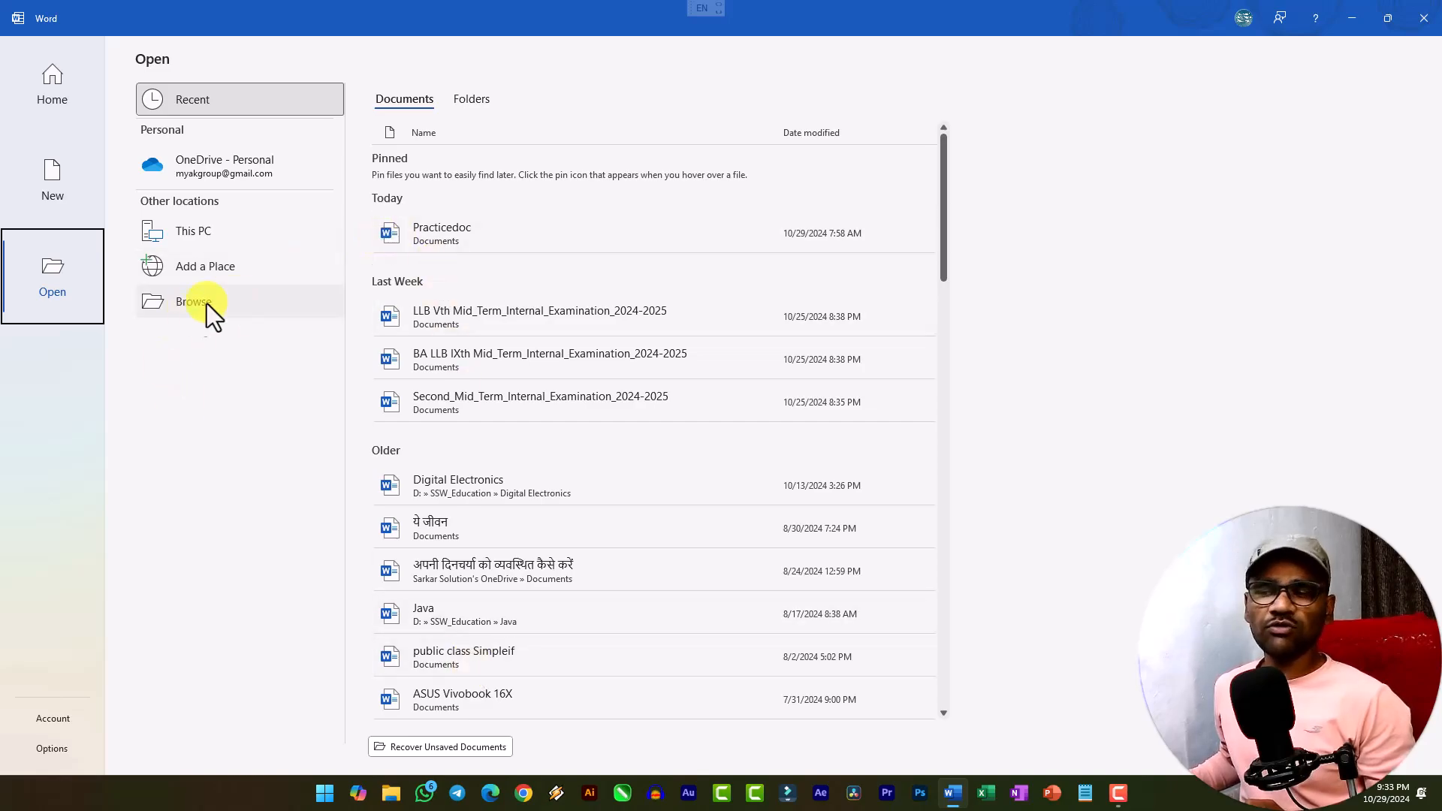
Step: Open the recent document Practicedoc and look through its text
{"action": "left_click", "coordinate": [435, 241]}
{"action": "scroll", "coordinate": [506, 335], "scroll_direction": "down", "scroll_amount": 5}
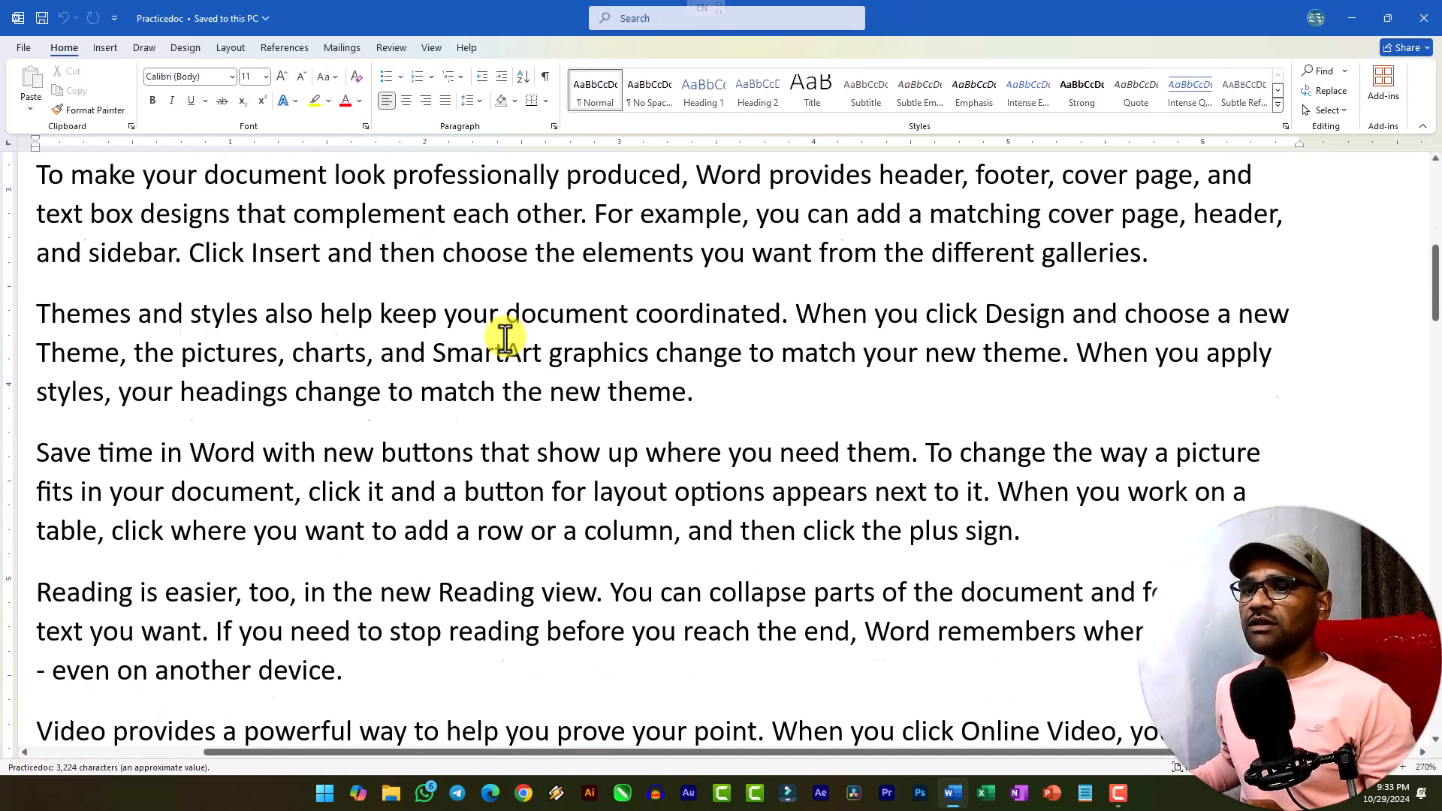
{"action": "scroll", "coordinate": [508, 335], "scroll_direction": "up", "scroll_amount": 3}
{"action": "scroll", "coordinate": [567, 338], "scroll_direction": "down", "scroll_amount": 7}
{"action": "scroll", "coordinate": [569, 338], "scroll_direction": "up", "scroll_amount": 3}
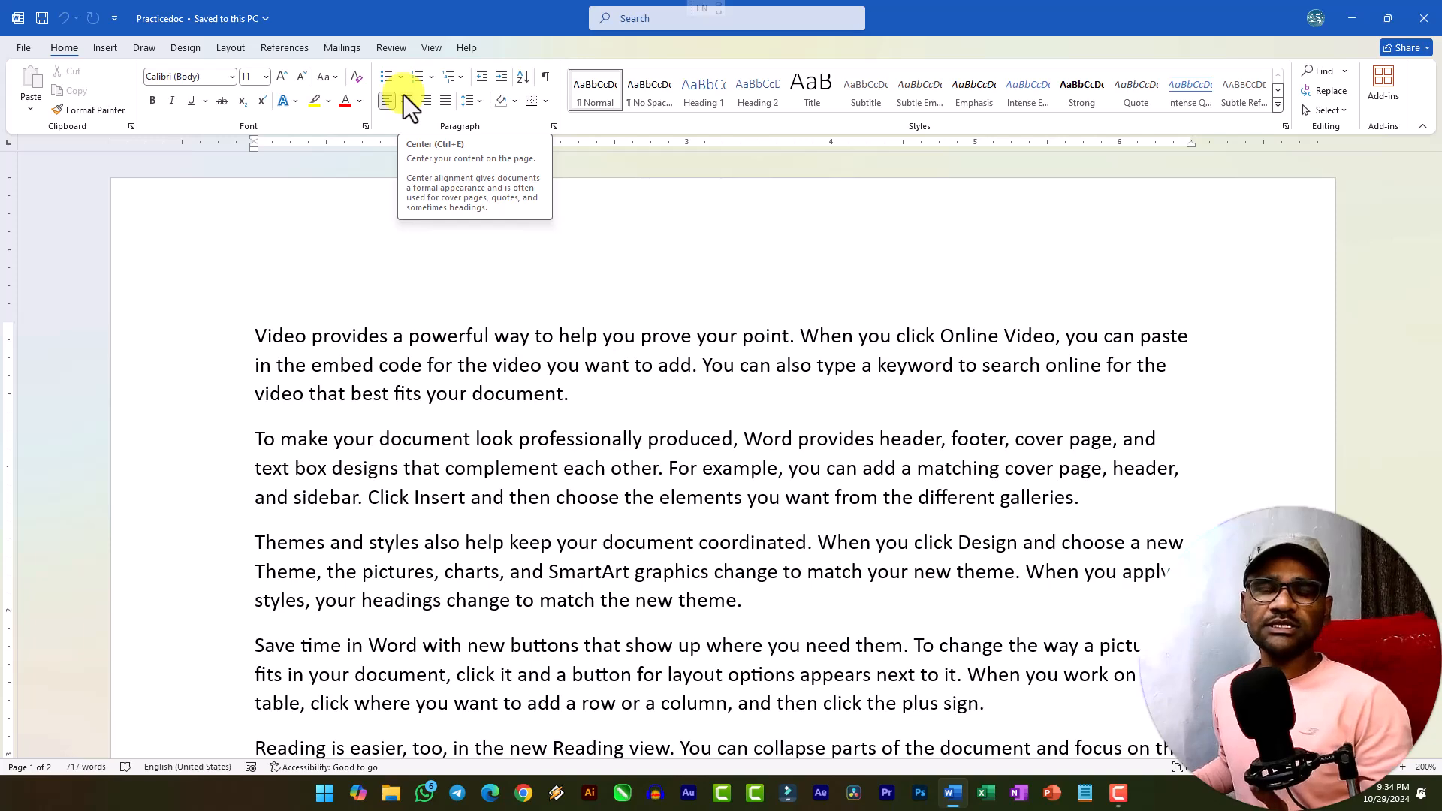
Step: Select the whole first paragraph and enlarge its font stepwise to size 16
{"action": "left_click", "coordinate": [619, 403]}
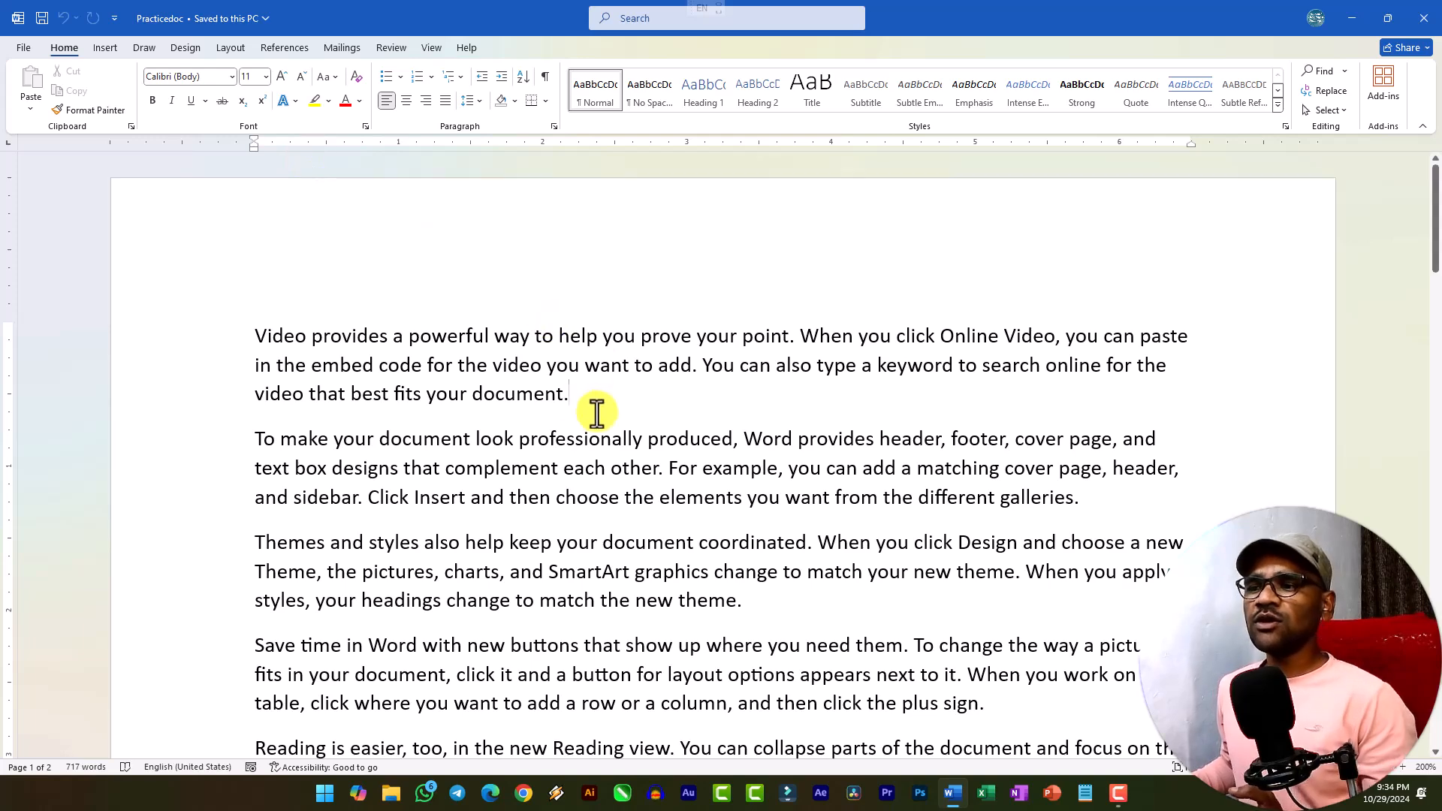
{"action": "scroll", "coordinate": [288, 383], "scroll_direction": "up", "scroll_amount": 2, "text": "ctrl"}
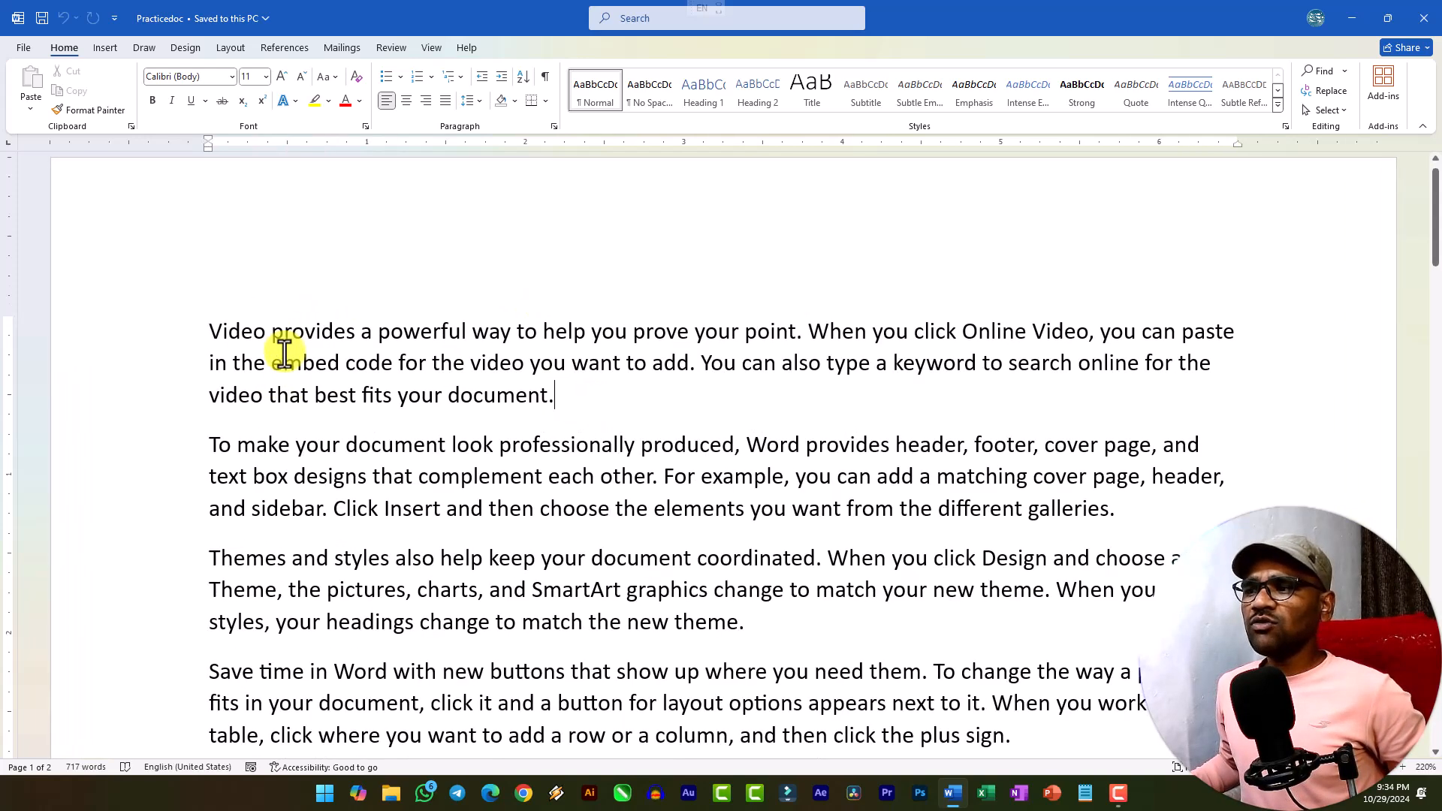
{"action": "left_click", "coordinate": [211, 333]}
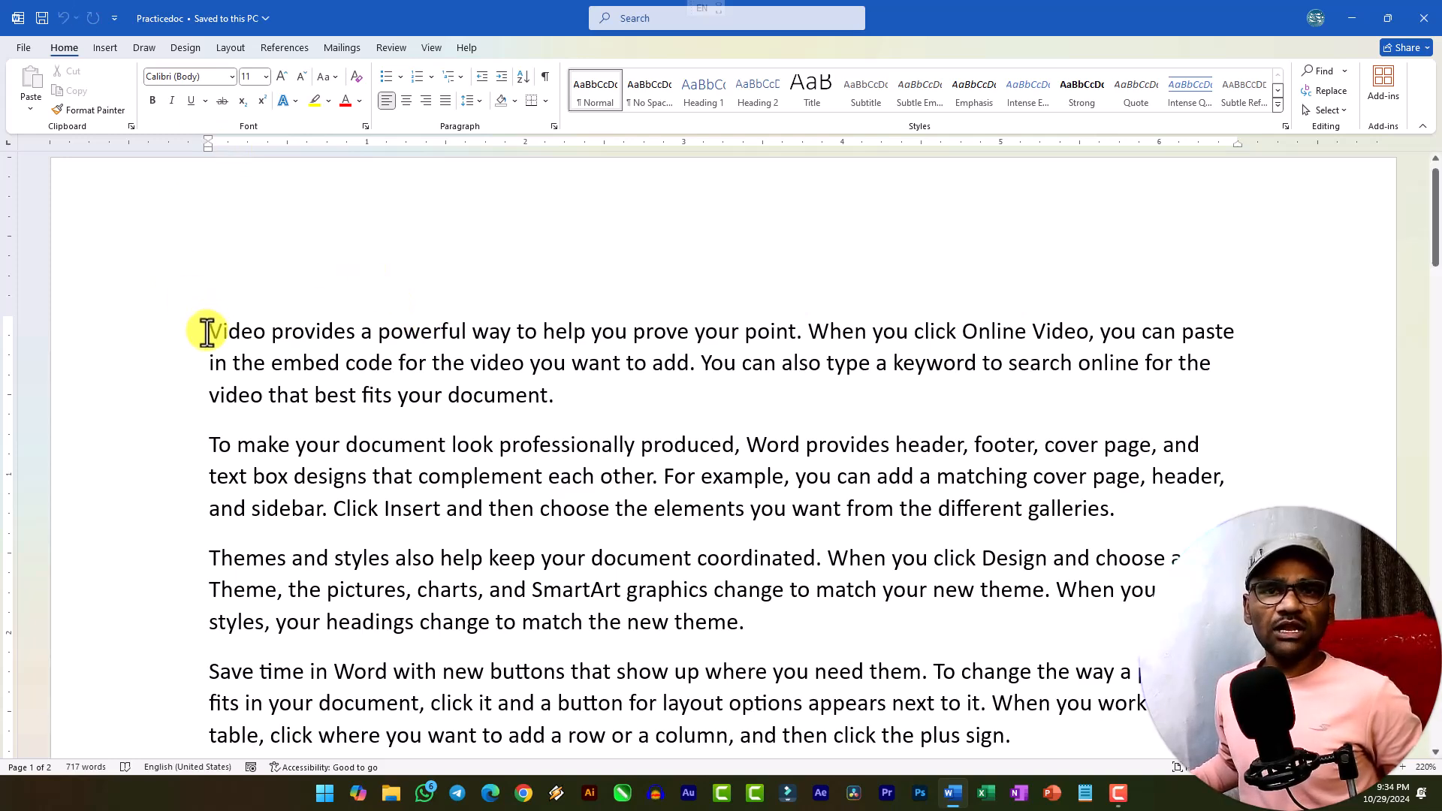
{"action": "left_click_drag", "start_coordinate": [207, 331], "coordinate": [555, 399]}
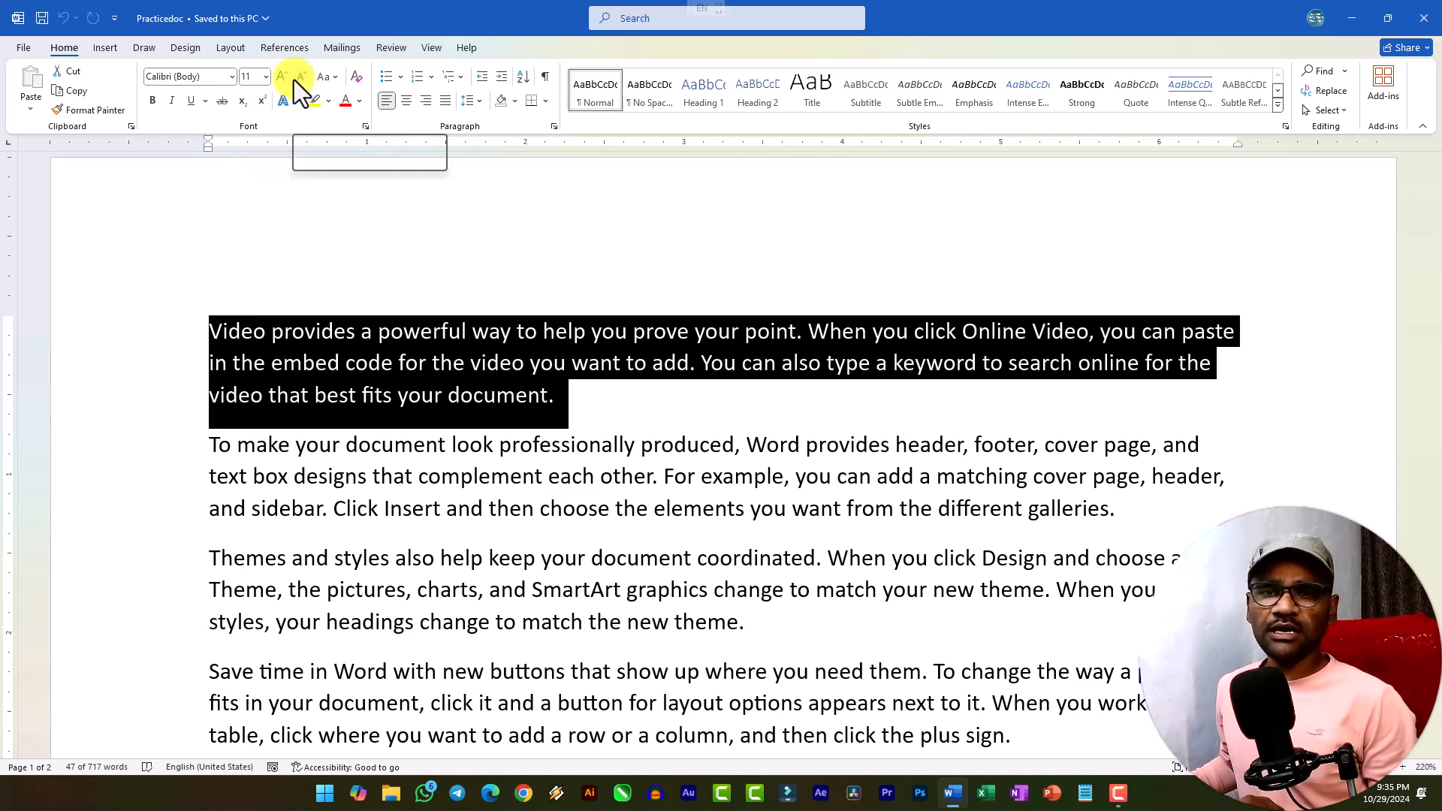
{"action": "left_click", "coordinate": [264, 77]}
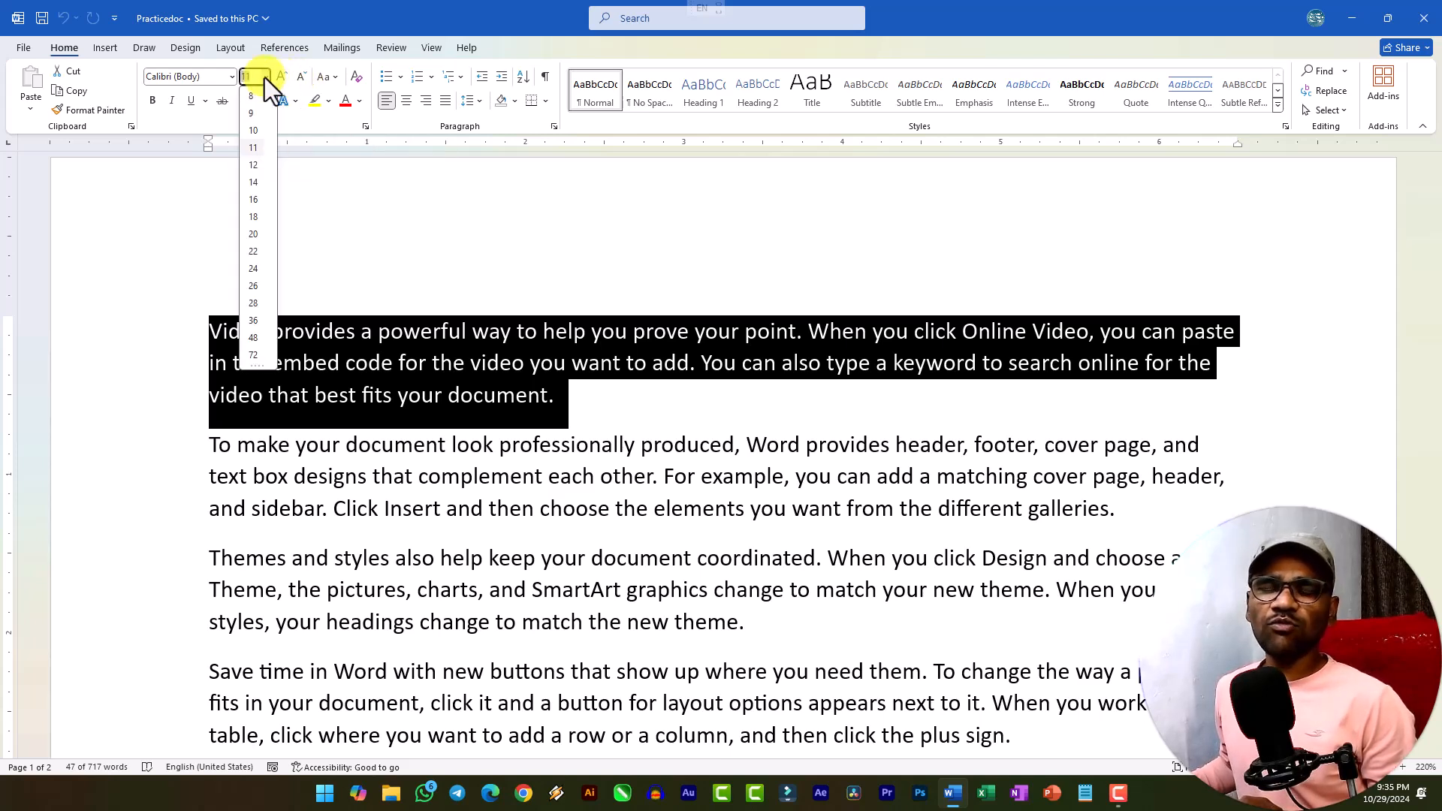
{"action": "left_click", "coordinate": [265, 78]}
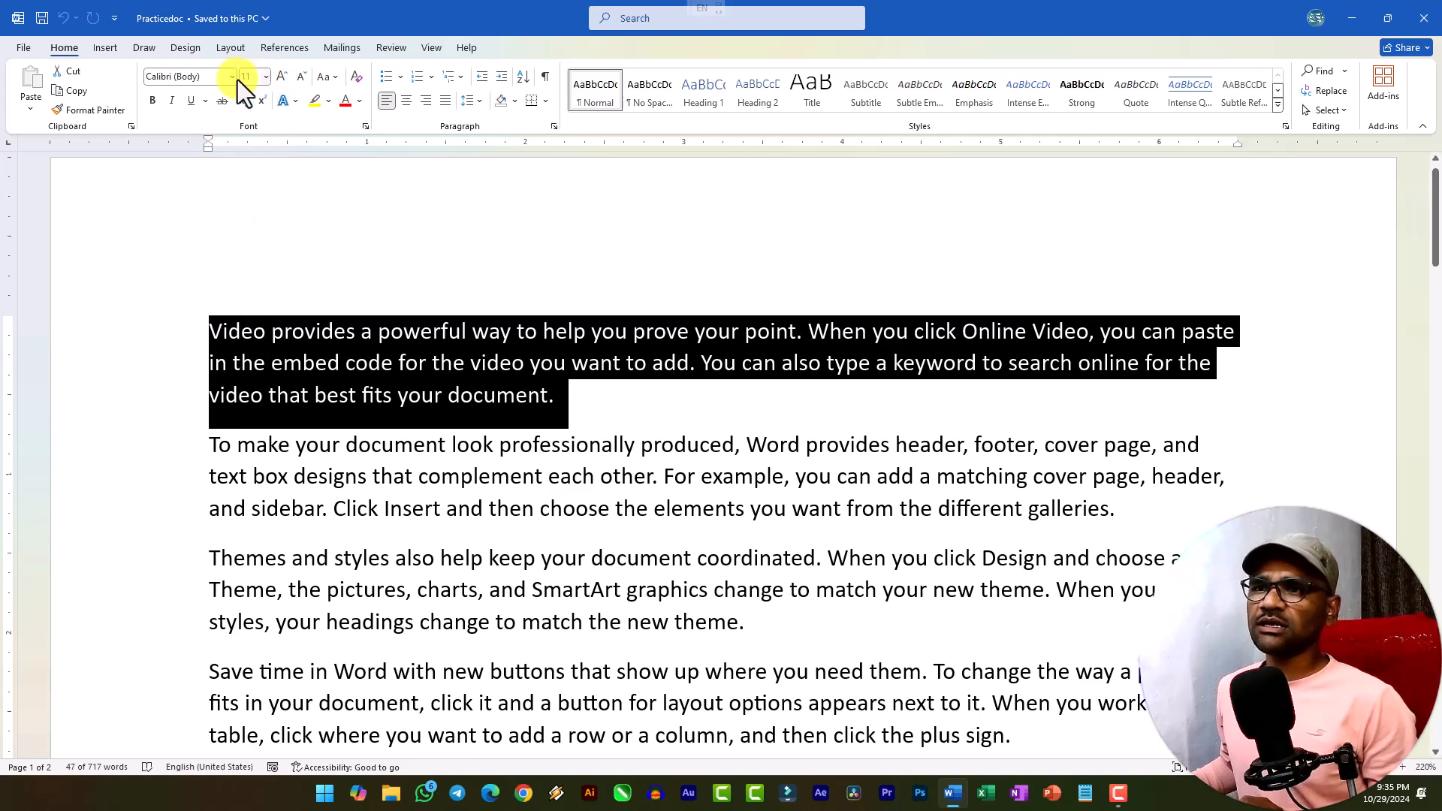
{"action": "left_click", "coordinate": [281, 77]}
{"action": "left_click", "coordinate": [281, 77]}
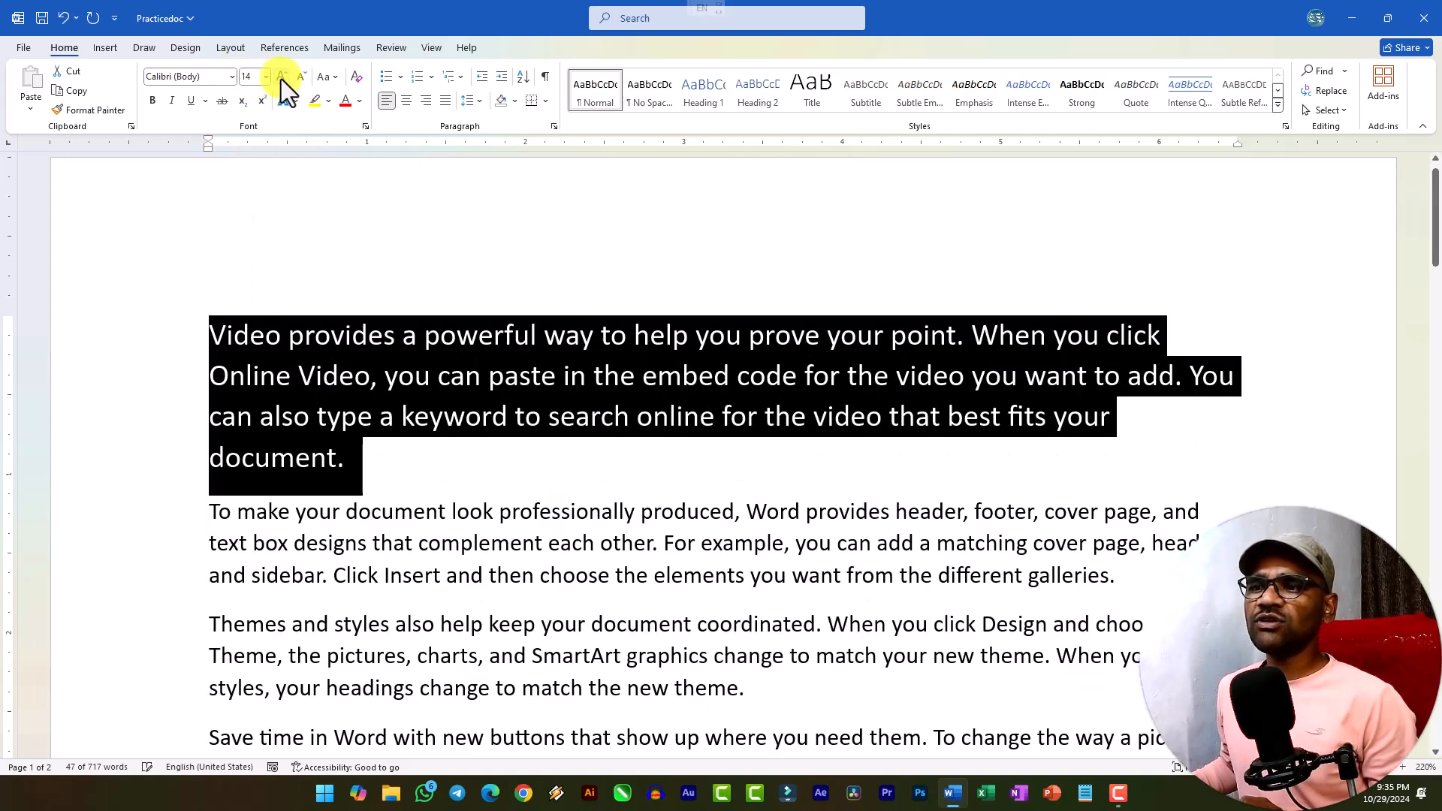
{"action": "left_click", "coordinate": [281, 79]}
Step: Shrink the first paragraph's font by three steps and enlarge it back to size 16
{"action": "left_click", "coordinate": [301, 79]}
{"action": "left_click", "coordinate": [301, 79]}
{"action": "left_click", "coordinate": [301, 79]}
{"action": "left_click", "coordinate": [283, 79]}
{"action": "left_click", "coordinate": [283, 79]}
{"action": "left_click", "coordinate": [283, 78]}
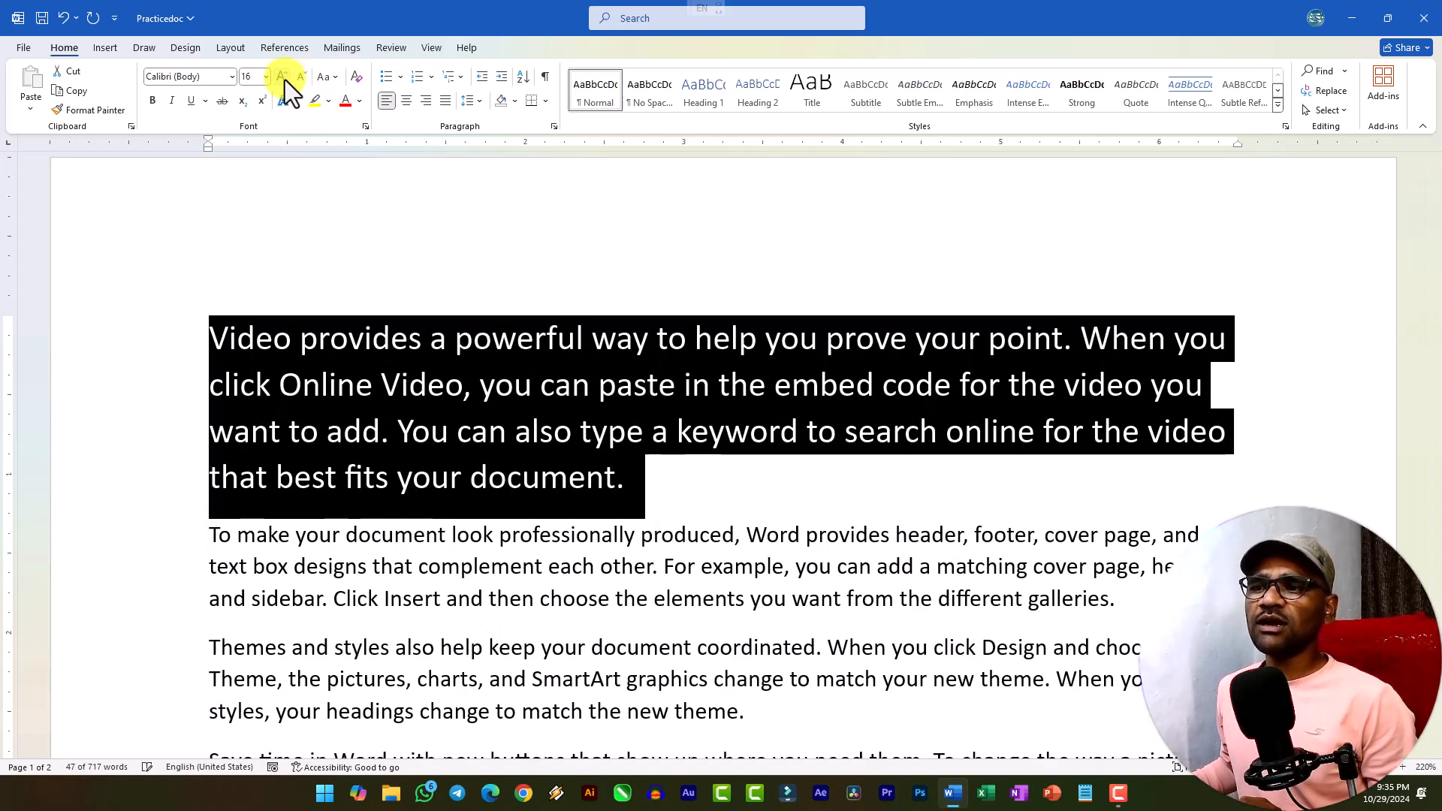
Step: Set the first paragraph's font size to 22
{"action": "left_click", "coordinate": [265, 79]}
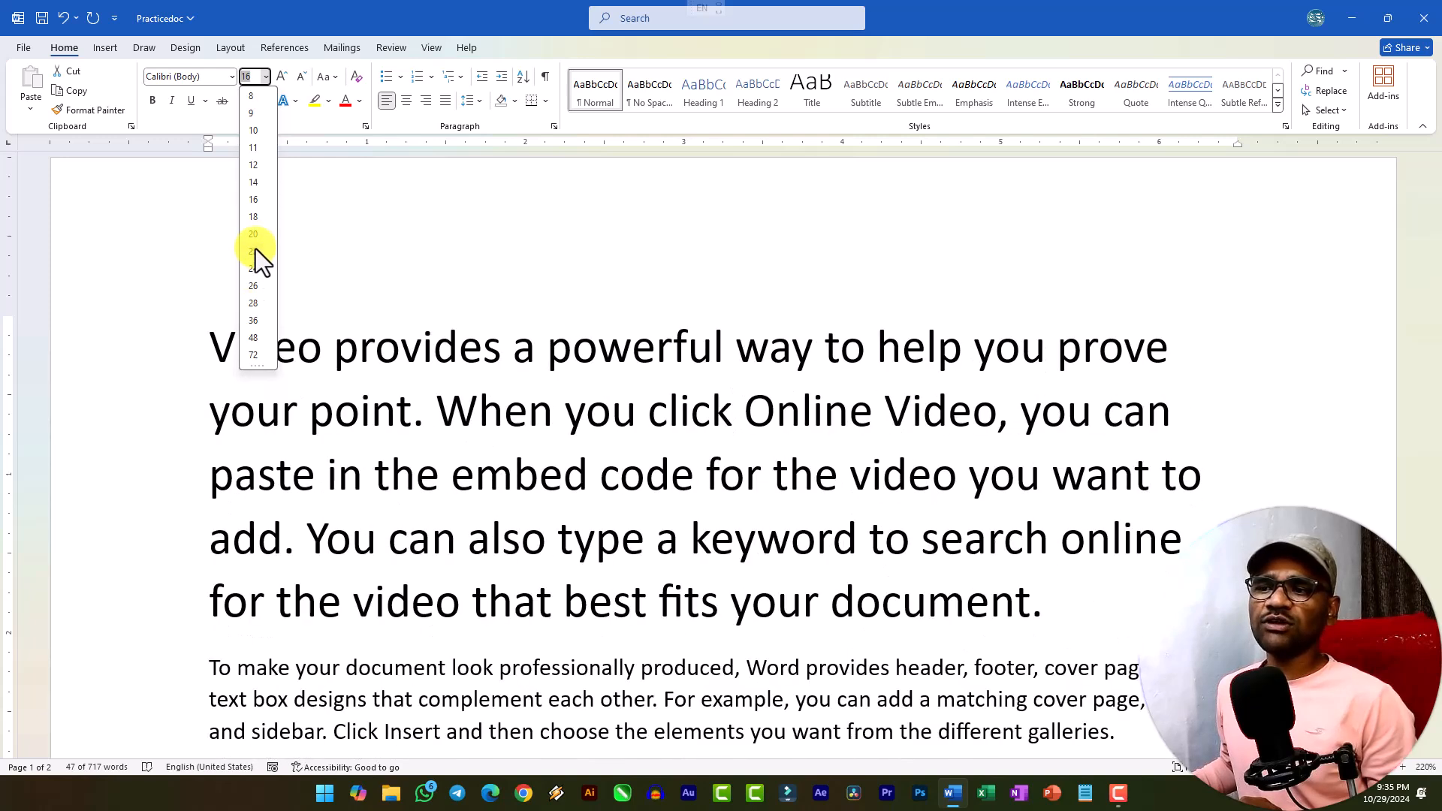
{"action": "left_click", "coordinate": [254, 251]}
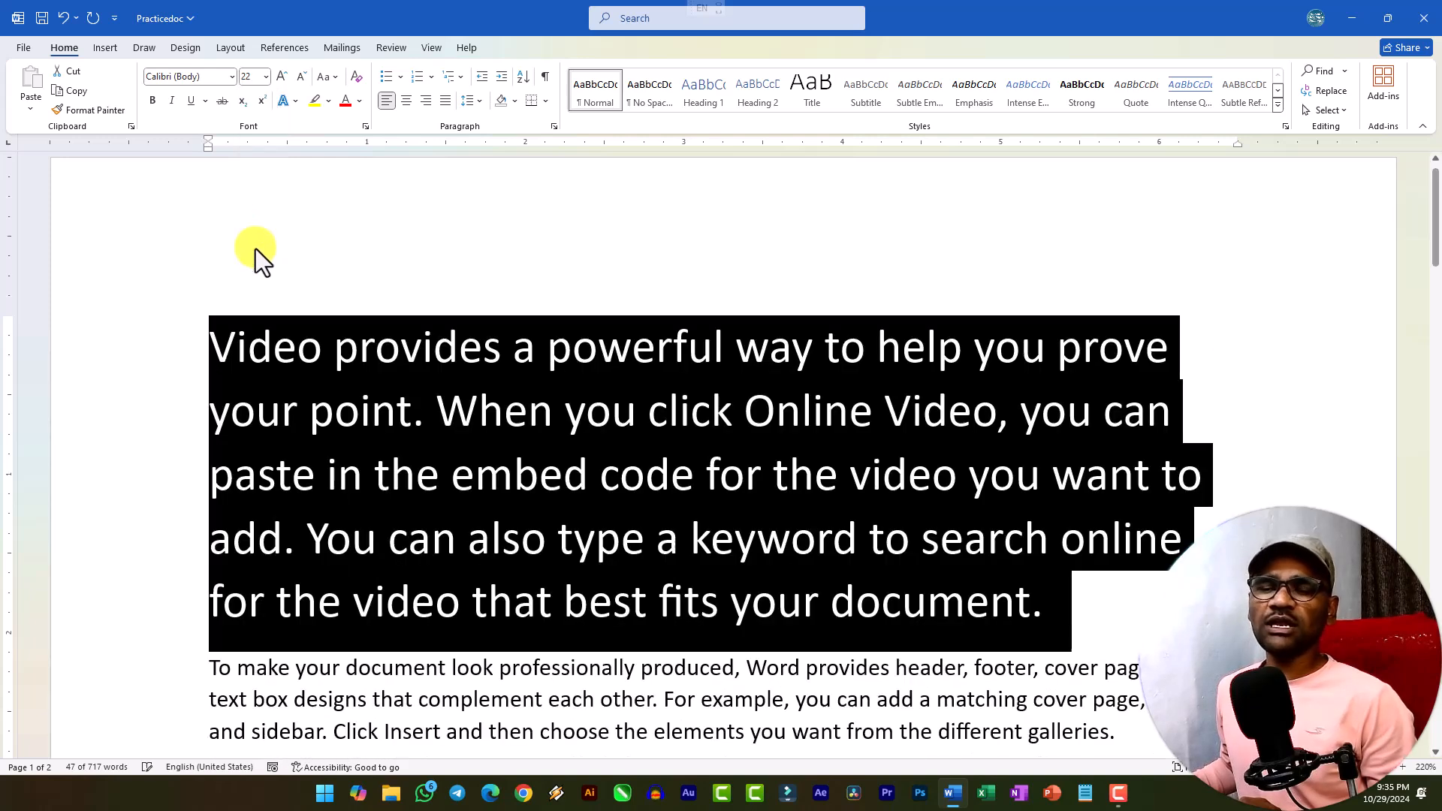
{"action": "left_click", "coordinate": [265, 76]}
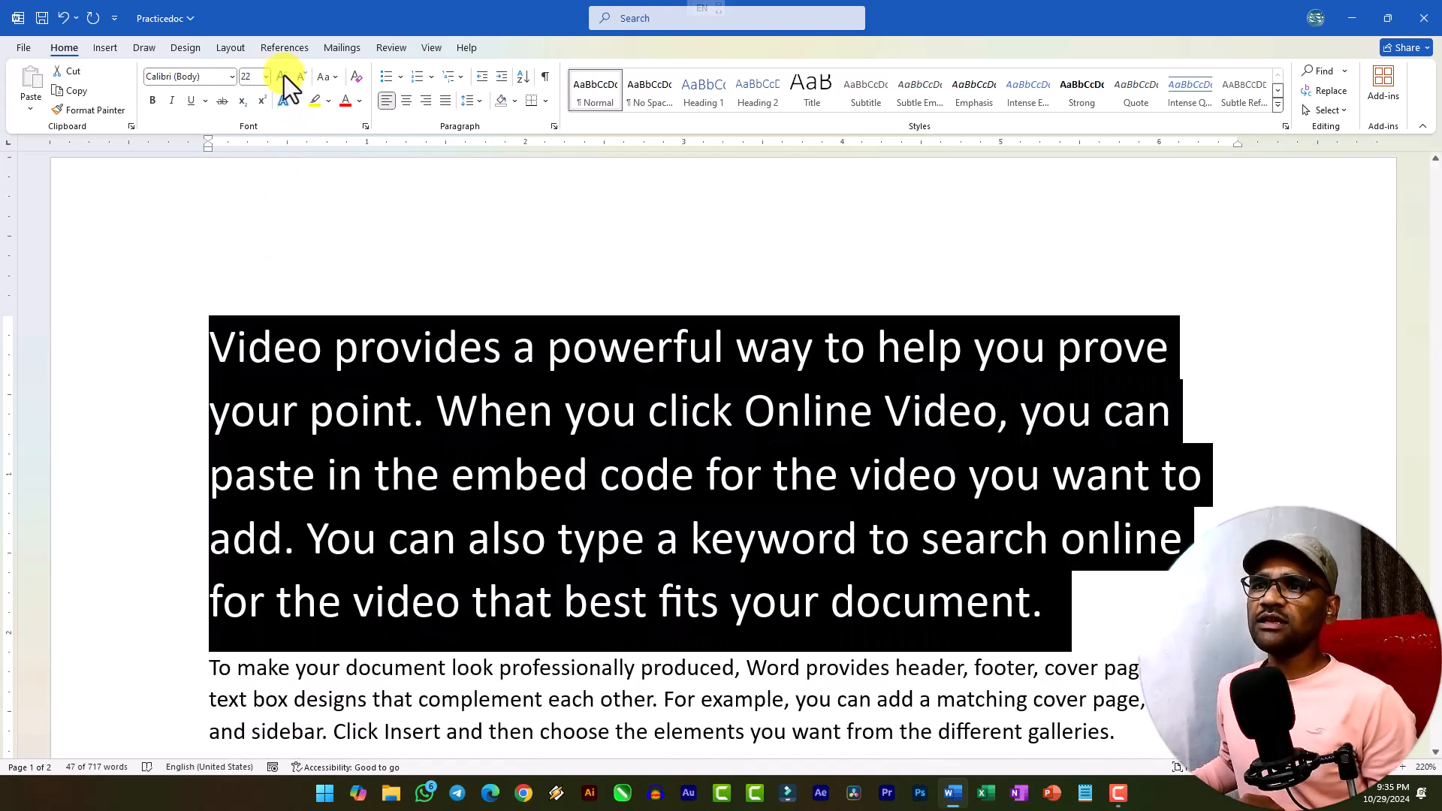
Step: Enlarge the first paragraph's font step by step through 28 and 80 to beyond 100 points
{"action": "left_click", "coordinate": [284, 76]}
{"action": "left_click", "coordinate": [283, 76]}
{"action": "left_click", "coordinate": [282, 76]}
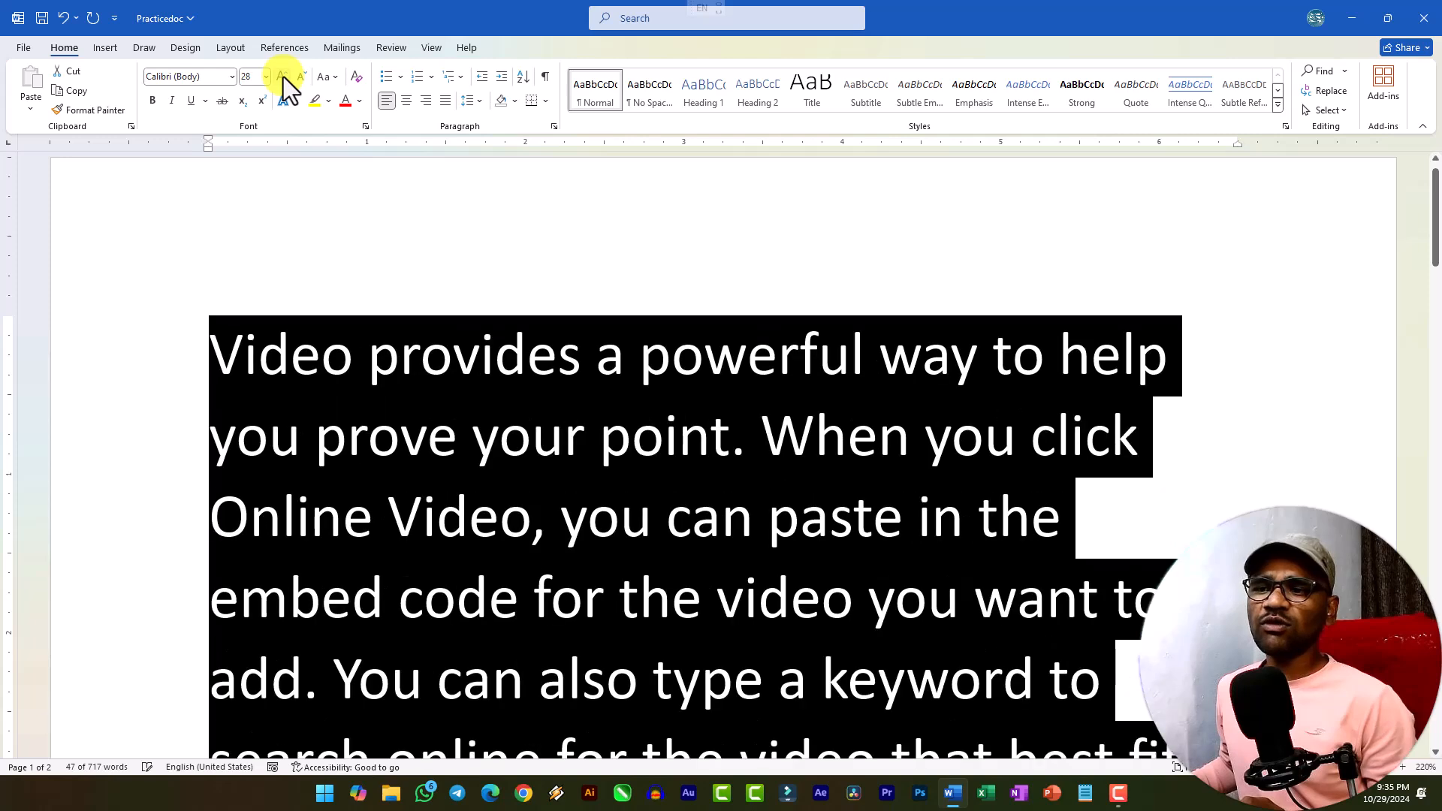
{"action": "left_click", "coordinate": [282, 77]}
{"action": "left_click", "coordinate": [283, 77]}
{"action": "left_click", "coordinate": [282, 77]}
{"action": "left_click", "coordinate": [283, 77]}
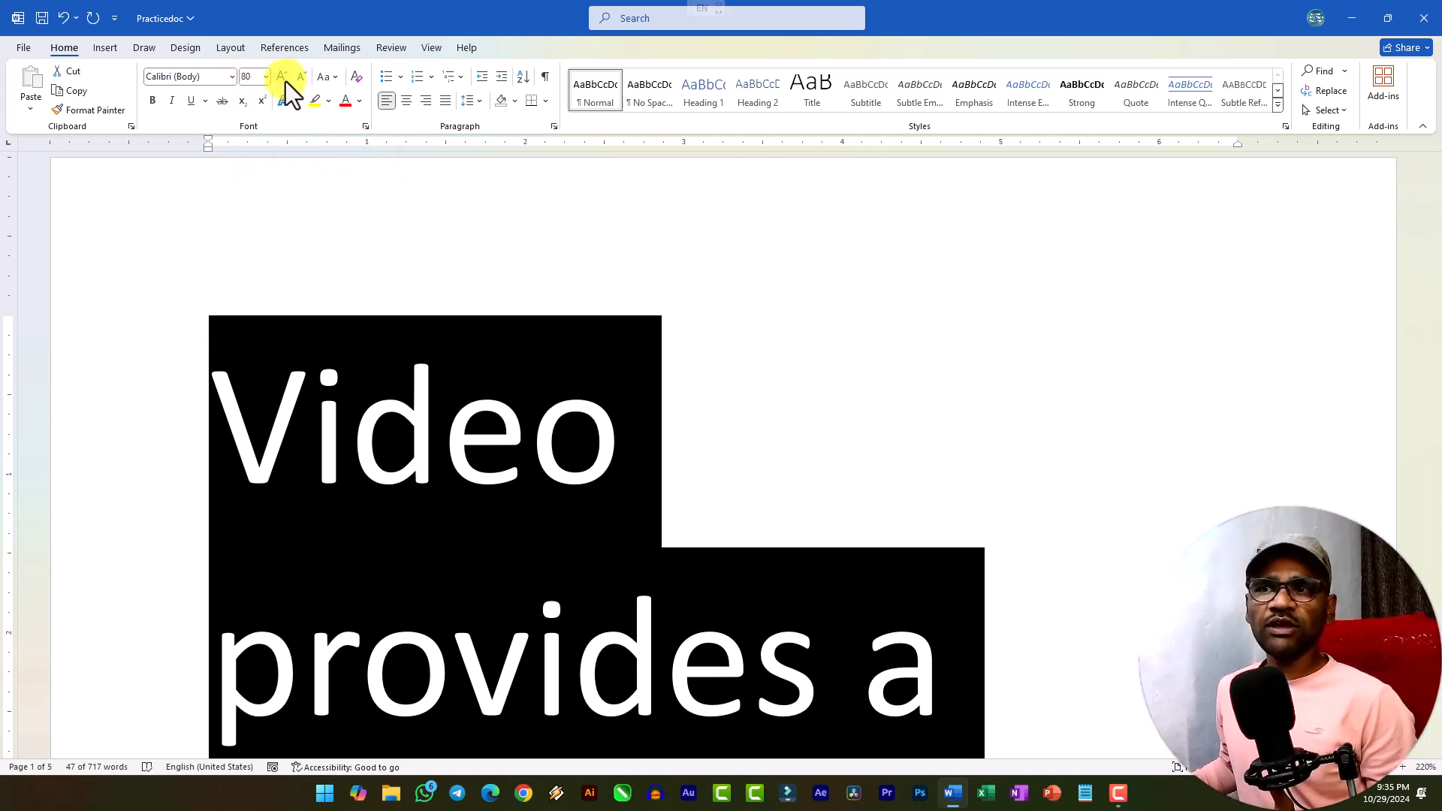
{"action": "left_click", "coordinate": [284, 80]}
{"action": "left_click", "coordinate": [284, 79]}
{"action": "left_click", "coordinate": [284, 80]}
{"action": "left_click", "coordinate": [284, 80]}
{"action": "left_click", "coordinate": [284, 80]}
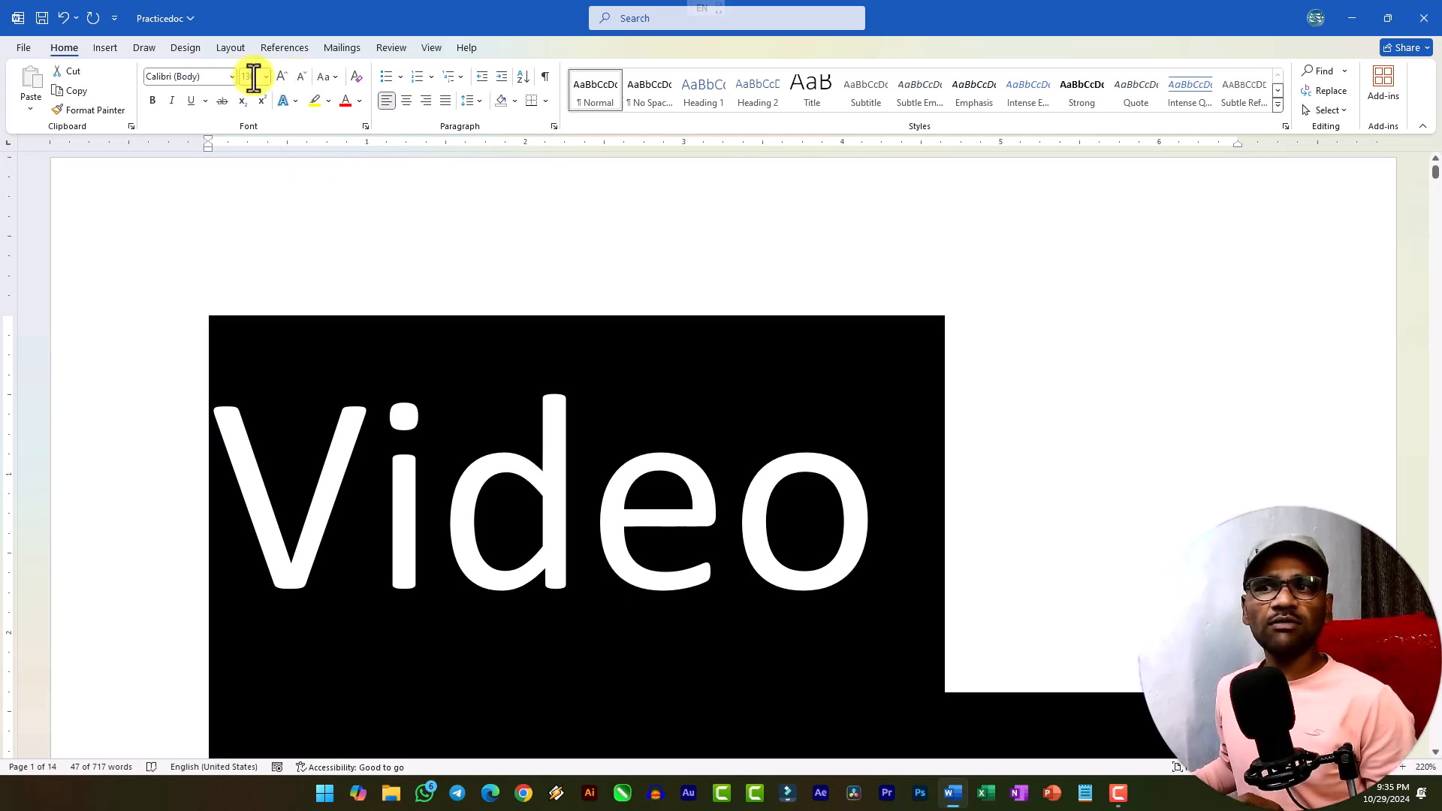
Step: Reduce the first paragraph's font step by step until it is back at size 16
{"action": "left_click", "coordinate": [305, 76]}
{"action": "left_click", "coordinate": [304, 75]}
{"action": "left_click", "coordinate": [304, 76]}
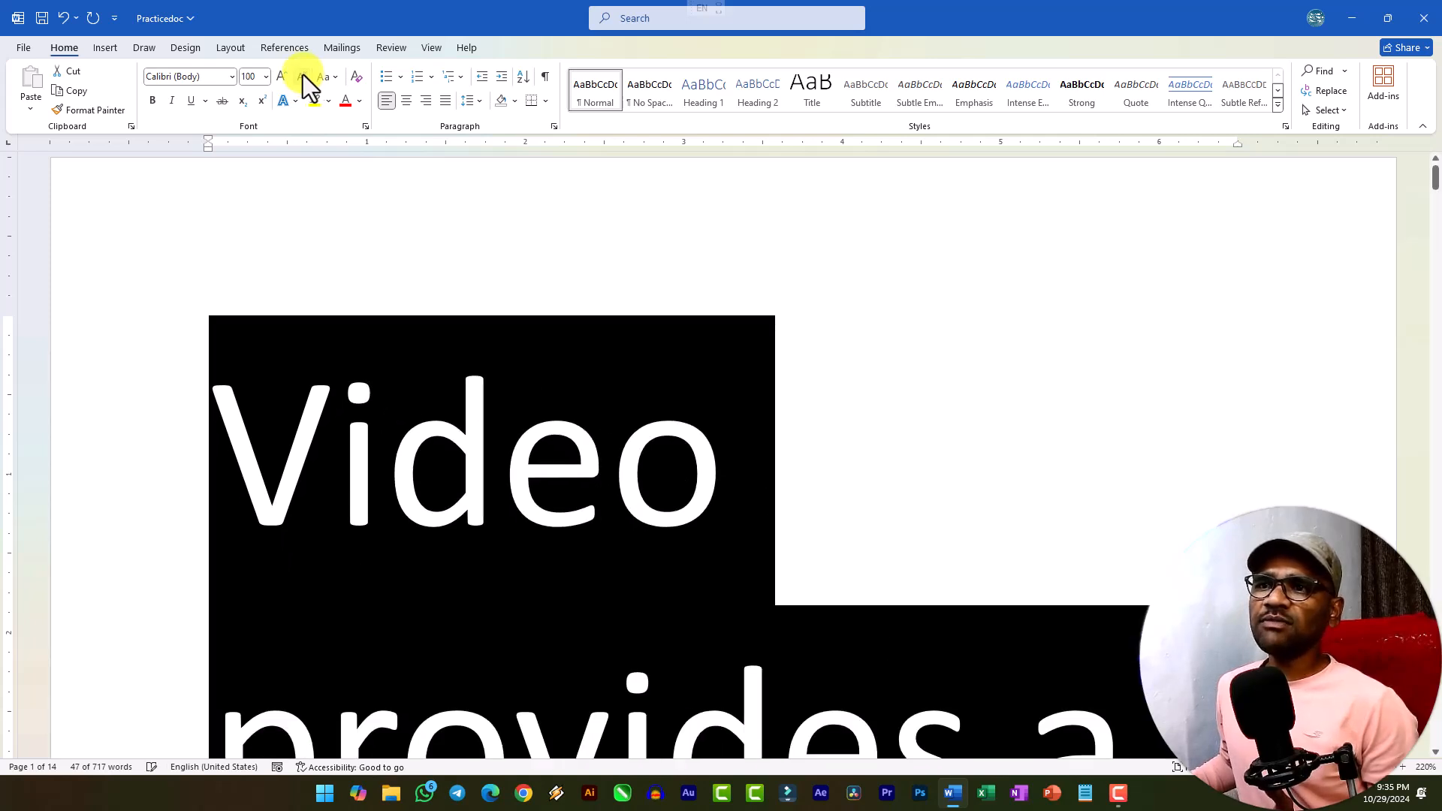
{"action": "left_click", "coordinate": [302, 76]}
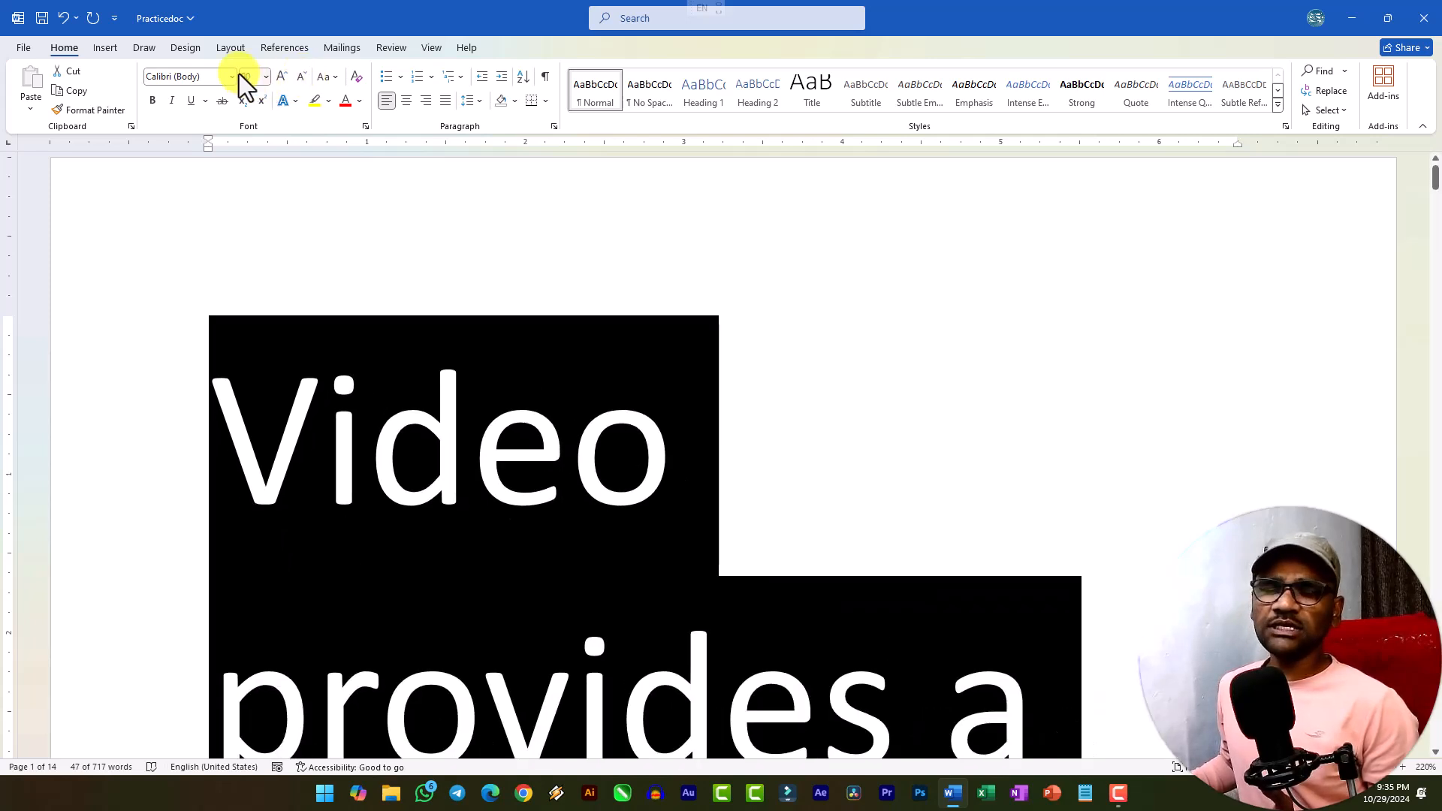
{"action": "left_click", "coordinate": [304, 81]}
{"action": "left_click", "coordinate": [304, 81]}
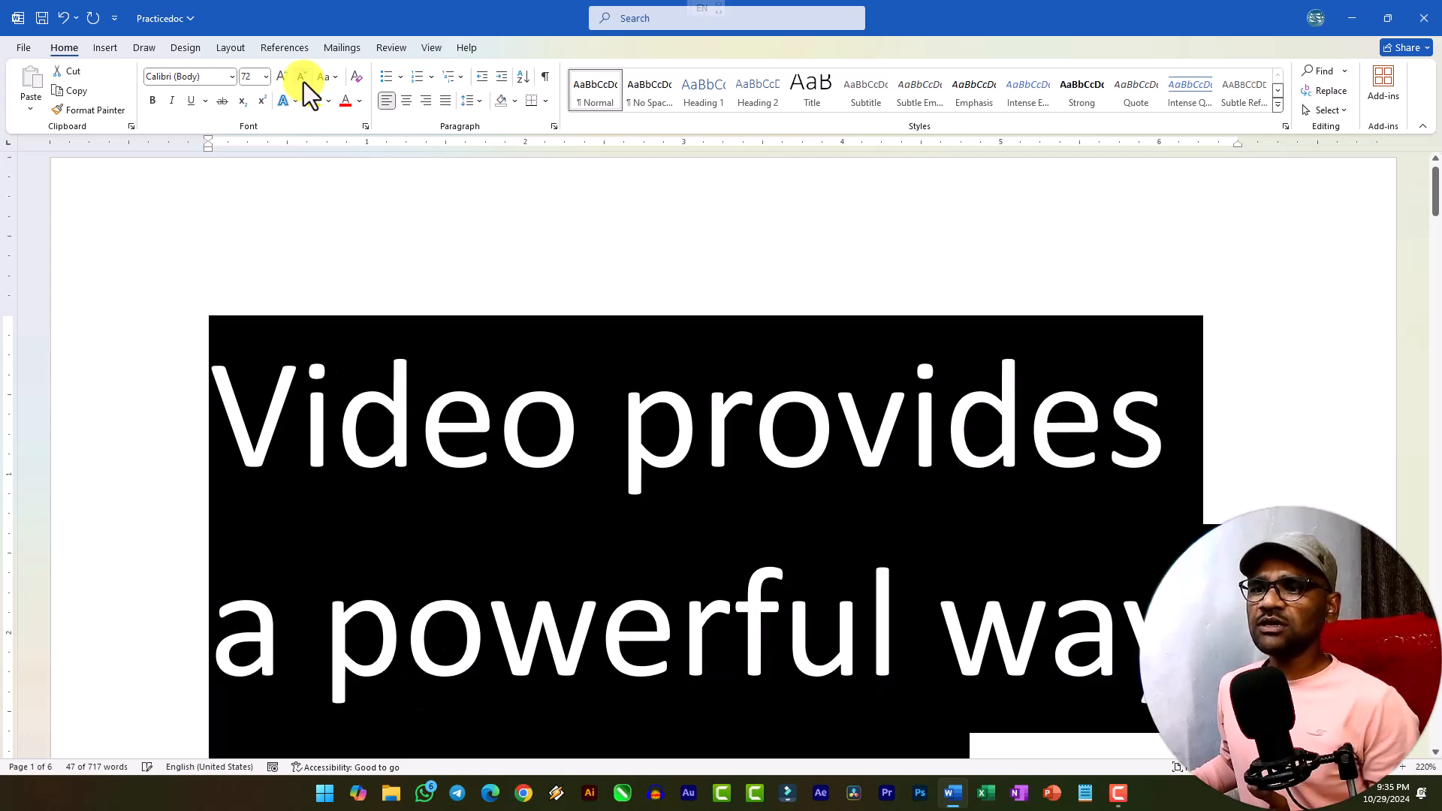
{"action": "left_click", "coordinate": [303, 81]}
{"action": "left_click", "coordinate": [303, 81]}
{"action": "left_click", "coordinate": [304, 81]}
{"action": "left_click", "coordinate": [304, 81]}
{"action": "left_click", "coordinate": [303, 81]}
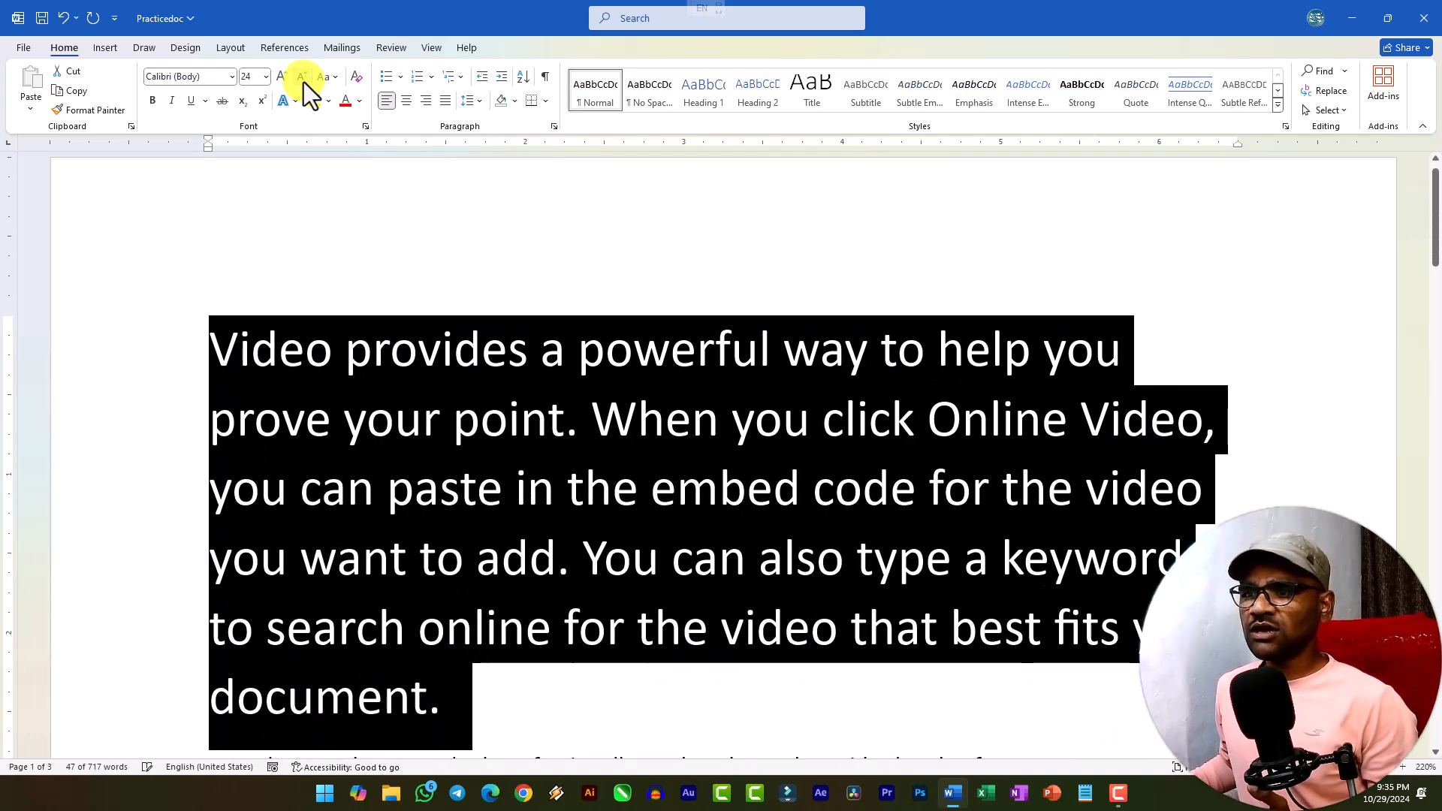
{"action": "left_click", "coordinate": [304, 81]}
{"action": "left_click", "coordinate": [304, 81]}
{"action": "left_click", "coordinate": [304, 81]}
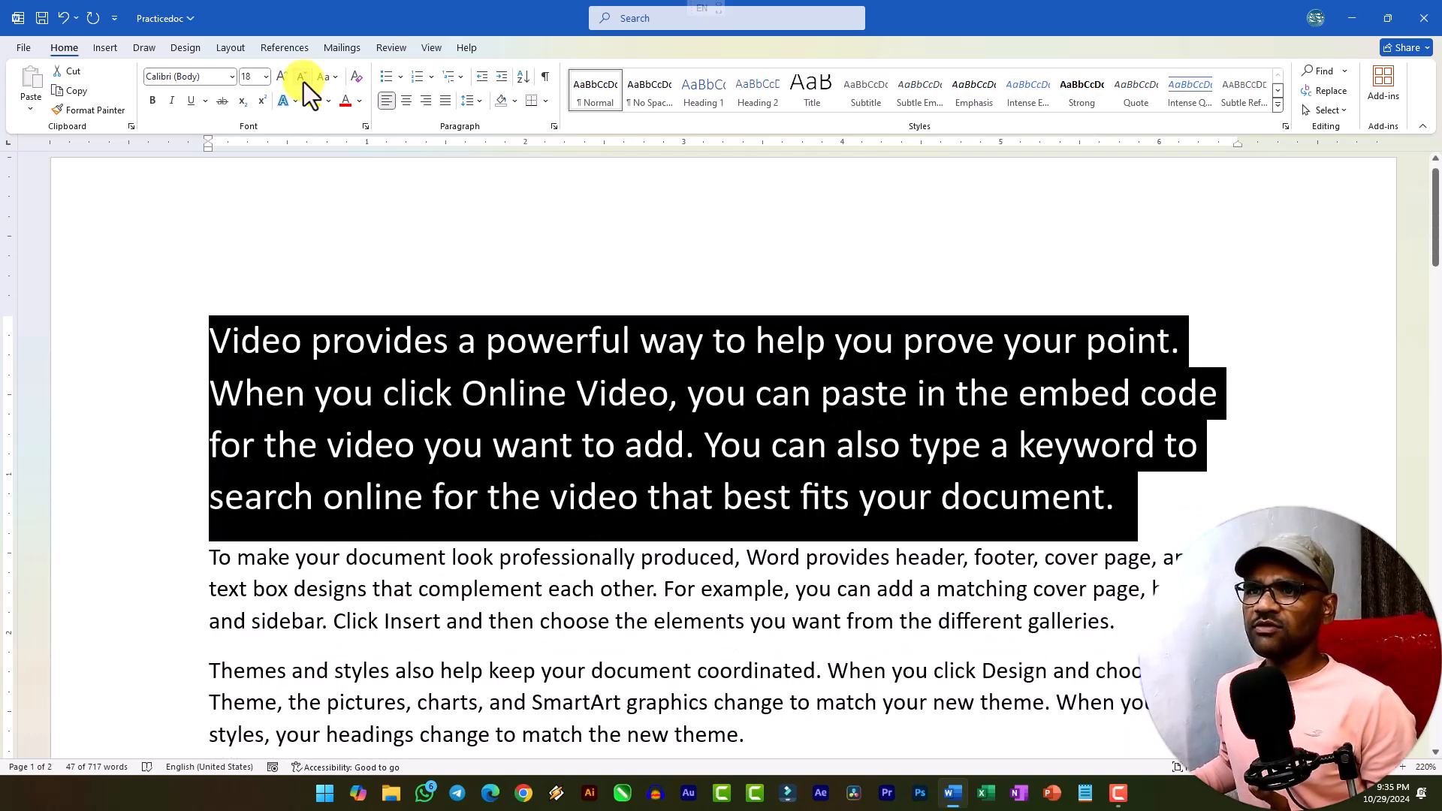
{"action": "left_click", "coordinate": [303, 81]}
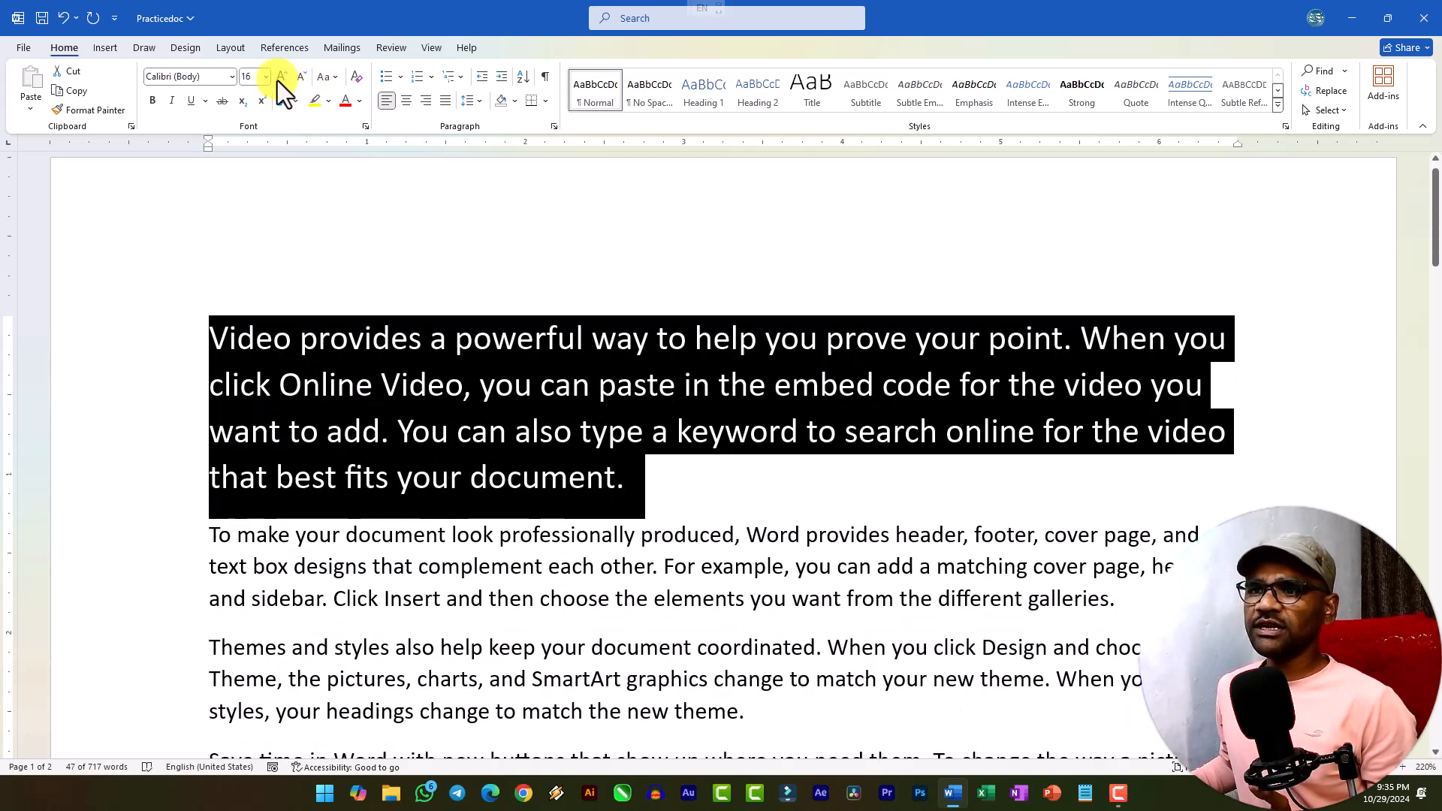
Step: Examine the available fonts for the selected first paragraph without choosing another one
{"action": "left_click", "coordinate": [220, 78]}
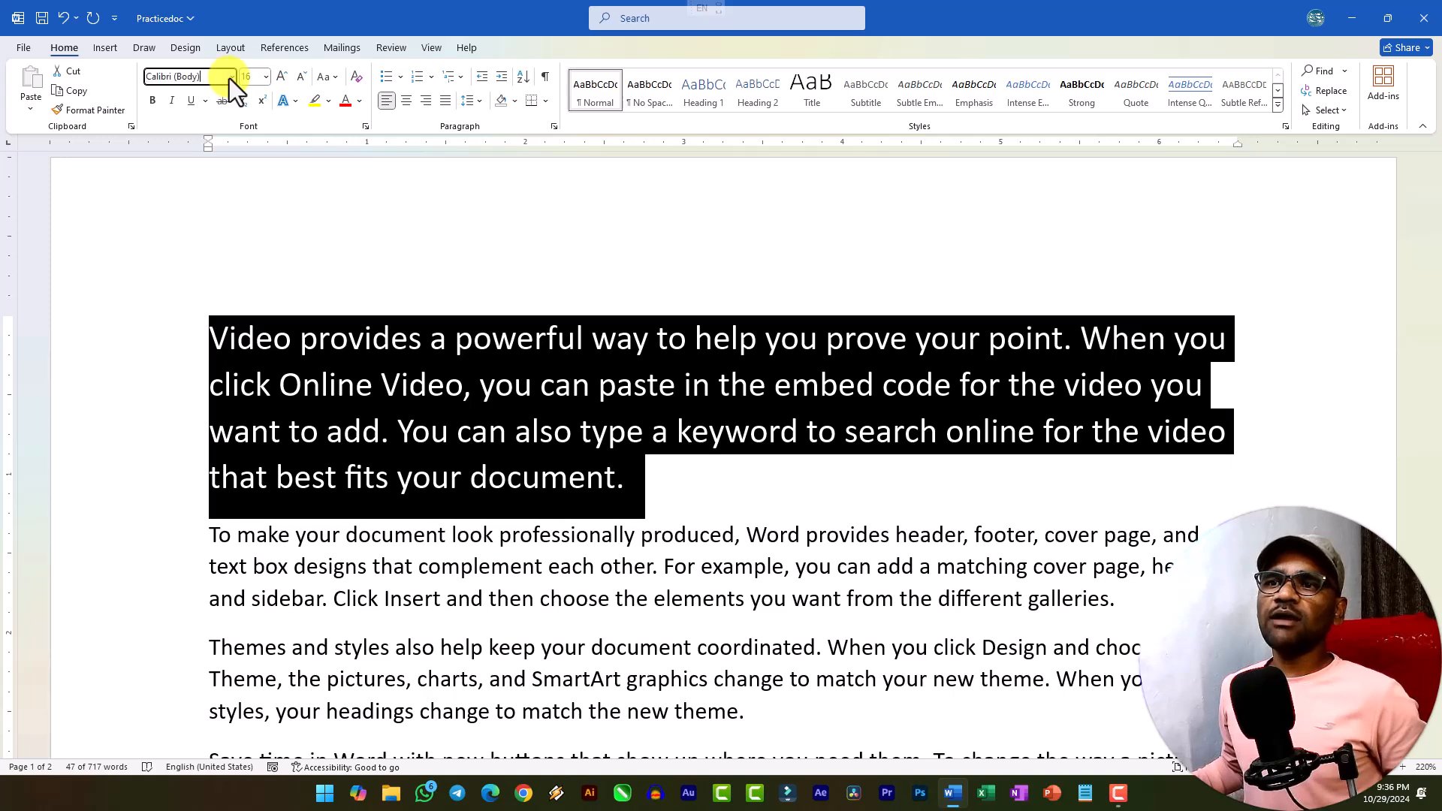
{"action": "left_click", "coordinate": [230, 76]}
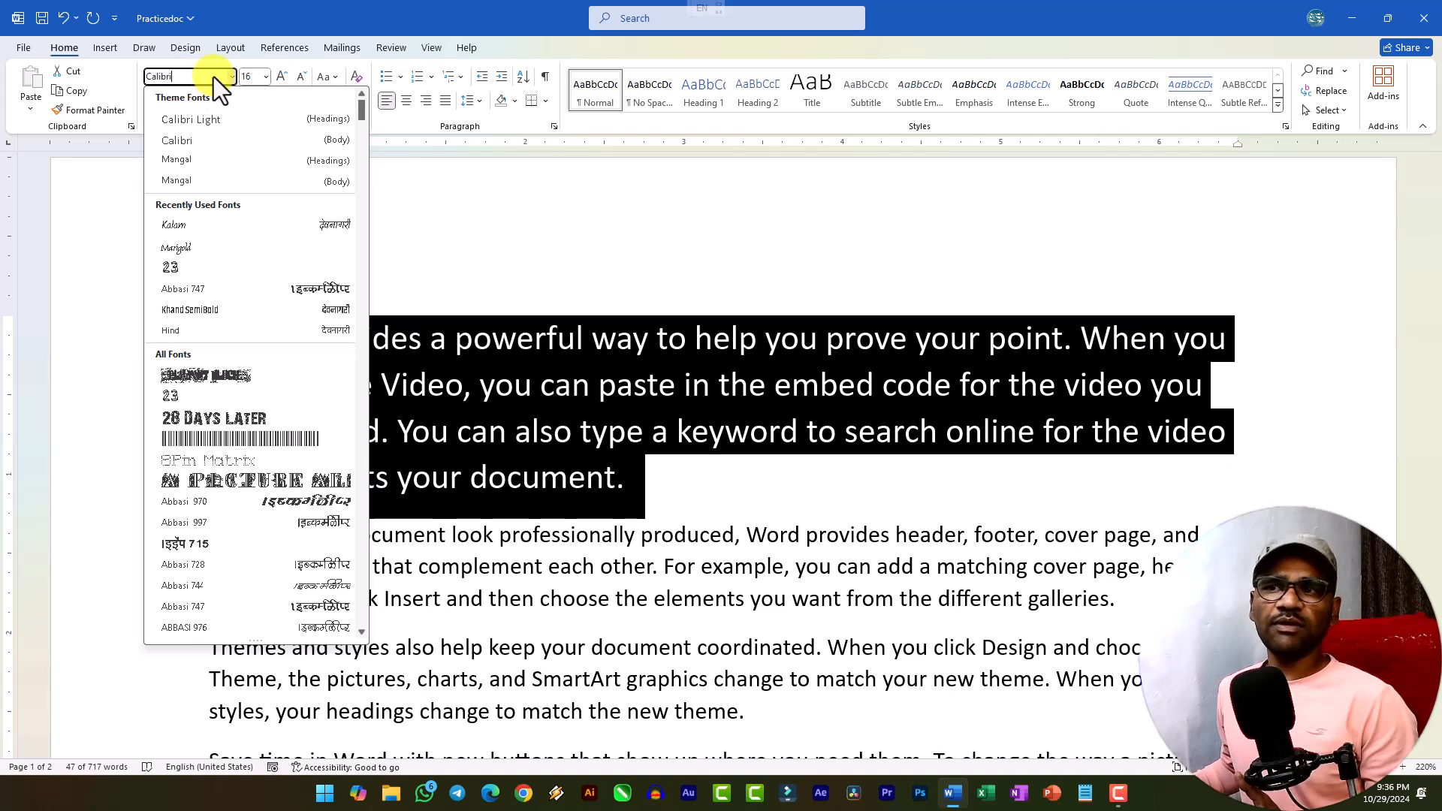
{"action": "left_click", "coordinate": [280, 63]}
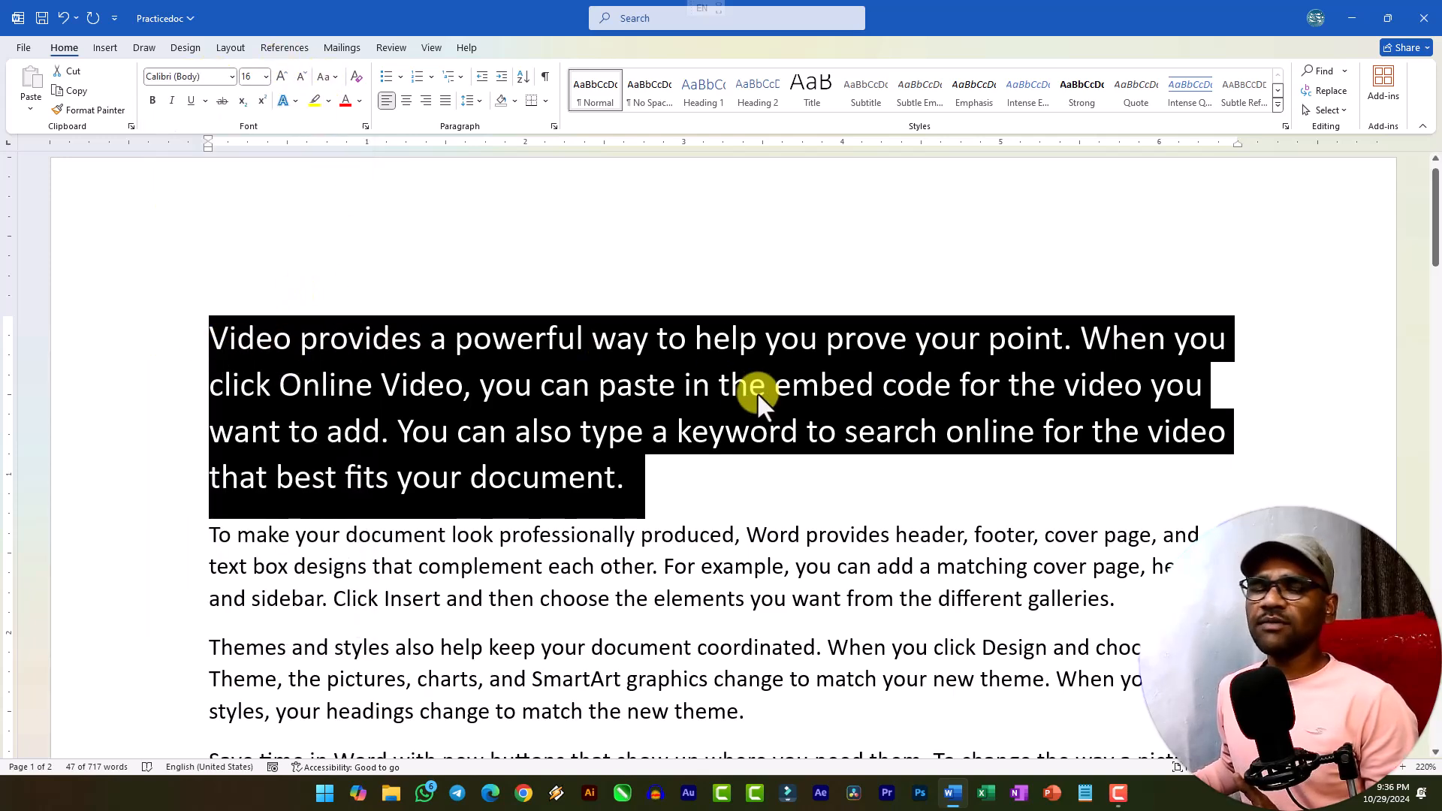
Step: Change the first paragraph's text to lowercase, followed by UPPERCASE
{"action": "left_click", "coordinate": [333, 78]}
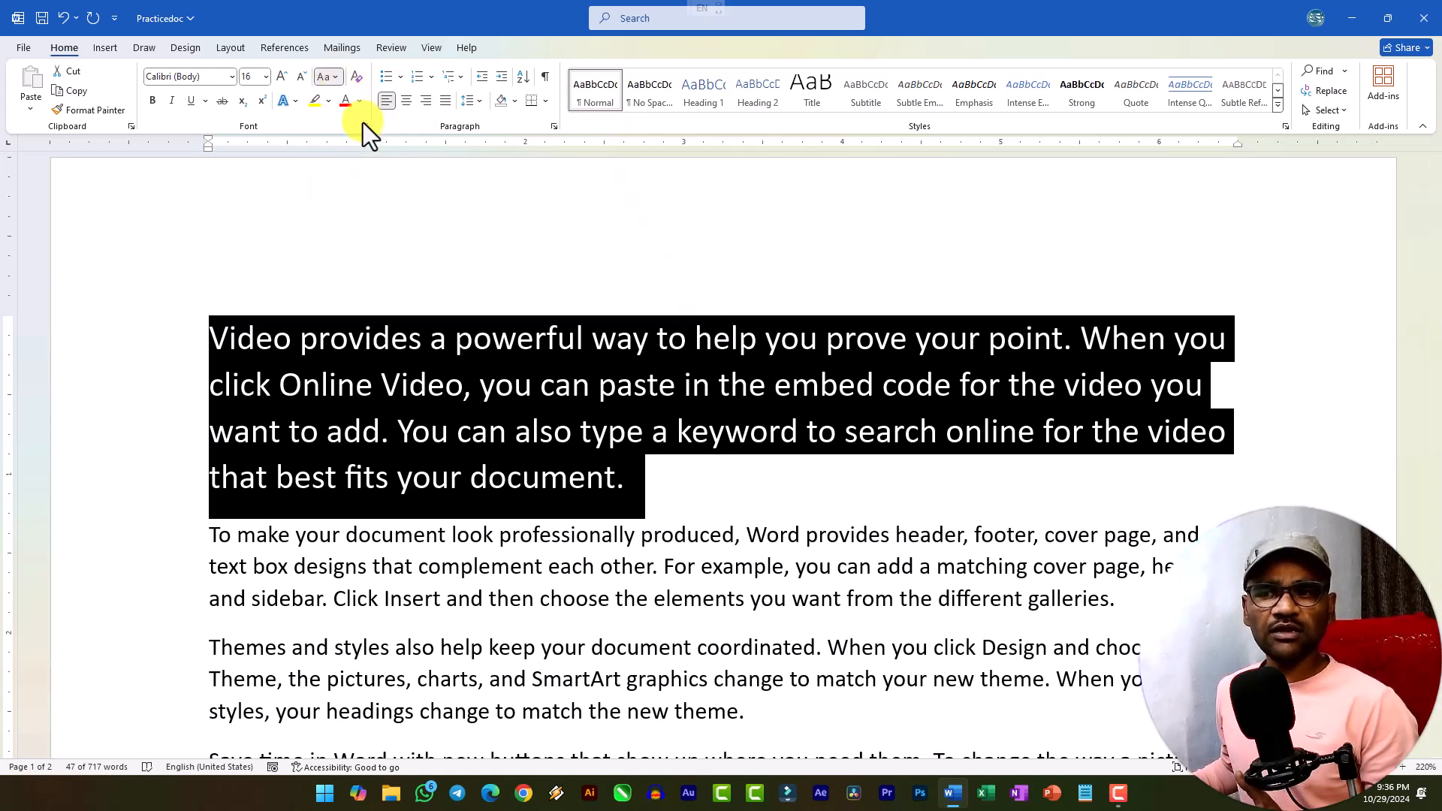
{"action": "left_click", "coordinate": [363, 120]}
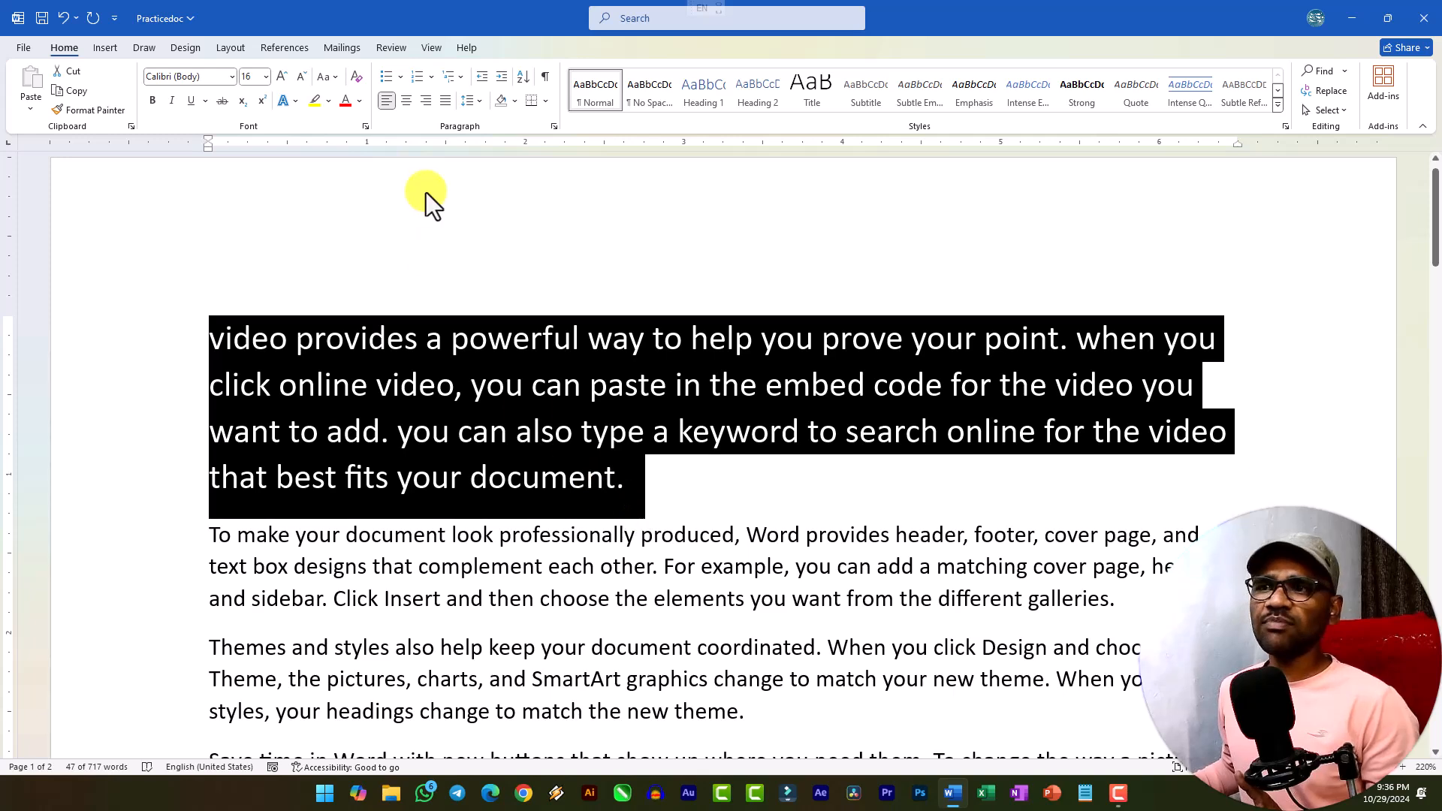
{"action": "left_click", "coordinate": [326, 77]}
{"action": "left_click", "coordinate": [355, 143]}
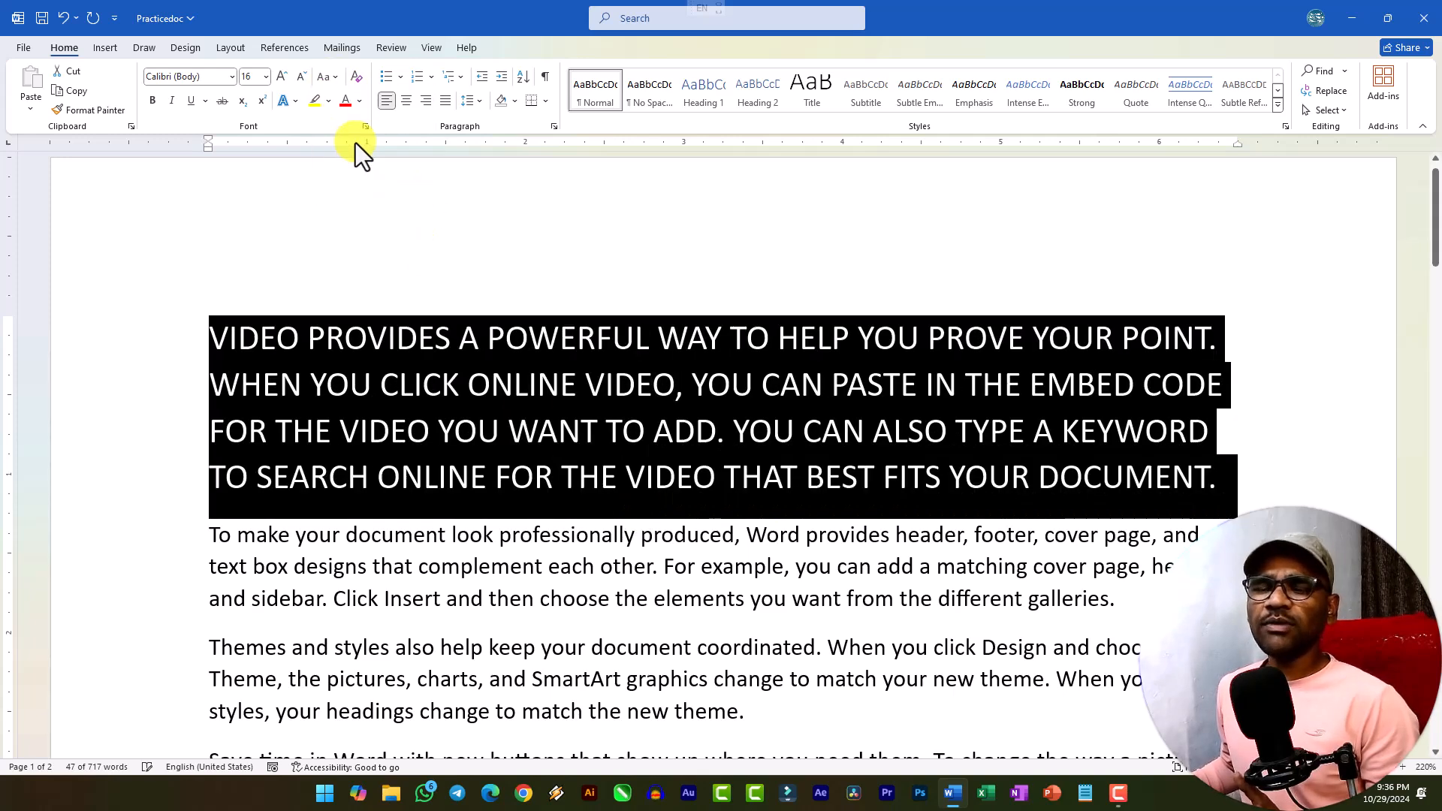
Step: Convert the first paragraph to Sentence case, followed by Capitalize Each Word
{"action": "left_click", "coordinate": [335, 77]}
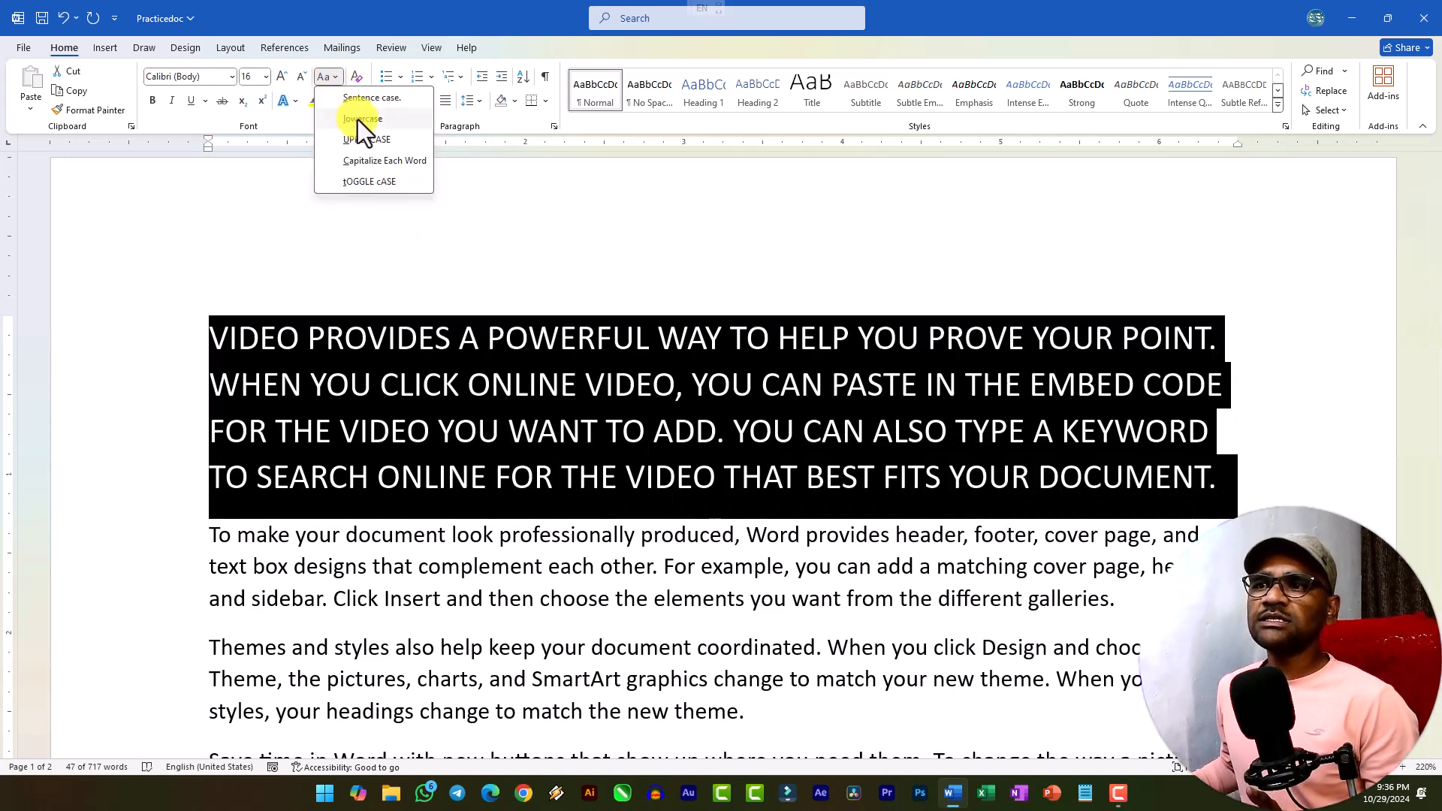
{"action": "left_click", "coordinate": [361, 99]}
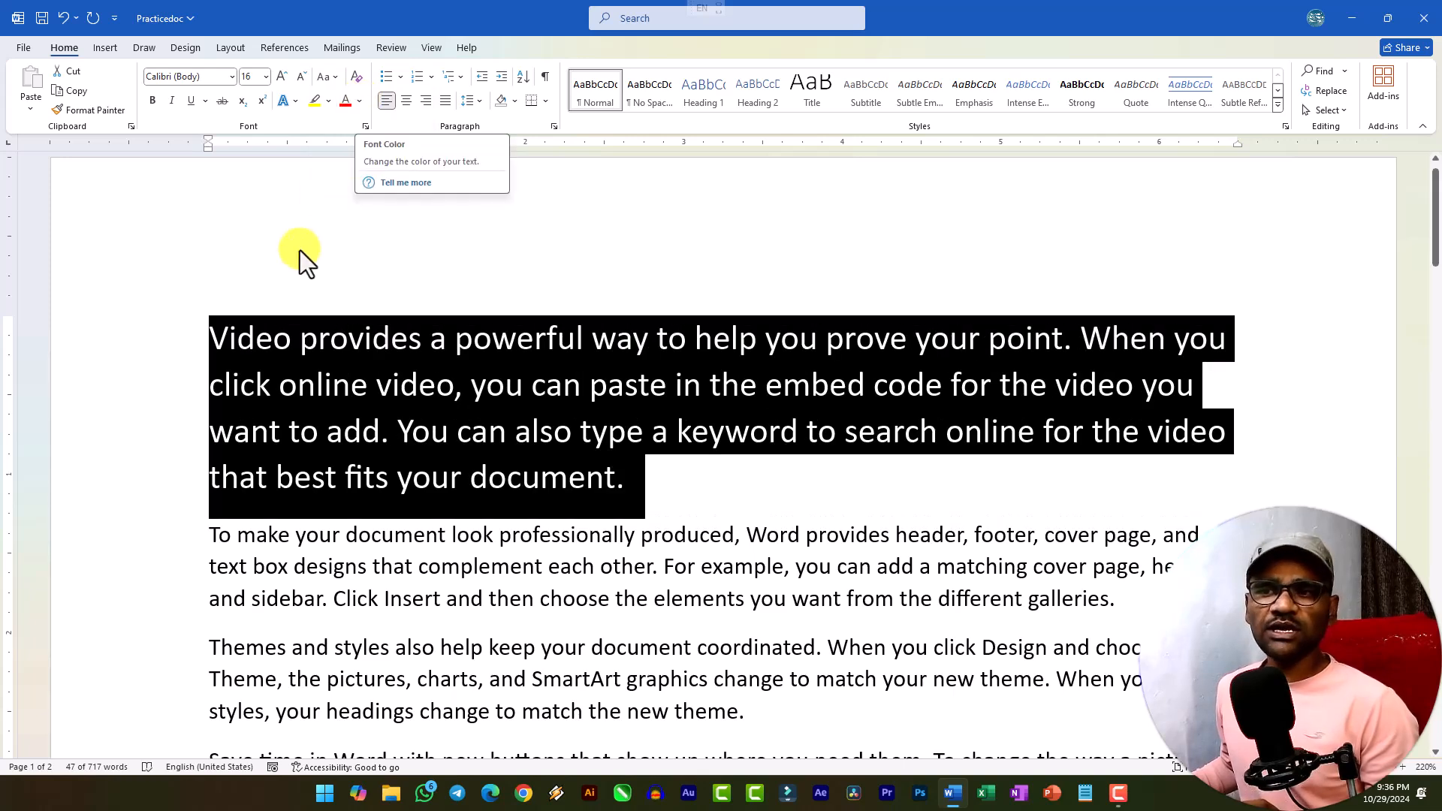
{"action": "left_click", "coordinate": [335, 78]}
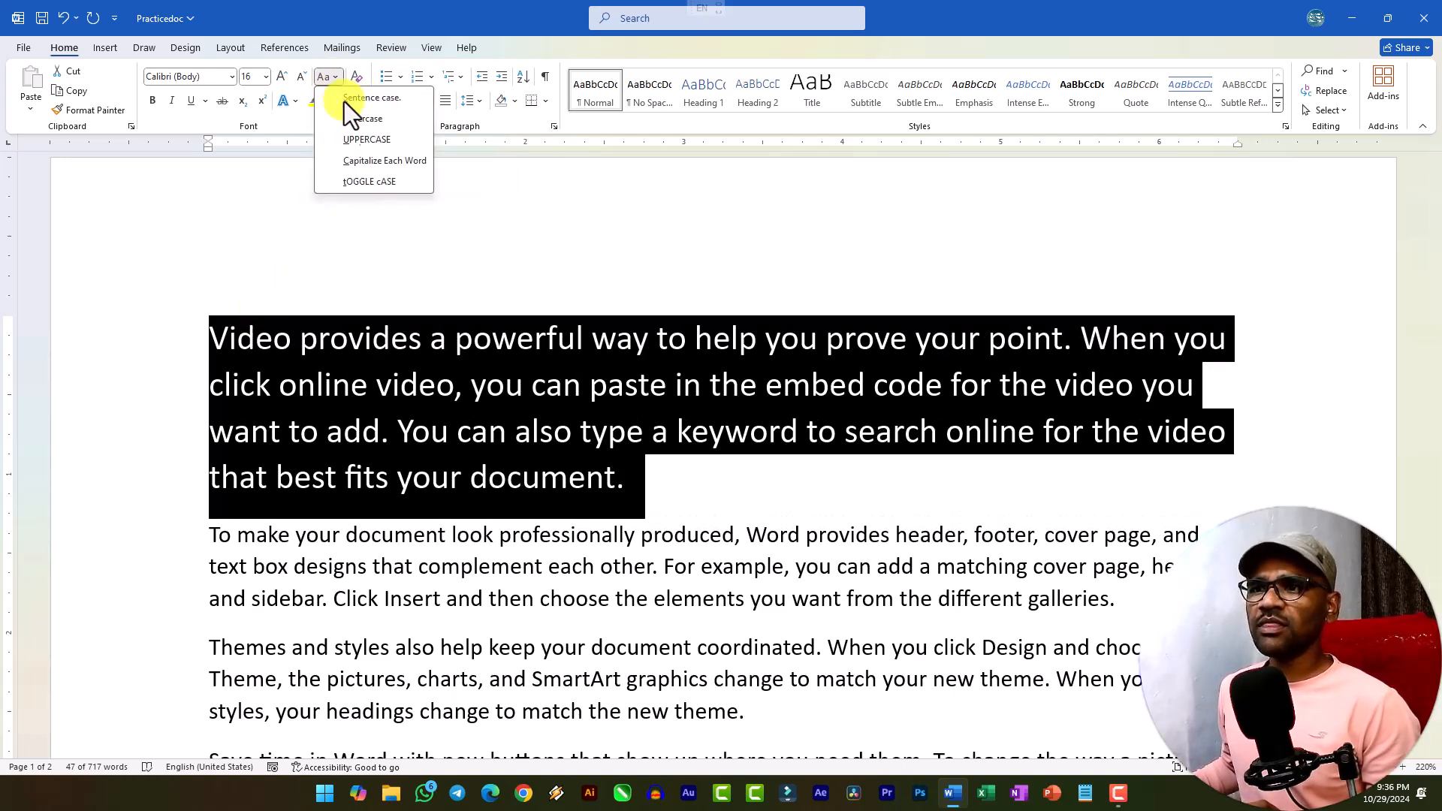
{"action": "left_click", "coordinate": [372, 170]}
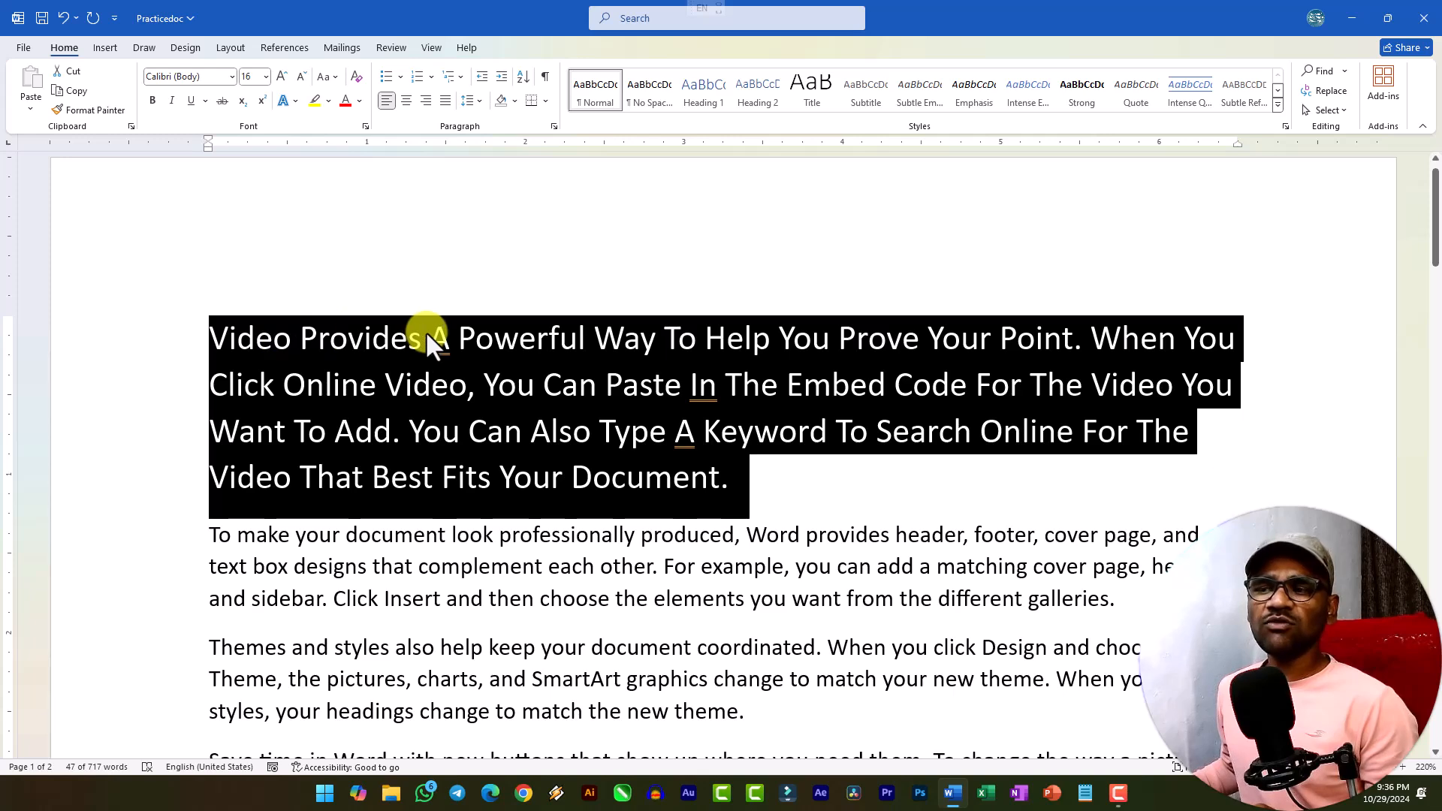
Step: Apply tOGGLE cASE to the first paragraph
{"action": "left_click", "coordinate": [335, 78]}
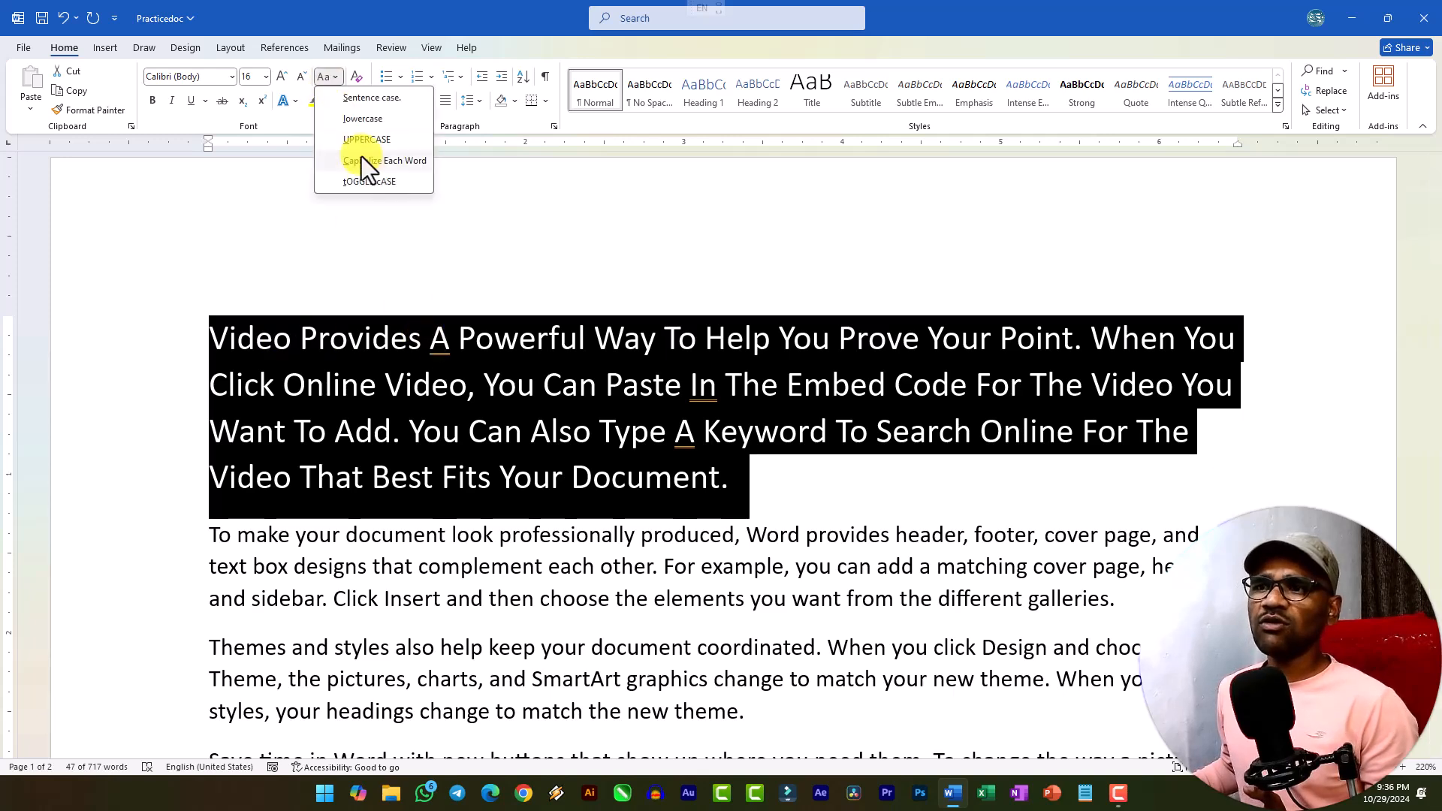
{"action": "left_click", "coordinate": [371, 189]}
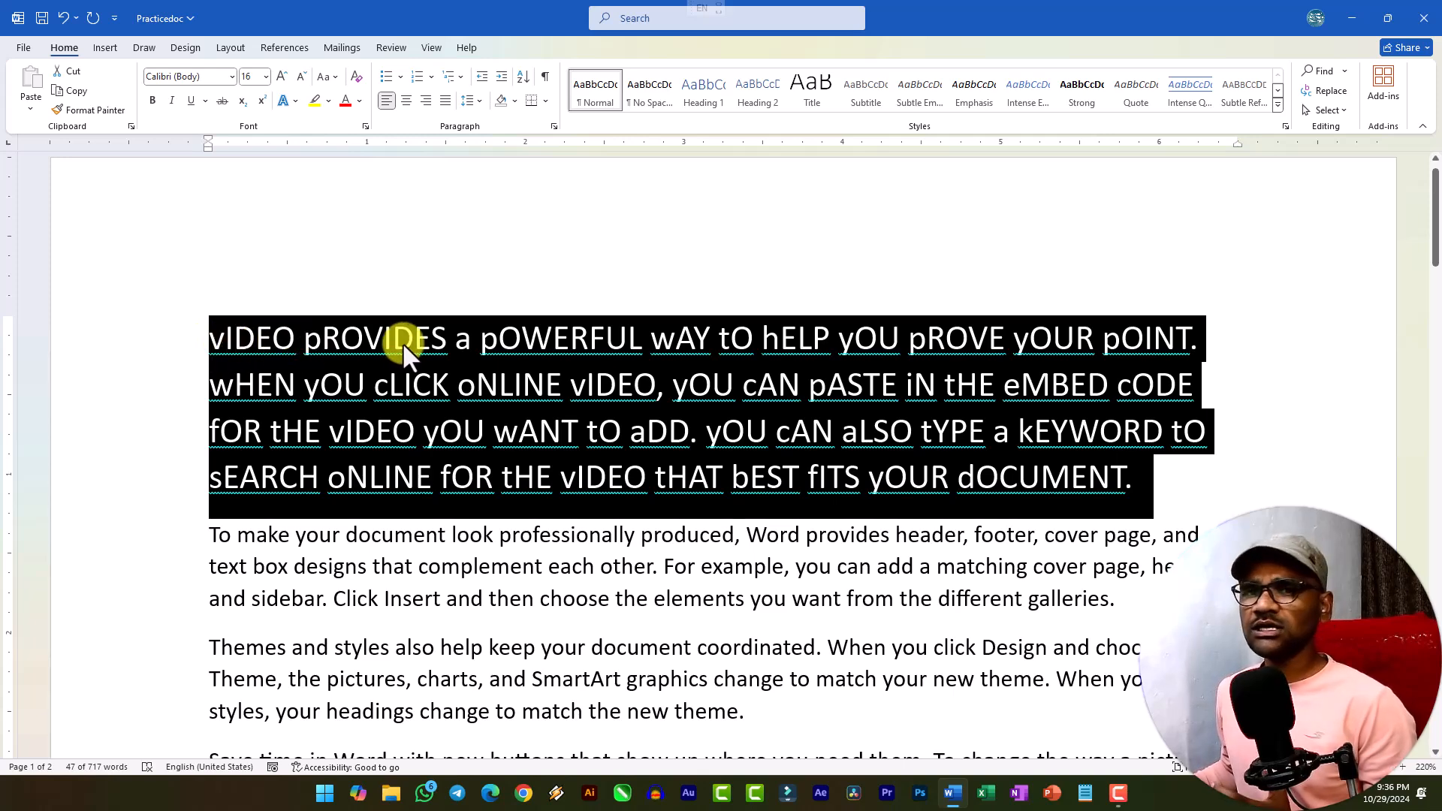
Step: Convert the first paragraph's text to Sentence case
{"action": "left_click", "coordinate": [330, 77]}
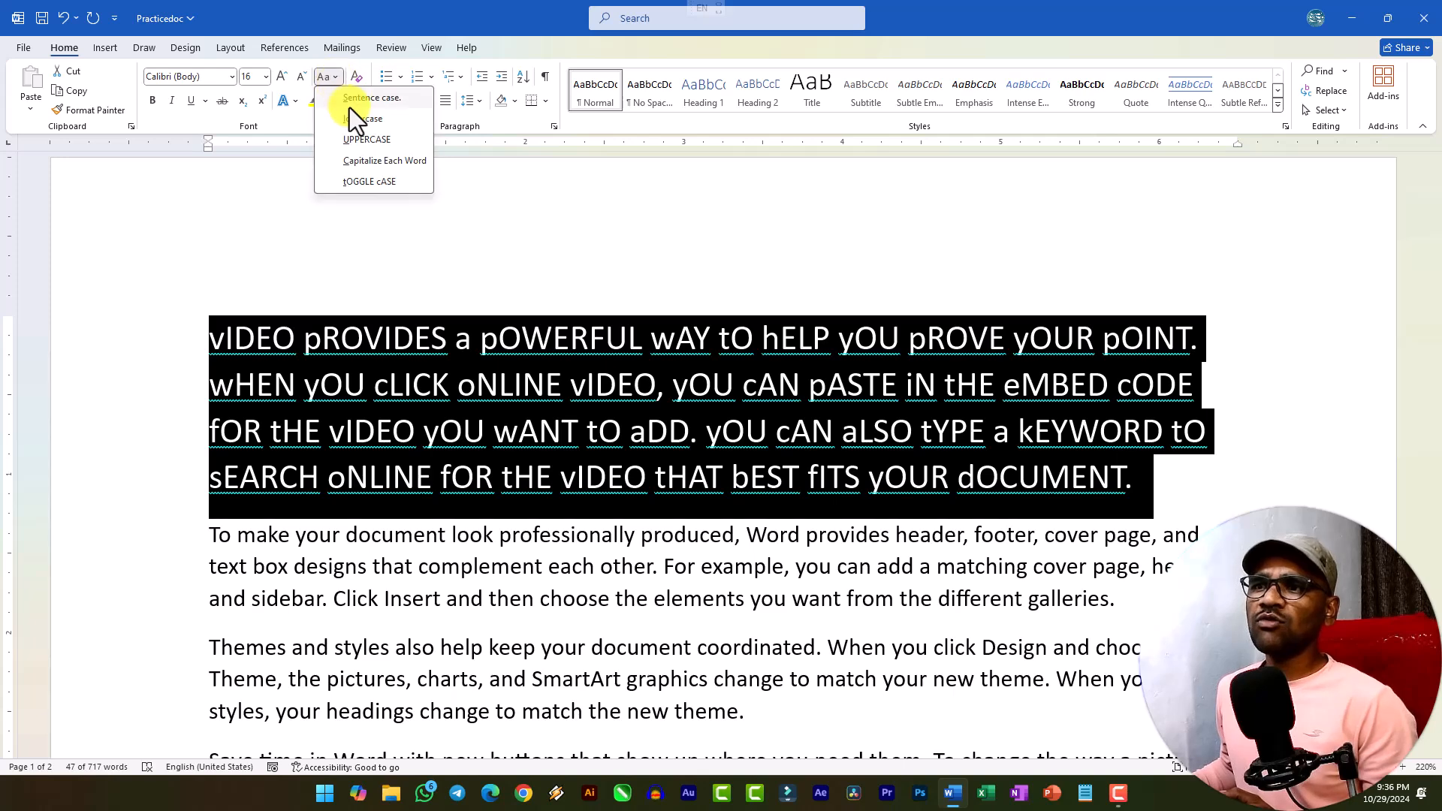
{"action": "left_click", "coordinate": [354, 102]}
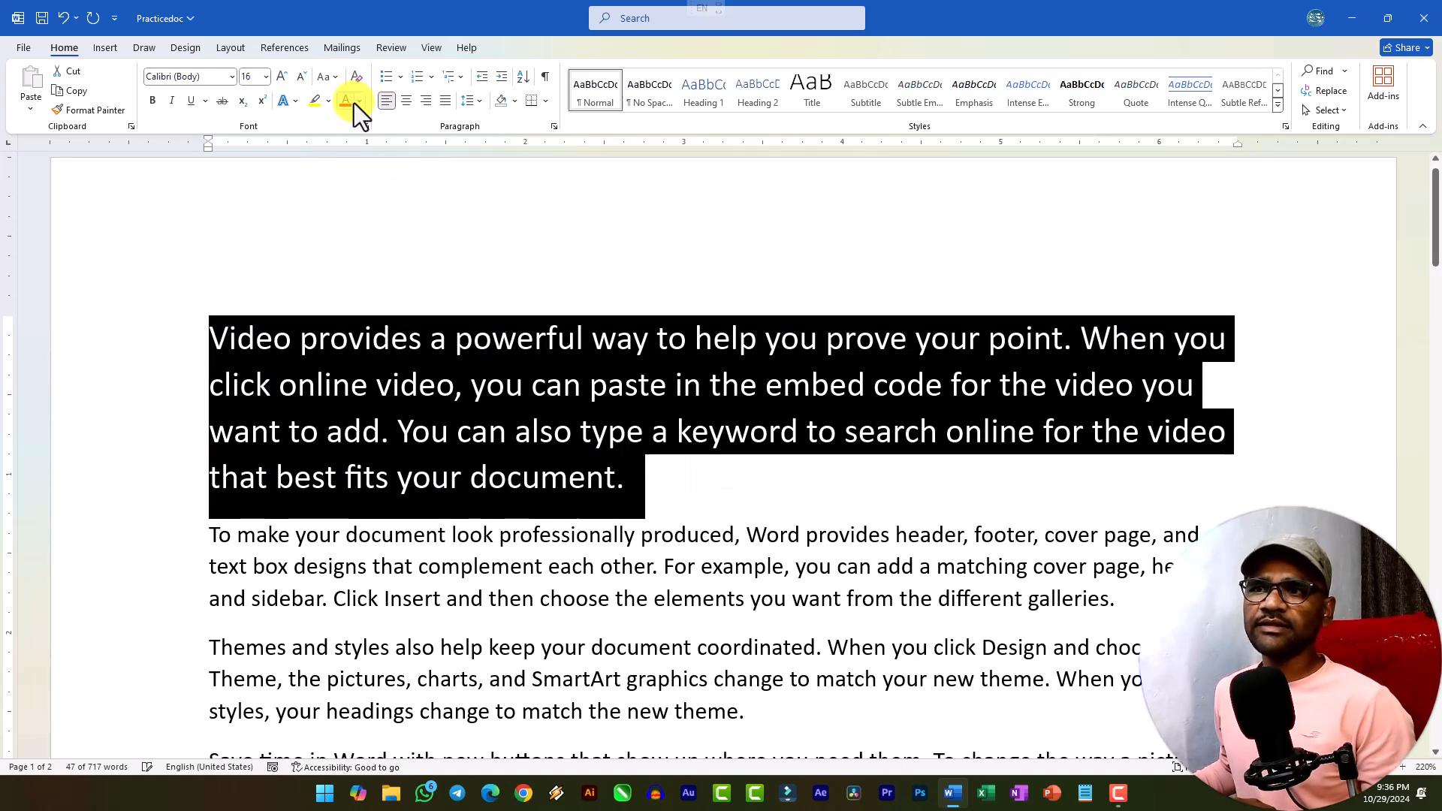
Step: Apply bold, italic and underline formatting to the first paragraph
{"action": "left_click", "coordinate": [154, 103]}
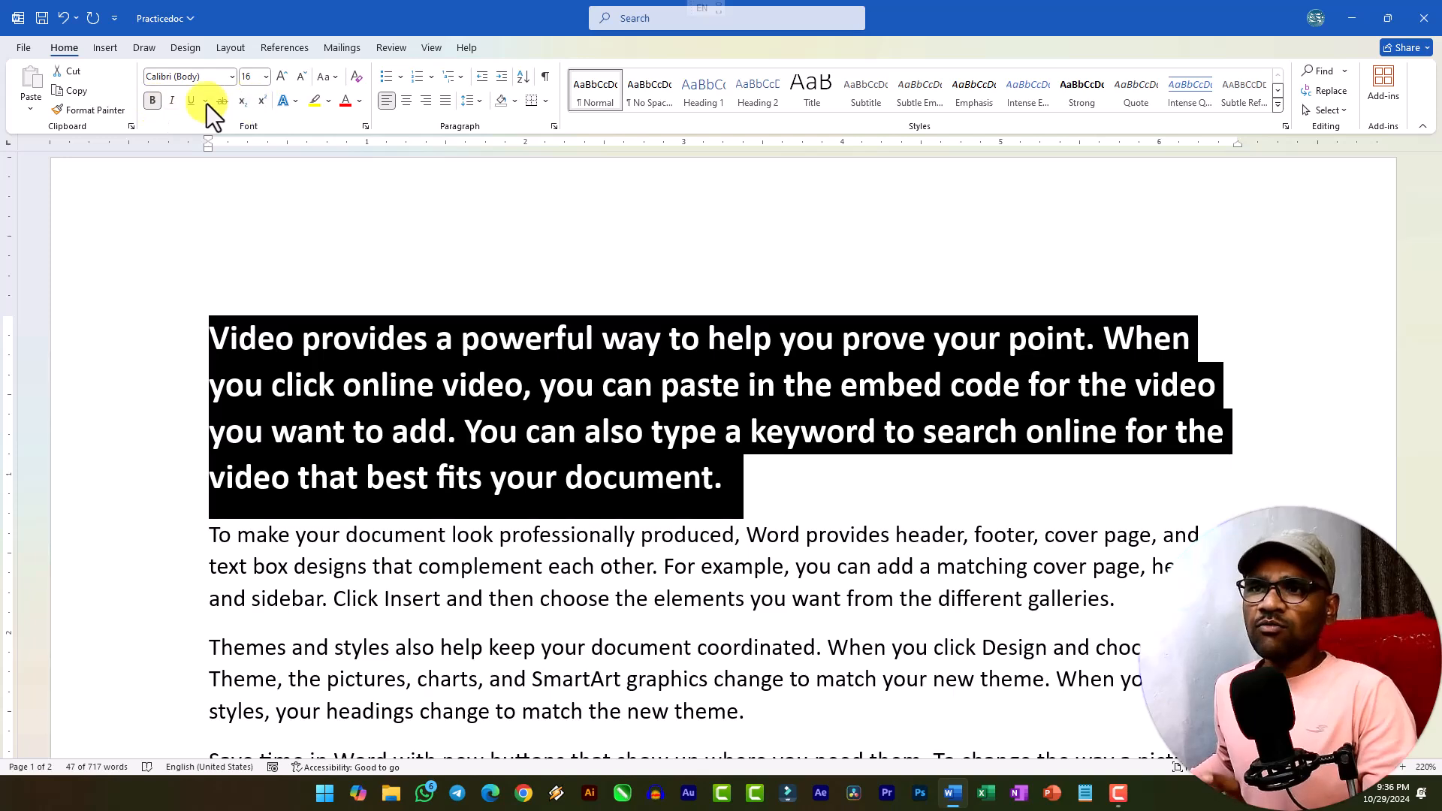
{"action": "left_click", "coordinate": [172, 101]}
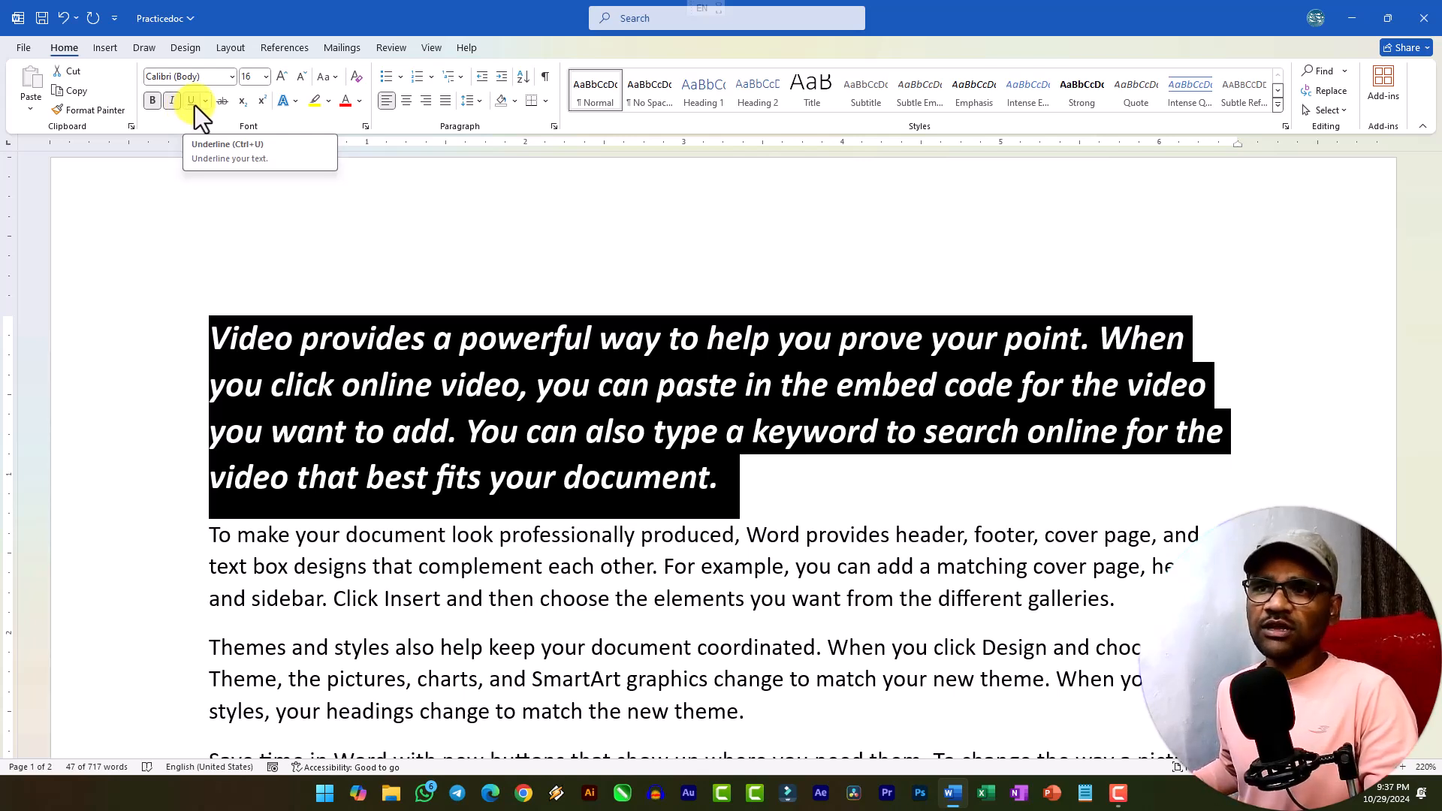
{"action": "left_click", "coordinate": [192, 102]}
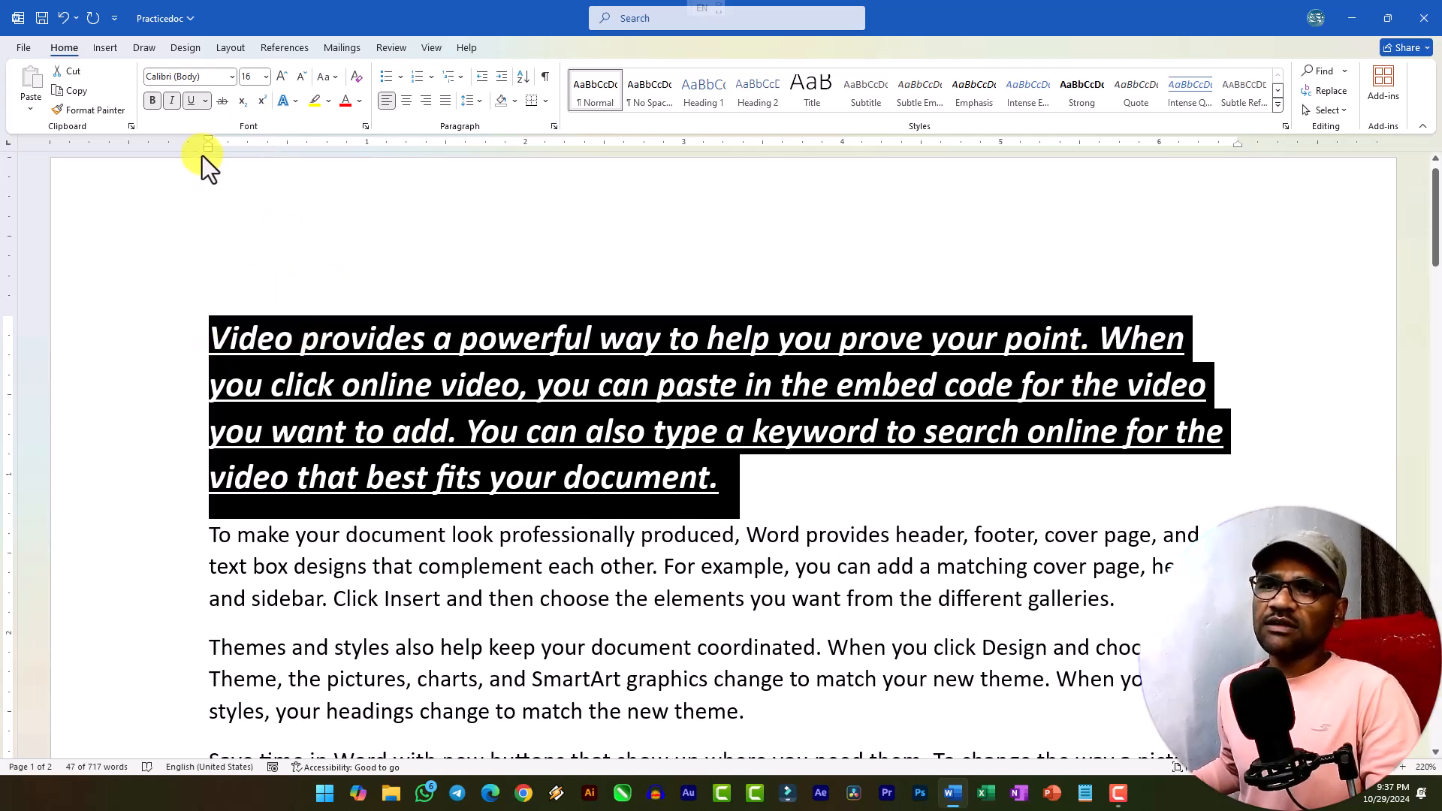
Step: Change the first paragraph's underline style to dotted and keep the whole paragraph selected
{"action": "left_click", "coordinate": [205, 101]}
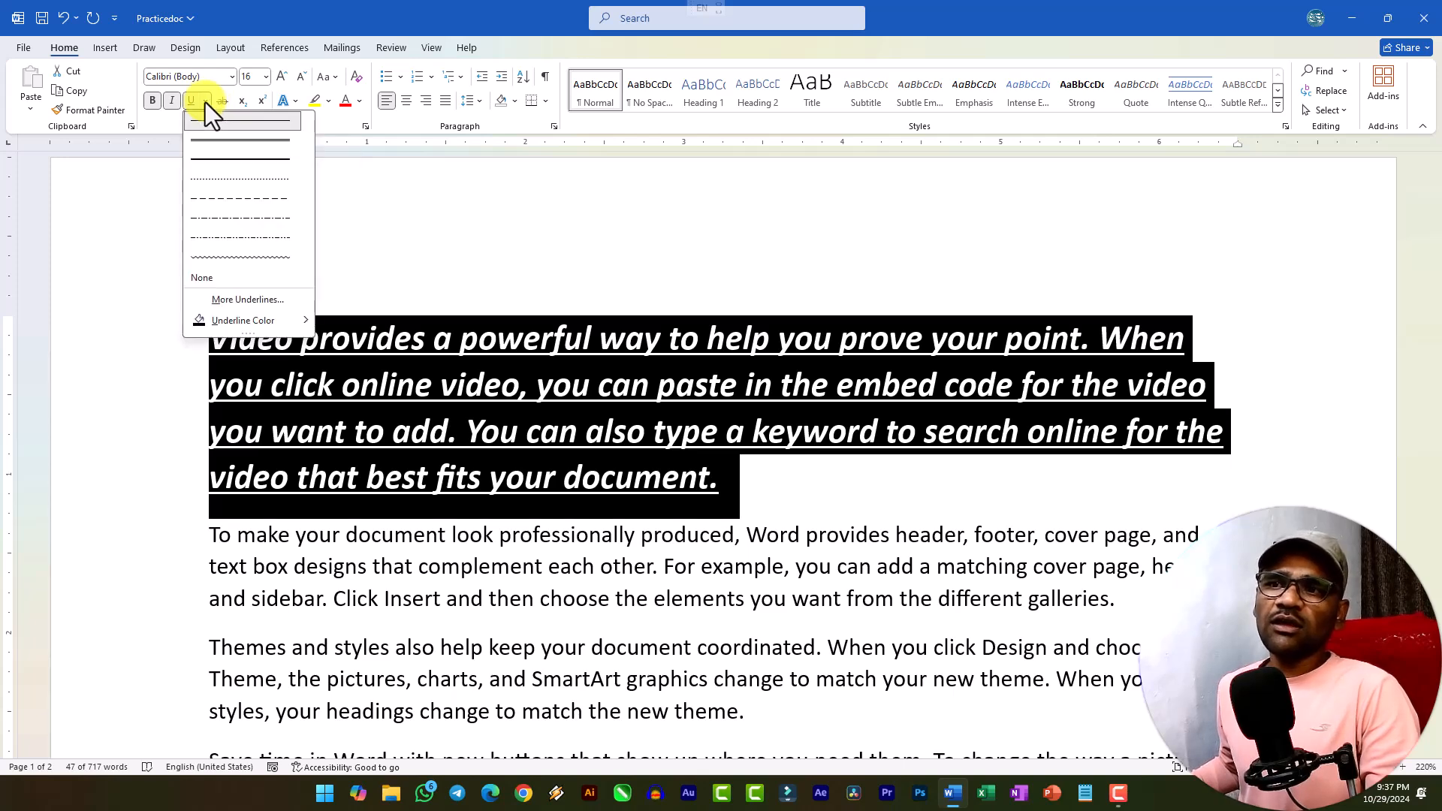
{"action": "left_click", "coordinate": [274, 340]}
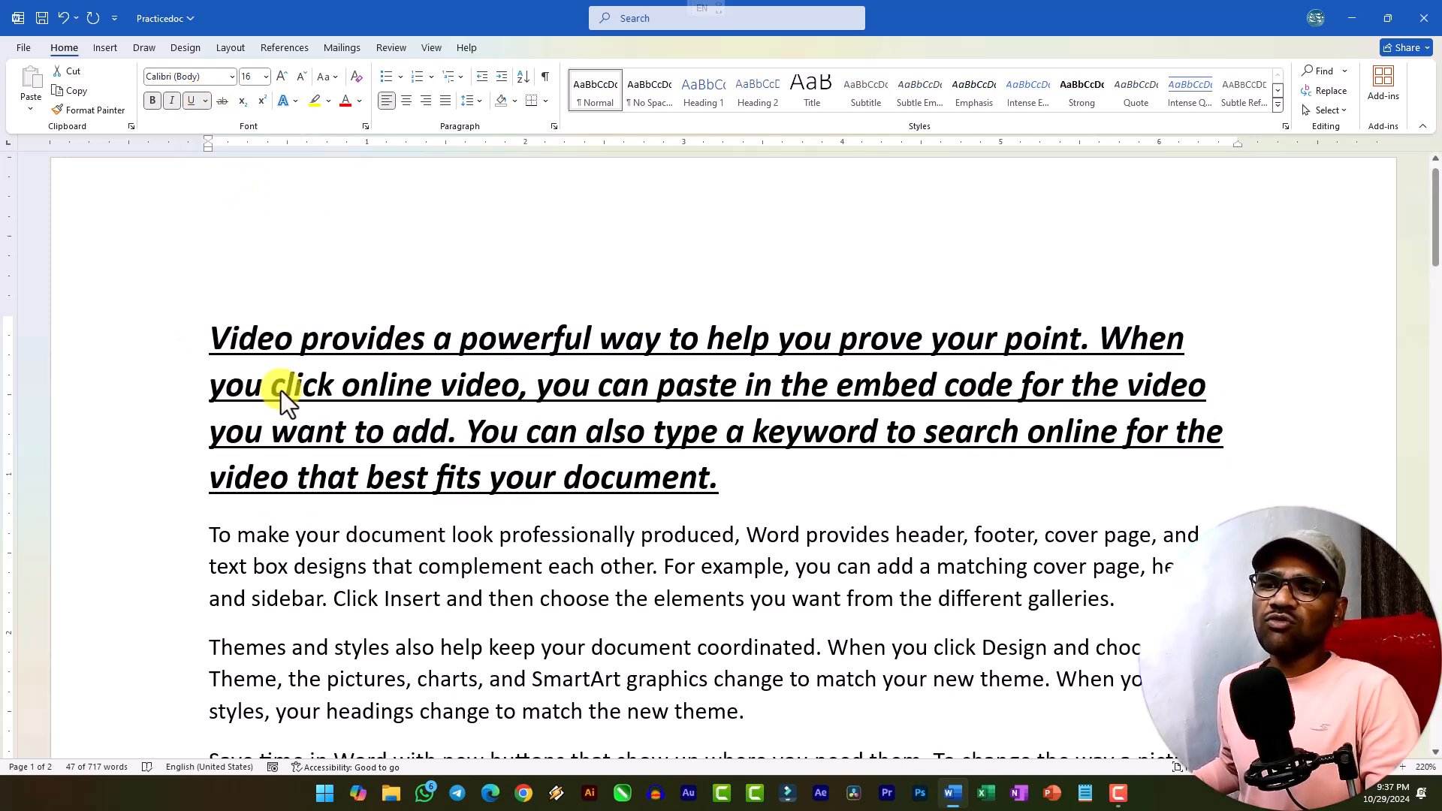
{"action": "triple_click", "coordinate": [355, 383]}
{"action": "left_click", "coordinate": [338, 368]}
{"action": "left_click_drag", "start_coordinate": [200, 331], "coordinate": [733, 481]}
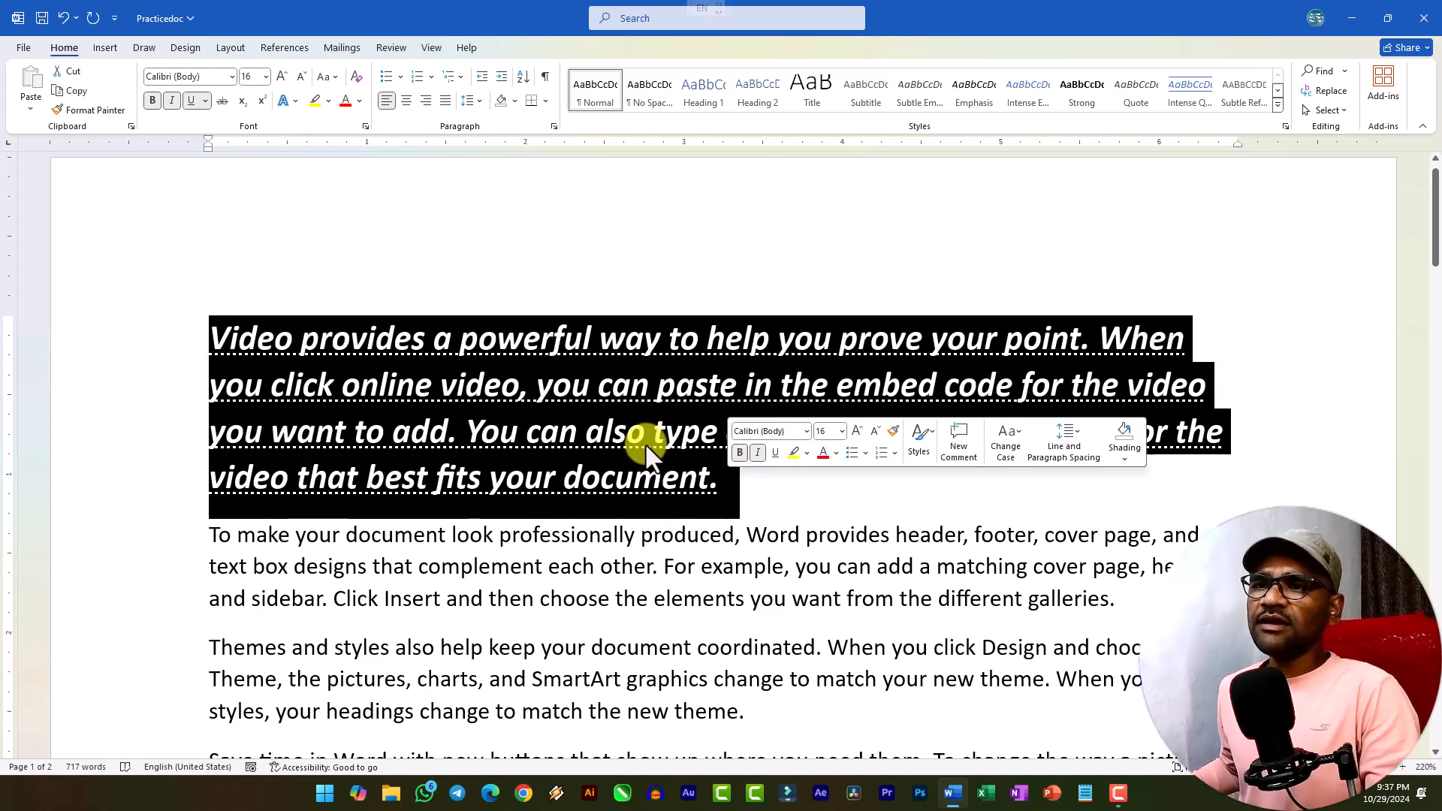
Step: Set the underline color of the first paragraph to standard Blue
{"action": "left_click", "coordinate": [205, 101]}
{"action": "mouse_move", "coordinate": [308, 323]}
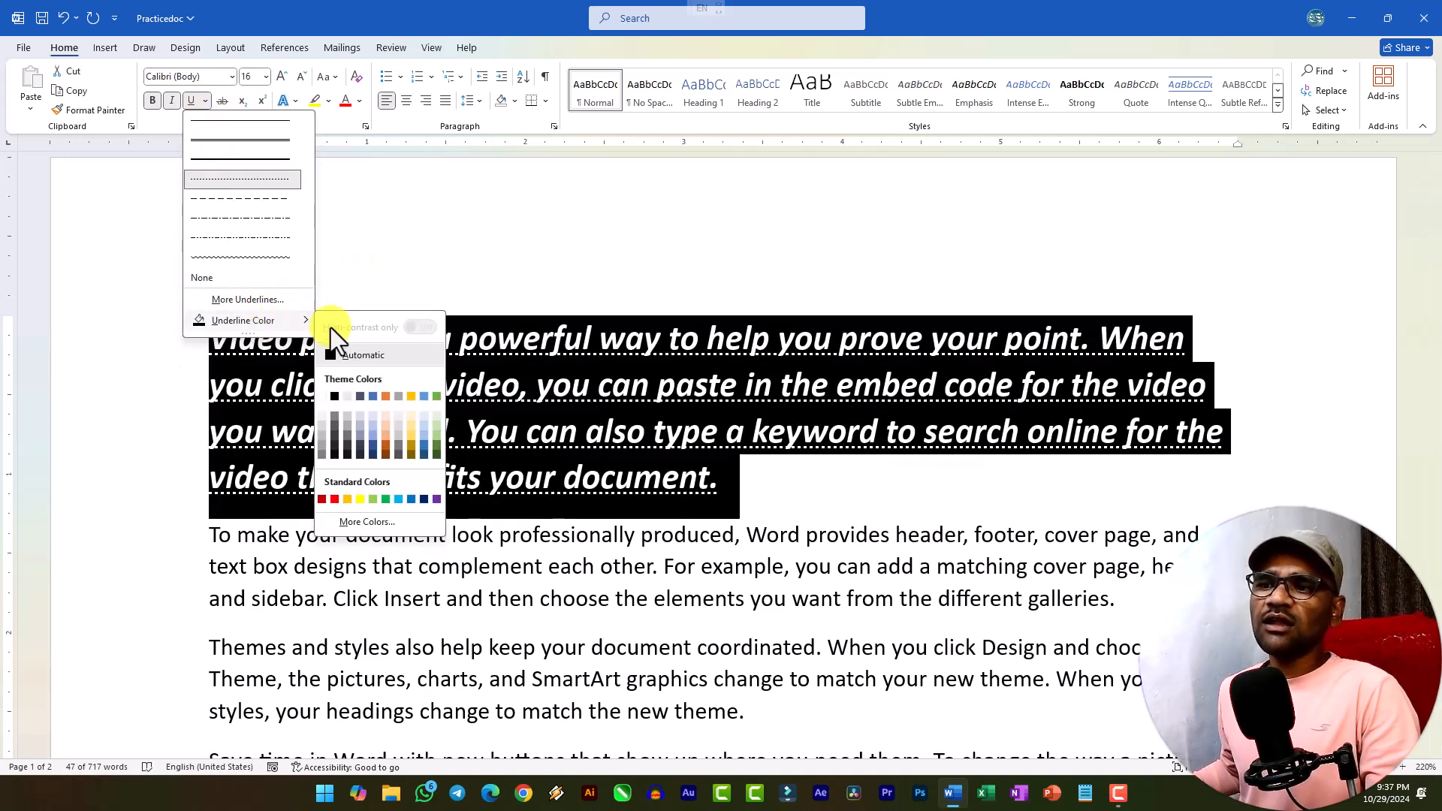
{"action": "left_click", "coordinate": [411, 499]}
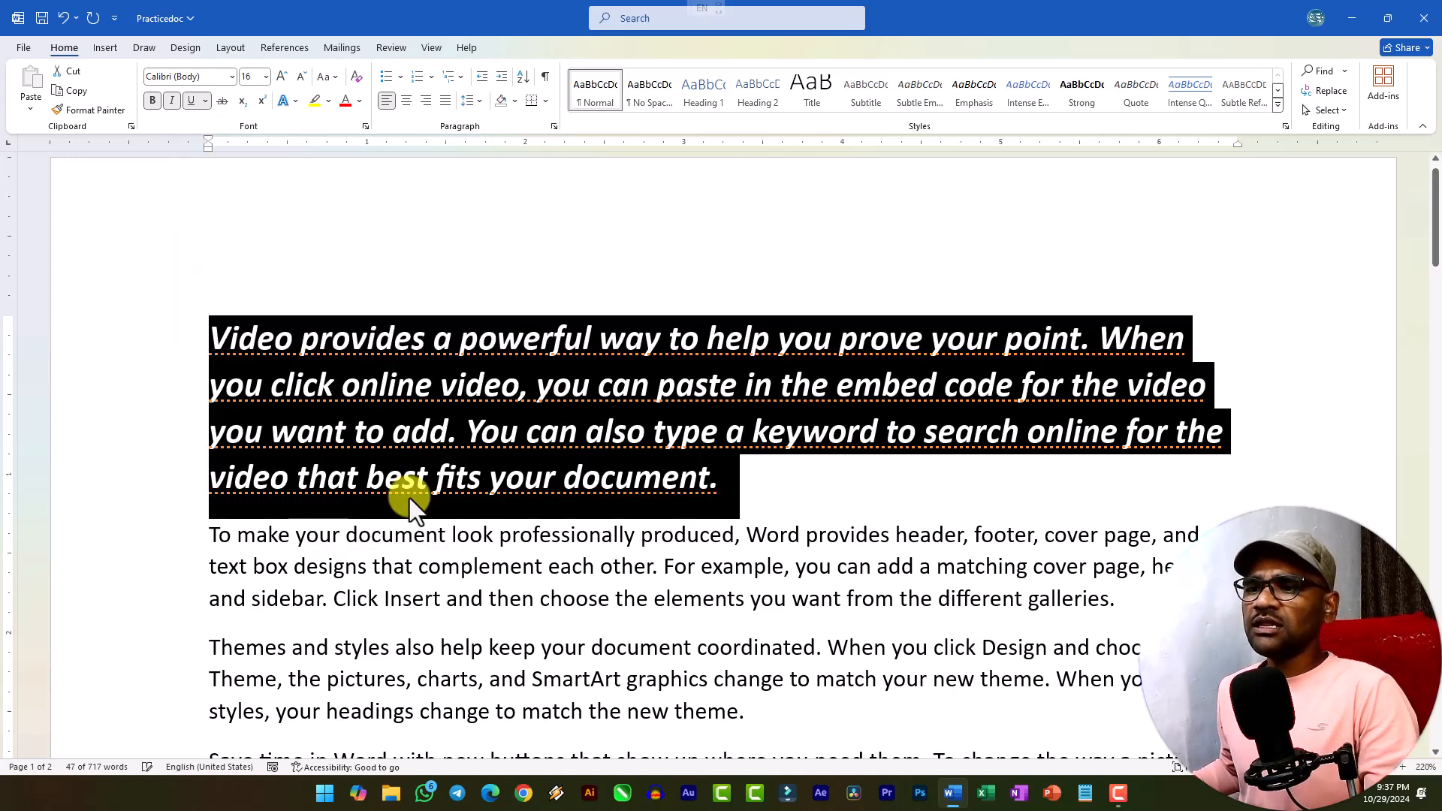
{"action": "left_click", "coordinate": [293, 381]}
Step: Remove the dotted underline from the first paragraph by setting its underline style to None
{"action": "left_click_drag", "start_coordinate": [215, 335], "coordinate": [747, 476]}
{"action": "left_click", "coordinate": [205, 101]}
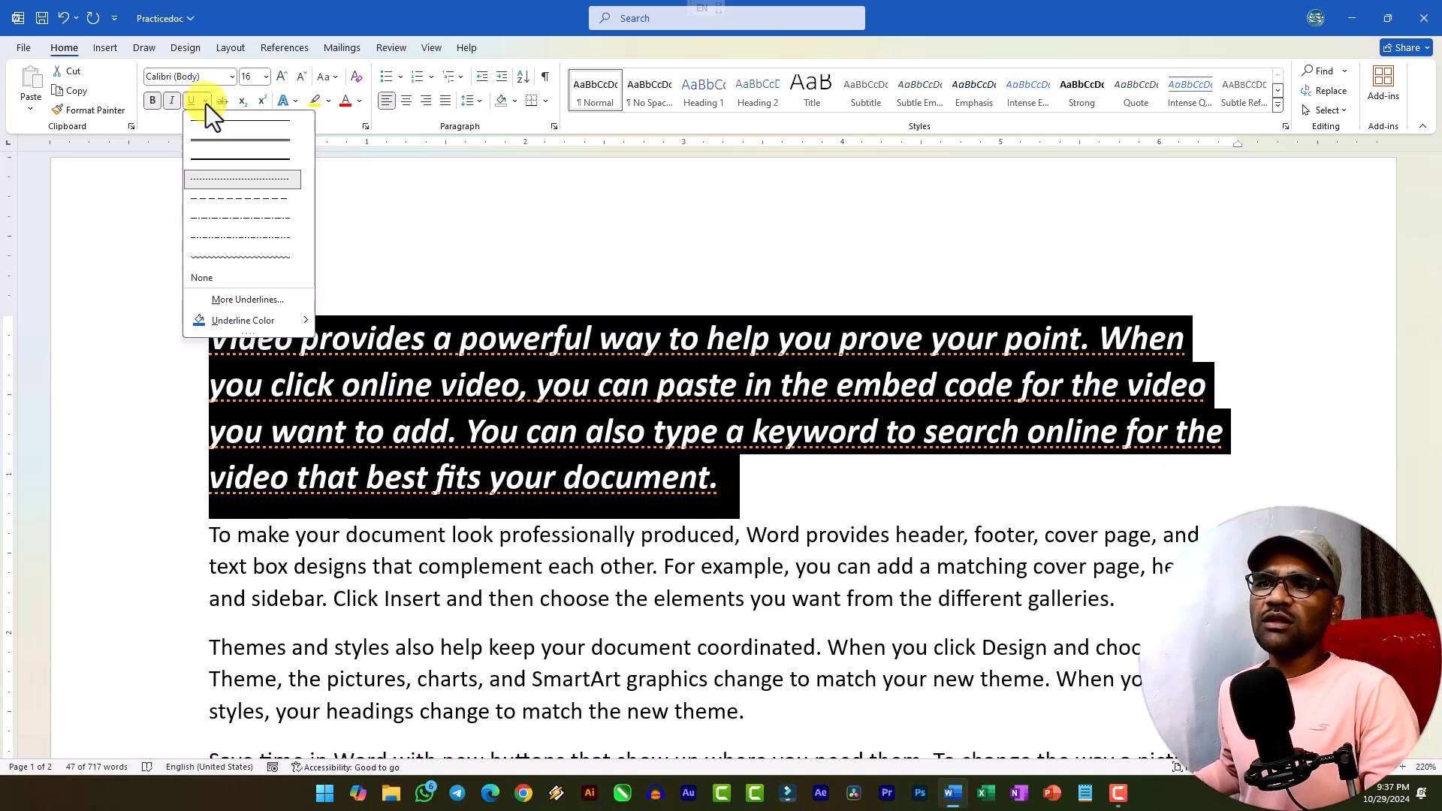
{"action": "left_click", "coordinate": [228, 281]}
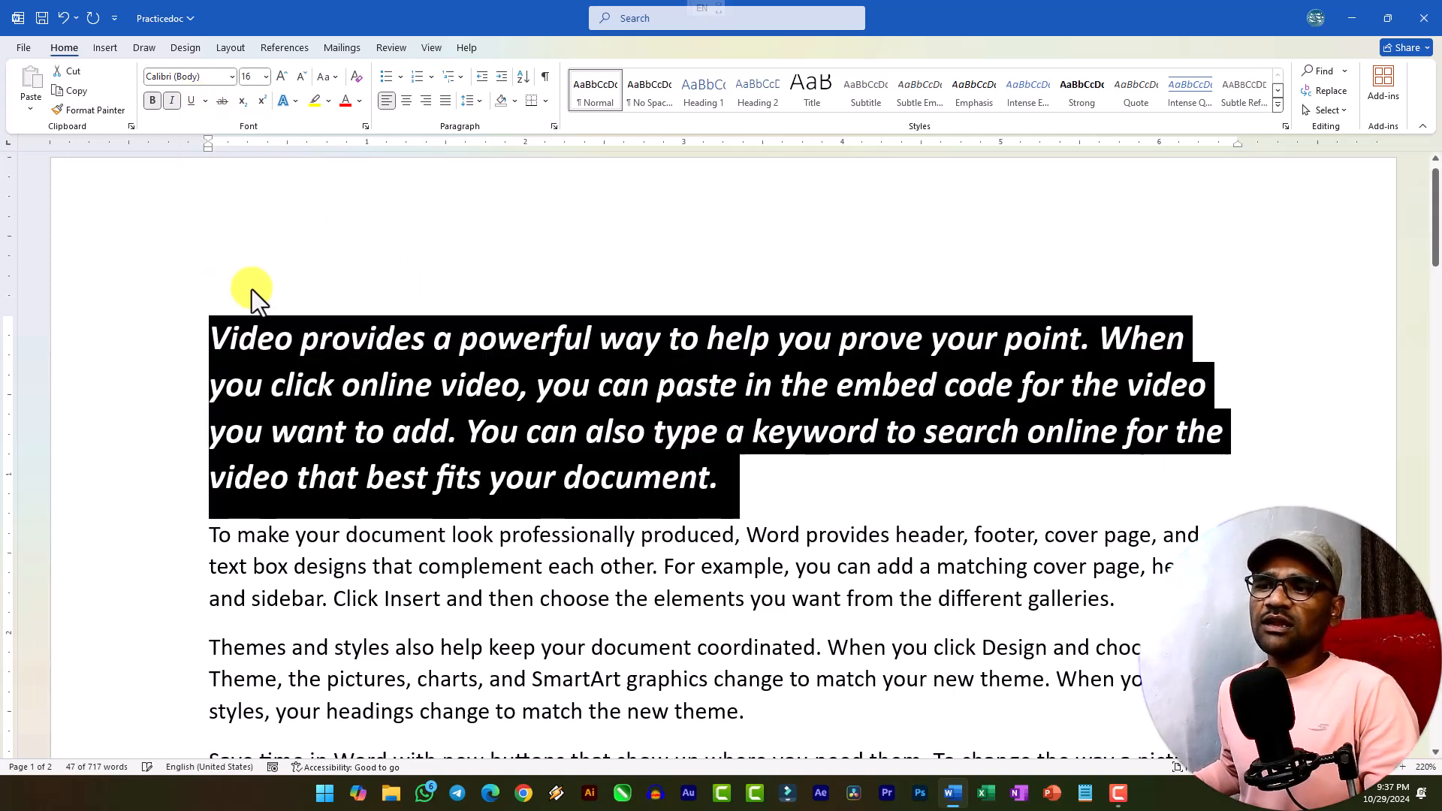
Step: Apply a single solid underline to the whole first paragraph
{"action": "left_click", "coordinate": [435, 418]}
{"action": "double_click", "coordinate": [308, 355]}
{"action": "left_click", "coordinate": [308, 354]}
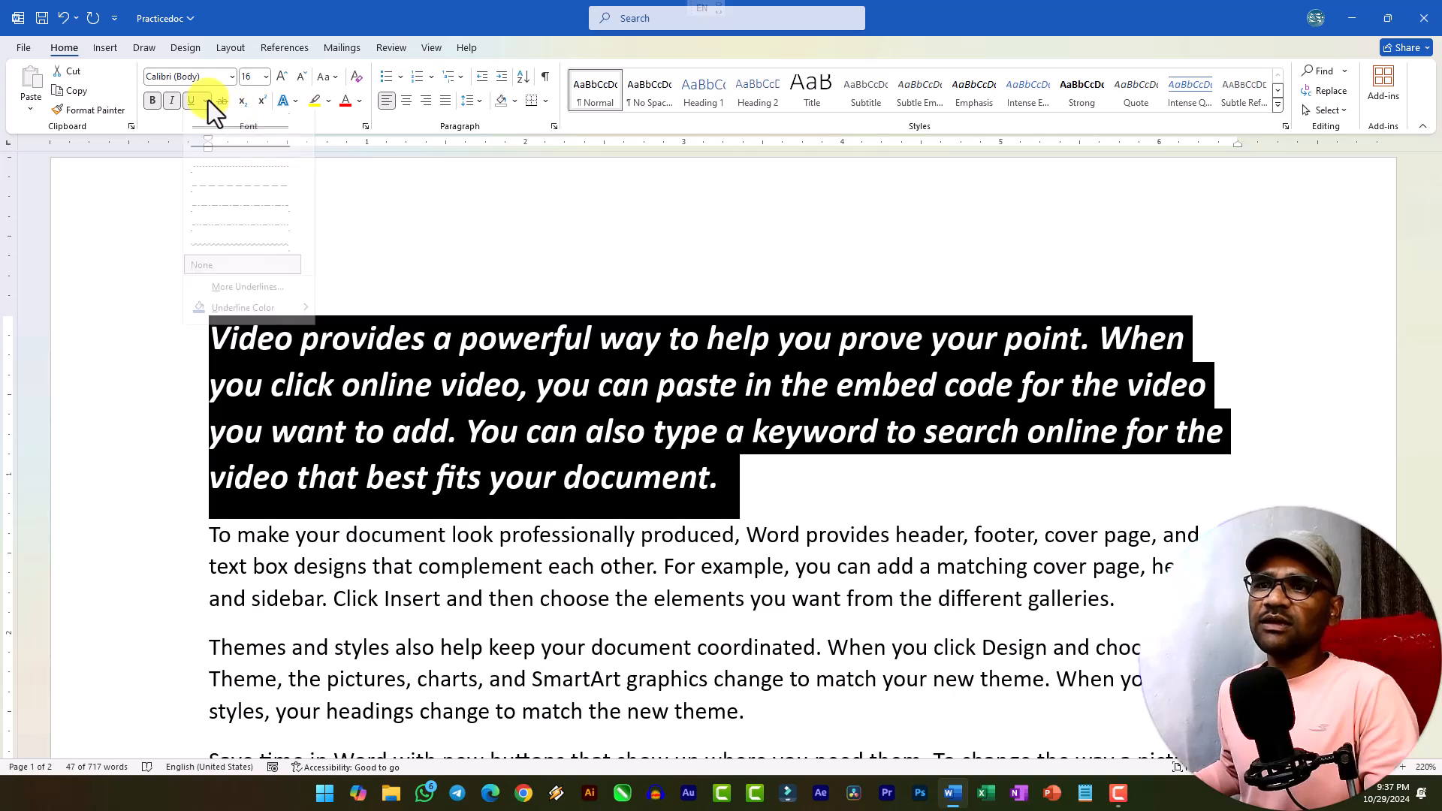
{"action": "left_click", "coordinate": [206, 101]}
{"action": "left_click", "coordinate": [233, 120]}
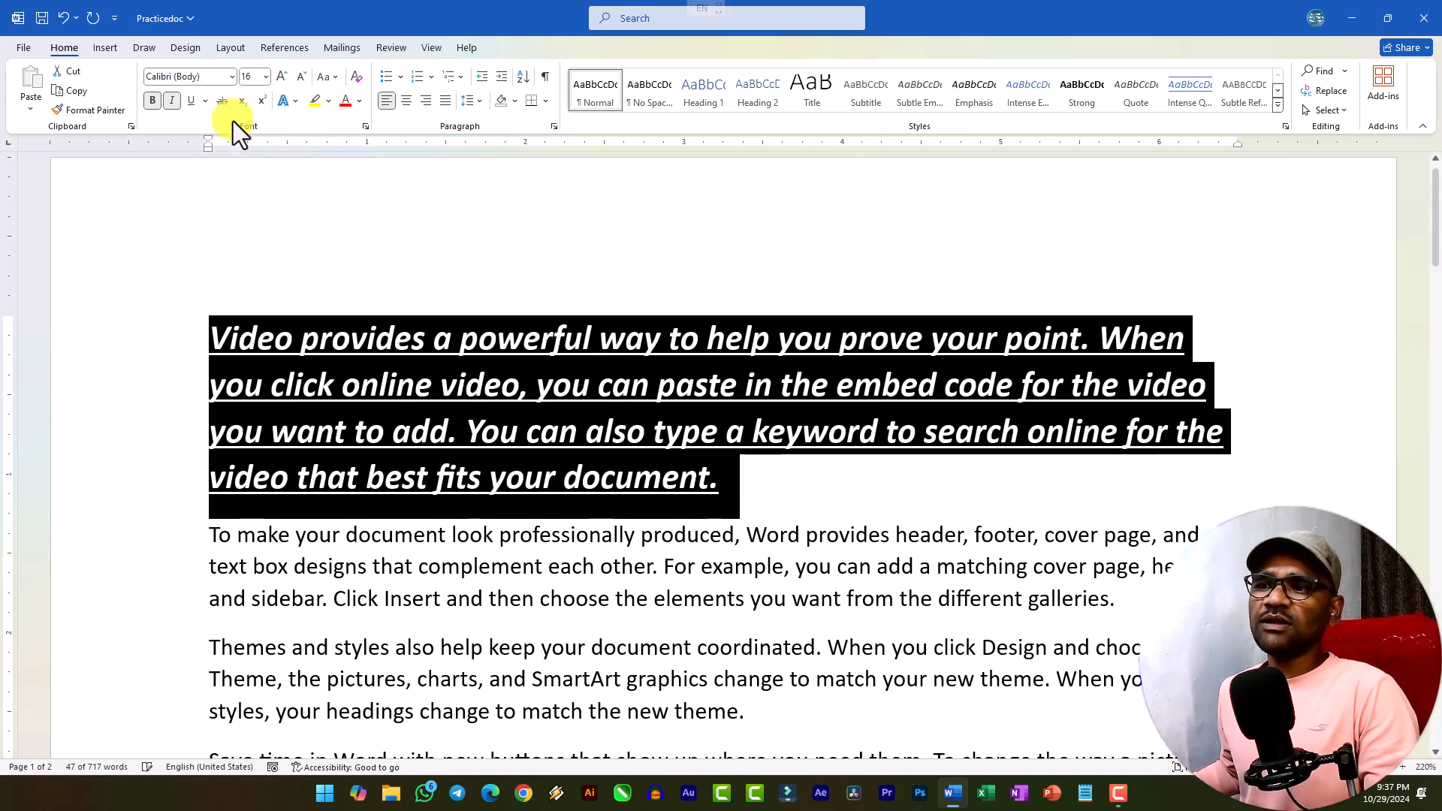
{"action": "left_click", "coordinate": [383, 352]}
Step: Remove the underline, italic and bold formatting from the whole first paragraph
{"action": "left_click_drag", "start_coordinate": [211, 339], "coordinate": [730, 498]}
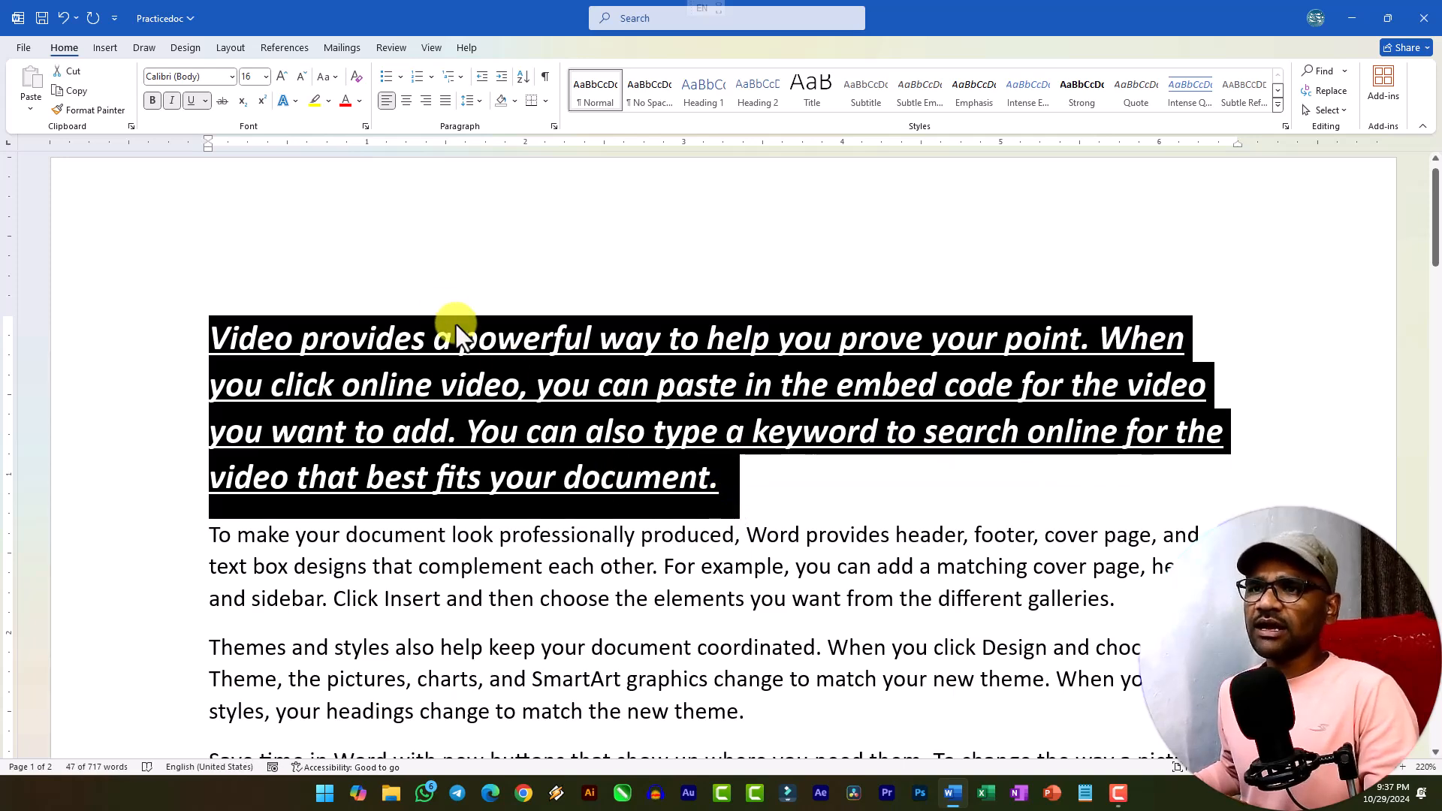
{"action": "left_click", "coordinate": [191, 101]}
{"action": "left_click", "coordinate": [172, 101]}
{"action": "left_click", "coordinate": [153, 101]}
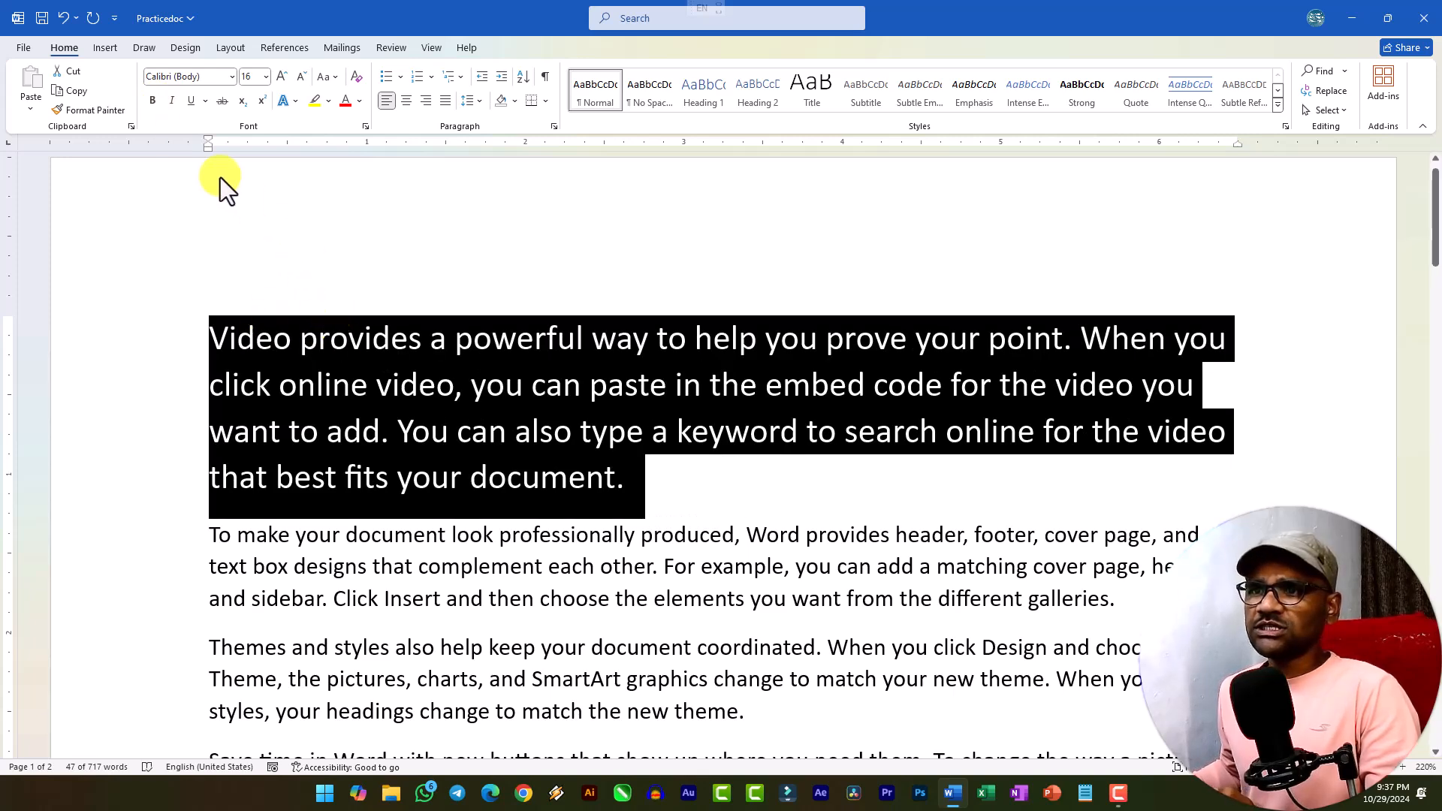
Step: Apply strikethrough to the first paragraph and take it off again
{"action": "left_click", "coordinate": [222, 101]}
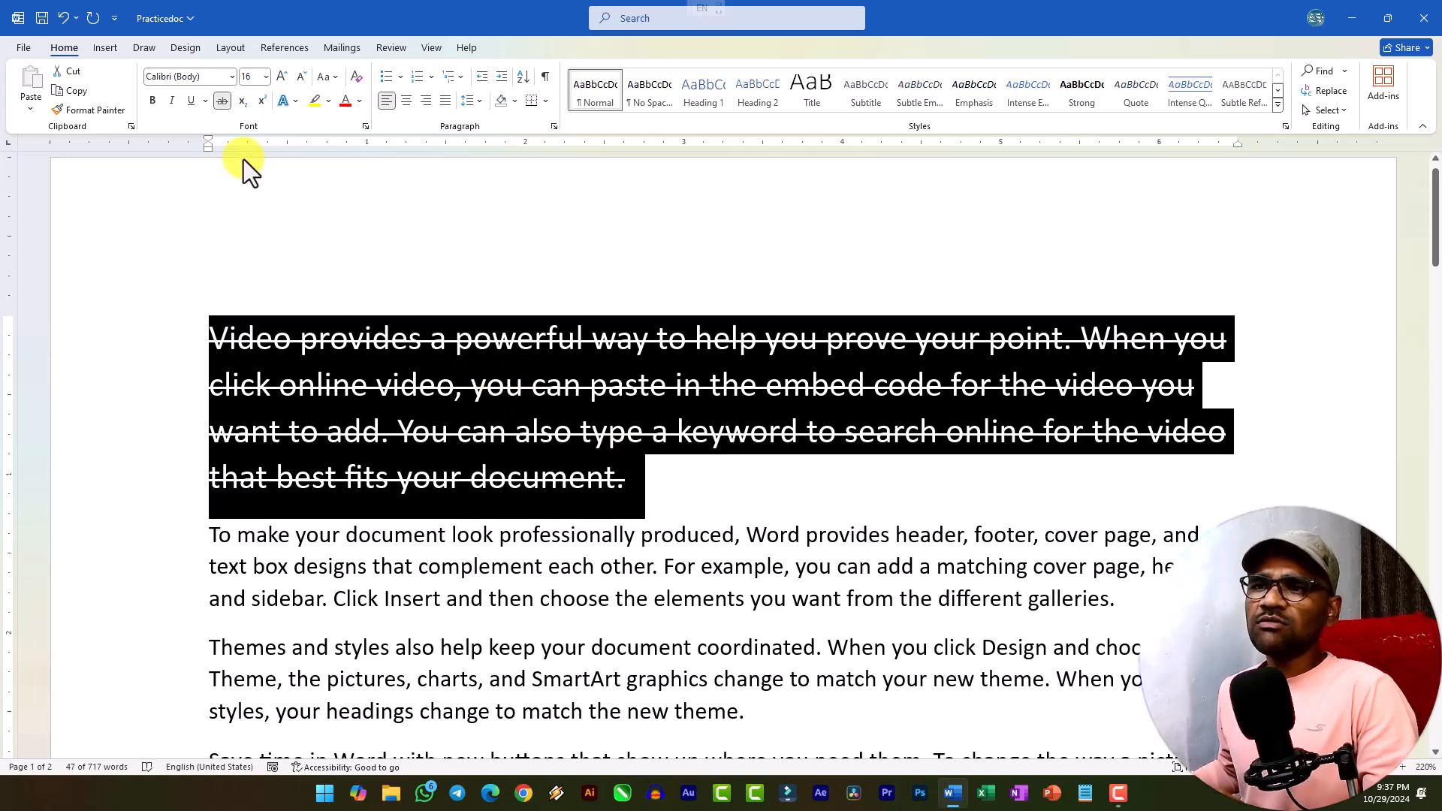
{"action": "left_click", "coordinate": [223, 101]}
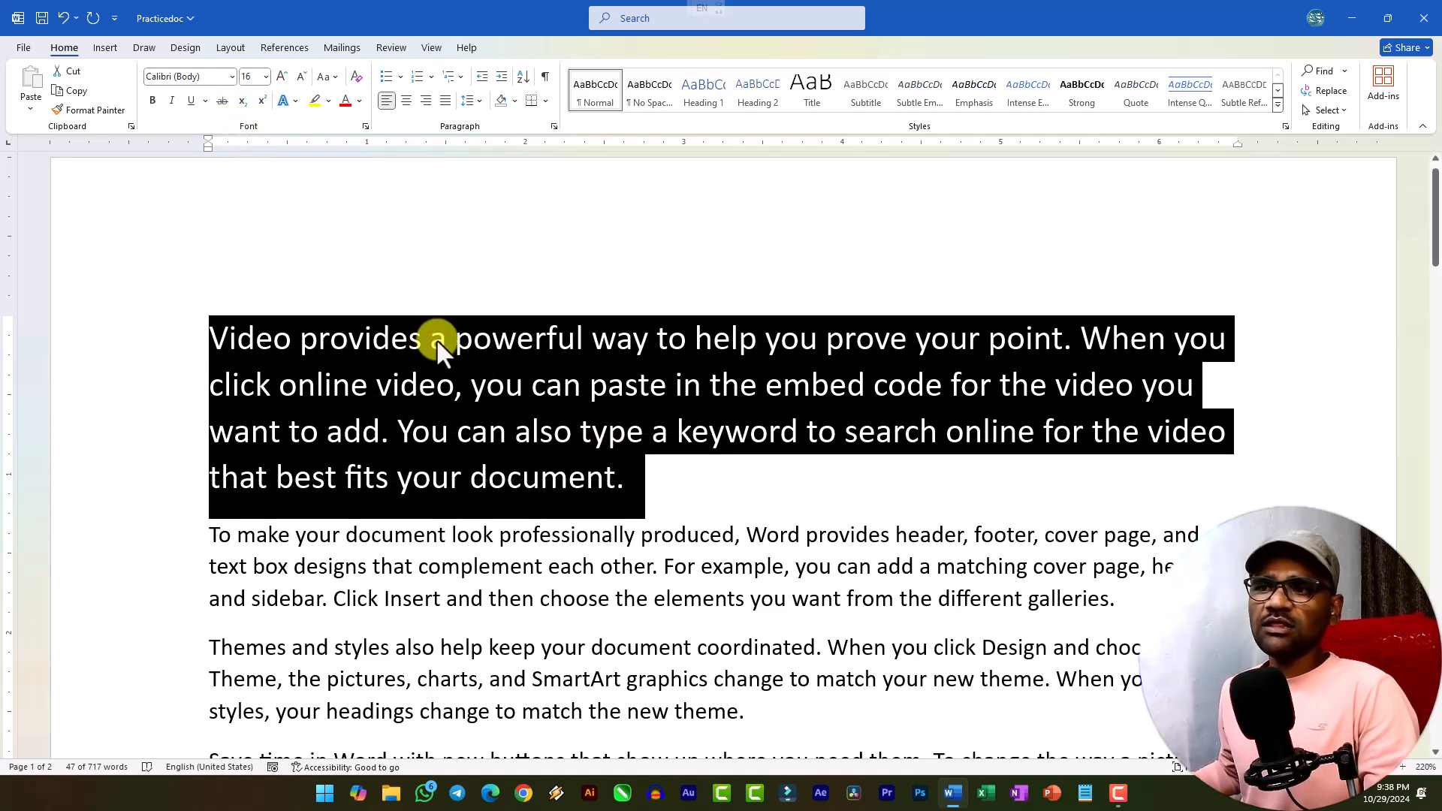
Step: Insert a 2 directly after the word "document" at the end of the first paragraph
{"action": "left_click", "coordinate": [721, 511]}
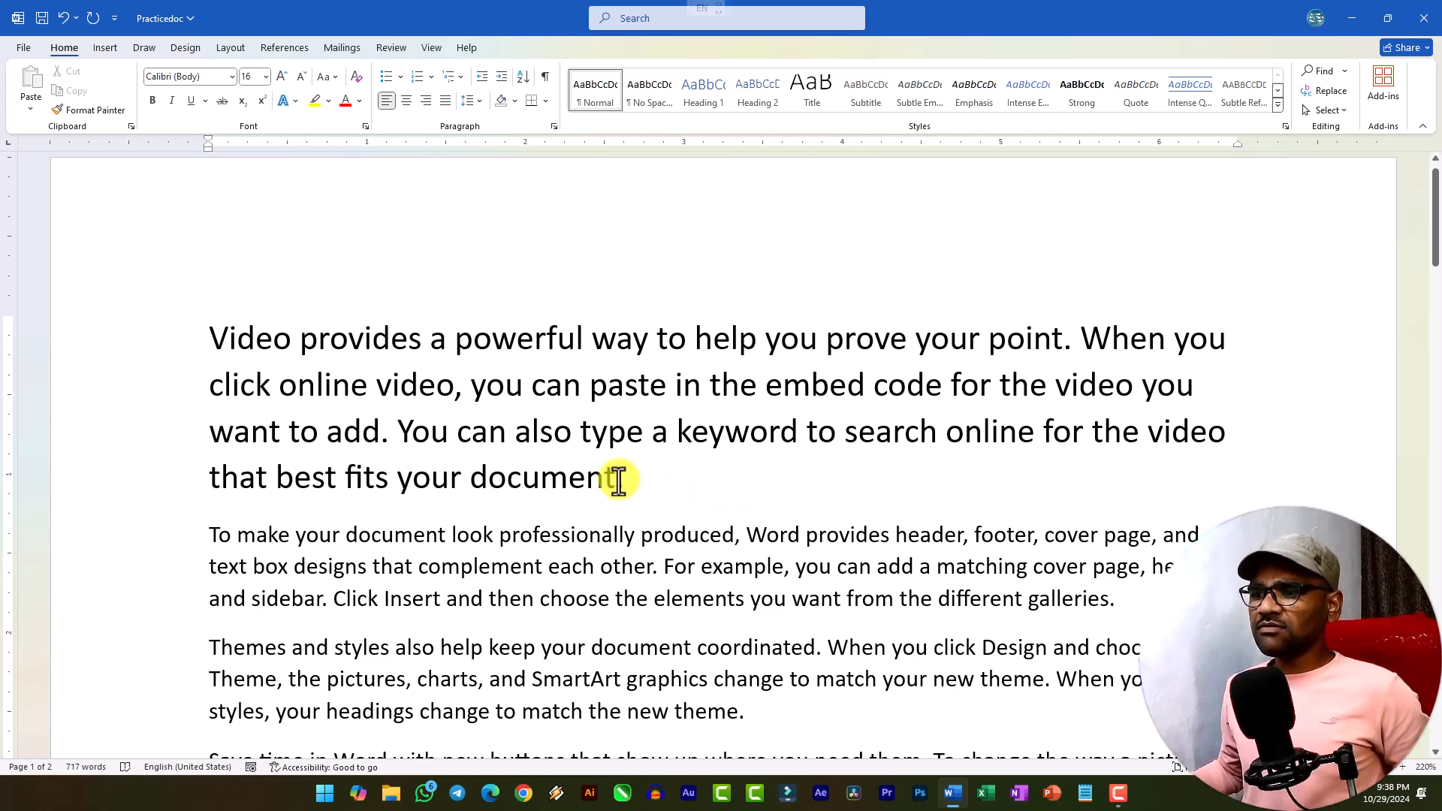
{"action": "key", "text": "BackSpace"}
{"action": "type", "text": "2"}
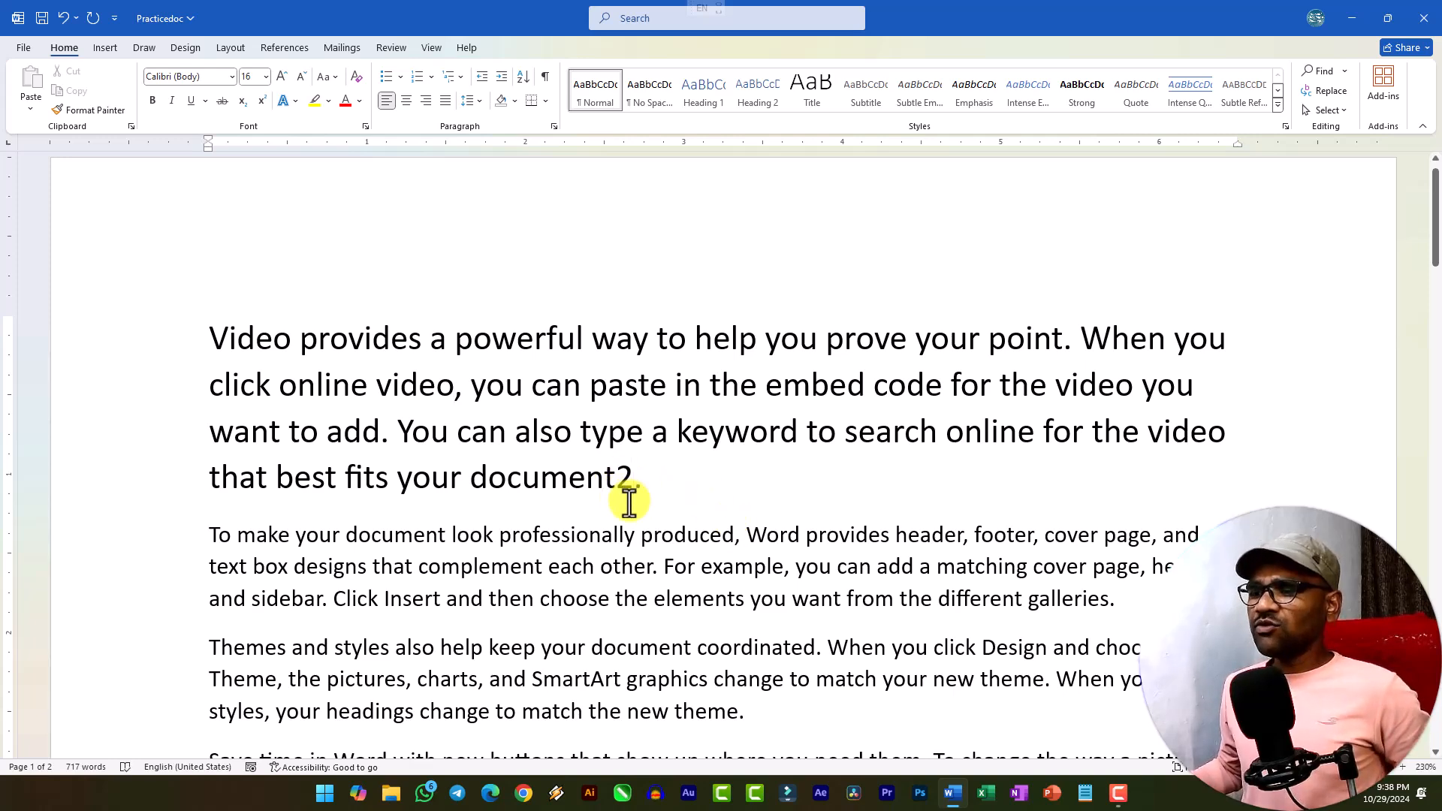
Step: Format the 2 after "document" as superscript and return it to normal text
{"action": "scroll", "coordinate": [630, 502], "scroll_direction": "up", "scroll_amount": 6}
{"action": "left_click_drag", "start_coordinate": [633, 485], "coordinate": [607, 485]}
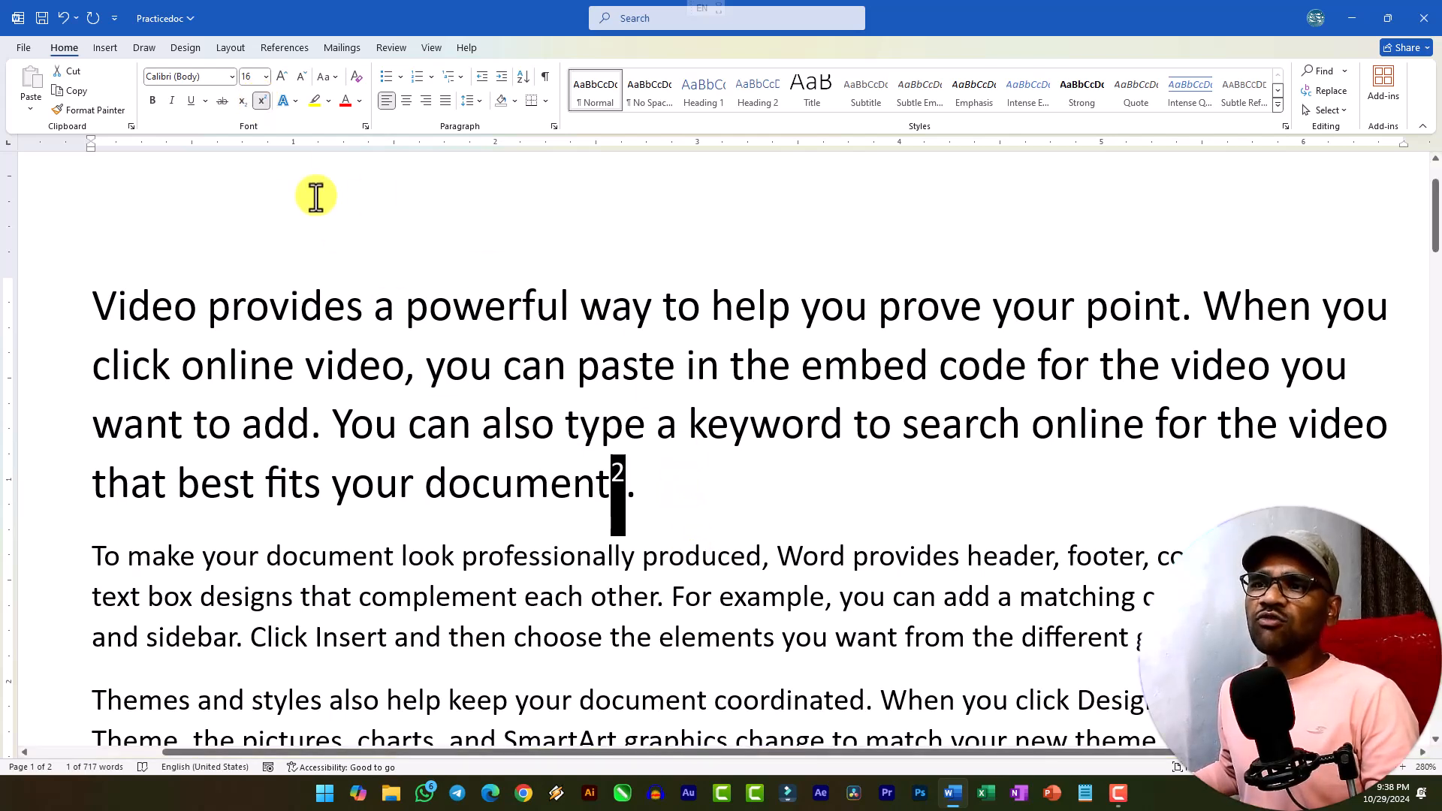
{"action": "left_click", "coordinate": [664, 509]}
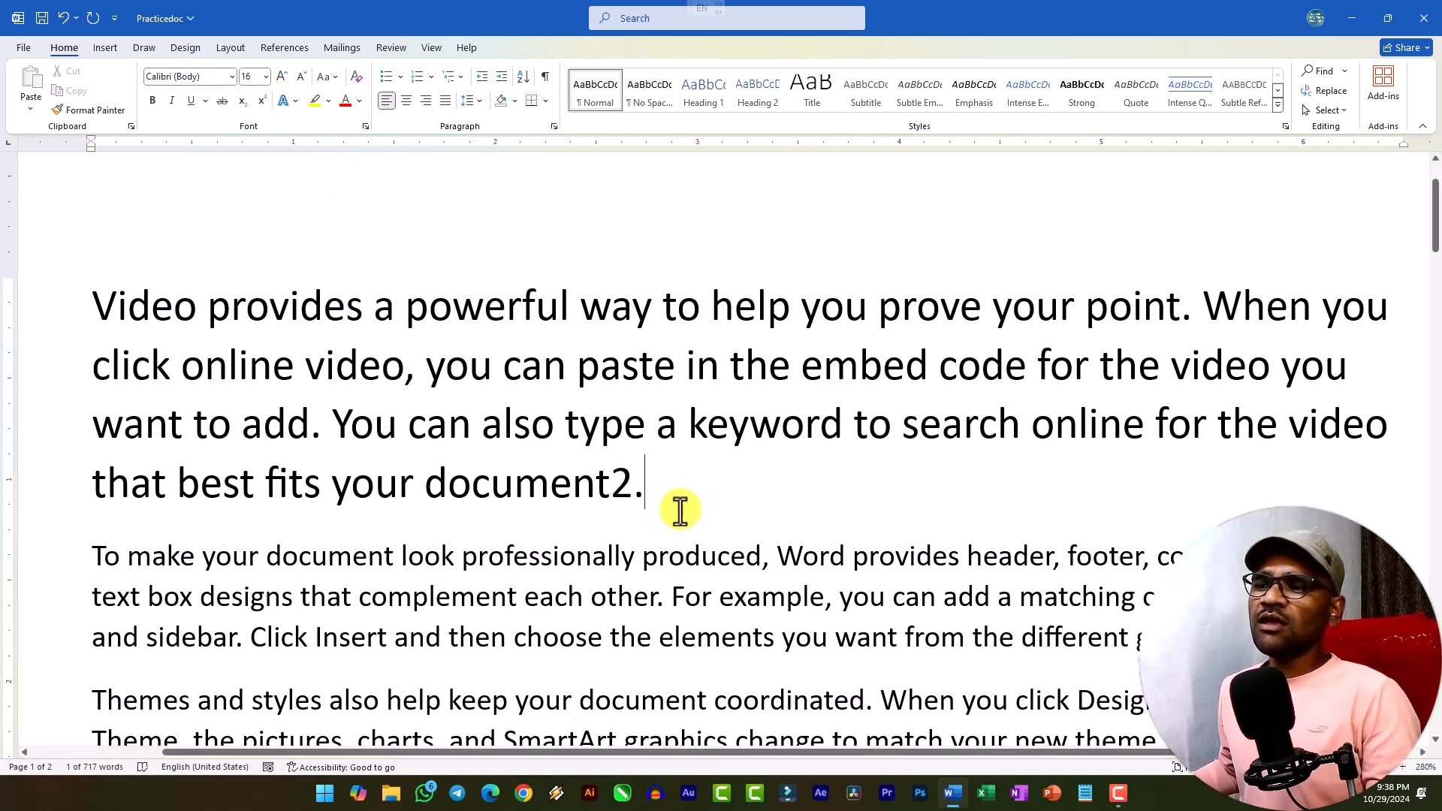
Step: Make the whole first paragraph bold
{"action": "triple_click", "coordinate": [90, 322]}
{"action": "left_click", "coordinate": [151, 100]}
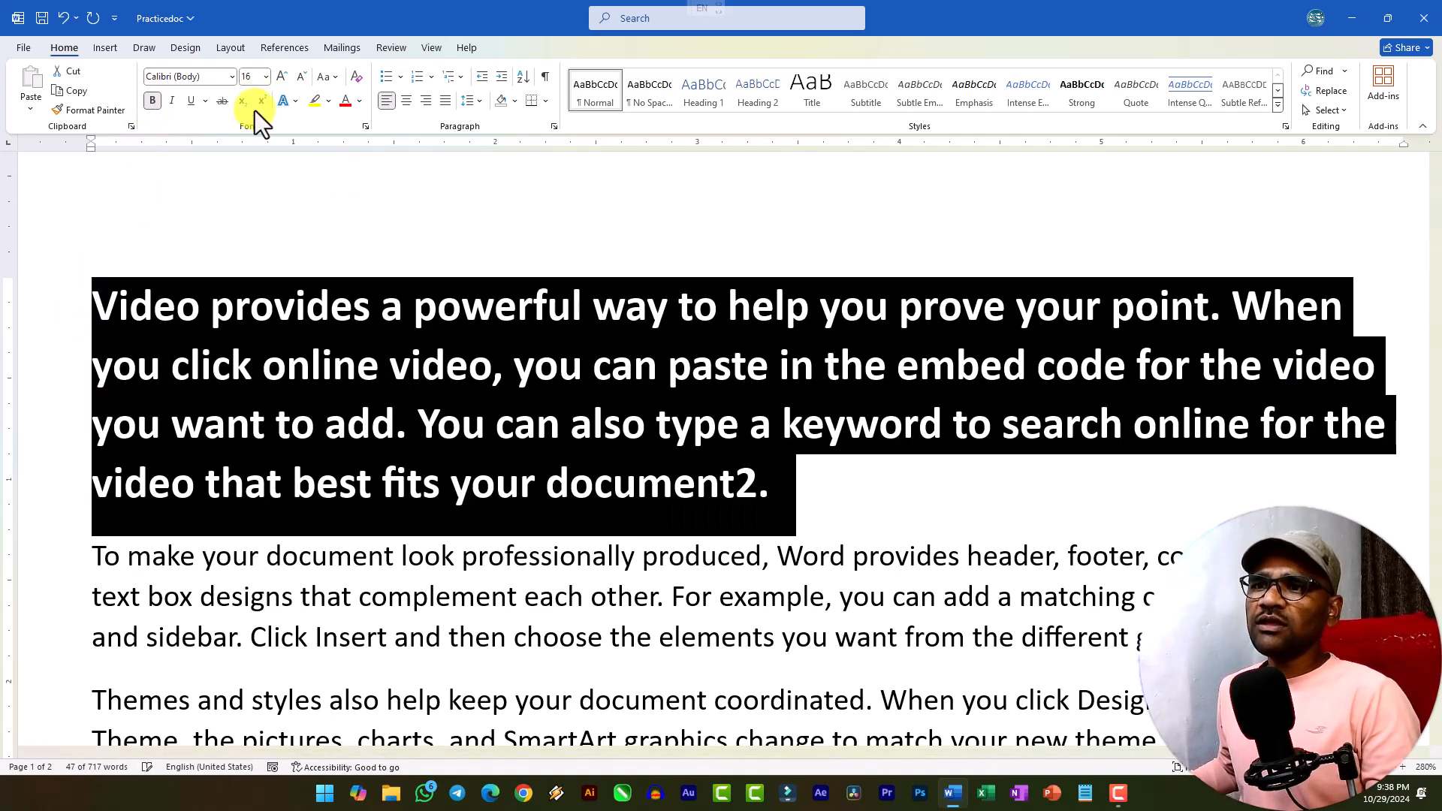
Step: Examine the Text Effects and Typography options for the first paragraph, including Shadow, Glow, Number Styles and Ligatures, without applying any
{"action": "left_click", "coordinate": [295, 102]}
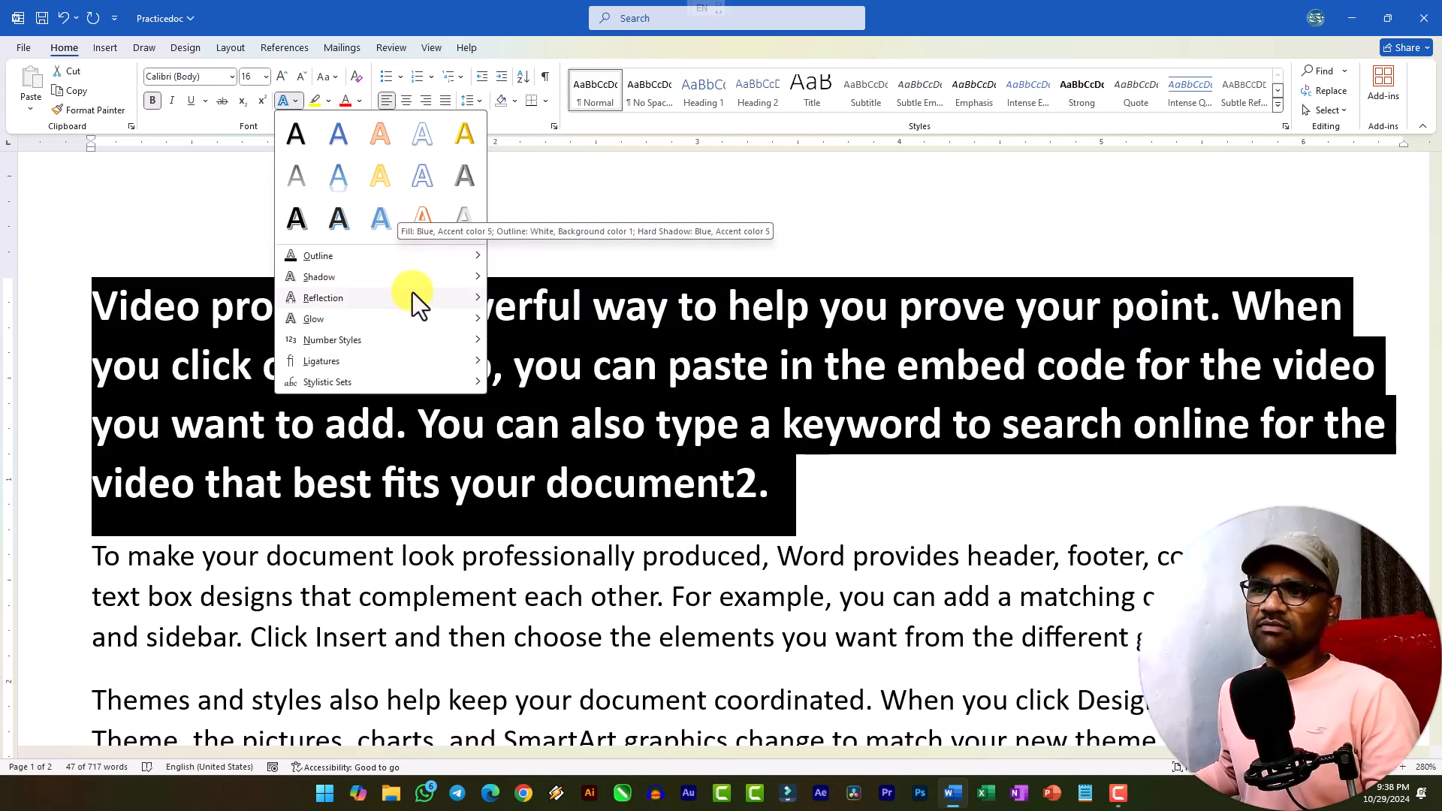
{"action": "mouse_move", "coordinate": [407, 259]}
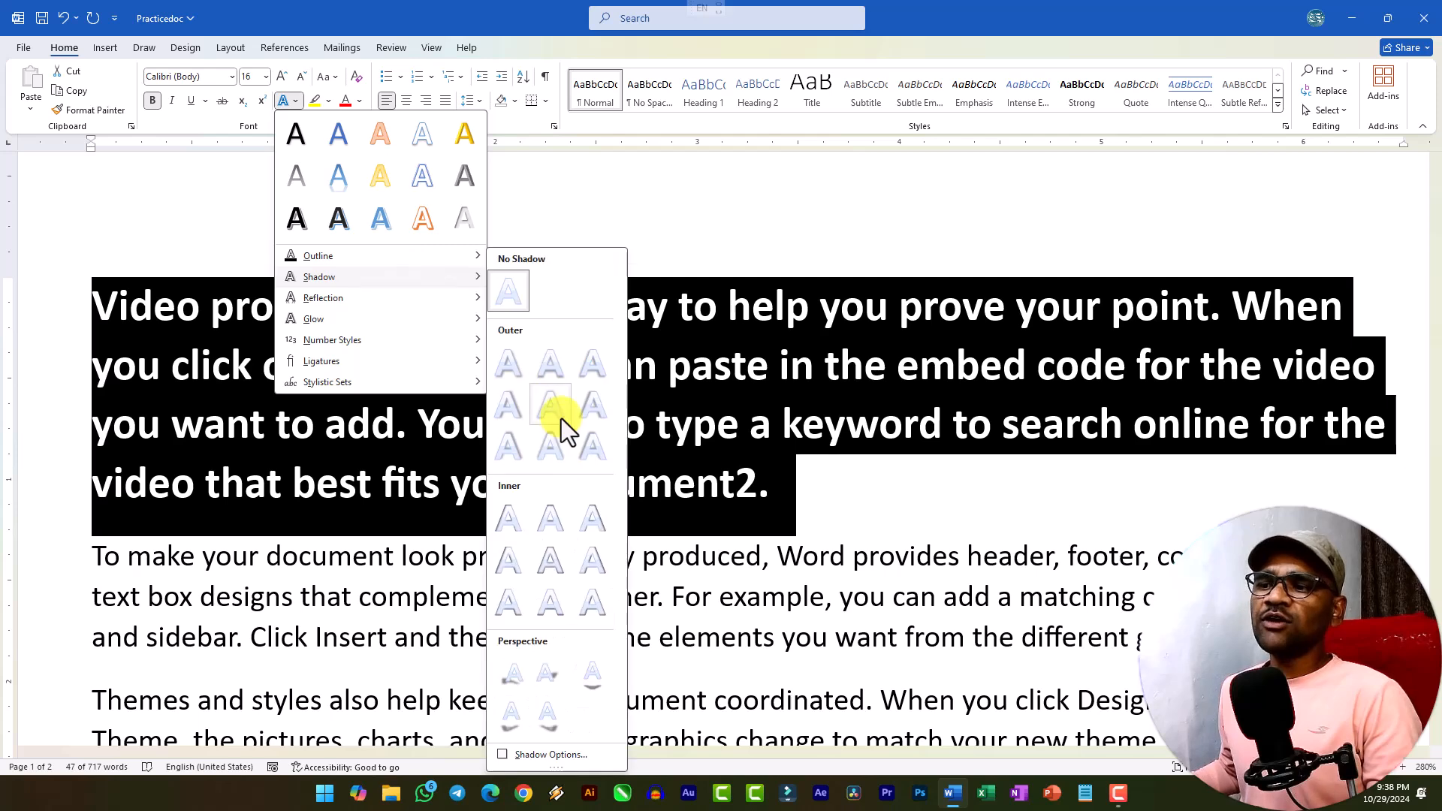
{"action": "mouse_move", "coordinate": [390, 300]}
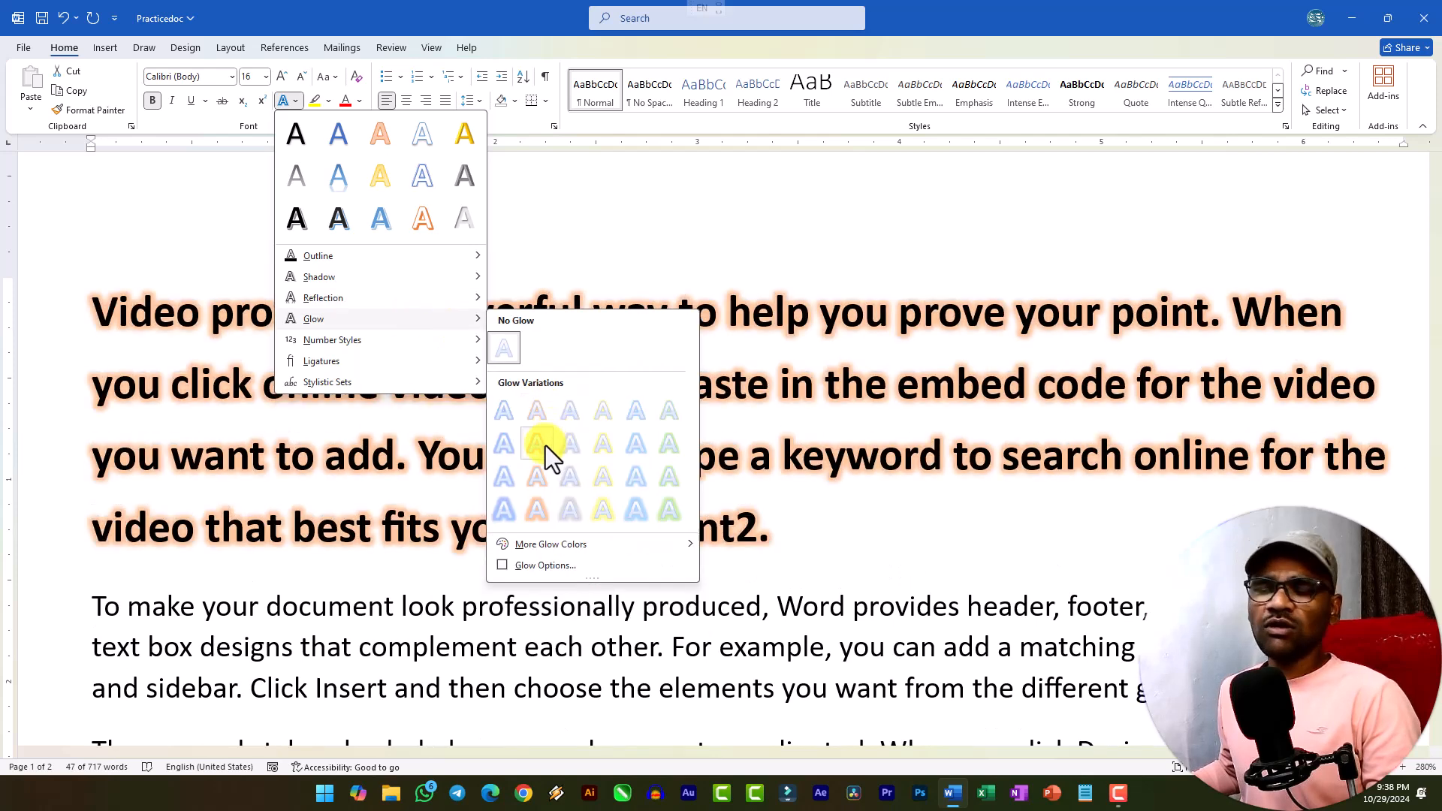
{"action": "mouse_move", "coordinate": [380, 340]}
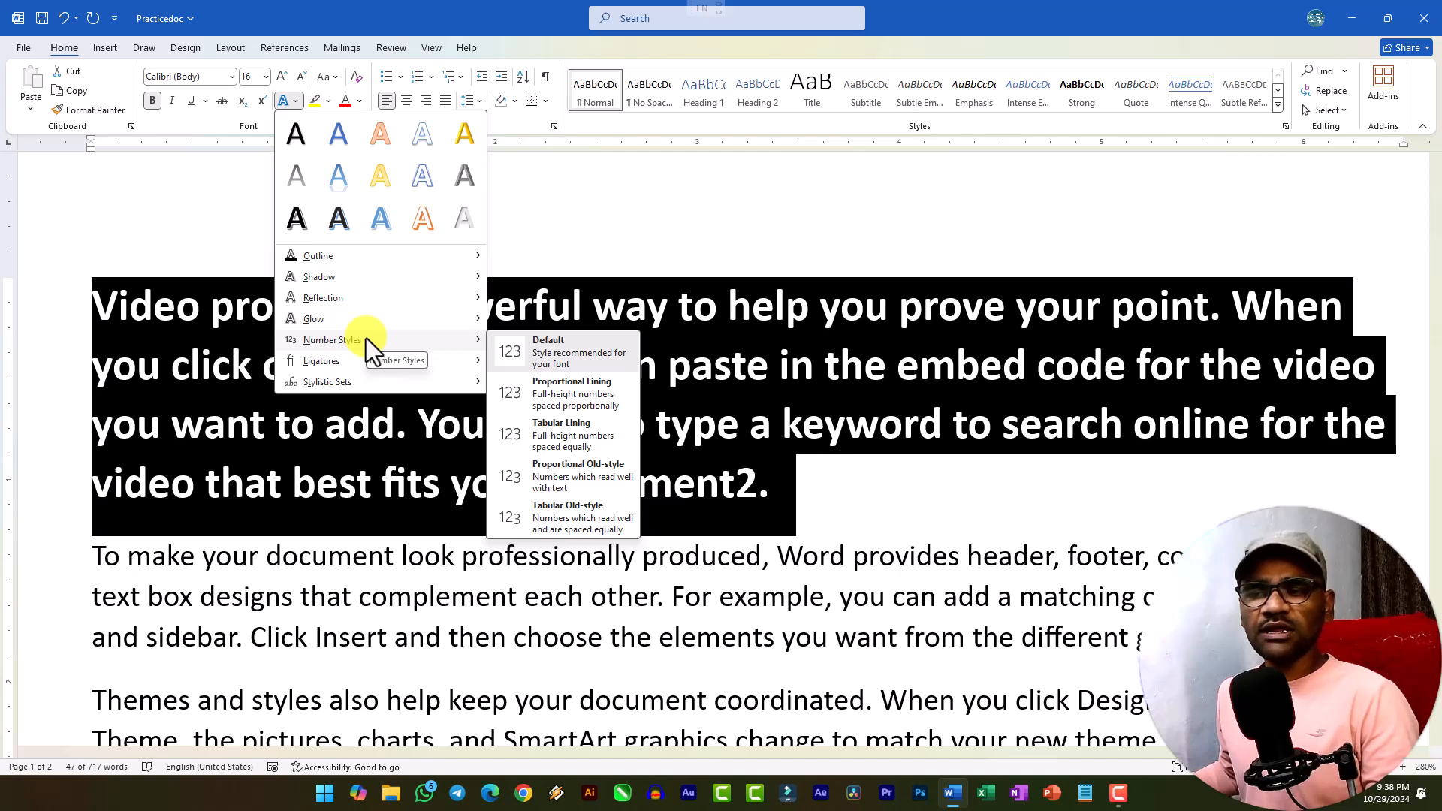
{"action": "mouse_move", "coordinate": [354, 362]}
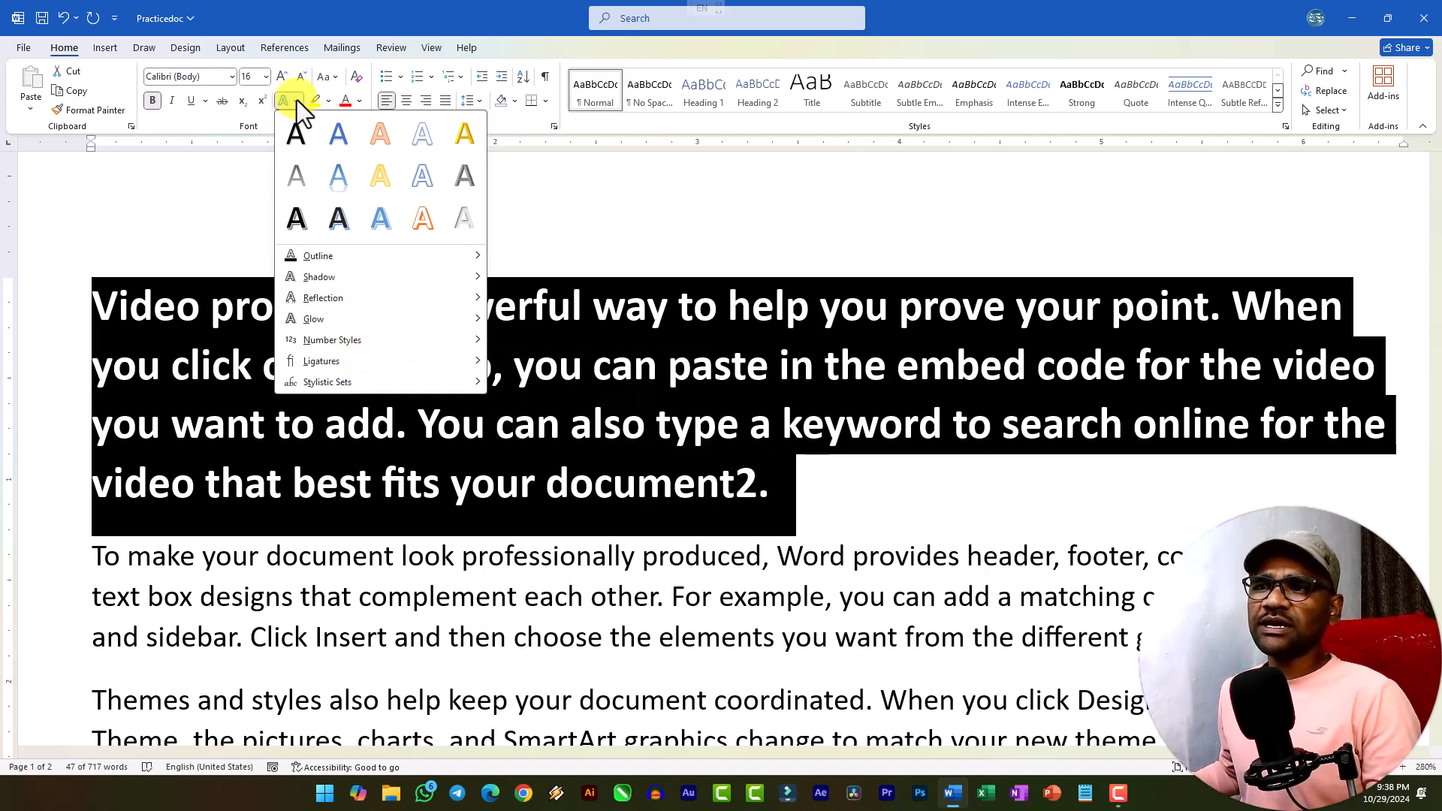
{"action": "left_click", "coordinate": [296, 100]}
{"action": "left_click", "coordinate": [426, 386]}
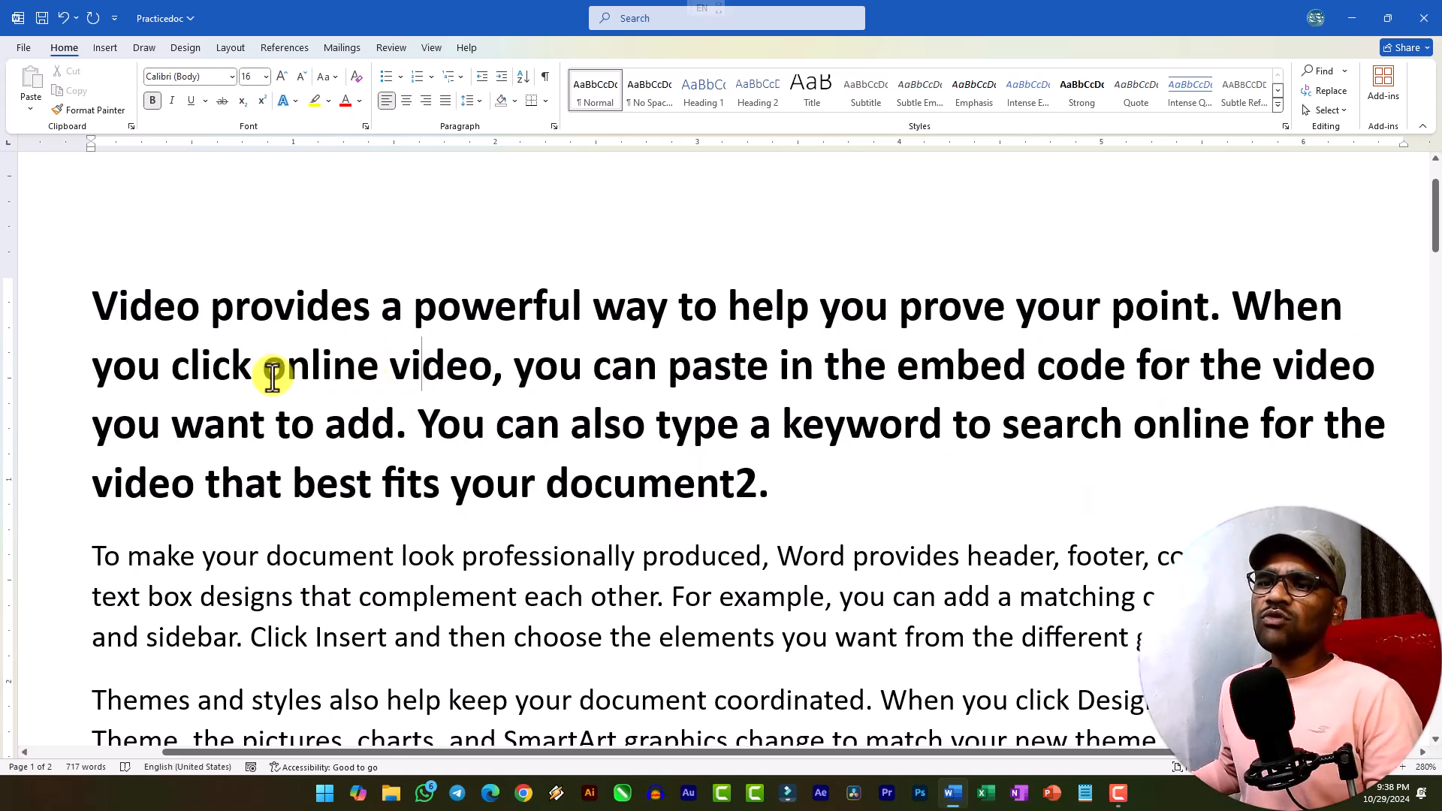
Step: Highlight the words "online" in the second line and "keyword" in the third line of the first paragraph in bright green
{"action": "left_click_drag", "start_coordinate": [264, 373], "coordinate": [370, 380]}
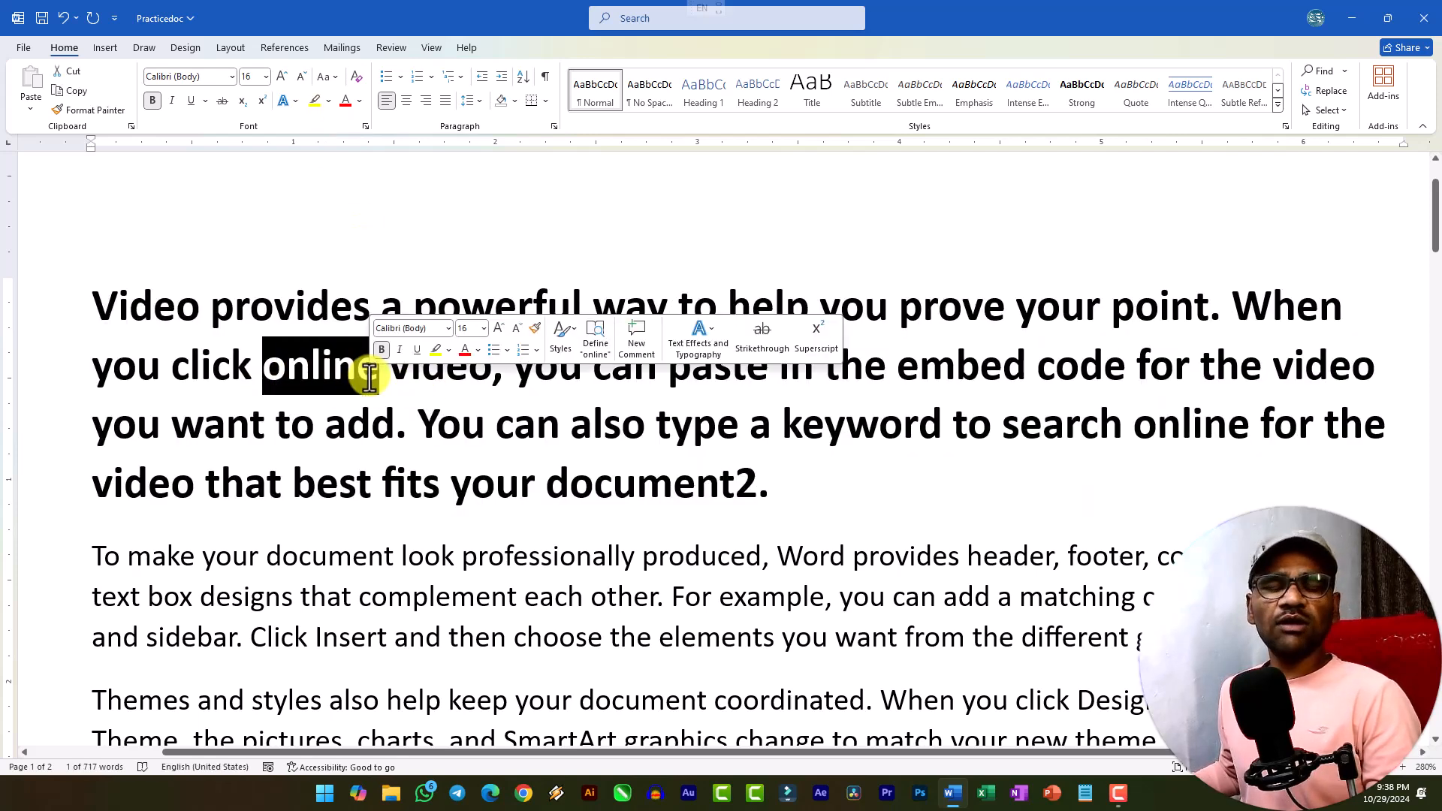
{"action": "left_click", "coordinate": [269, 368]}
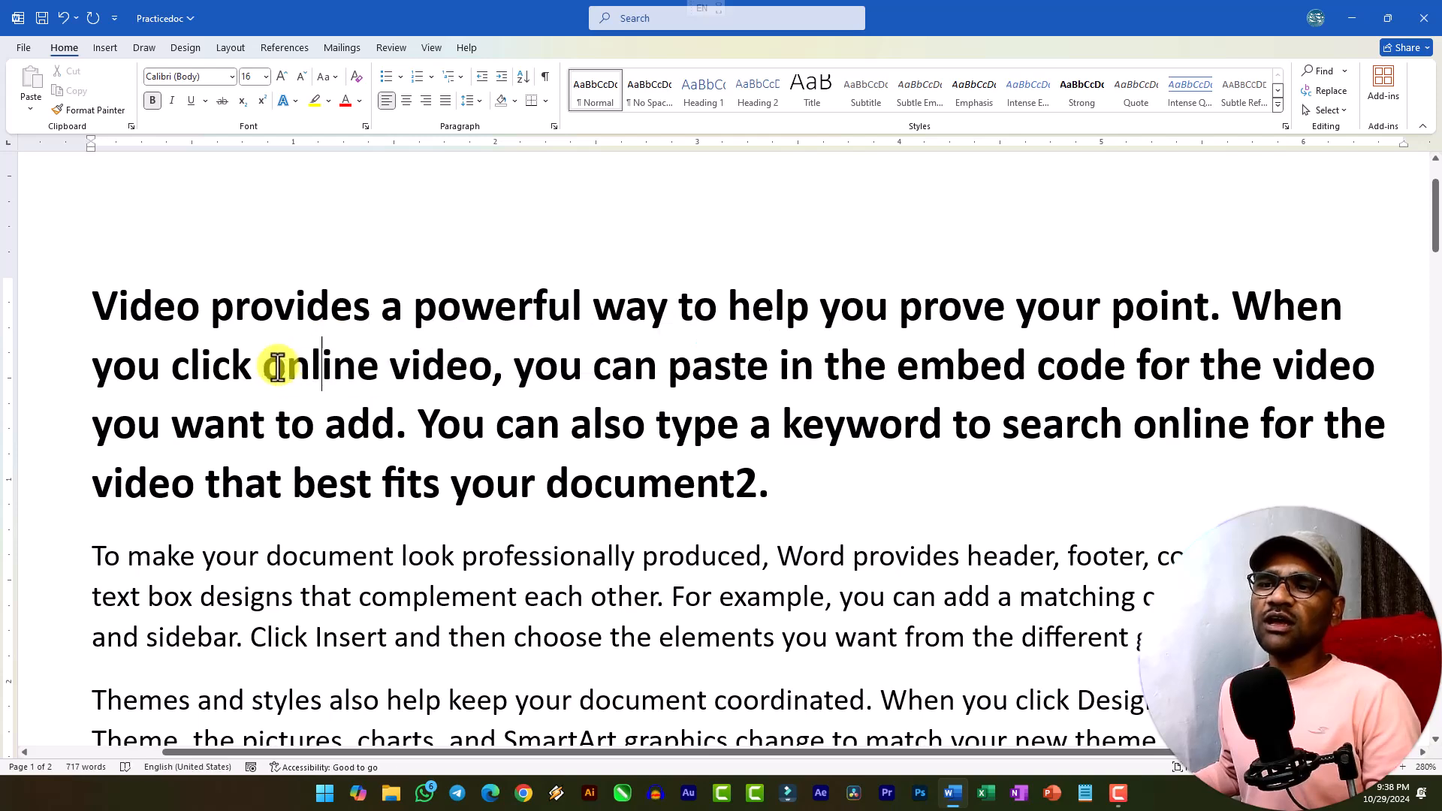
{"action": "left_click", "coordinate": [331, 100]}
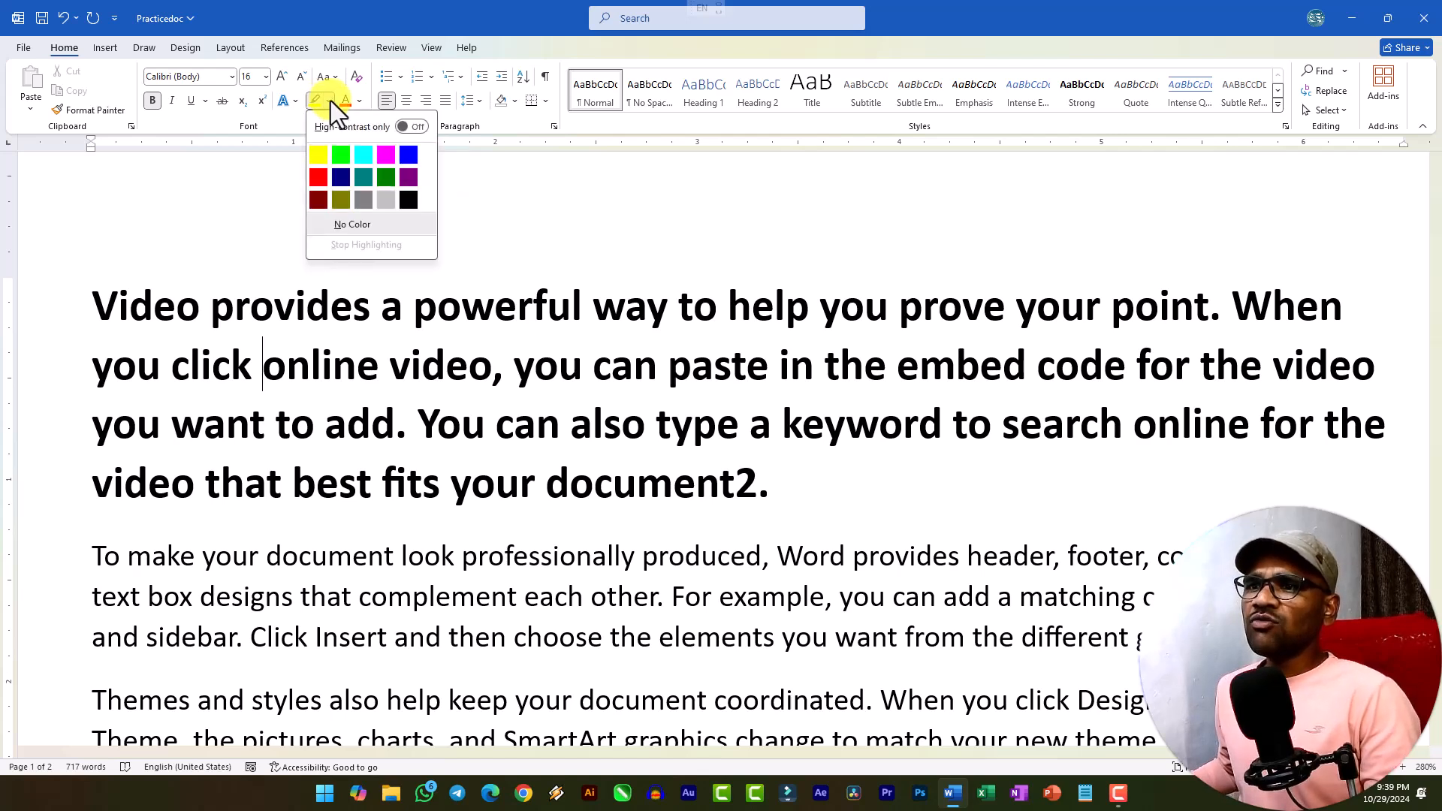
{"action": "left_click", "coordinate": [345, 159]}
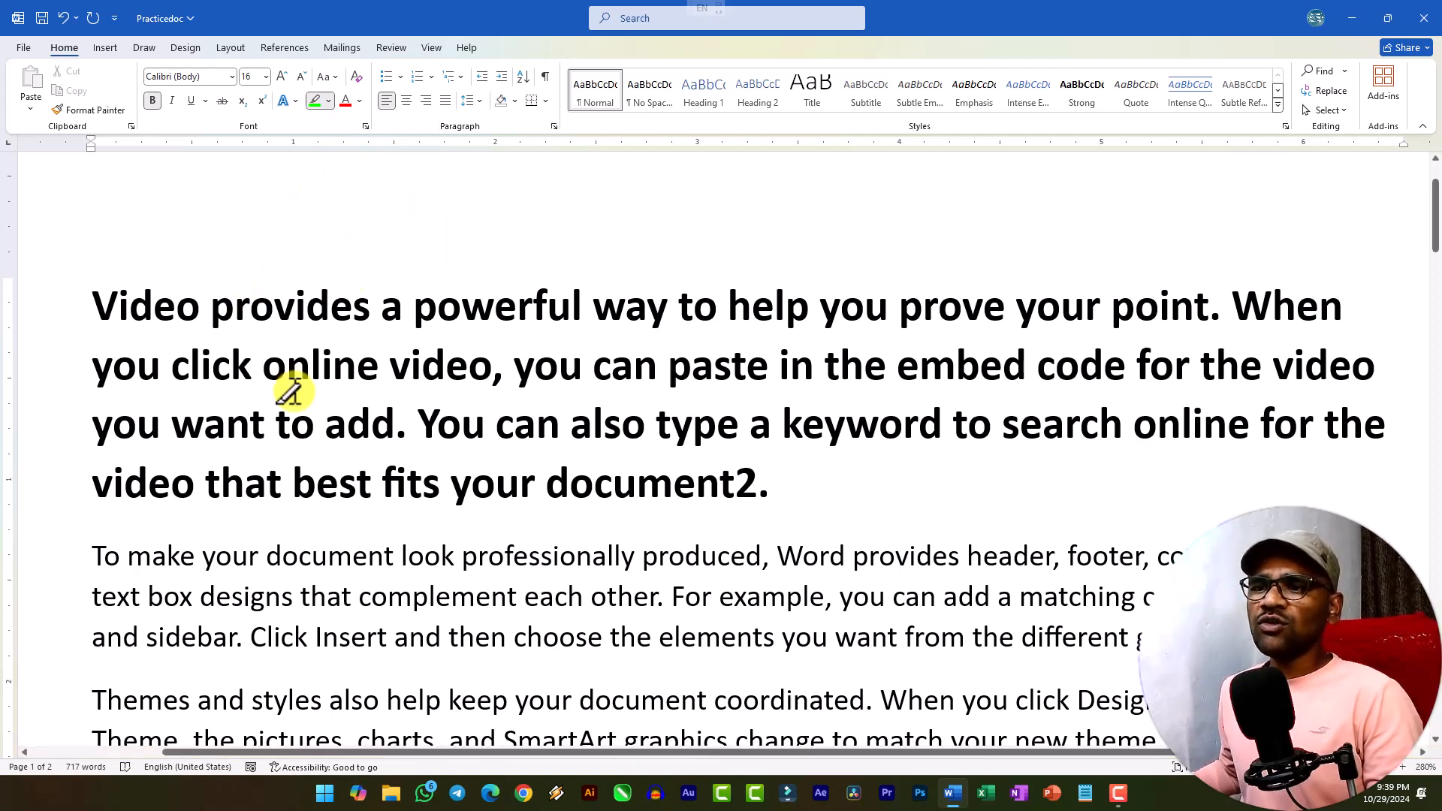
{"action": "left_click_drag", "start_coordinate": [263, 365], "coordinate": [379, 368]}
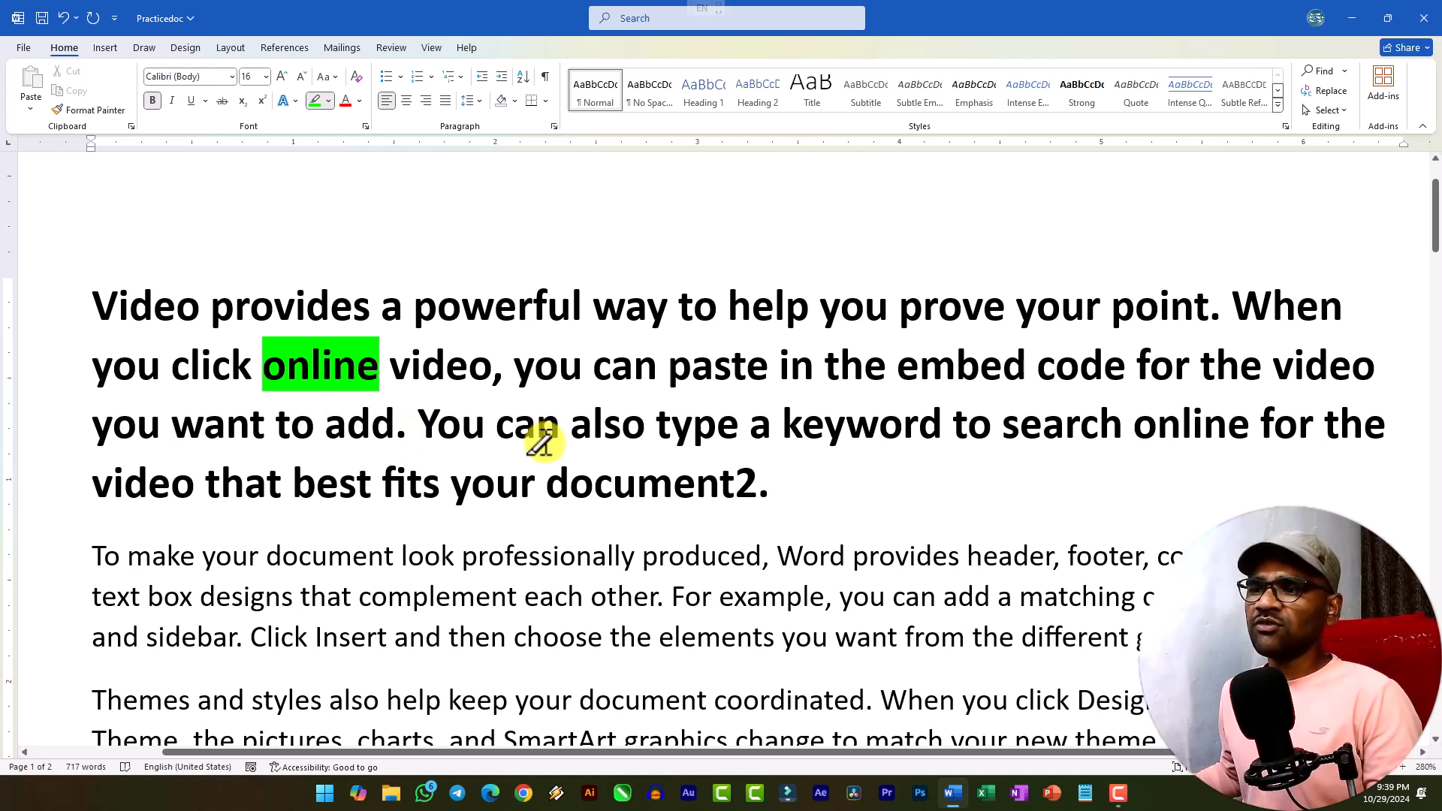
{"action": "left_click_drag", "start_coordinate": [803, 434], "coordinate": [936, 425]}
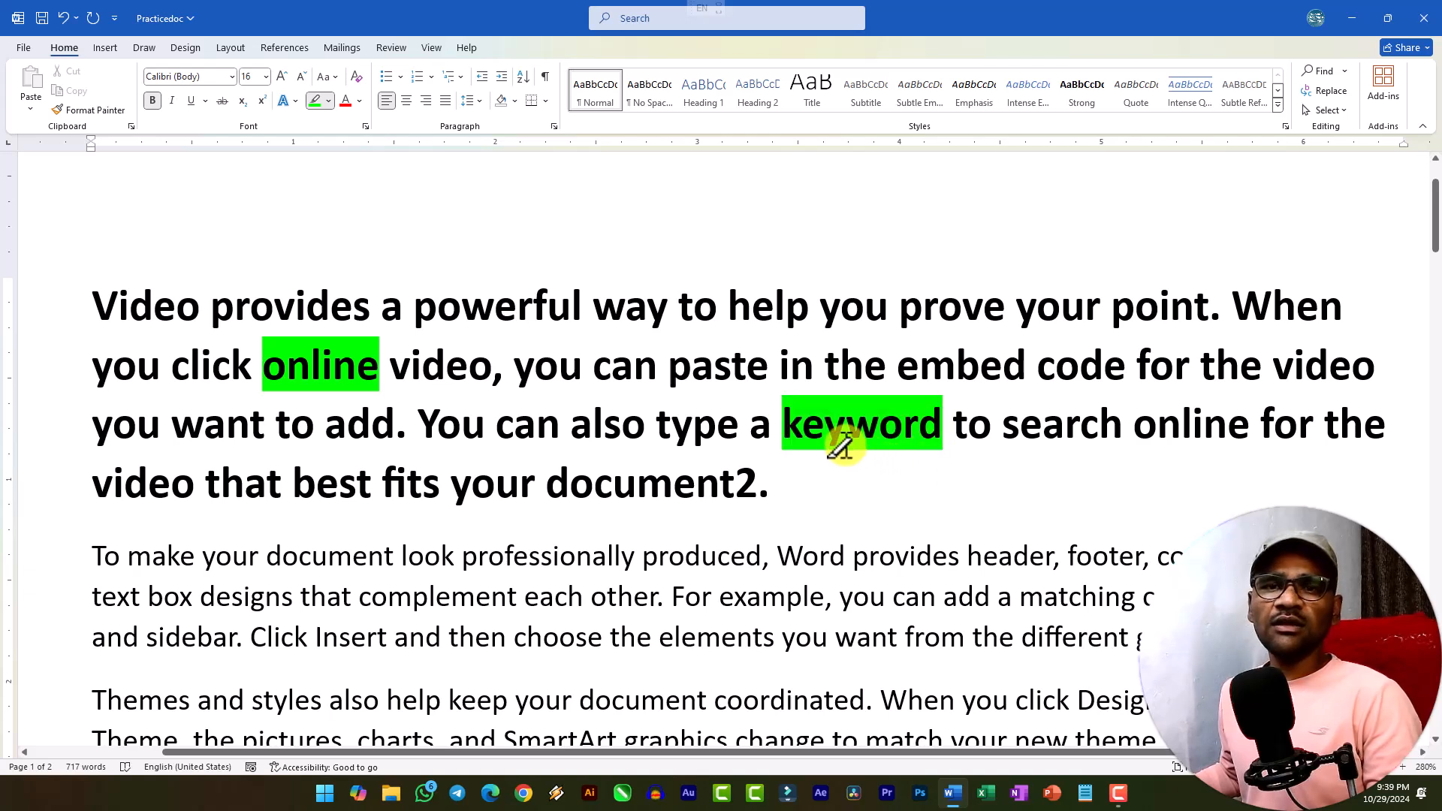
Step: Remove the highlight color from the words "online" and "keyword" in the first paragraph
{"action": "left_click", "coordinate": [327, 113]}
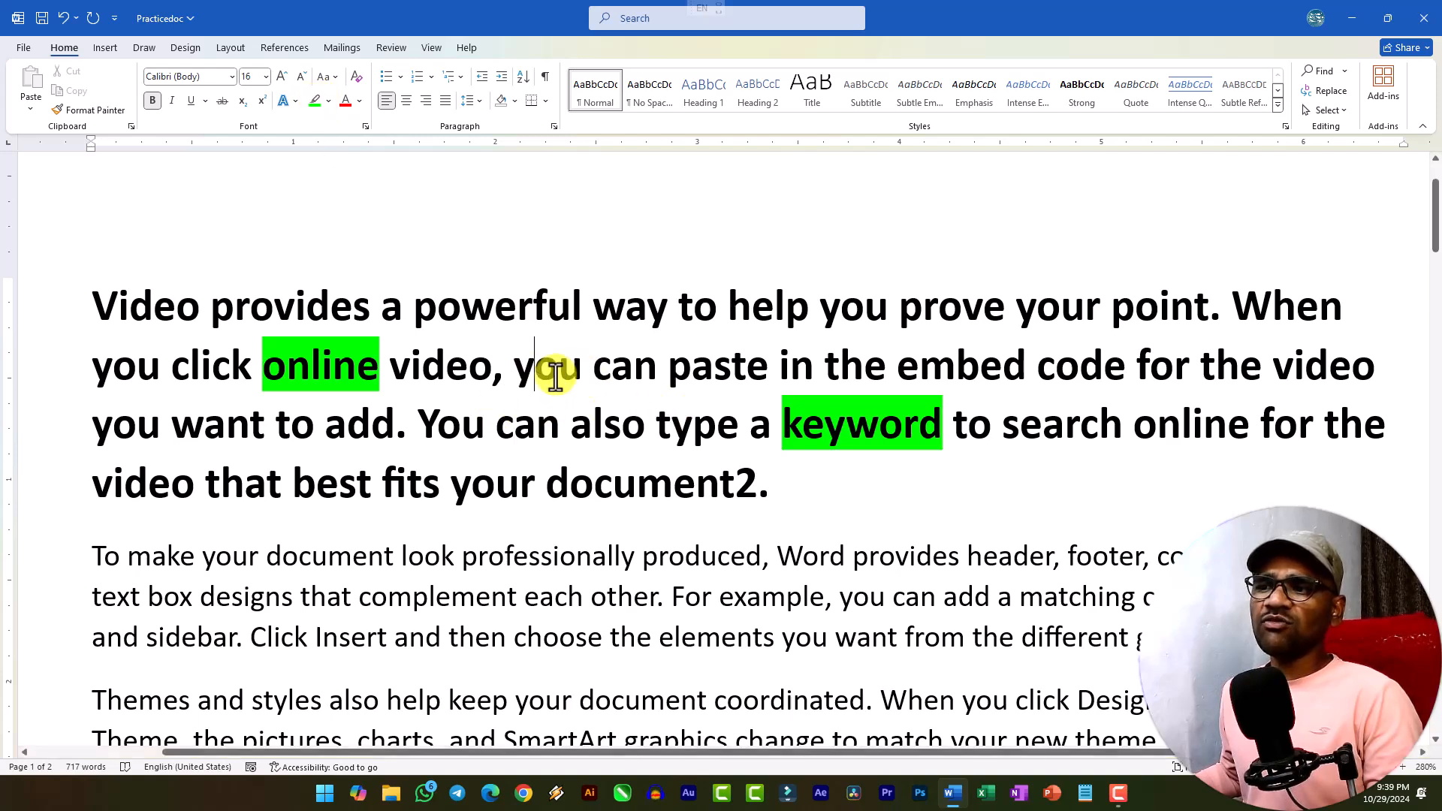
{"action": "left_click_drag", "start_coordinate": [516, 365], "coordinate": [610, 360]}
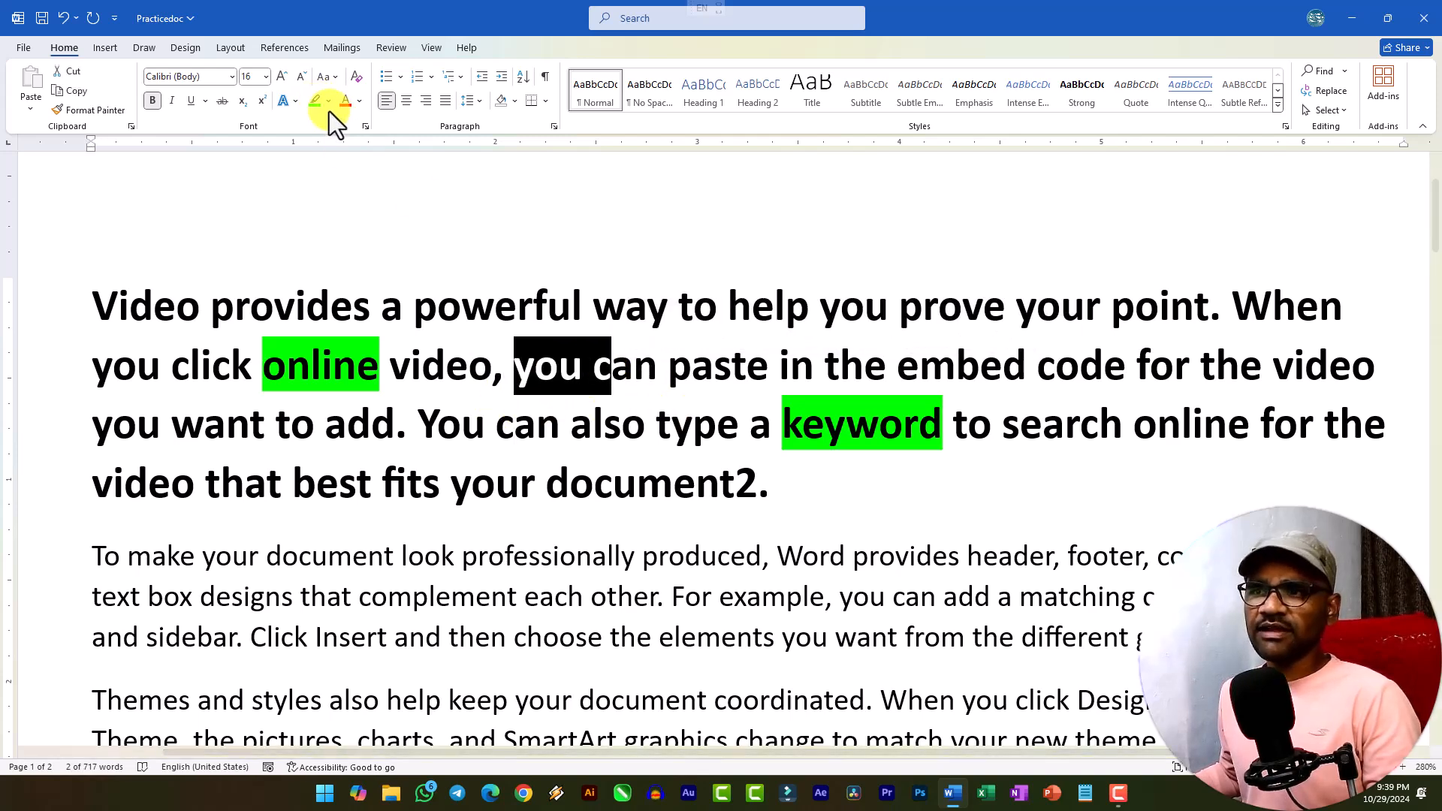
{"action": "left_click_drag", "start_coordinate": [374, 371], "coordinate": [275, 364]}
{"action": "left_click", "coordinate": [330, 102]}
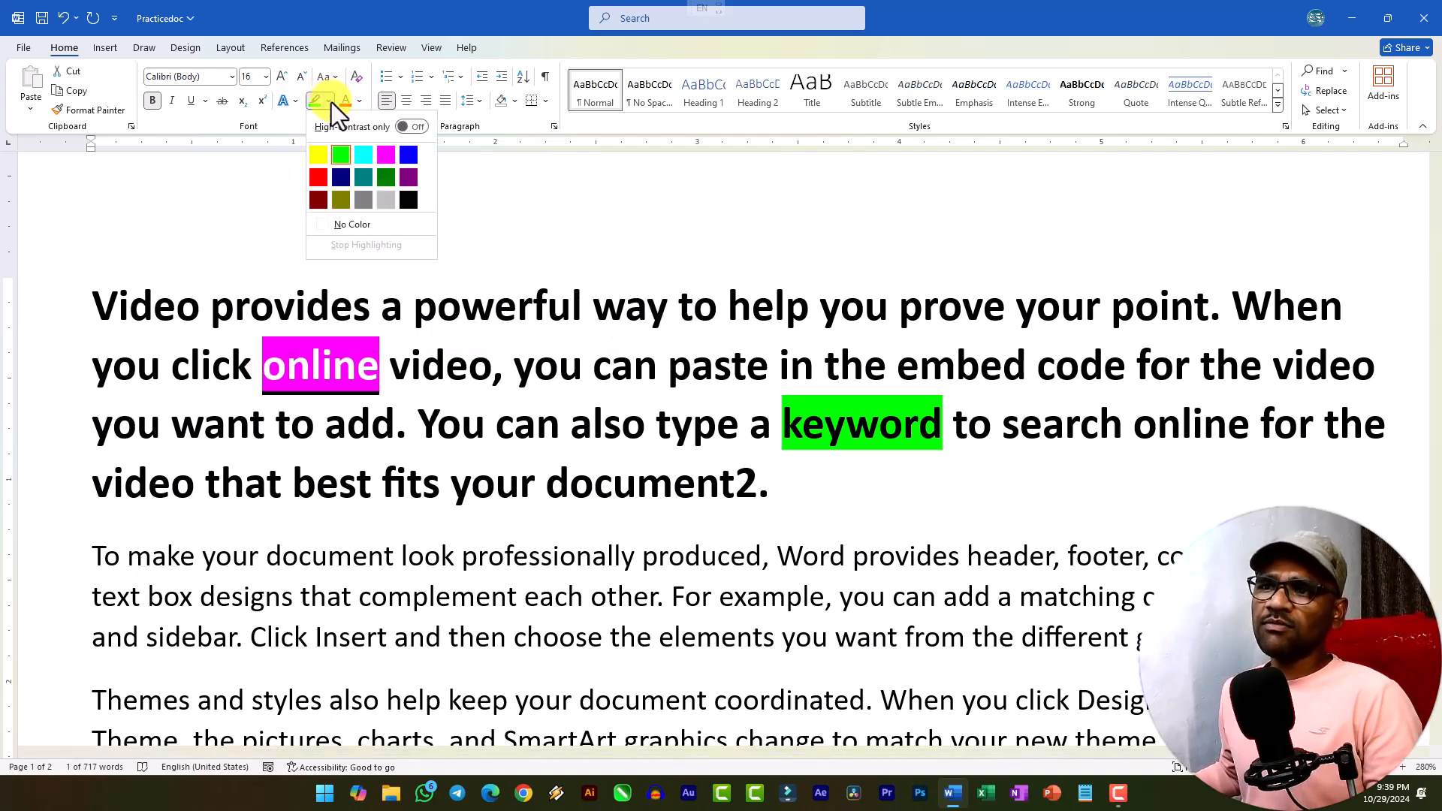
{"action": "left_click", "coordinate": [359, 224]}
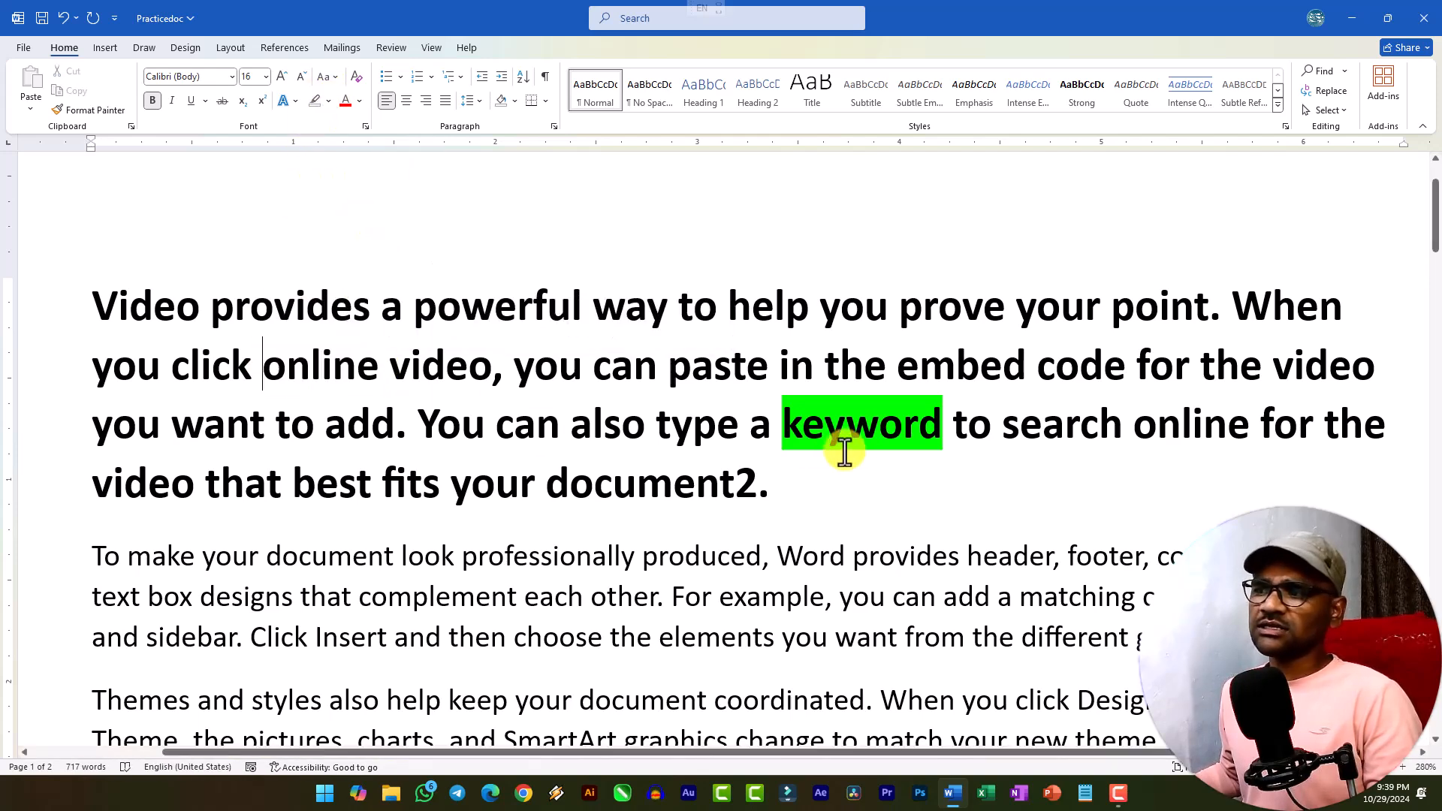
{"action": "left_click_drag", "start_coordinate": [938, 430], "coordinate": [774, 419]}
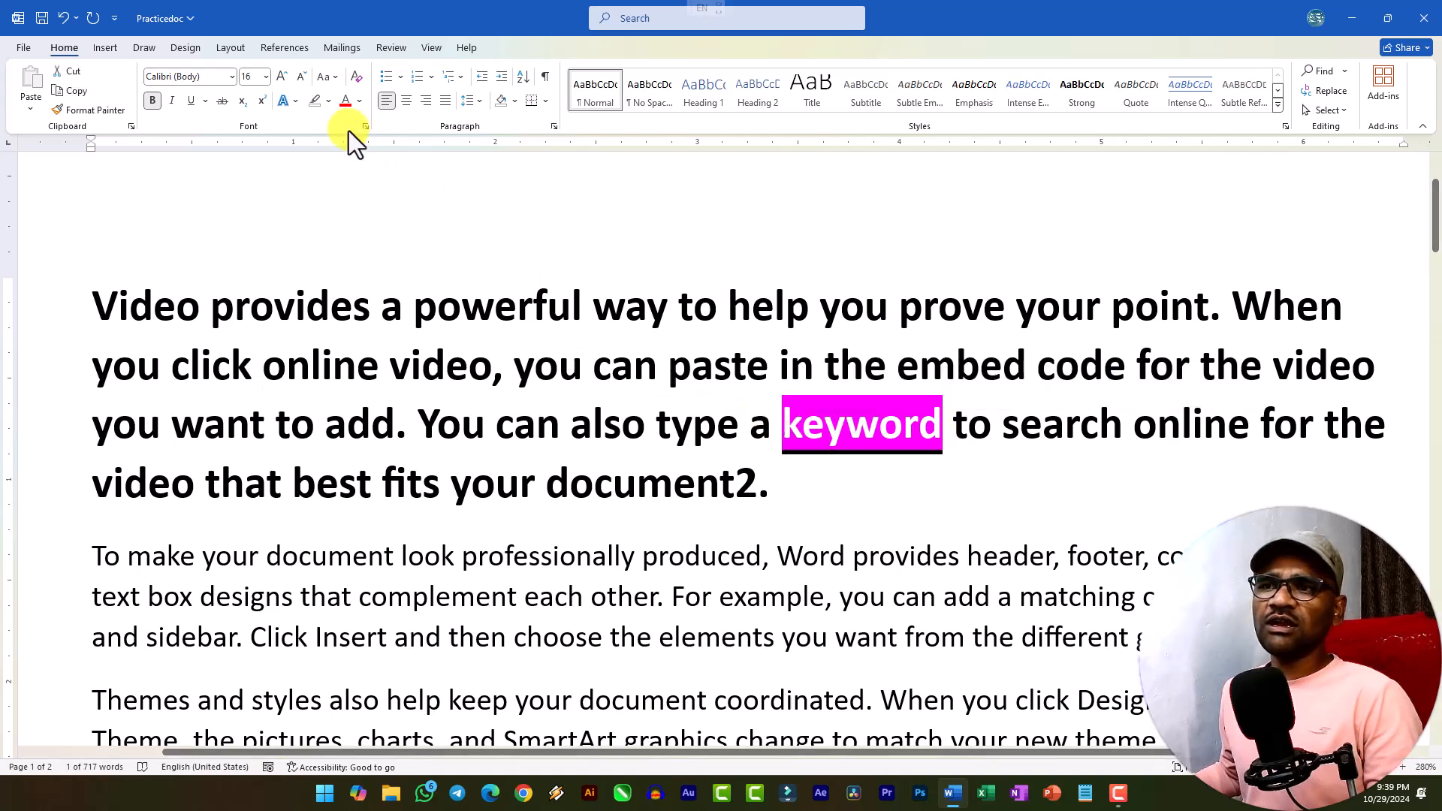
{"action": "left_click", "coordinate": [328, 102]}
{"action": "left_click", "coordinate": [363, 222]}
{"action": "left_click", "coordinate": [368, 222]}
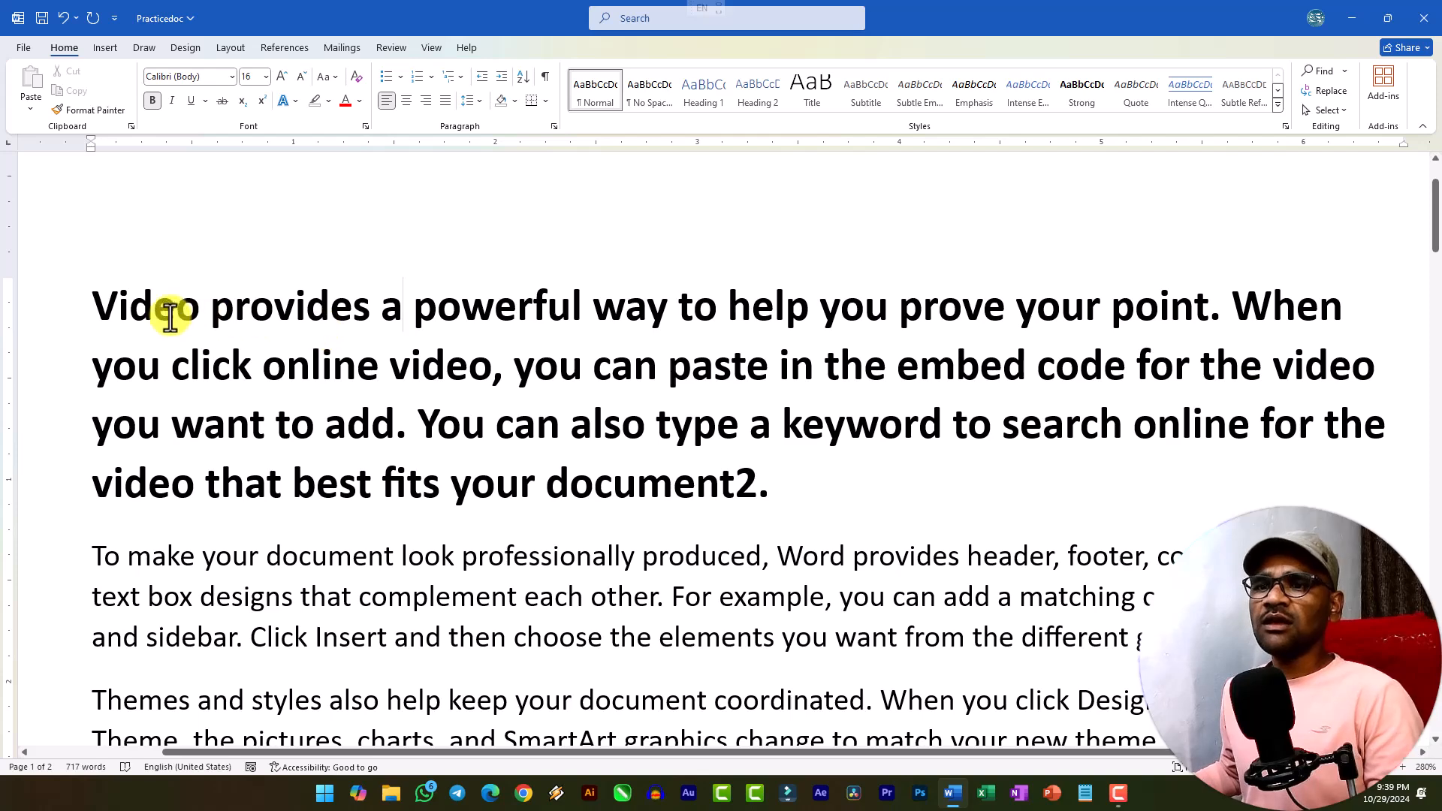
Step: Change the font color of the whole first paragraph to the standard green
{"action": "left_click_drag", "start_coordinate": [89, 308], "coordinate": [863, 515]}
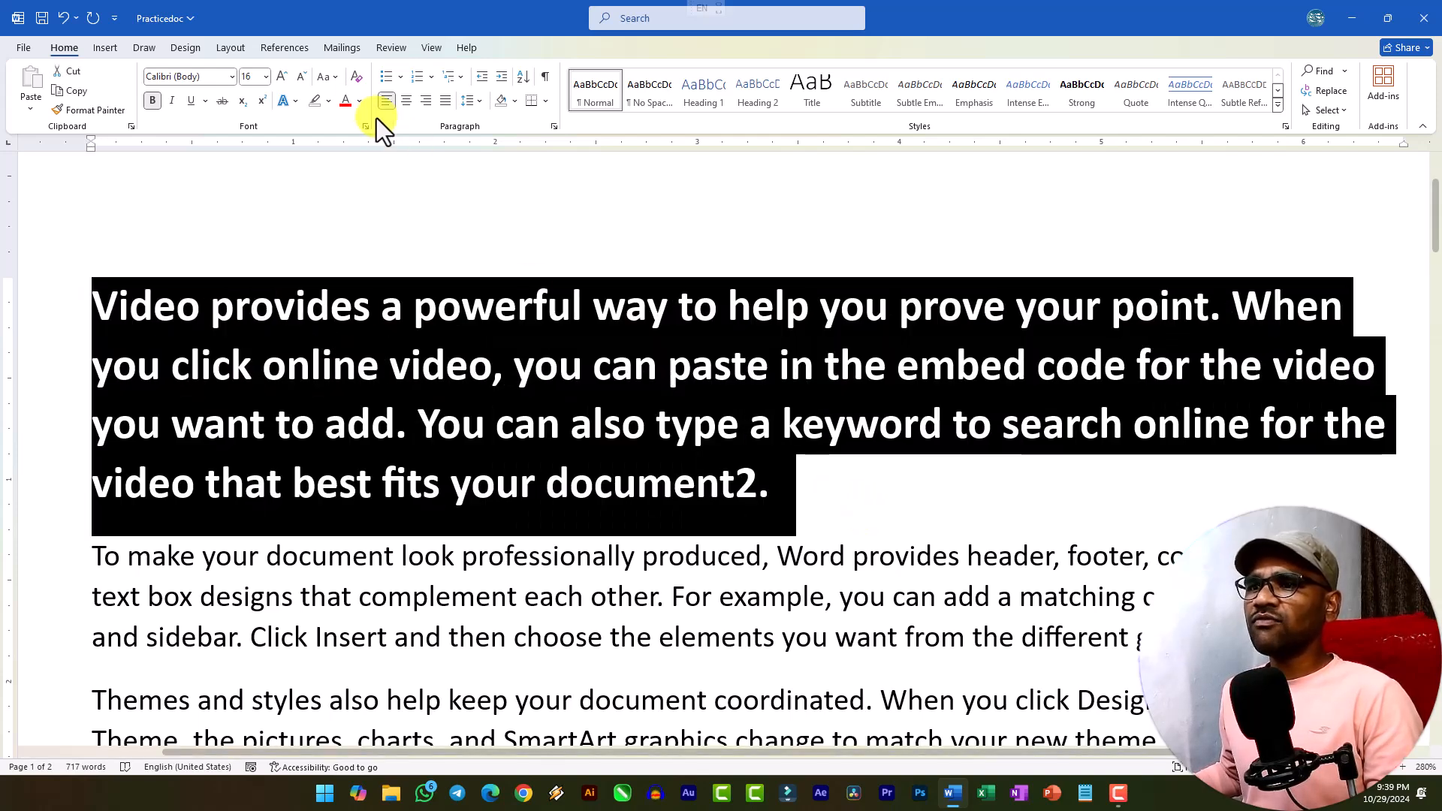
{"action": "left_click", "coordinate": [359, 102]}
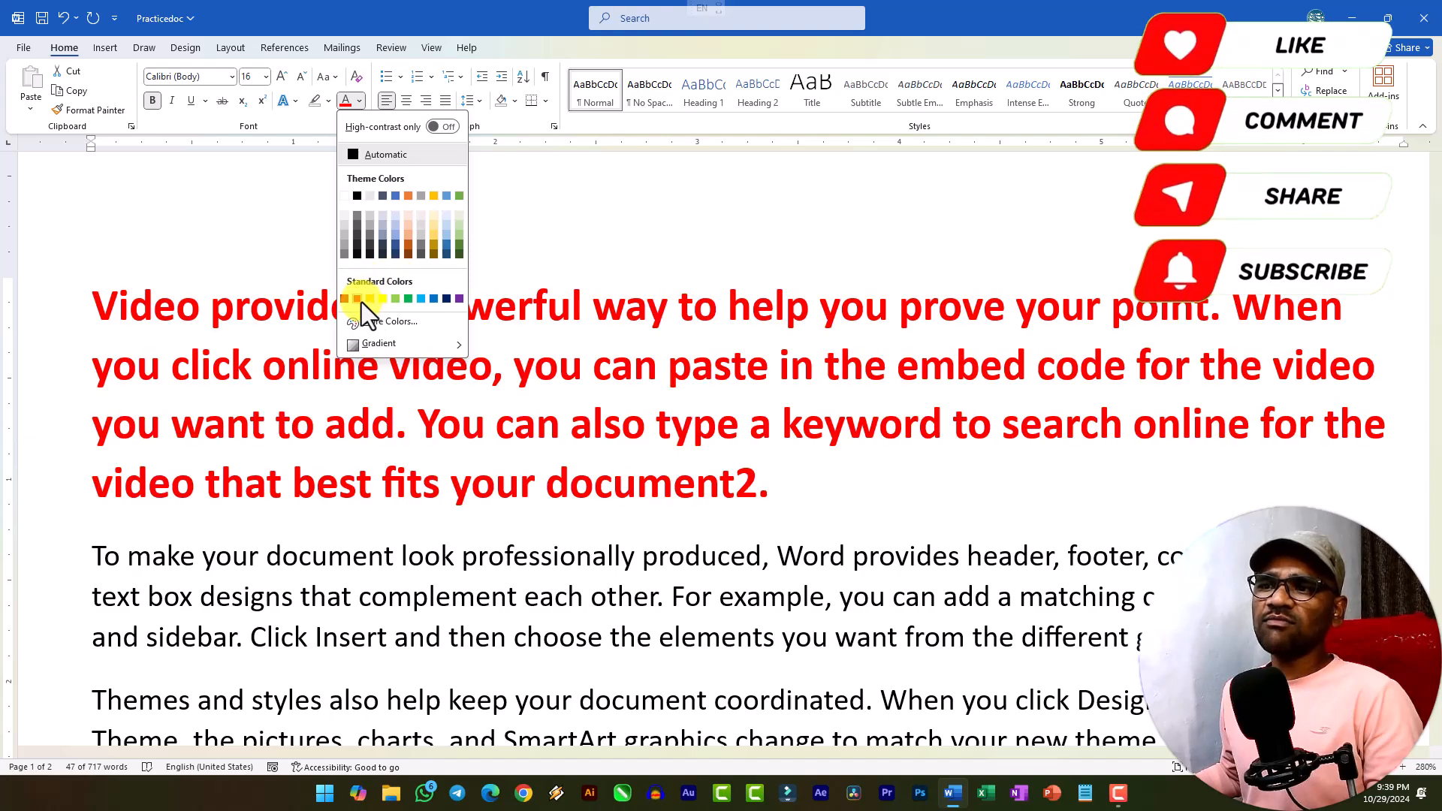
{"action": "left_click", "coordinate": [404, 301]}
{"action": "left_click", "coordinate": [360, 101]}
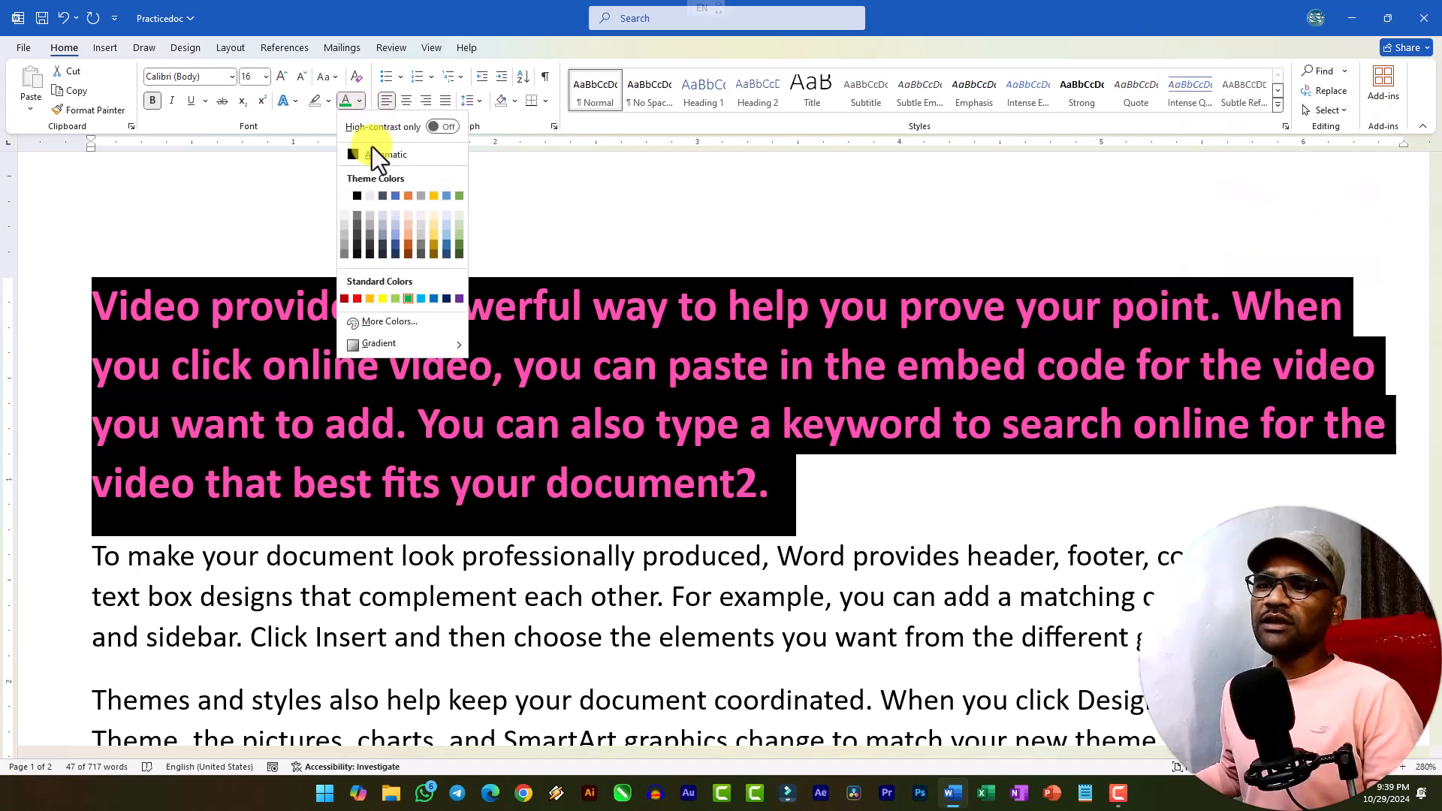
{"action": "mouse_move", "coordinate": [431, 344]}
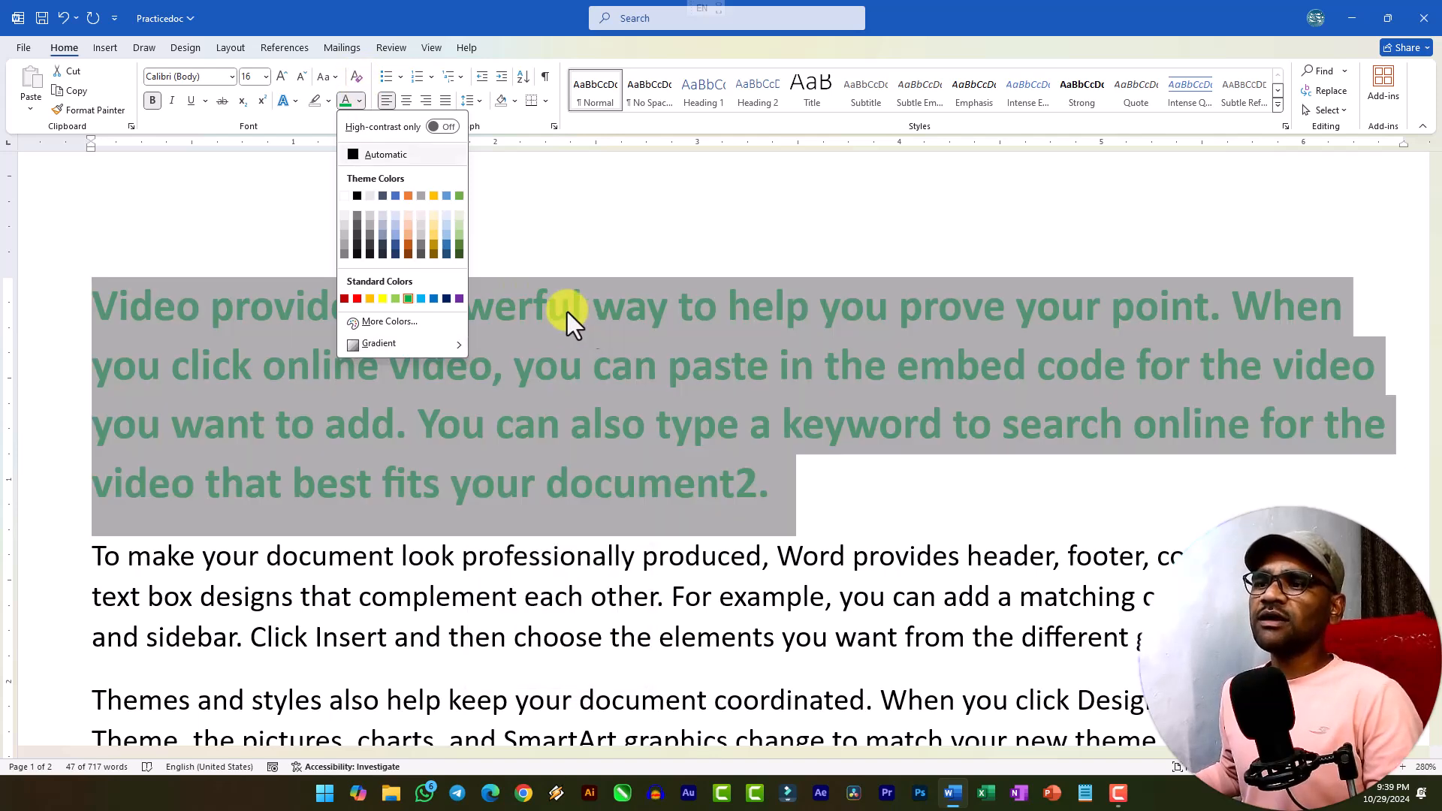
{"action": "left_click", "coordinate": [574, 361]}
Step: Clear all formatting from the first paragraph, then undo the clearing
{"action": "left_click", "coordinate": [305, 313]}
{"action": "left_click_drag", "start_coordinate": [94, 305], "coordinate": [816, 496]}
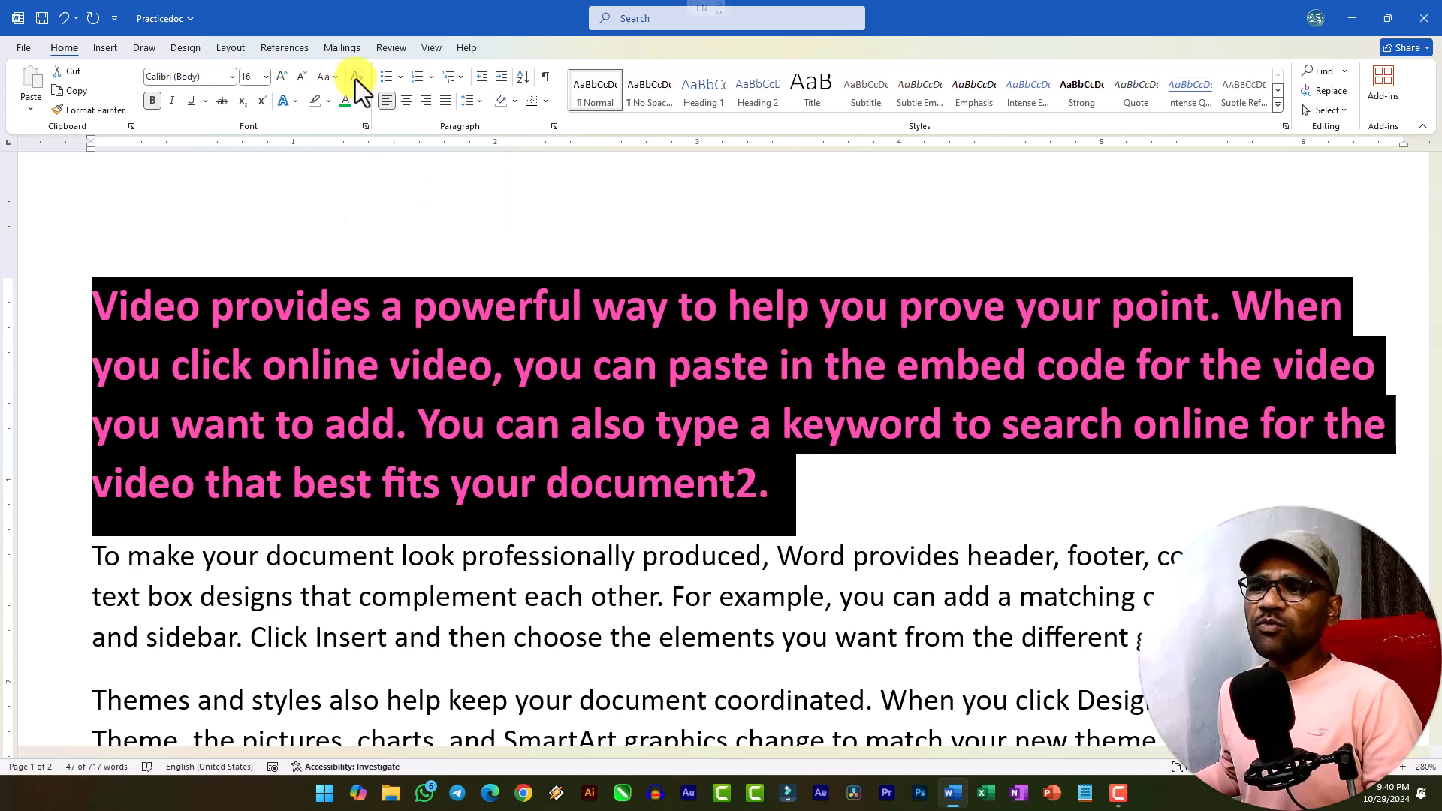
{"action": "left_click", "coordinate": [356, 78]}
{"action": "left_click", "coordinate": [478, 338]}
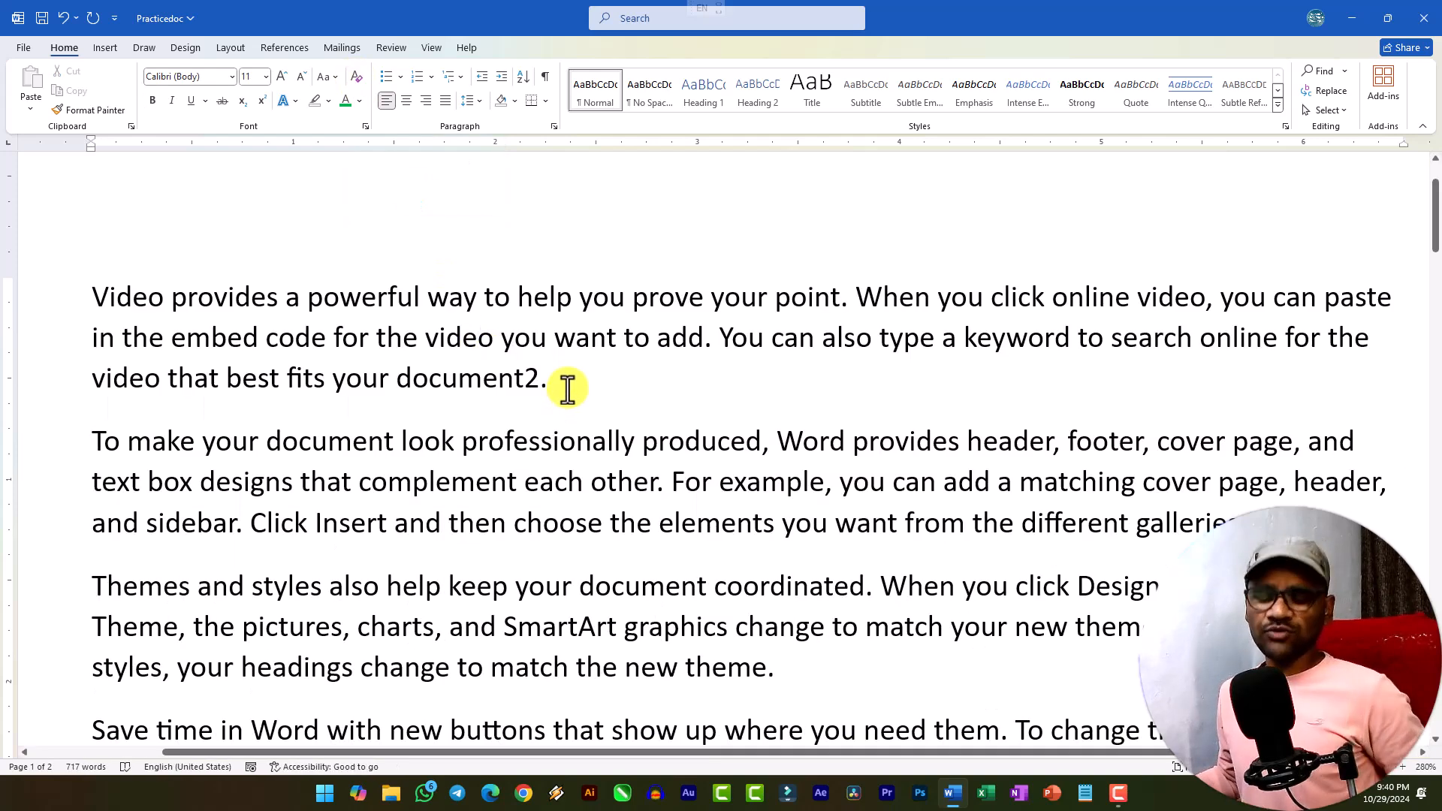
{"action": "key", "text": "ctrl+z"}
Step: Examine the Font dialog's basic settings, including the complex script font, font style and font color choices
{"action": "left_click", "coordinate": [810, 488]}
{"action": "left_click_drag", "start_coordinate": [812, 489], "coordinate": [126, 259]}
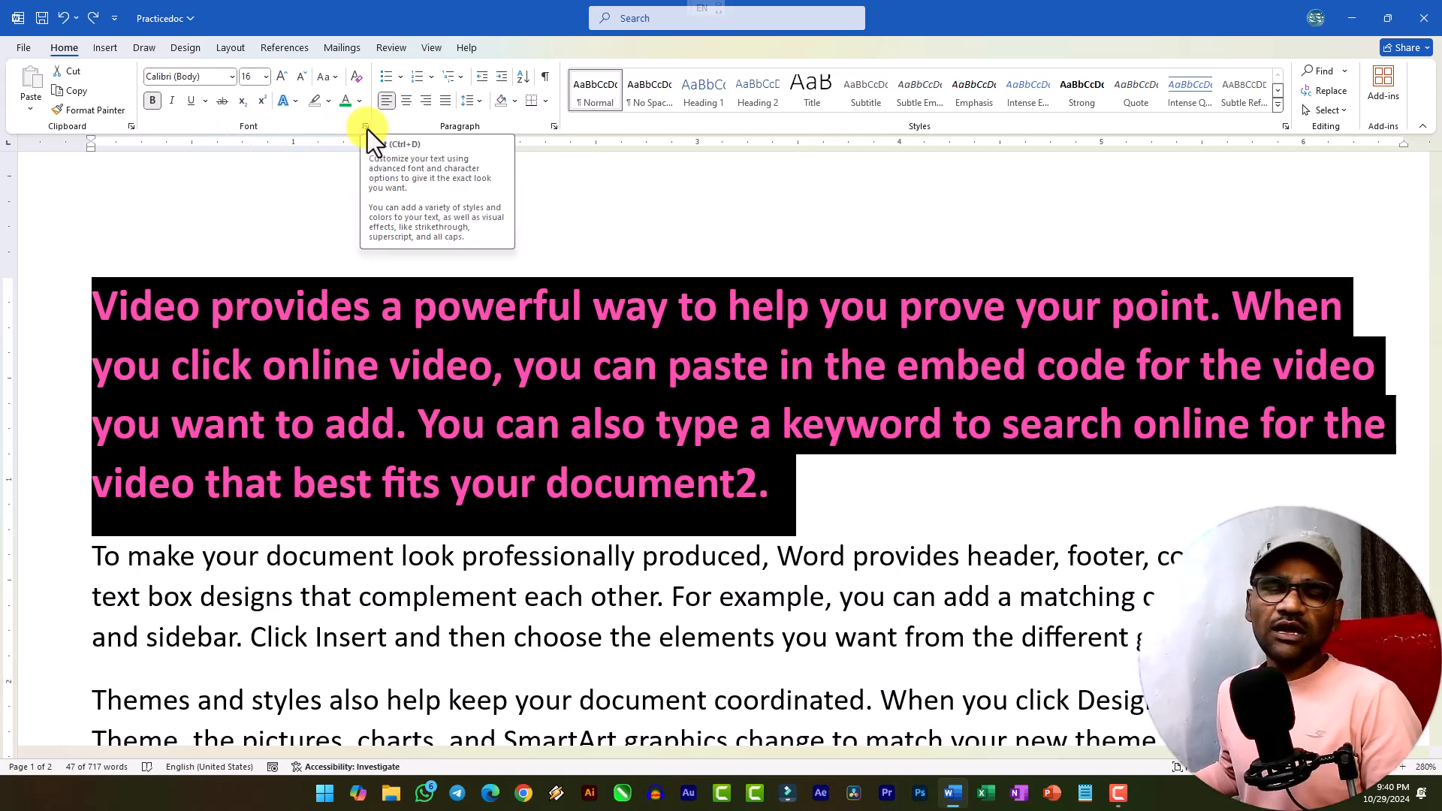
{"action": "left_click", "coordinate": [778, 511]}
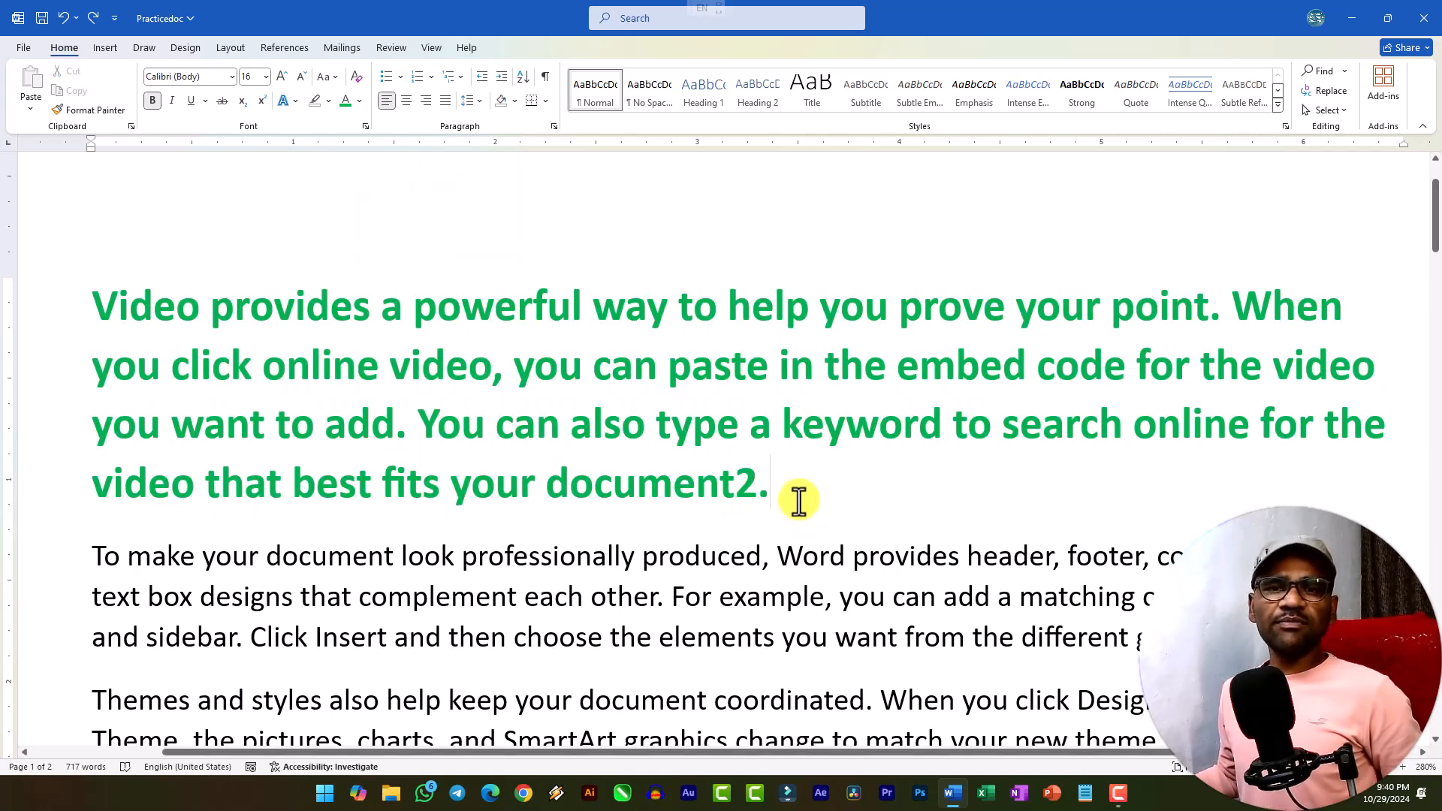
{"action": "left_click", "coordinate": [366, 127]}
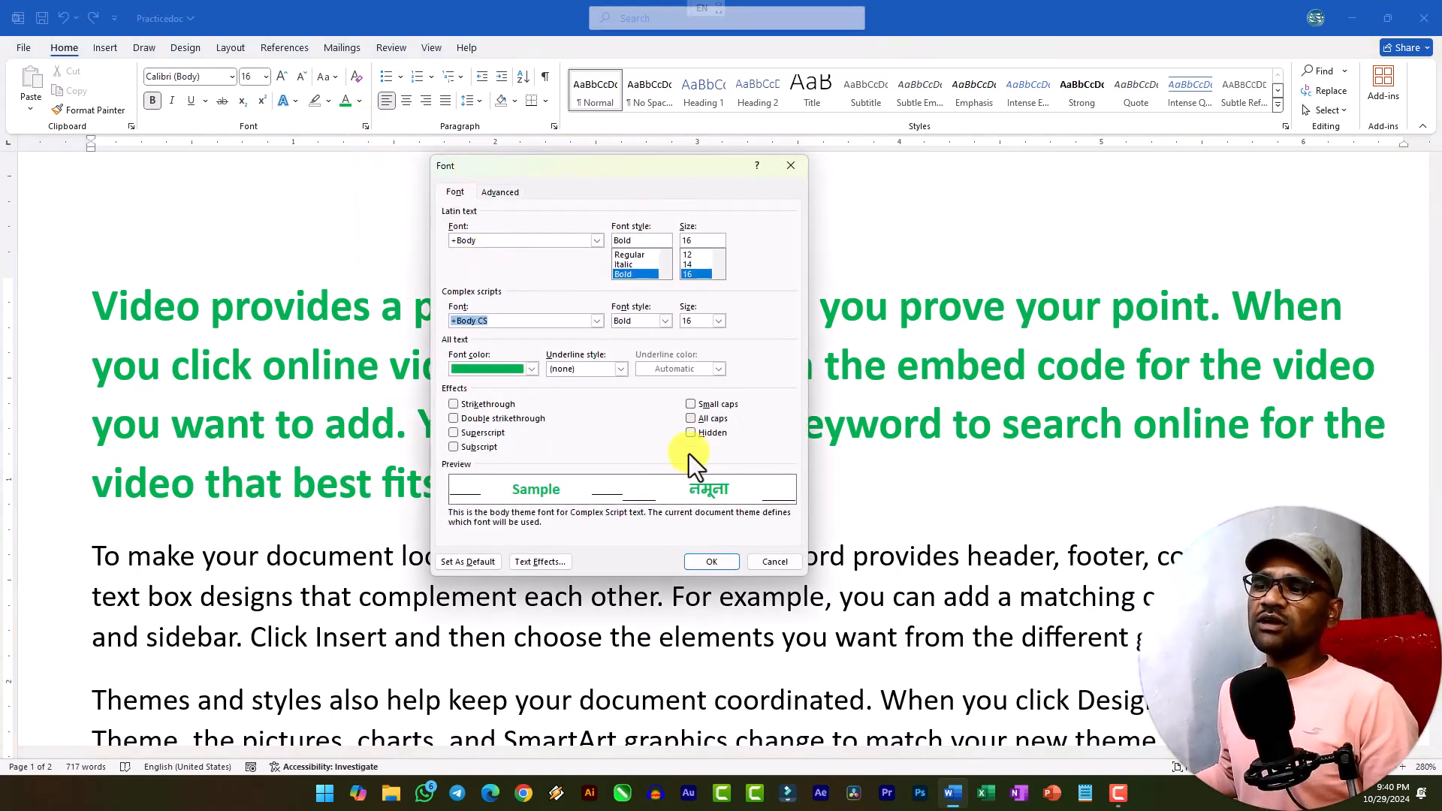
{"action": "left_click_drag", "start_coordinate": [624, 174], "coordinate": [561, 233]}
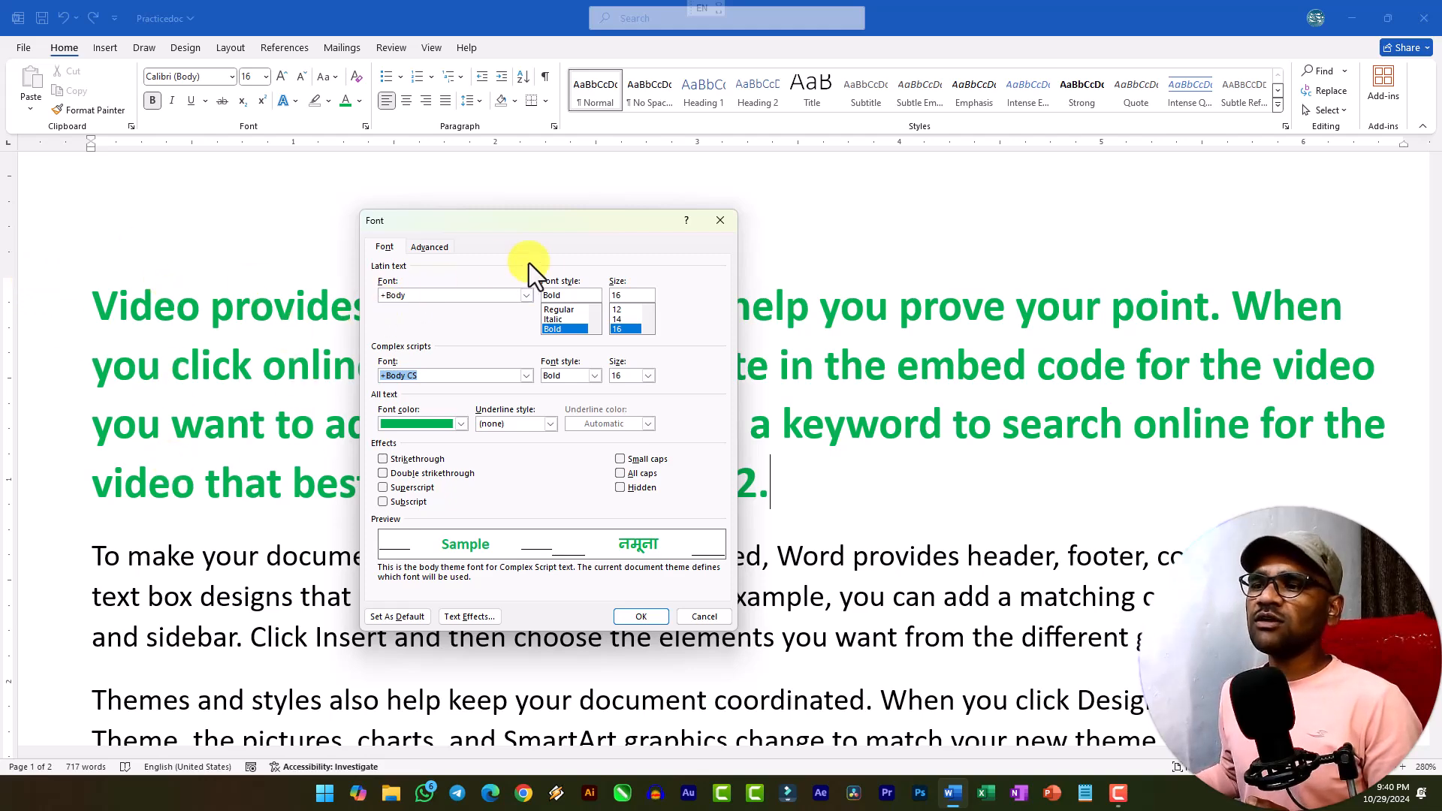
{"action": "mouse_move", "coordinate": [530, 225]}
{"action": "left_mouse_down"}
{"action": "mouse_move", "coordinate": [557, 193]}
{"action": "mouse_move", "coordinate": [524, 203]}
{"action": "left_mouse_up"}
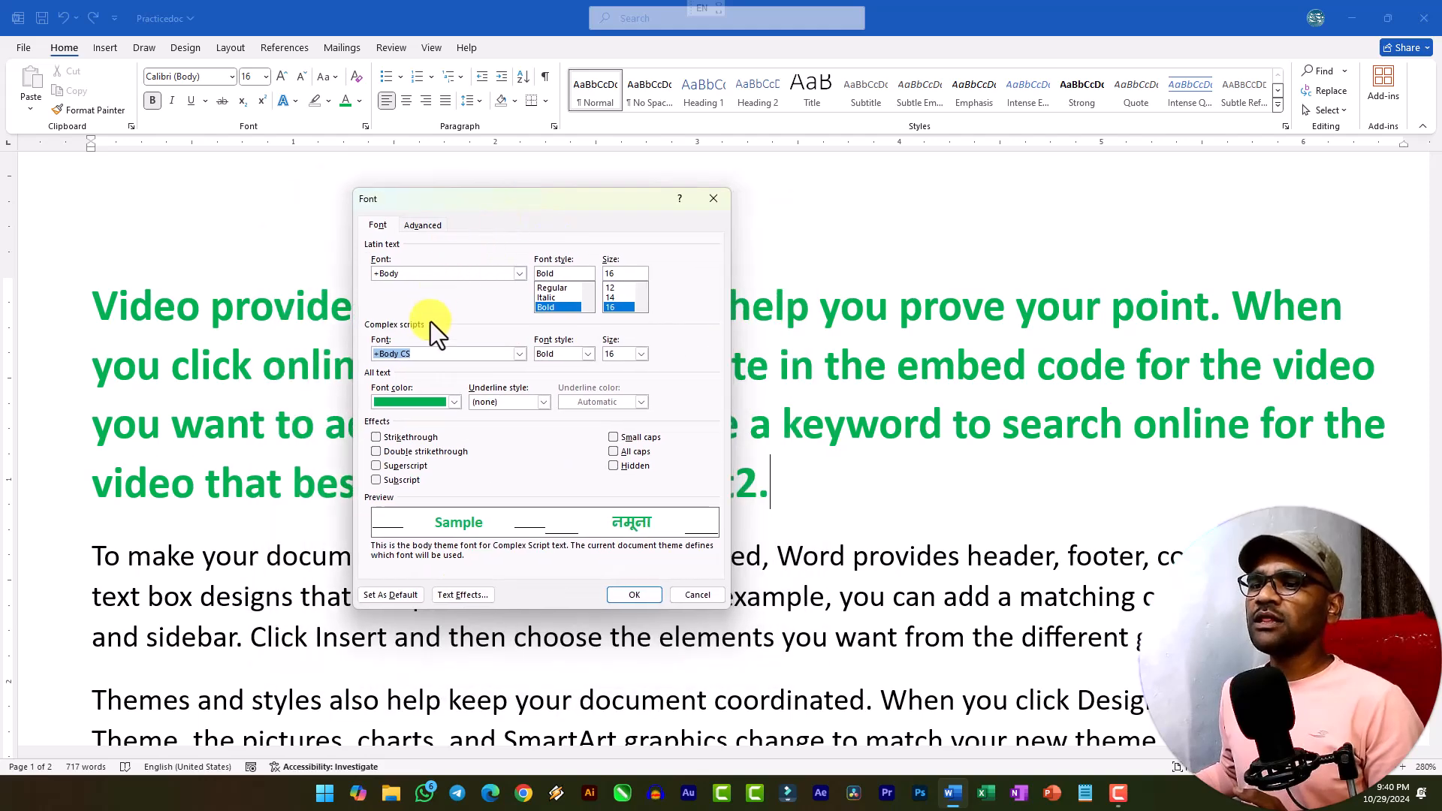
{"action": "left_click", "coordinate": [520, 354]}
{"action": "left_click", "coordinate": [520, 354]}
{"action": "left_click", "coordinate": [590, 358]}
{"action": "left_click", "coordinate": [589, 358]}
{"action": "left_click", "coordinate": [454, 402]}
{"action": "left_click", "coordinate": [454, 401]}
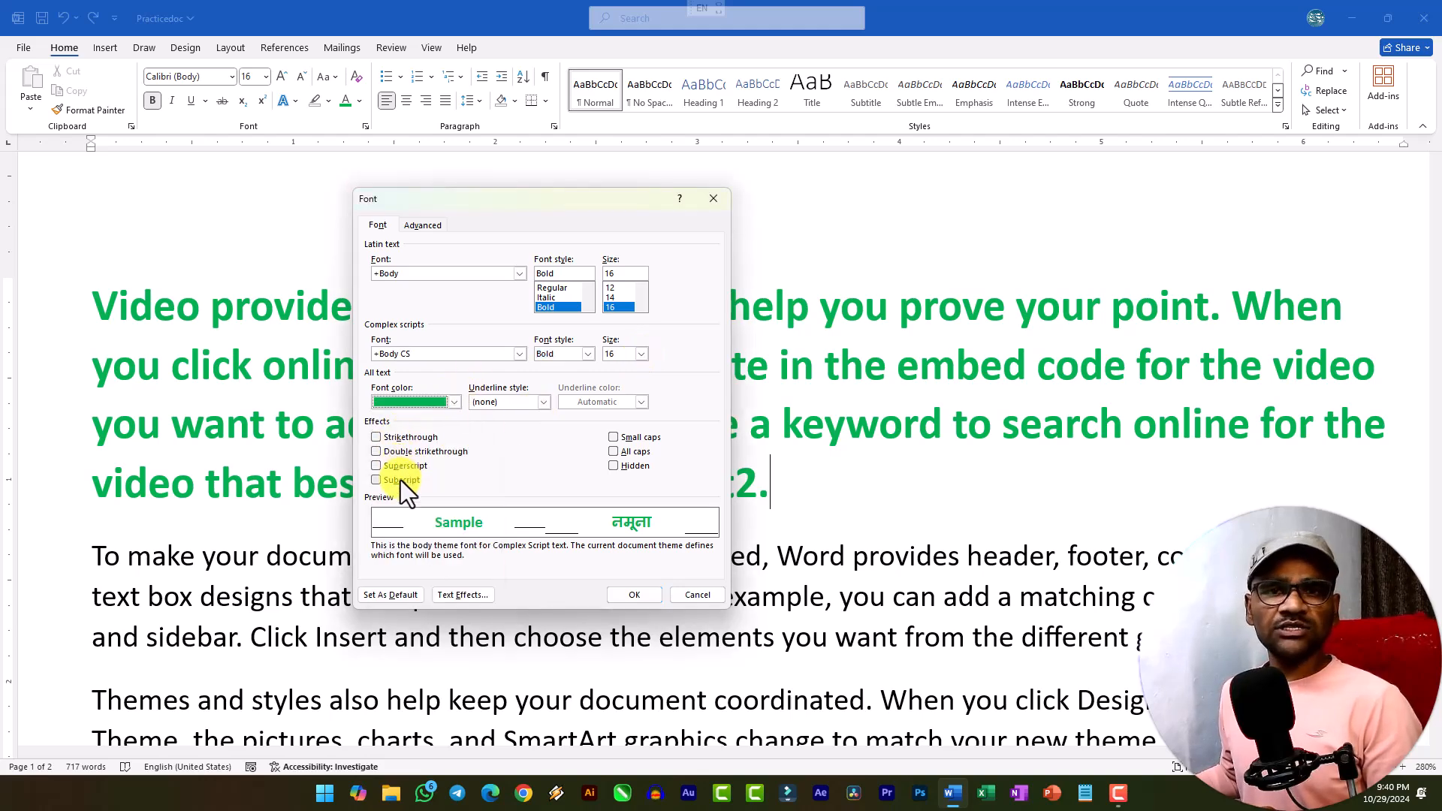
Step: Switch the Small caps and All caps effects on and off again in the Font dialog
{"action": "left_click", "coordinate": [619, 437]}
{"action": "left_click", "coordinate": [616, 439]}
{"action": "left_click", "coordinate": [615, 450]}
{"action": "left_click", "coordinate": [613, 452]}
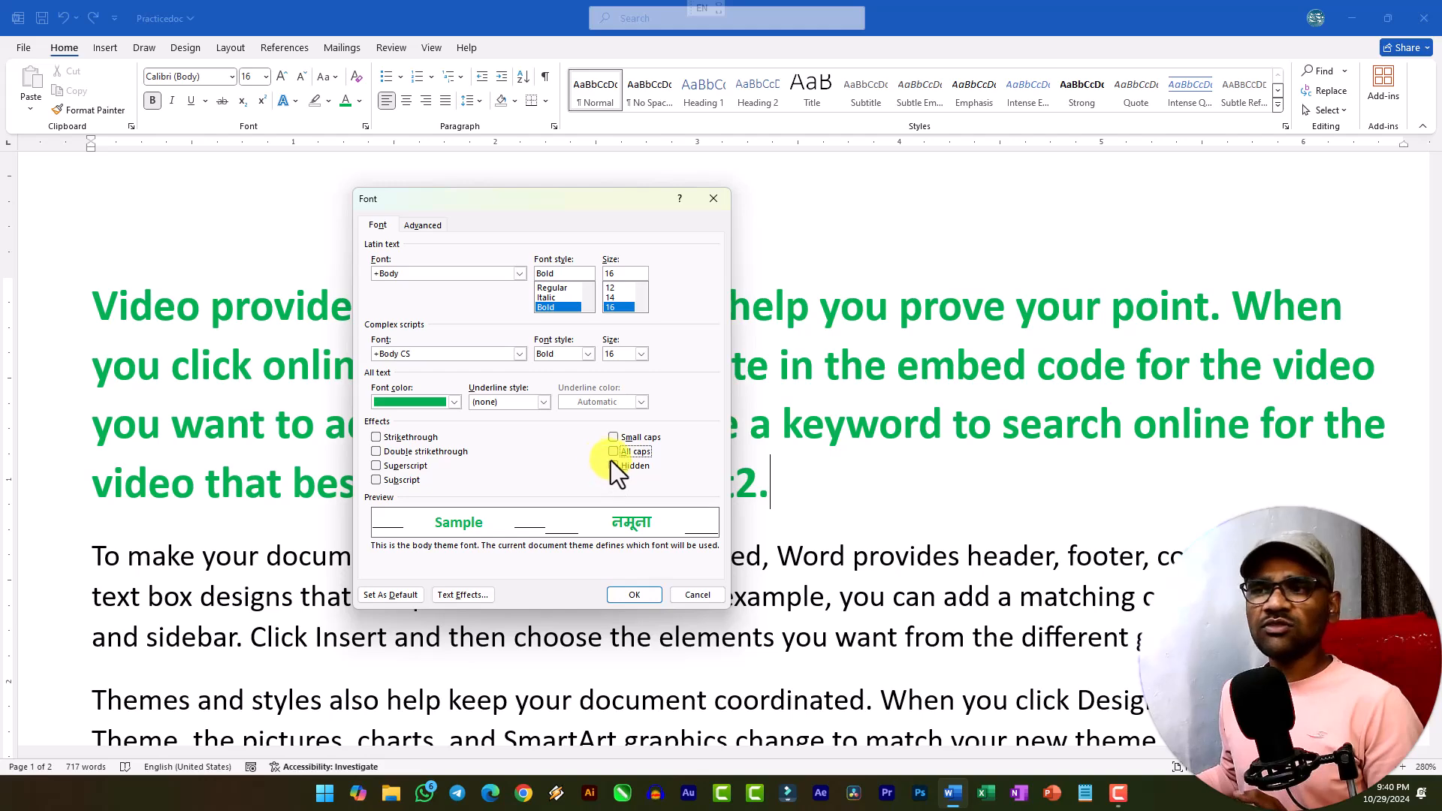
Step: Examine the advanced font options for character spacing, position and number spacing, leaving them at Normal and Default
{"action": "left_click", "coordinate": [418, 225]}
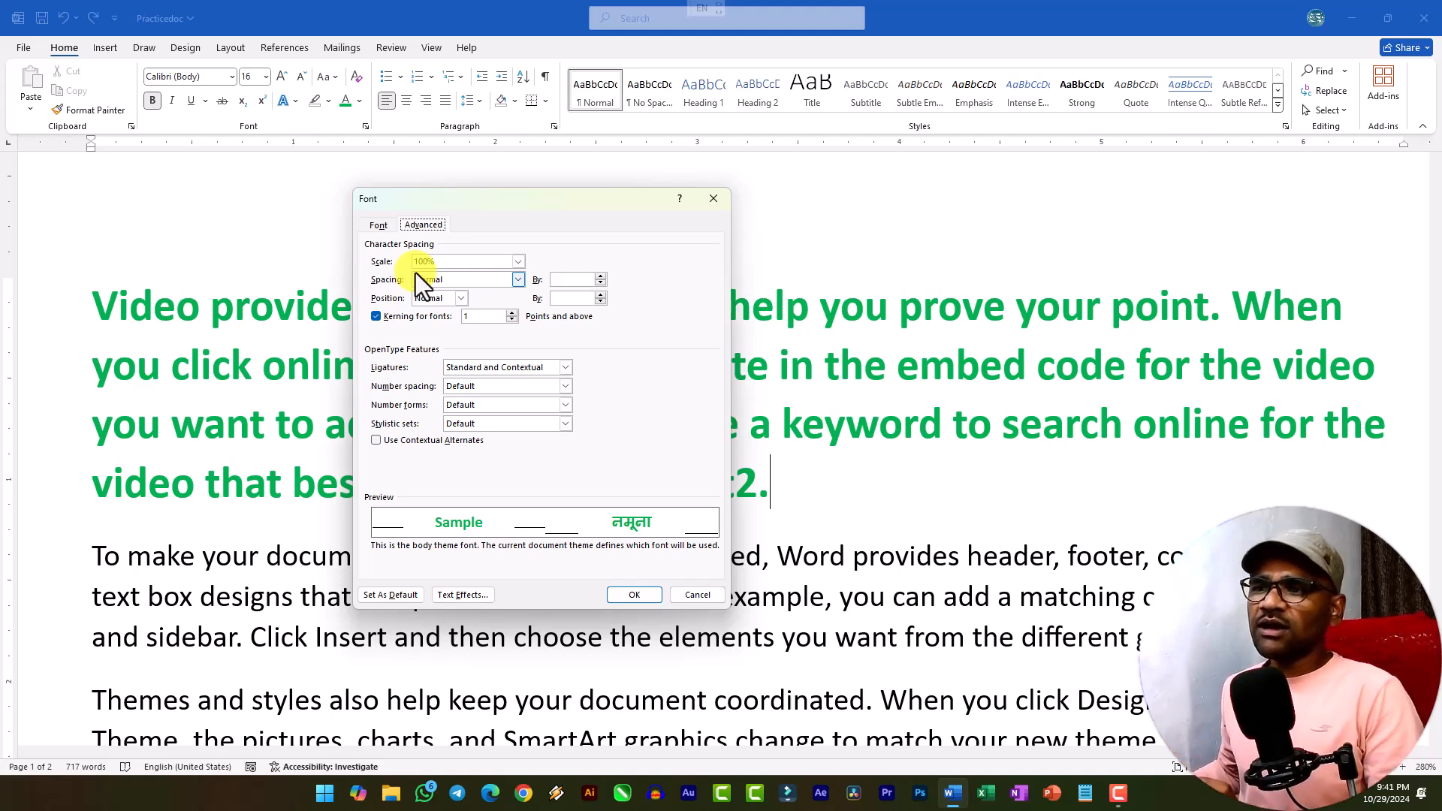
{"action": "left_click", "coordinate": [465, 287]}
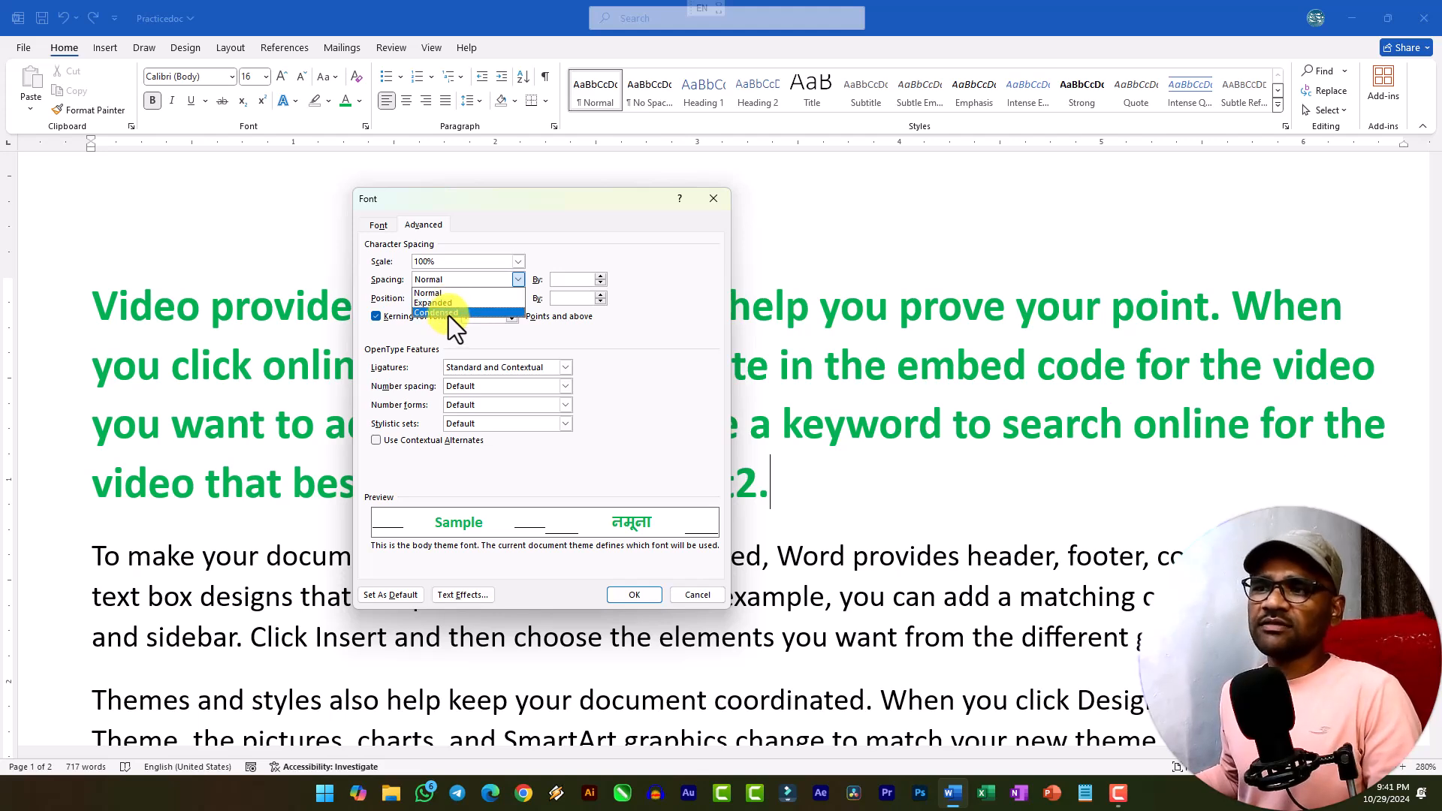
{"action": "left_click", "coordinate": [425, 293]}
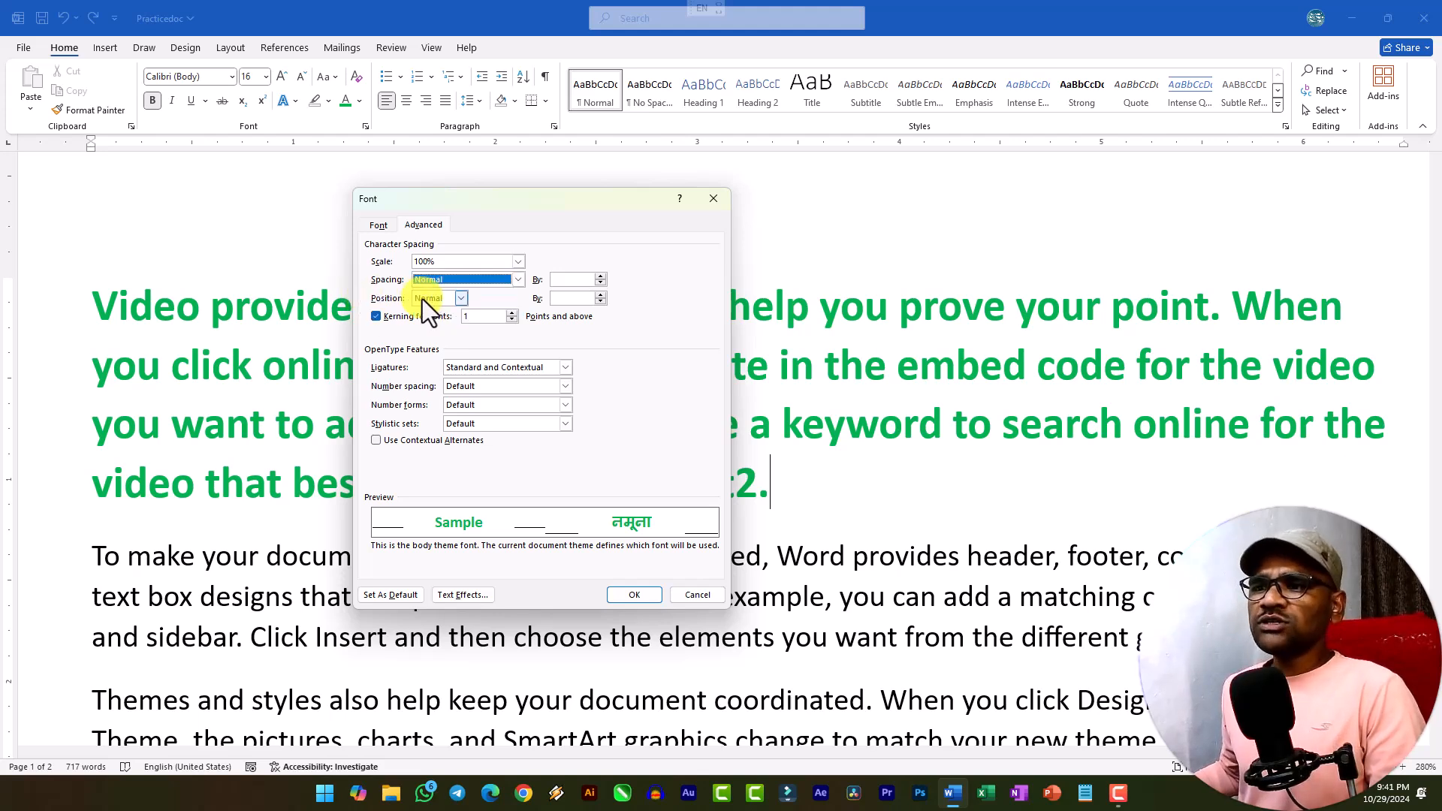
{"action": "left_click", "coordinate": [461, 300]}
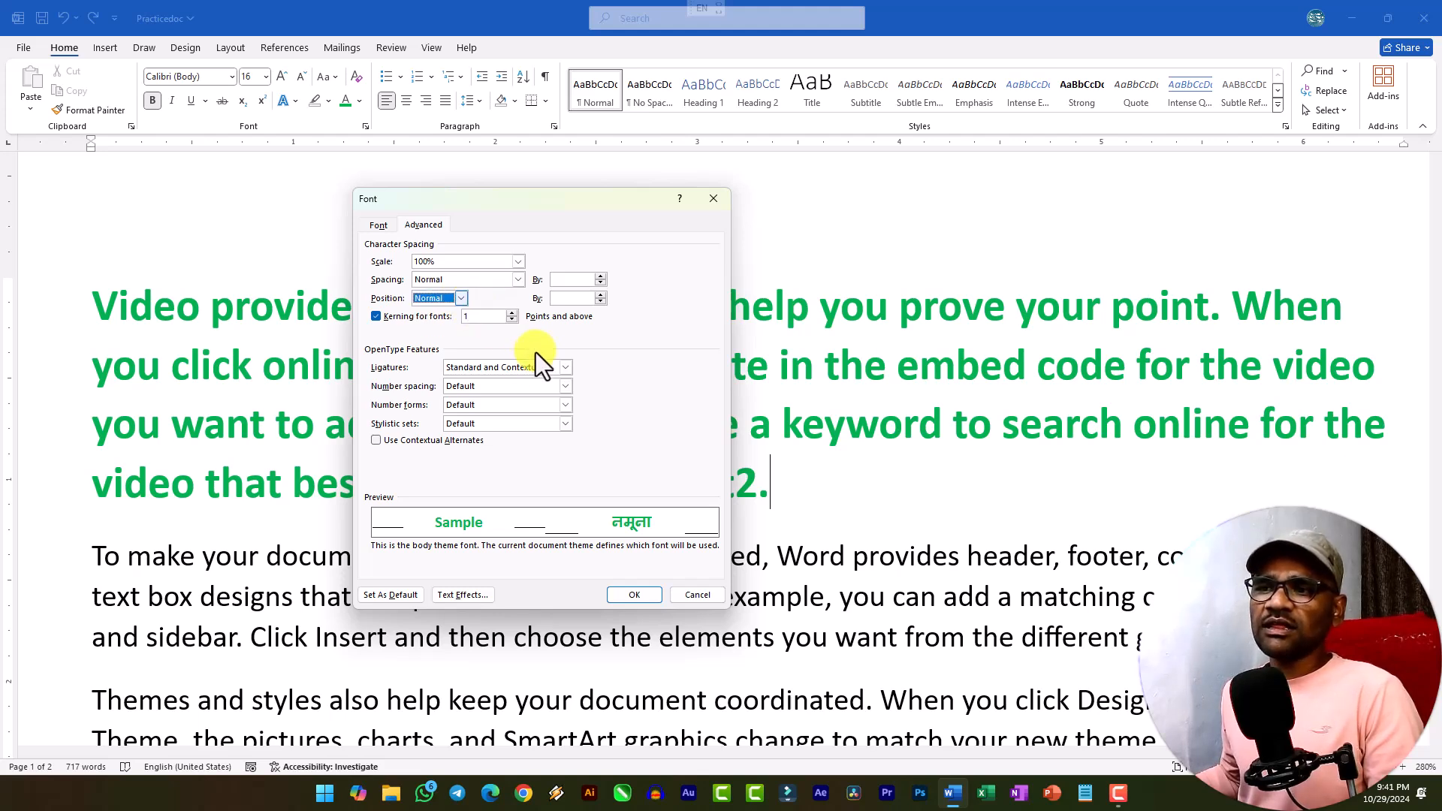
{"action": "left_click", "coordinate": [539, 386]}
{"action": "left_click", "coordinate": [540, 385]}
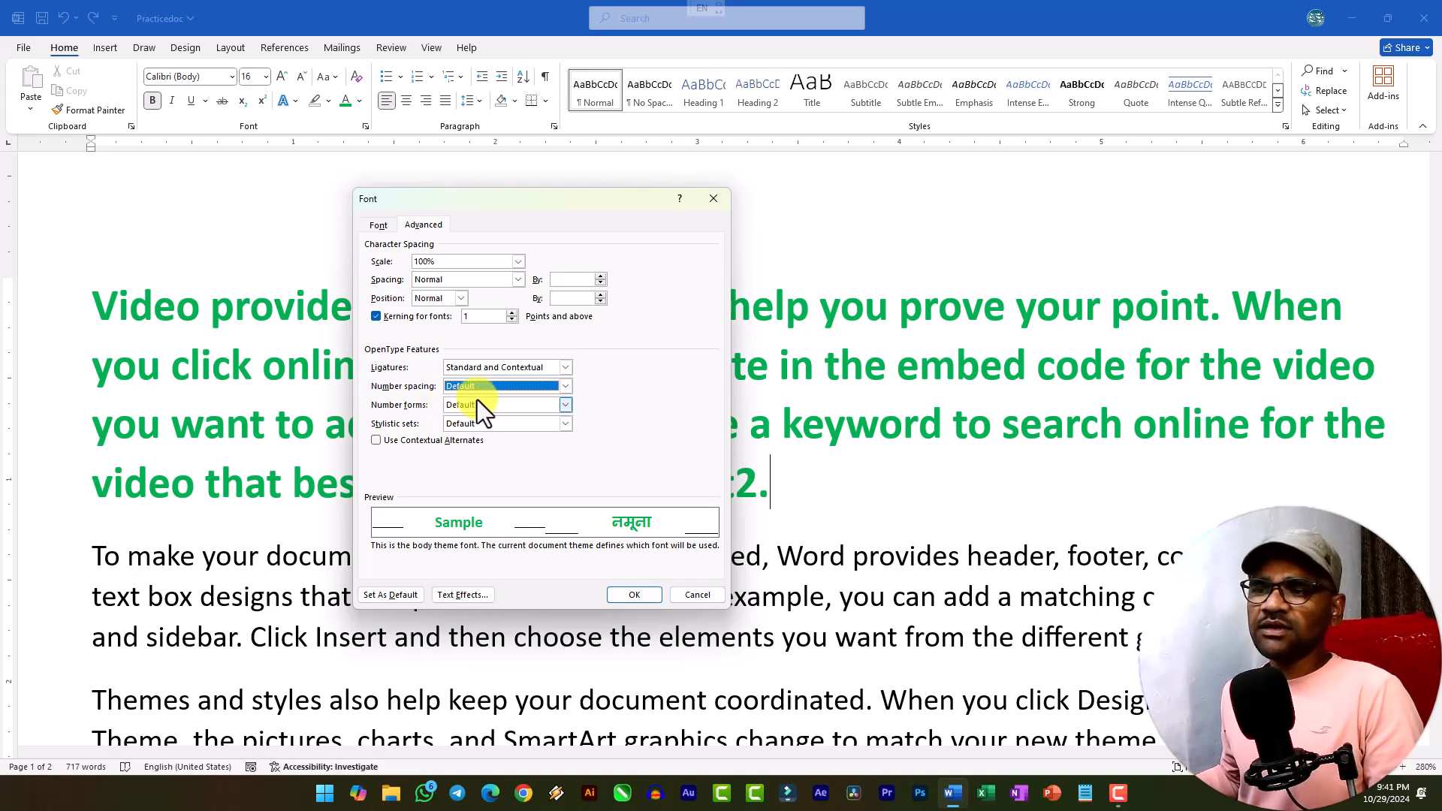
Step: Examine the Format Text Effects options for text fill, outline and effects, and close the Font dialog without applying changes
{"action": "left_click", "coordinate": [467, 596]}
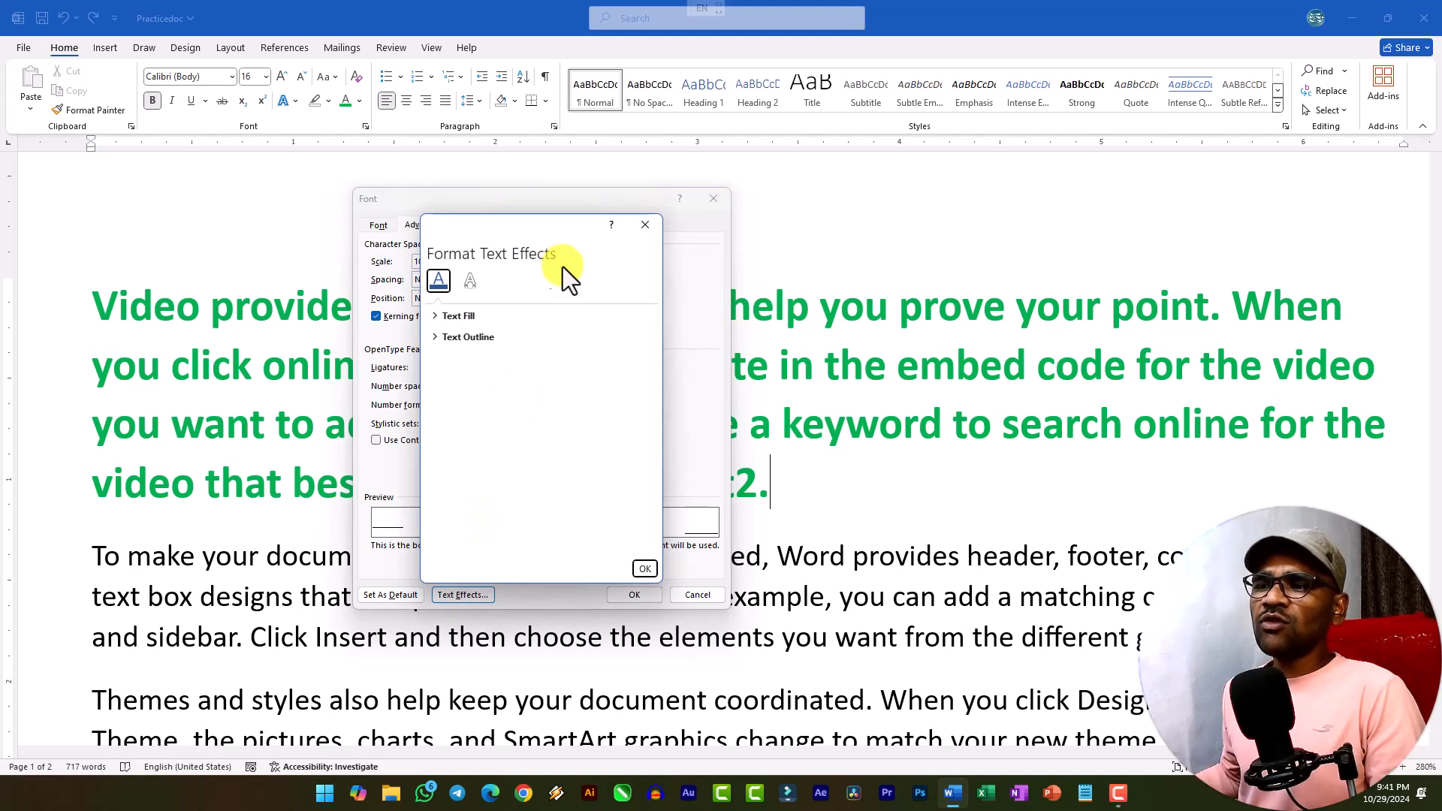
{"action": "left_click", "coordinate": [450, 317]}
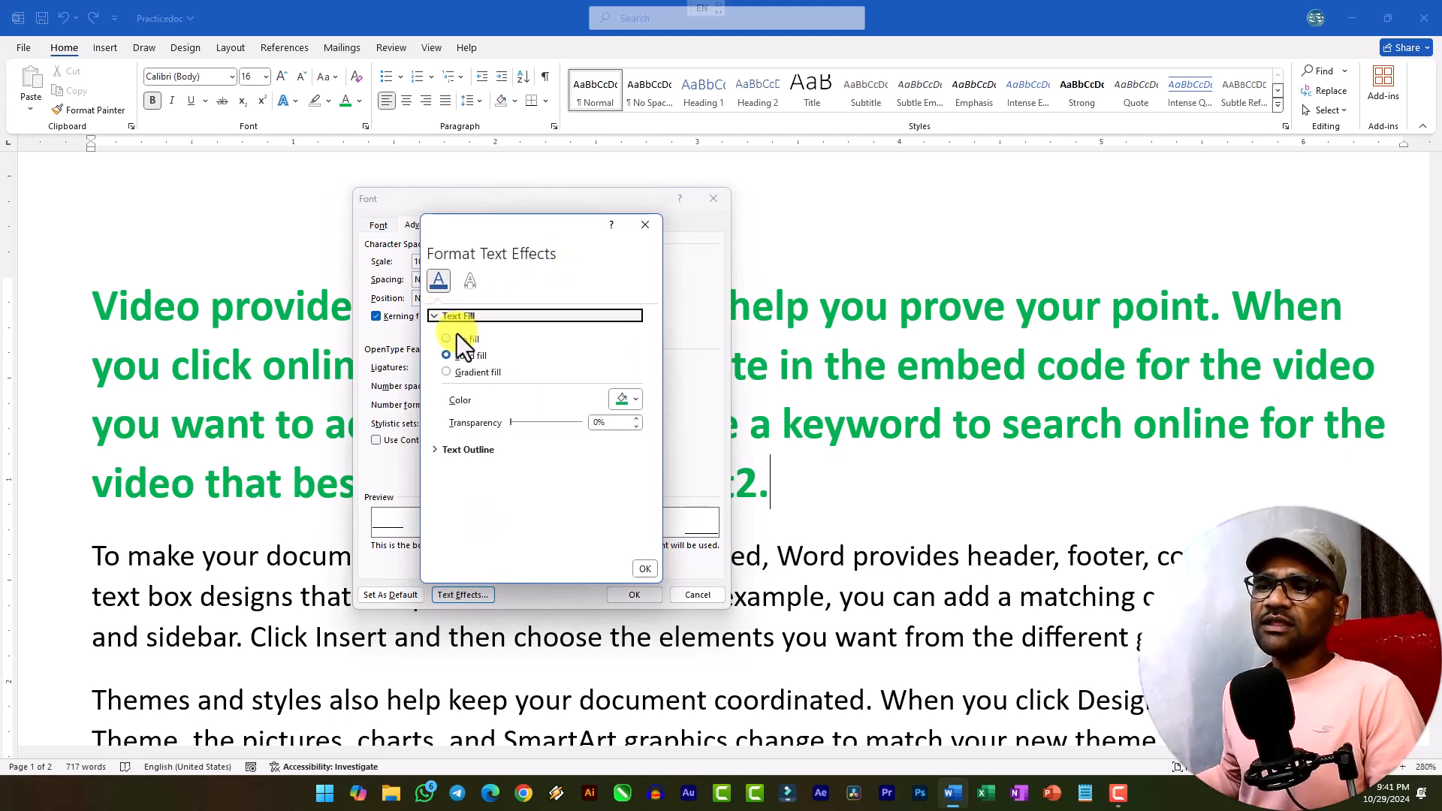
{"action": "left_click", "coordinate": [438, 314]}
{"action": "left_click", "coordinate": [471, 280]}
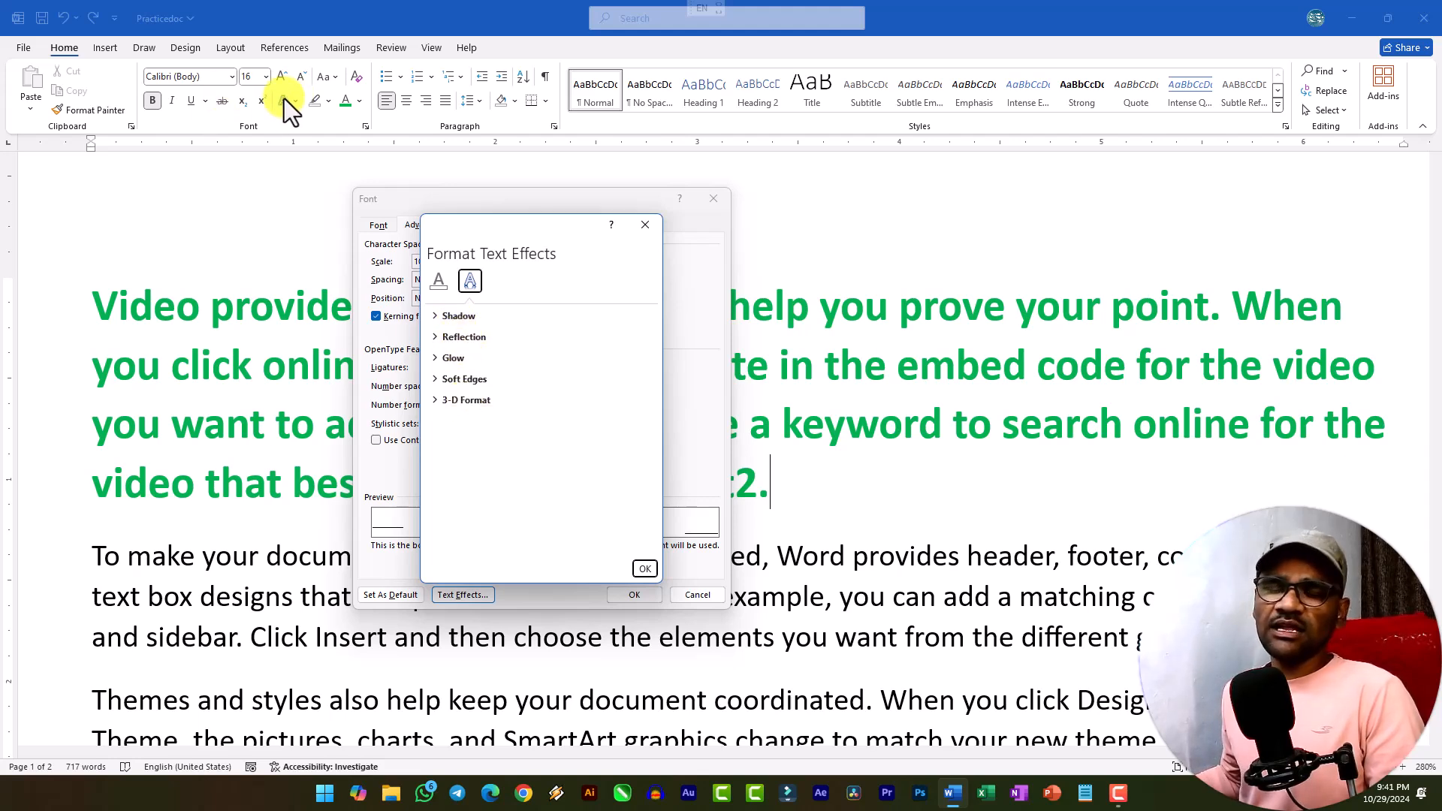
{"action": "left_click", "coordinate": [646, 570]}
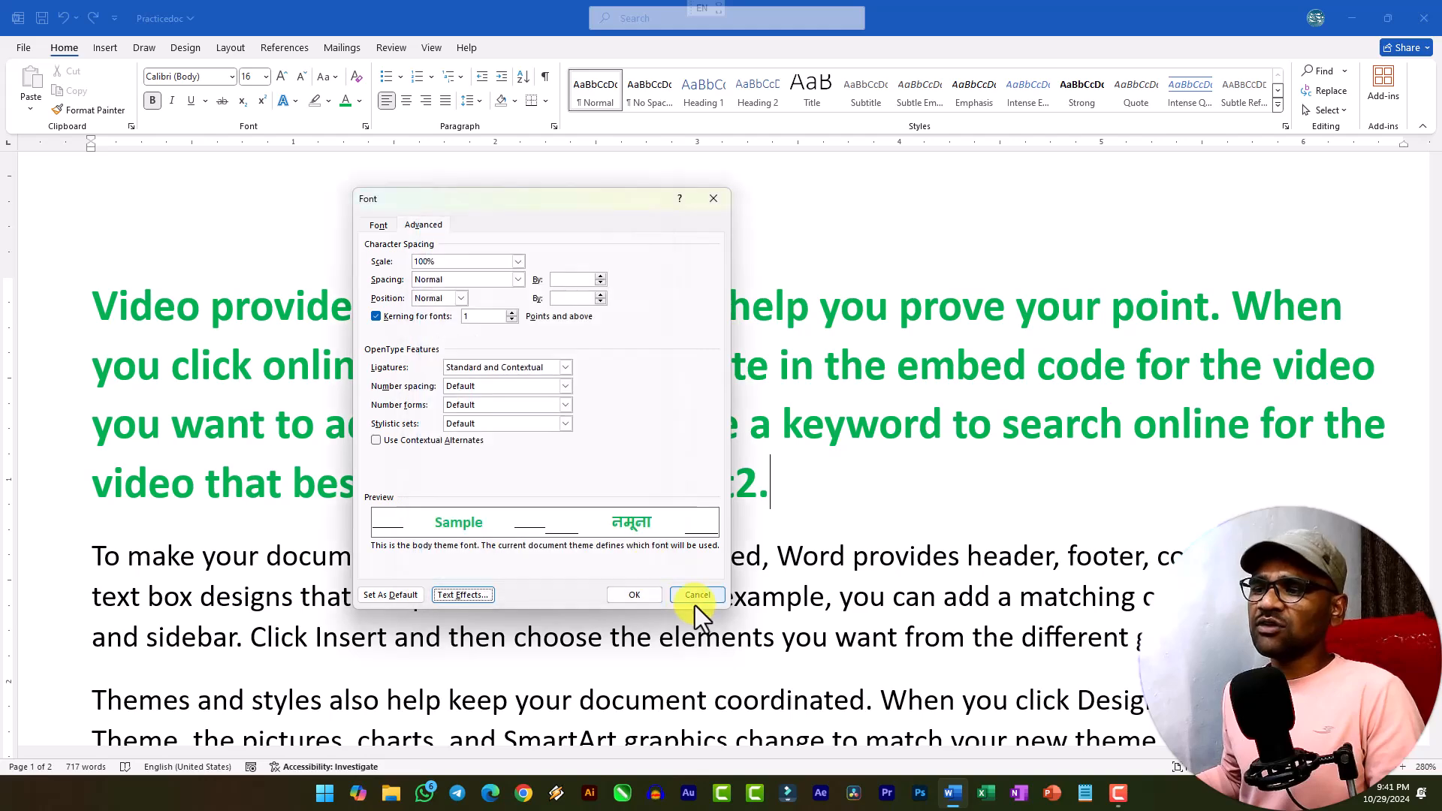
{"action": "left_click", "coordinate": [692, 597]}
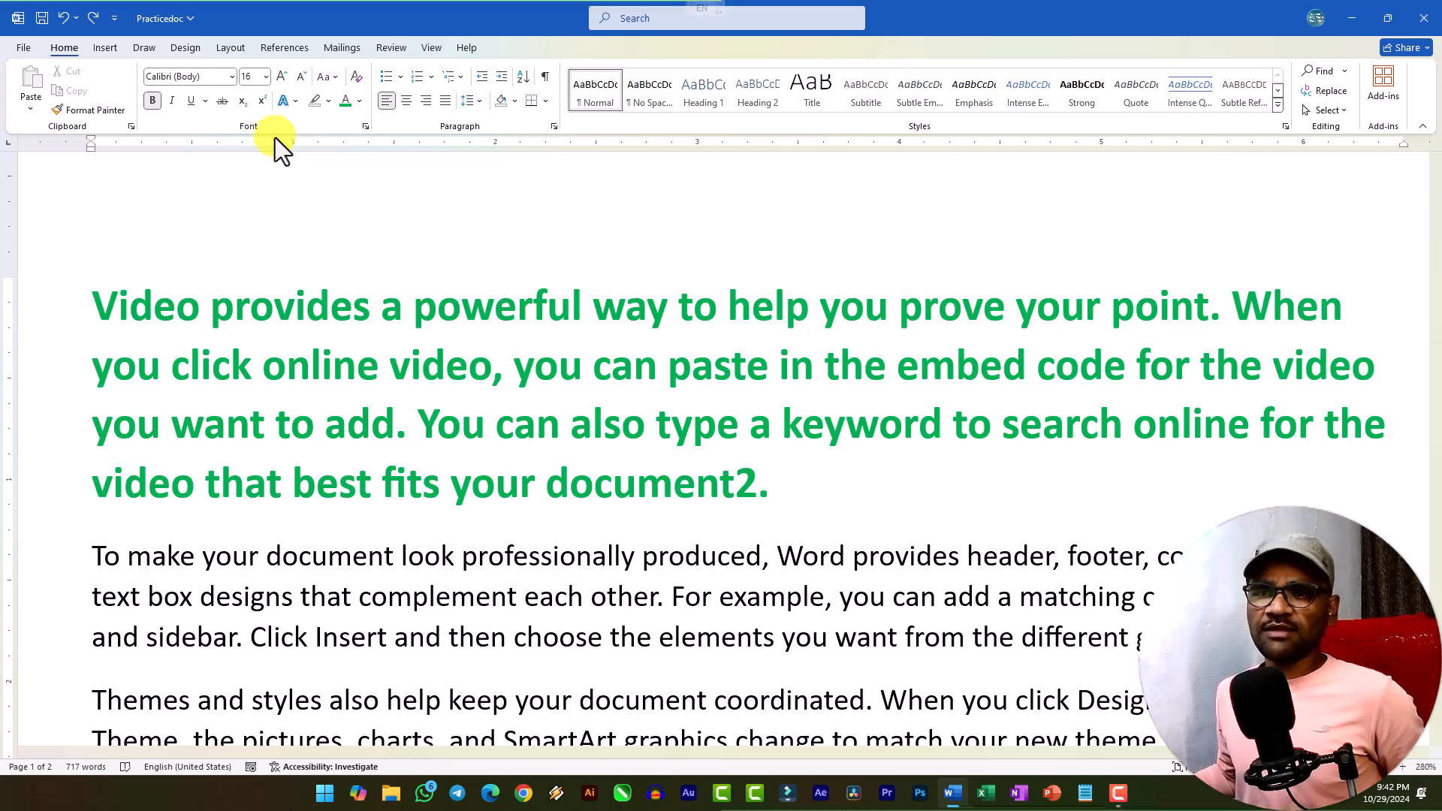
Step: Add a new line reading "Education" directly below the first paragraph
{"action": "key", "text": "Return"}
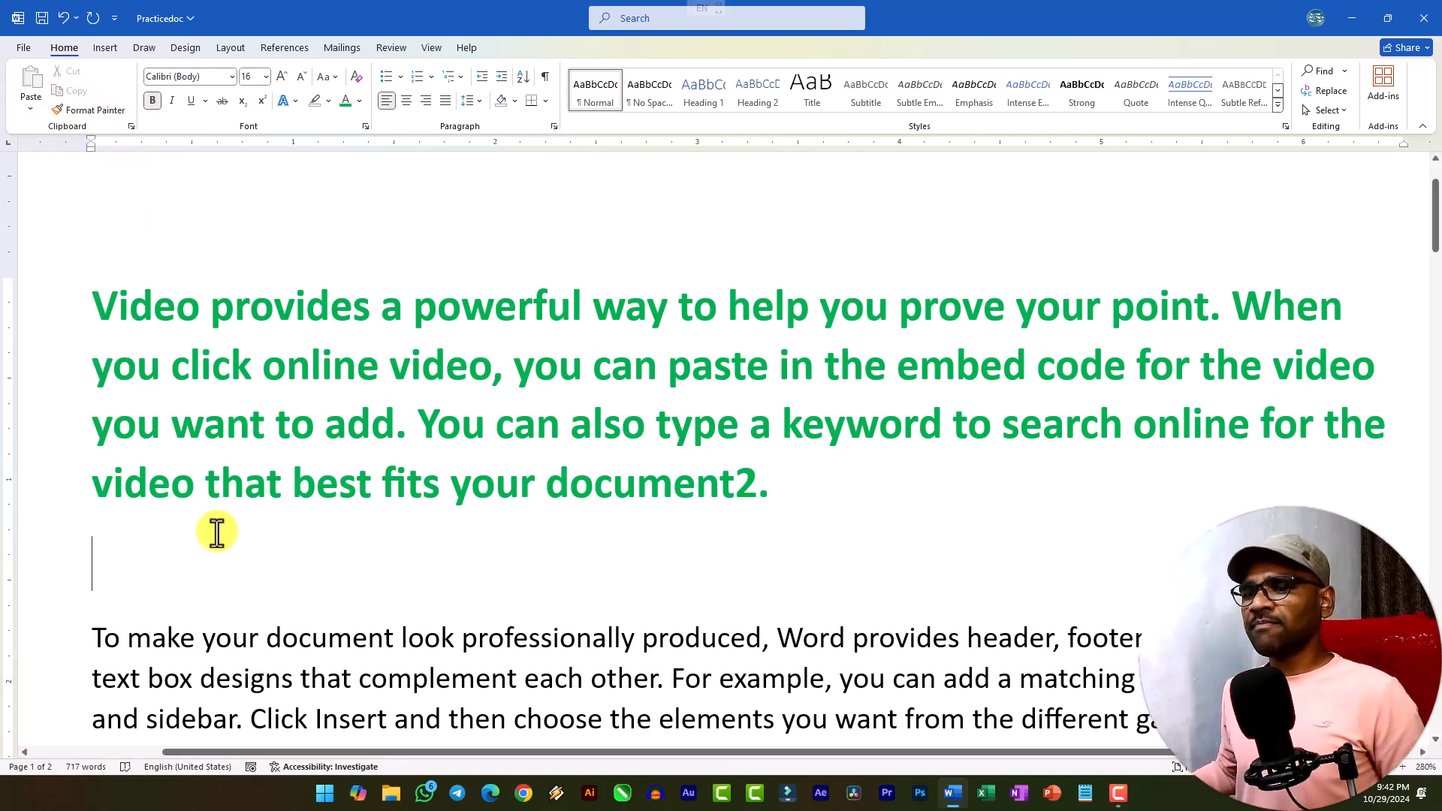
{"action": "scroll", "coordinate": [211, 469], "scroll_direction": "down", "scroll_amount": 2}
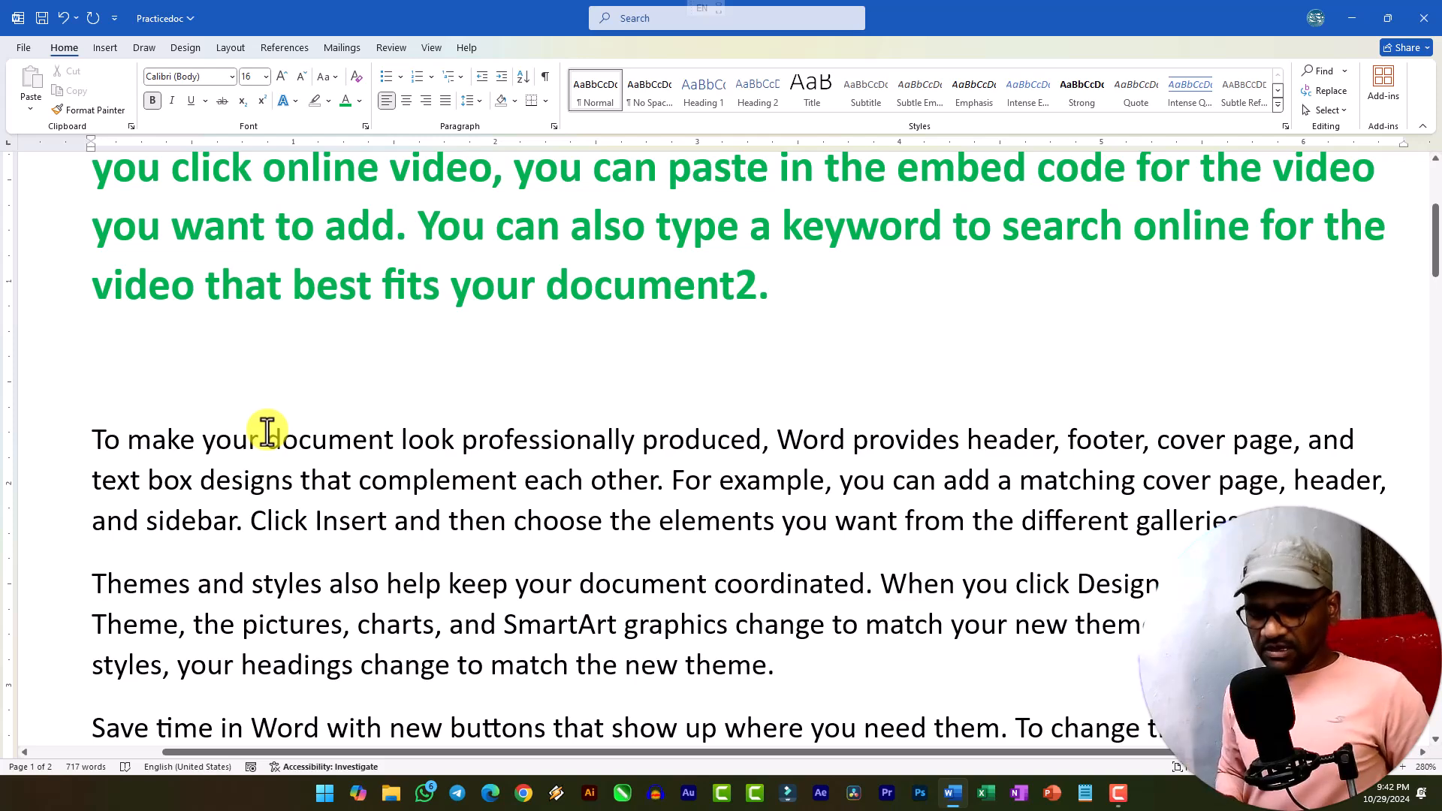
{"action": "type", "text": "C"}
{"action": "key", "text": "BackSpace"}
{"action": "type", "text": "Education"}
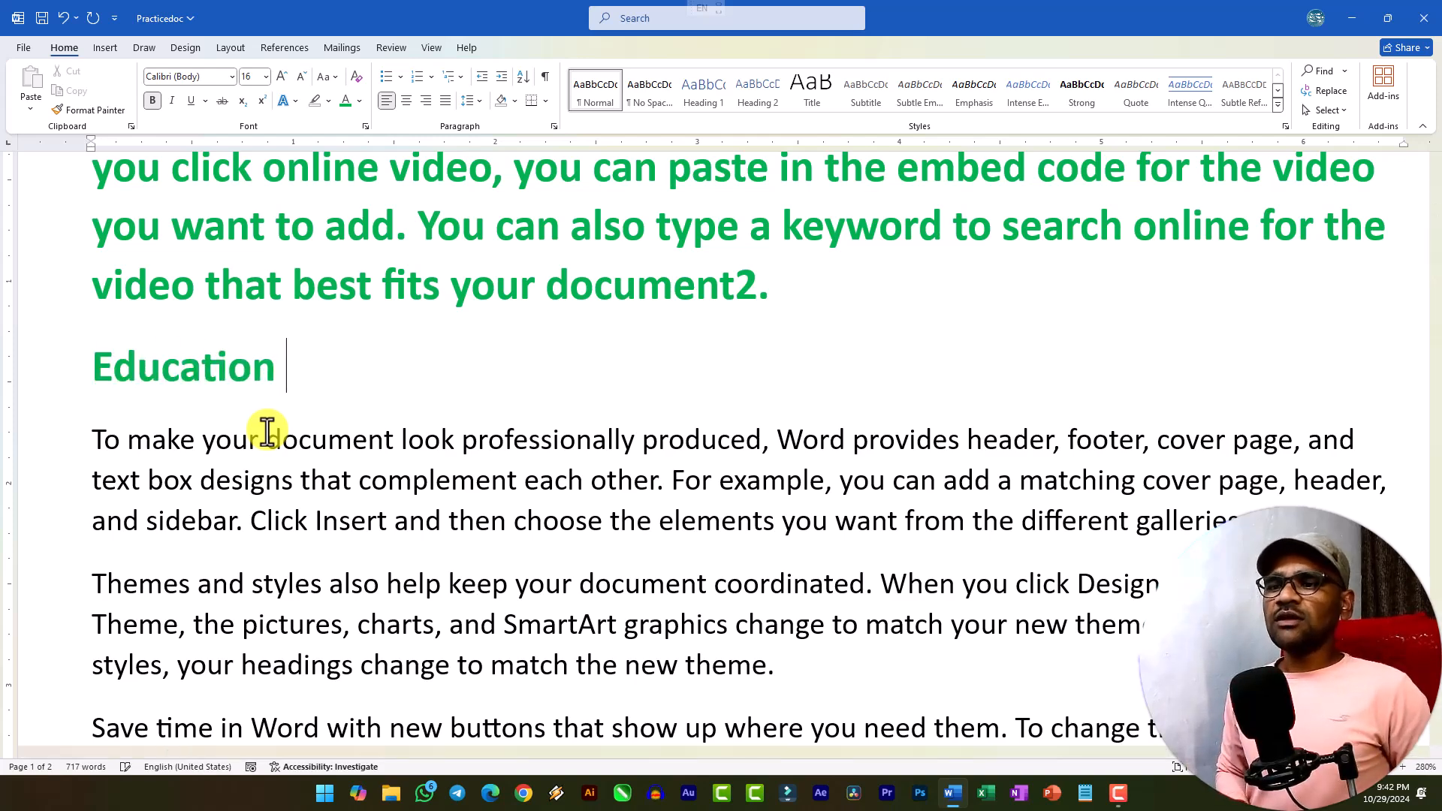
Step: Change the font color of the "Education" line to the standard red
{"action": "left_click_drag", "start_coordinate": [276, 366], "coordinate": [87, 368]}
{"action": "left_click", "coordinate": [360, 101]}
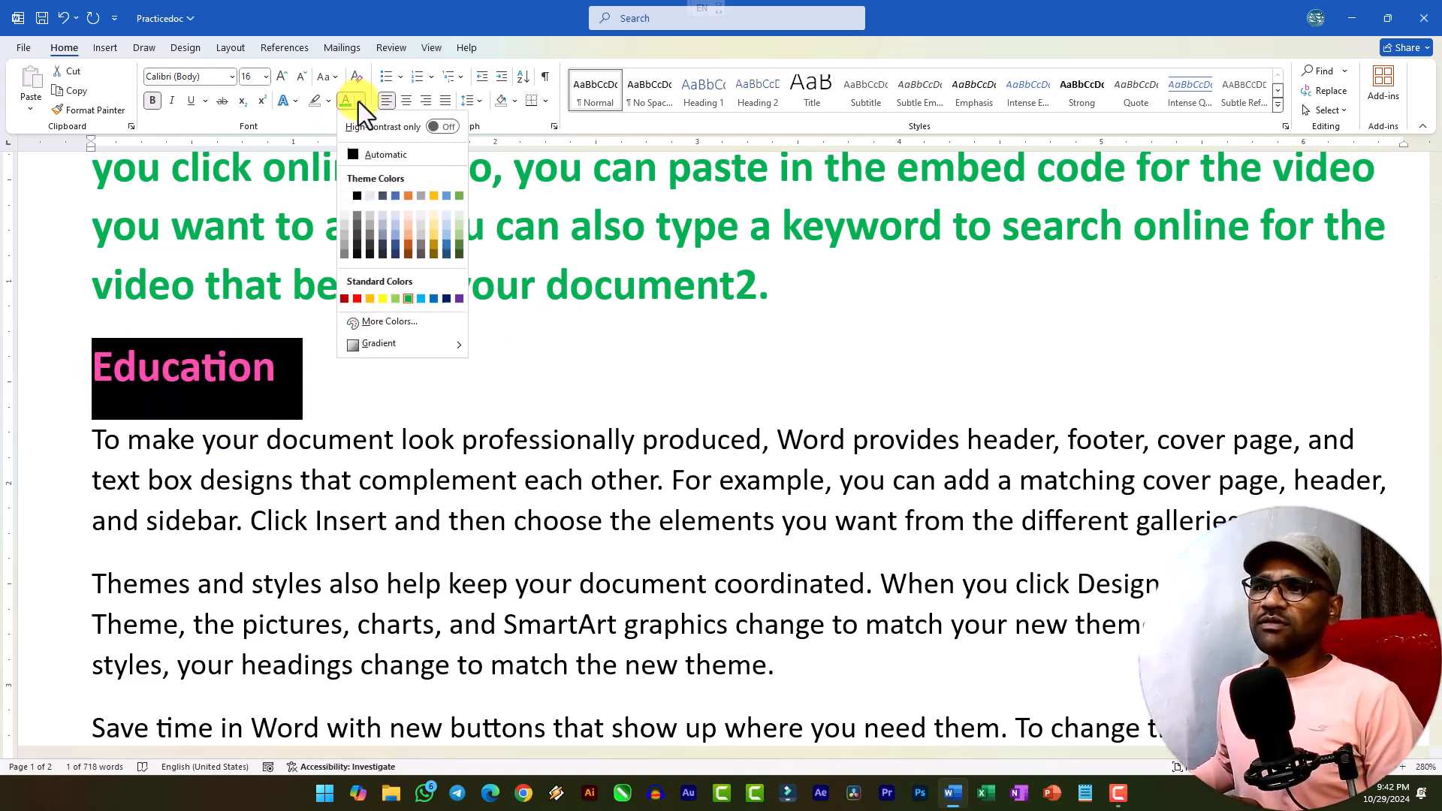
{"action": "left_click", "coordinate": [359, 298]}
{"action": "left_click", "coordinate": [289, 369]}
{"action": "left_click_drag", "start_coordinate": [289, 370], "coordinate": [77, 346]}
{"action": "left_click", "coordinate": [364, 386]}
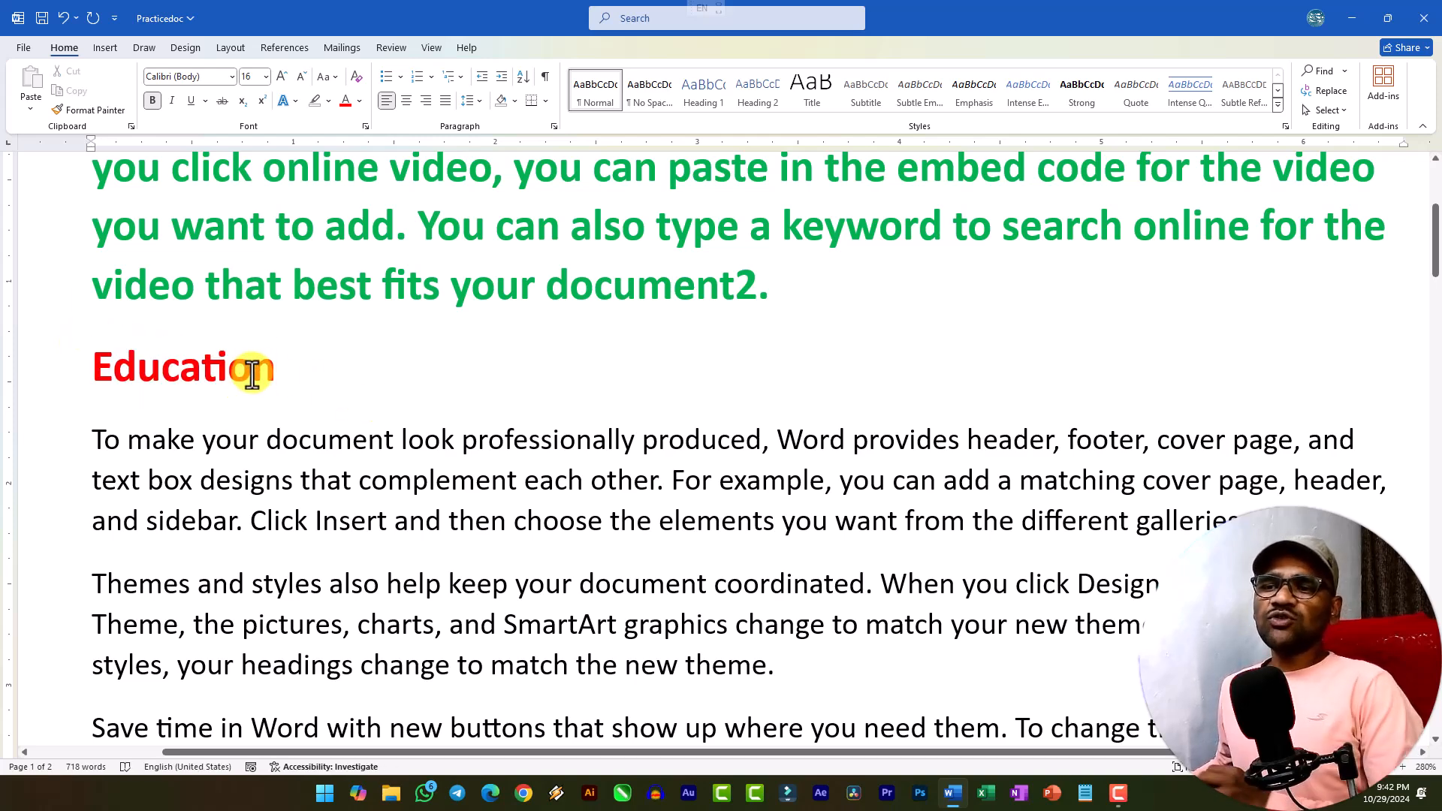
{"action": "left_click", "coordinate": [257, 665]}
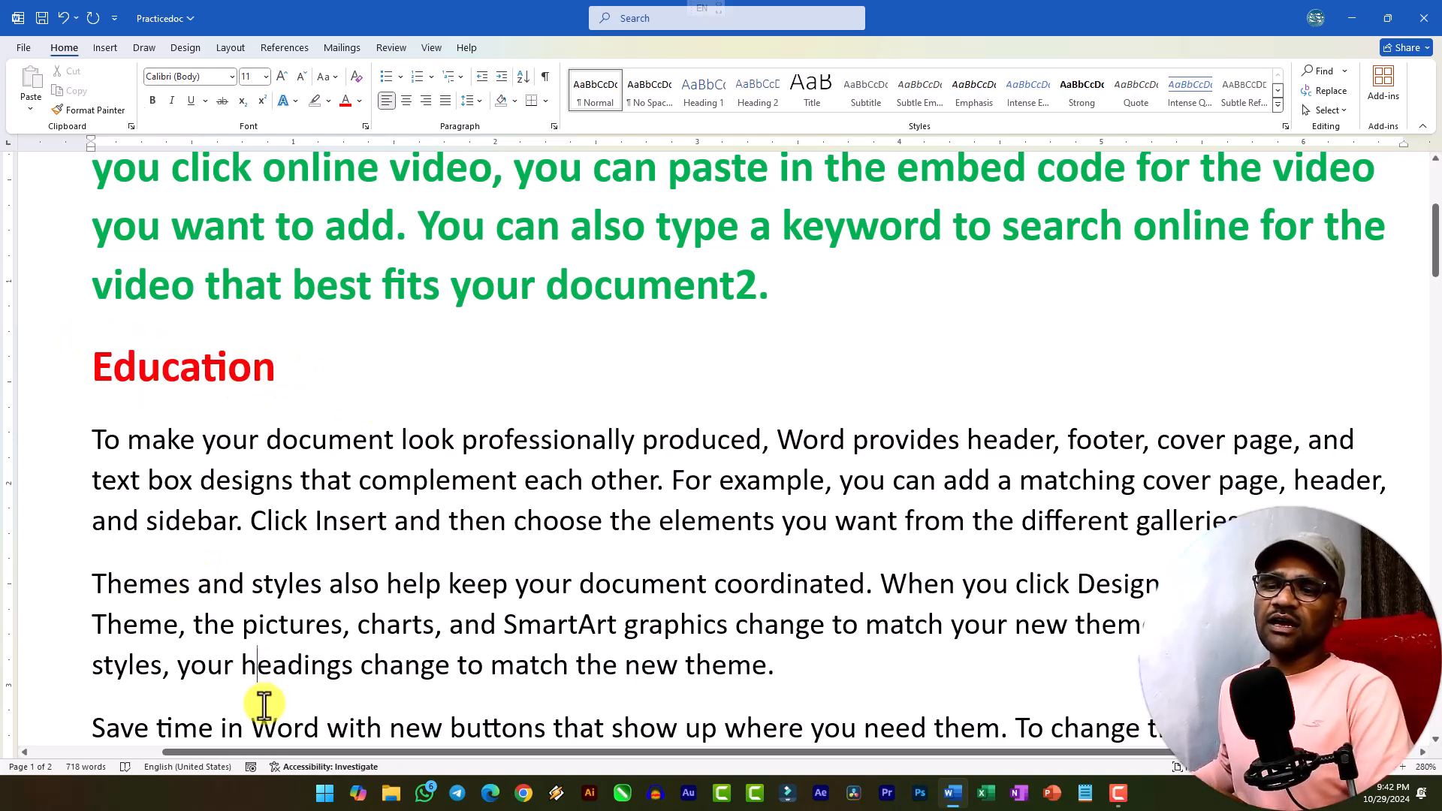
Step: Cut the red "Education" heading line out of the document
{"action": "left_click_drag", "start_coordinate": [293, 376], "coordinate": [71, 358]}
{"action": "left_click", "coordinate": [201, 677]}
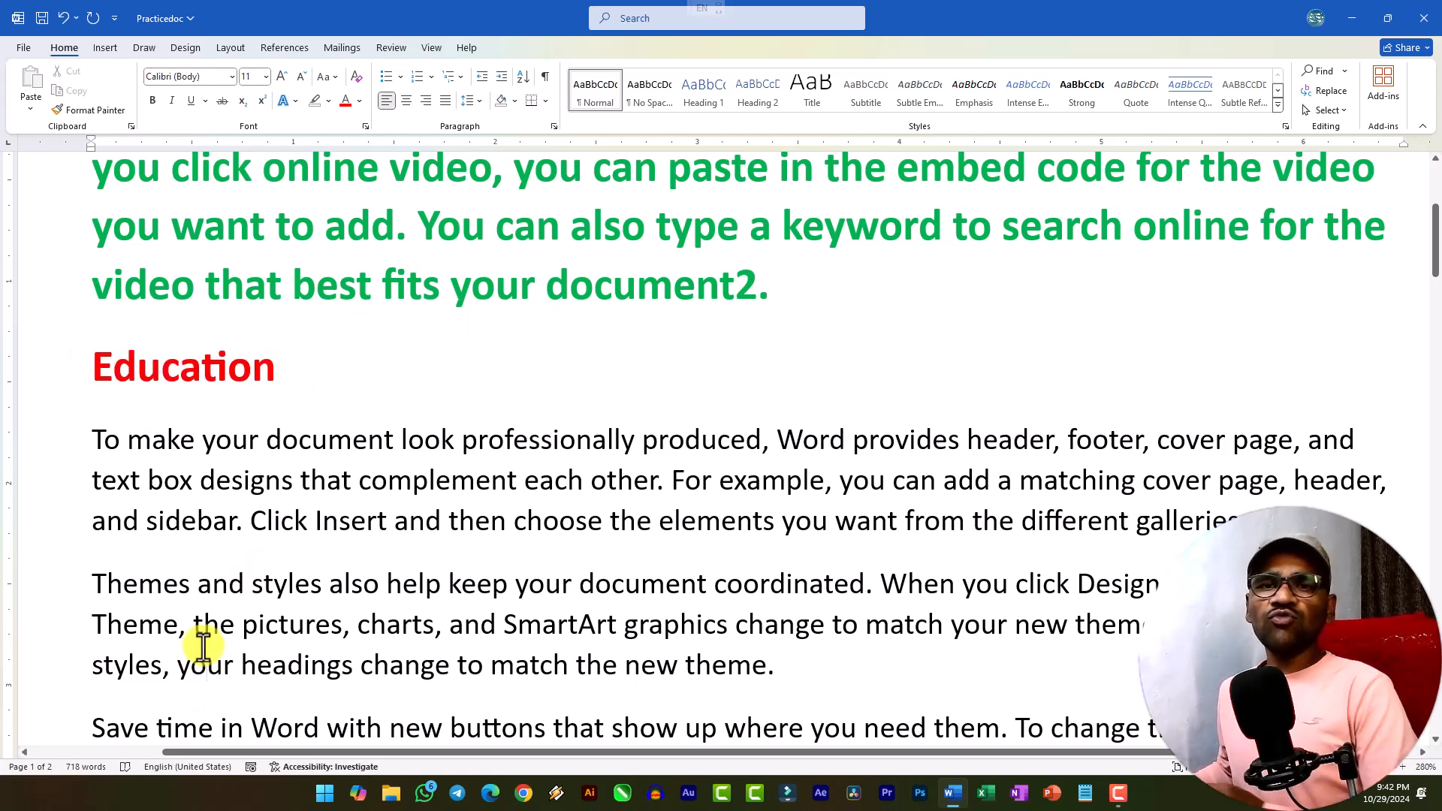
{"action": "left_click_drag", "start_coordinate": [297, 368], "coordinate": [97, 408]}
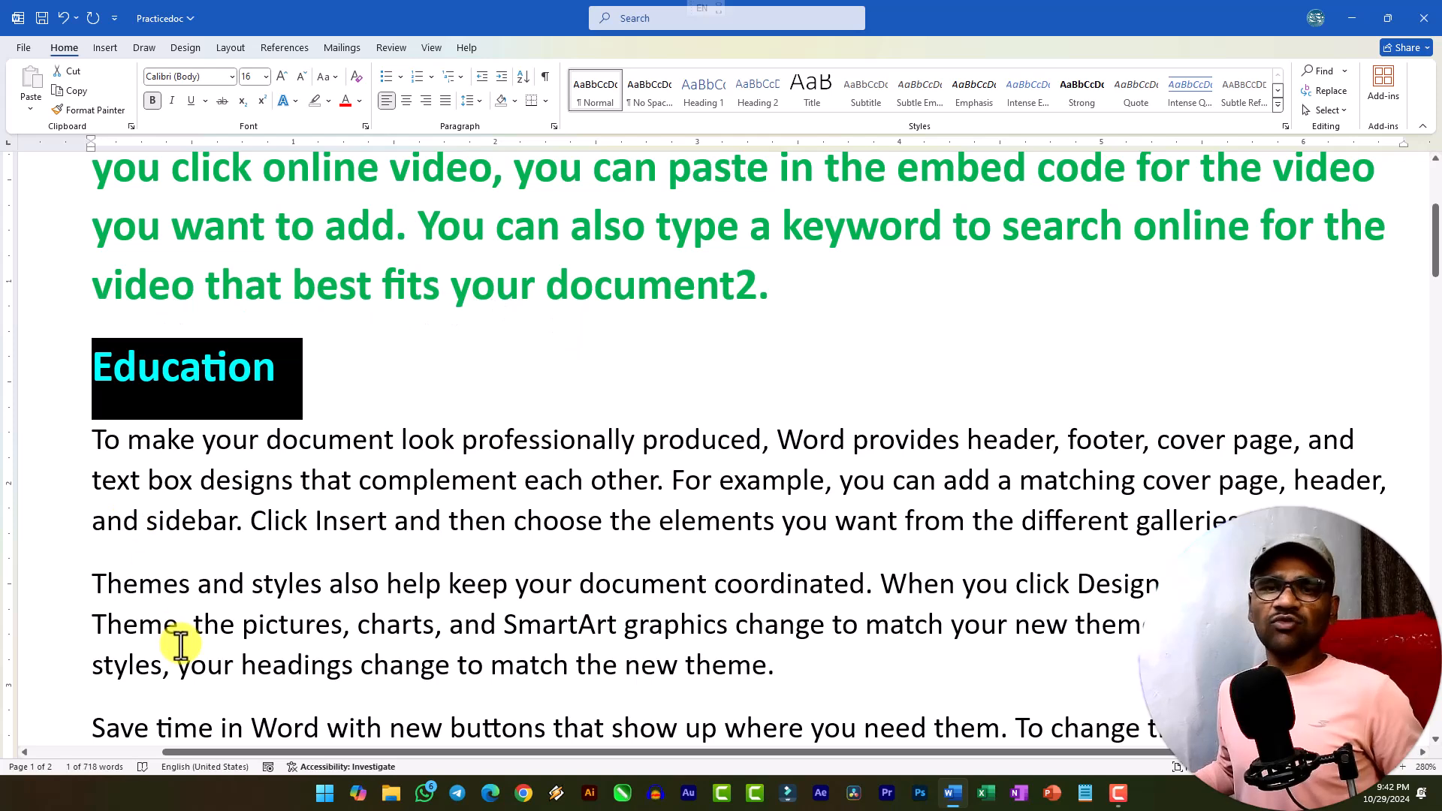
{"action": "left_click_drag", "start_coordinate": [281, 371], "coordinate": [71, 351]}
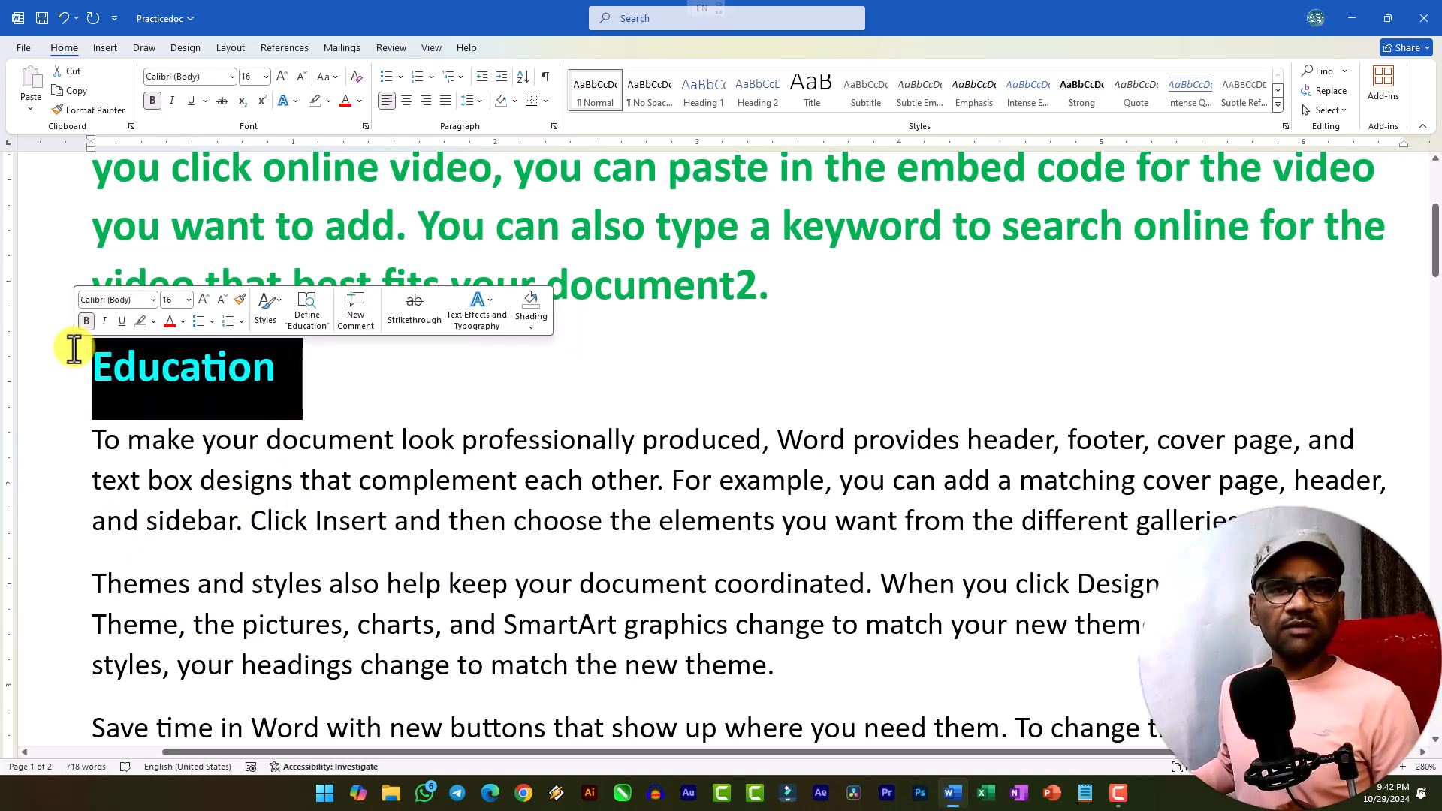
{"action": "left_click", "coordinate": [75, 75]}
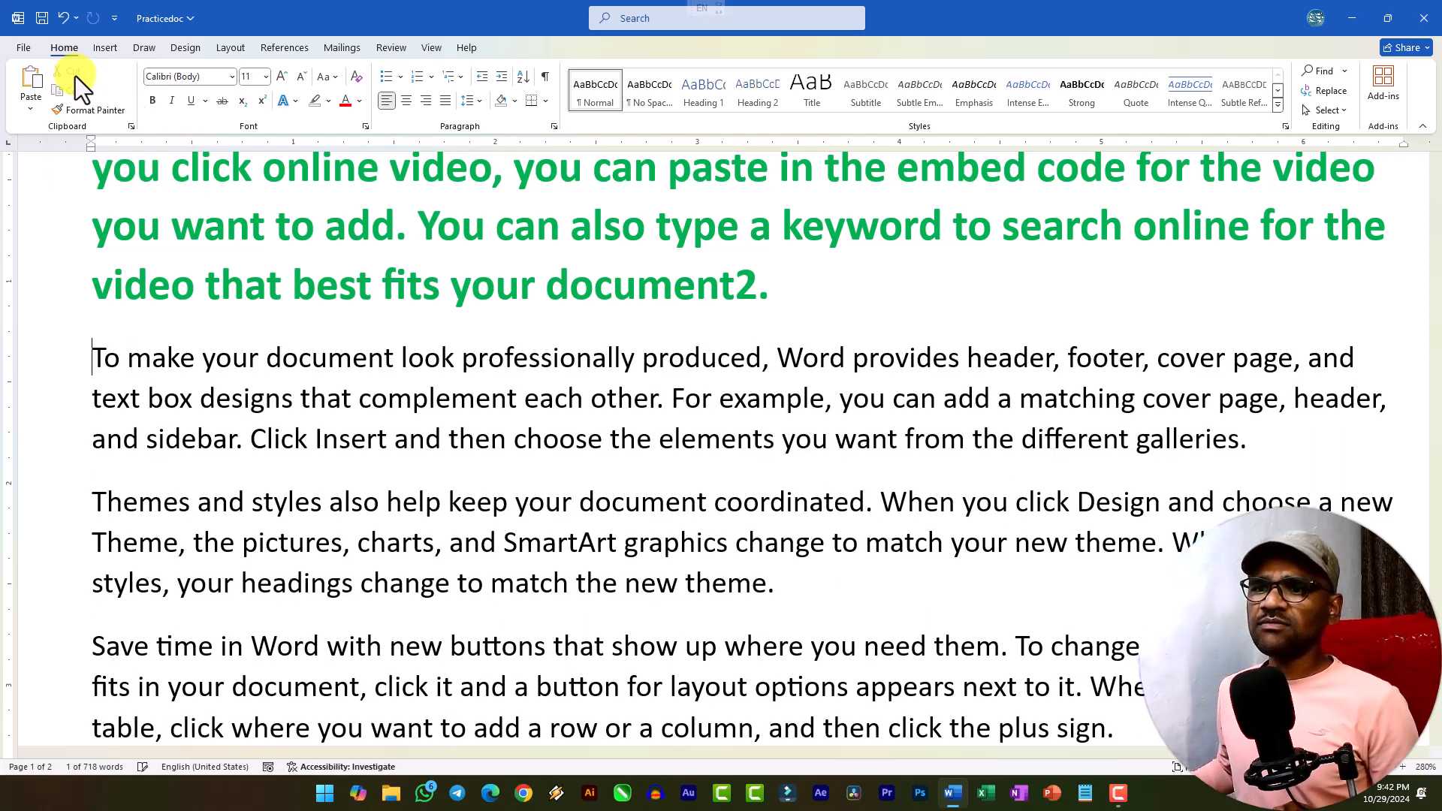
Step: Add a blank line below the "To make your document look professionally produced" paragraph and open the Clipboard pane
{"action": "left_click", "coordinate": [1338, 455]}
{"action": "key", "text": "Return"}
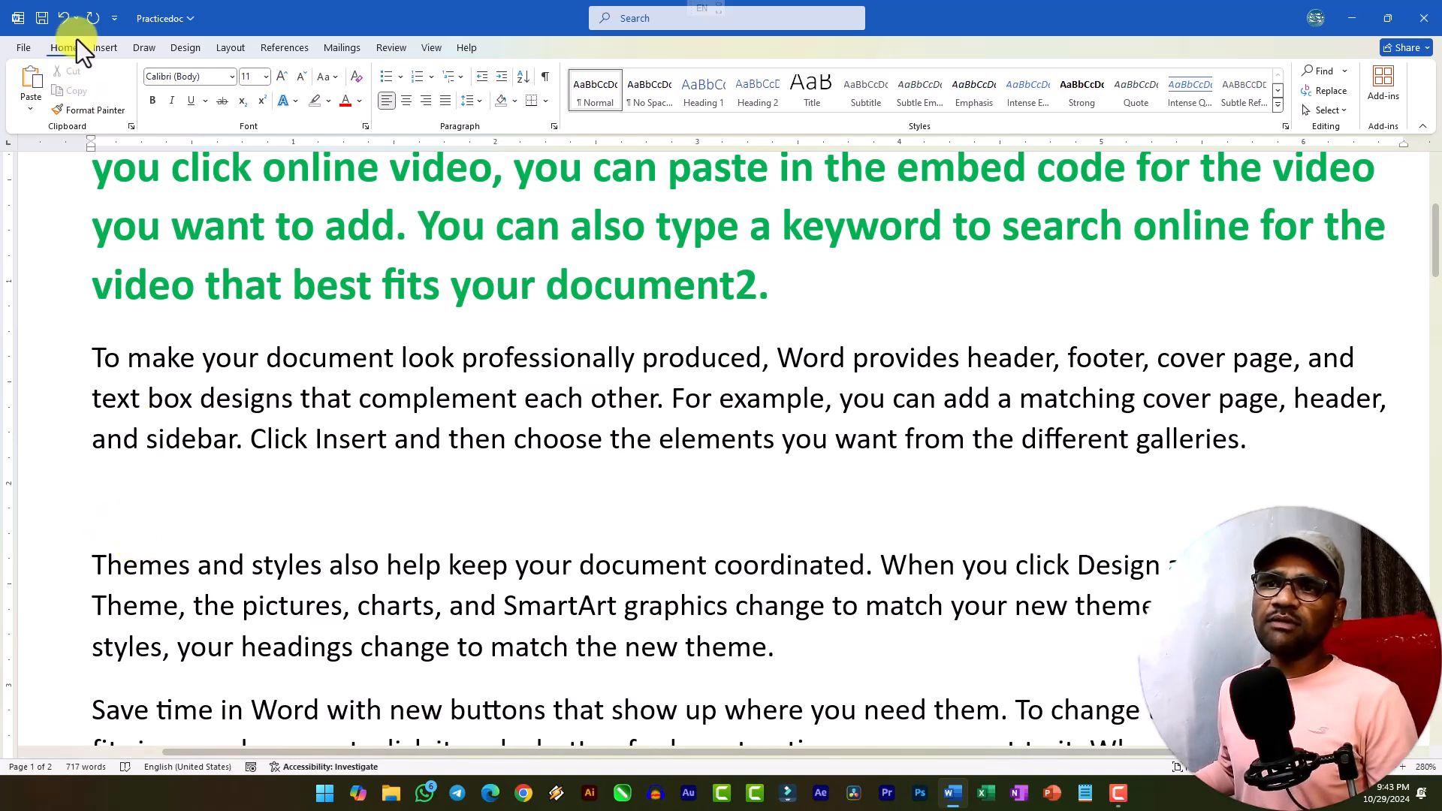
{"action": "left_click", "coordinate": [130, 127]}
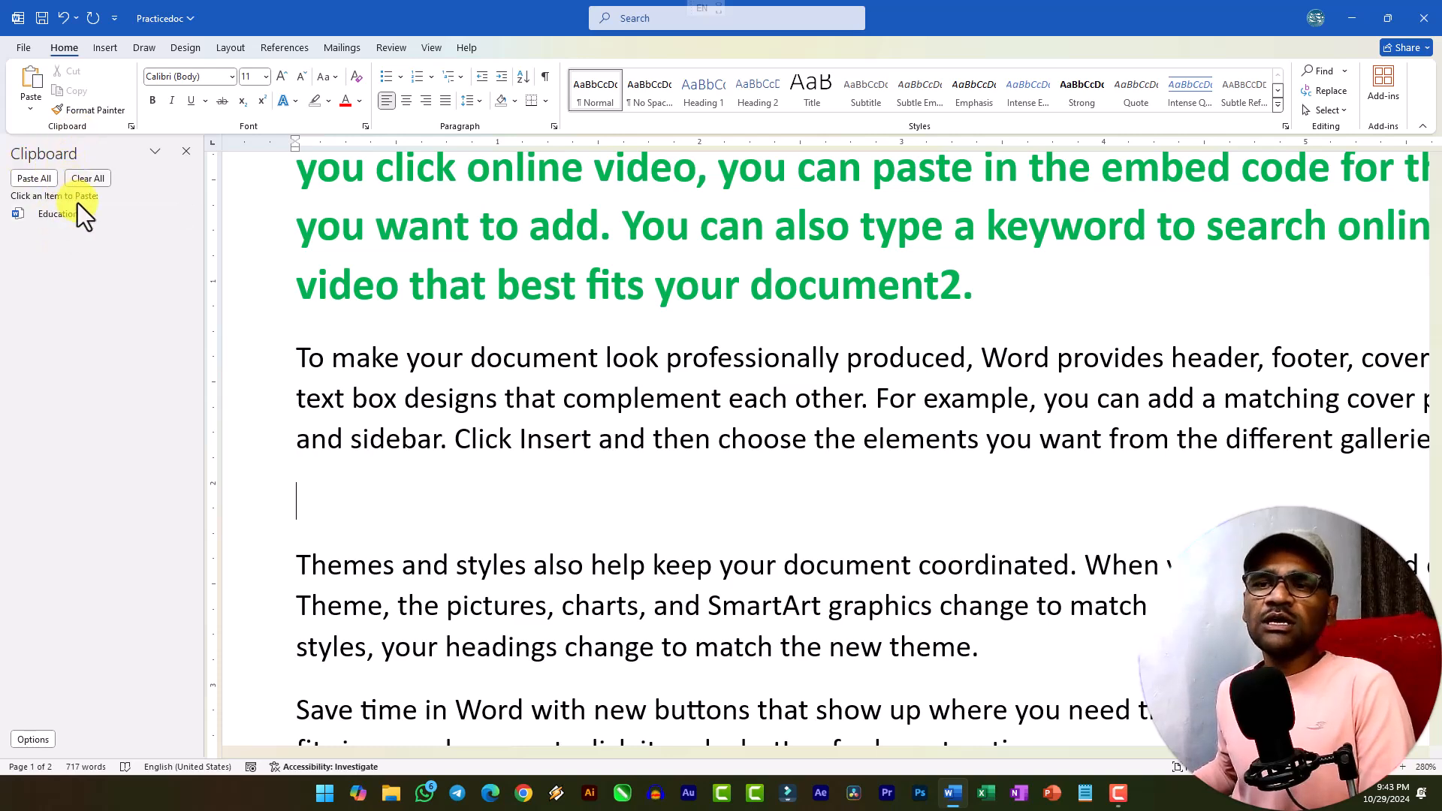
Step: Cut "video that best fits your" from the green paragraph to collect it on the clipboard, and undo the removal
{"action": "left_click_drag", "start_coordinate": [296, 284], "coordinate": [750, 286]}
{"action": "left_click", "coordinate": [68, 70]}
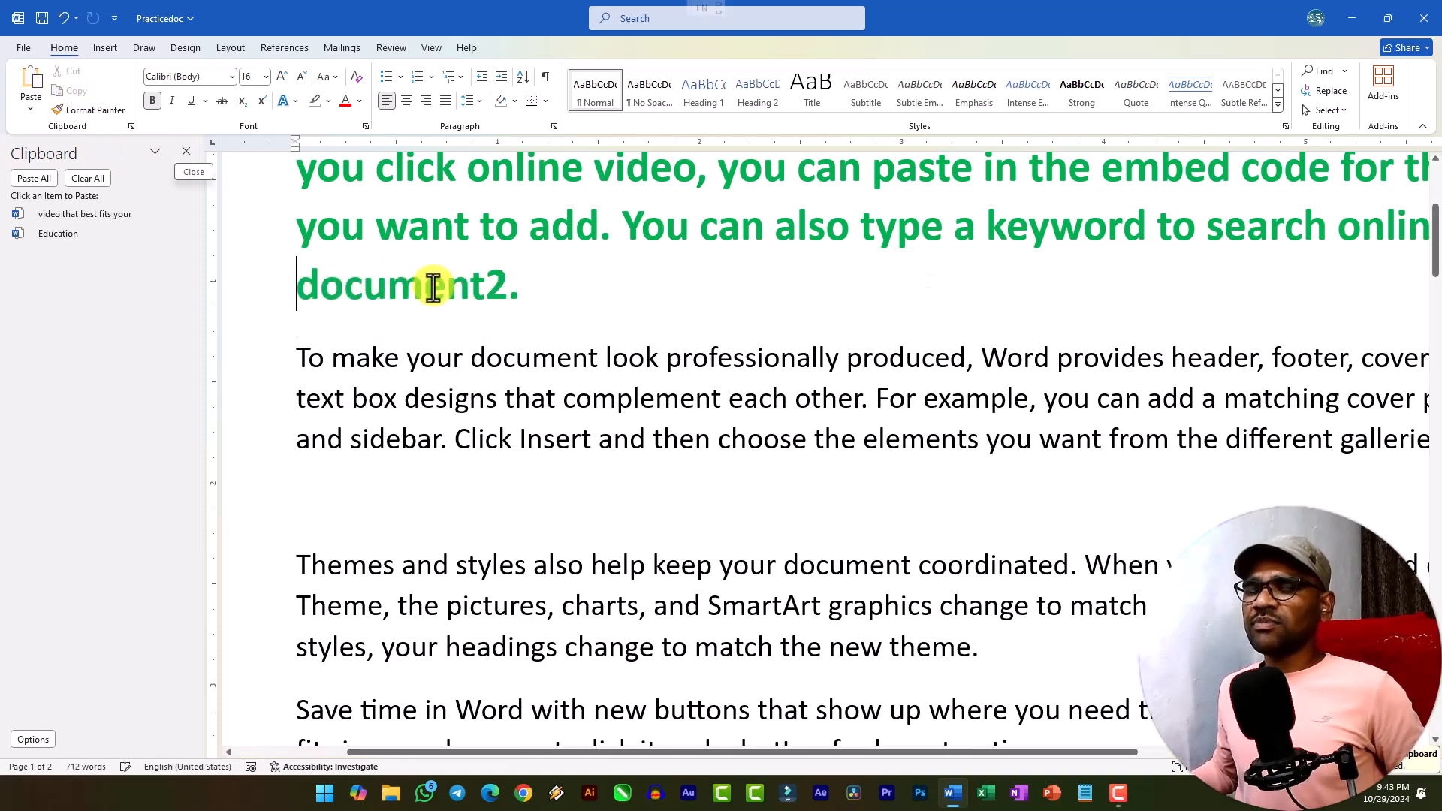
{"action": "key", "text": "ctrl+z"}
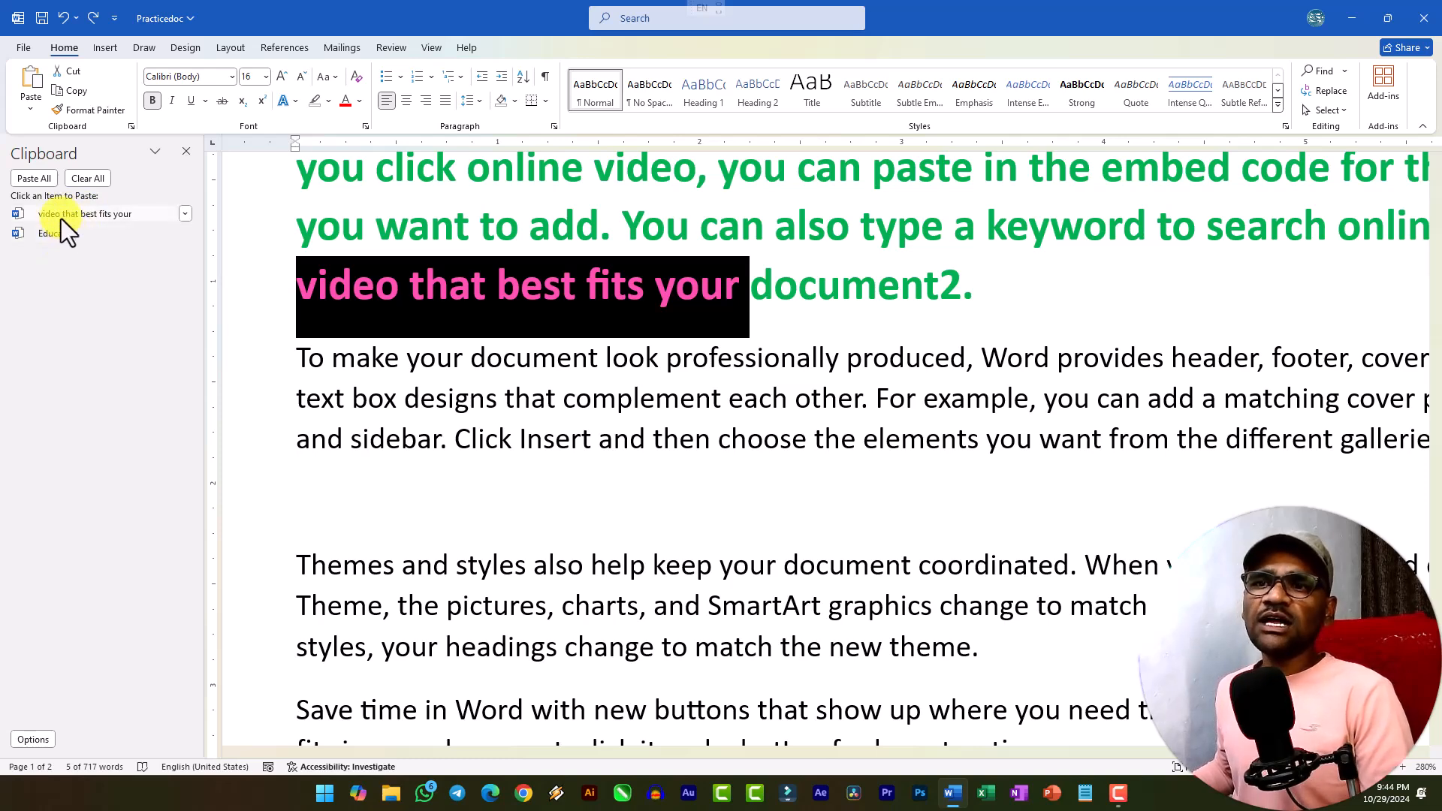
Step: Paste all collected clipboard items on the blank line above the "Themes and styles" paragraph, and undo the last paste
{"action": "left_click", "coordinate": [359, 507]}
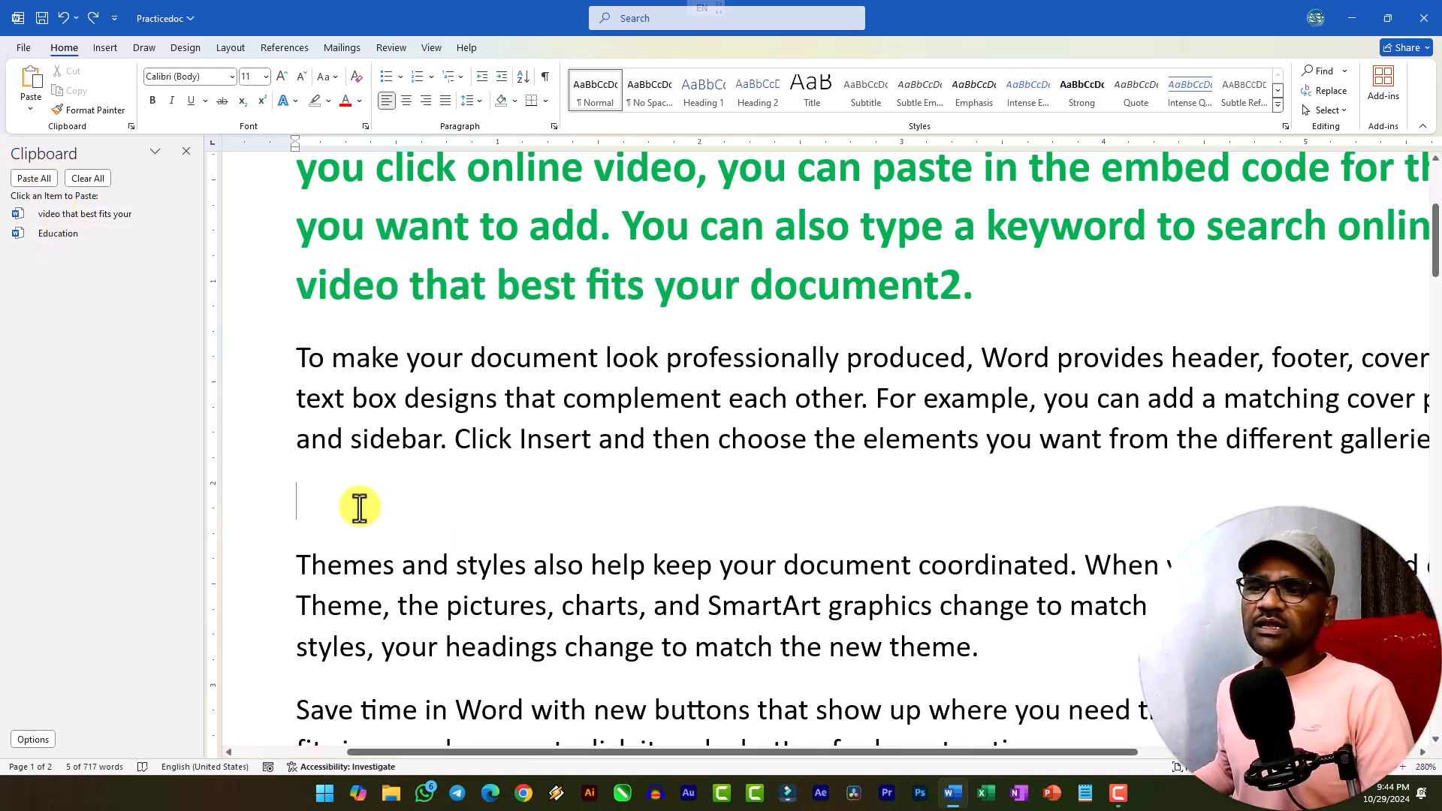
{"action": "left_click", "coordinate": [34, 178]}
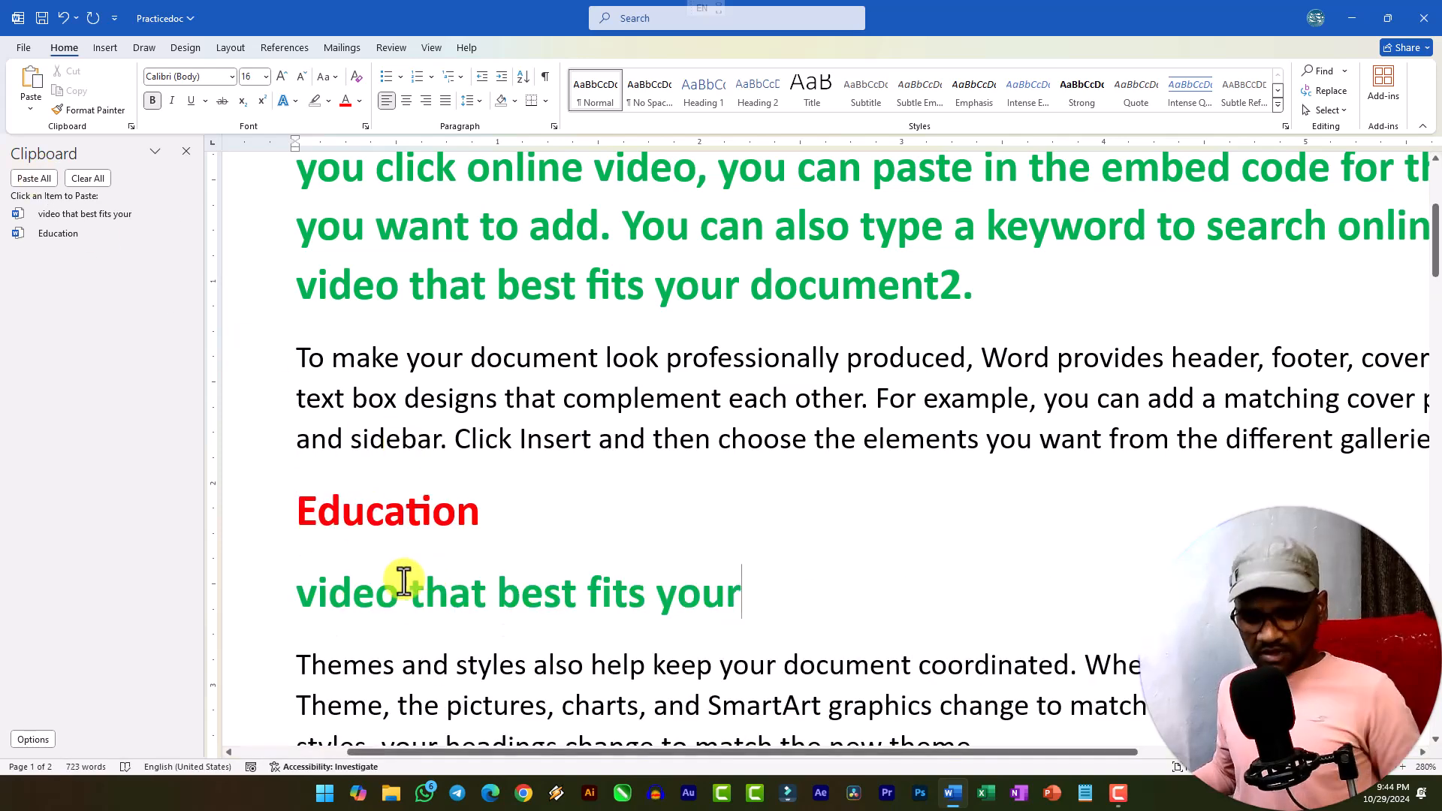
{"action": "key", "text": "ctrl+z"}
Step: Paste "Education", "video that best fits your" and "Education" individually from the collected clipboard items, and remove the leftover blank line
{"action": "left_click", "coordinate": [126, 236]}
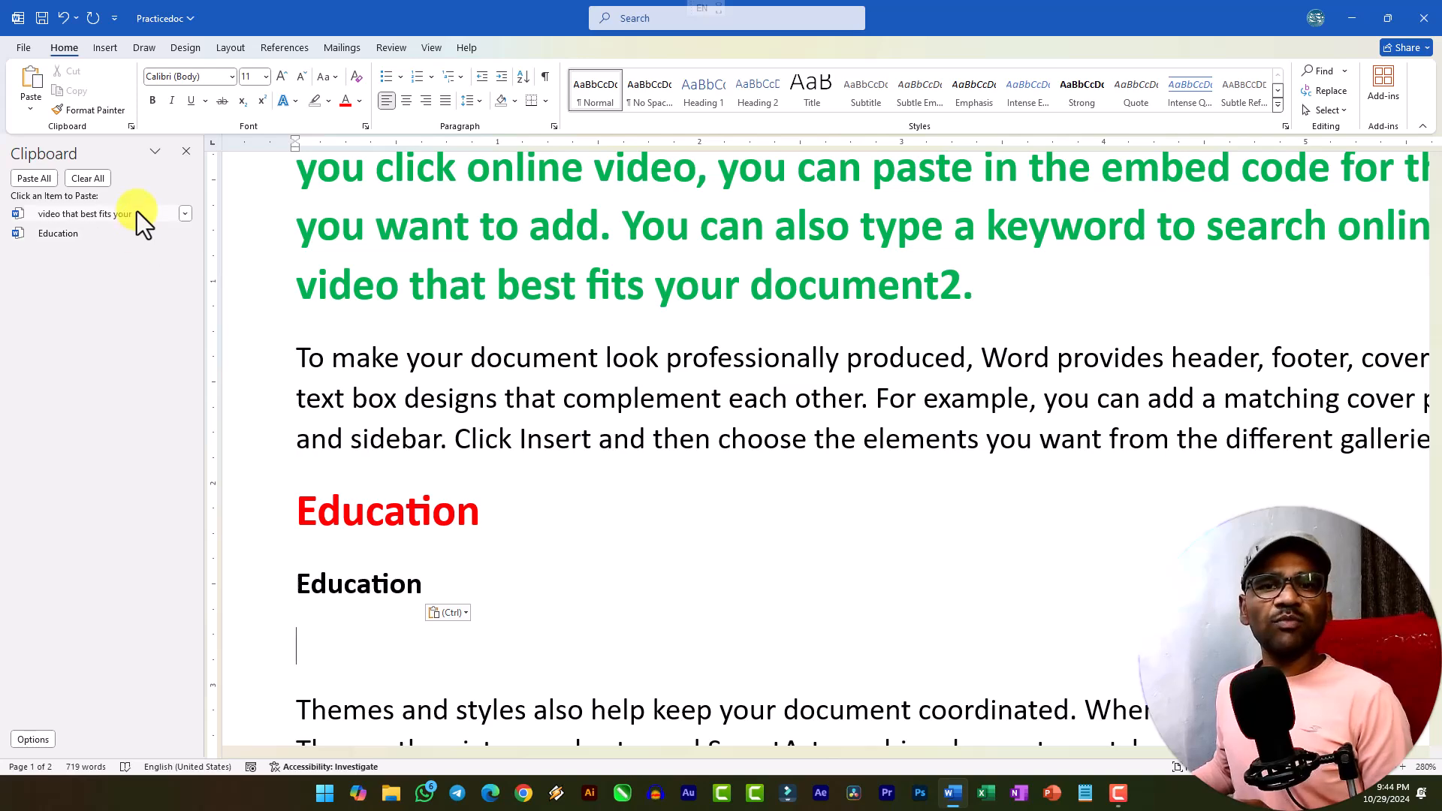
{"action": "left_click", "coordinate": [136, 212]}
{"action": "left_click", "coordinate": [133, 236]}
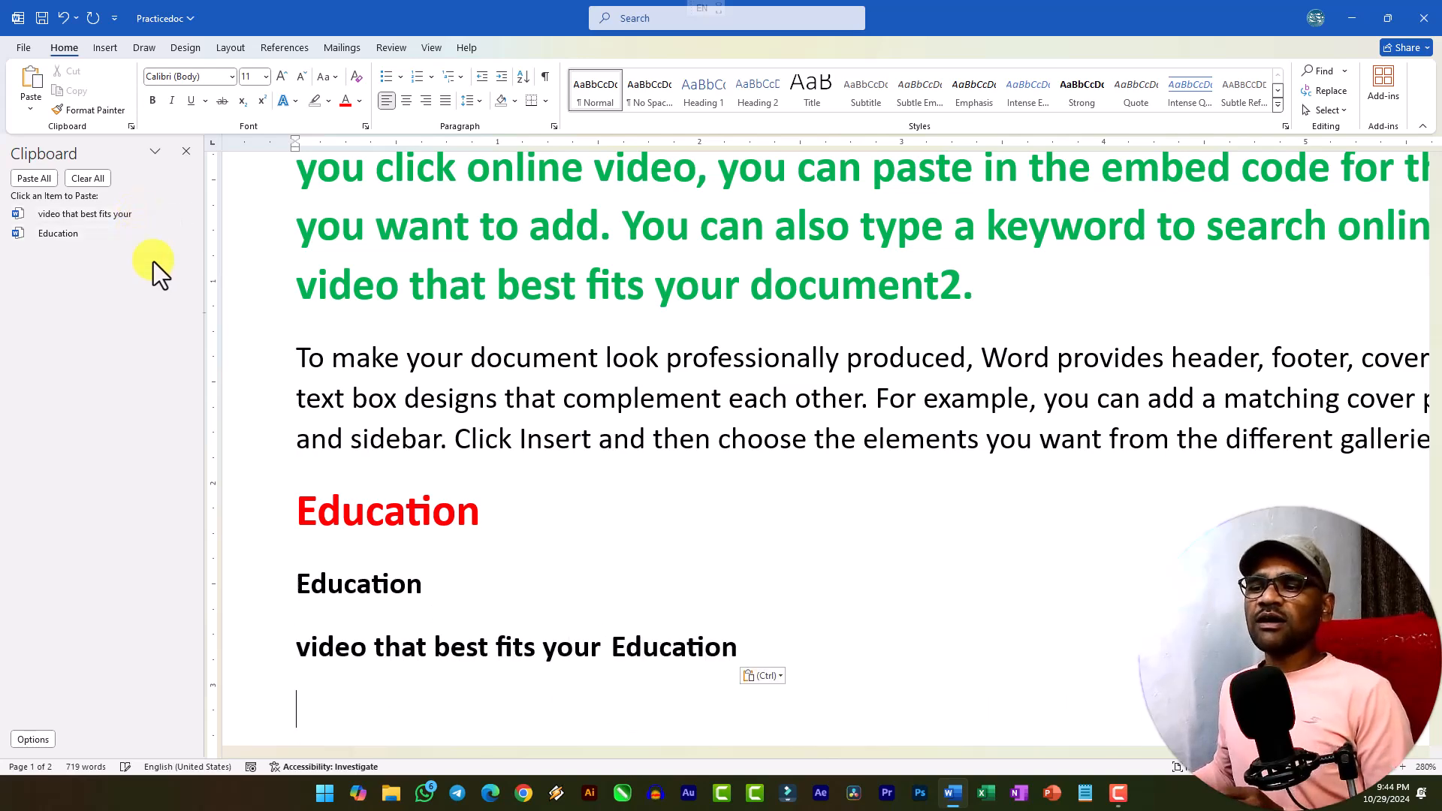
{"action": "scroll", "coordinate": [550, 492], "scroll_direction": "down", "scroll_amount": 3}
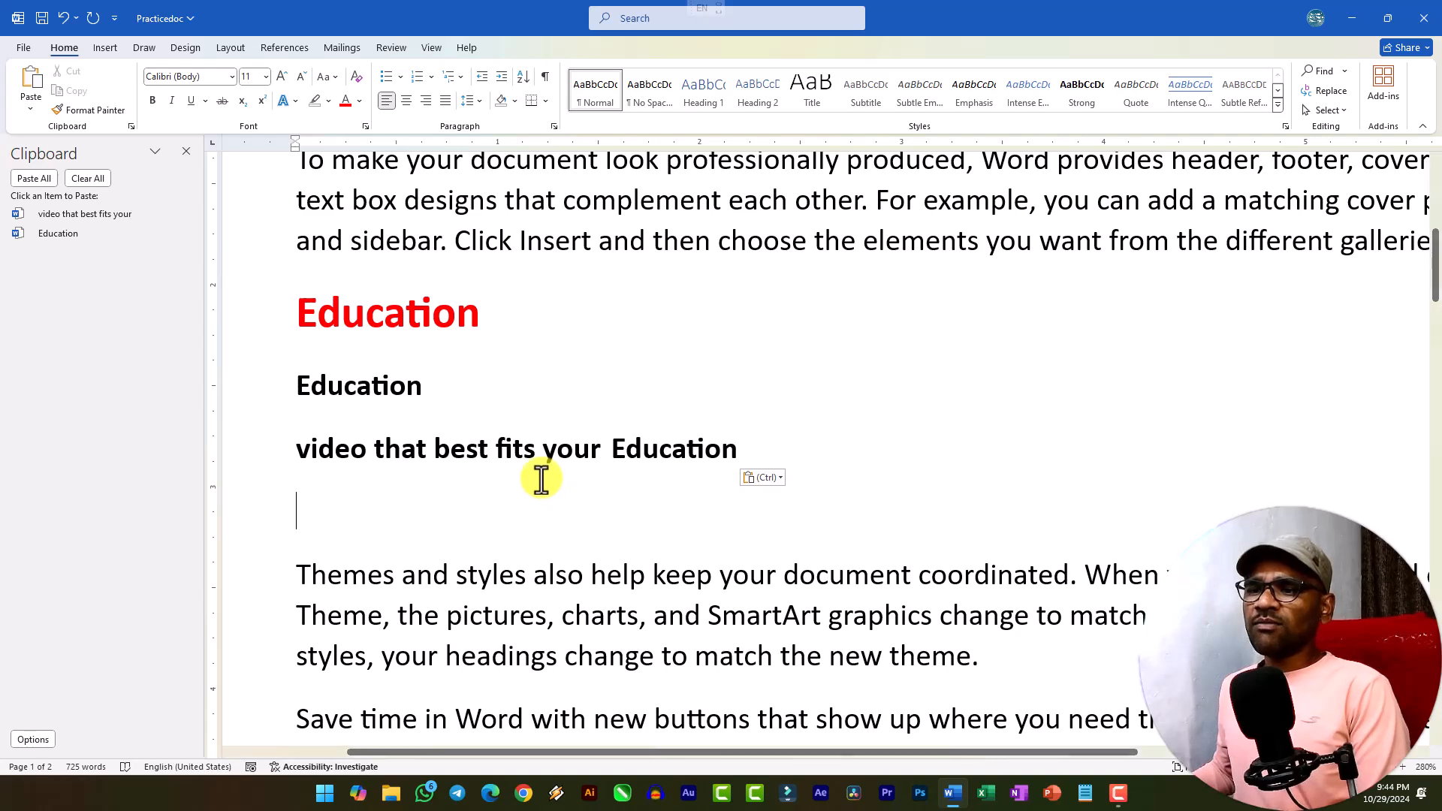
{"action": "key", "text": "F12"}
{"action": "left_click", "coordinate": [868, 486]}
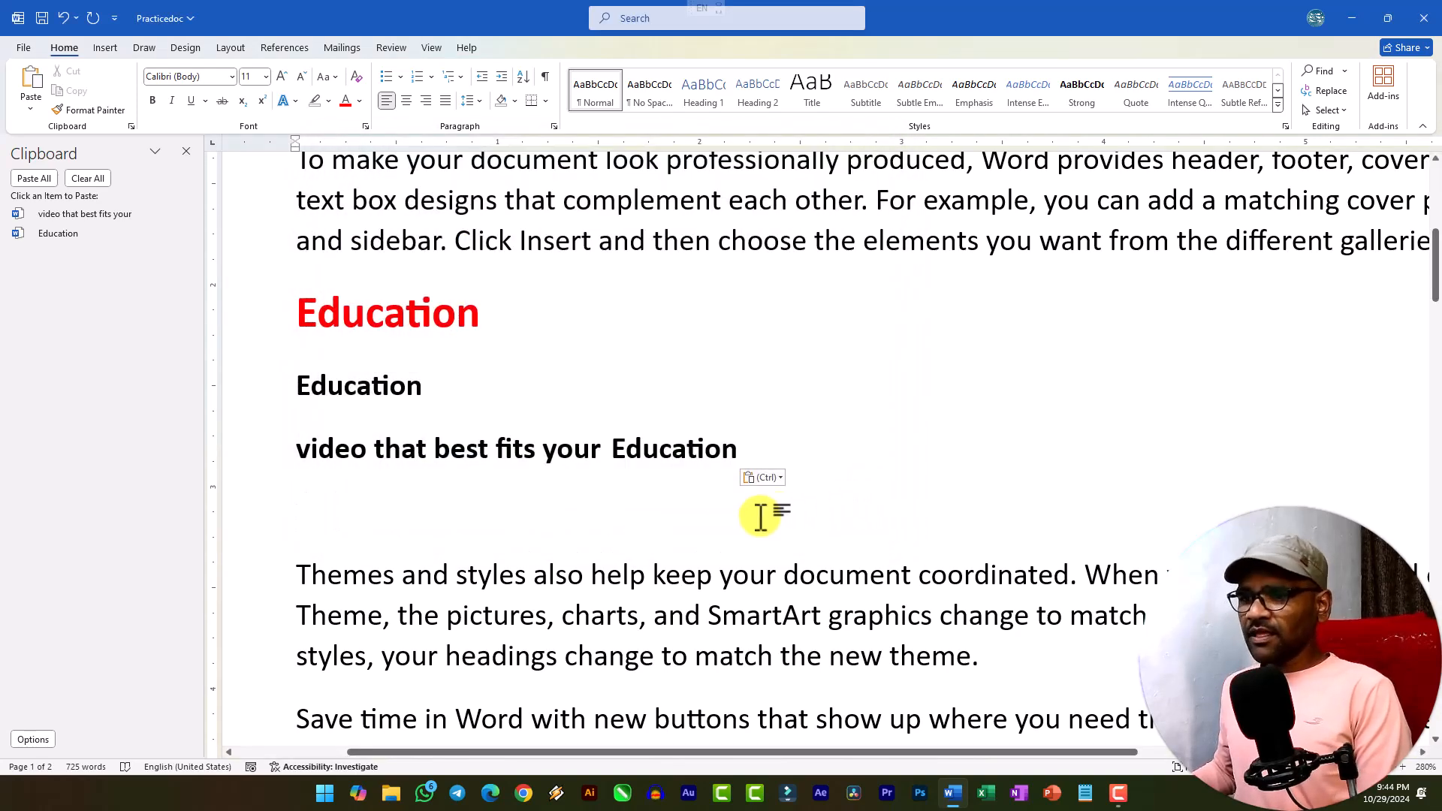
{"action": "key", "text": "Delete"}
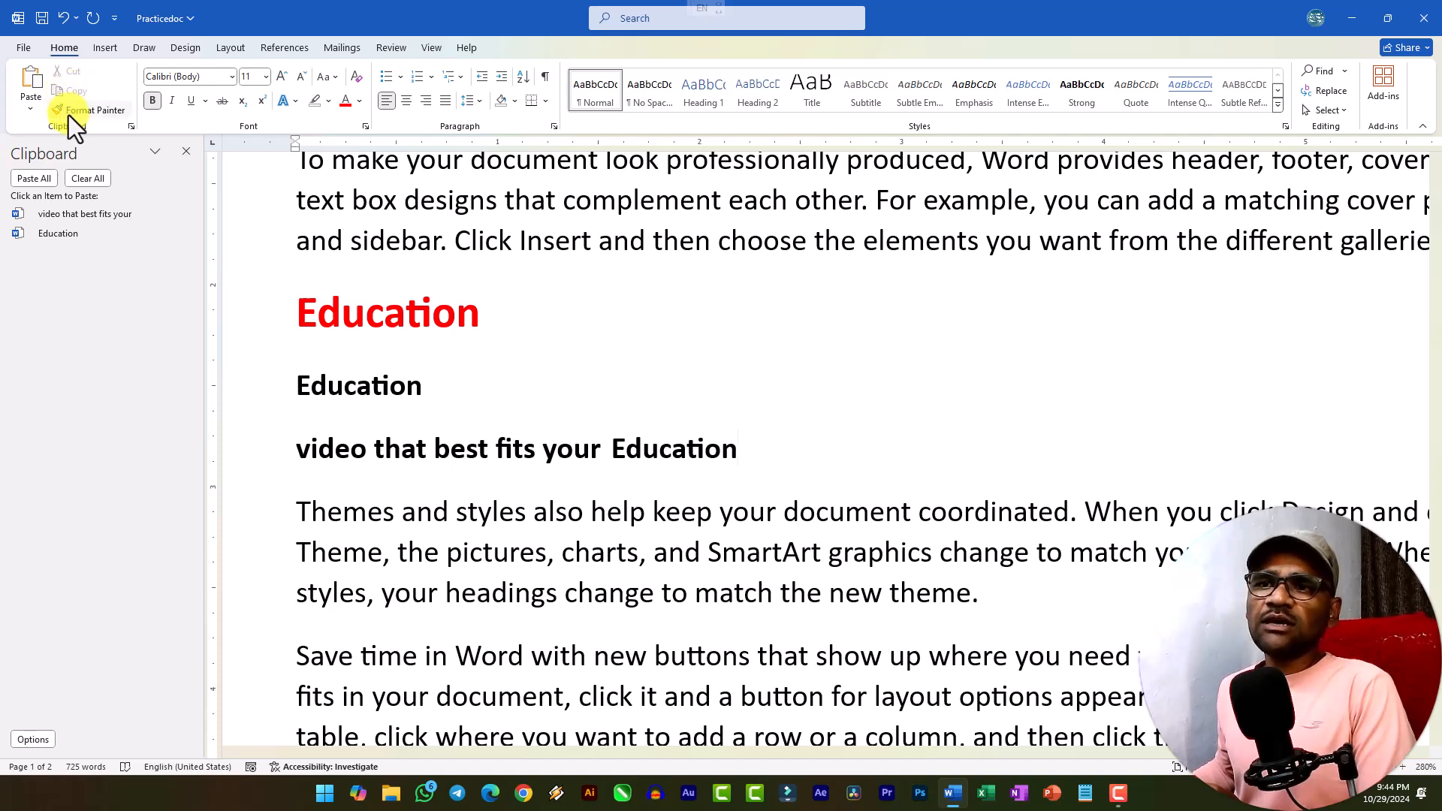
Step: Add a plain "Education" line directly below the "Themes and styles" paragraph
{"action": "scroll", "coordinate": [675, 483], "scroll_direction": "down", "scroll_amount": 2}
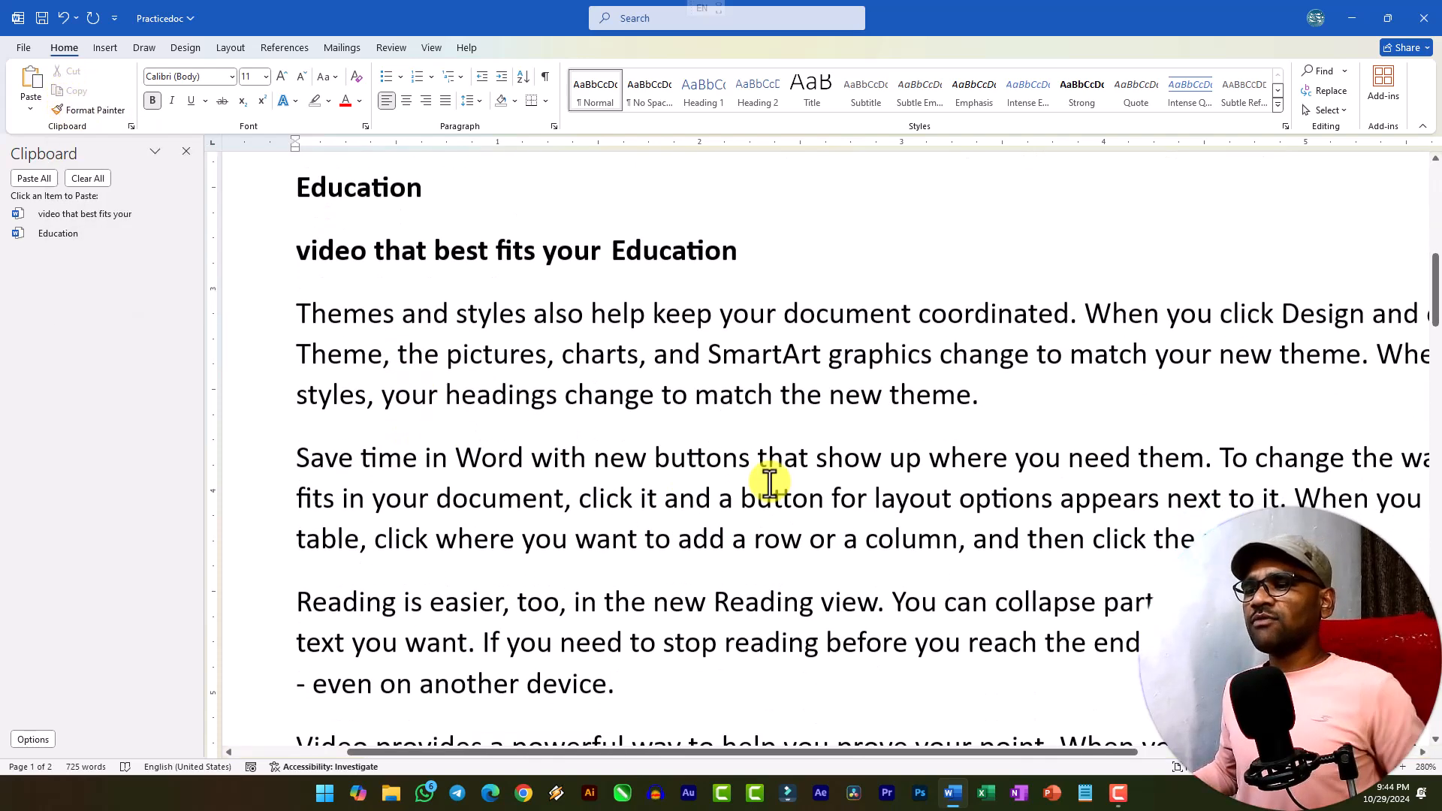
{"action": "left_click", "coordinate": [1037, 406]}
{"action": "key", "text": "Return"}
{"action": "key", "text": "ctrl+v"}
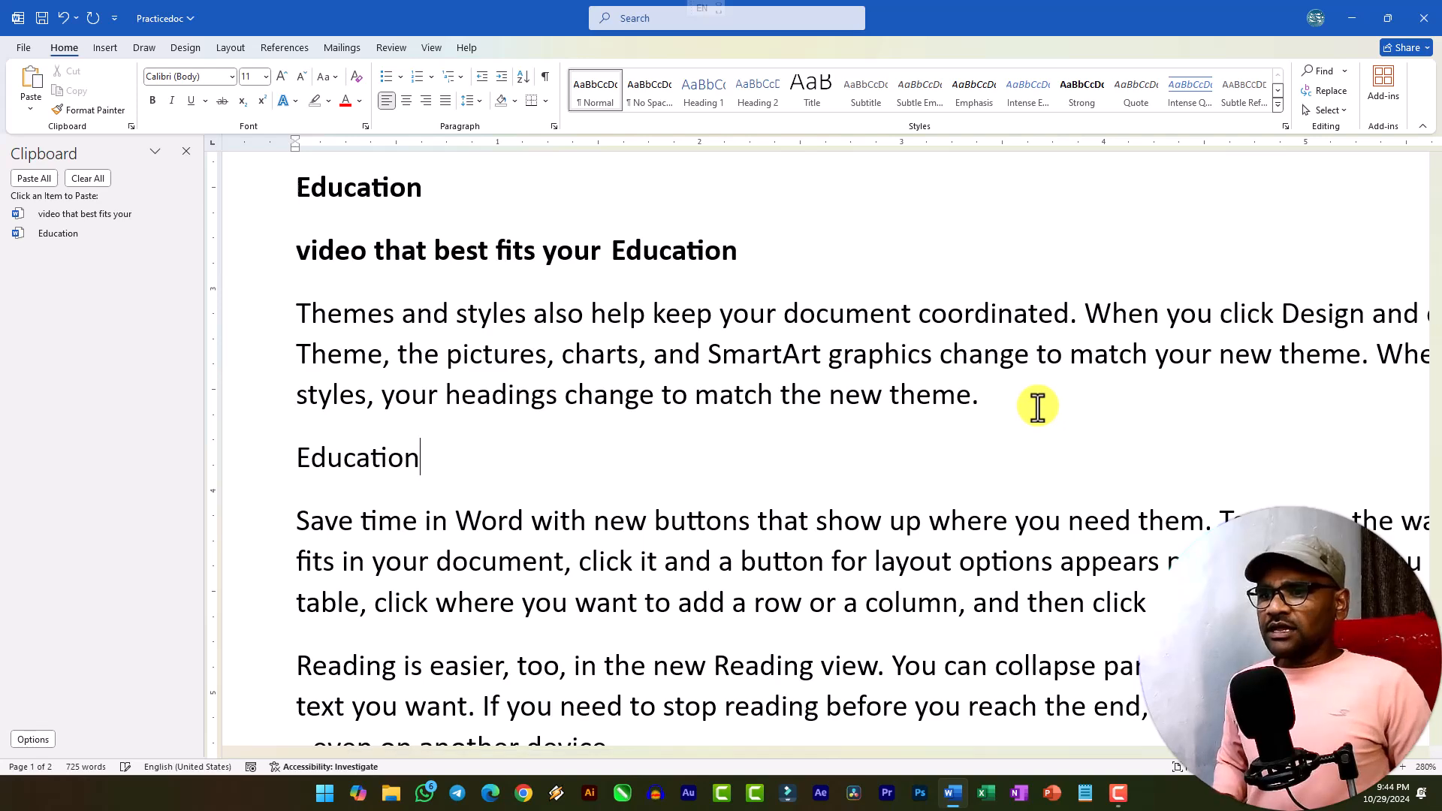
Step: Copy the red "Education" heading's formatting onto the black "Education" line directly beneath it with Format Painter
{"action": "scroll", "coordinate": [999, 413], "scroll_direction": "up", "scroll_amount": 2}
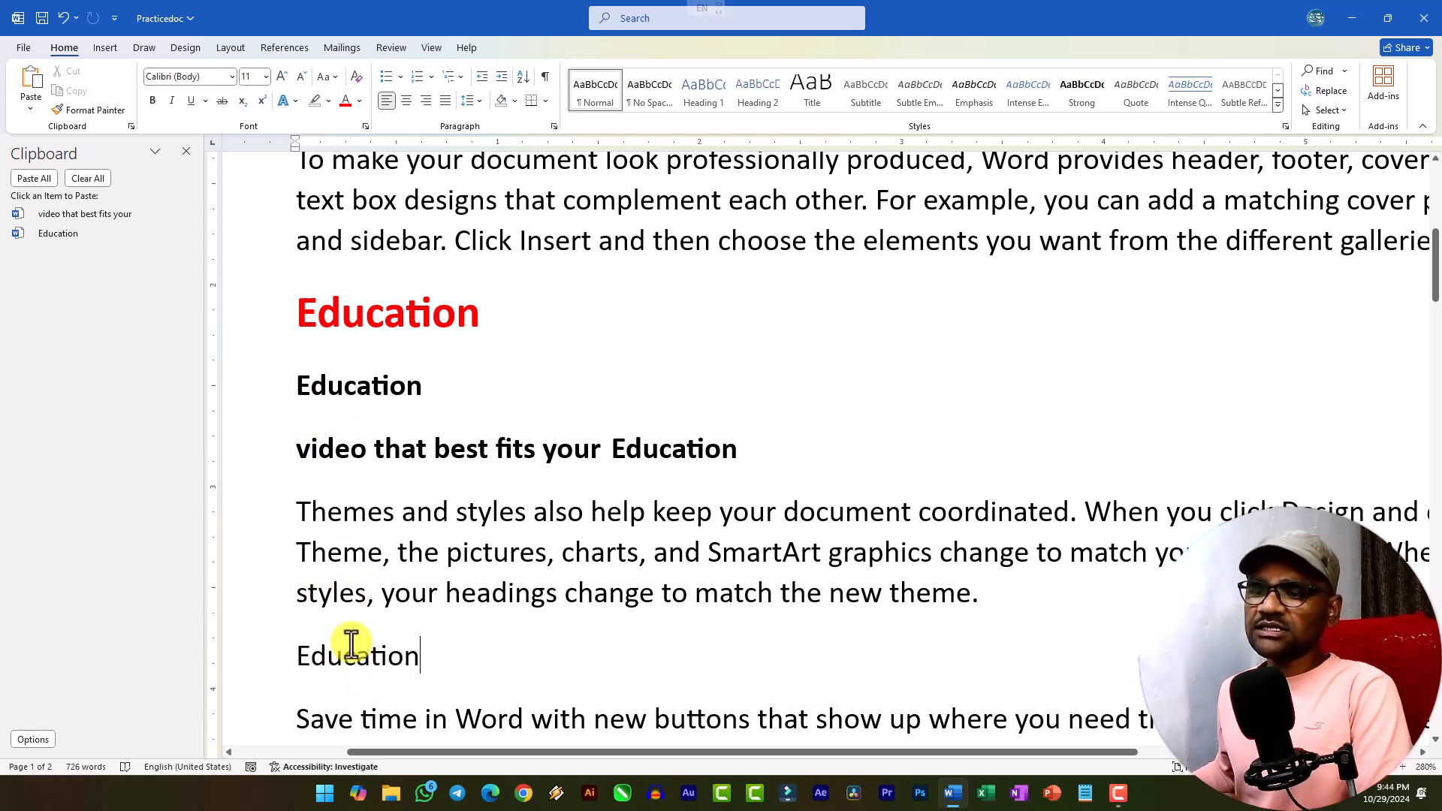
{"action": "mouse_move", "coordinate": [298, 312]}
{"action": "left_mouse_down"}
{"action": "mouse_move", "coordinate": [477, 312]}
{"action": "mouse_move", "coordinate": [294, 312]}
{"action": "left_mouse_up"}
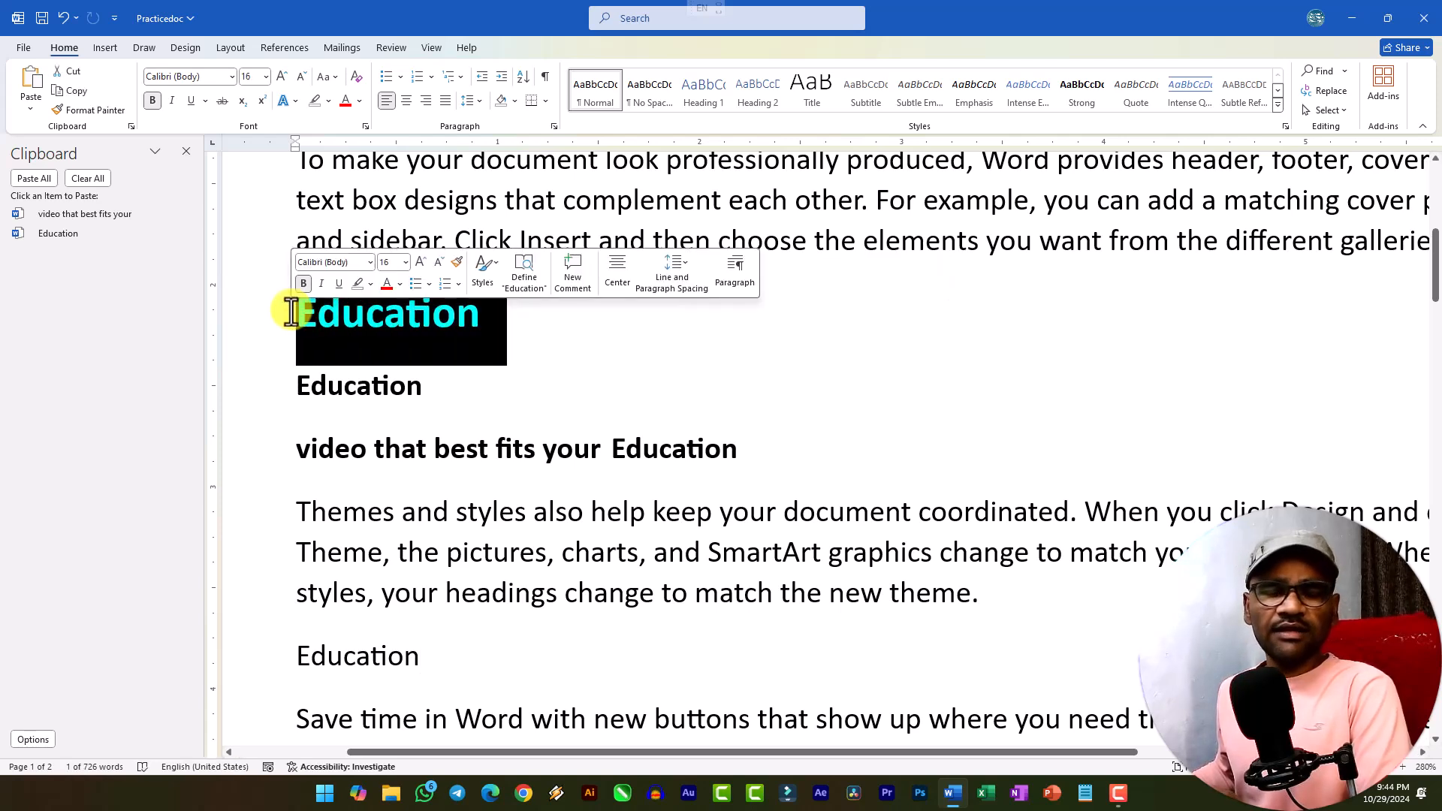
{"action": "left_click", "coordinate": [80, 111]}
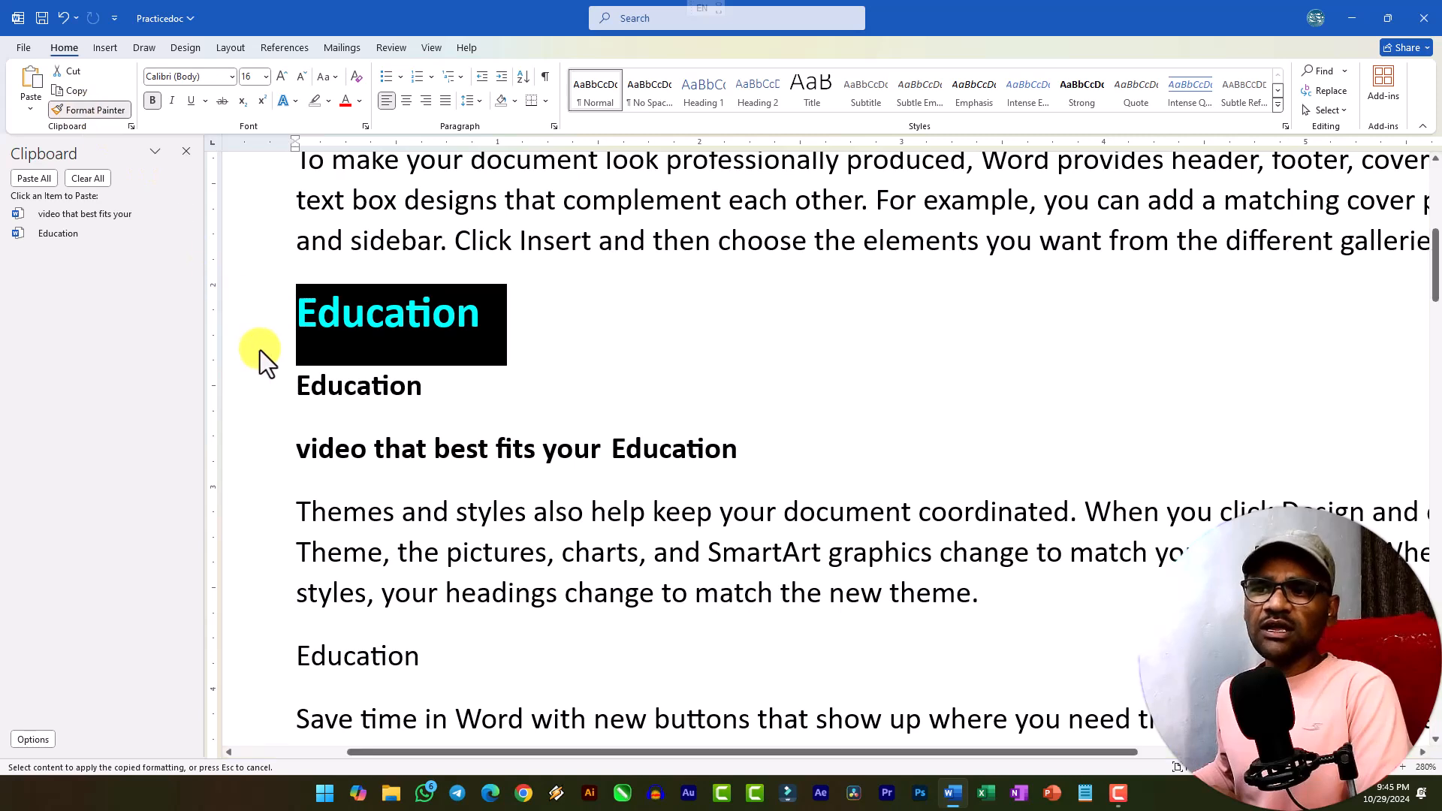
{"action": "left_click_drag", "start_coordinate": [296, 388], "coordinate": [422, 393]}
{"action": "left_click", "coordinate": [340, 387]}
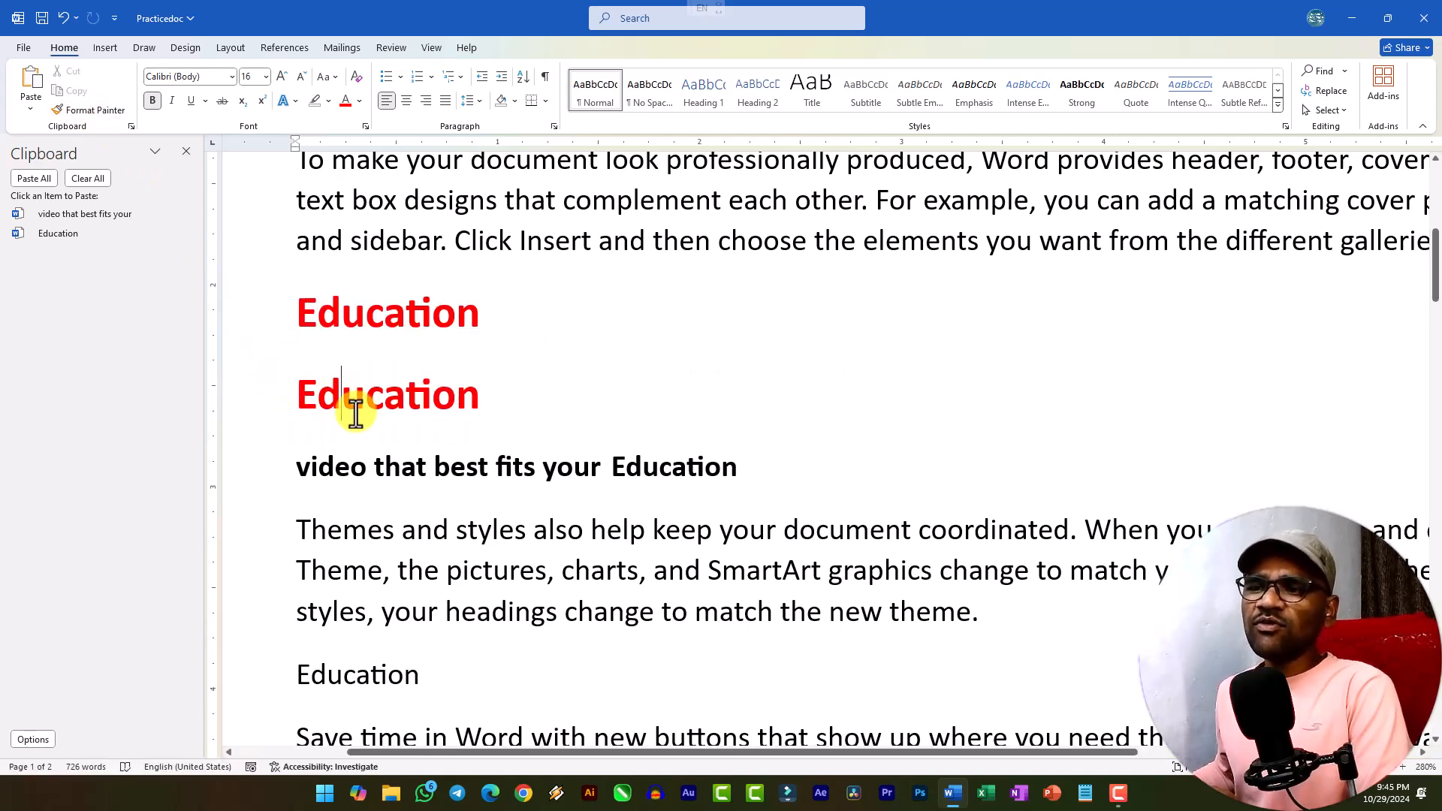
Step: Copy the second red "Education" line's formatting onto the plain "Education" line below the "Themes and styles" paragraph with Format Painter
{"action": "left_click", "coordinate": [310, 398]}
{"action": "left_click_drag", "start_coordinate": [310, 399], "coordinate": [483, 386]}
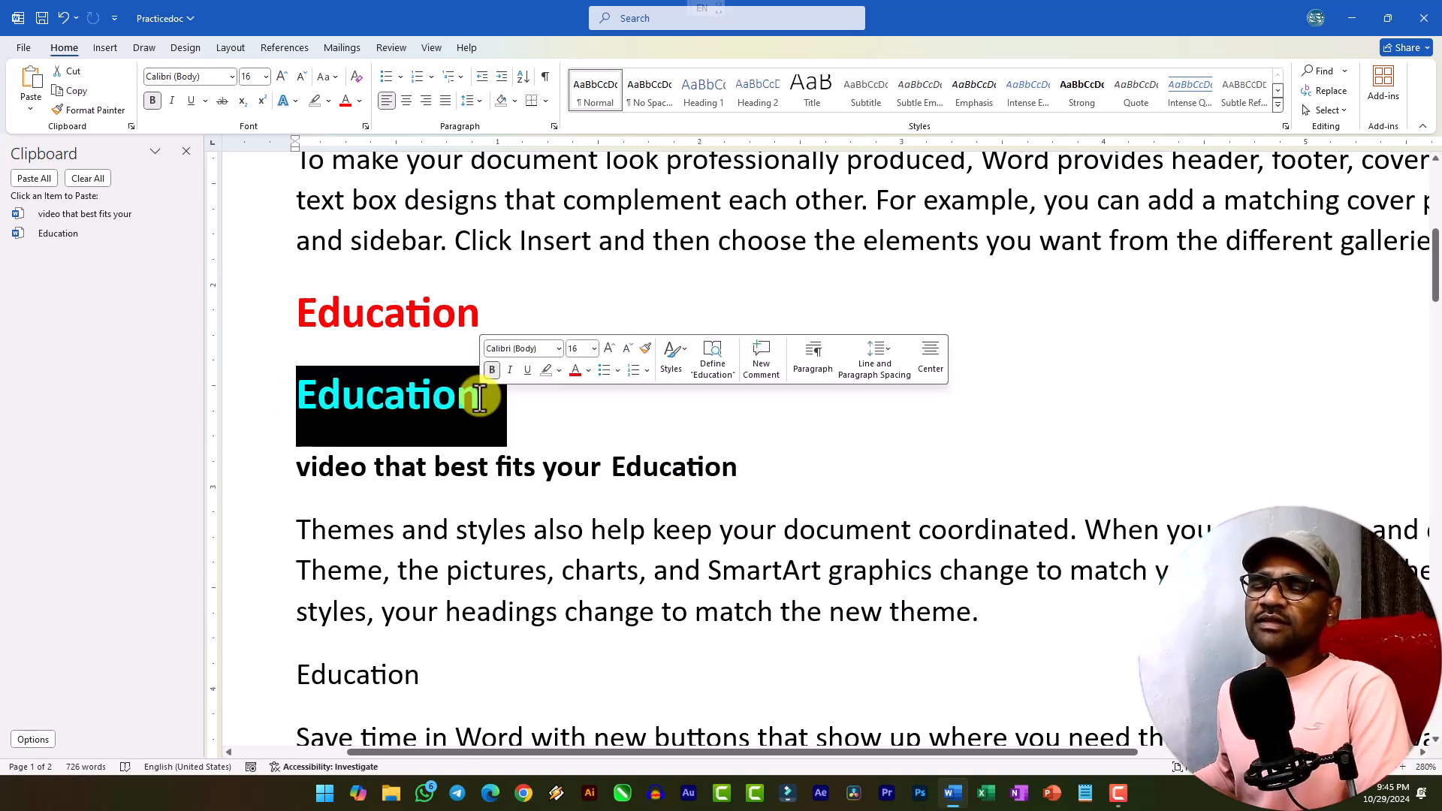
{"action": "left_click", "coordinate": [92, 111]}
{"action": "scroll", "coordinate": [290, 438], "scroll_direction": "down", "scroll_amount": 2}
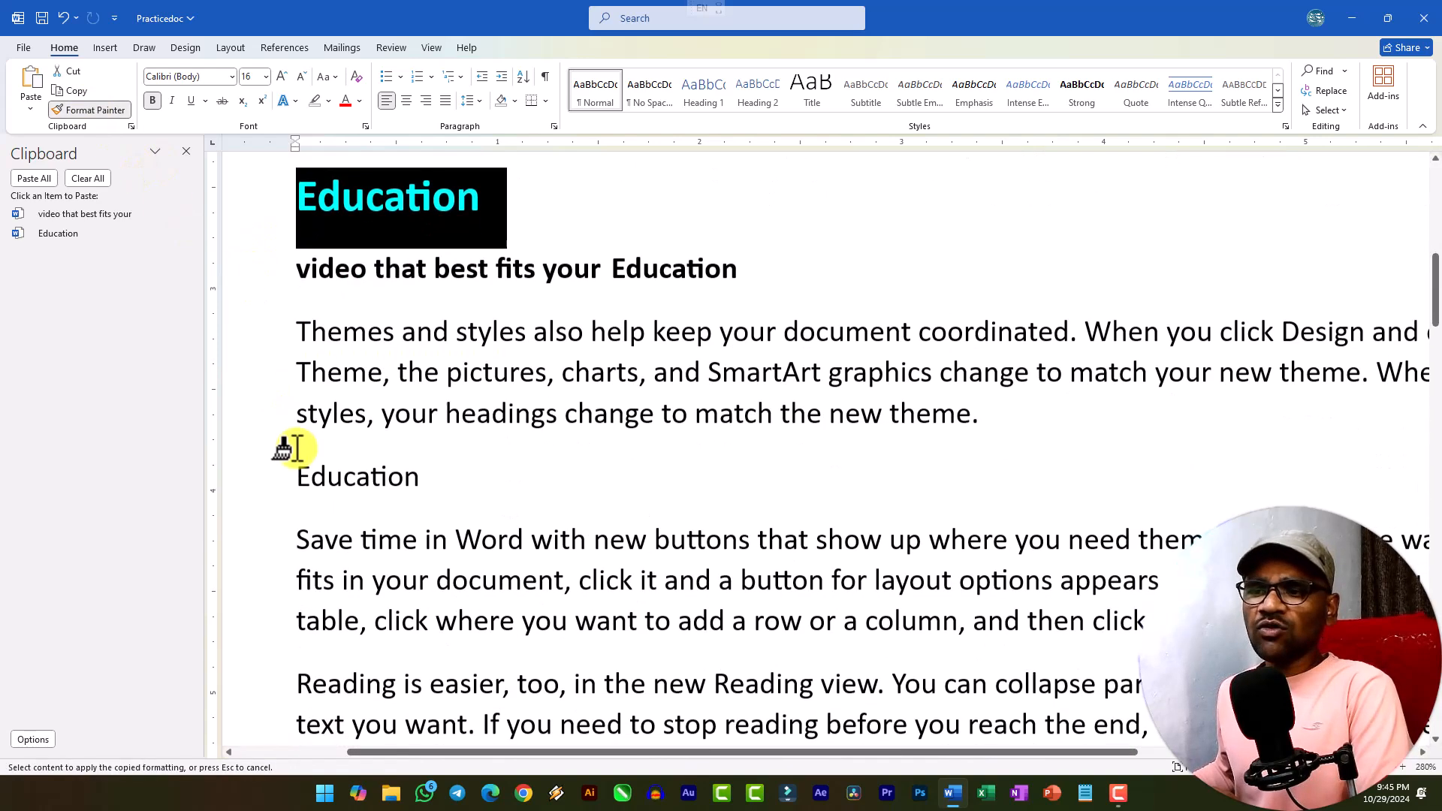
{"action": "left_click_drag", "start_coordinate": [296, 478], "coordinate": [439, 478]}
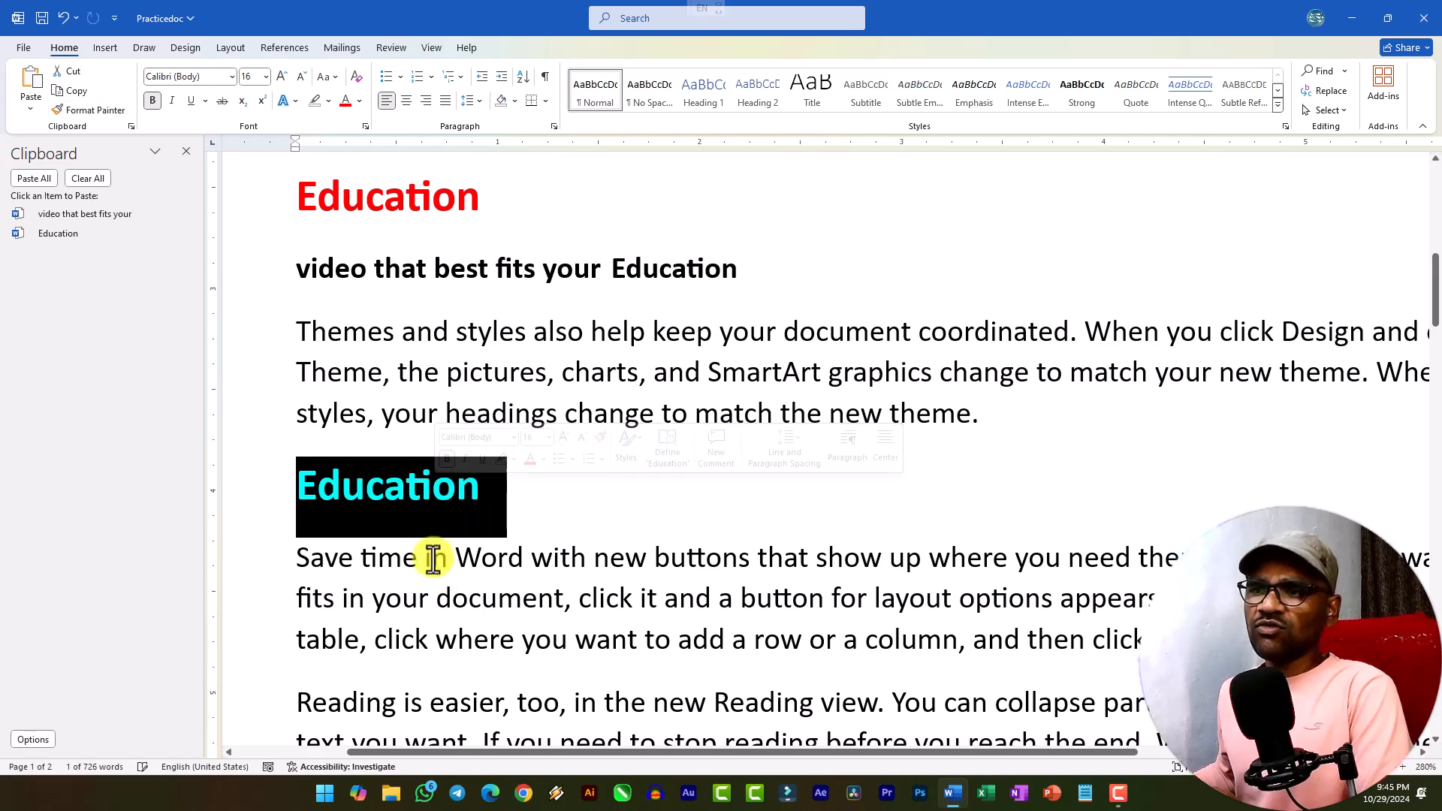
{"action": "left_click", "coordinate": [427, 513]}
Step: Copy the green formatting of the word "video" onto the two consecutive red "Education" lines with Format Painter
{"action": "scroll", "coordinate": [369, 416], "scroll_direction": "up", "scroll_amount": 2}
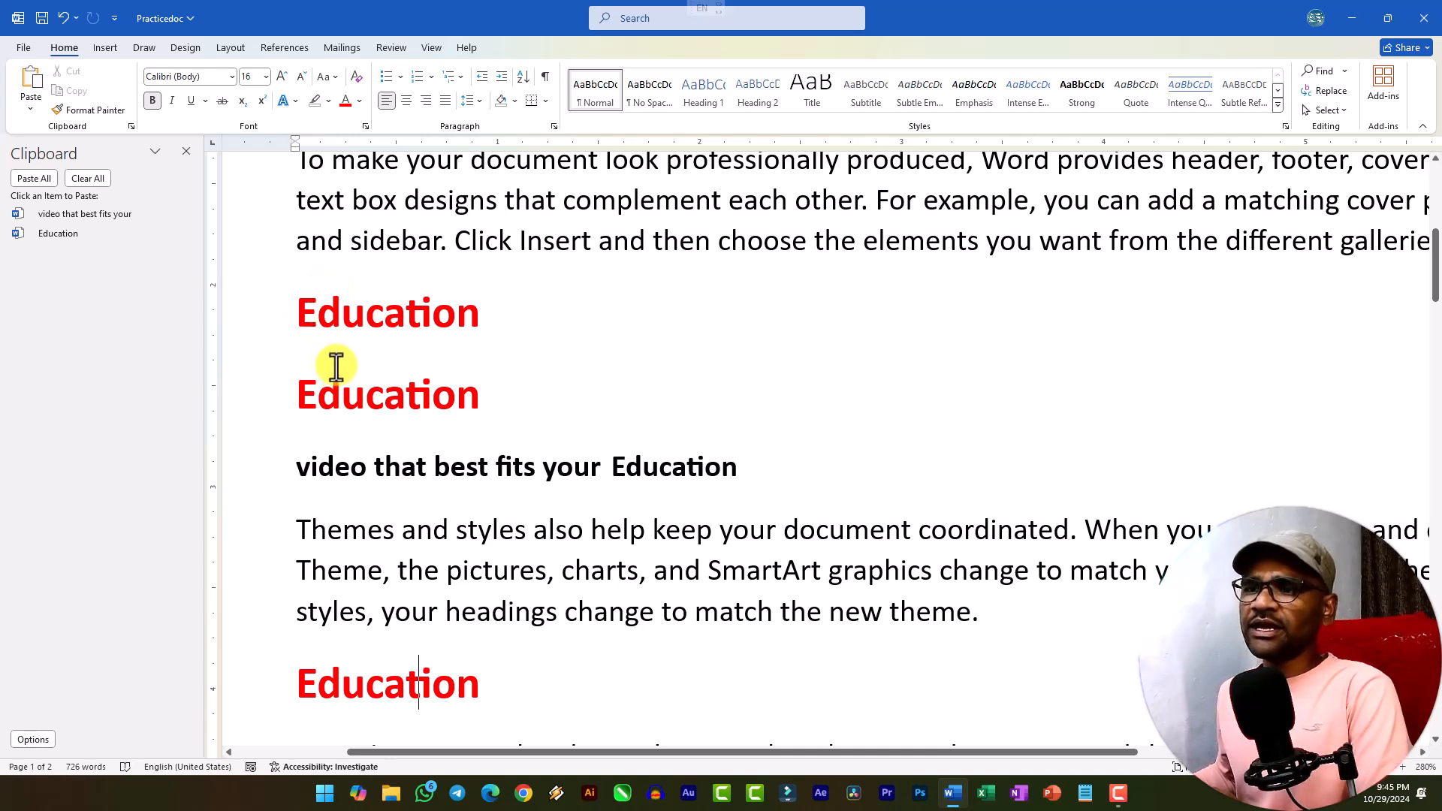
{"action": "left_click", "coordinate": [83, 117]}
{"action": "scroll", "coordinate": [309, 312], "scroll_direction": "up", "scroll_amount": 1}
{"action": "left_click_drag", "start_coordinate": [290, 248], "coordinate": [397, 197]}
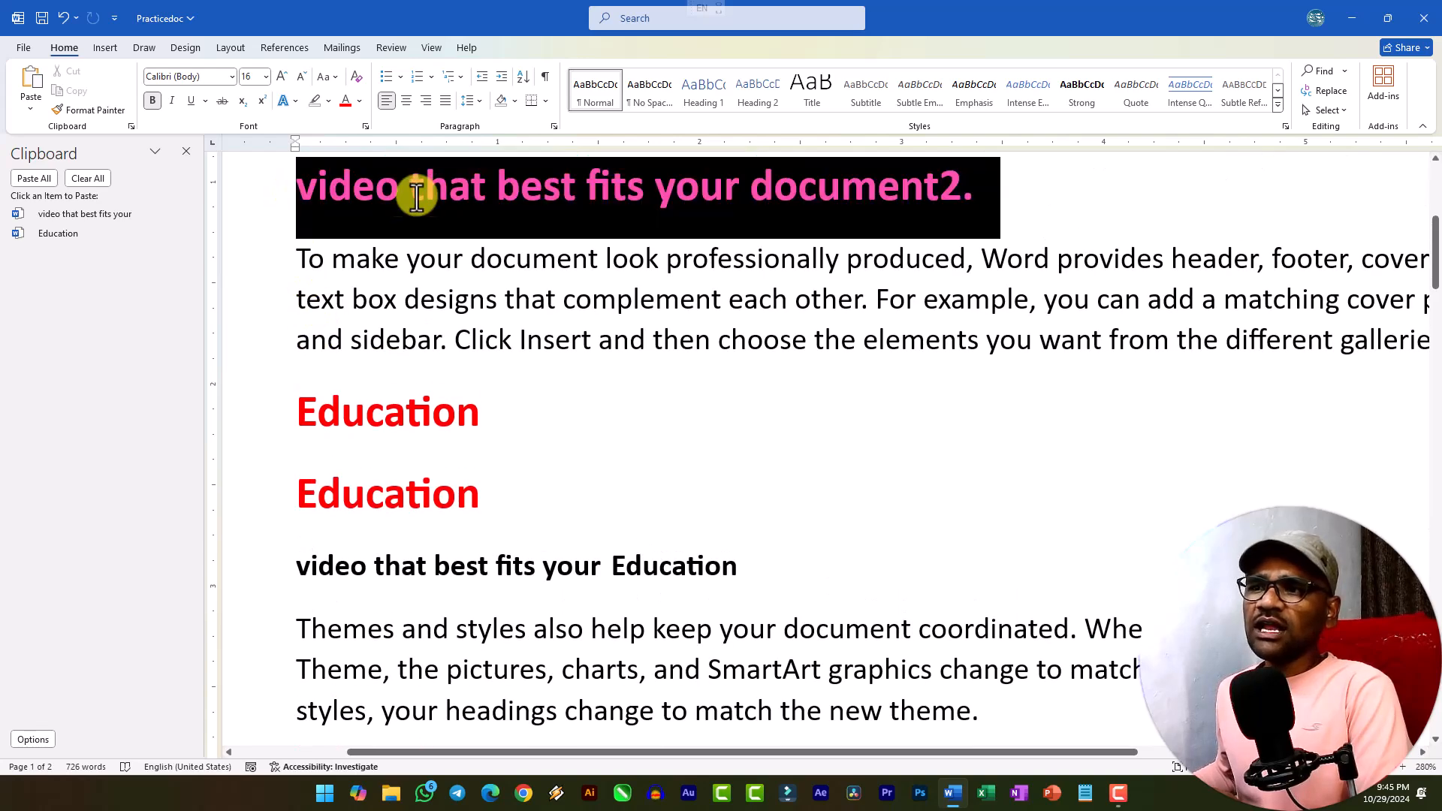
{"action": "left_click", "coordinate": [452, 199]}
{"action": "left_click_drag", "start_coordinate": [303, 201], "coordinate": [404, 200]}
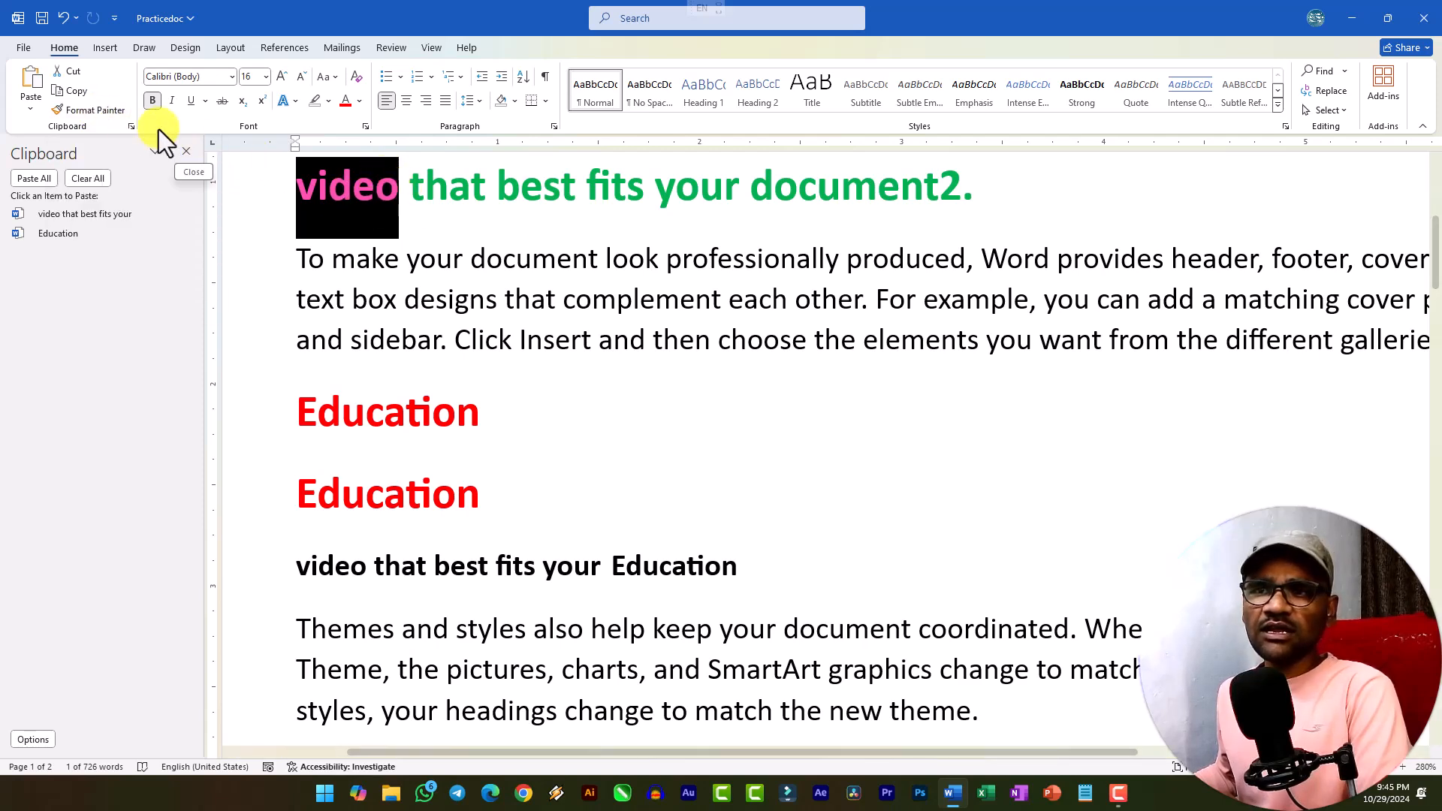
{"action": "left_click", "coordinate": [111, 112]}
{"action": "mouse_move", "coordinate": [303, 421]}
{"action": "left_mouse_down"}
{"action": "mouse_move", "coordinate": [493, 476]}
{"action": "mouse_move", "coordinate": [525, 547]}
{"action": "left_mouse_up"}
{"action": "left_click", "coordinate": [506, 499]}
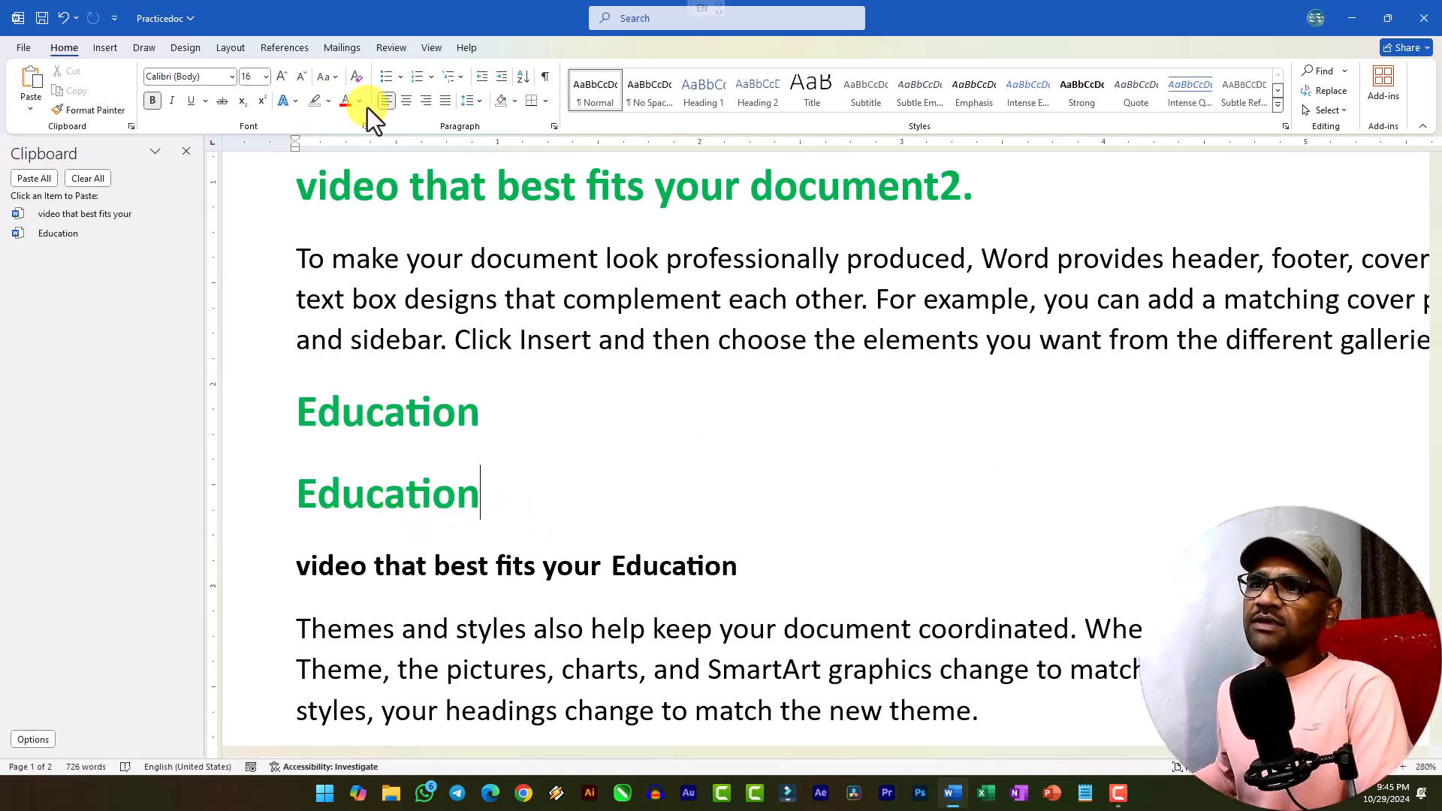
Step: Go to the plain "Video provides a powerful way" paragraph further down the document and close the Clipboard pane
{"action": "scroll", "coordinate": [481, 286], "scroll_direction": "up", "scroll_amount": 3}
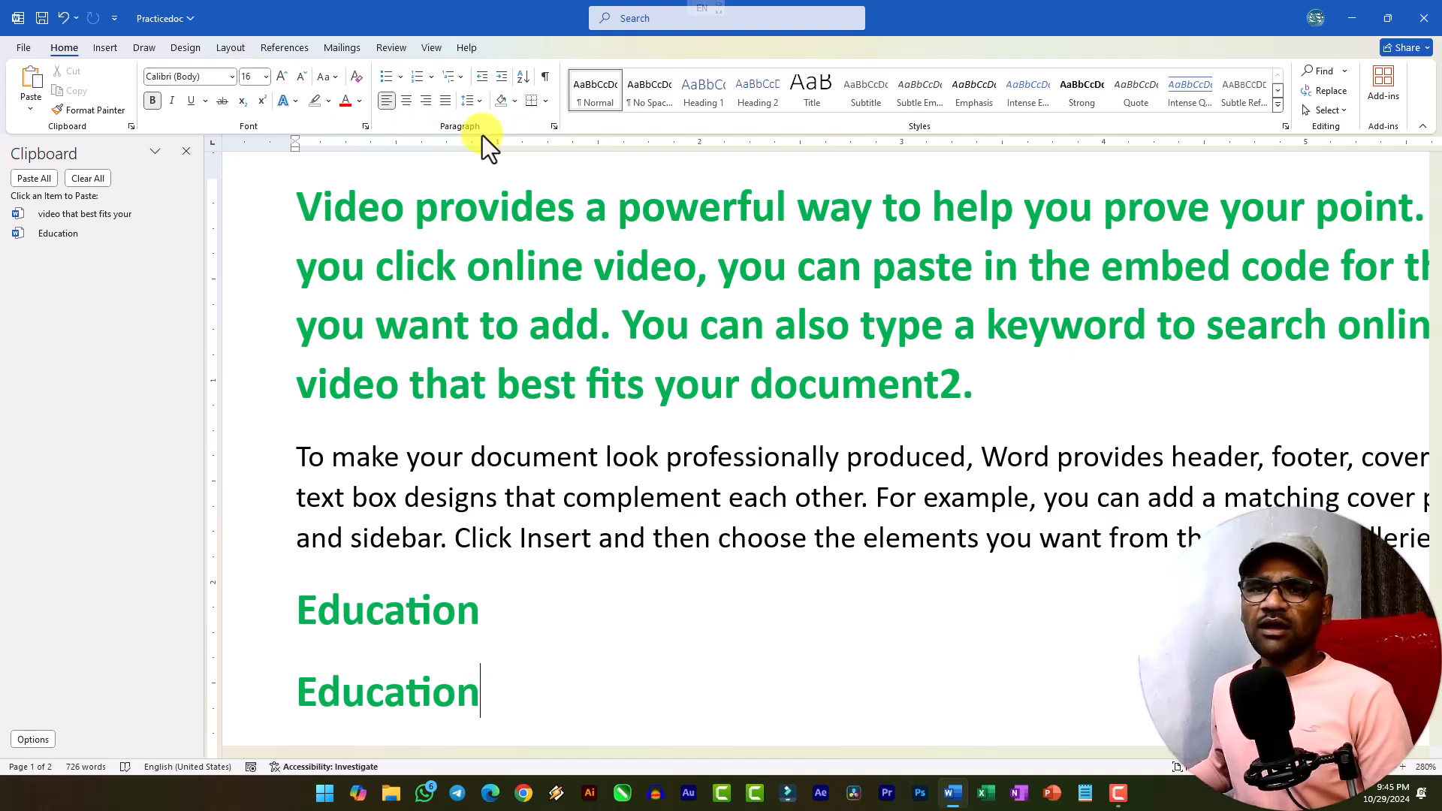
{"action": "scroll", "coordinate": [570, 321], "scroll_direction": "down", "scroll_amount": 3}
{"action": "key", "text": "ctrl+z"}
{"action": "key", "text": "ctrl+z"}
{"action": "key", "text": "ctrl+z"}
{"action": "key", "text": "ctrl+z"}
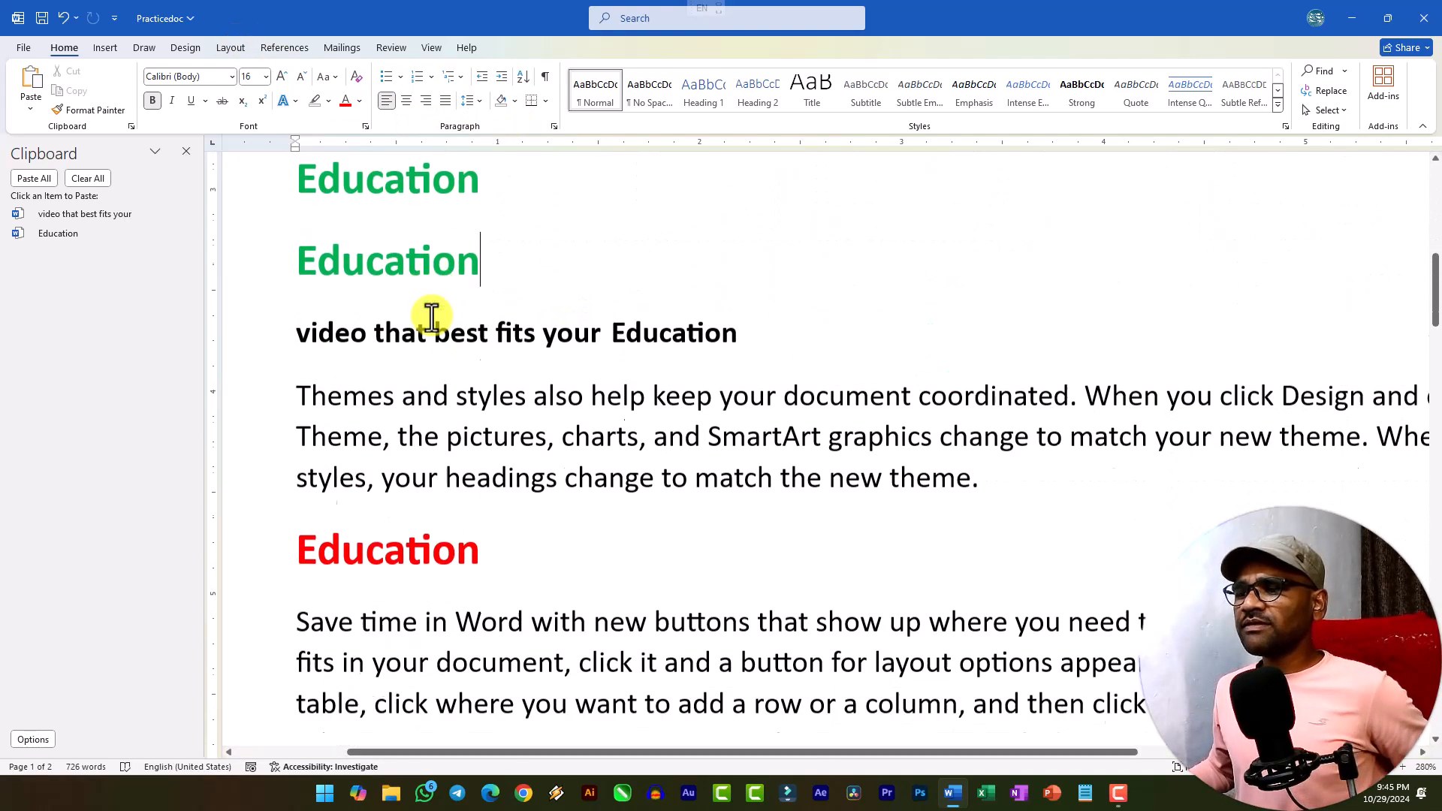
{"action": "key", "text": "alt"}
{"action": "left_click", "coordinate": [589, 339]}
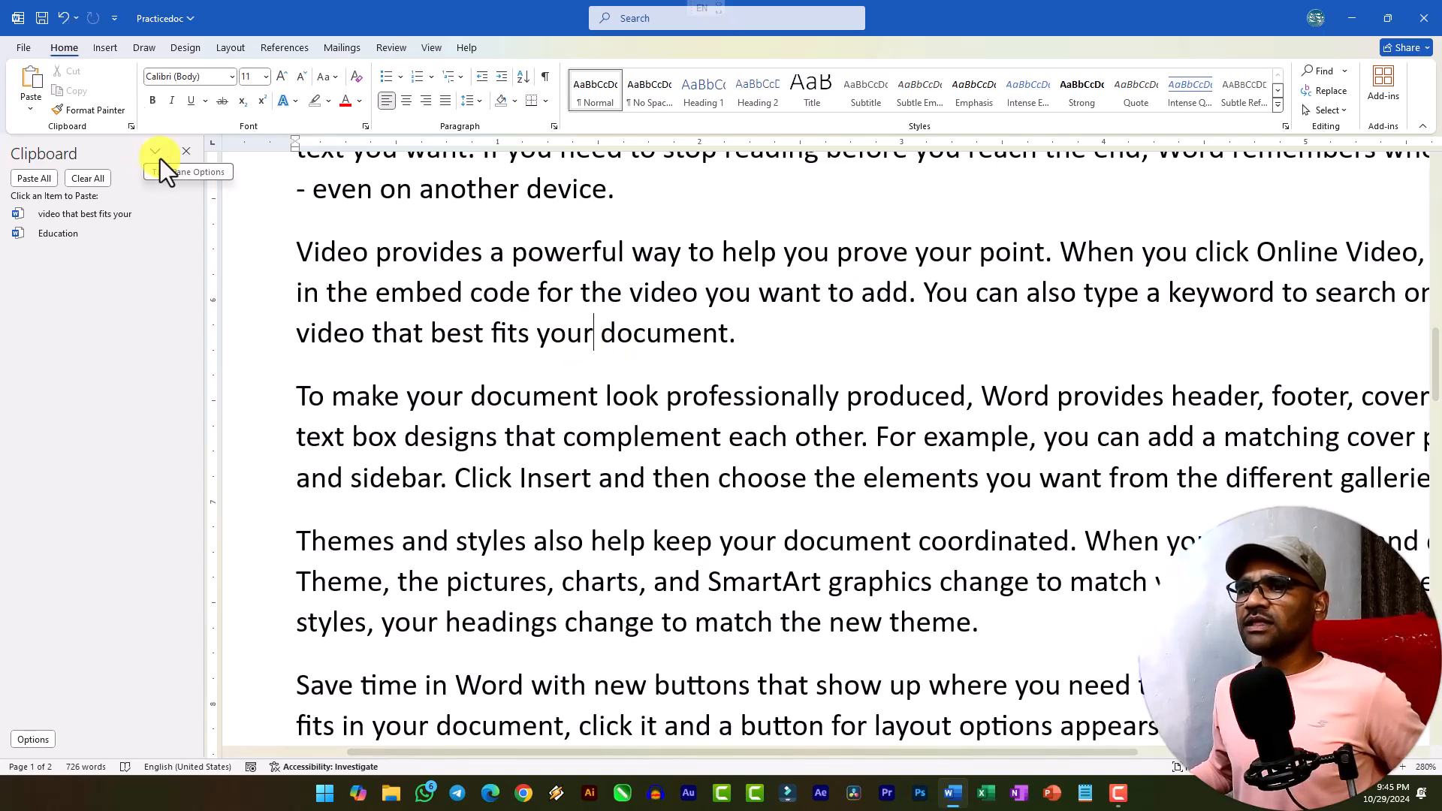
{"action": "left_click", "coordinate": [187, 151]}
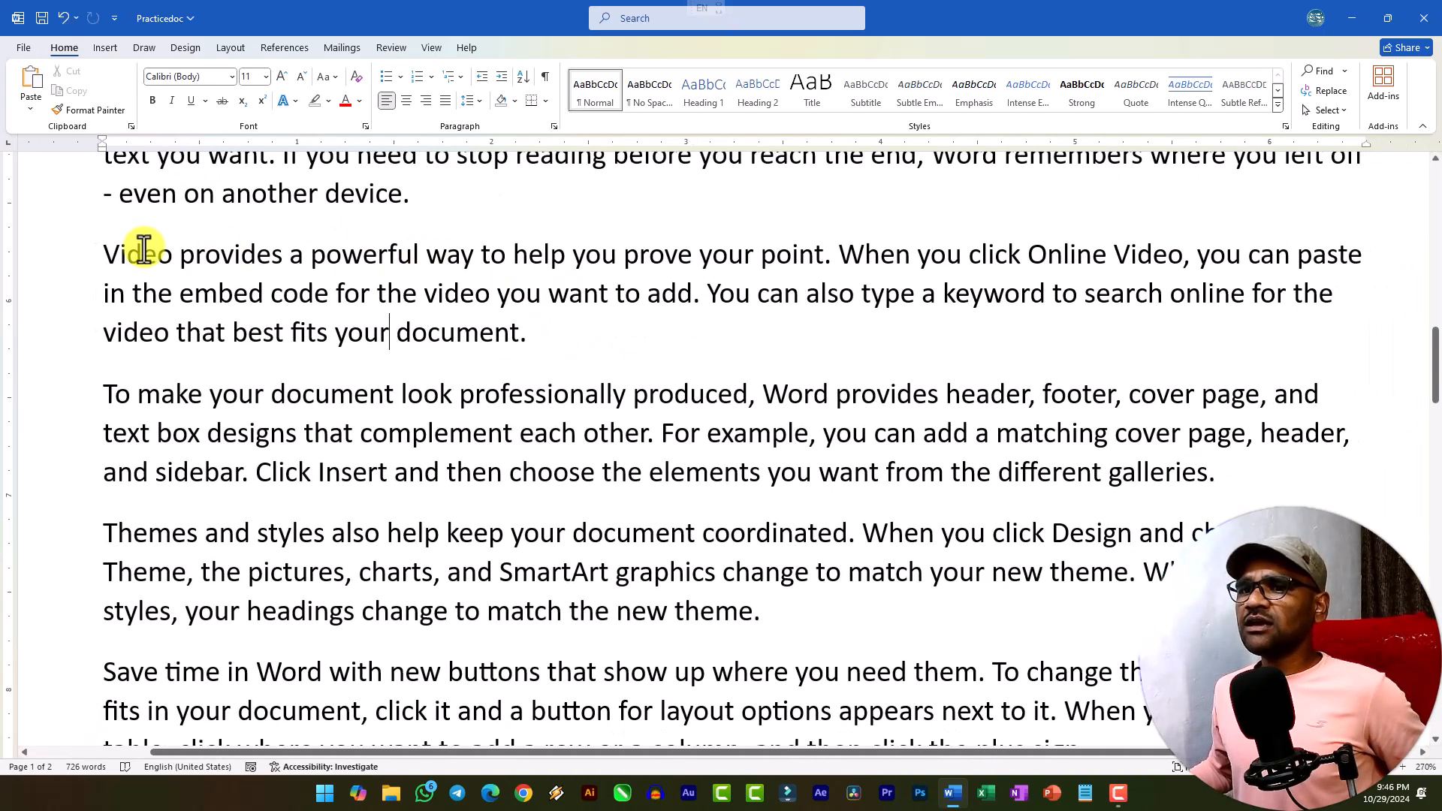
{"action": "triple_click", "coordinate": [734, 300]}
{"action": "left_click", "coordinate": [611, 354]}
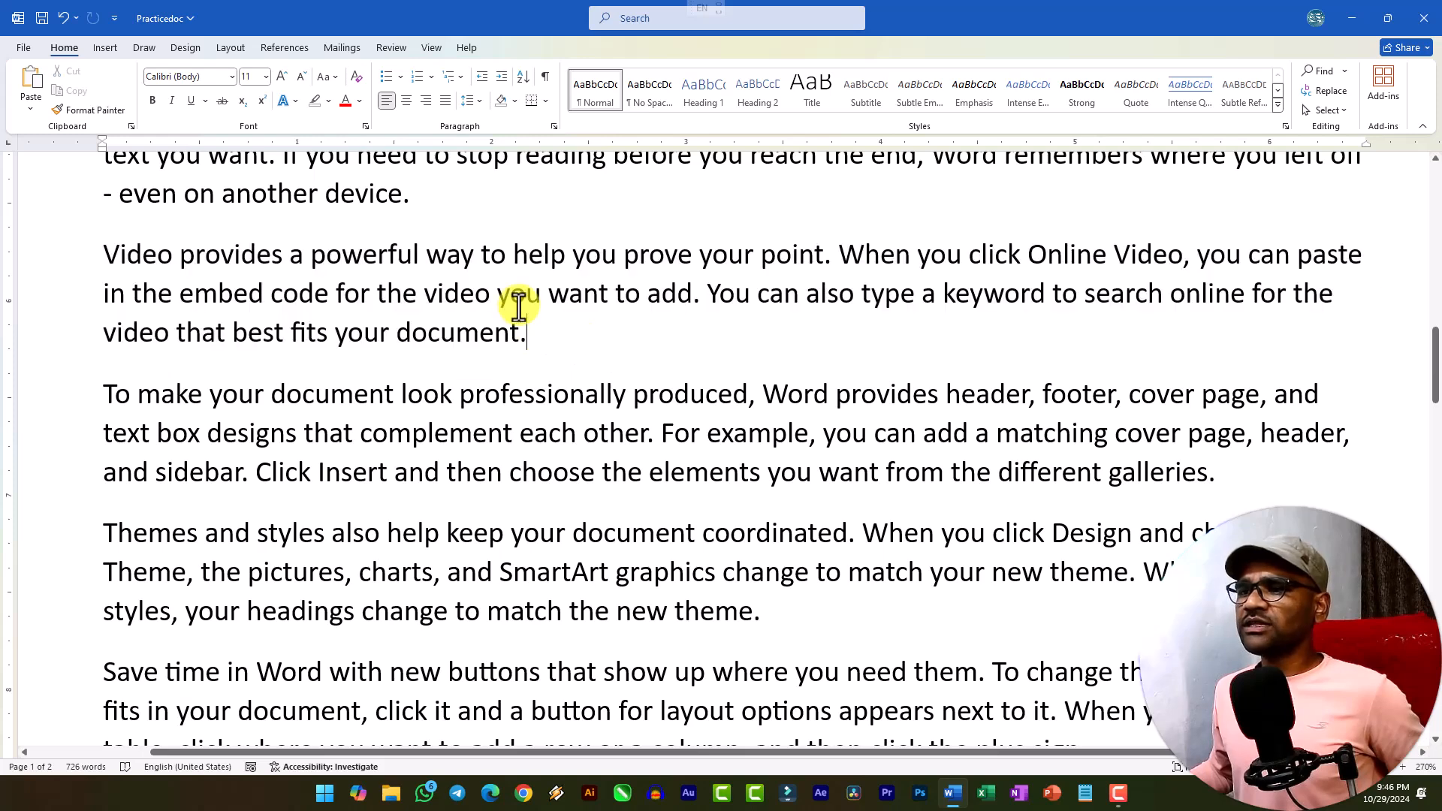
{"action": "left_click_drag", "start_coordinate": [103, 255], "coordinate": [570, 356]}
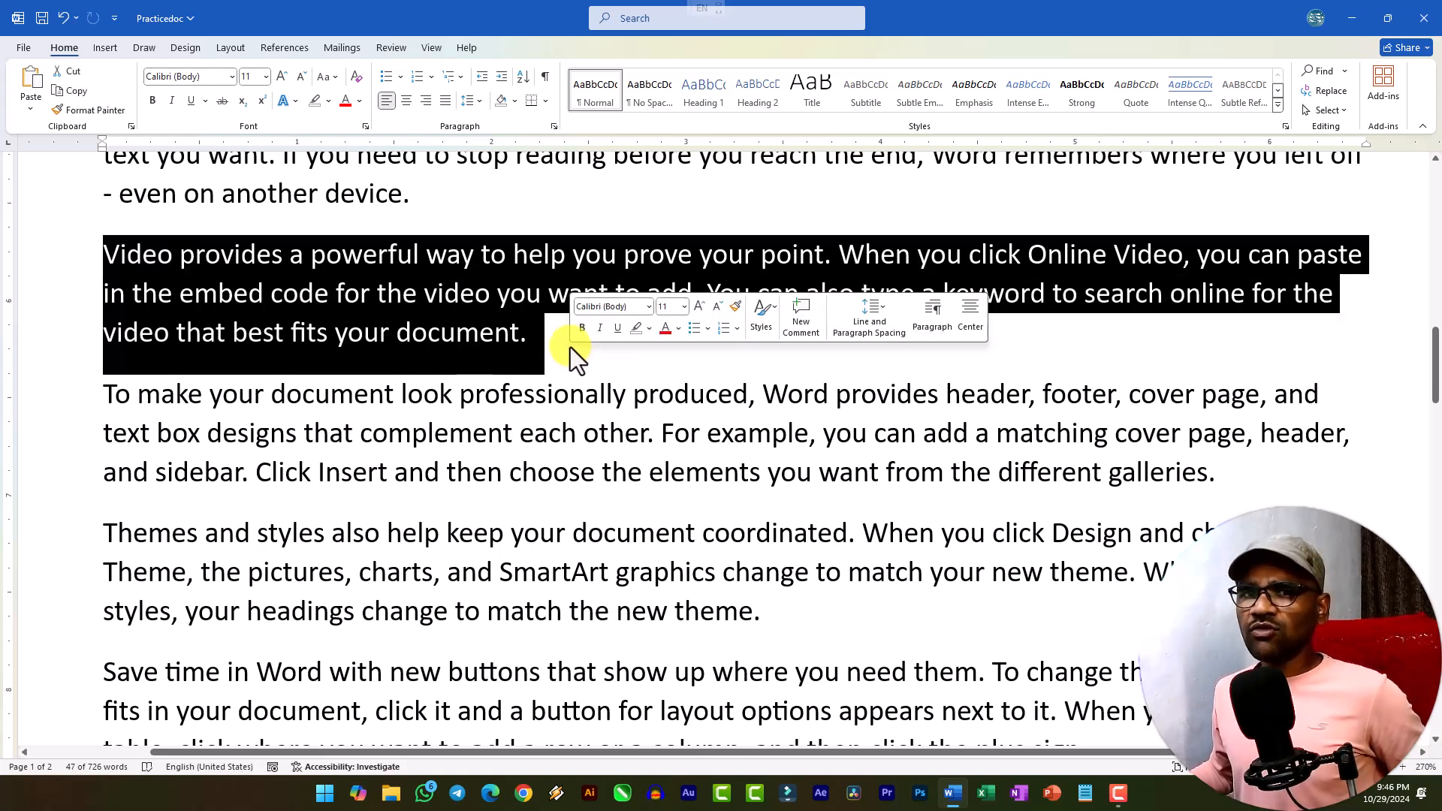
{"action": "left_click", "coordinate": [504, 387]}
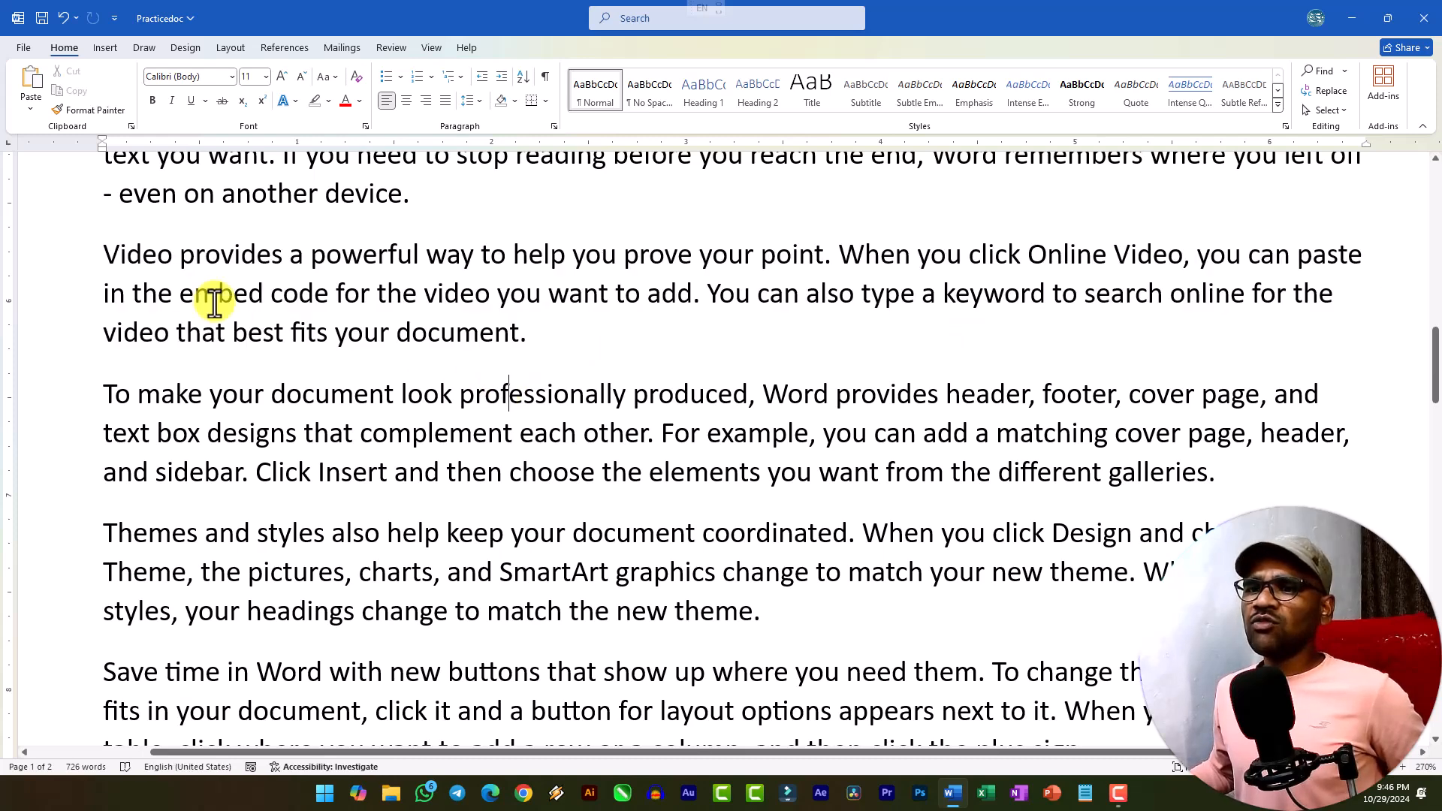
{"action": "left_click_drag", "start_coordinate": [104, 256], "coordinate": [525, 331]}
{"action": "left_click", "coordinate": [450, 405]}
{"action": "left_click_drag", "start_coordinate": [126, 406], "coordinate": [1277, 480]}
{"action": "left_click", "coordinate": [478, 354]}
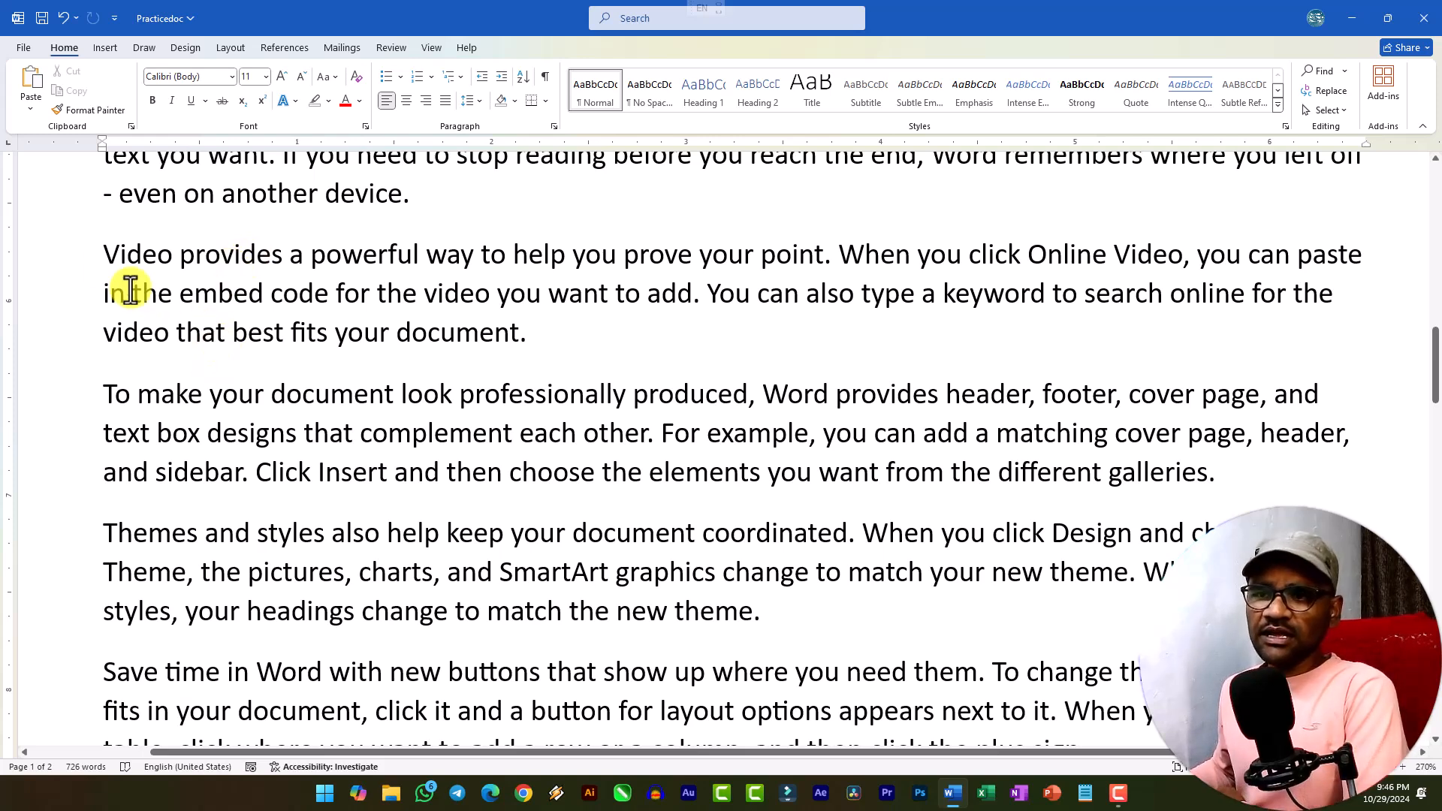
{"action": "left_click_drag", "start_coordinate": [106, 254], "coordinate": [533, 321]}
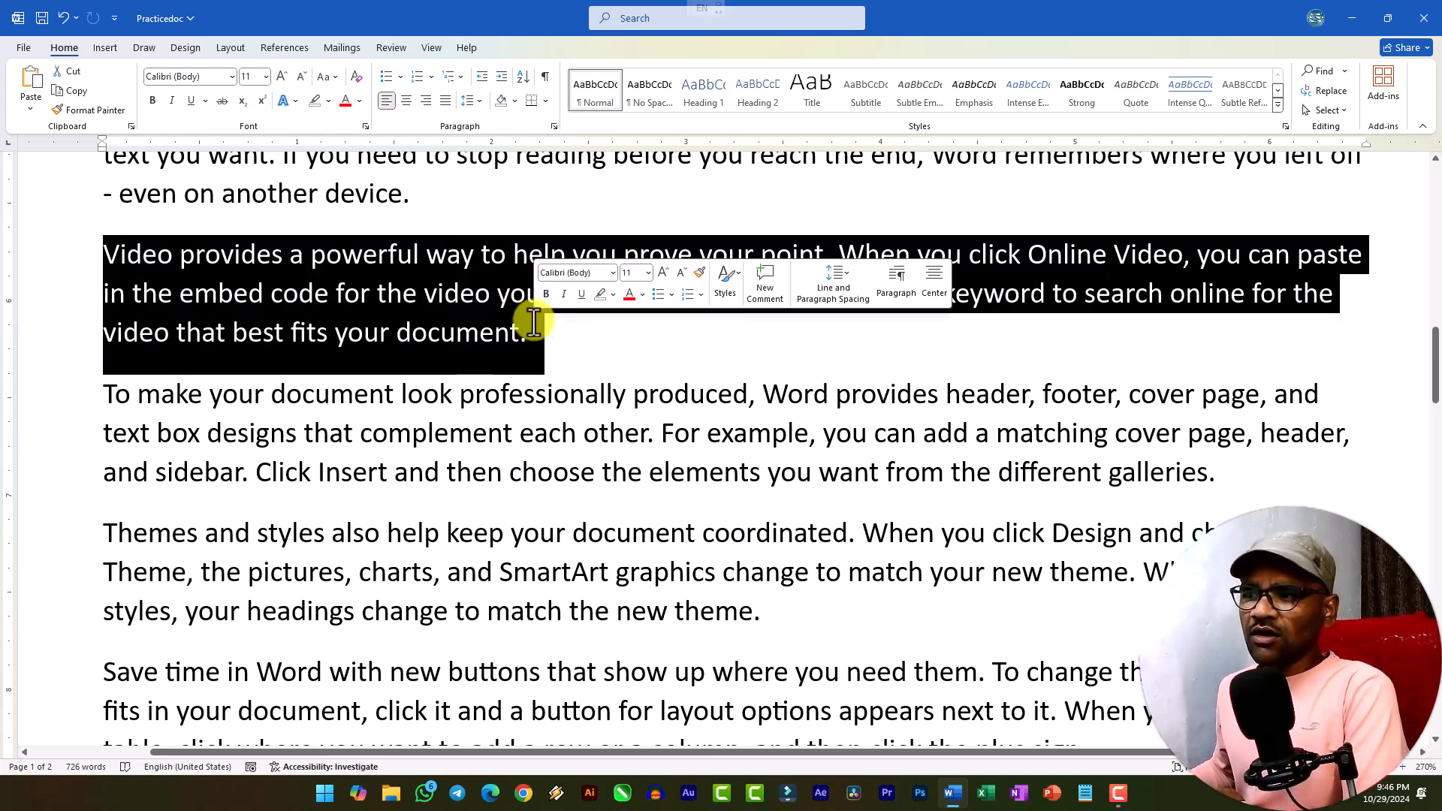
{"action": "left_click", "coordinate": [1070, 400]}
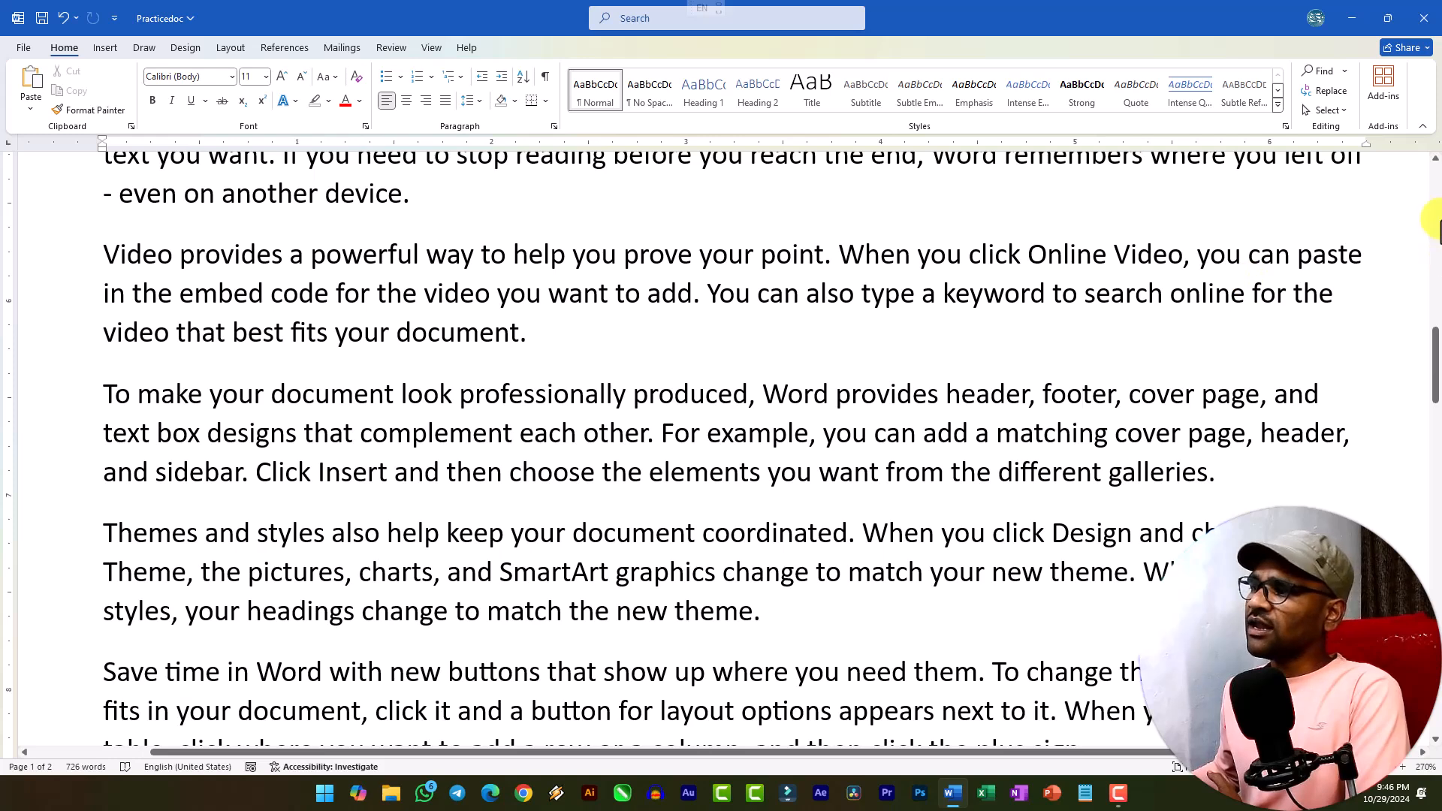
Step: Try centered and right alignment on the "Video provides a powerful way" paragraph, ending with it justified
{"action": "left_click_drag", "start_coordinate": [554, 335], "coordinate": [90, 263]}
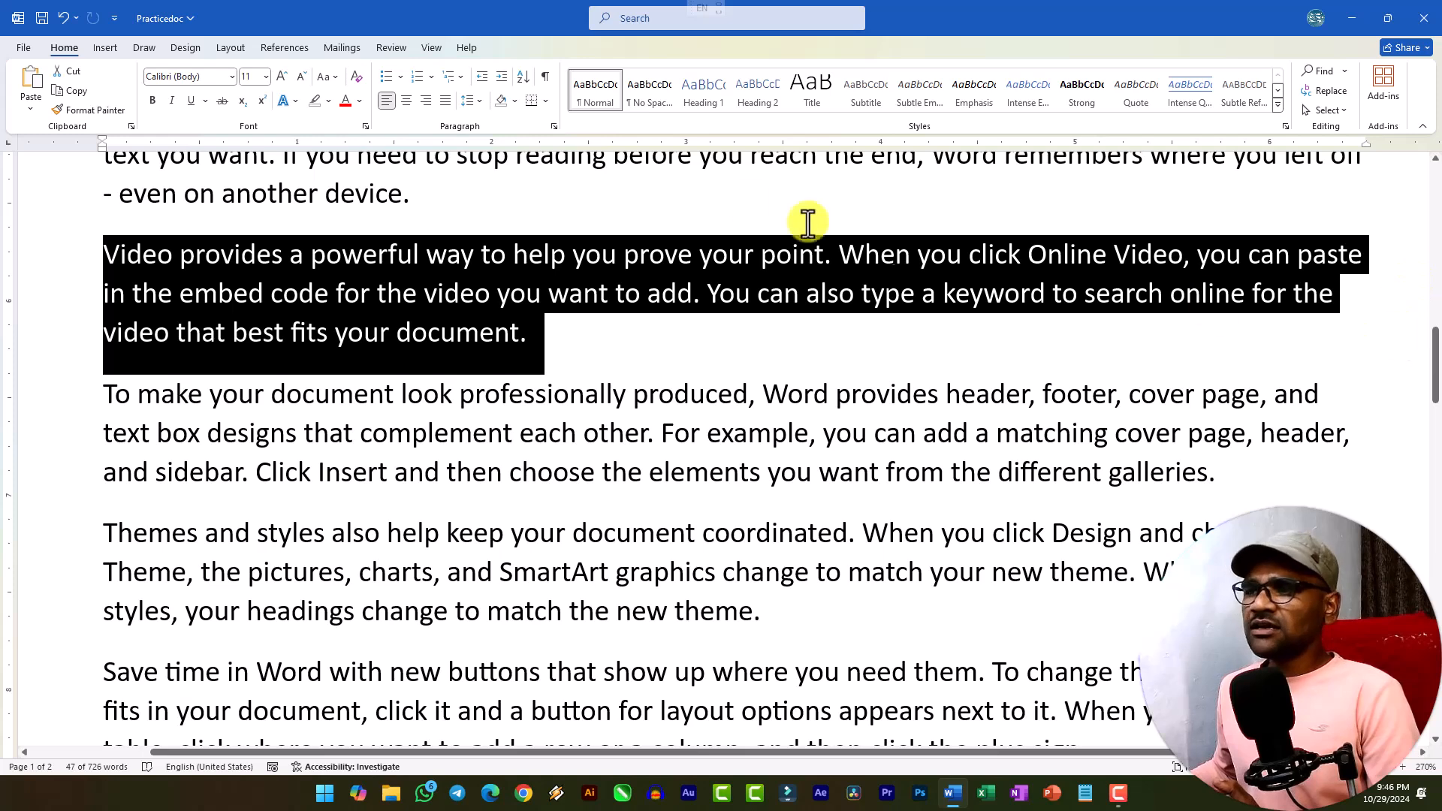
{"action": "left_click", "coordinate": [408, 102]}
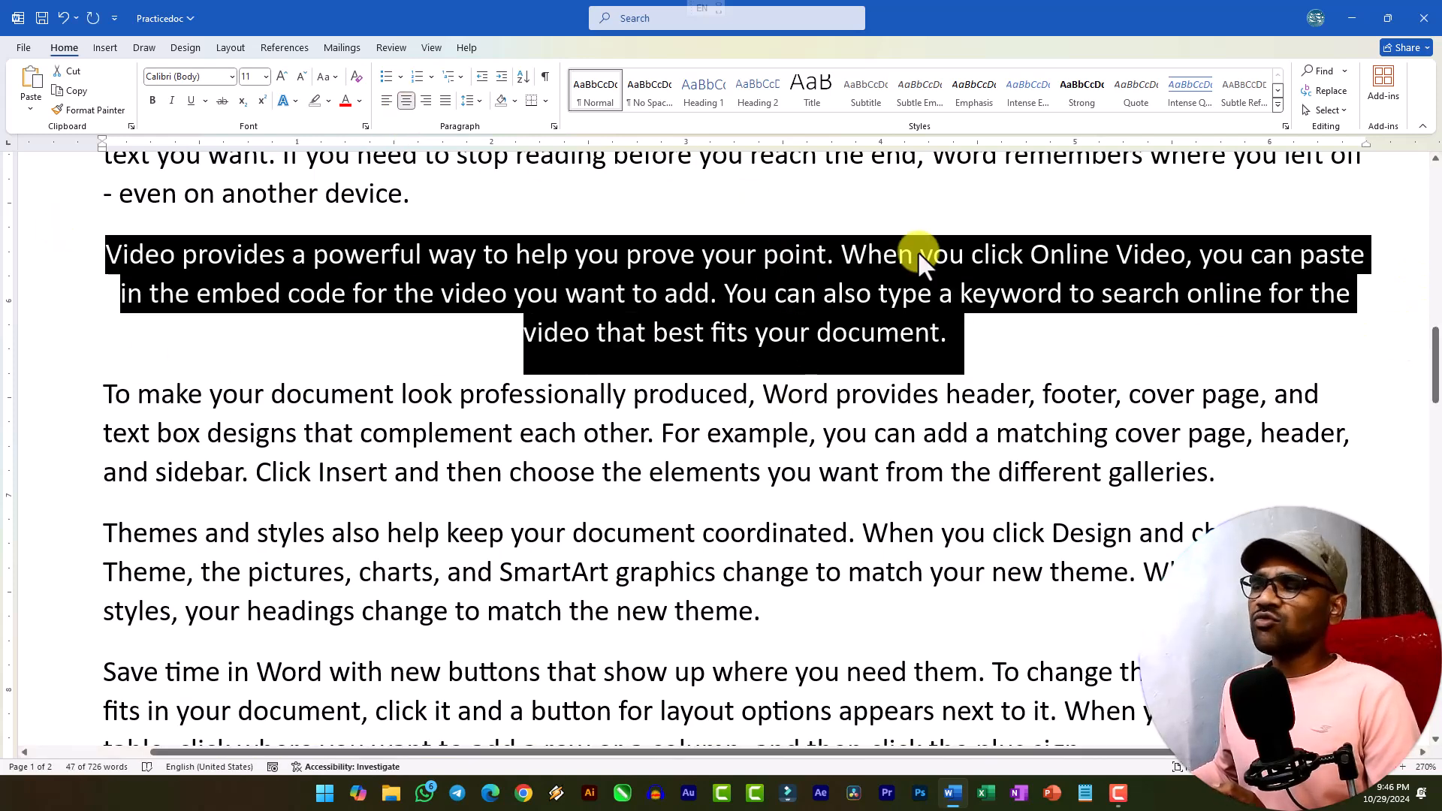
{"action": "left_click", "coordinate": [426, 101]}
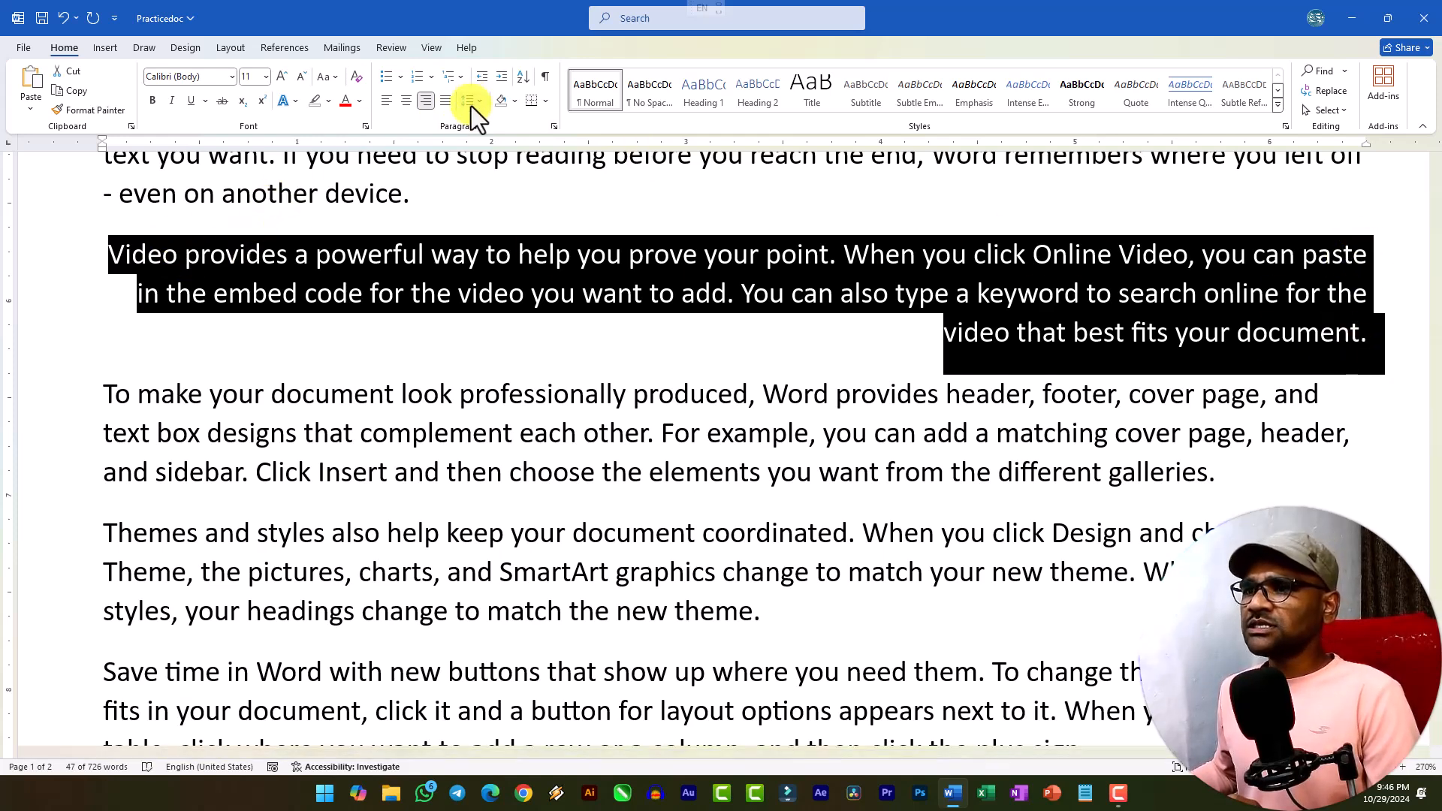
{"action": "left_click", "coordinate": [445, 101]}
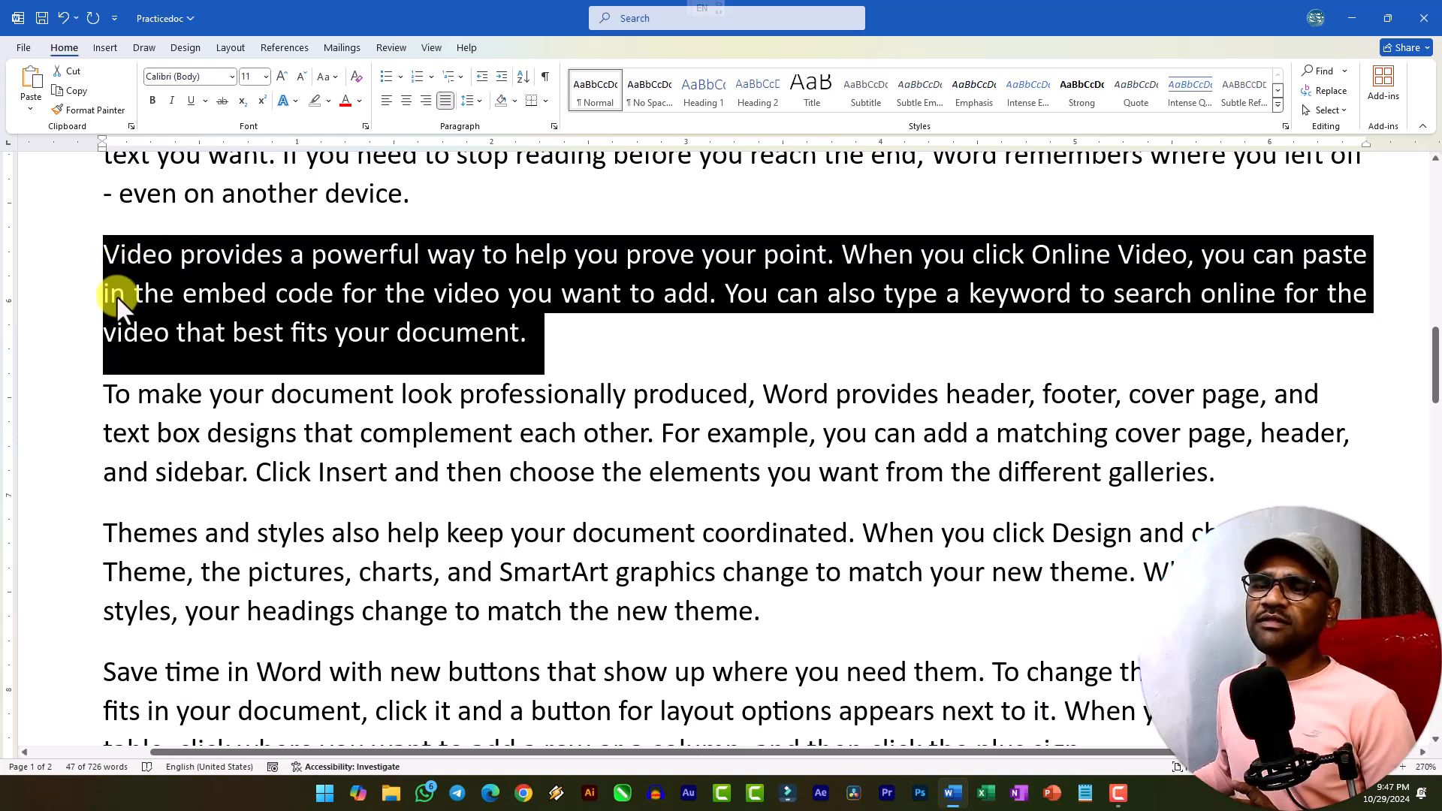
Step: Set the selected "Video provides" paragraph's line spacing to 1.15 and add space before it
{"action": "left_click", "coordinate": [475, 103]}
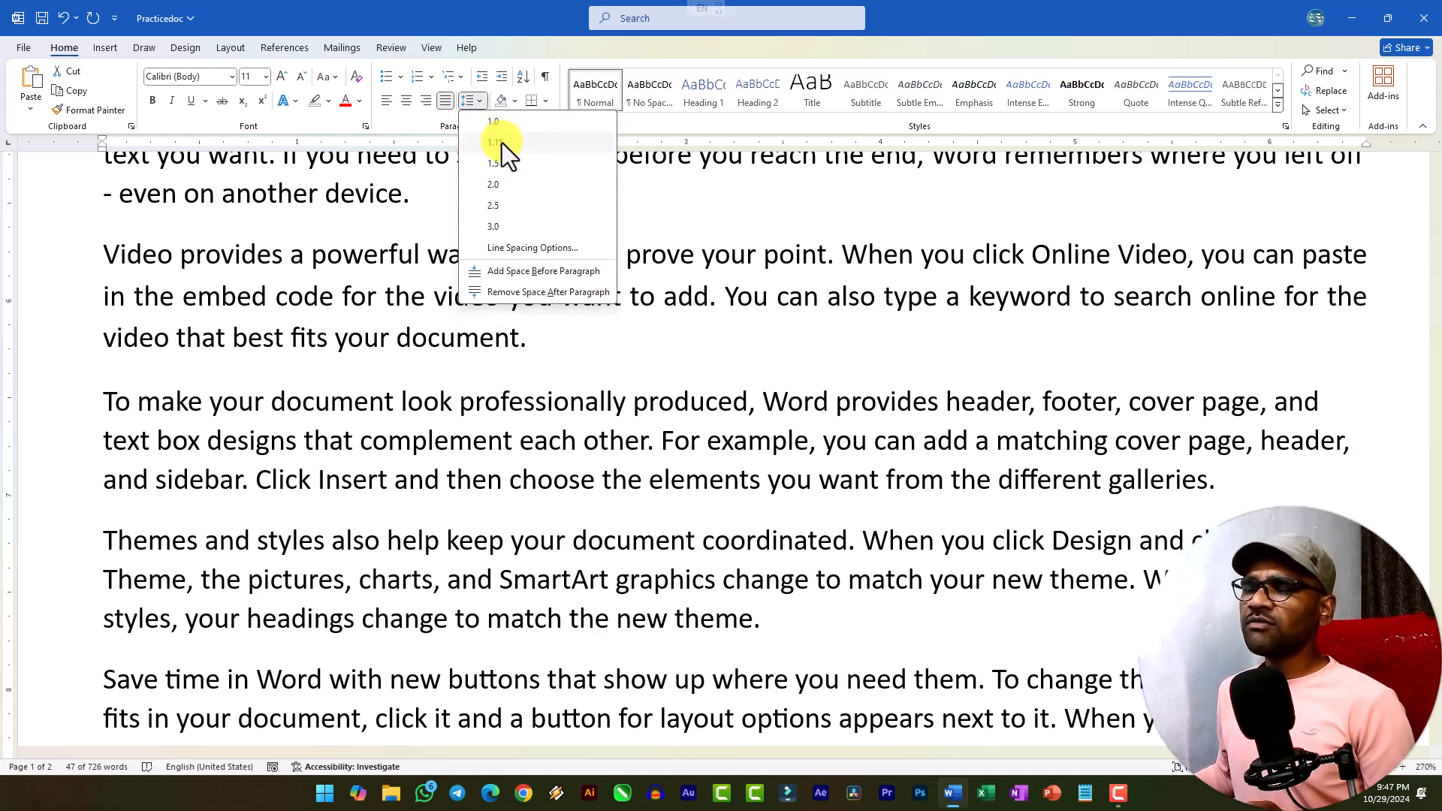
{"action": "left_click", "coordinate": [502, 143]}
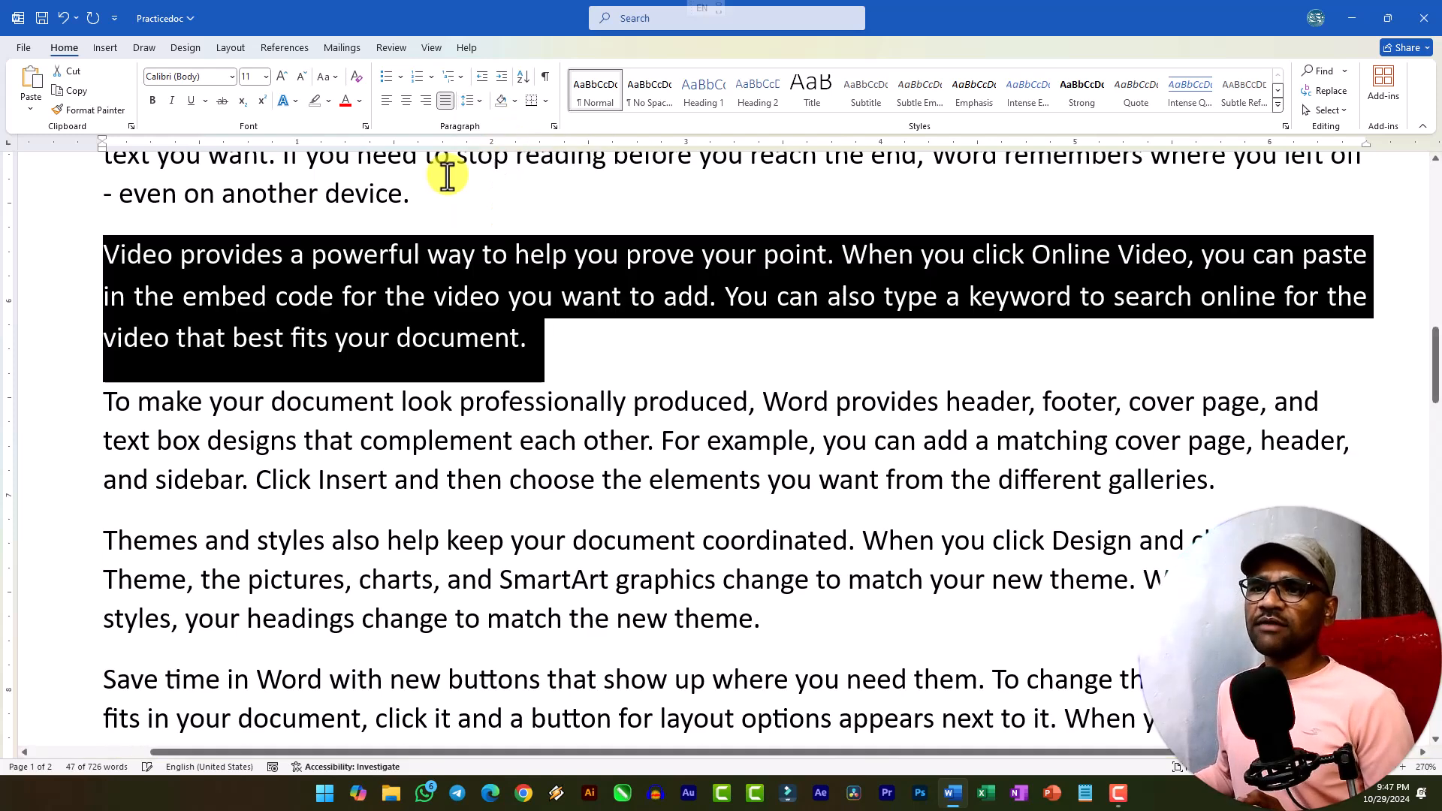
{"action": "left_click", "coordinate": [480, 101]}
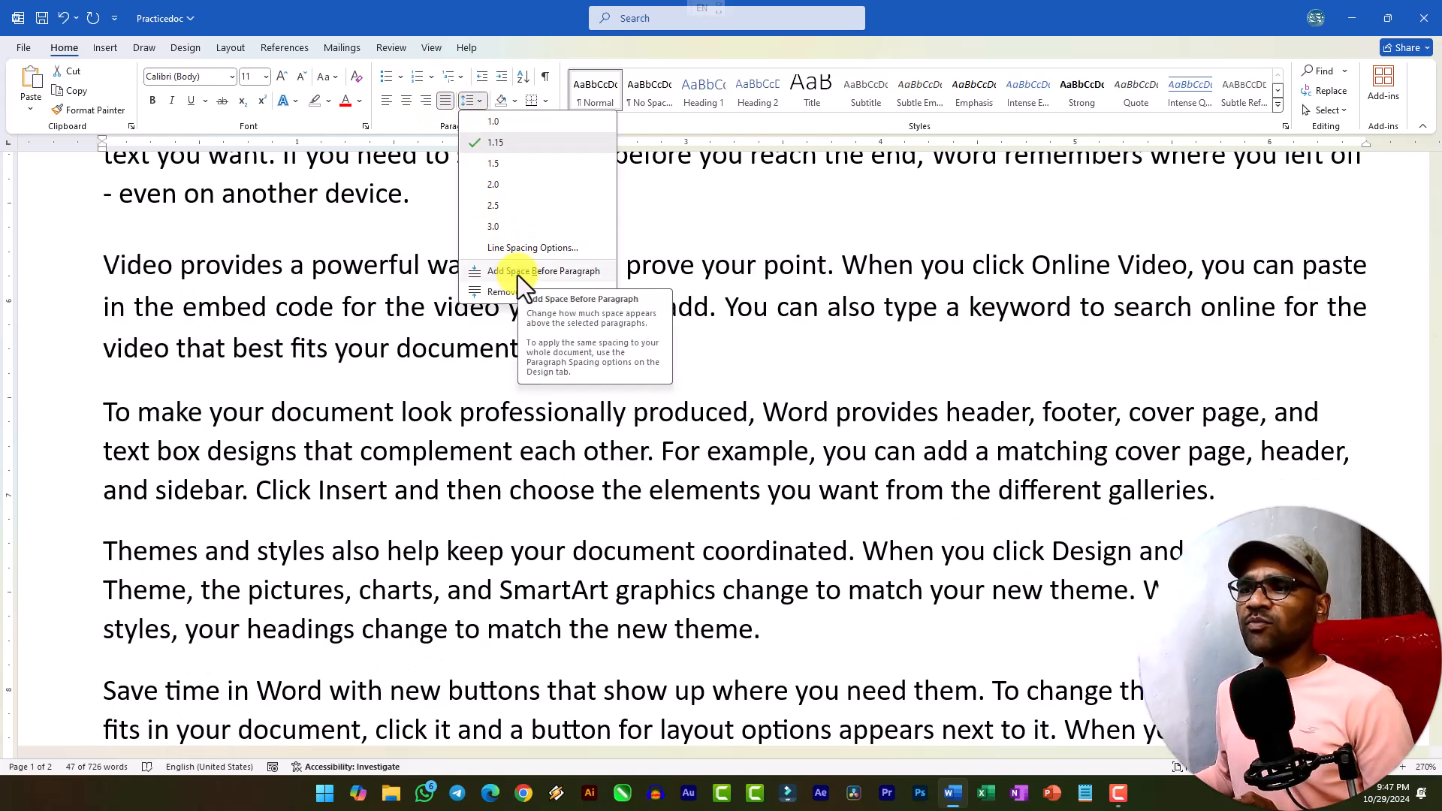
{"action": "left_click", "coordinate": [517, 275]}
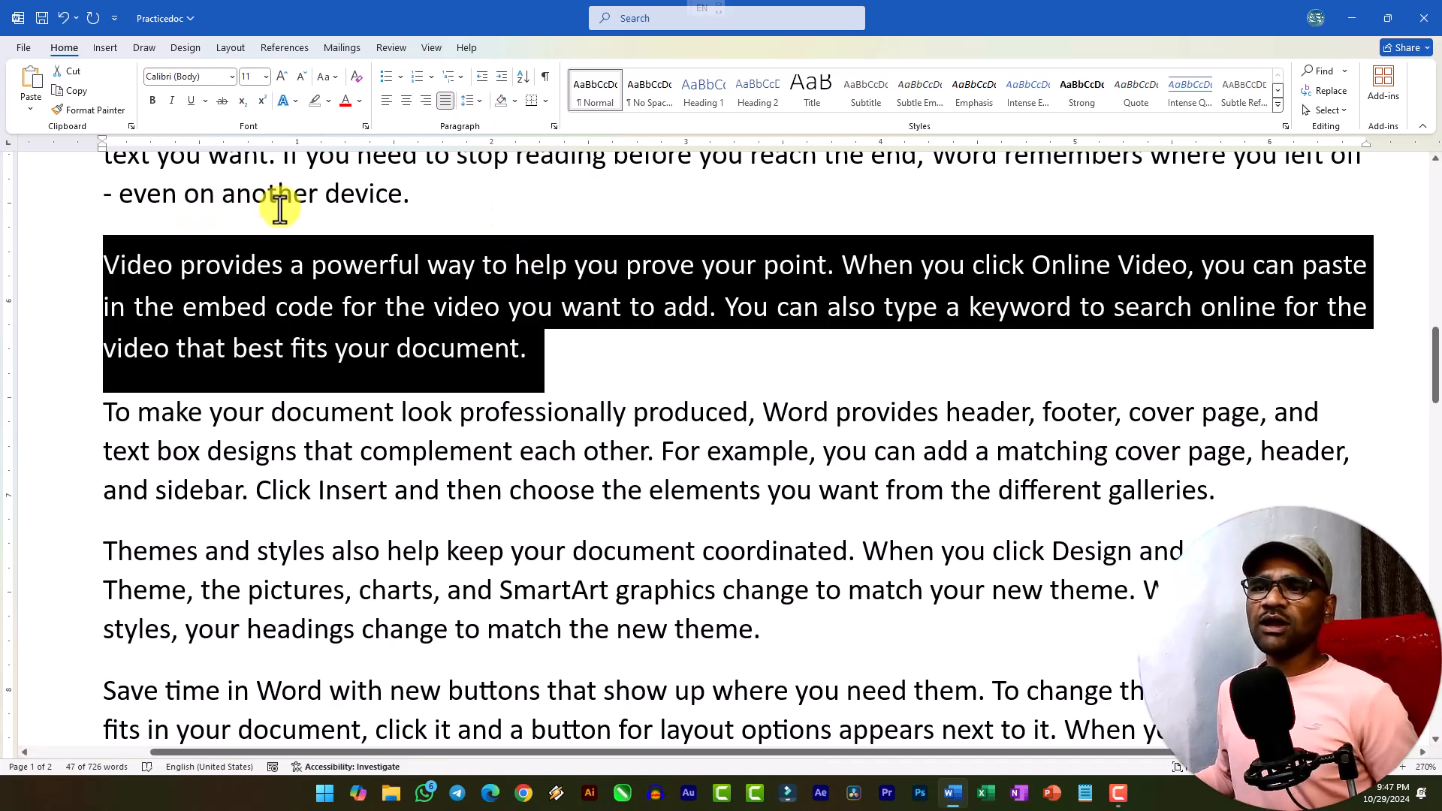
Step: Review the alignment, outline level and indentation options in the Paragraph dialog, leaving it without applying any changes
{"action": "left_click", "coordinate": [476, 101]}
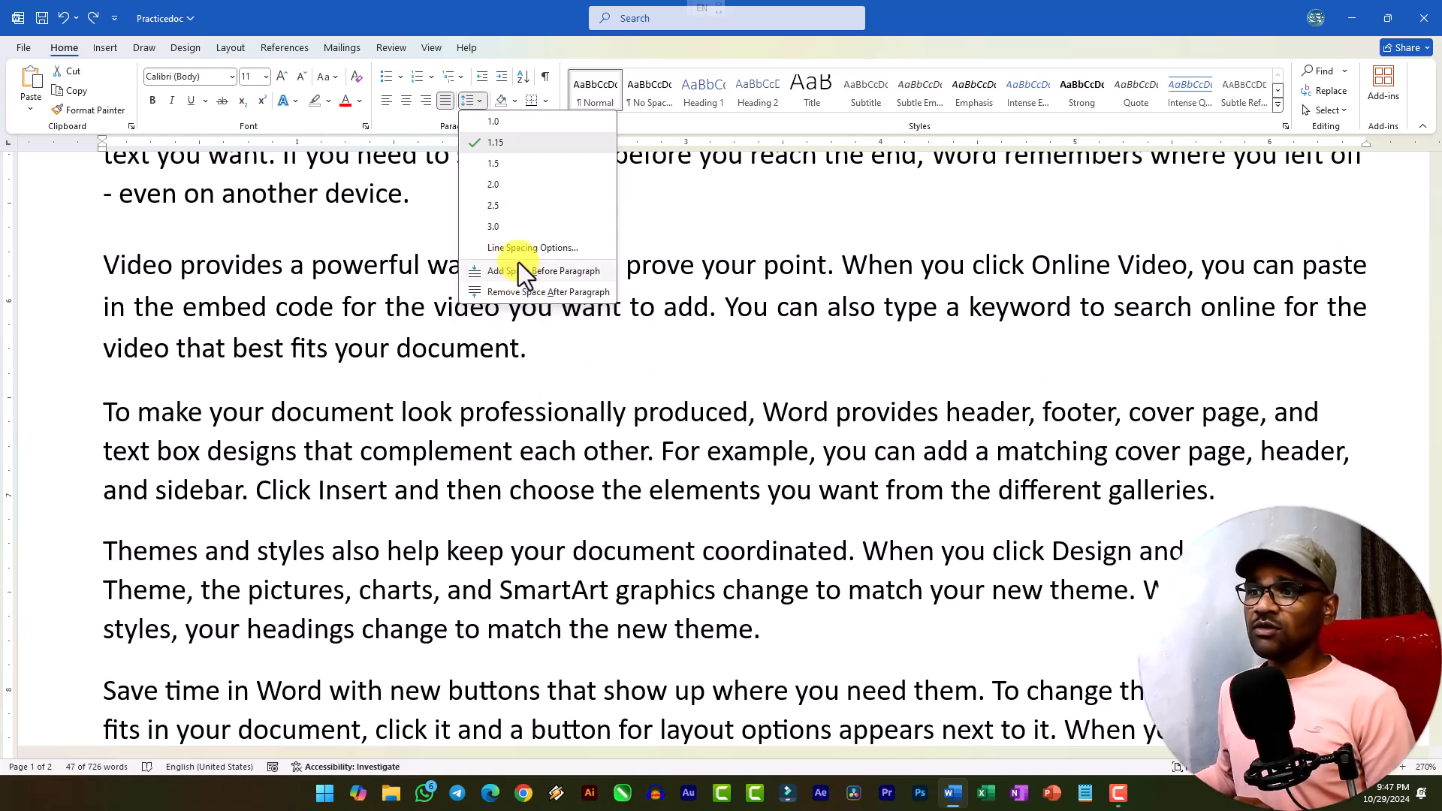
{"action": "left_click", "coordinate": [520, 253]}
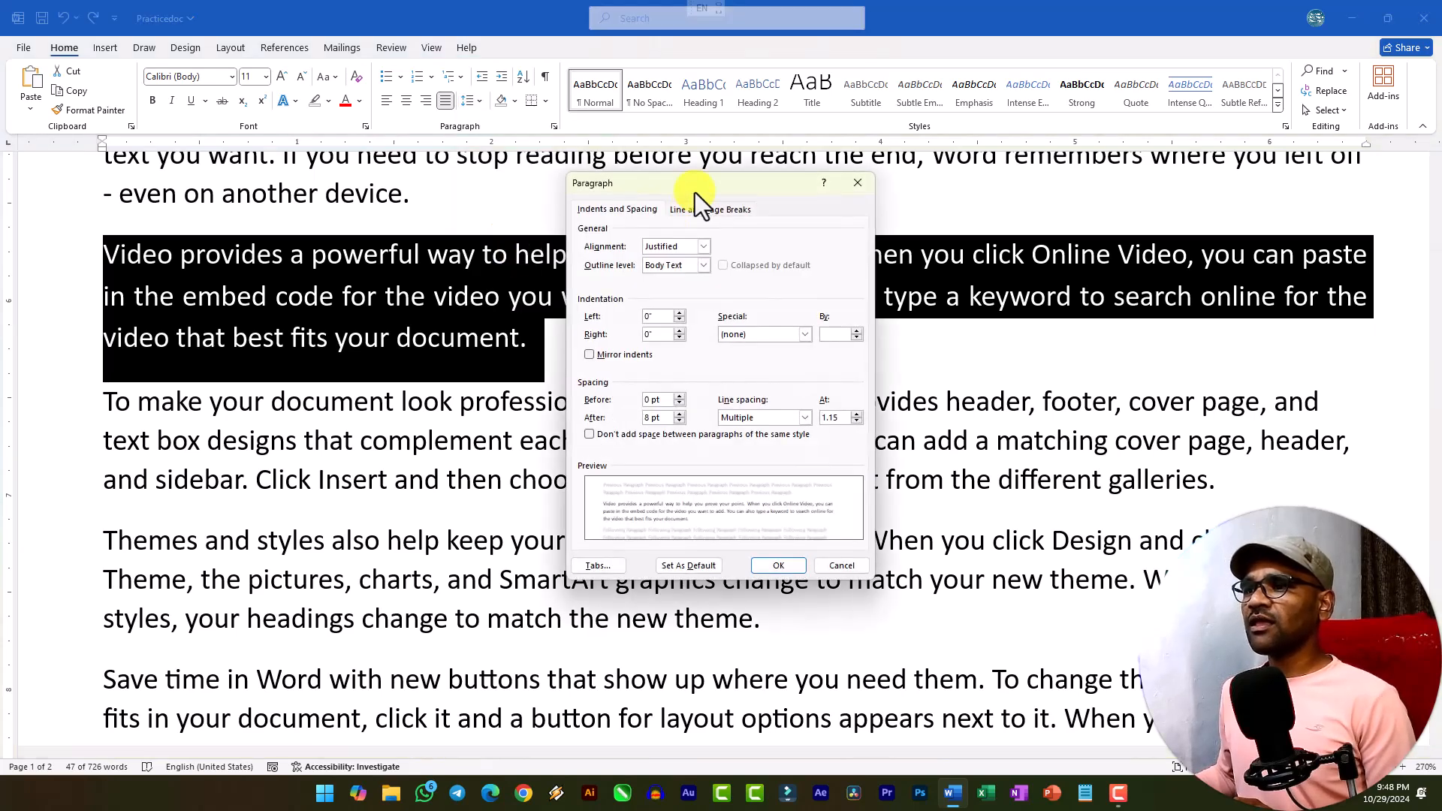
{"action": "left_click_drag", "start_coordinate": [695, 189], "coordinate": [490, 146]}
{"action": "double_click", "coordinate": [502, 204]}
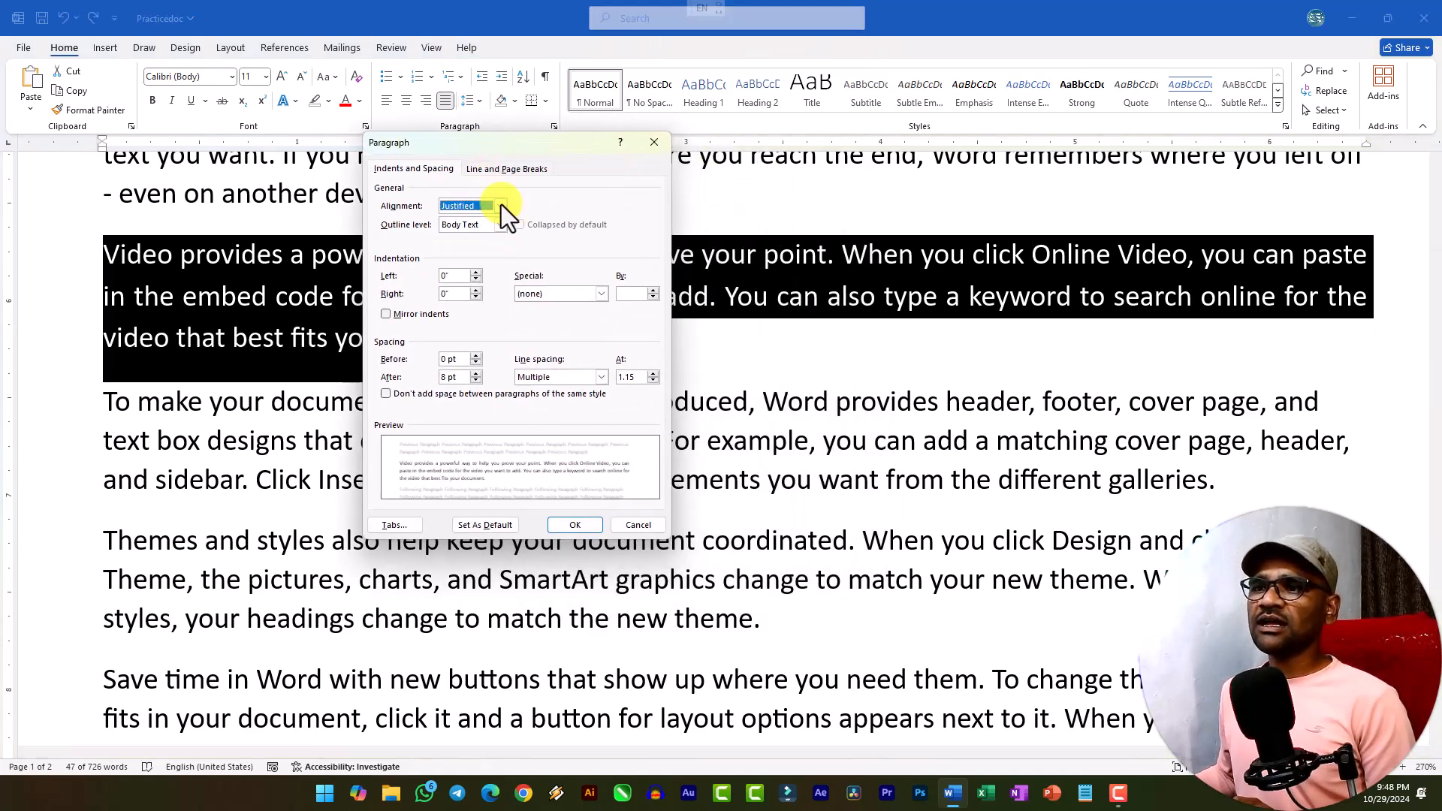
{"action": "left_click", "coordinate": [503, 229]}
{"action": "left_click", "coordinate": [504, 232]}
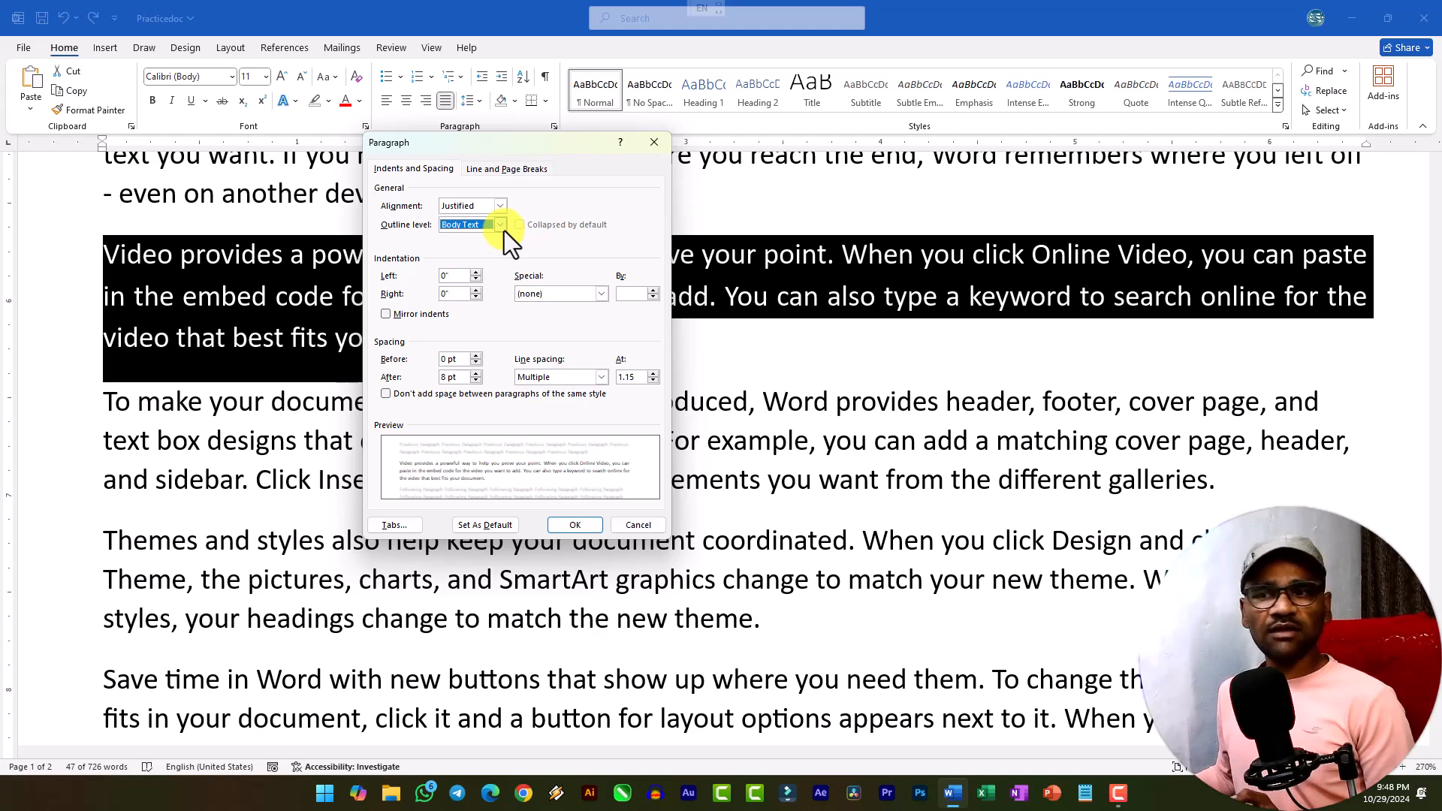
{"action": "left_click_drag", "start_coordinate": [464, 278], "coordinate": [412, 272]}
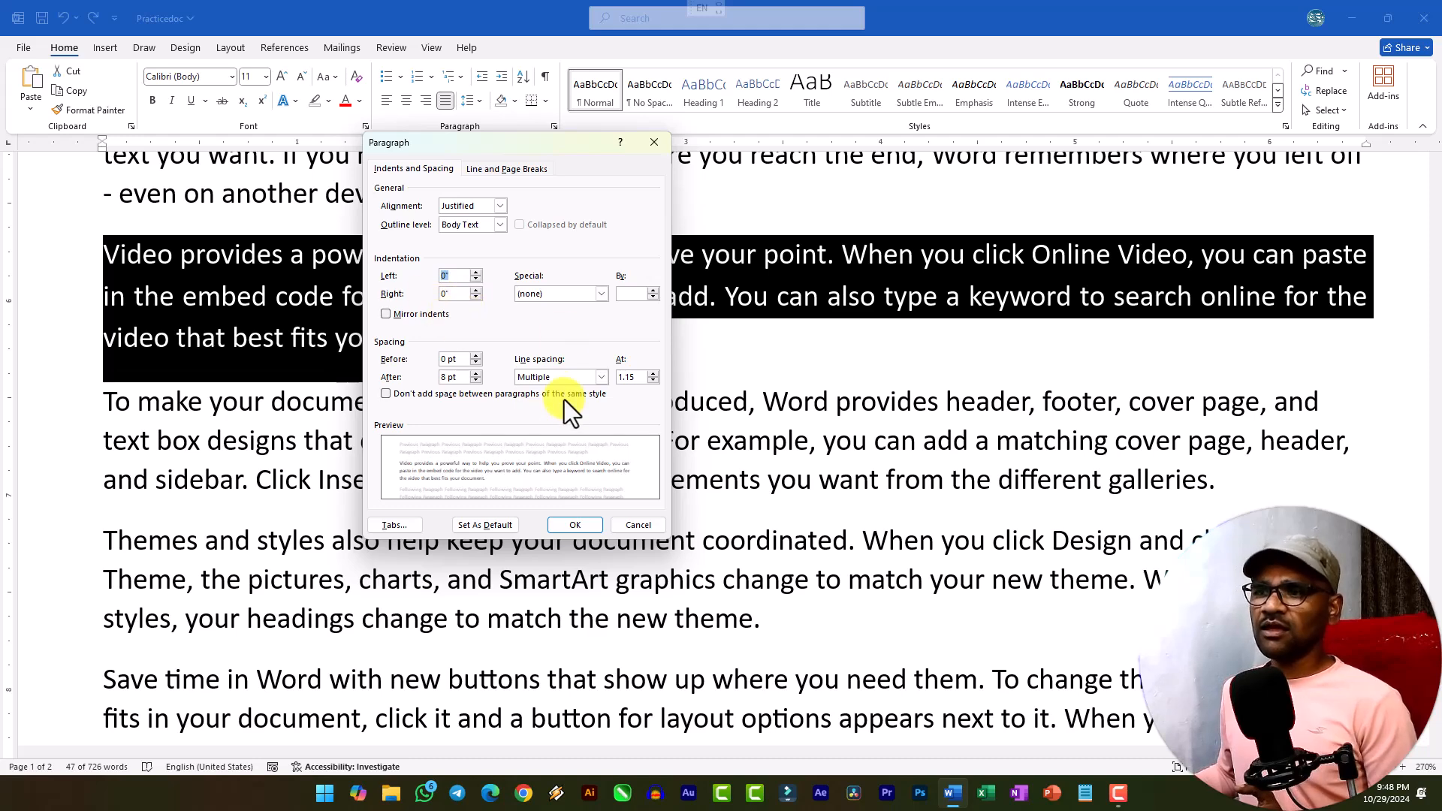
{"action": "left_click", "coordinate": [634, 529]}
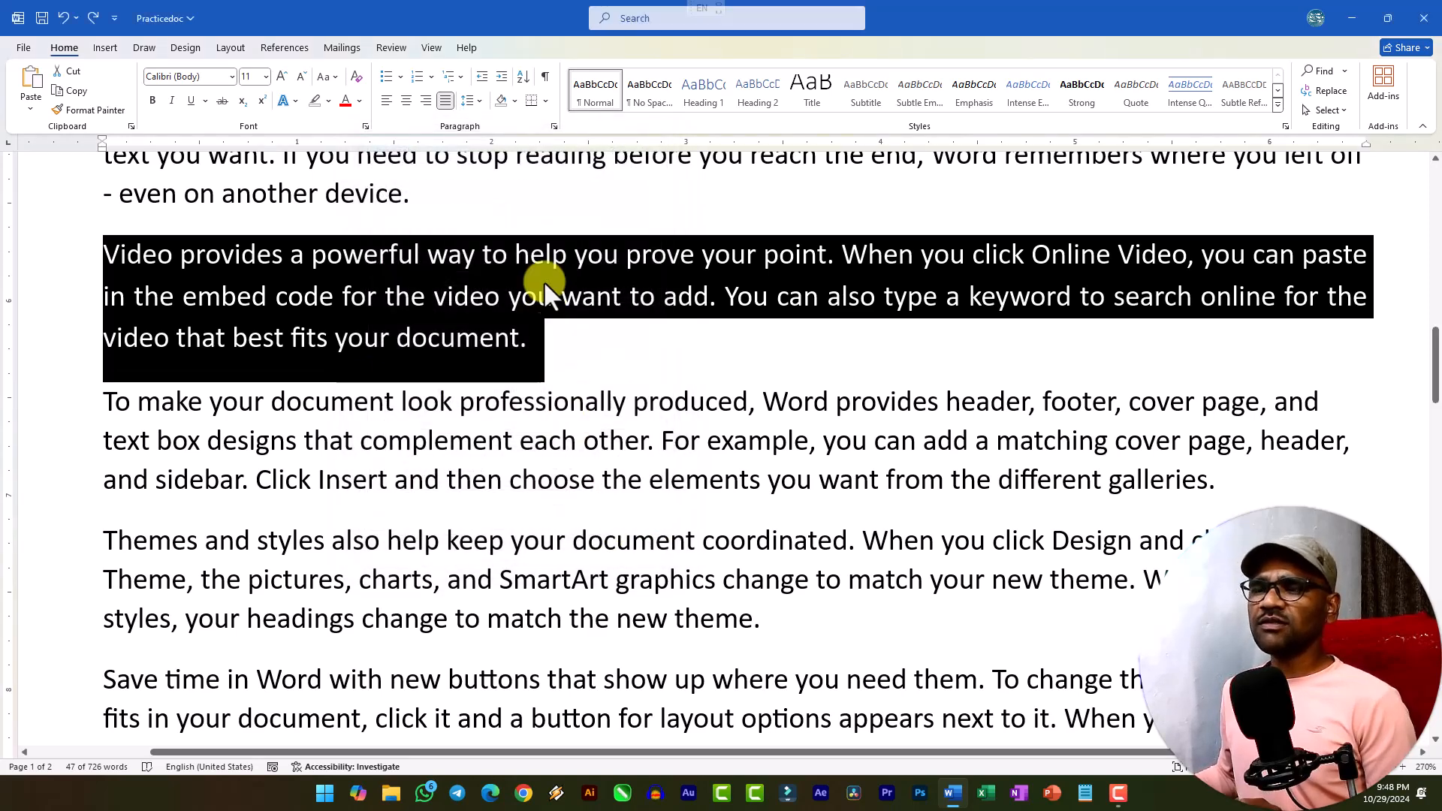
{"action": "left_click", "coordinate": [555, 127]}
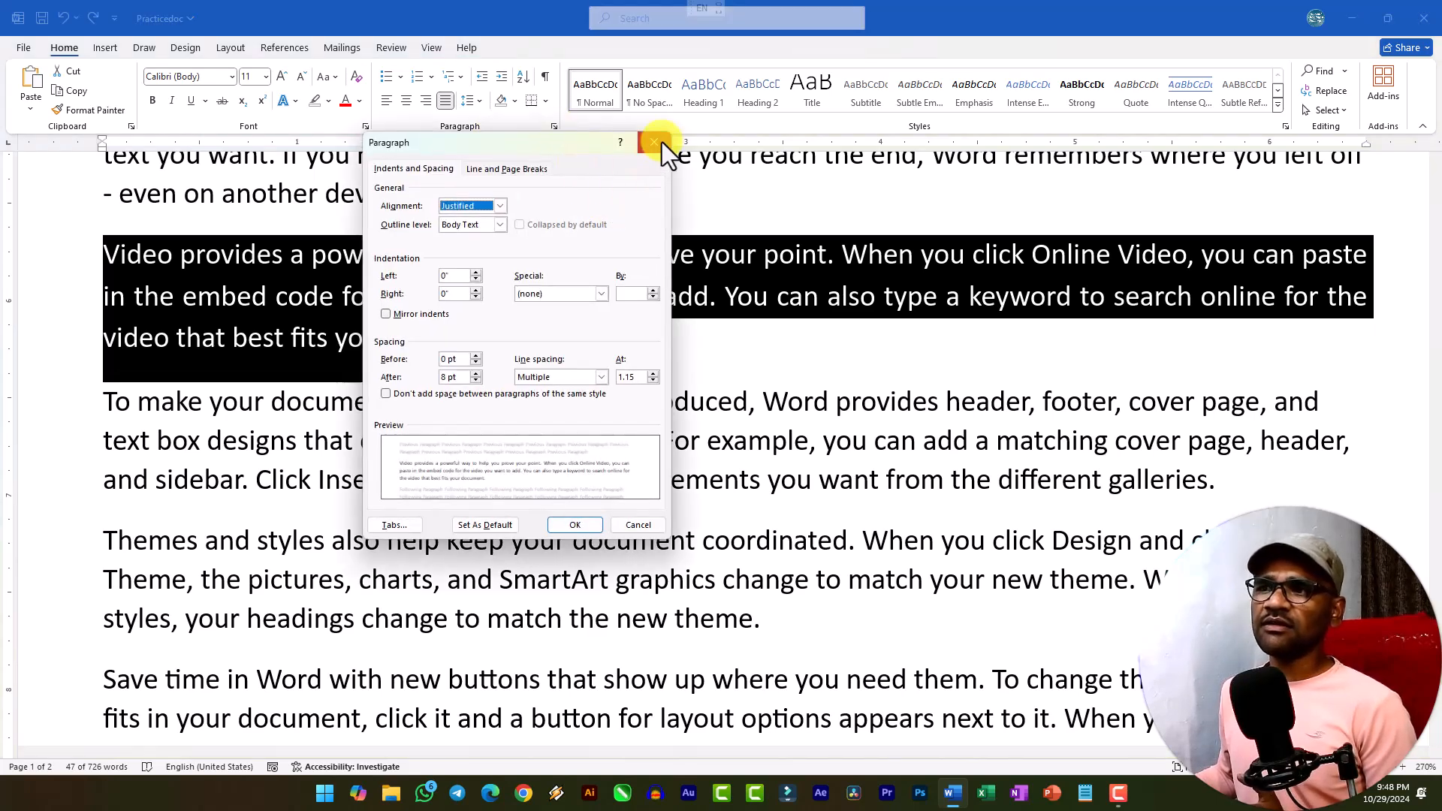
{"action": "left_click", "coordinate": [655, 142]}
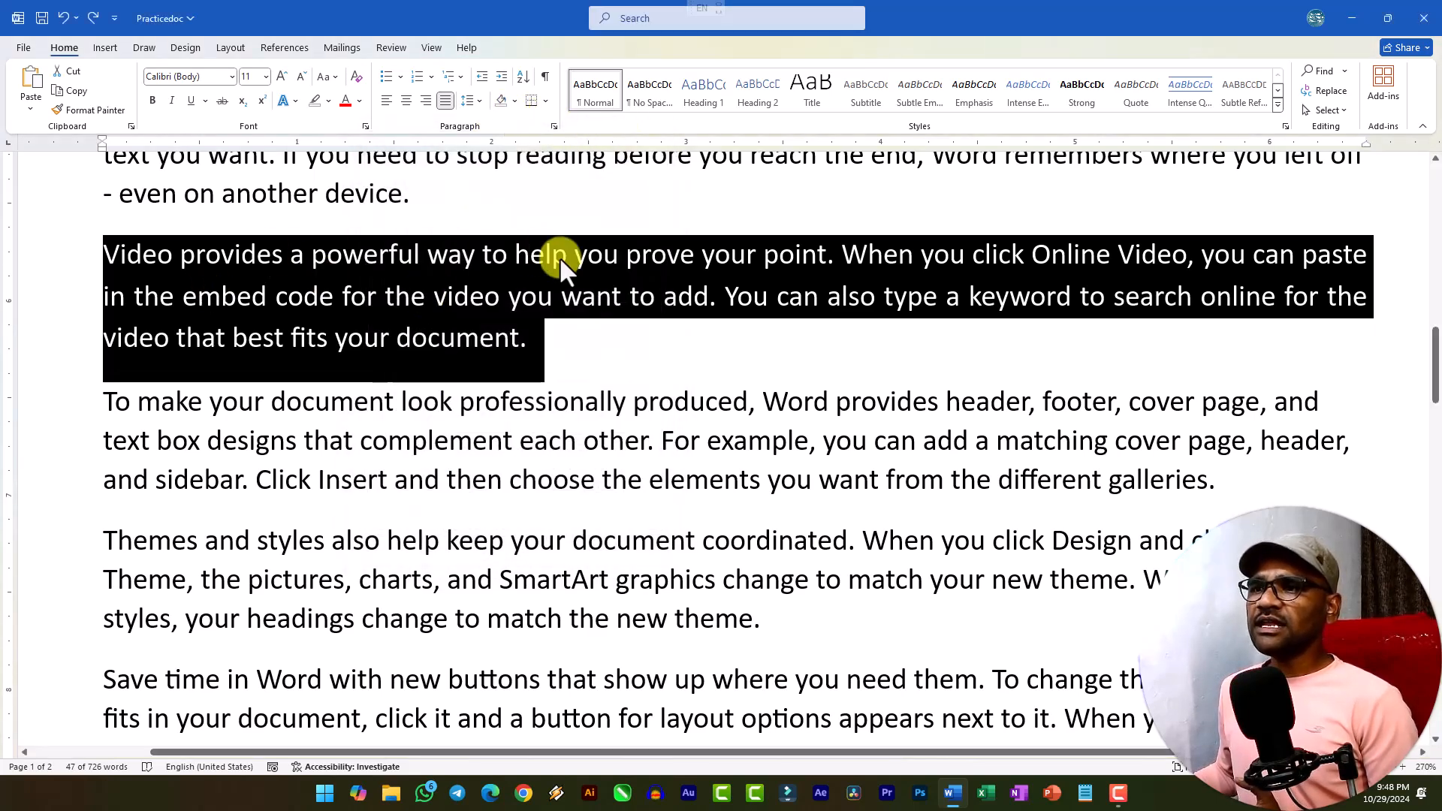
Step: Shade the "Video provides a powerful way" paragraph with the standard yellow color
{"action": "left_click", "coordinate": [516, 102]}
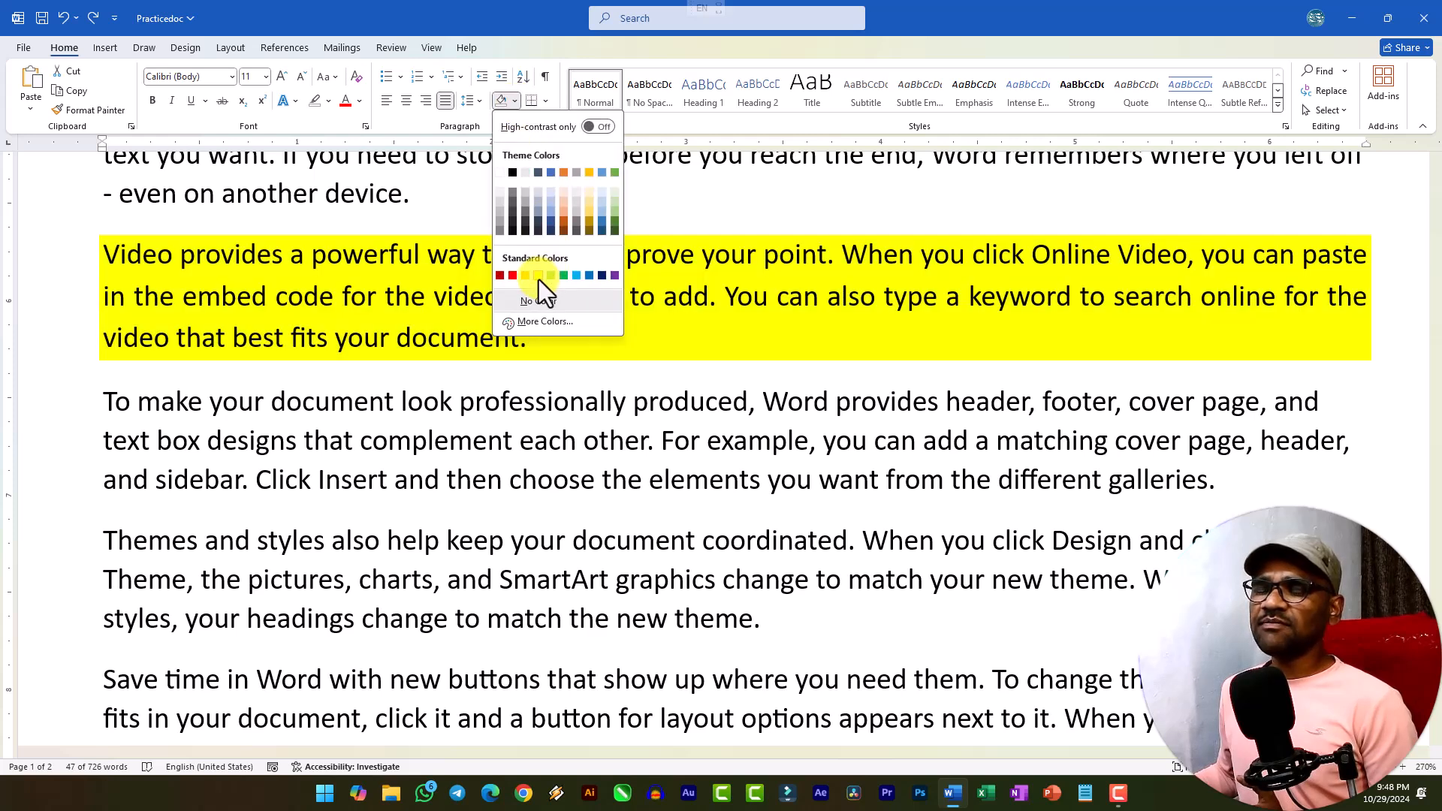
{"action": "left_click", "coordinate": [538, 276]}
{"action": "left_click", "coordinate": [210, 256]}
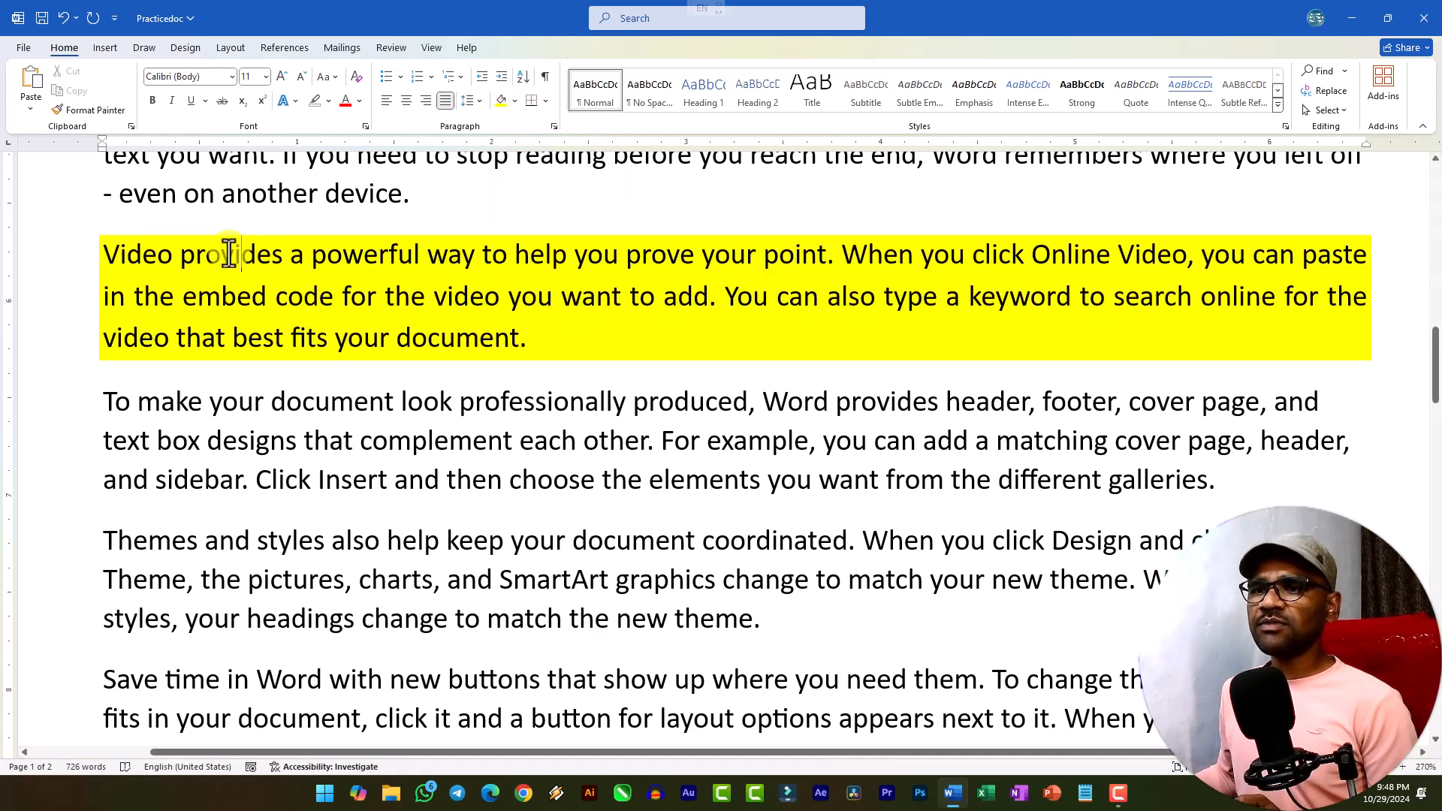
Step: Select the whole yellow paragraph and set its shading to No Color
{"action": "mouse_move", "coordinate": [98, 256]}
{"action": "left_mouse_down"}
{"action": "mouse_move", "coordinate": [534, 352]}
{"action": "mouse_move", "coordinate": [48, 267]}
{"action": "left_mouse_up"}
{"action": "left_click", "coordinate": [628, 370]}
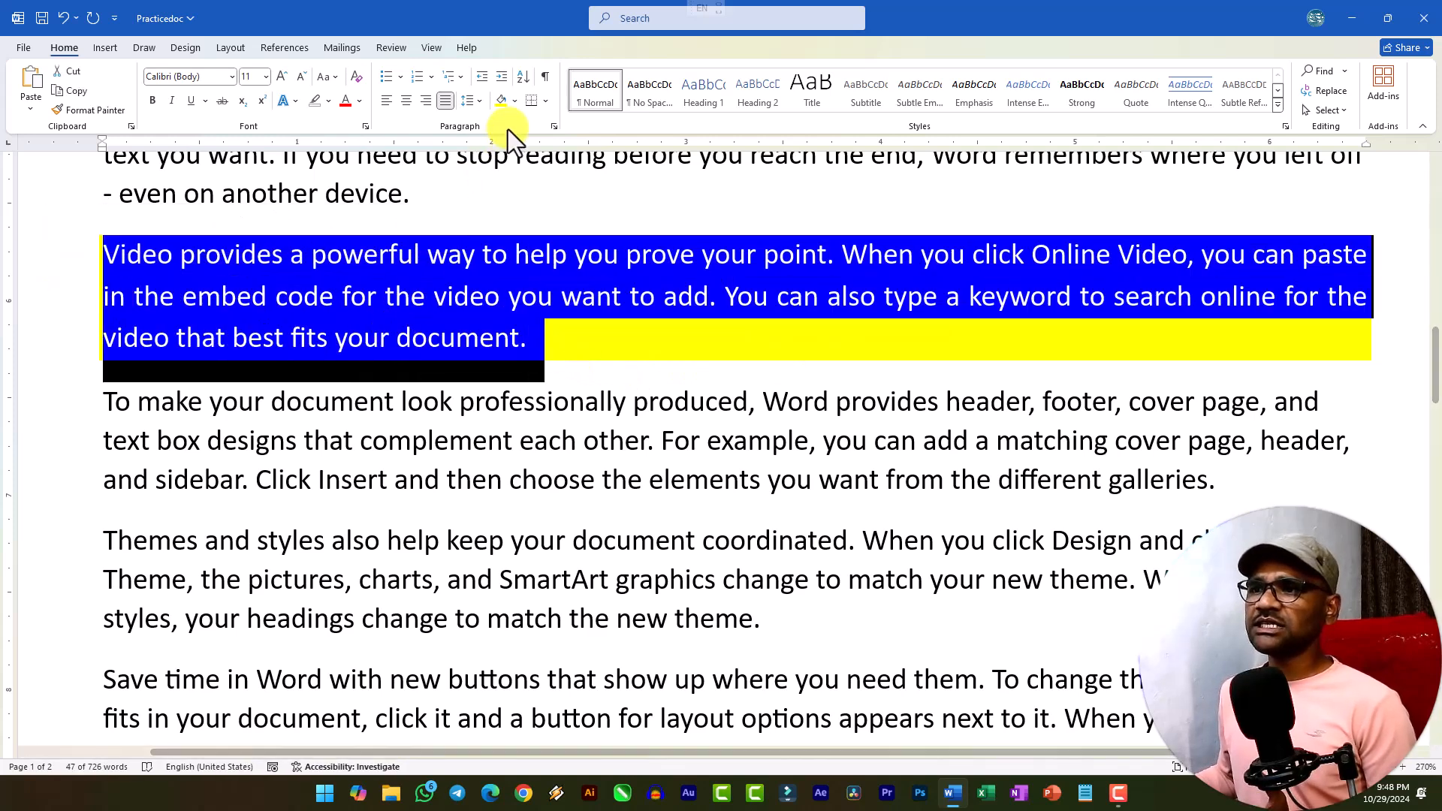
{"action": "left_click", "coordinate": [515, 100]}
{"action": "left_click", "coordinate": [538, 301]}
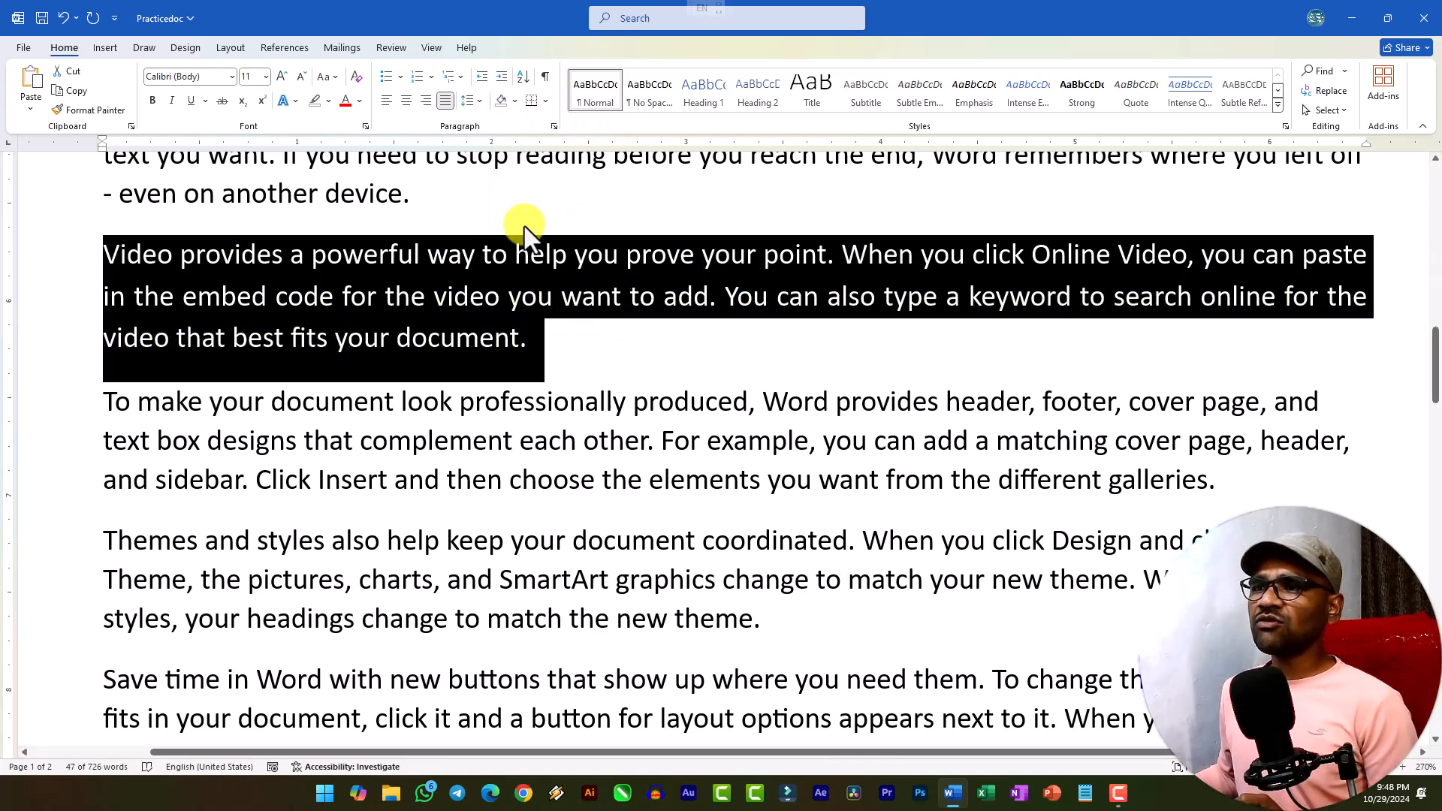
Step: Apply outside borders around the "Video provides a powerful way" paragraph and deselect it
{"action": "left_click", "coordinate": [545, 101]}
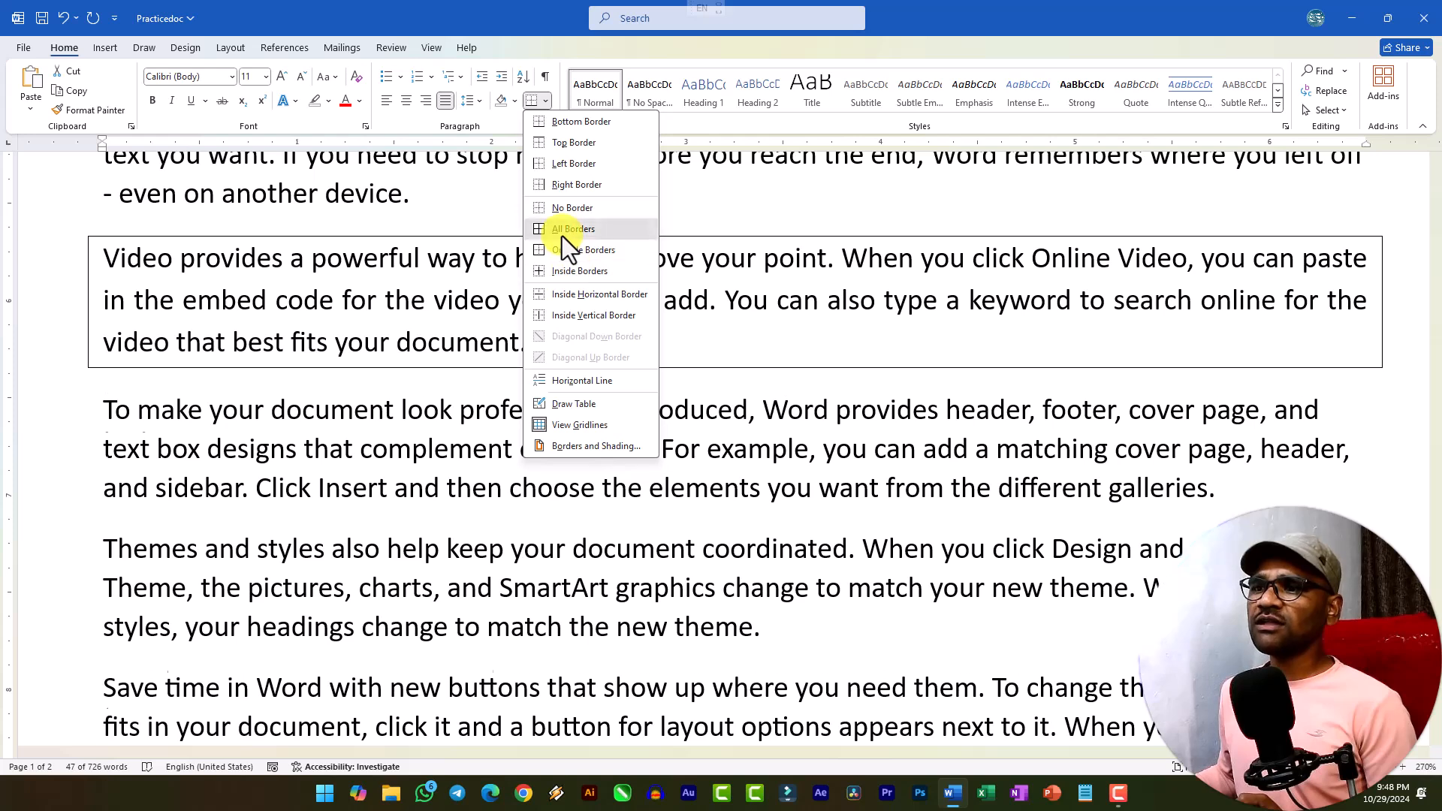
{"action": "left_click", "coordinate": [578, 249]}
{"action": "left_click", "coordinate": [470, 299]}
{"action": "left_click", "coordinate": [535, 342]}
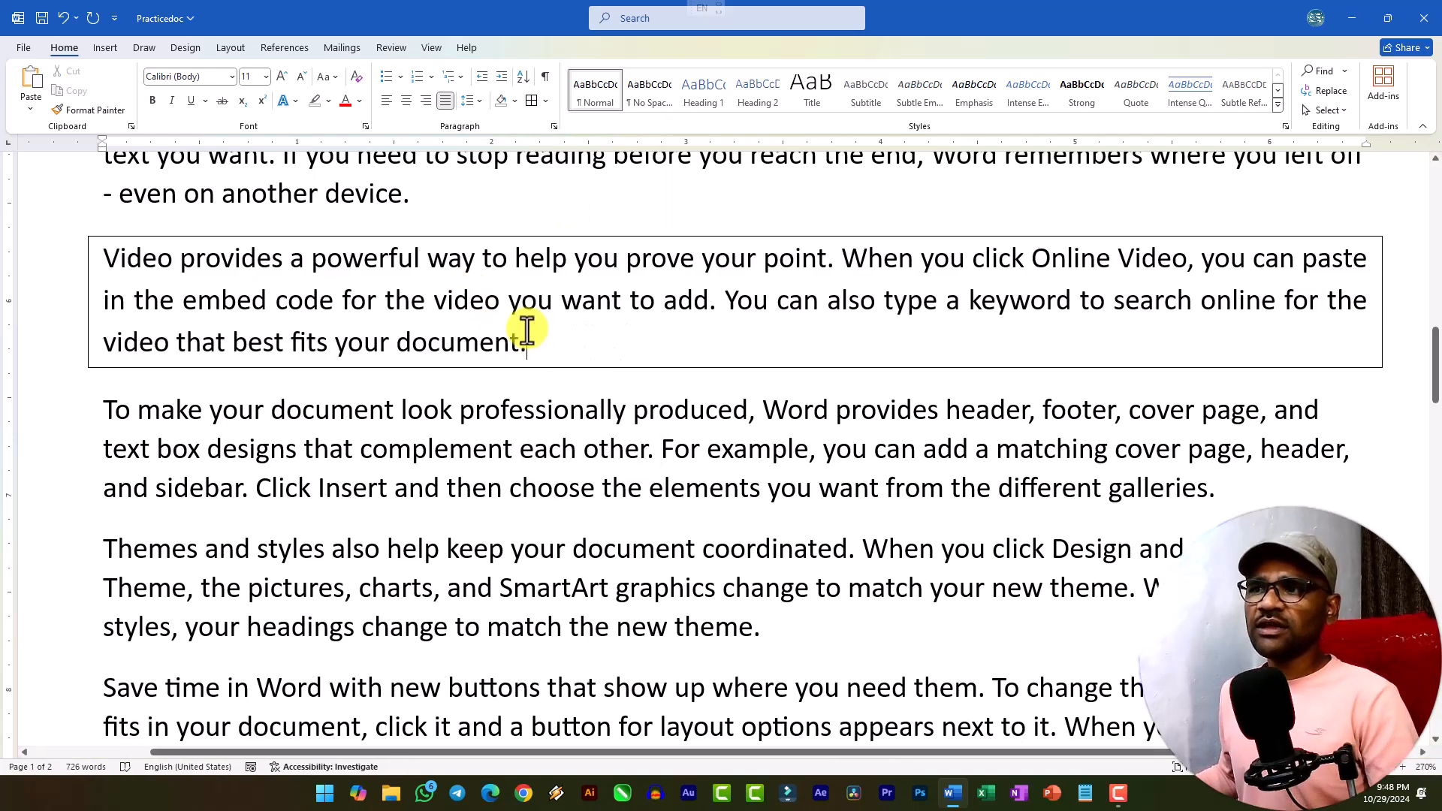
Step: Add a "Courses" line below the "To make your document look professionally produced" paragraph, followed by a new empty line
{"action": "left_click", "coordinate": [510, 409]}
{"action": "left_click", "coordinate": [1231, 494]}
{"action": "key", "text": "Return"}
{"action": "type", "text": "Coursde"}
{"action": "key", "text": "BackSpace"}
{"action": "key", "text": "BackSpace"}
{"action": "type", "text": "es"}
{"action": "key", "text": "Return"}
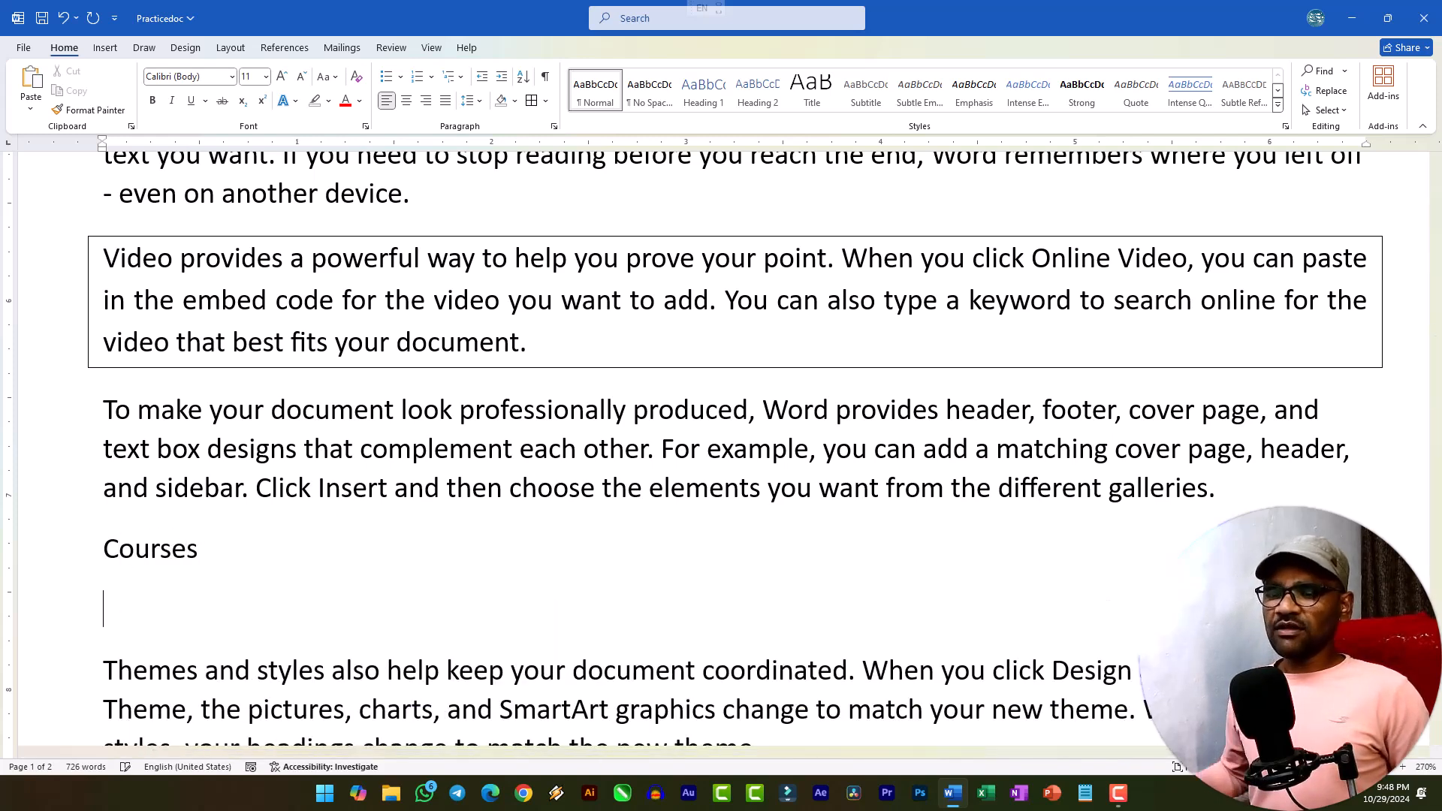
Step: Enter BCA, MCA, BSC and MSC on separate lines beneath "Courses"
{"action": "scroll", "coordinate": [946, 518], "scroll_direction": "down", "scroll_amount": 3}
{"action": "scroll", "coordinate": [859, 490], "scroll_direction": "up", "scroll_amount": 1}
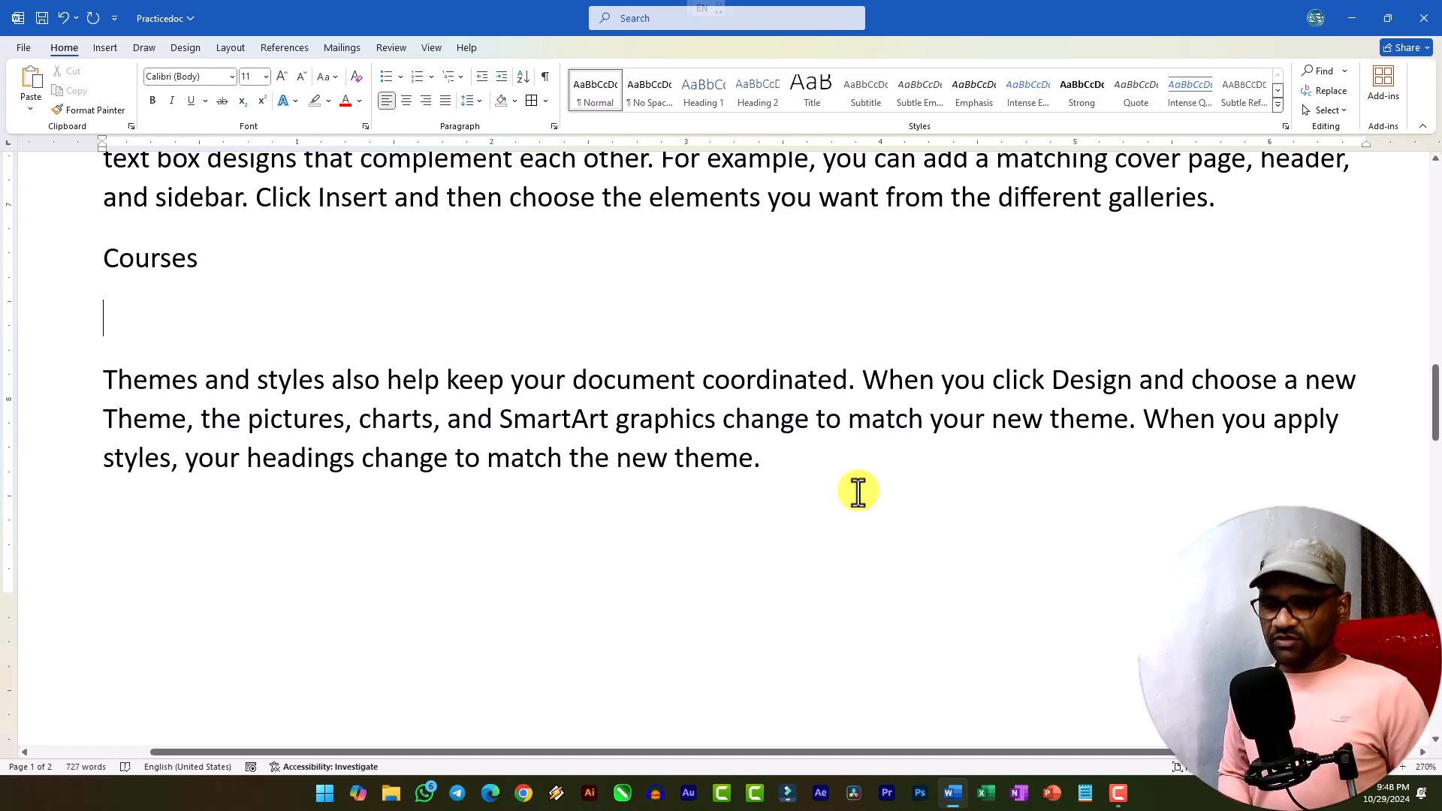
{"action": "type", "text": "BCA"}
{"action": "key", "text": "Return"}
{"action": "type", "text": "MCA"}
{"action": "key", "text": "Return"}
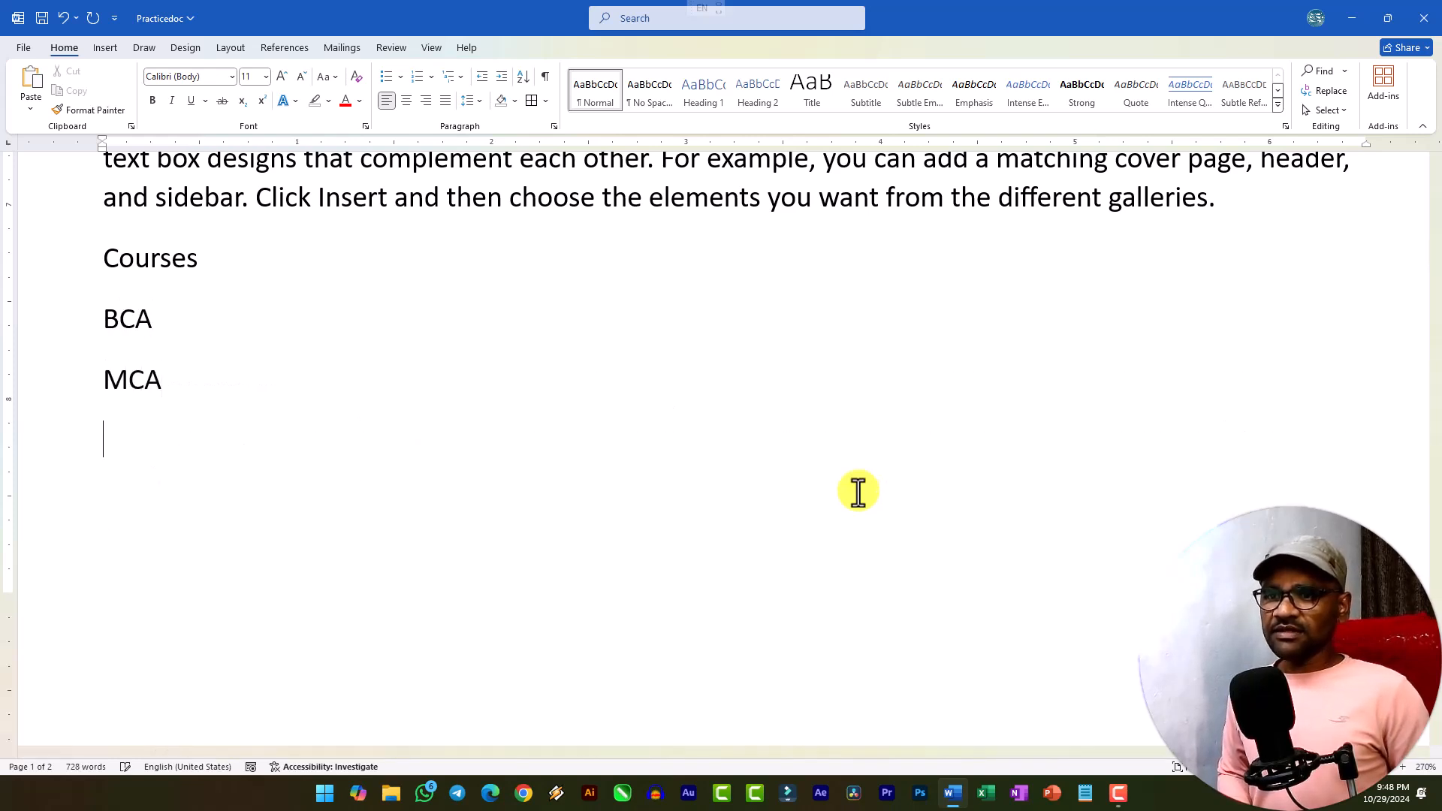
{"action": "type", "text": "MSC"}
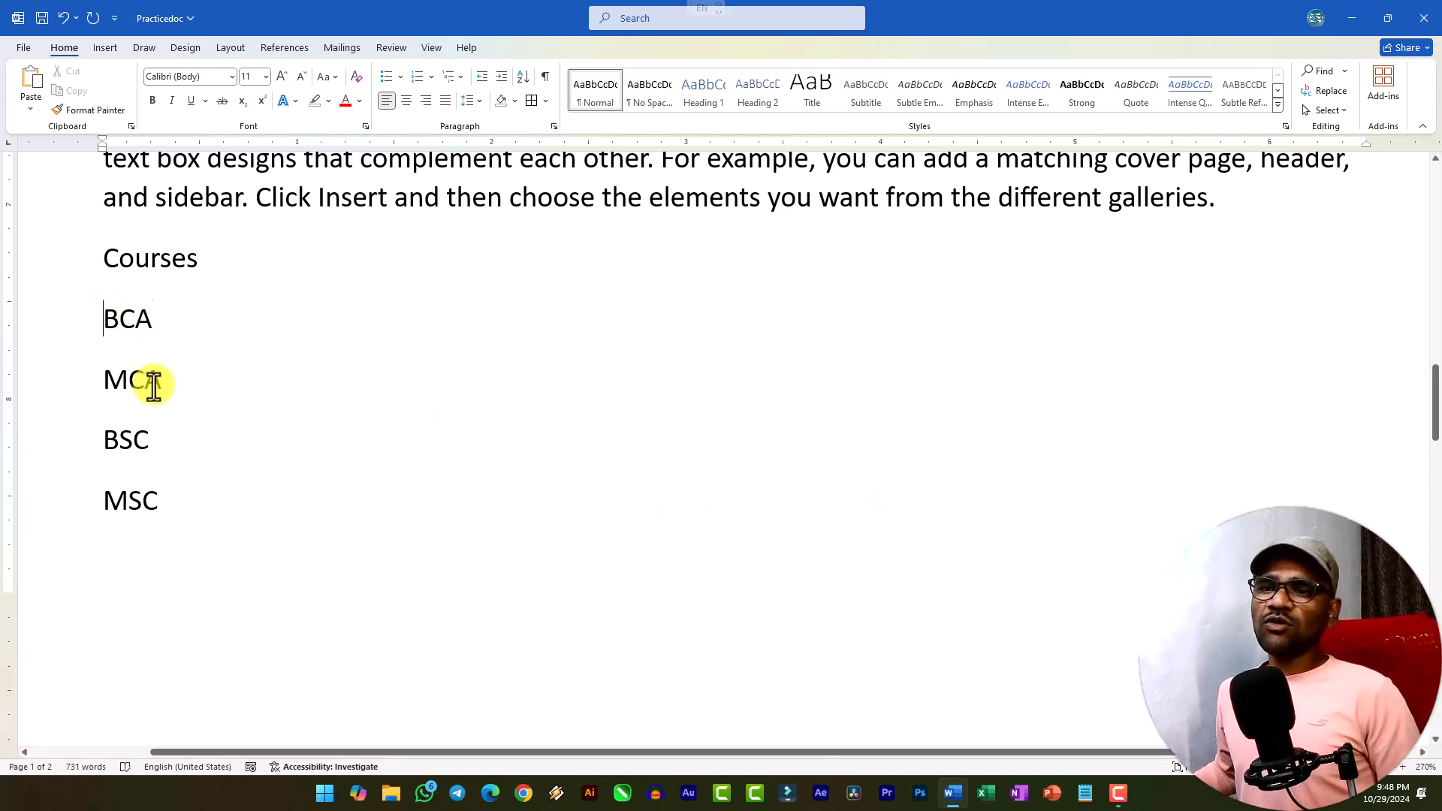
Step: Format the four course names from BCA to MSC as a list with solid round bullets
{"action": "left_click_drag", "start_coordinate": [105, 320], "coordinate": [184, 506]}
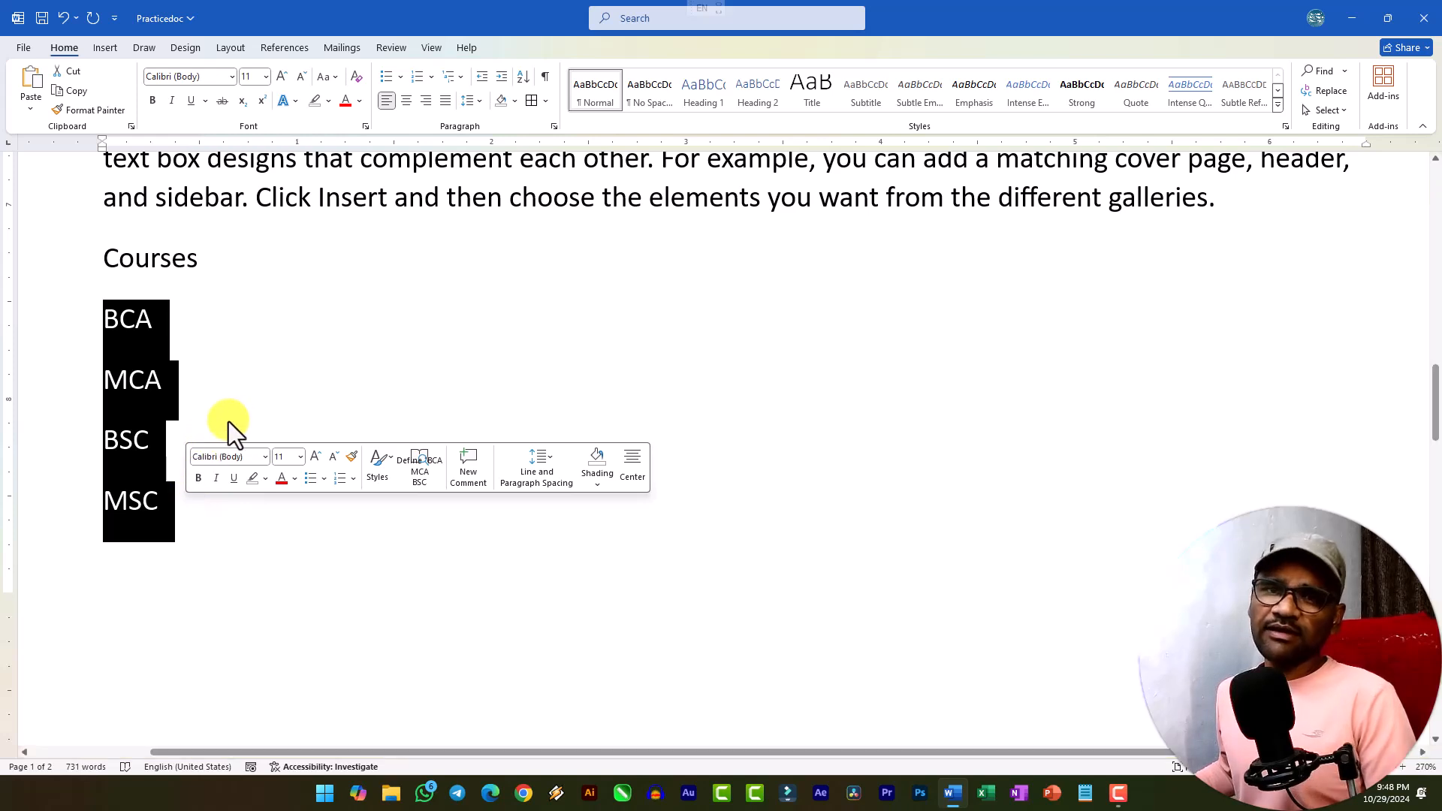
{"action": "left_click", "coordinate": [387, 76]}
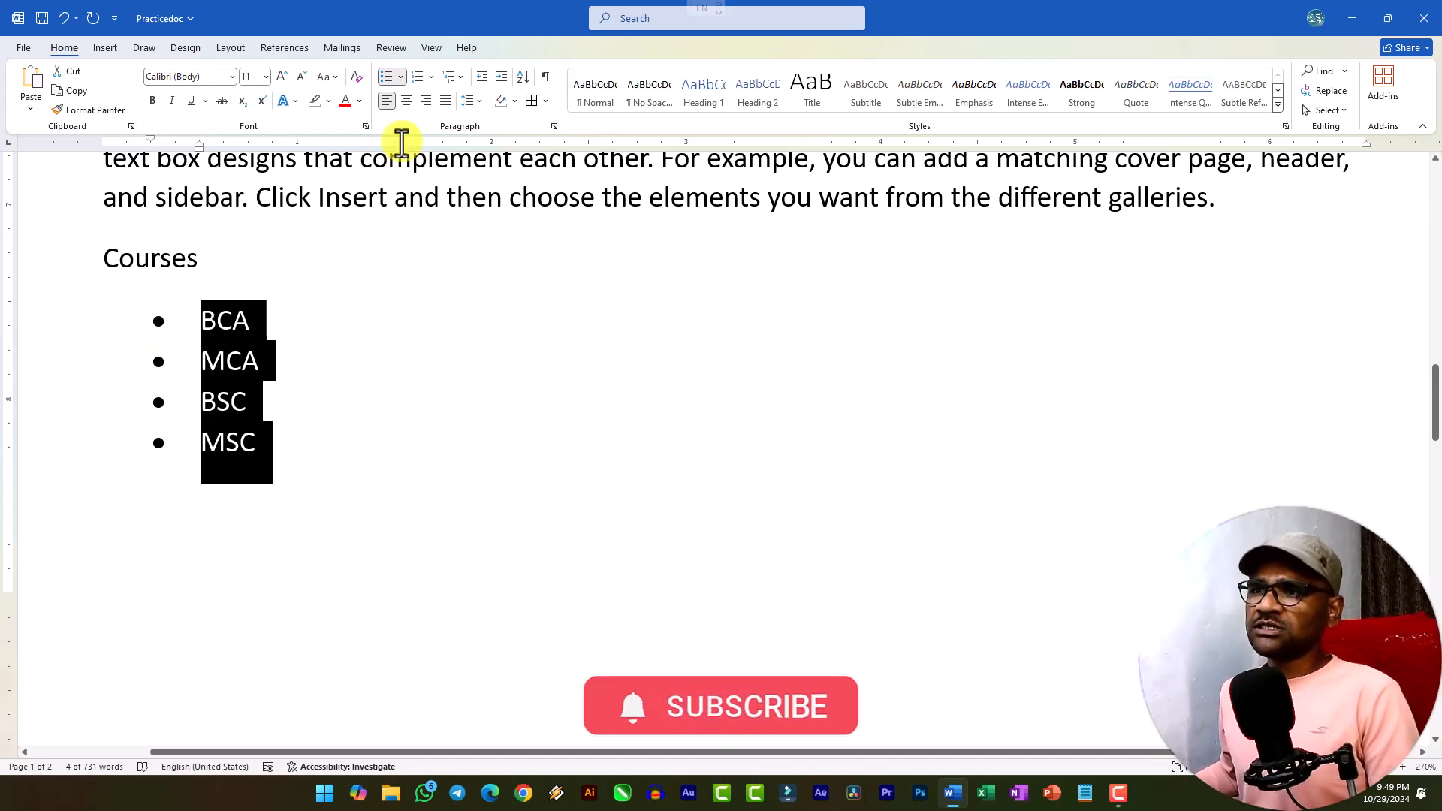
Step: Try a picture bullet made from the ss image in Downloads on the four courses, and restore the solid round bullets
{"action": "left_click", "coordinate": [402, 77]}
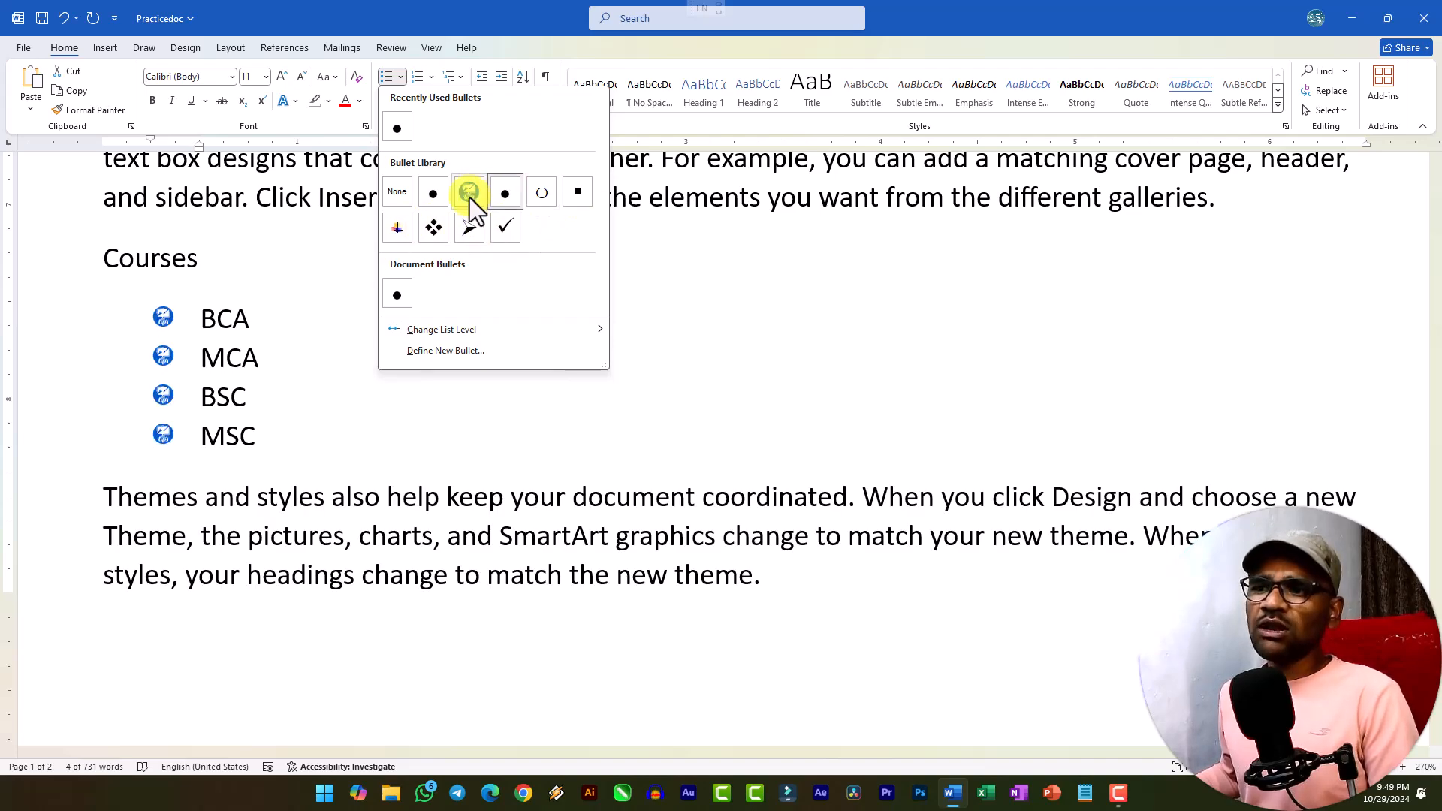
{"action": "left_click", "coordinate": [444, 351]}
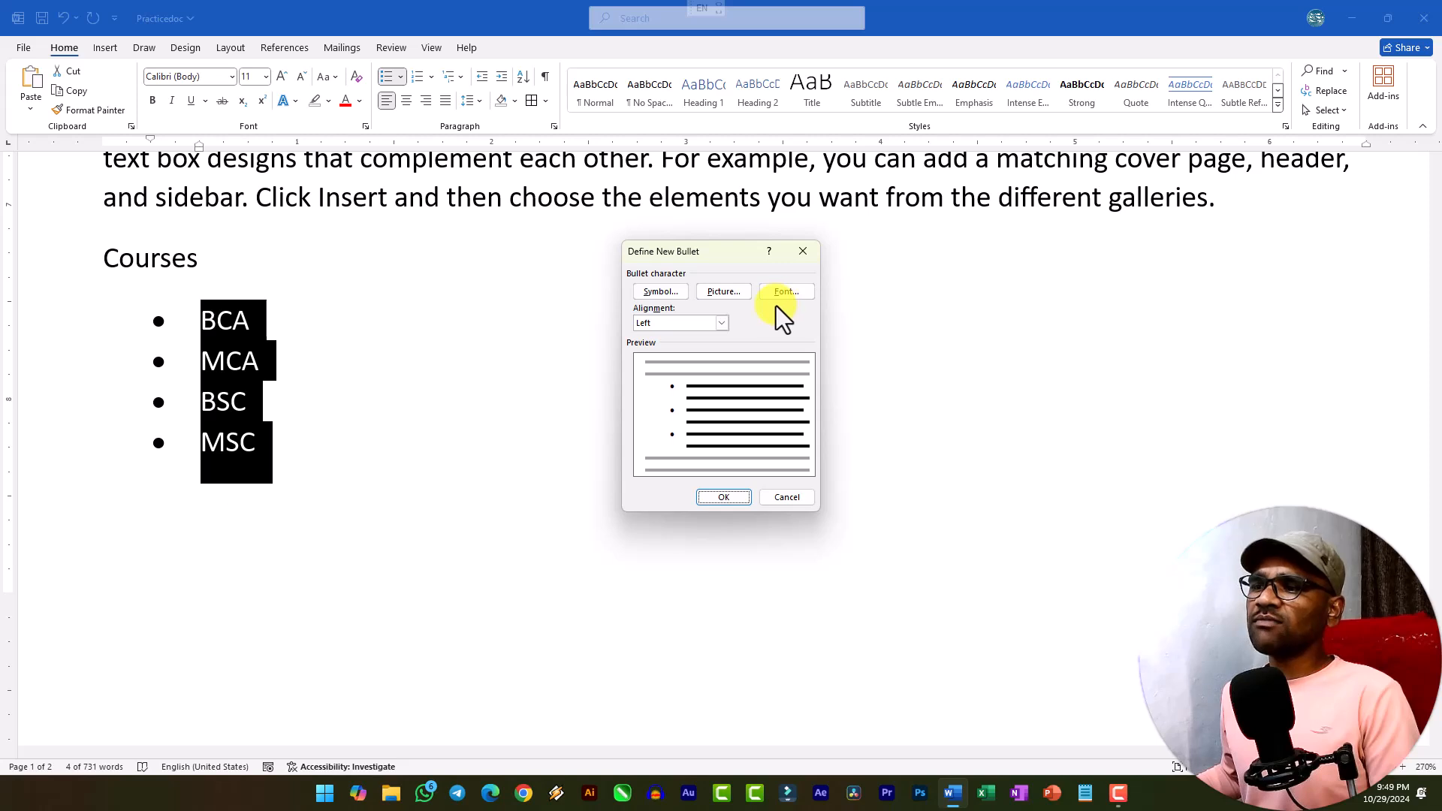
{"action": "left_click", "coordinate": [728, 324]}
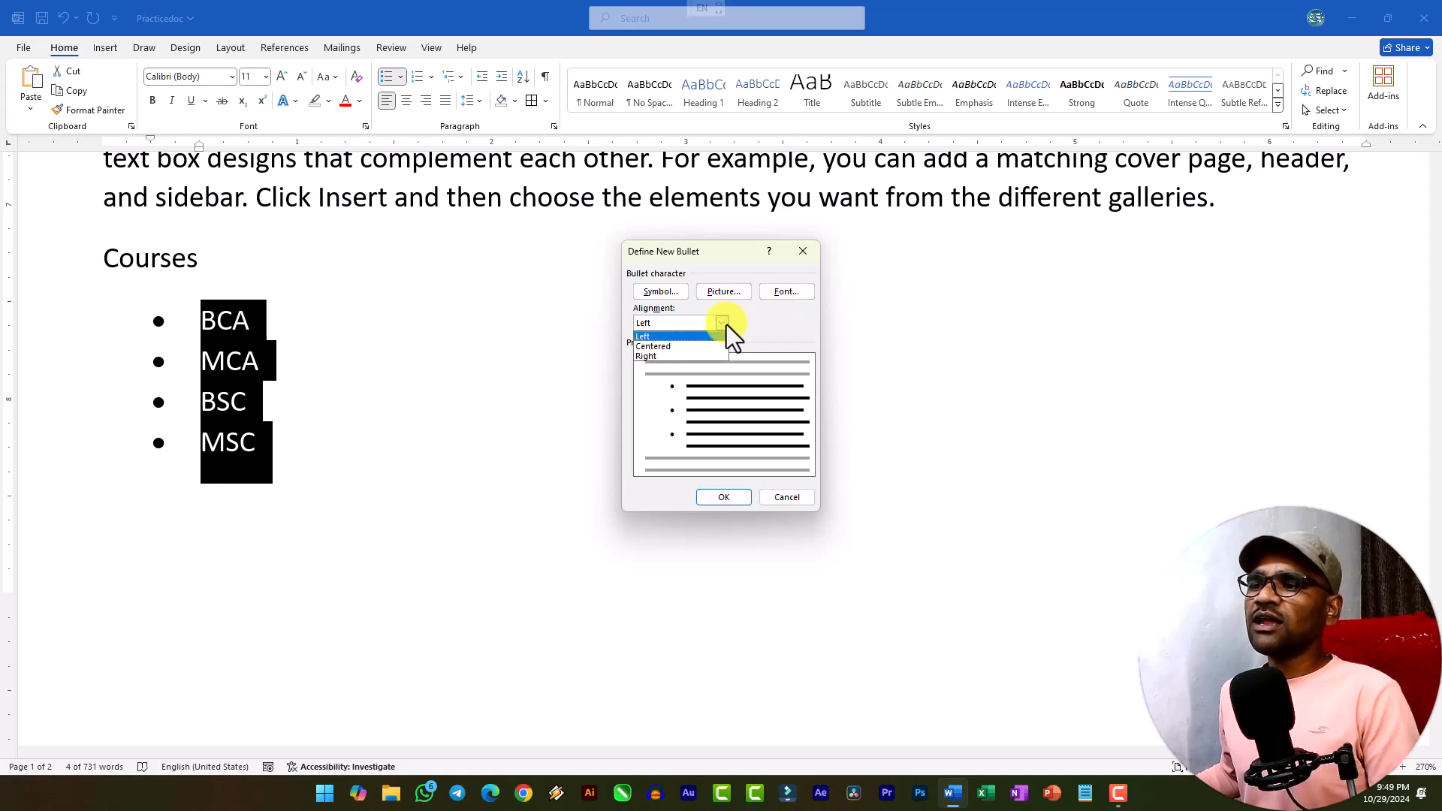
{"action": "left_click", "coordinate": [728, 325]}
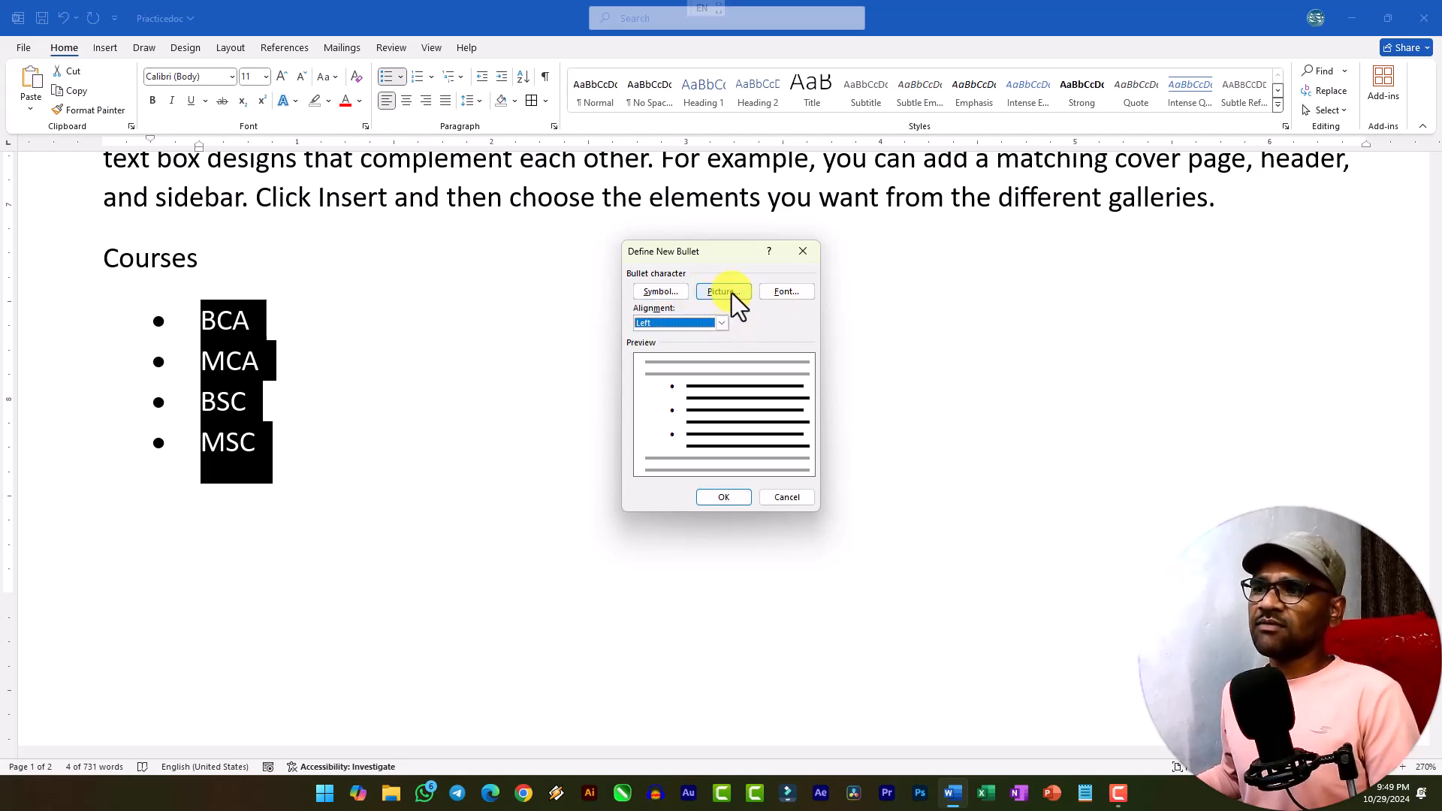
{"action": "left_click", "coordinate": [733, 293]}
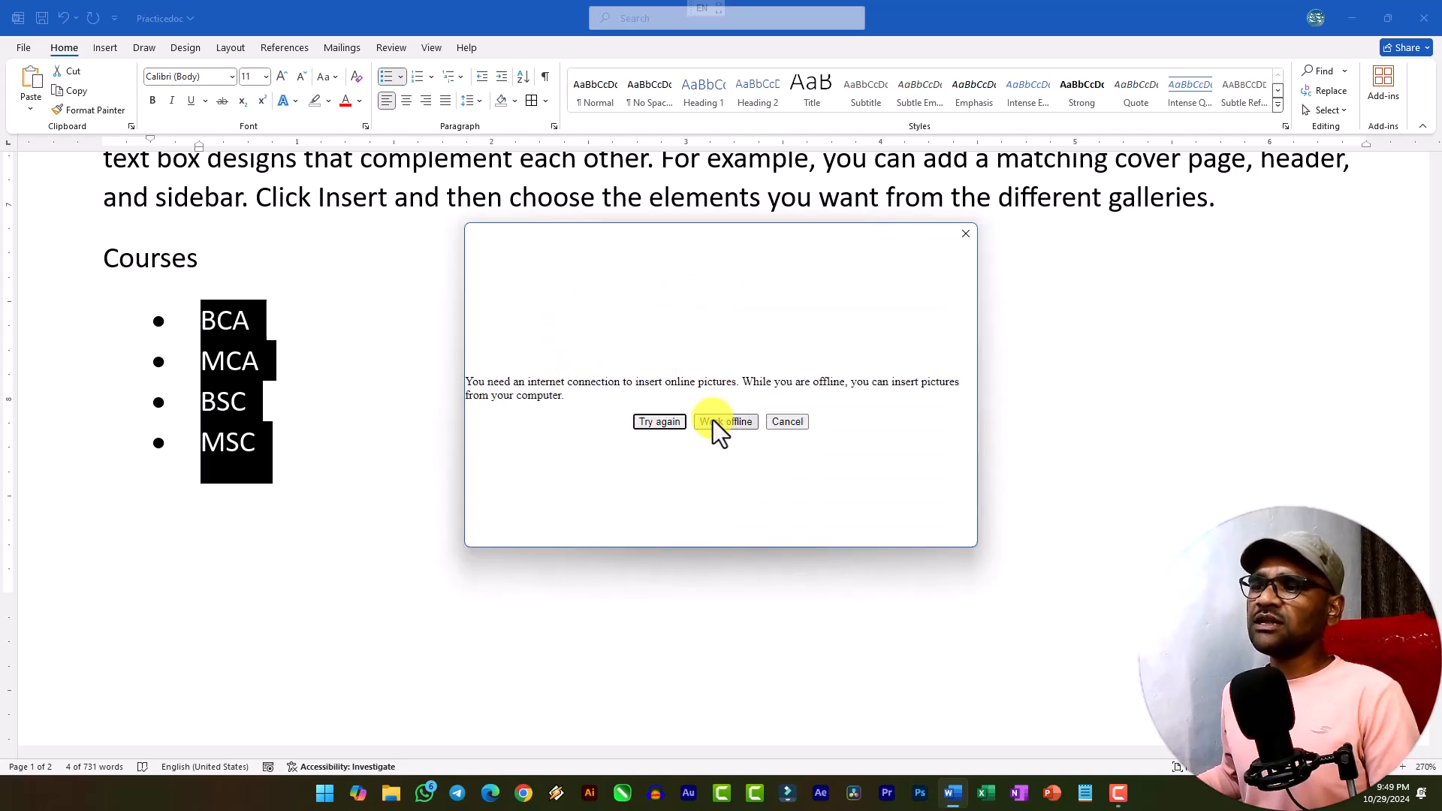
{"action": "left_click", "coordinate": [714, 421]}
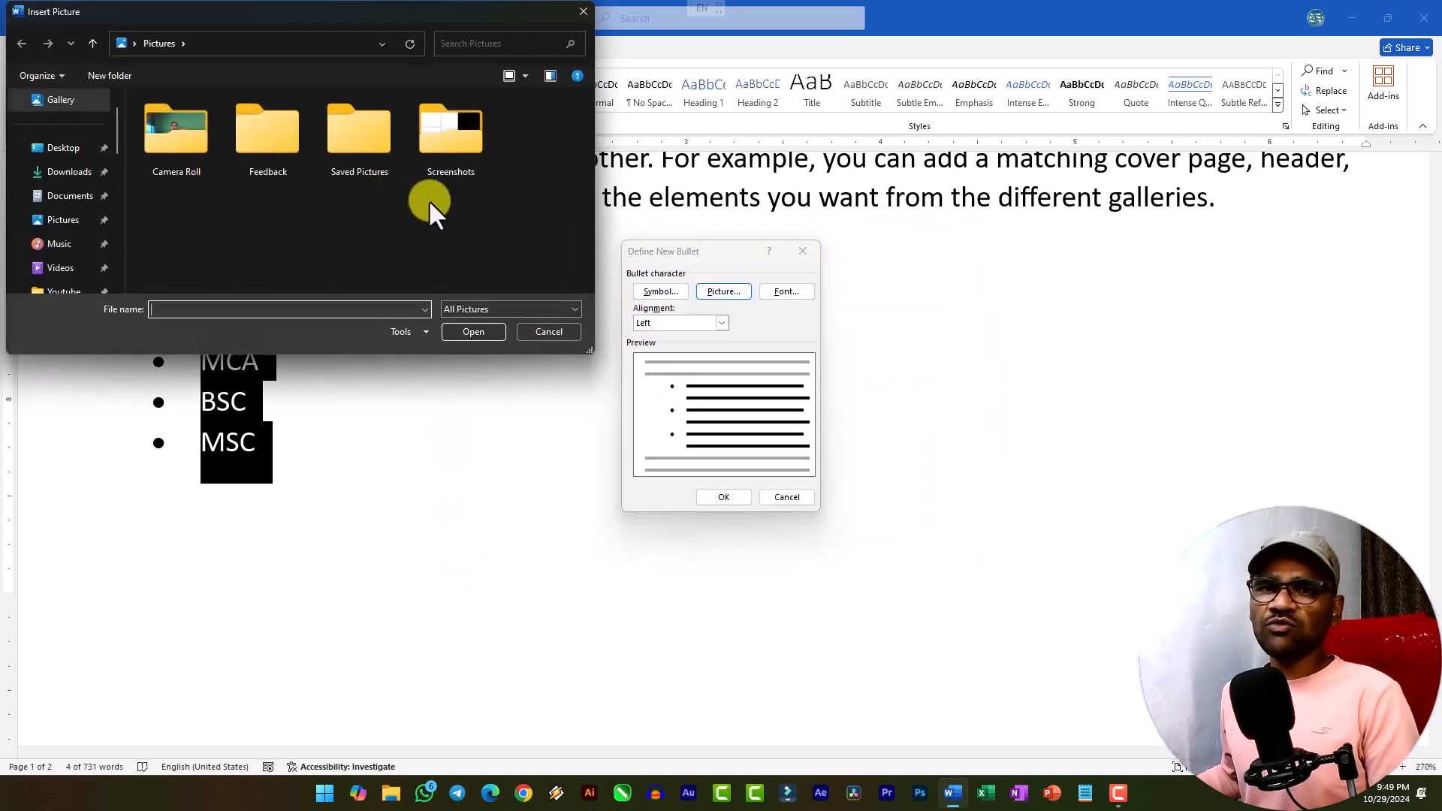
{"action": "left_click", "coordinate": [47, 169]}
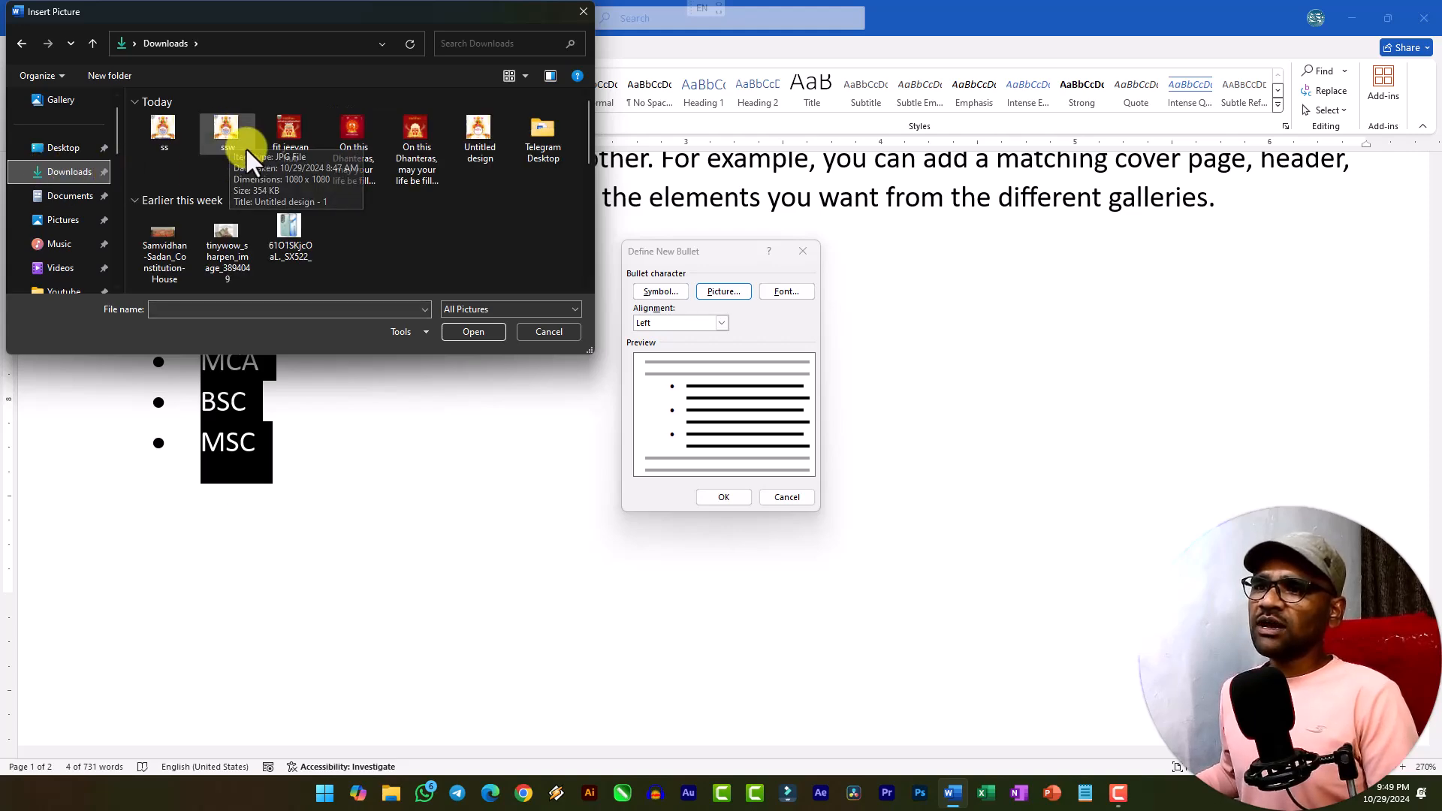
{"action": "double_click", "coordinate": [167, 135]}
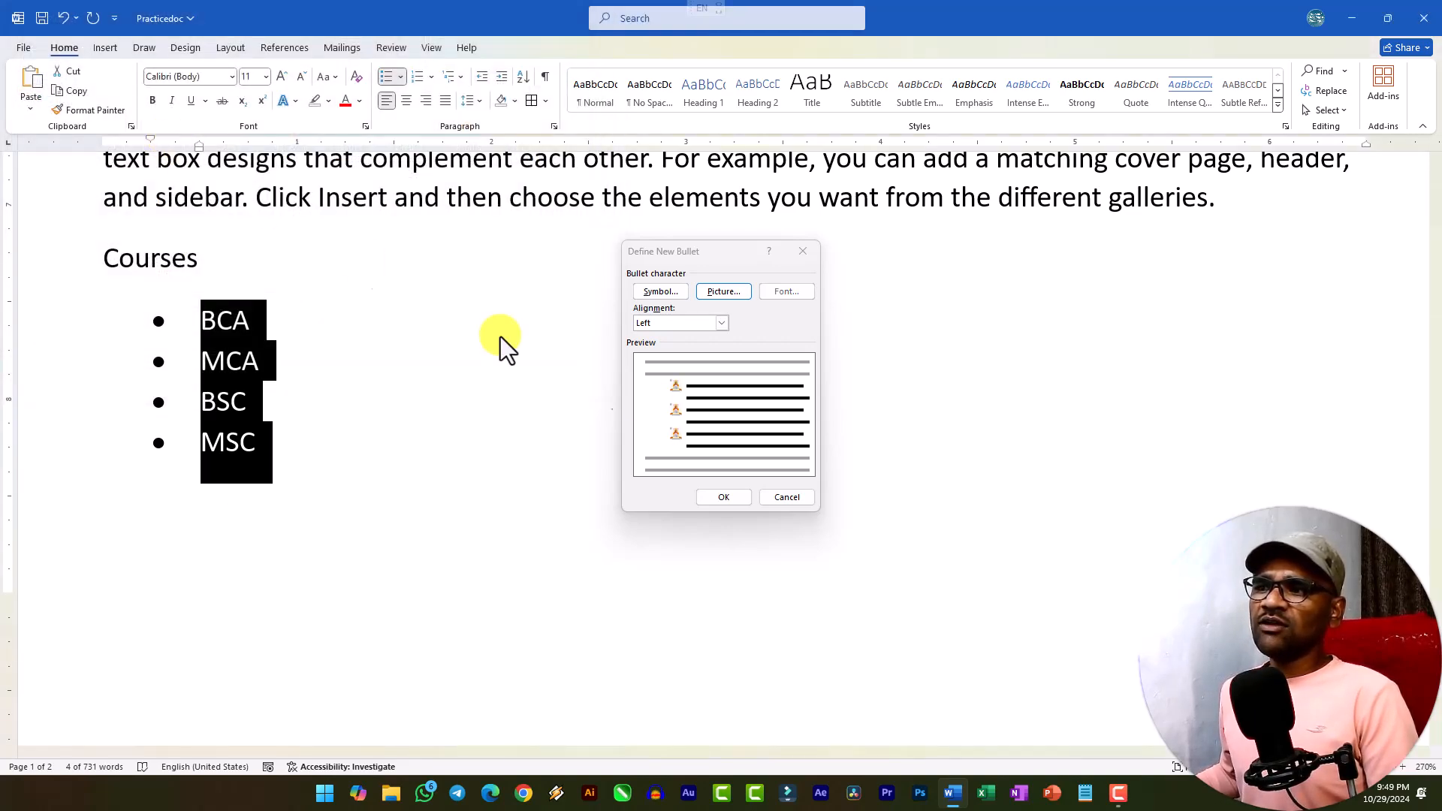
{"action": "left_click", "coordinate": [734, 498]}
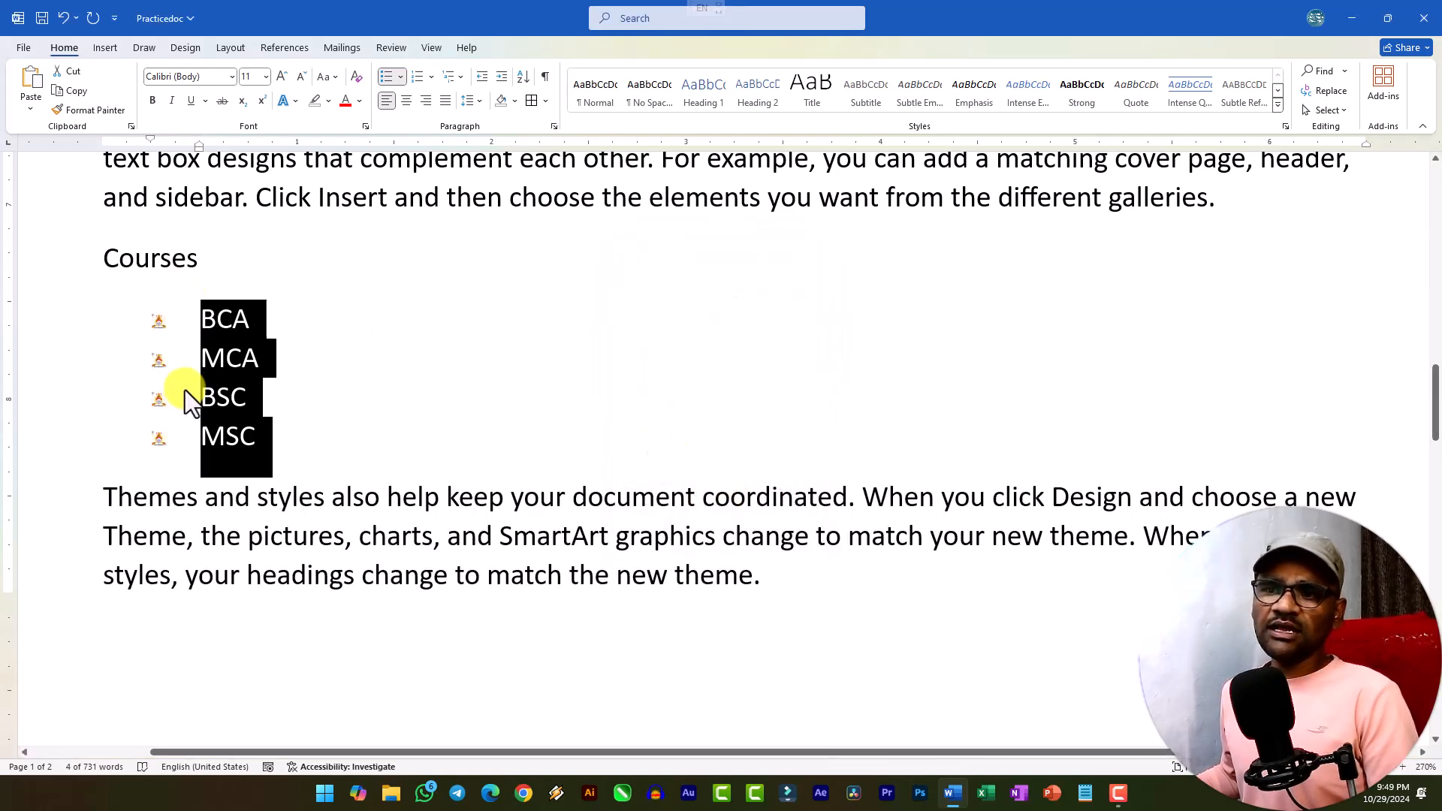
{"action": "left_click", "coordinate": [399, 77]}
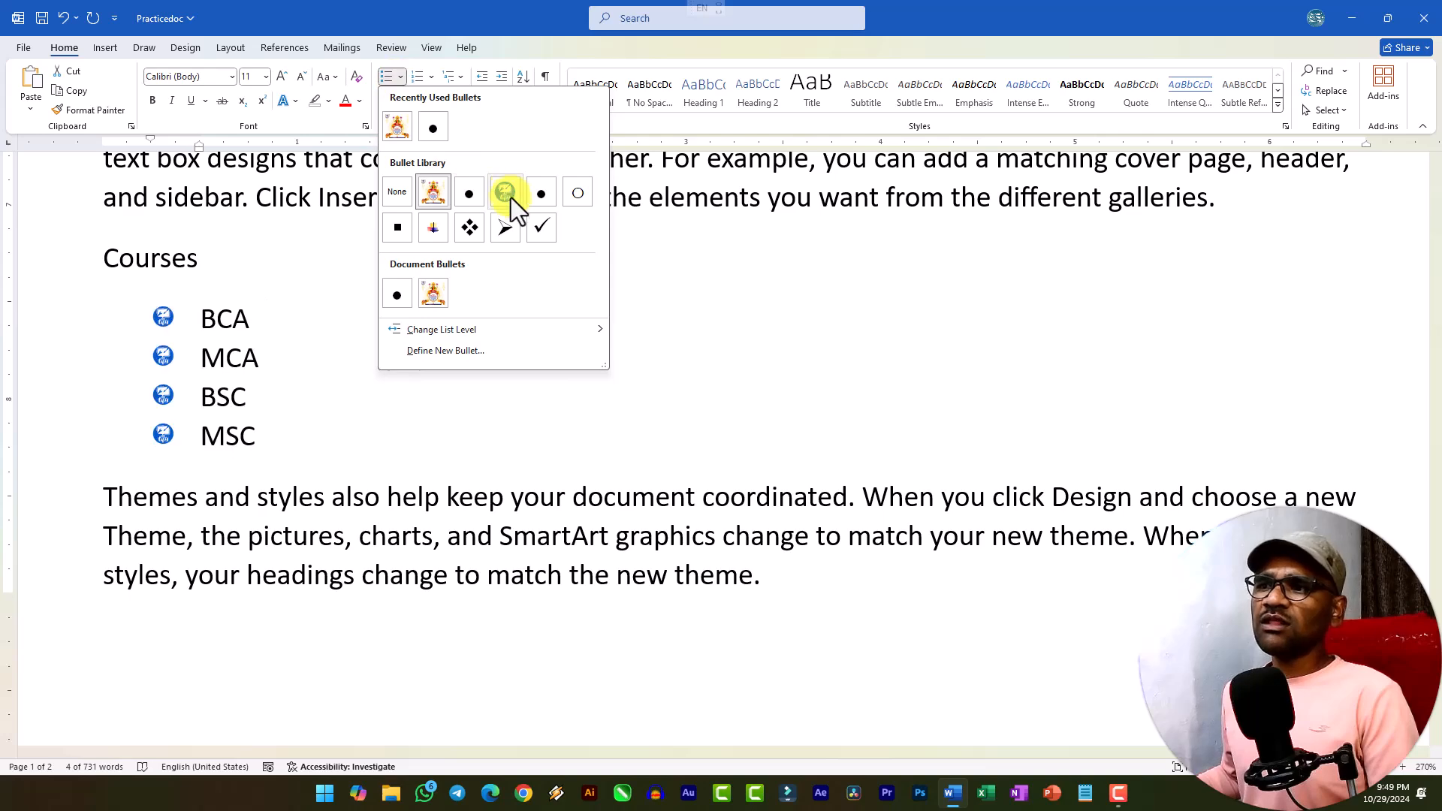
{"action": "left_click", "coordinate": [541, 194]}
Step: Add FOC, PC, C Language, DE and English as second-level bullets beneath BCA
{"action": "left_click", "coordinate": [252, 322]}
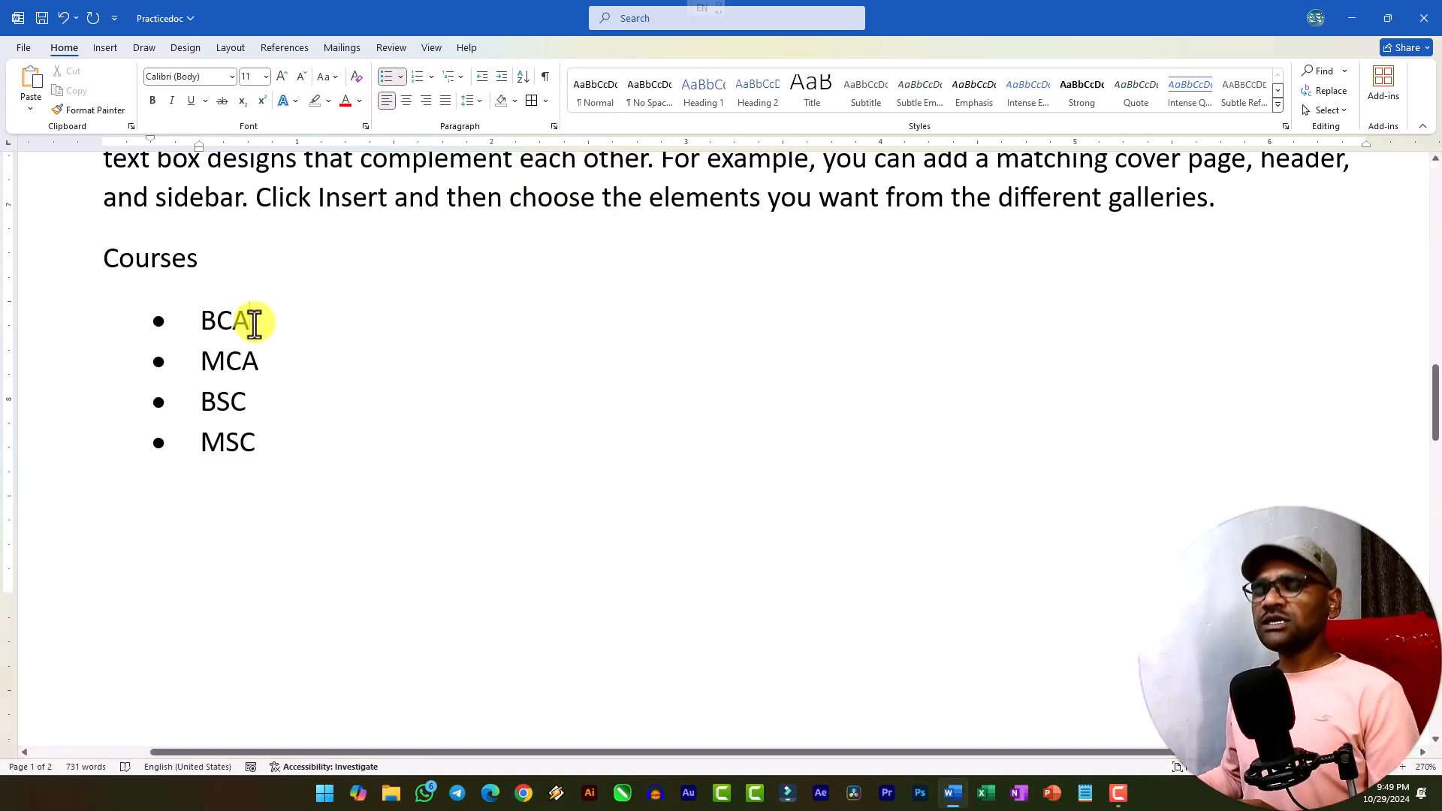
{"action": "key", "text": "Return"}
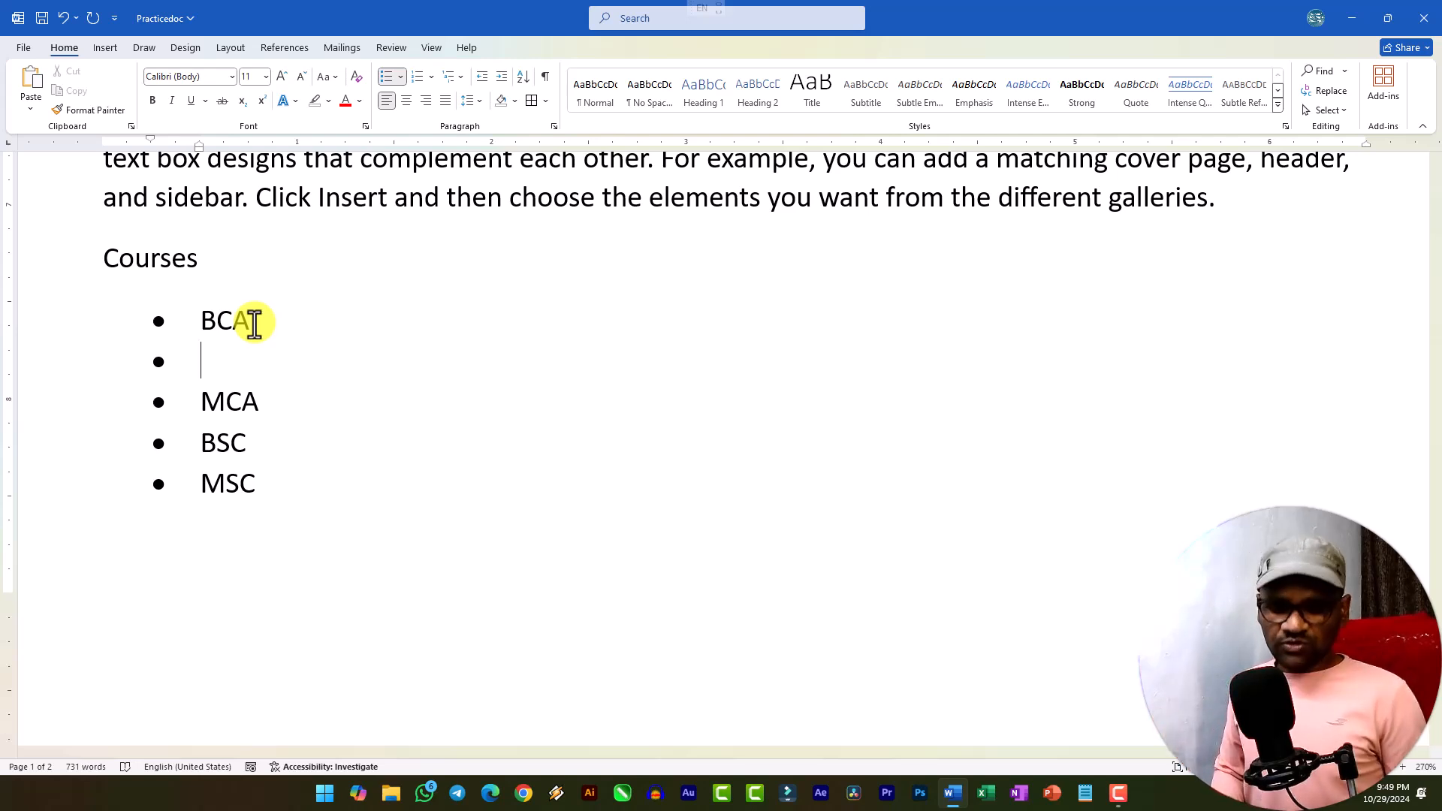
{"action": "key", "text": "Tab"}
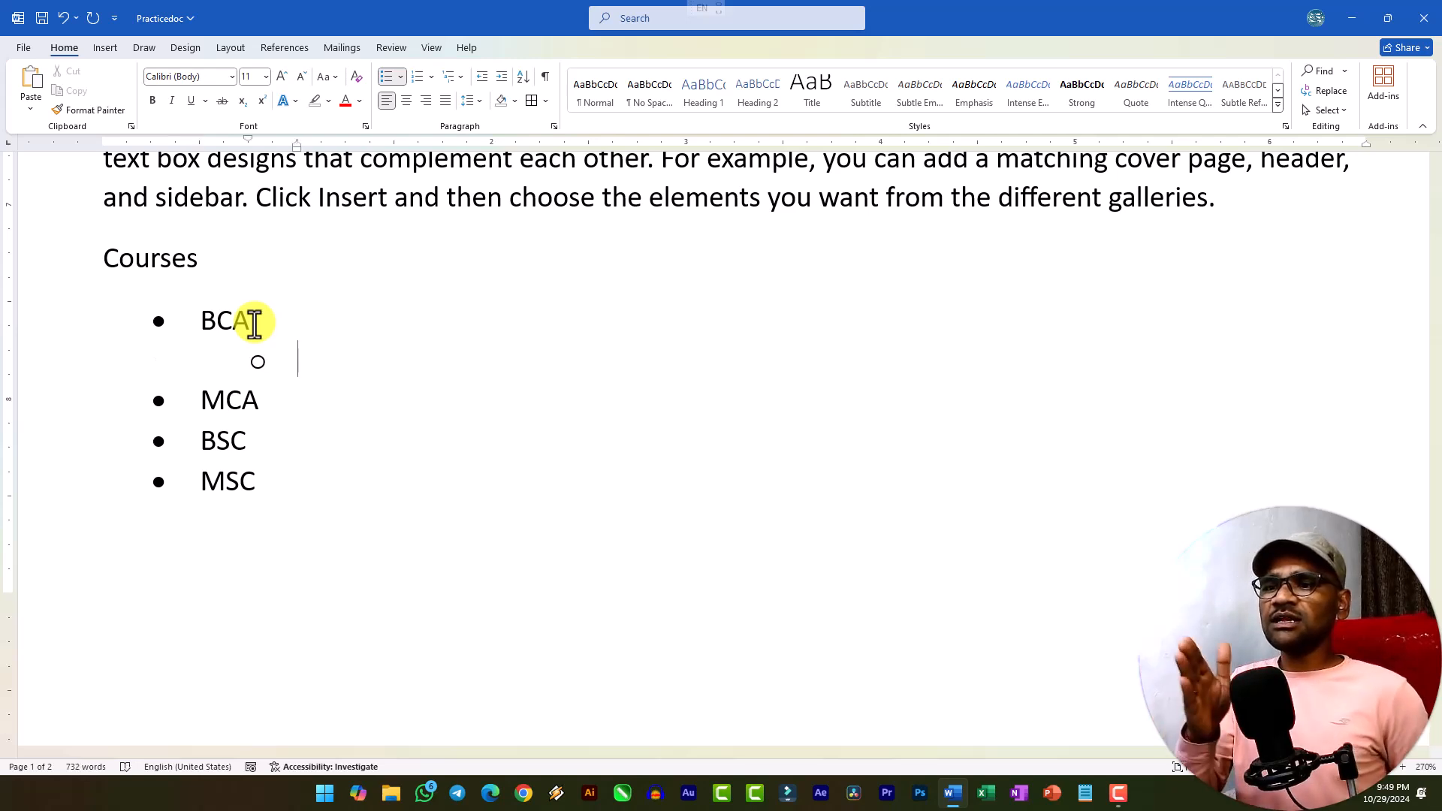
{"action": "type", "text": "FOC"}
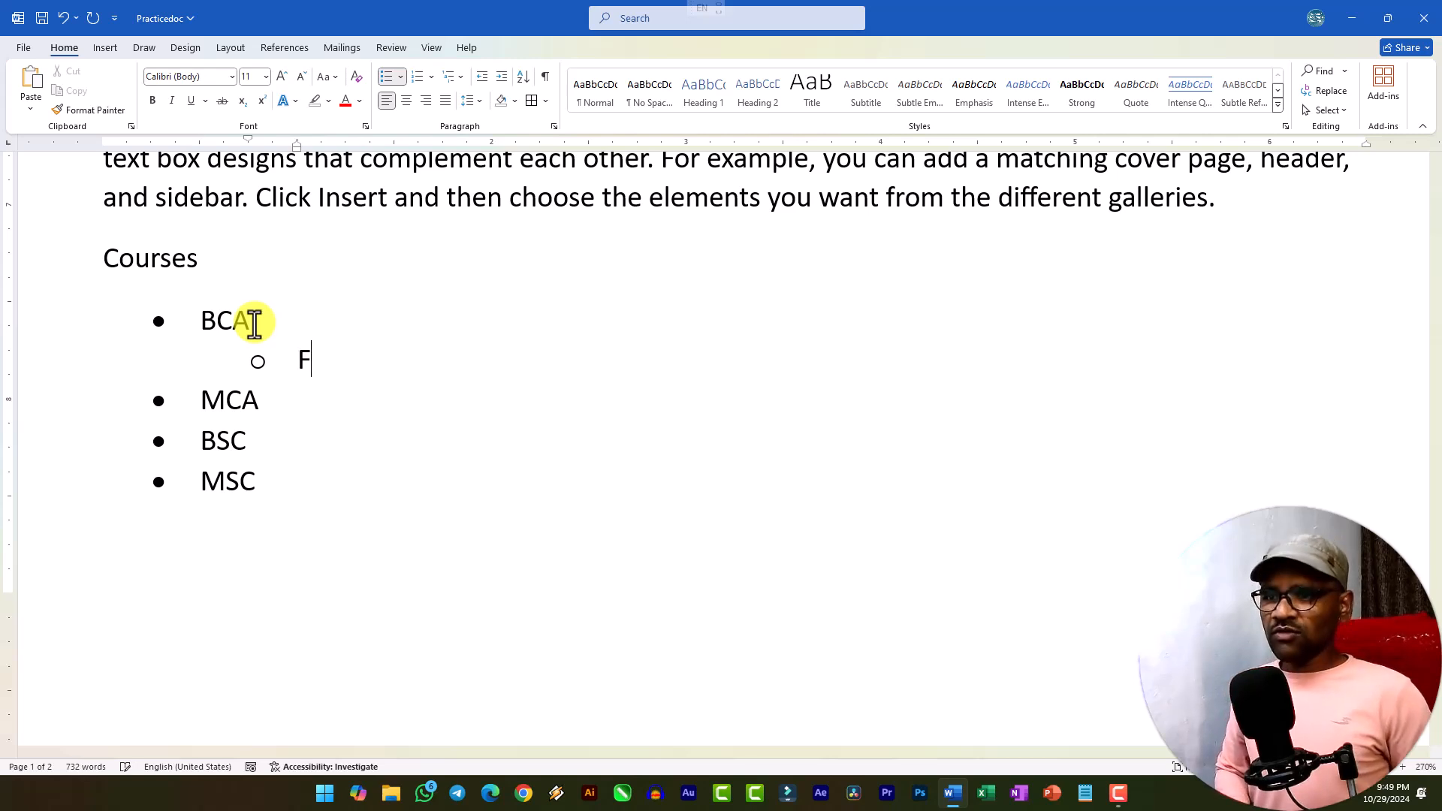
{"action": "key", "text": "Return"}
{"action": "type", "text": "PC"}
{"action": "key", "text": "Return"}
{"action": "type", "text": "C Language"}
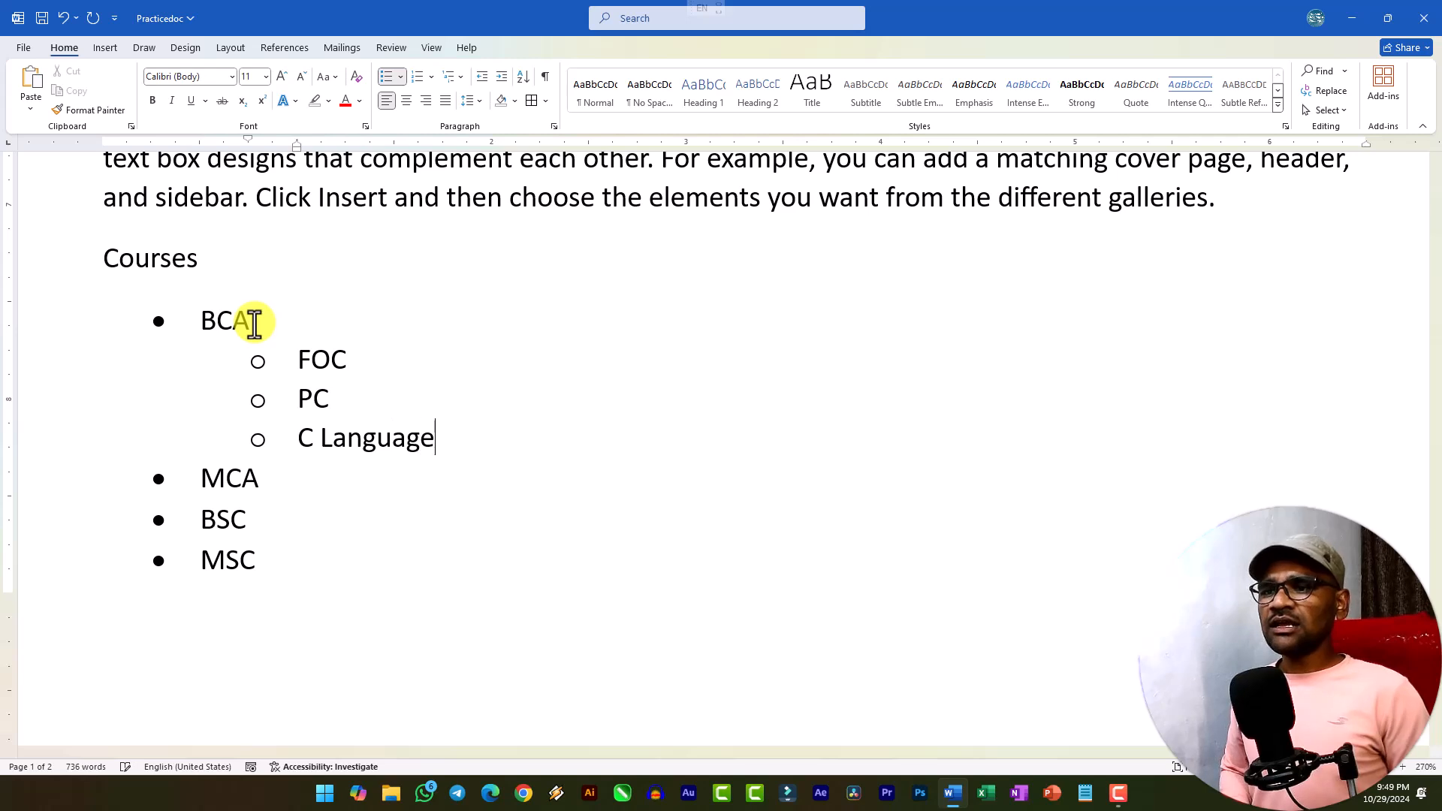
{"action": "key", "text": "Return"}
{"action": "type", "text": "DE"}
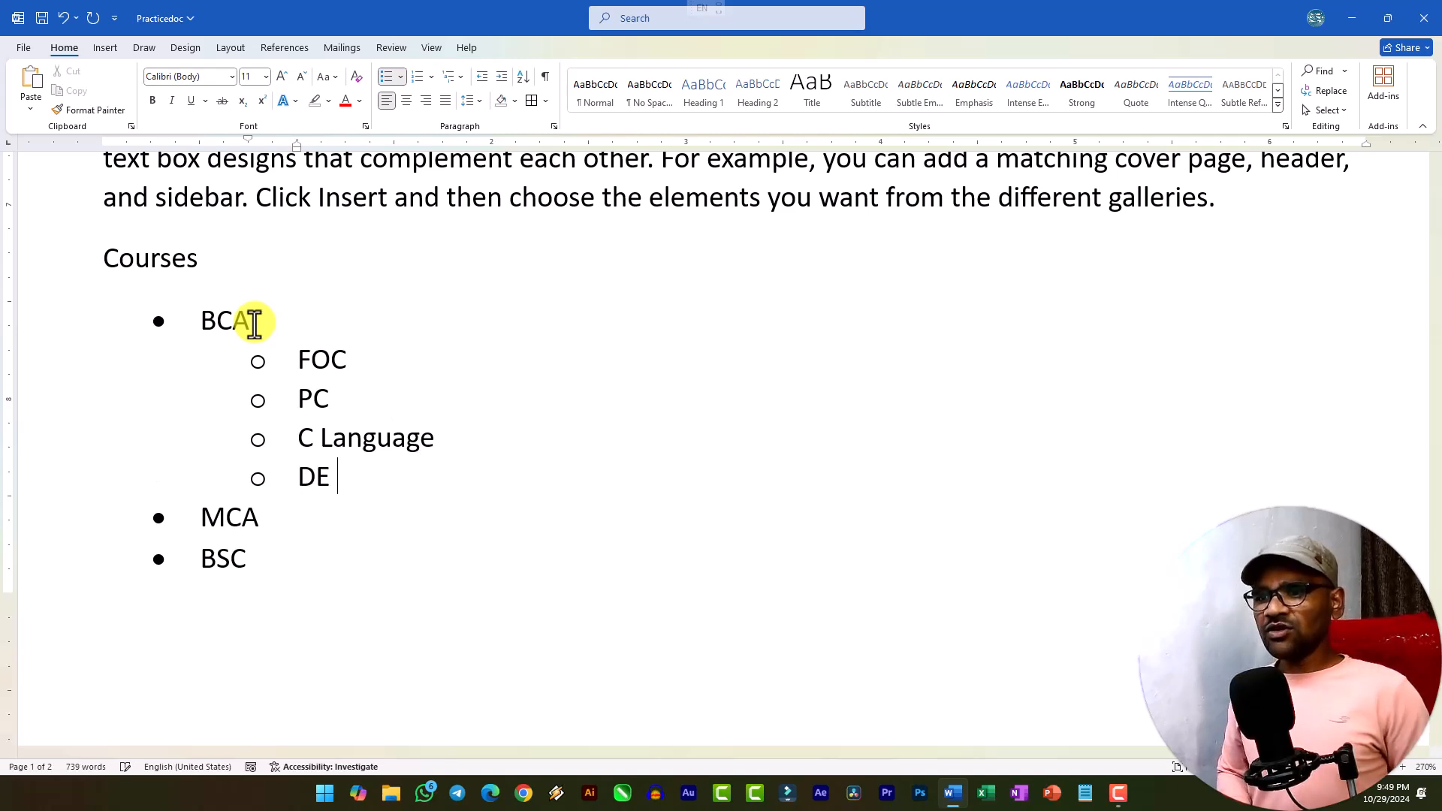
{"action": "key", "text": "Return"}
{"action": "type", "text": "English"}
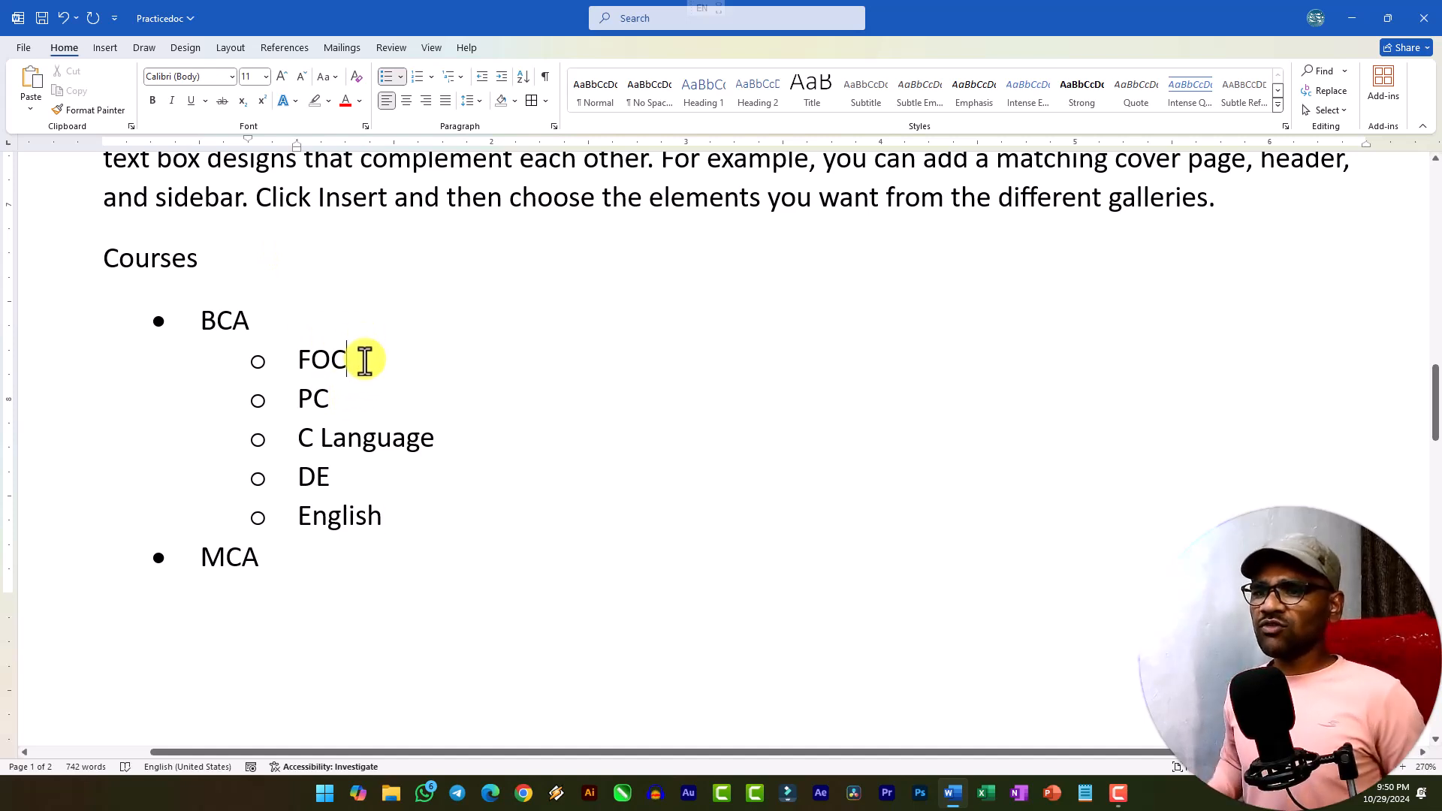
Step: Add Hardware, Software and Programming as third-level bullets beneath FOC, plus an empty fourth-level bullet under Hardware
{"action": "key", "text": "Return"}
{"action": "key", "text": "Tab"}
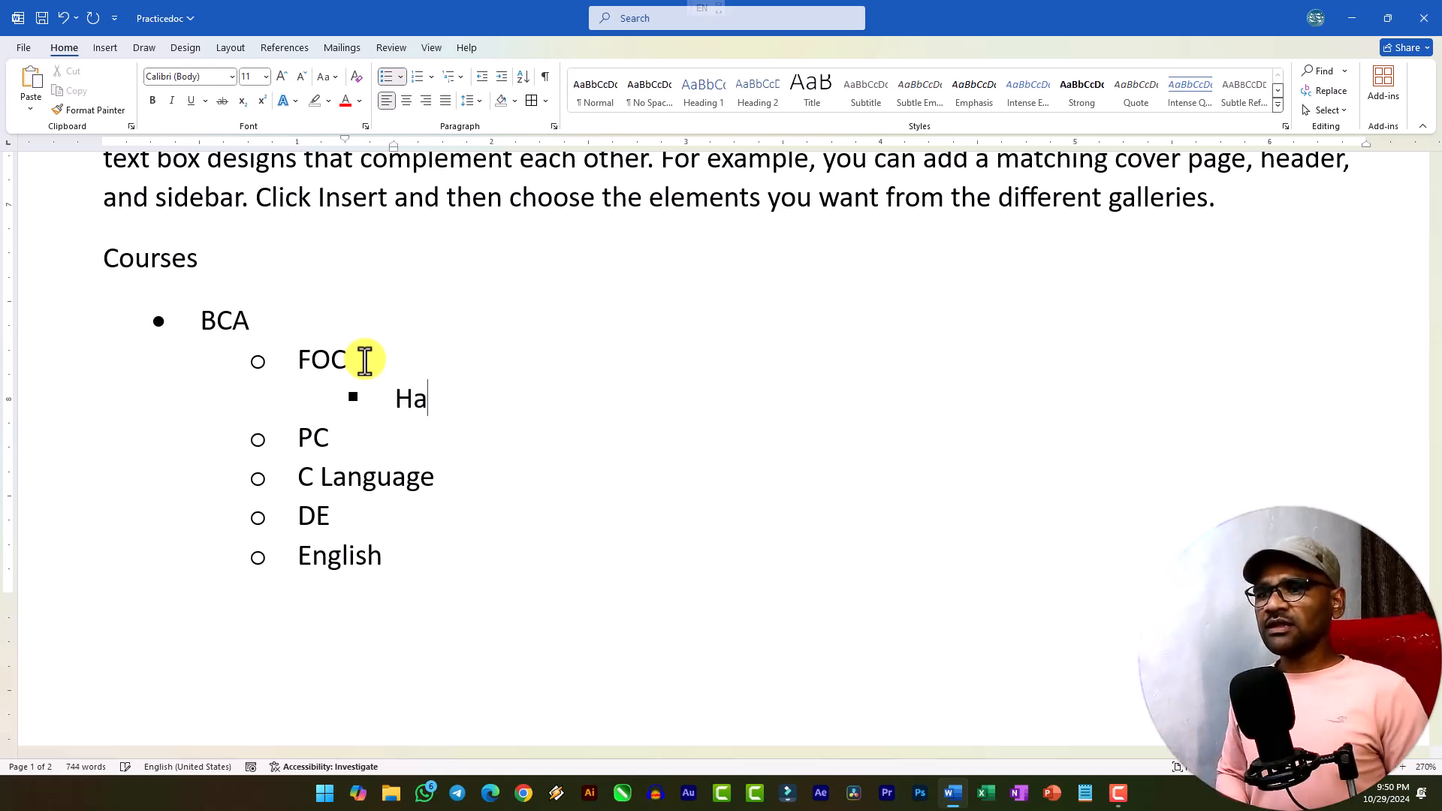
{"action": "type", "text": "Hardware"}
{"action": "key", "text": "Return"}
{"action": "type", "text": "Software"}
{"action": "key", "text": "Return"}
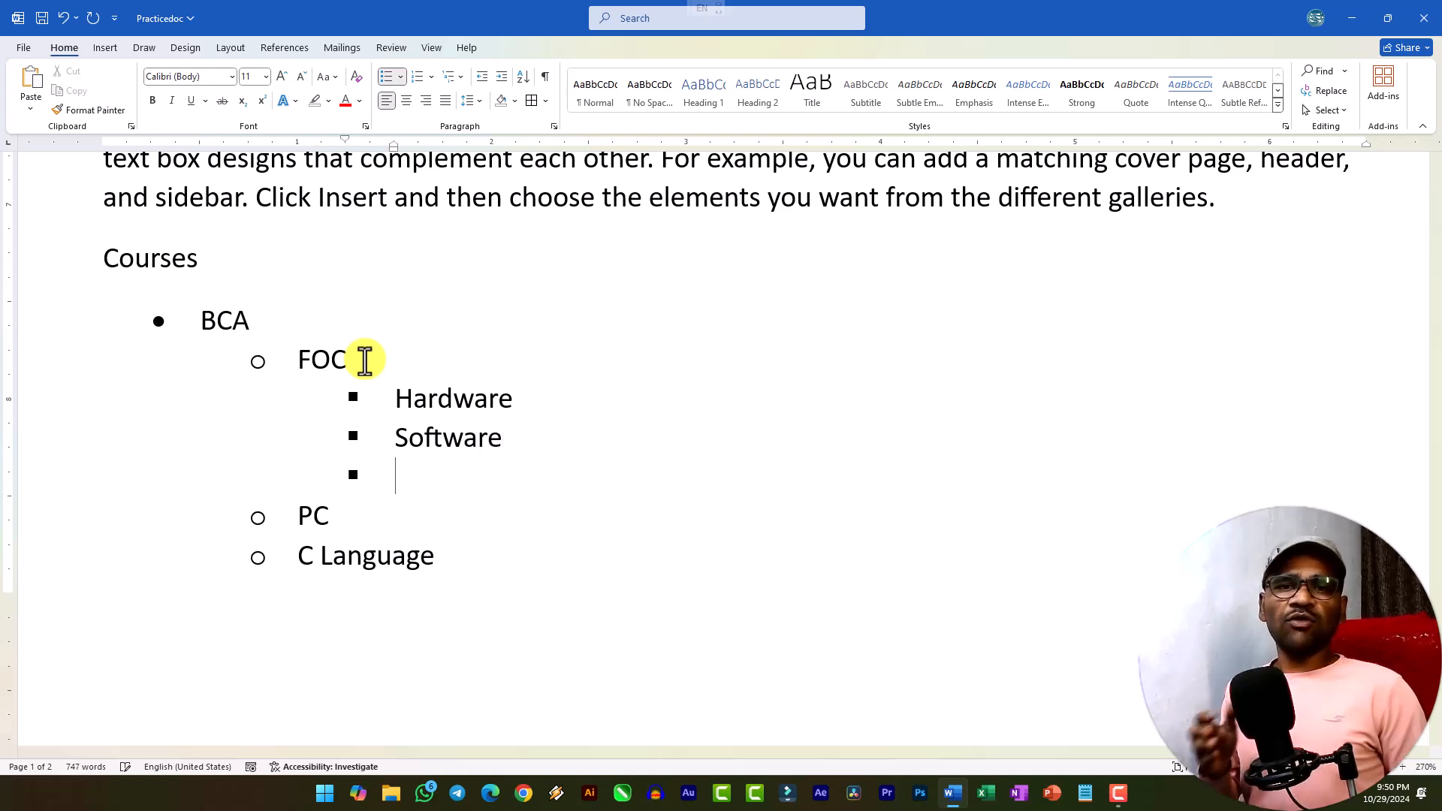
{"action": "type", "text": "Programming"}
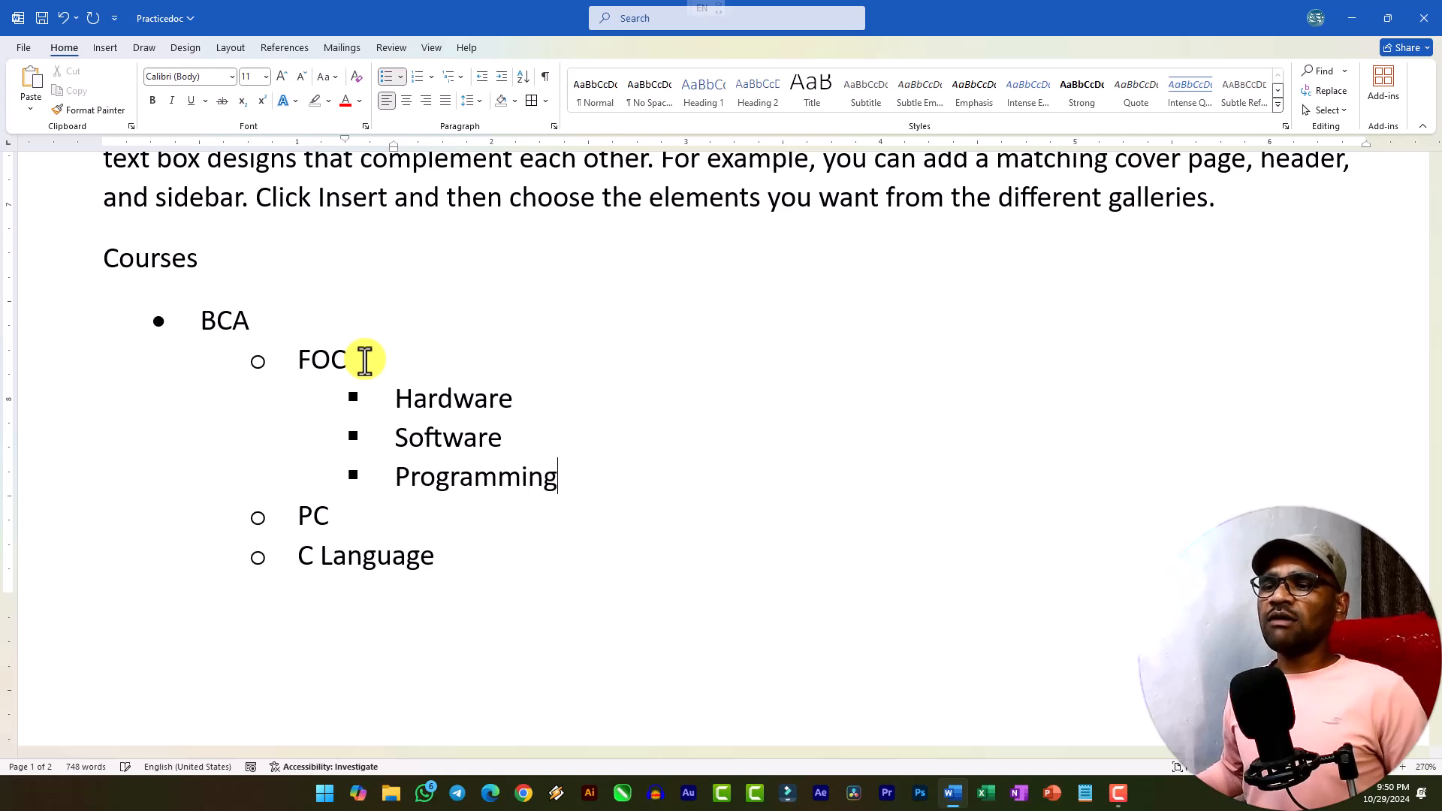
{"action": "key", "text": "Return"}
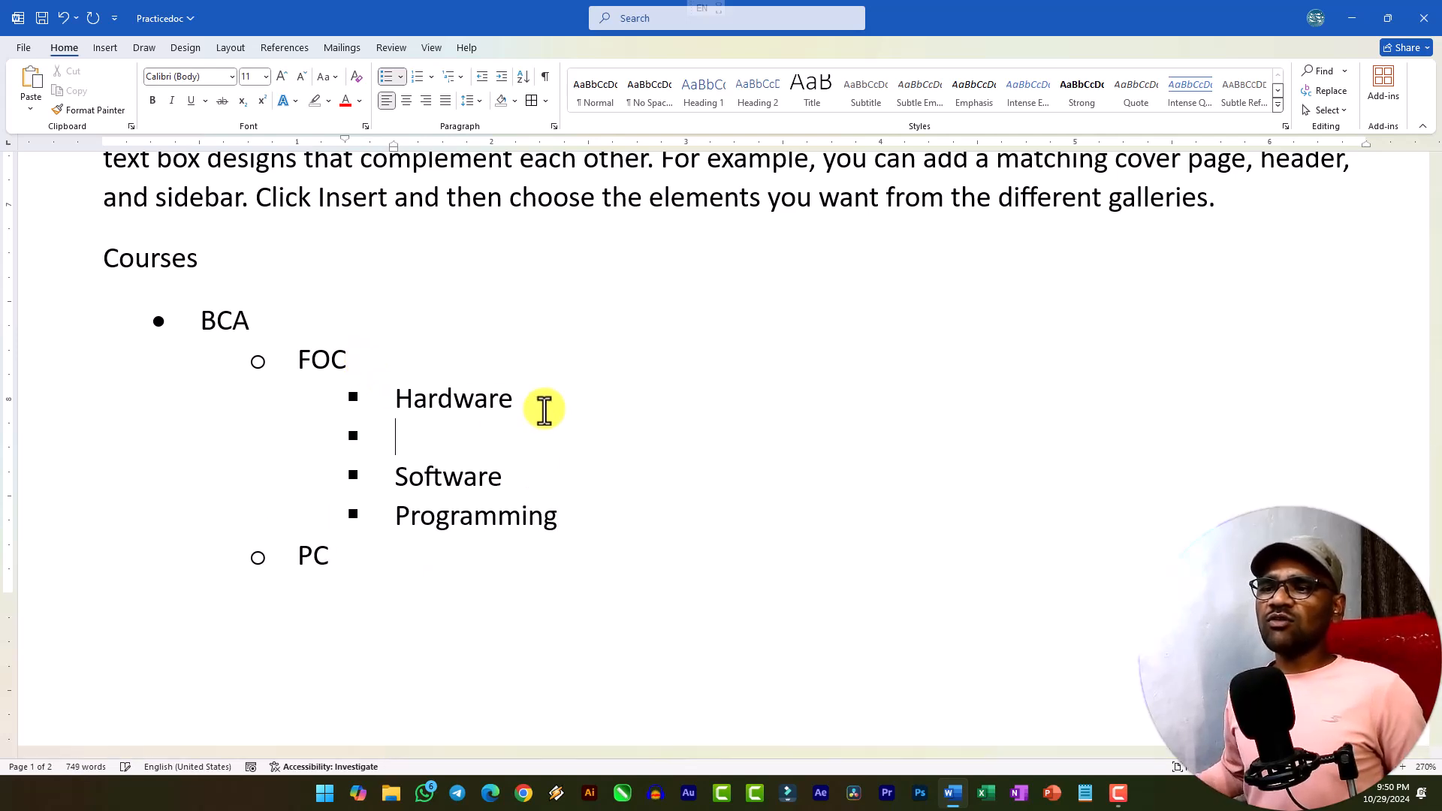
{"action": "key", "text": "Tab"}
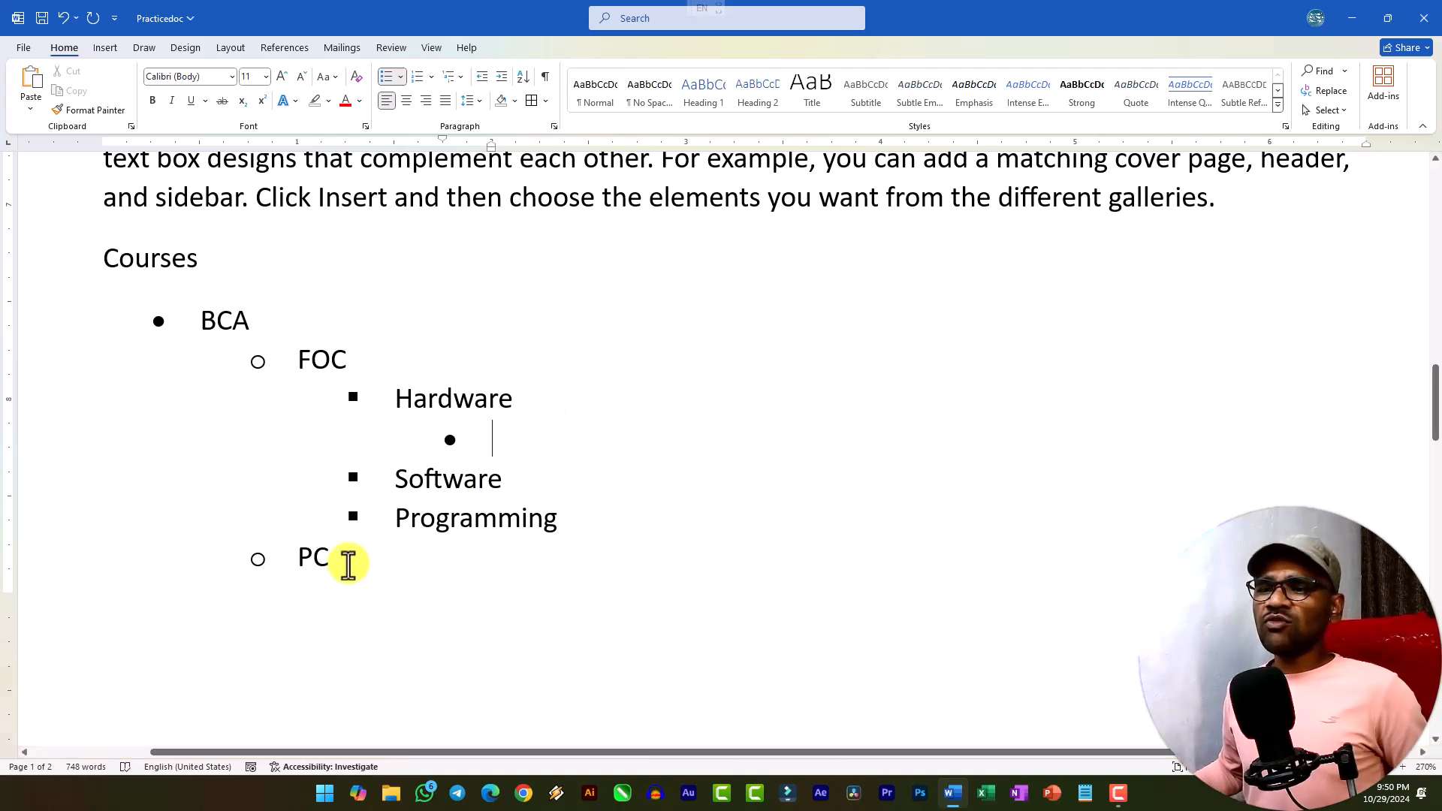
Step: Insert six blank lines above "Courses" so that the heading and its list start on the next page
{"action": "scroll", "coordinate": [347, 548], "scroll_direction": "down", "scroll_amount": 5, "text": "ctrl"}
{"action": "scroll", "coordinate": [342, 421], "scroll_direction": "up", "scroll_amount": 4}
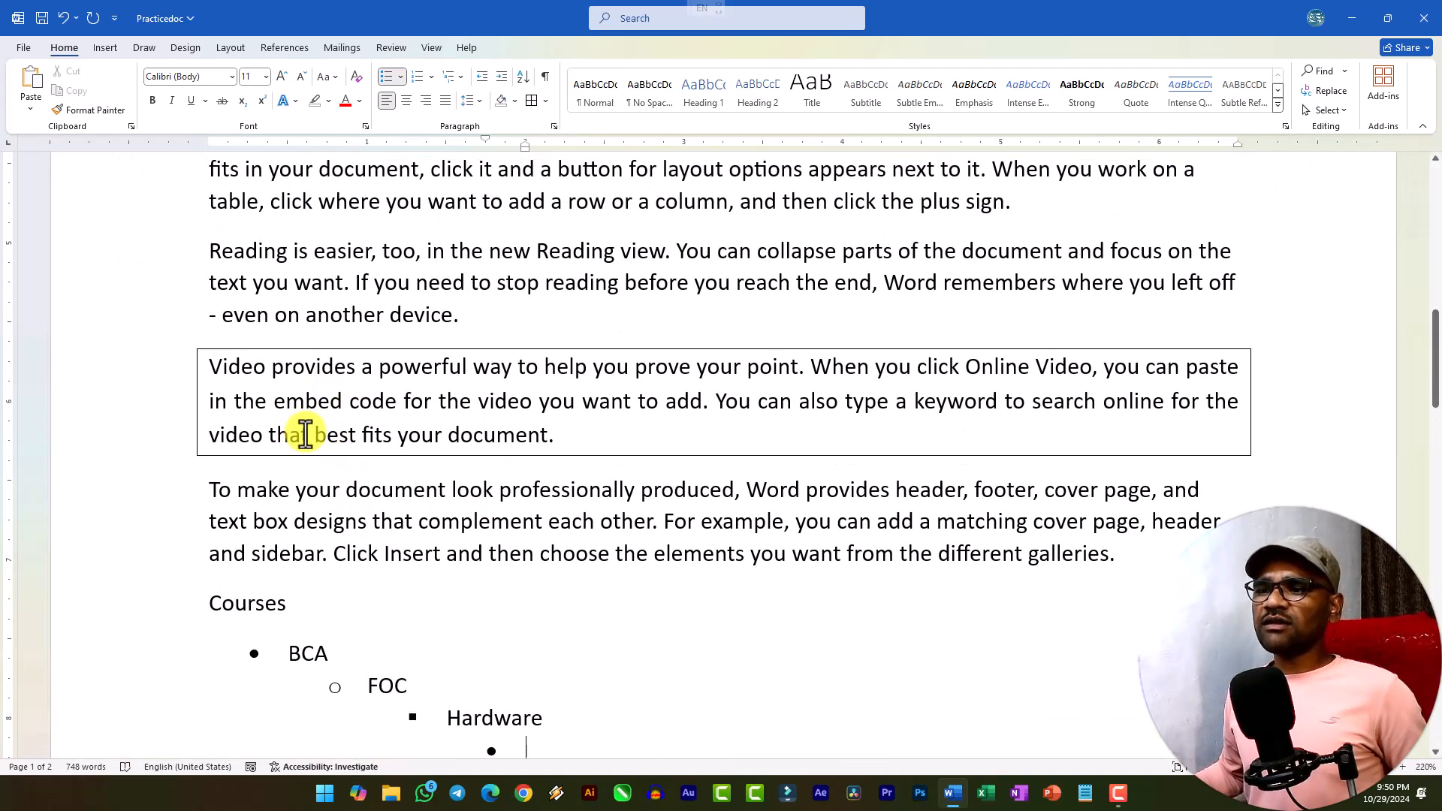
{"action": "scroll", "coordinate": [324, 443], "scroll_direction": "down", "scroll_amount": 5}
{"action": "scroll", "coordinate": [266, 194], "scroll_direction": "up", "scroll_amount": 1}
{"action": "left_click", "coordinate": [202, 245]}
{"action": "key", "text": "Return"}
{"action": "key", "text": "Return"}
{"action": "key", "text": "Return"}
{"action": "key", "text": "Return"}
{"action": "key", "text": "Return"}
{"action": "key", "text": "Return"}
{"action": "scroll", "coordinate": [372, 361], "scroll_direction": "down", "scroll_amount": 7}
{"action": "scroll", "coordinate": [381, 370], "scroll_direction": "up", "scroll_amount": 2}
Step: Remove the empty fourth-level bullet beneath Hardware
{"action": "left_click", "coordinate": [508, 387]}
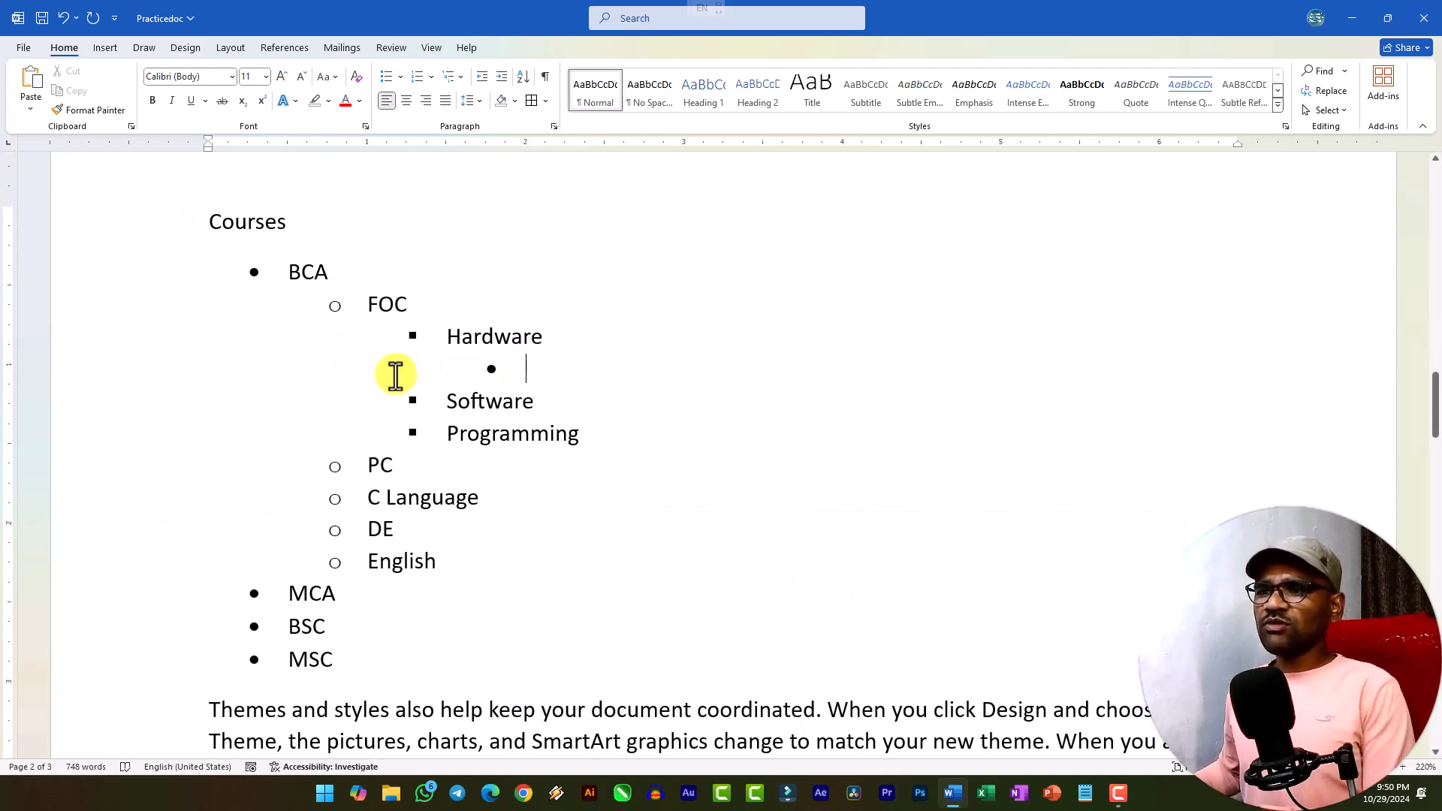
{"action": "key", "text": "F12"}
{"action": "left_click", "coordinate": [858, 489]}
{"action": "key", "text": "Return"}
{"action": "key", "text": "BackSpace"}
{"action": "key", "text": "BackSpace"}
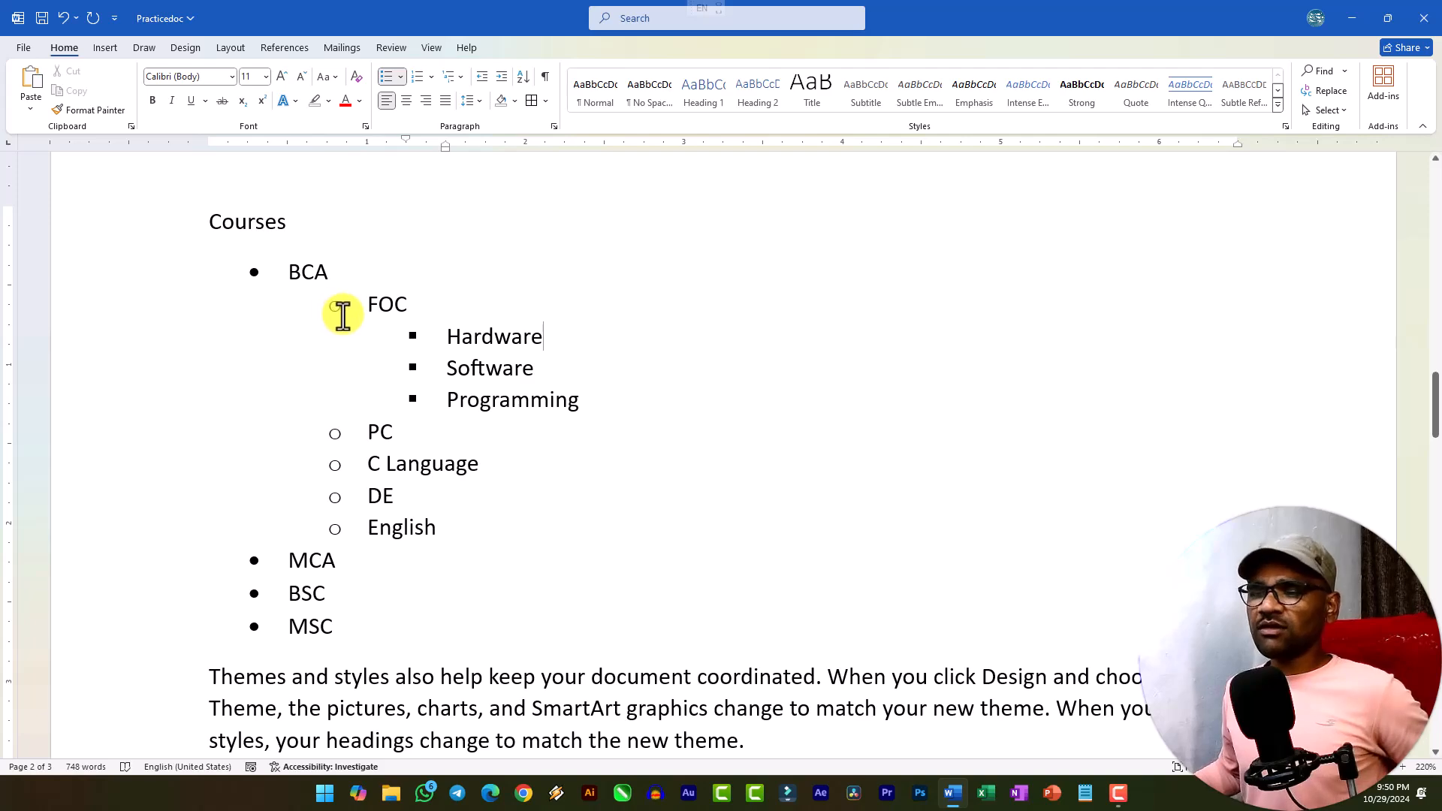
Step: Apply the multilevel list style with diamond, arrow and square bullets to the whole list from BCA to MSC
{"action": "scroll", "coordinate": [334, 315], "scroll_direction": "up", "scroll_amount": 3}
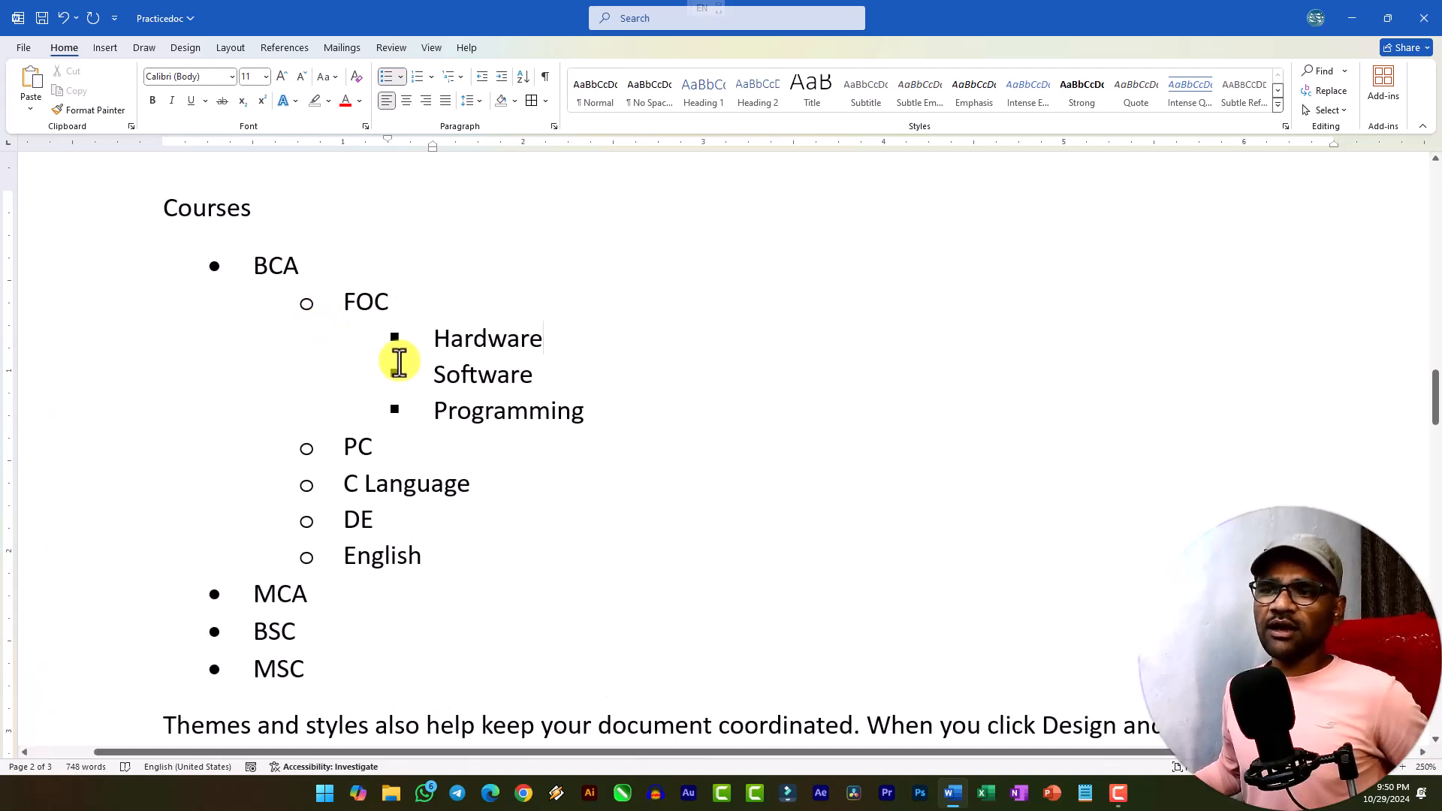
{"action": "left_click_drag", "start_coordinate": [232, 263], "coordinate": [391, 660]}
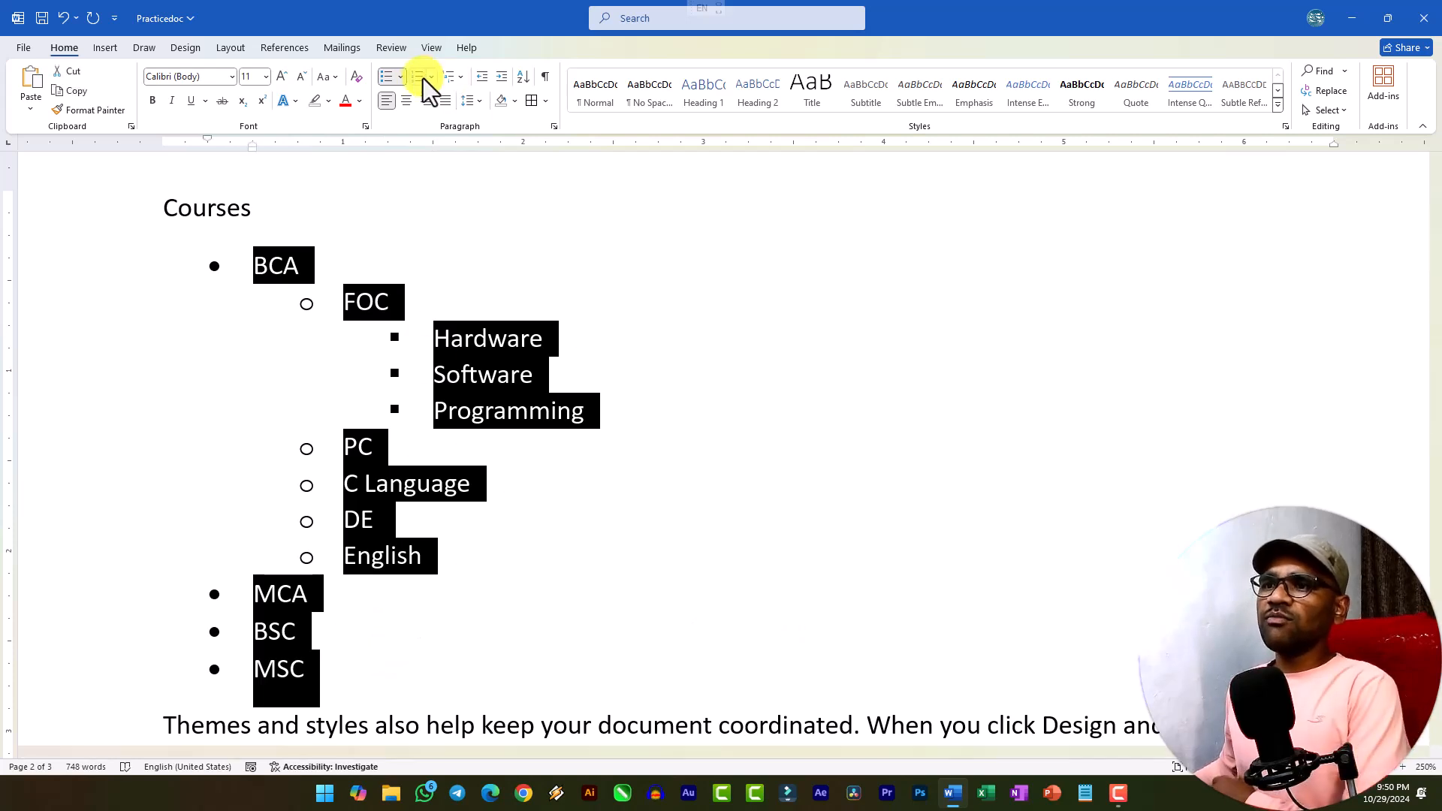
{"action": "left_click", "coordinate": [402, 77]}
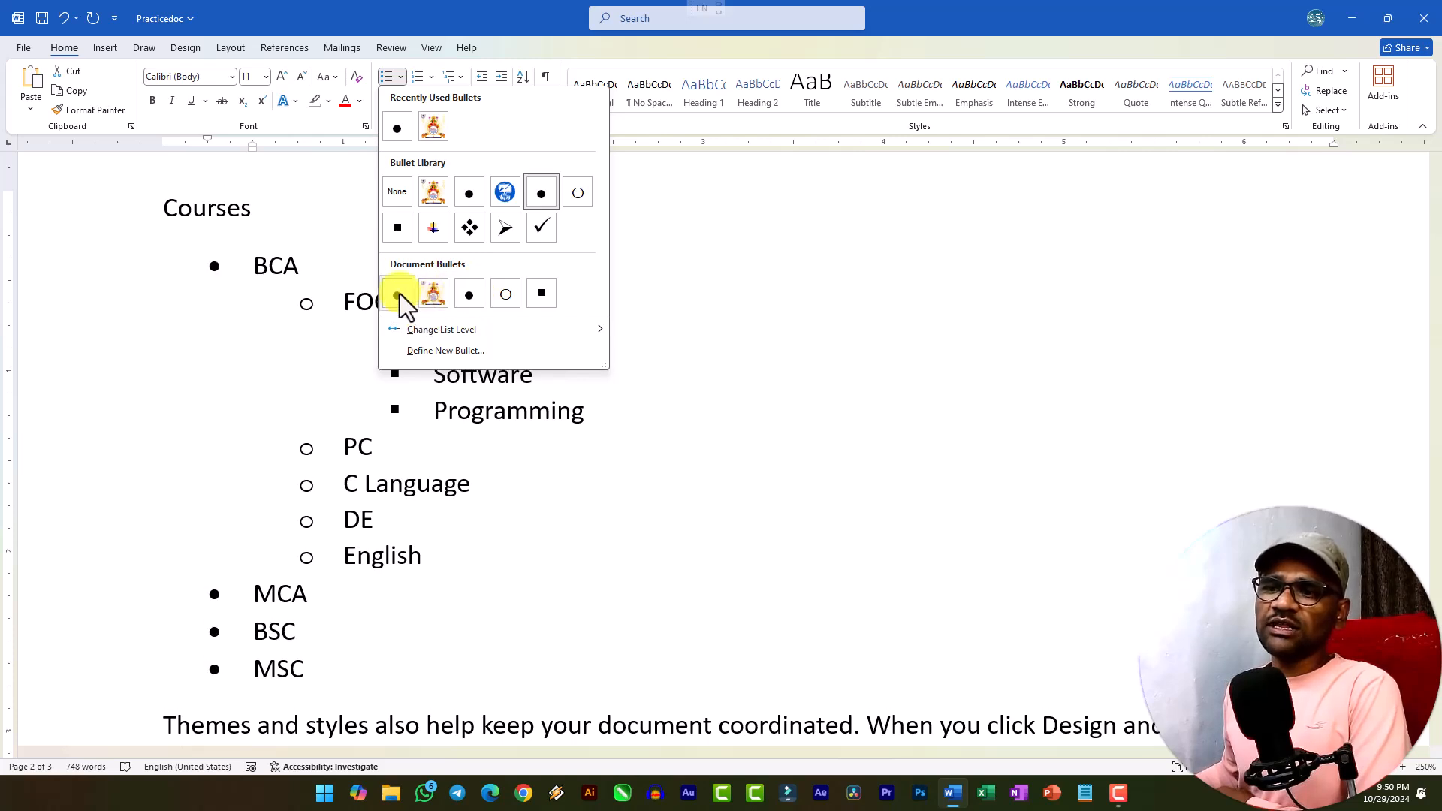
{"action": "left_click", "coordinate": [462, 79]}
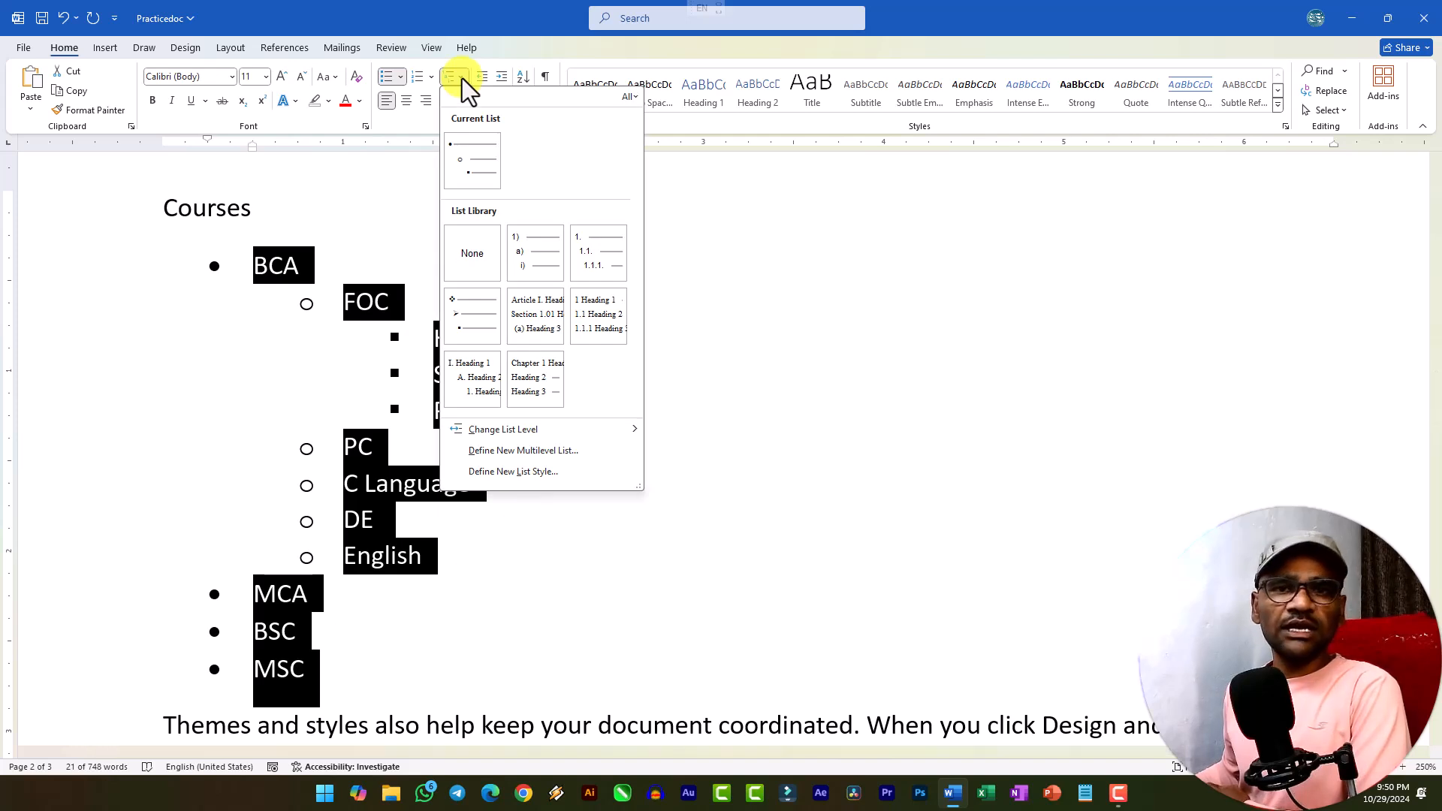
{"action": "mouse_move", "coordinate": [488, 354]}
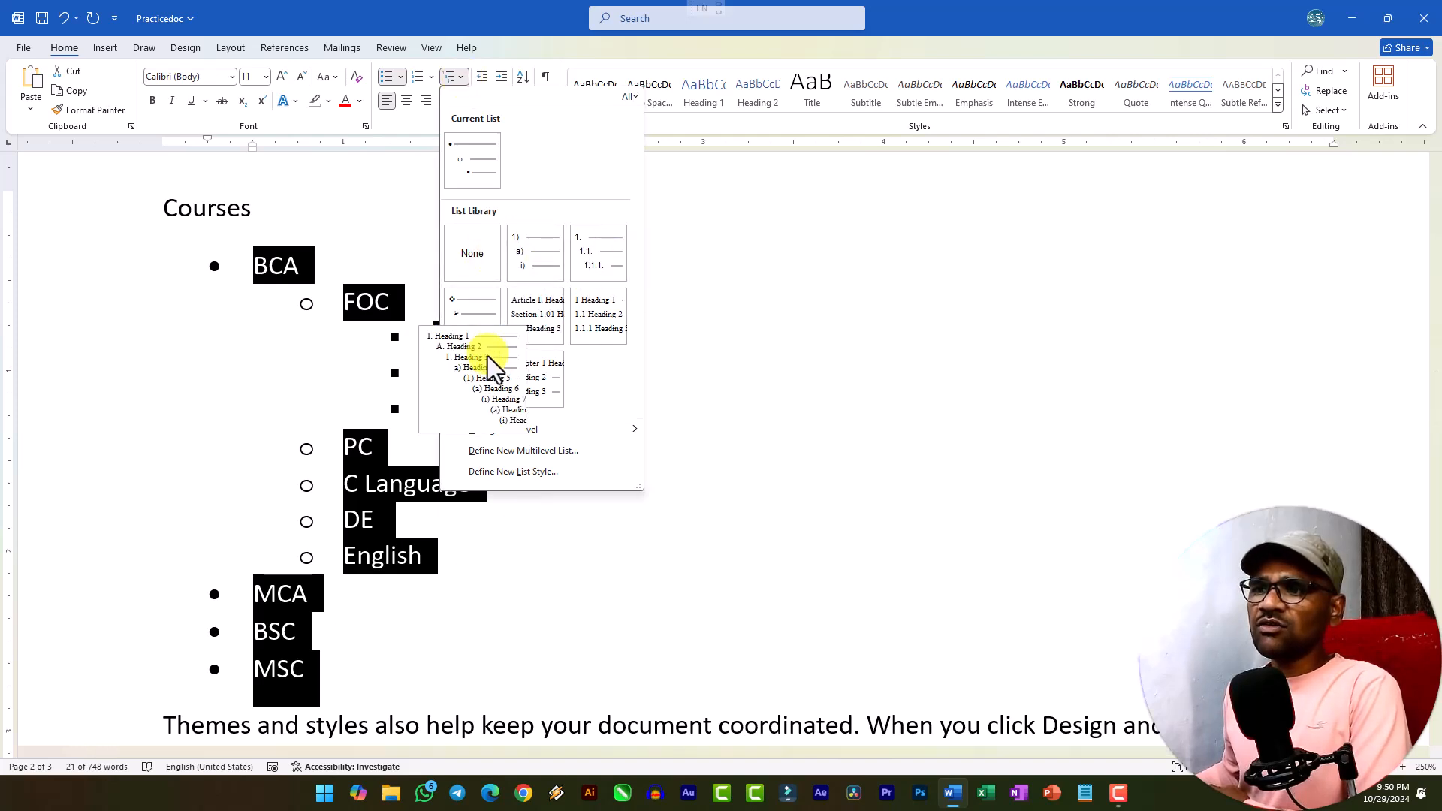
{"action": "left_click", "coordinate": [470, 320]}
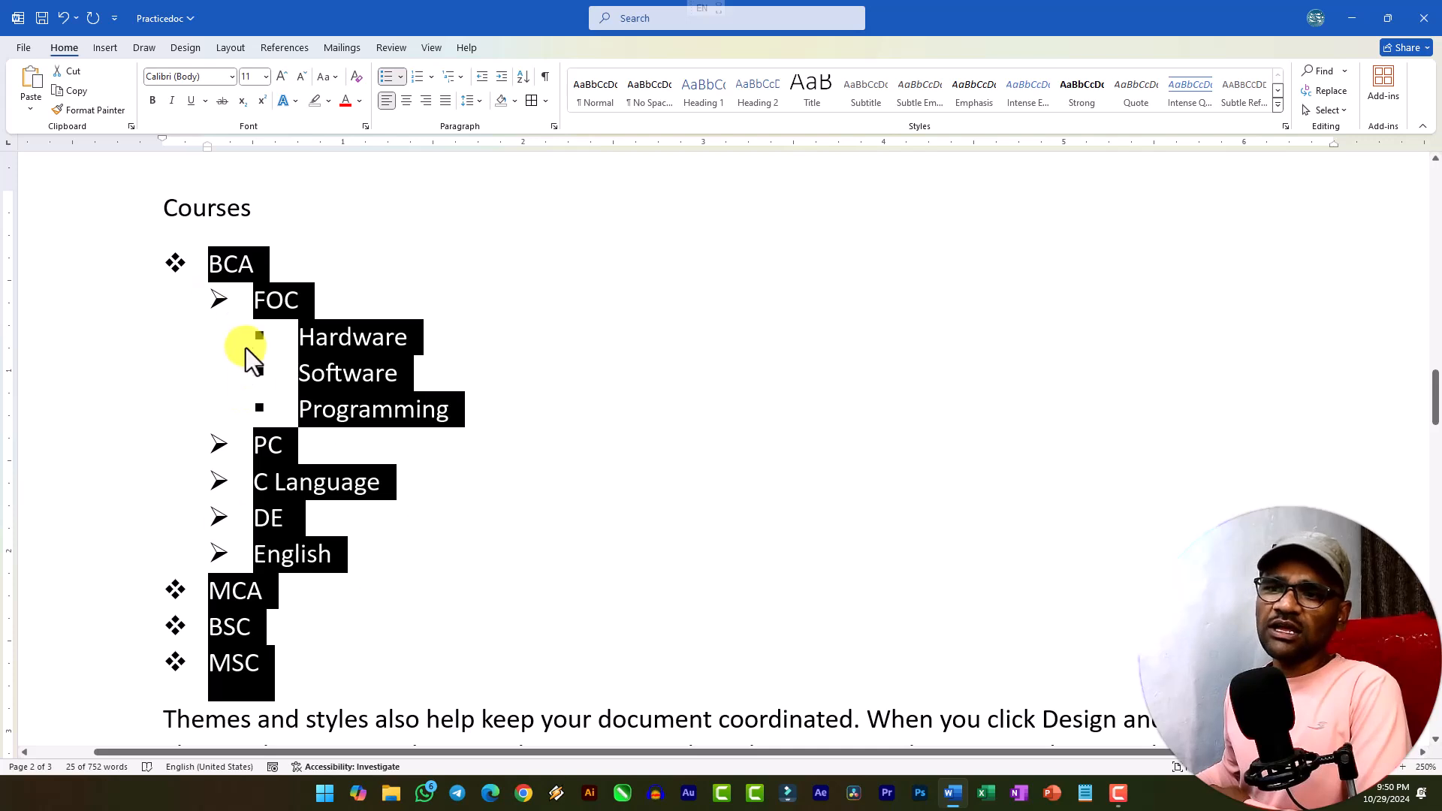
Step: Convert the whole course list to numbering in the A., B., C. format
{"action": "left_click", "coordinate": [461, 79]}
{"action": "left_click", "coordinate": [461, 78]}
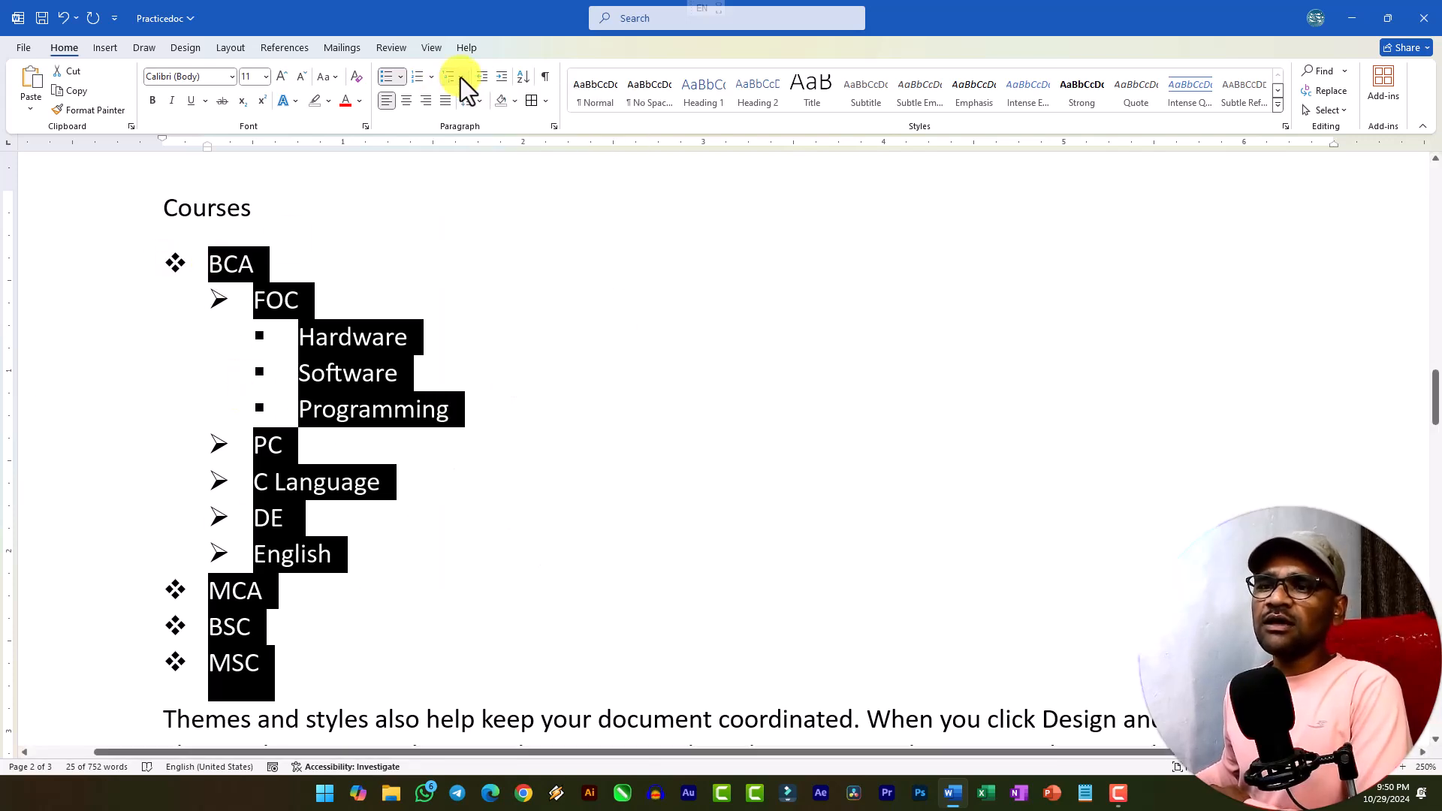
{"action": "left_click", "coordinate": [432, 77]}
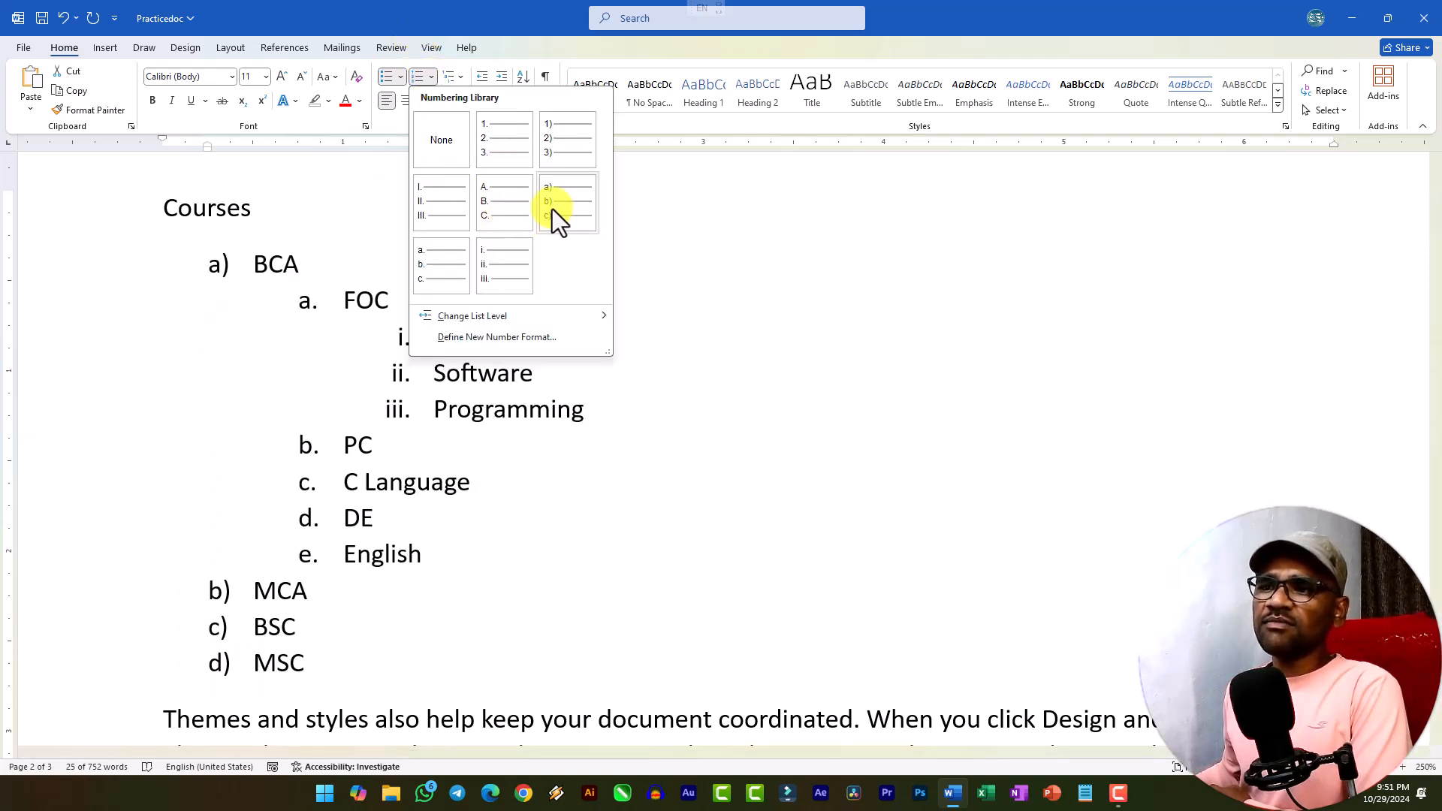
{"action": "left_click", "coordinate": [516, 202]}
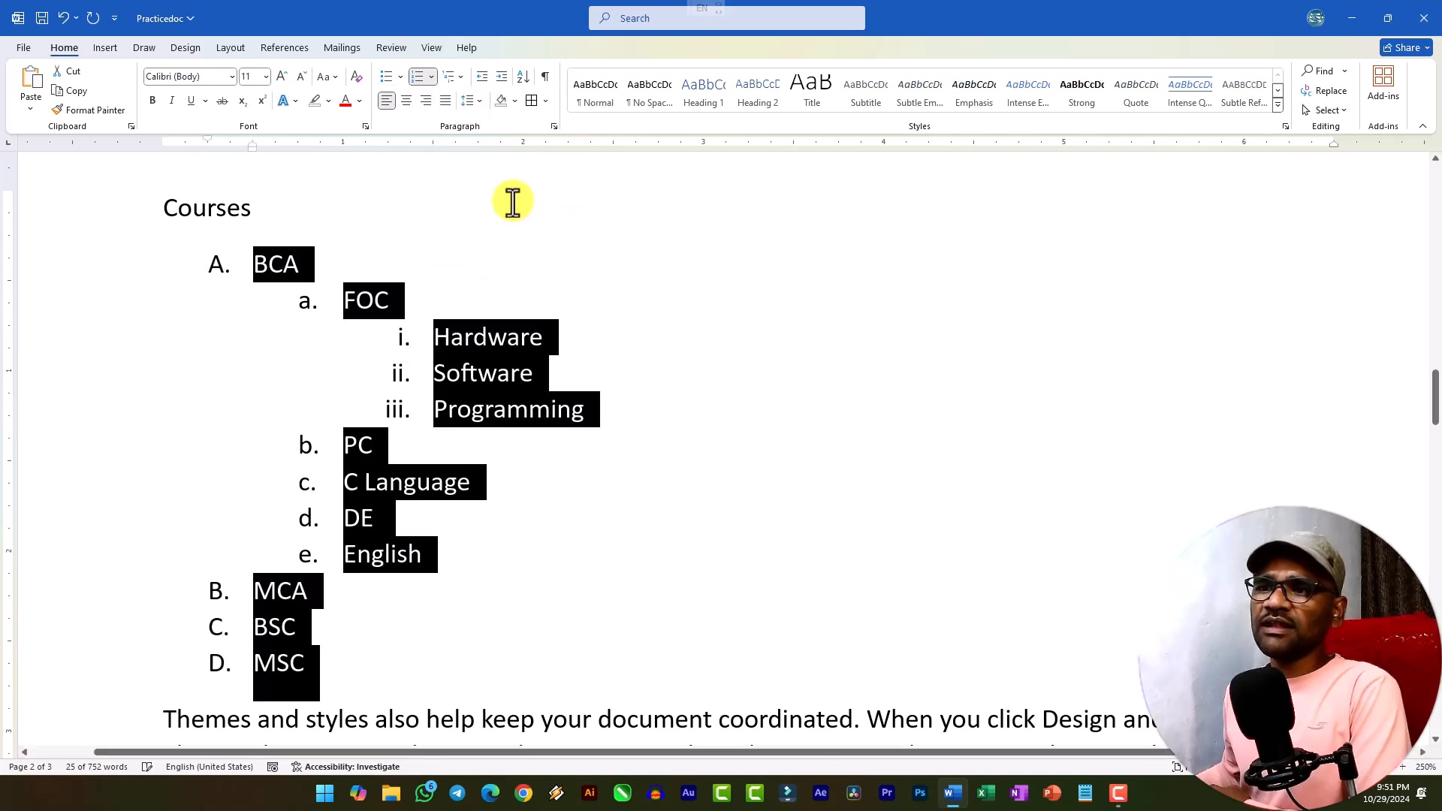
Step: Apply the multilevel list style with 1), a) and i) levels to the whole course list from BCA to MSC
{"action": "left_click", "coordinate": [455, 77]}
{"action": "left_click", "coordinate": [584, 265]}
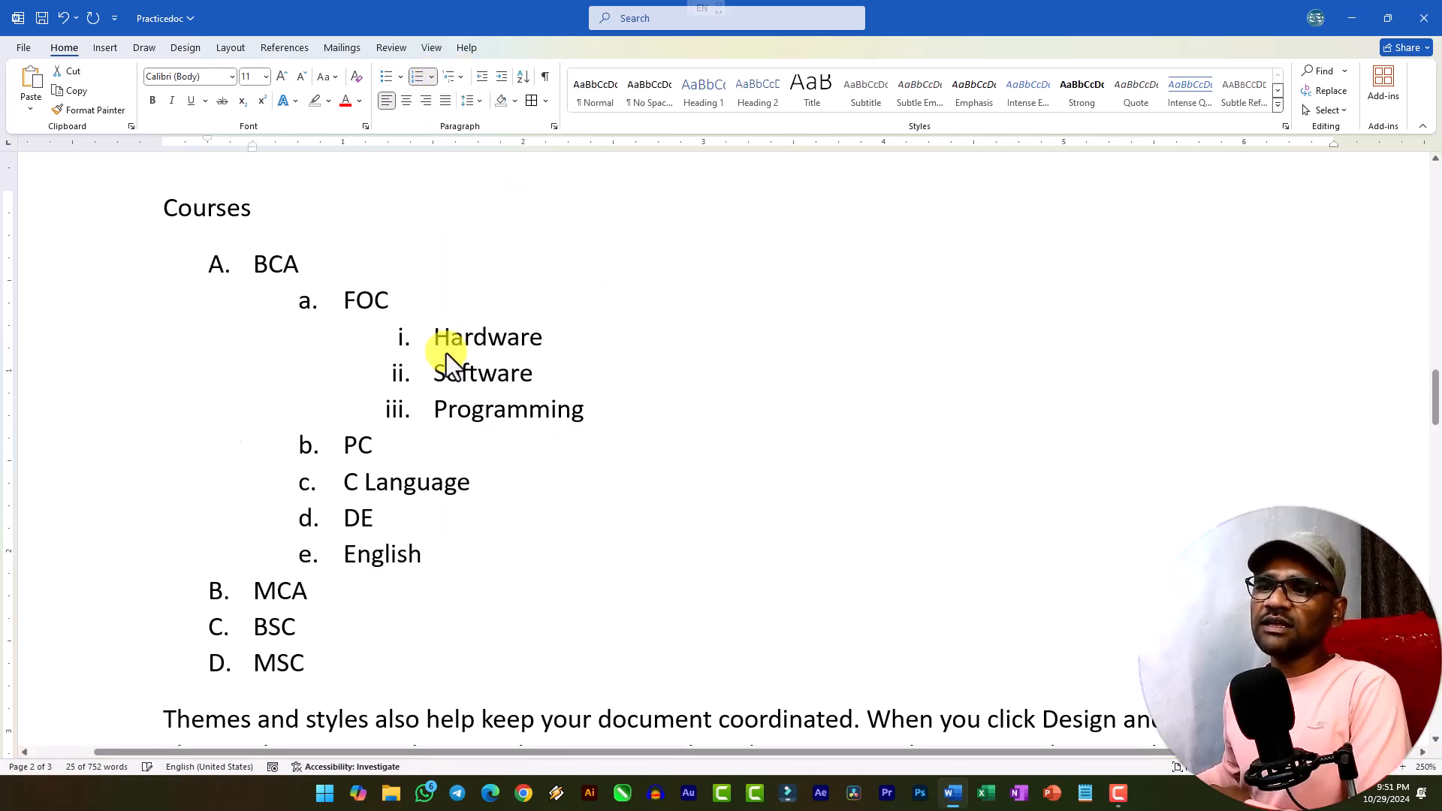
{"action": "left_click", "coordinate": [461, 76]}
{"action": "left_click", "coordinate": [526, 248]}
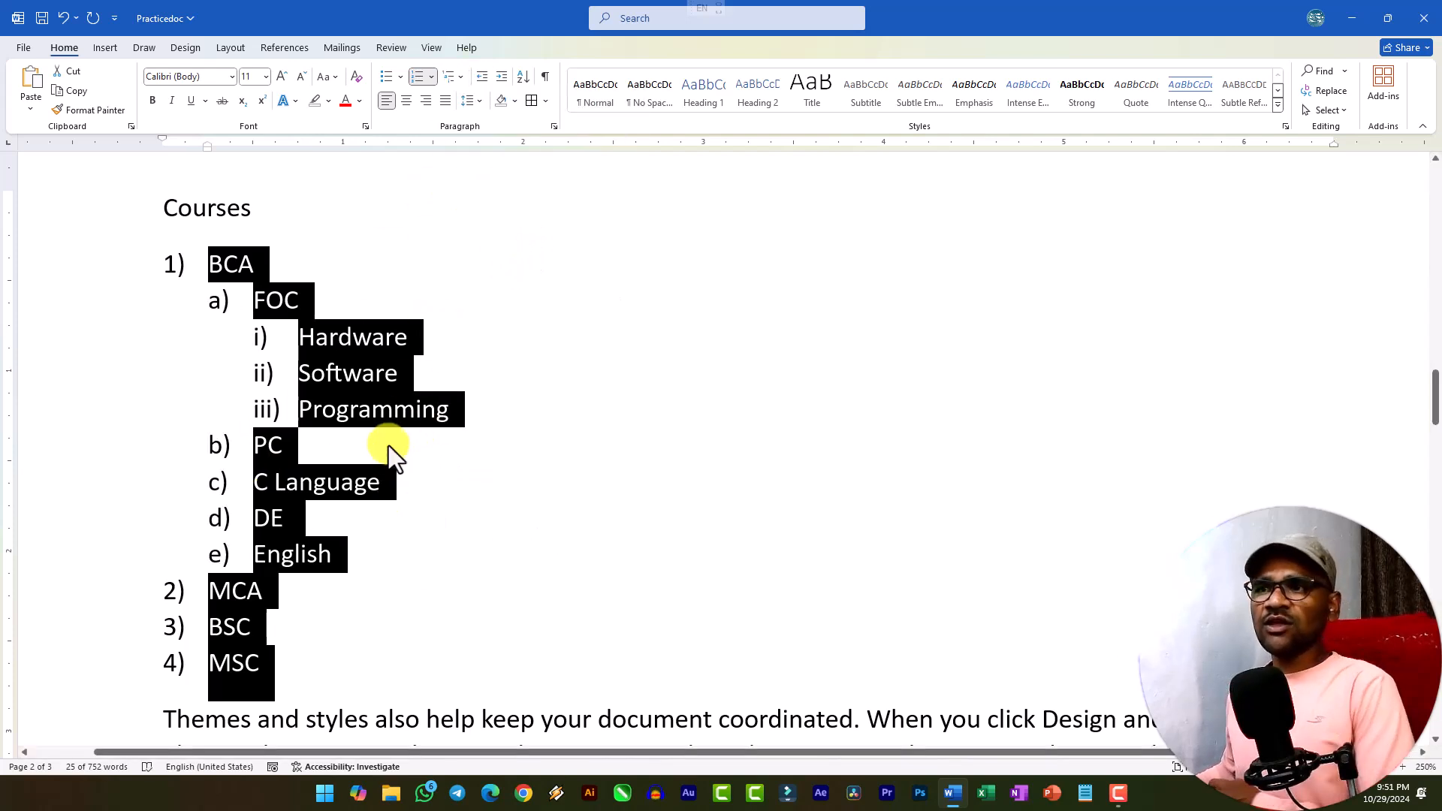
{"action": "left_click", "coordinate": [331, 517]}
{"action": "left_click", "coordinate": [310, 662]}
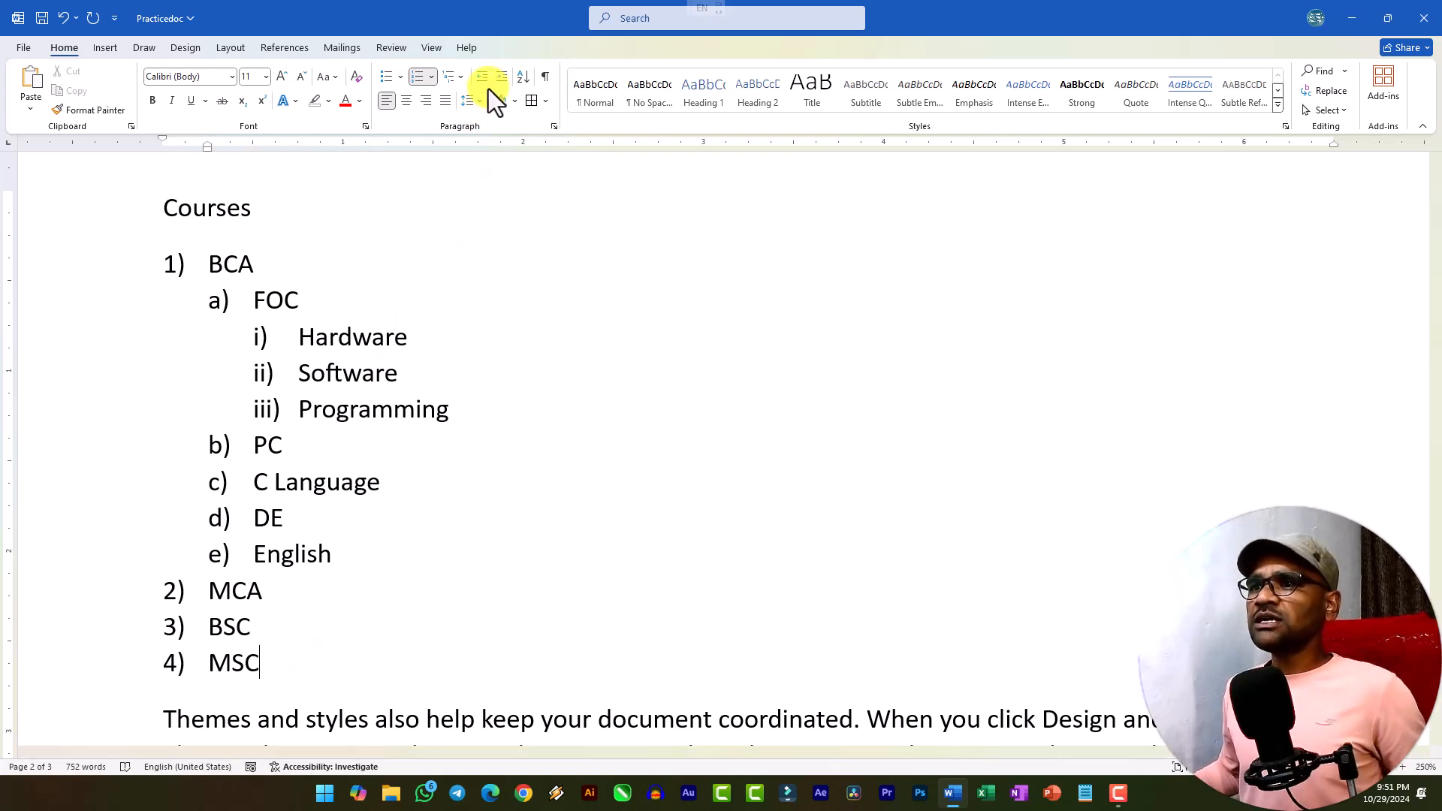
Step: Increase the indent of the Hardware list item four times and decrease it four times back to its original level
{"action": "left_click", "coordinate": [300, 338]}
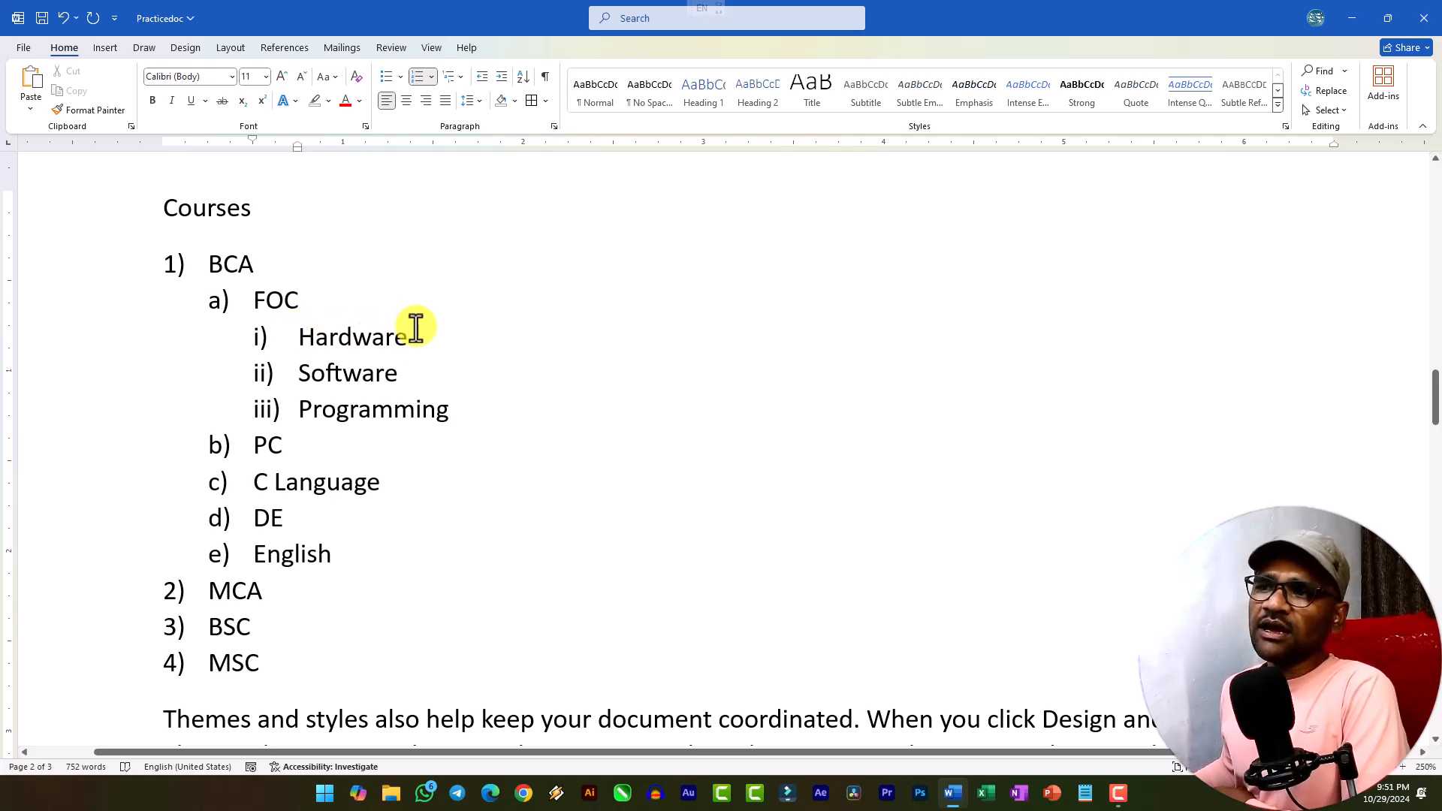
{"action": "left_click", "coordinate": [502, 76]}
{"action": "left_click", "coordinate": [506, 75]}
{"action": "left_click", "coordinate": [511, 75]}
{"action": "left_click", "coordinate": [511, 75]}
{"action": "left_click", "coordinate": [485, 75]}
{"action": "left_click", "coordinate": [485, 75]}
{"action": "left_click", "coordinate": [486, 75]}
{"action": "left_click", "coordinate": [486, 75]}
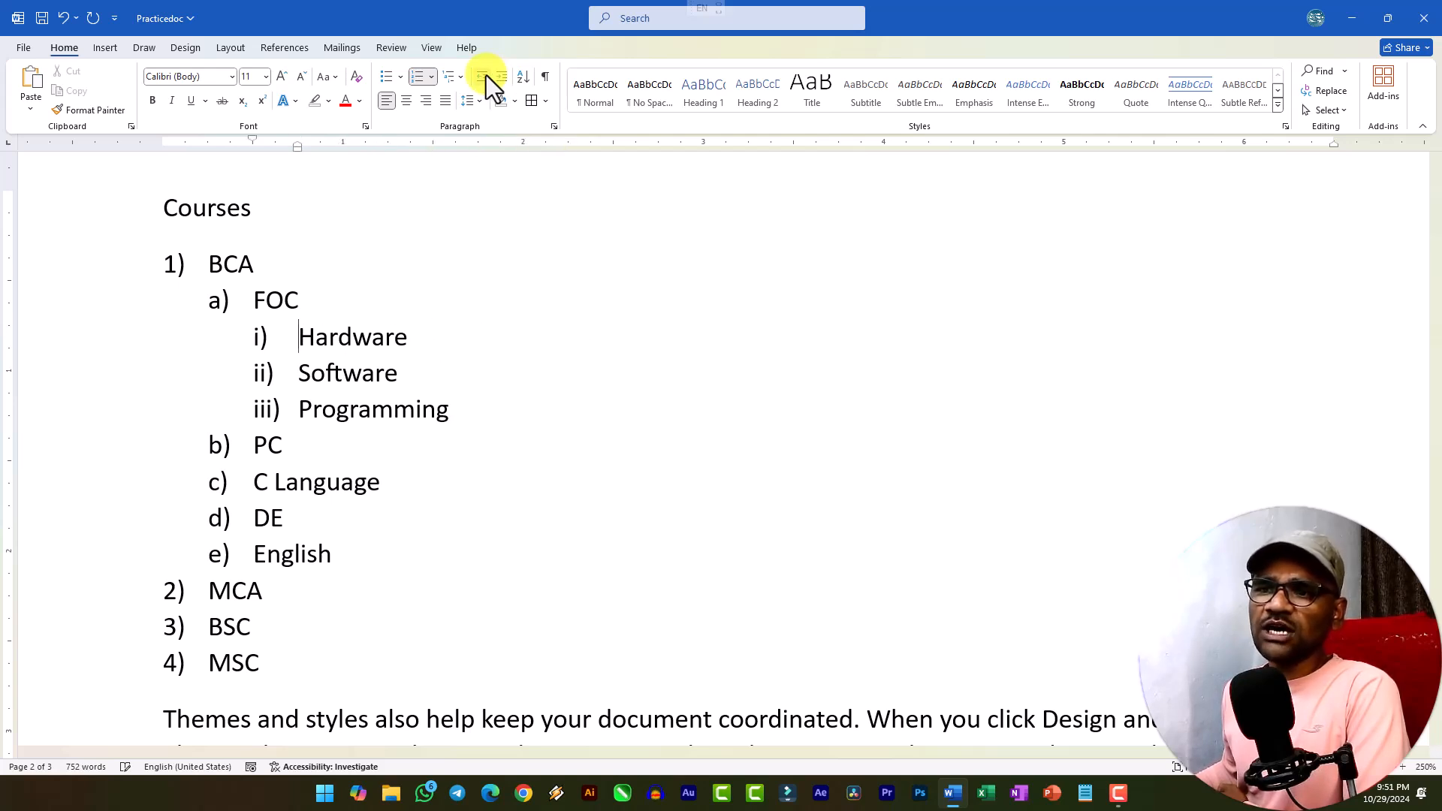
Step: Show the paragraph marks and other hidden formatting symbols in the document and hide them again
{"action": "left_click", "coordinate": [546, 76]}
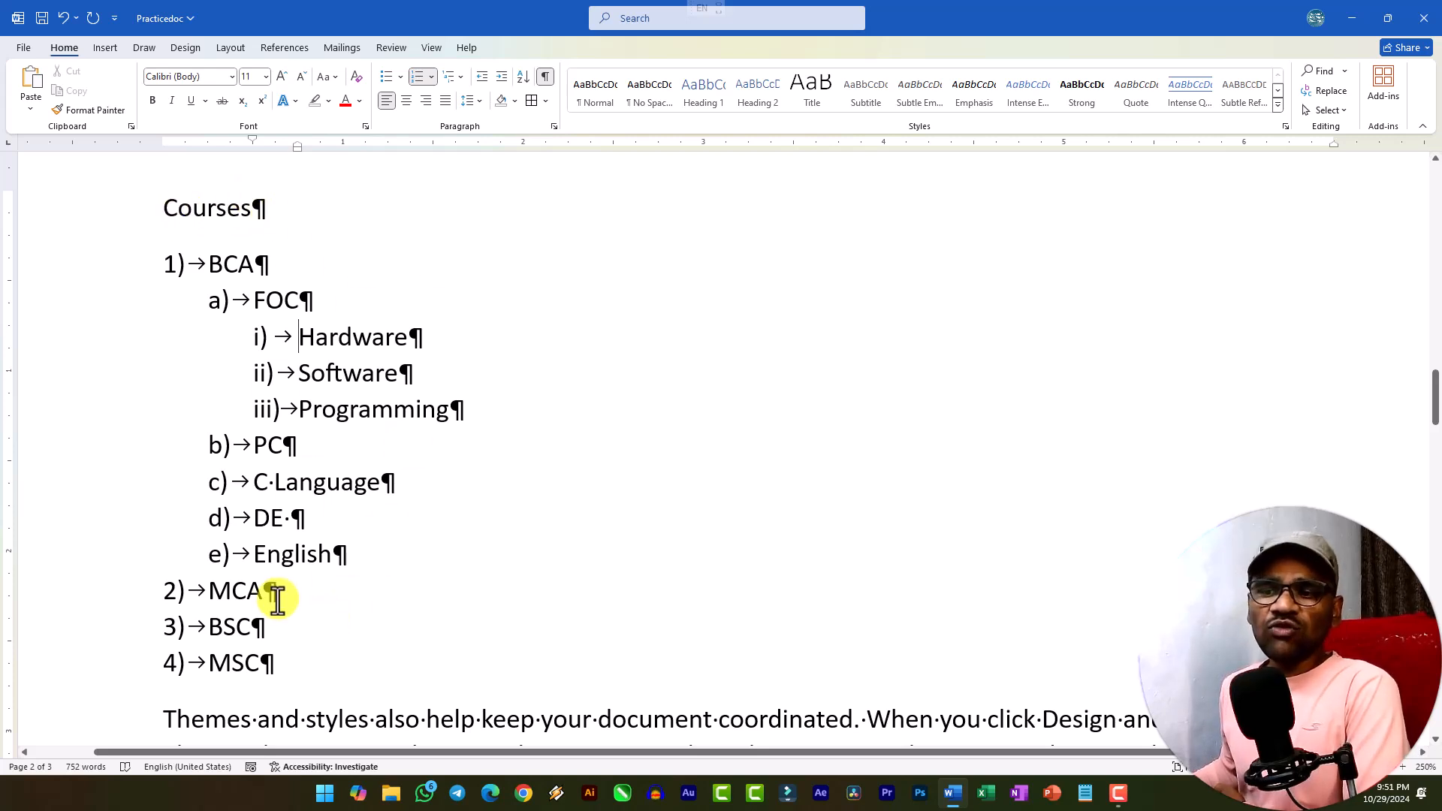
{"action": "left_click", "coordinate": [553, 79]}
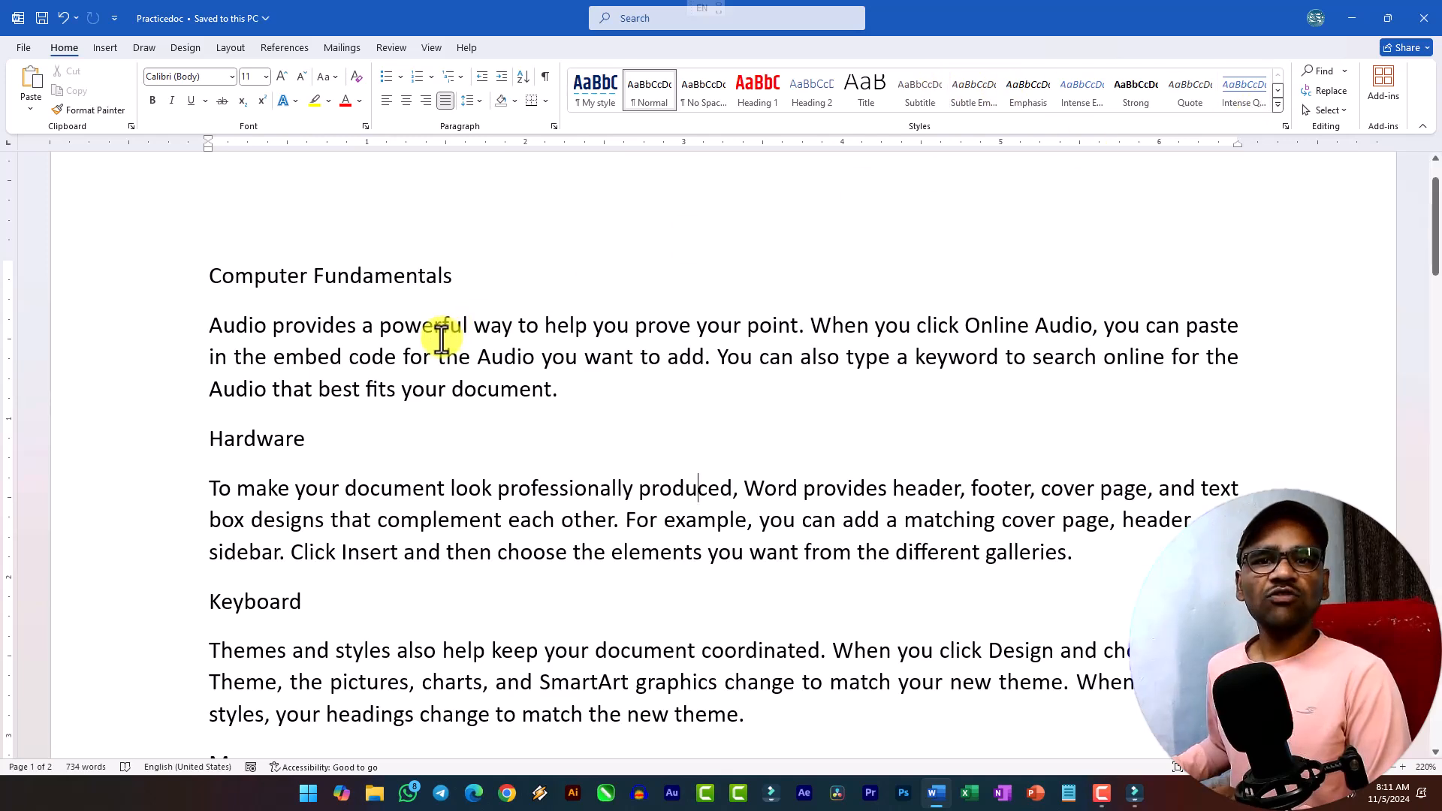
Step: Apply the Heading 1 style to the "Computer Fundamentals" title
{"action": "left_click", "coordinate": [481, 283]}
{"action": "left_click_drag", "start_coordinate": [212, 279], "coordinate": [479, 280]}
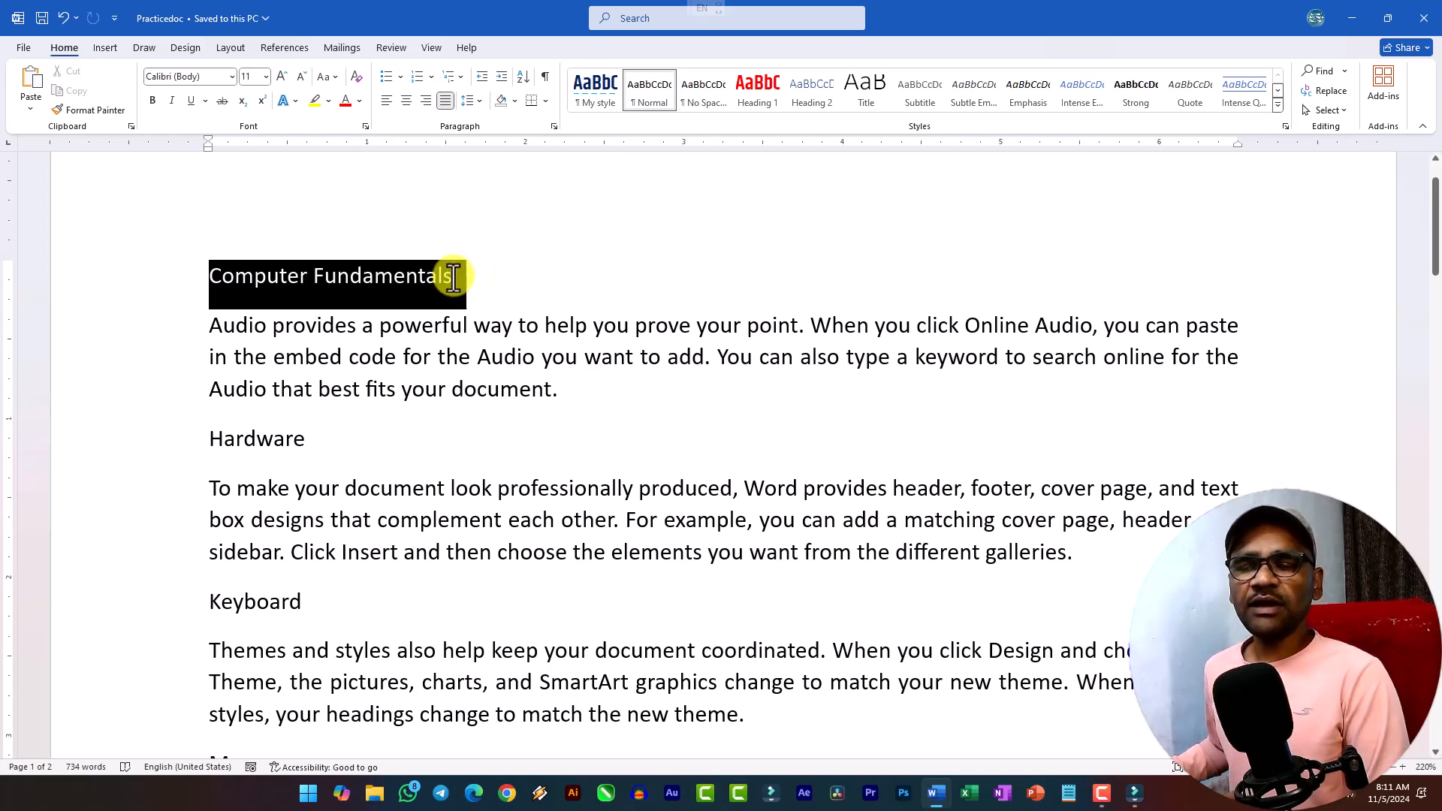
{"action": "left_click", "coordinate": [455, 278]}
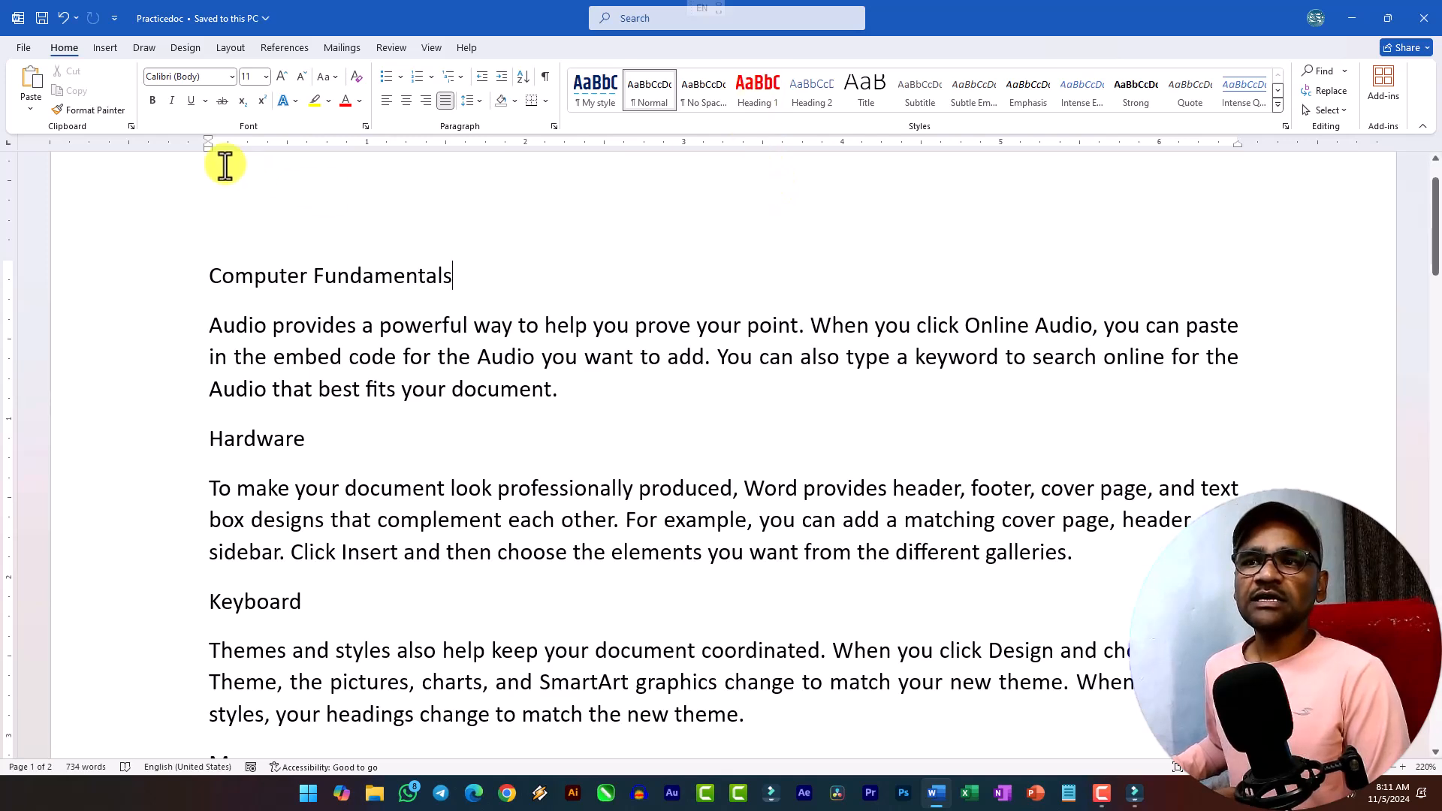
{"action": "left_click", "coordinate": [265, 78]}
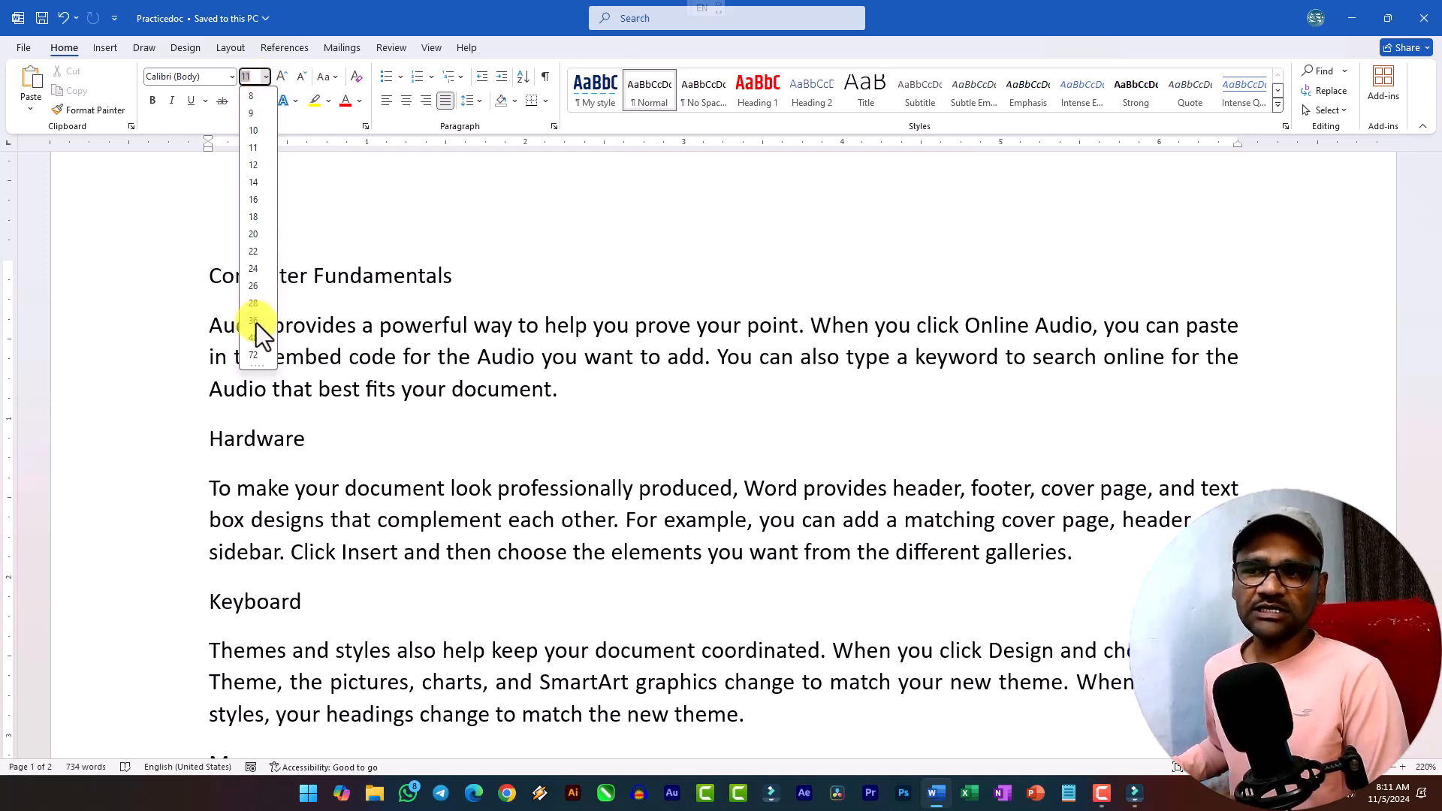
{"action": "left_click", "coordinate": [449, 295]}
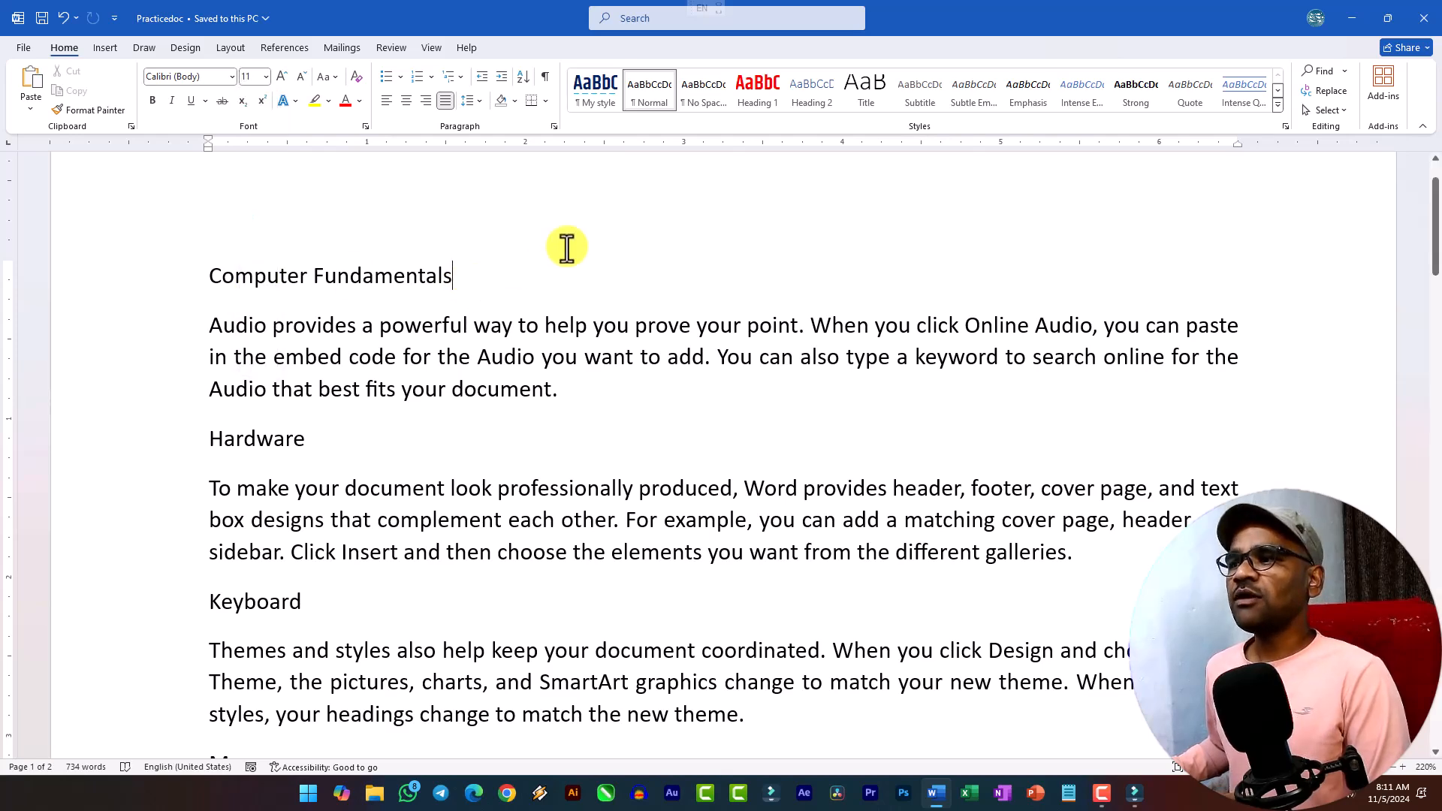
{"action": "left_click", "coordinate": [760, 88]}
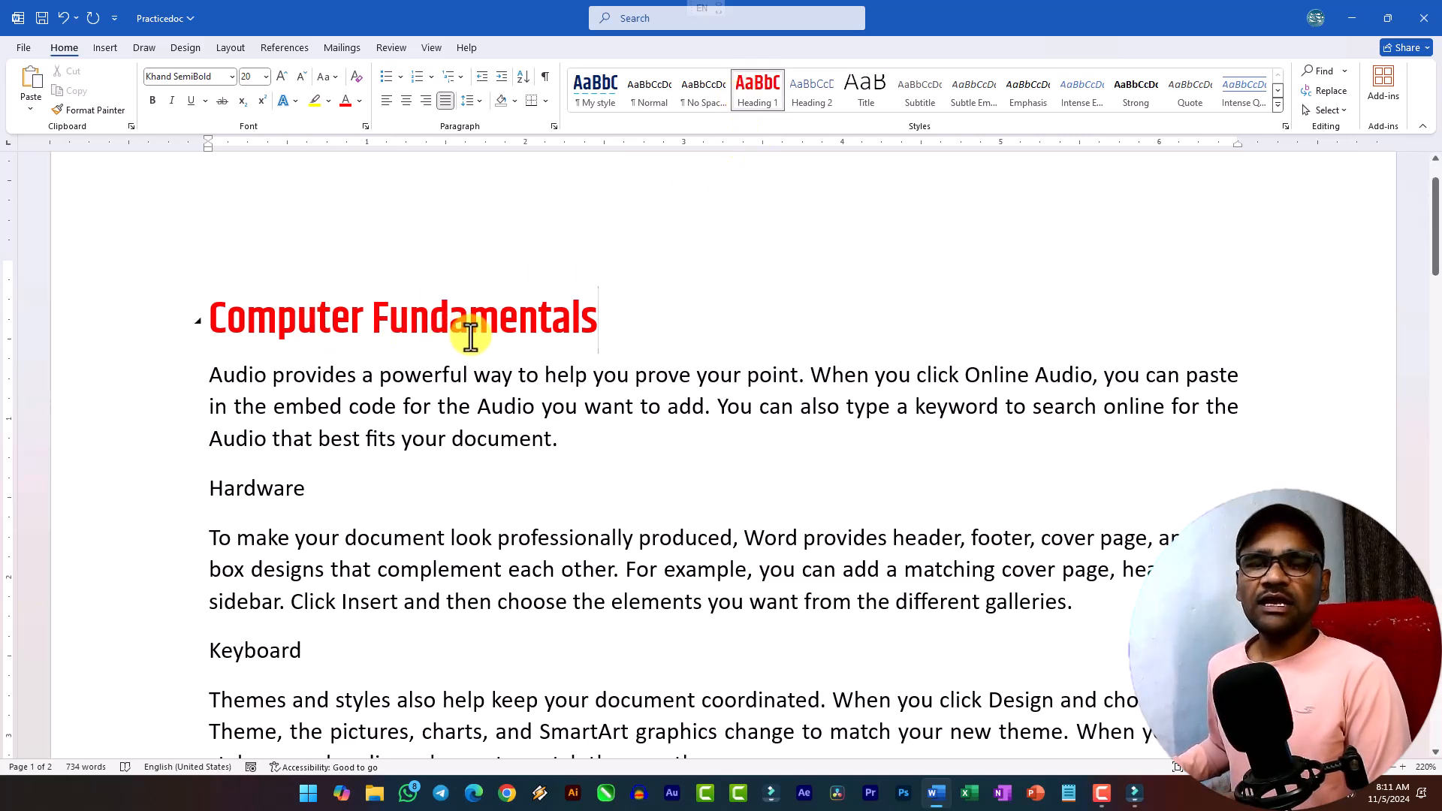
{"action": "scroll", "coordinate": [335, 413], "scroll_direction": "down", "scroll_amount": 2}
{"action": "scroll", "coordinate": [308, 416], "scroll_direction": "up", "scroll_amount": 2}
{"action": "left_click_drag", "start_coordinate": [212, 323], "coordinate": [591, 321]}
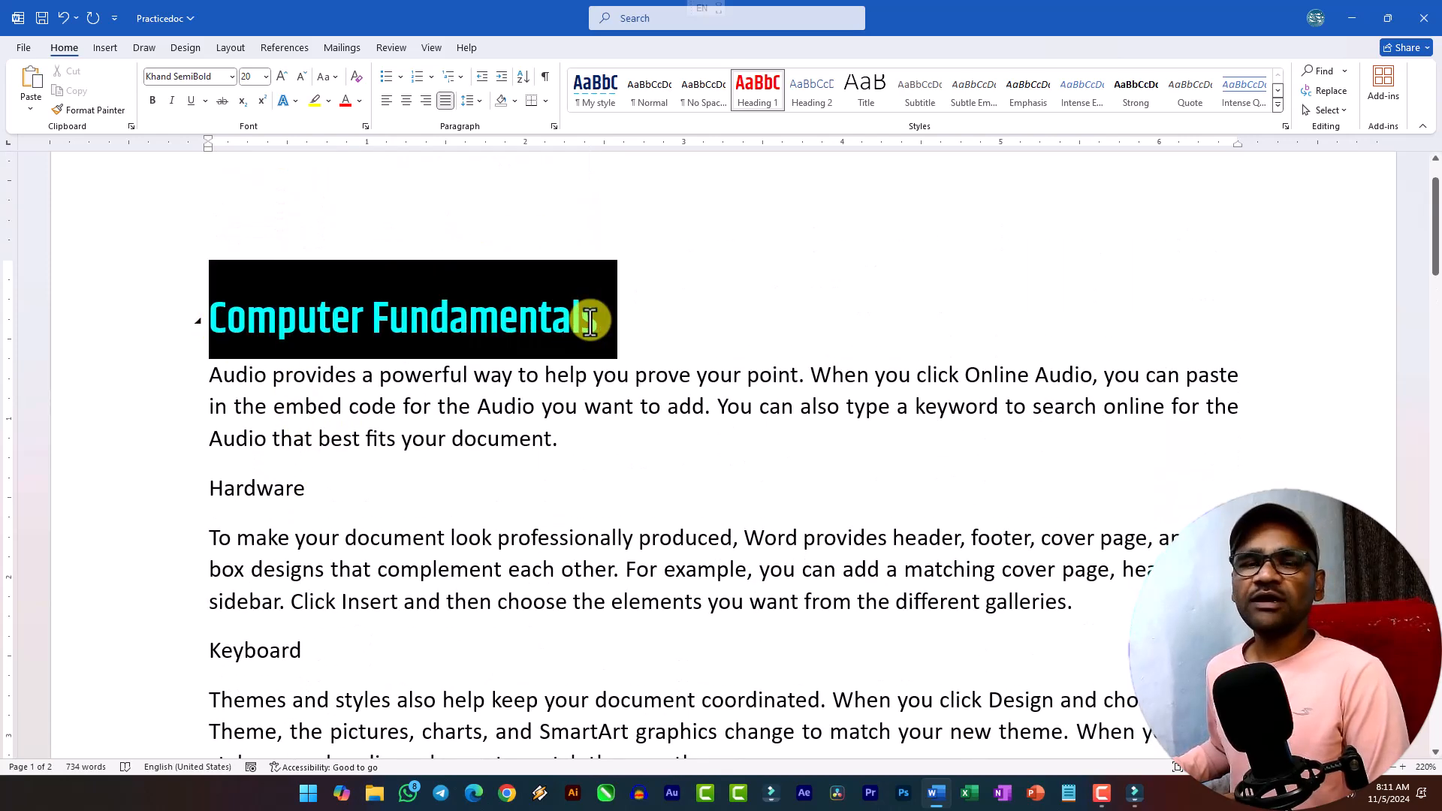
Step: Apply the Heading 2 style to the "Hardware" heading
{"action": "left_click", "coordinate": [294, 493]}
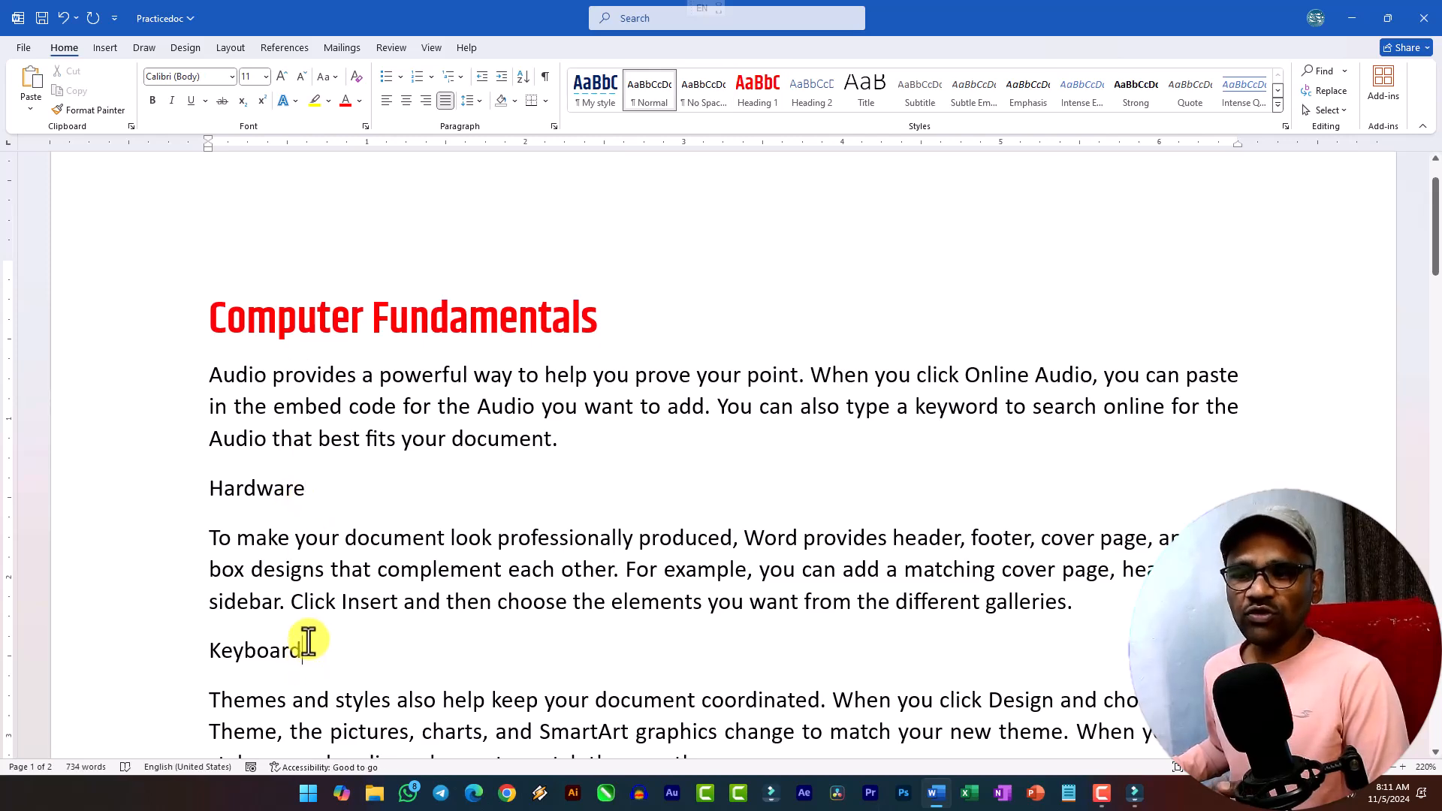
{"action": "scroll", "coordinate": [310, 634], "scroll_direction": "down", "scroll_amount": 3}
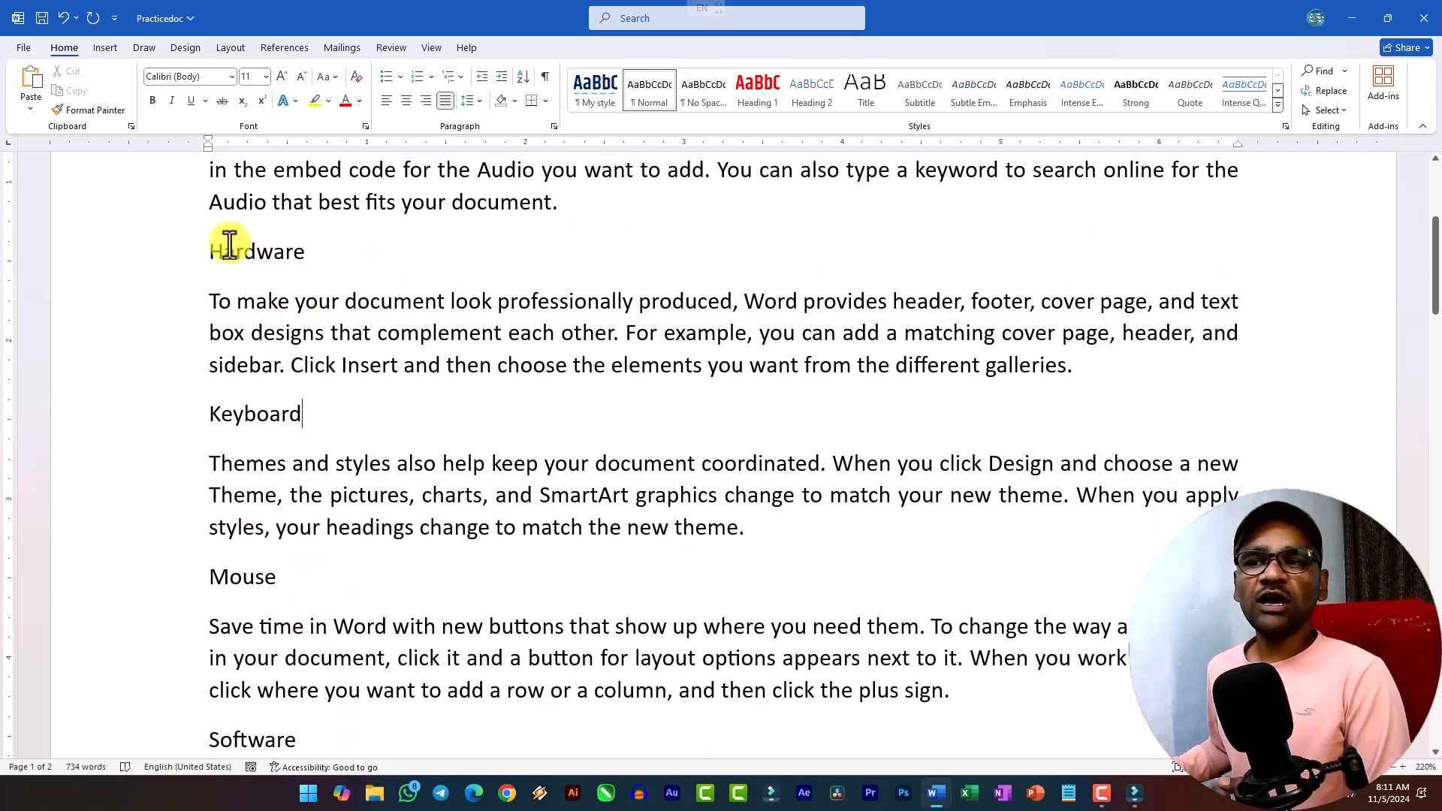
{"action": "scroll", "coordinate": [296, 312], "scroll_direction": "up", "scroll_amount": 2}
{"action": "left_click", "coordinate": [273, 239]}
{"action": "left_click", "coordinate": [314, 411]}
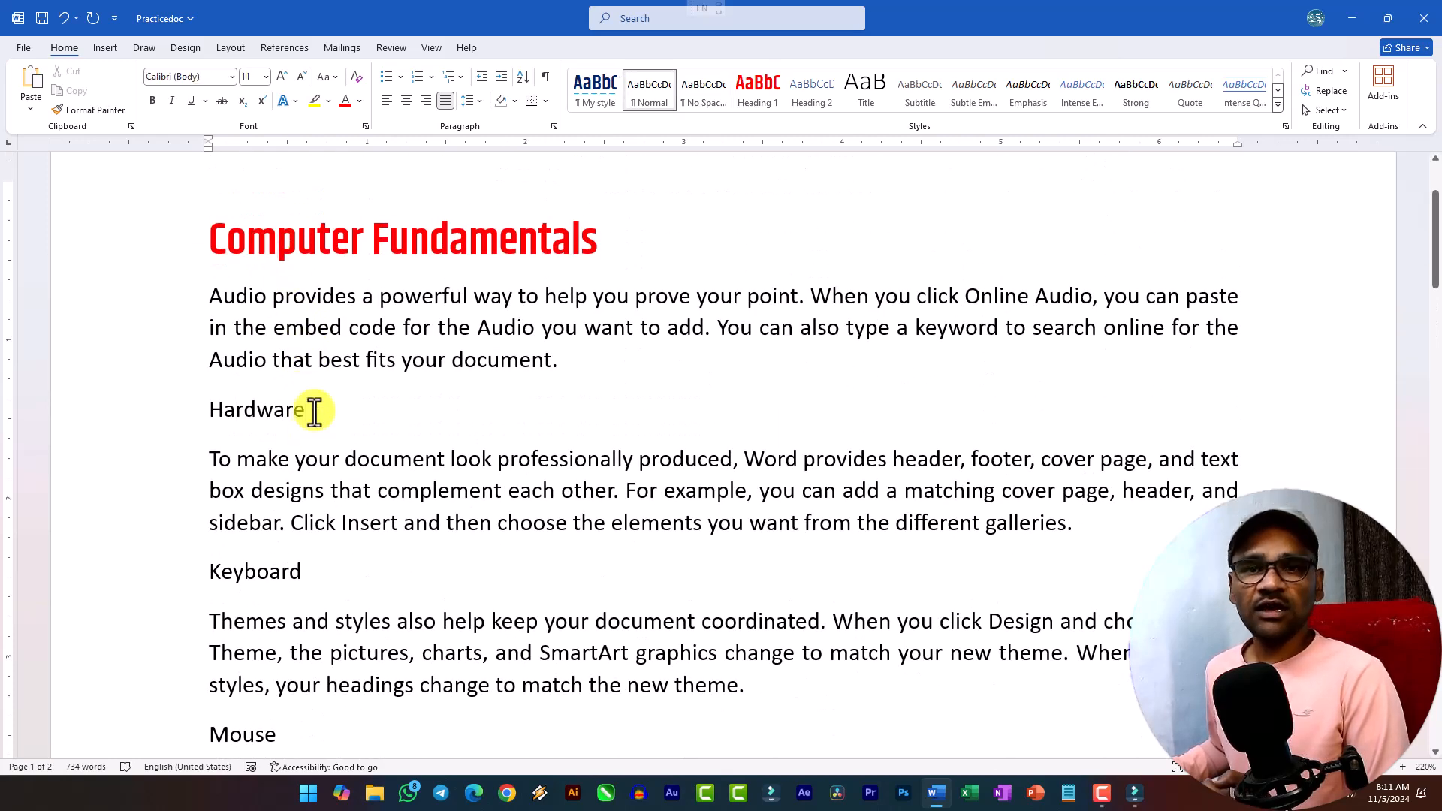
{"action": "left_click", "coordinate": [798, 92]}
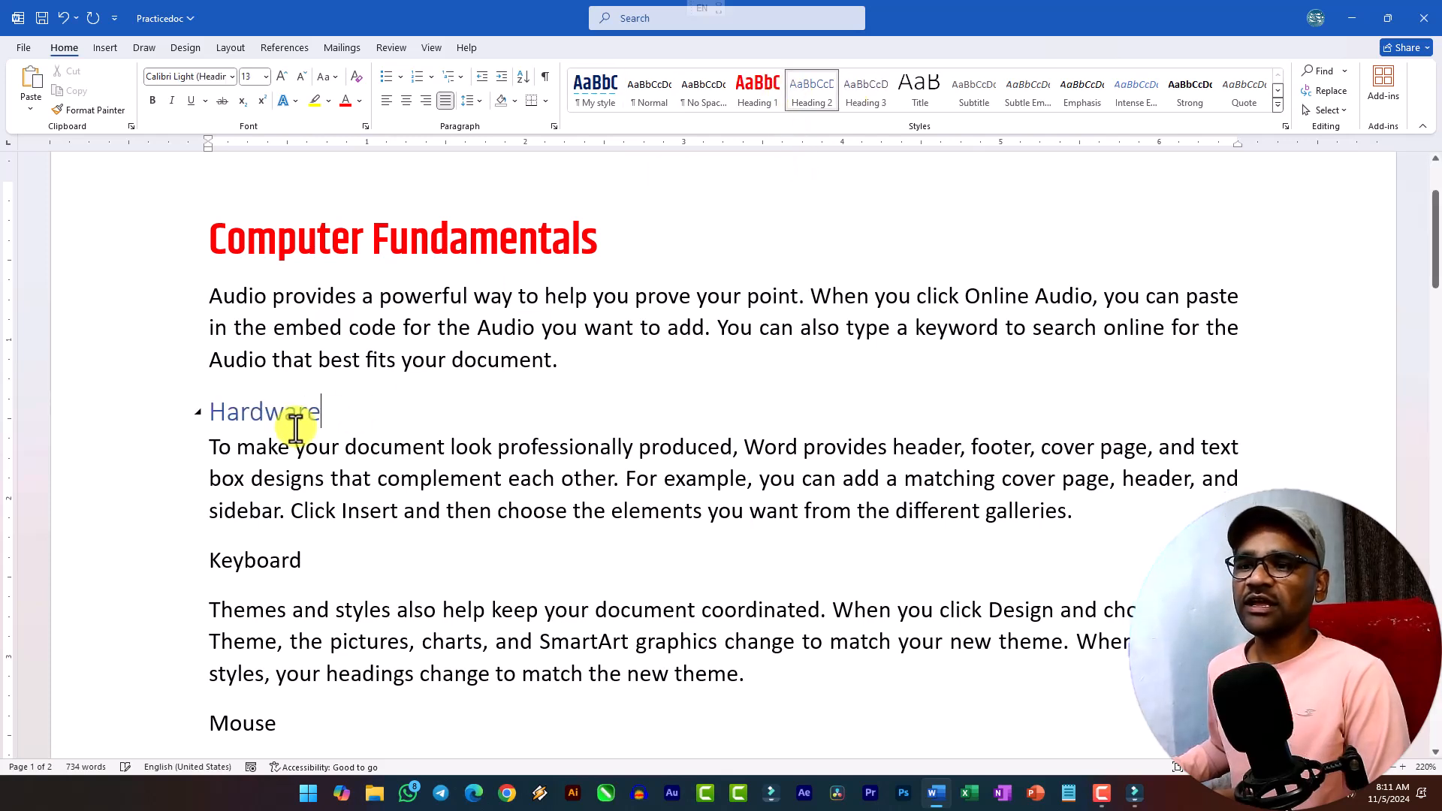
Step: Apply the Heading 3 style to the "Keyboard" and "Mouse" subheadings under Hardware
{"action": "left_click", "coordinate": [306, 560]}
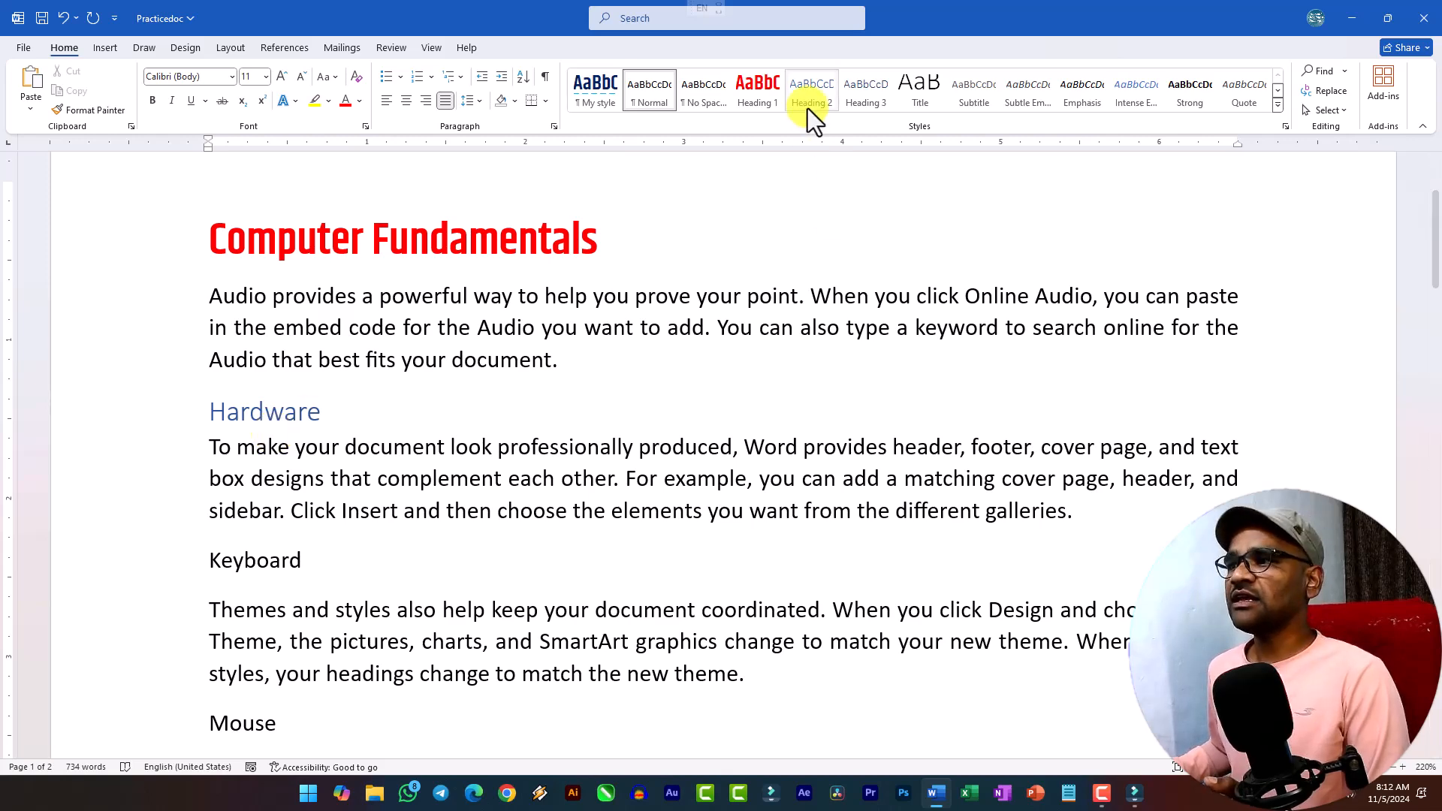
{"action": "left_click", "coordinate": [868, 98]}
{"action": "scroll", "coordinate": [321, 601], "scroll_direction": "down", "scroll_amount": 3}
{"action": "left_click", "coordinate": [293, 551]}
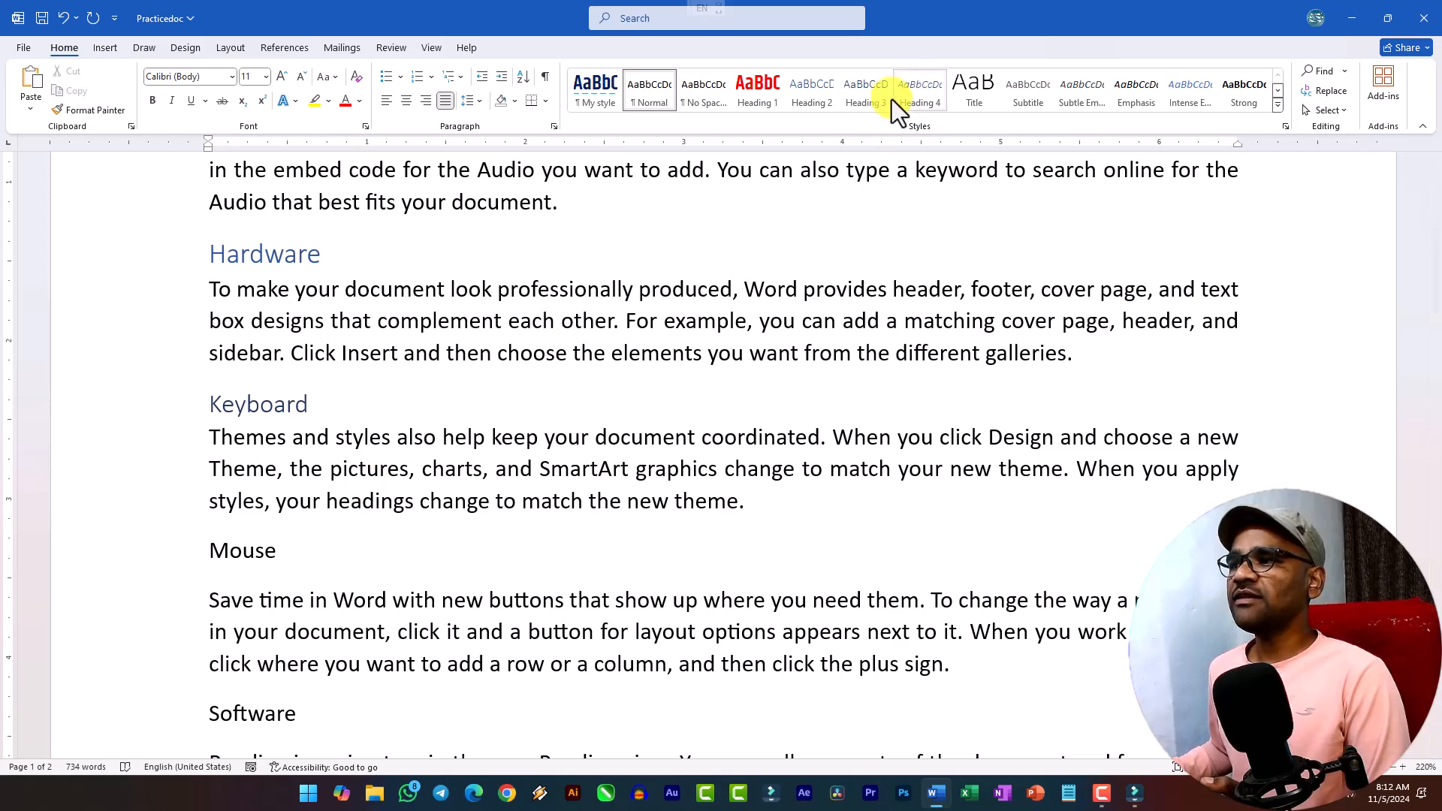
{"action": "left_click", "coordinate": [867, 94]}
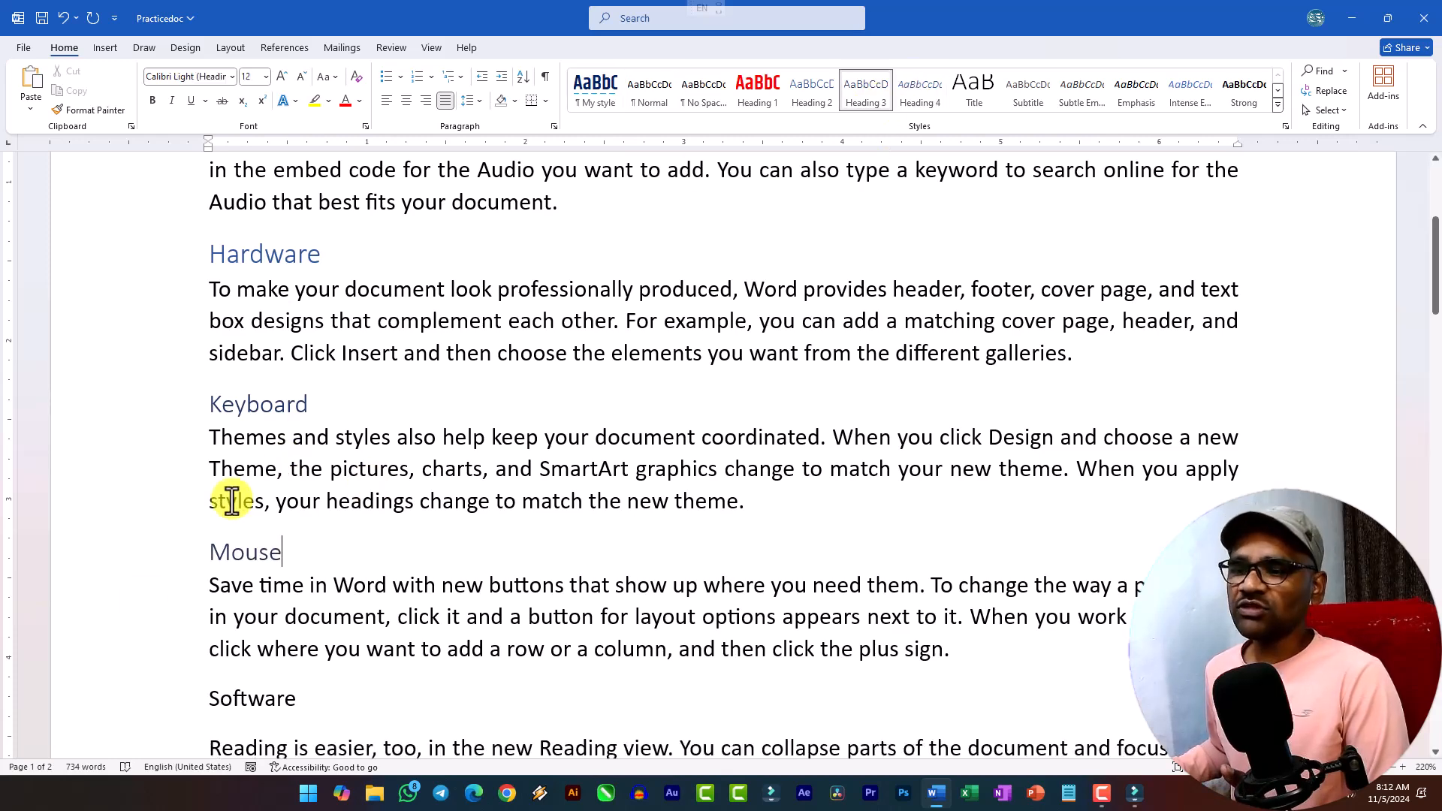
Step: Apply the Heading 2 style to the "Software" heading so it matches the level of Hardware
{"action": "scroll", "coordinate": [225, 409], "scroll_direction": "up", "scroll_amount": 3}
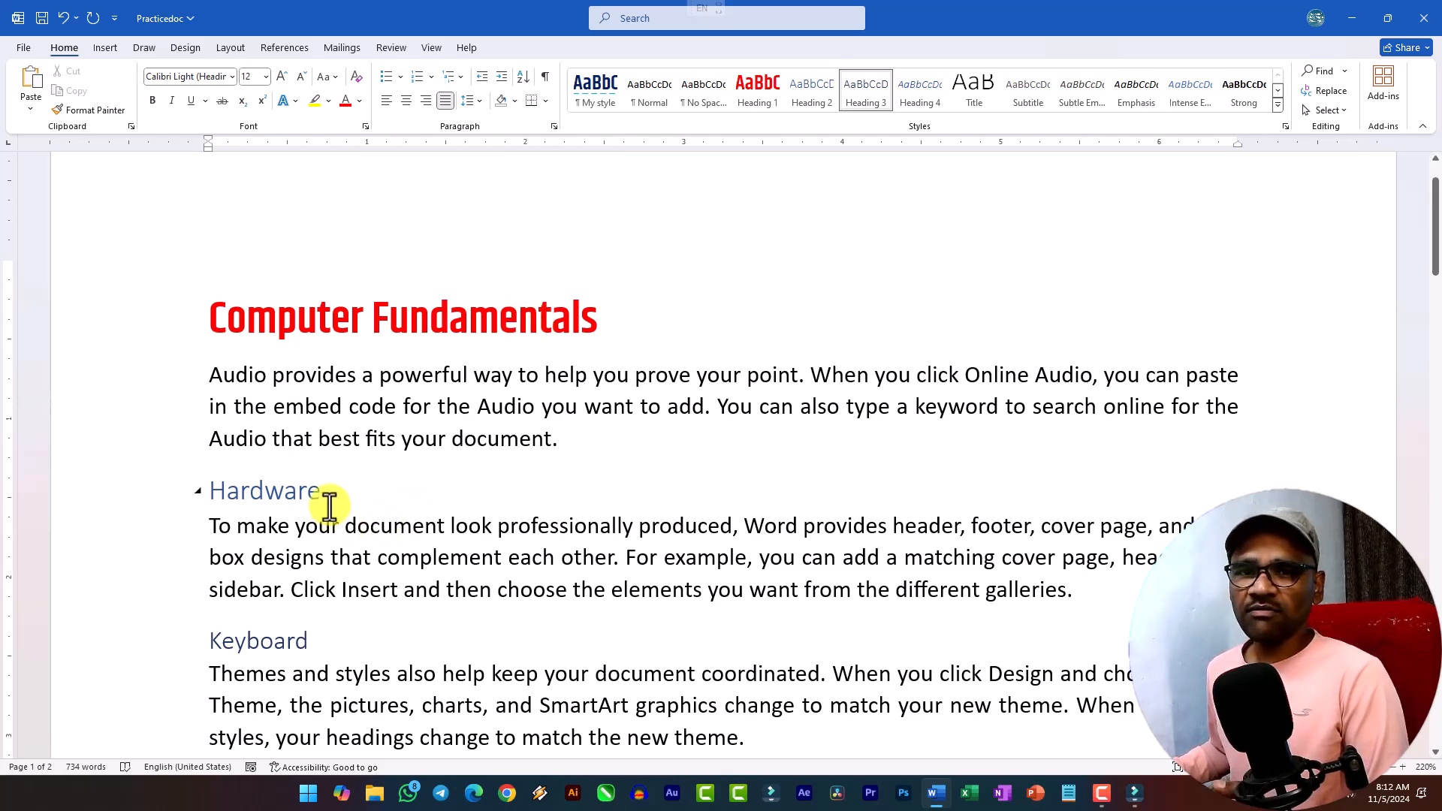
{"action": "scroll", "coordinate": [324, 568], "scroll_direction": "down", "scroll_amount": 1}
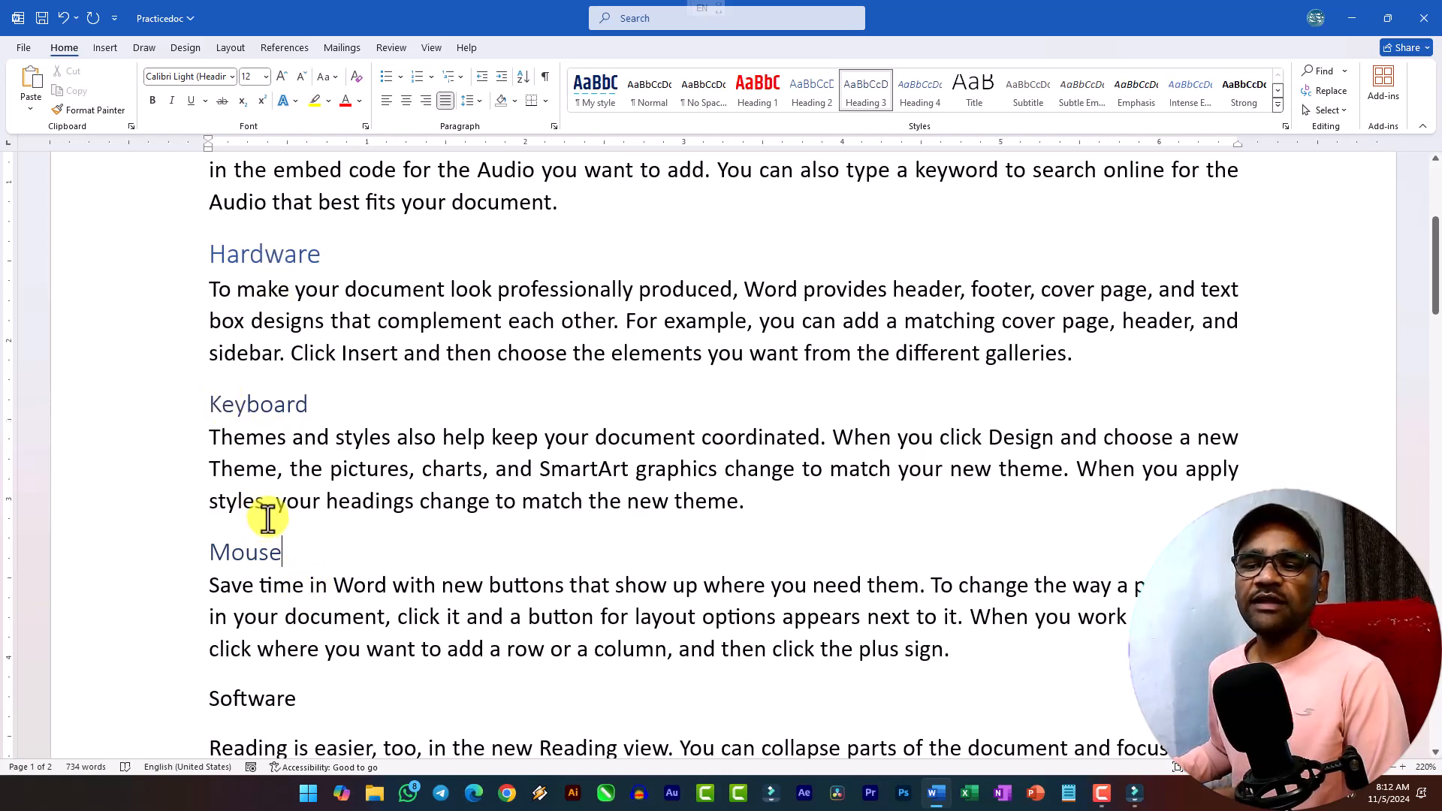
{"action": "scroll", "coordinate": [268, 511], "scroll_direction": "down", "scroll_amount": 3}
{"action": "left_click", "coordinate": [311, 462]}
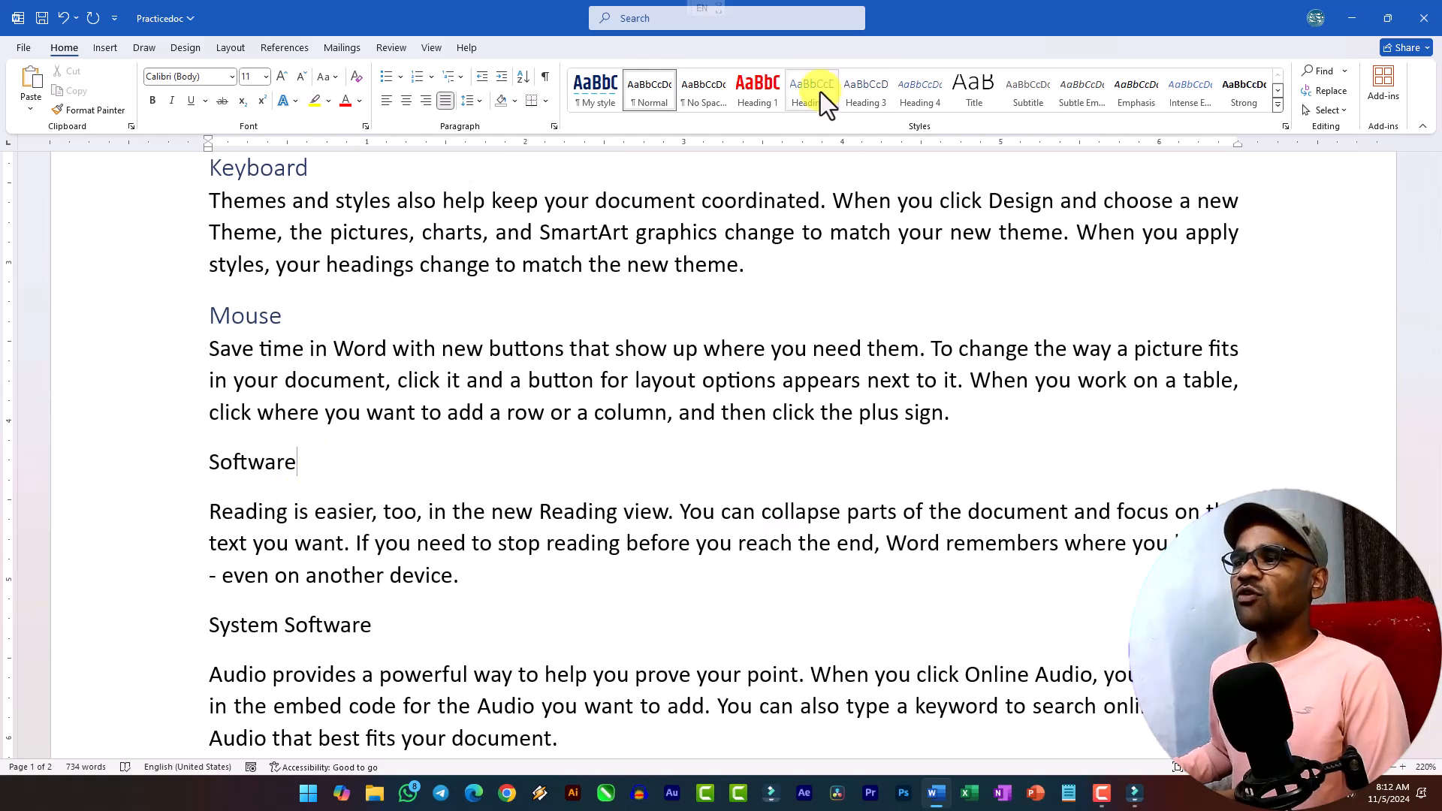
{"action": "scroll", "coordinate": [234, 233], "scroll_direction": "up", "scroll_amount": 4}
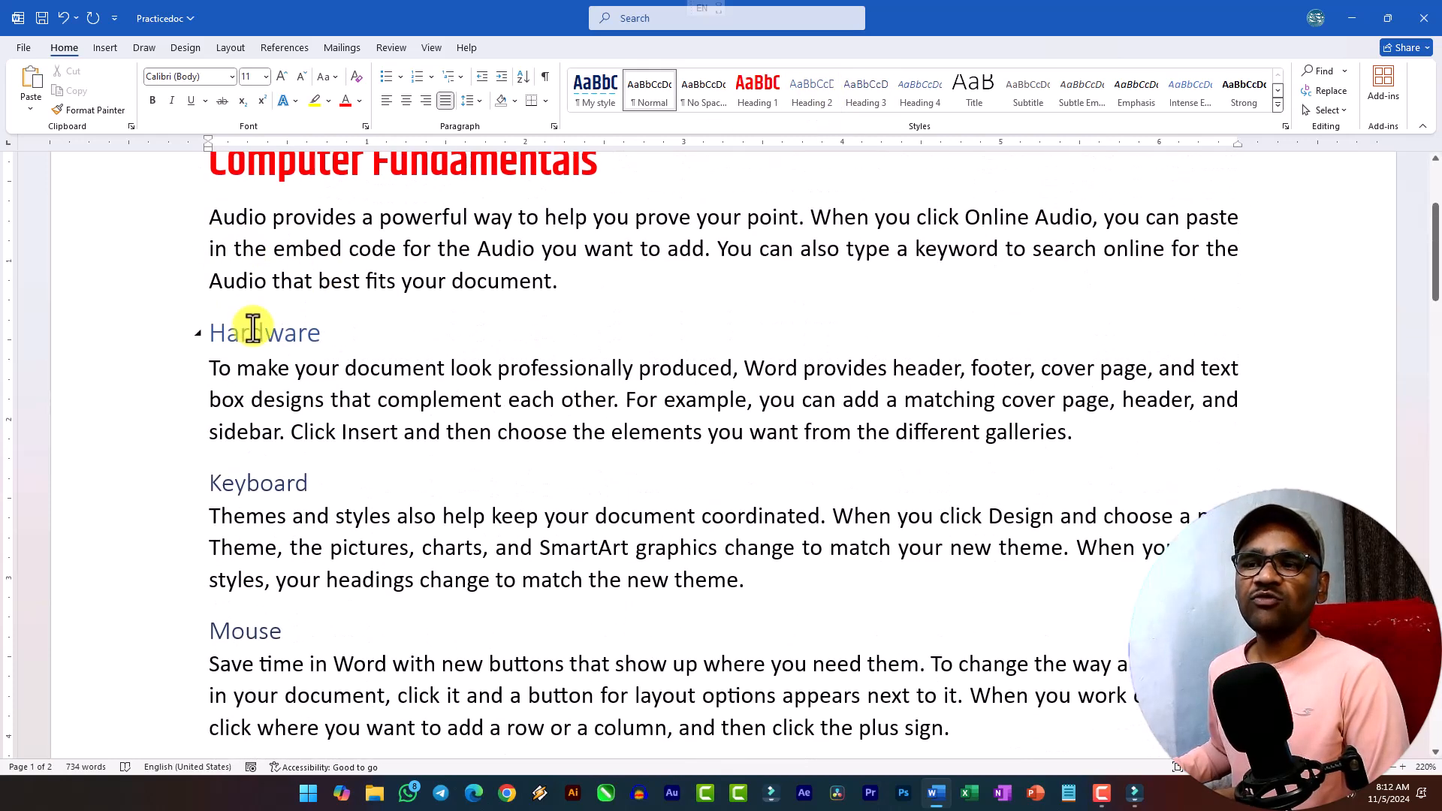
{"action": "scroll", "coordinate": [259, 353], "scroll_direction": "down", "scroll_amount": 4}
{"action": "left_click", "coordinate": [810, 112]}
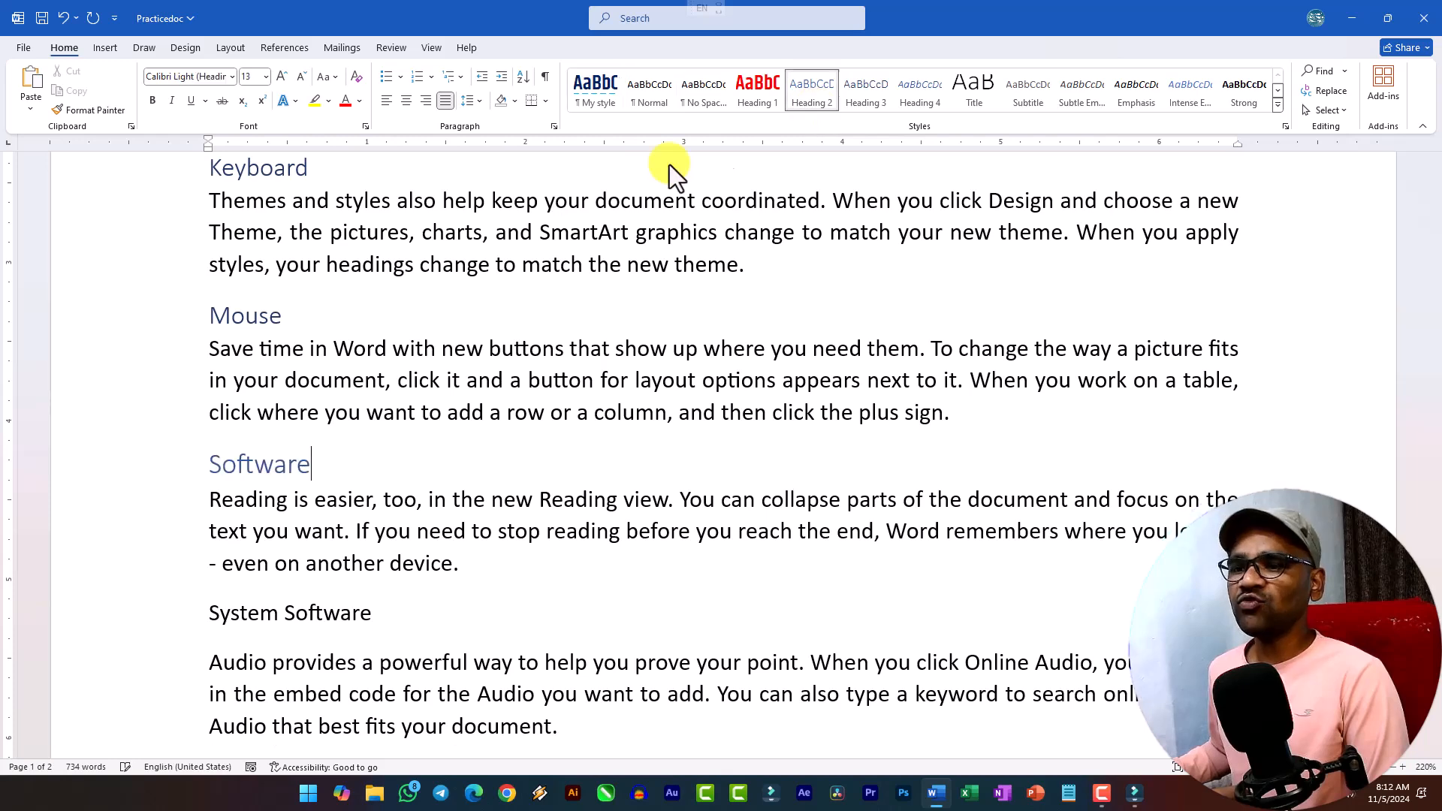
Step: Apply the Heading 3 style to the "System Software" and "Application Software" subheadings
{"action": "scroll", "coordinate": [245, 509], "scroll_direction": "down", "scroll_amount": 2}
{"action": "left_click", "coordinate": [405, 454]}
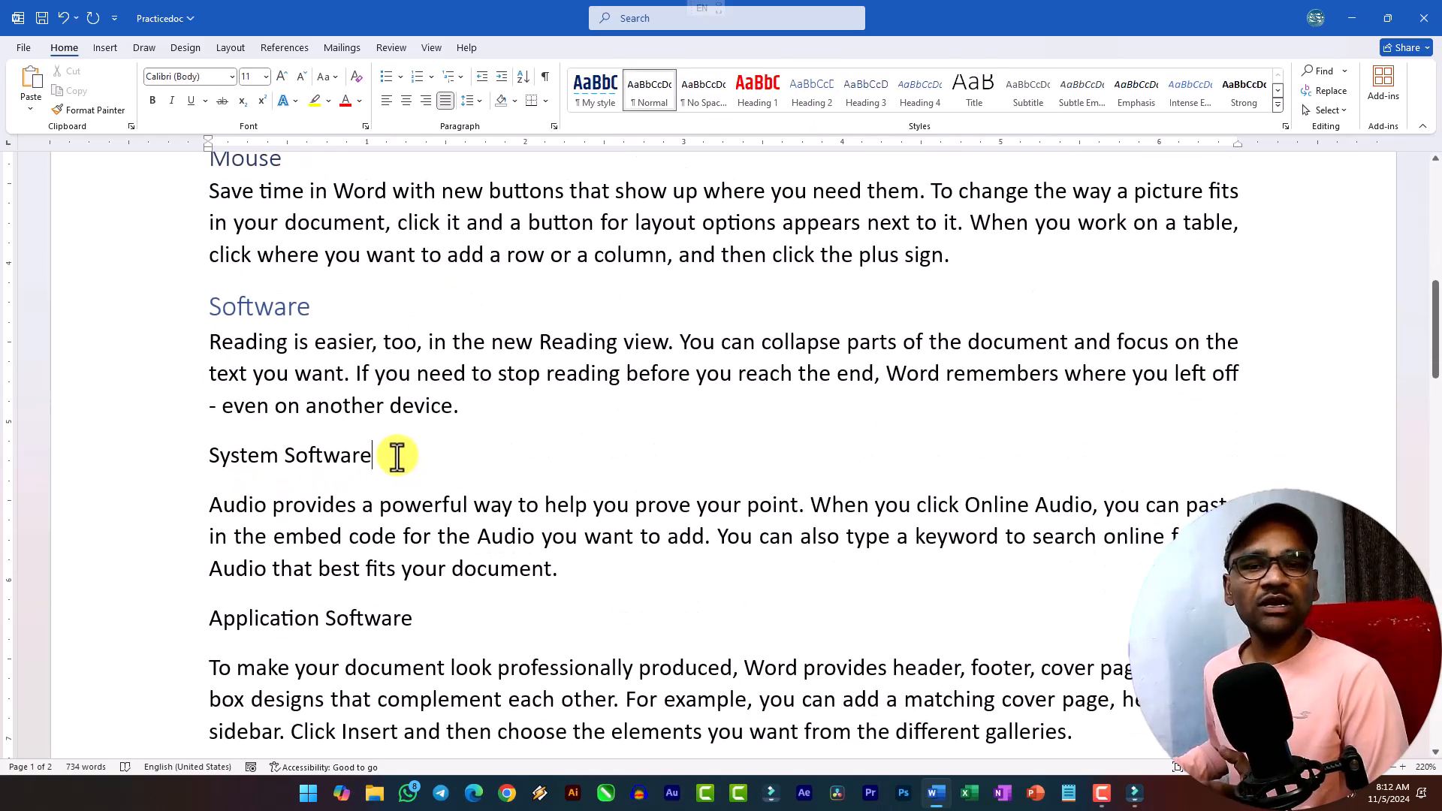
{"action": "left_click", "coordinate": [857, 102]}
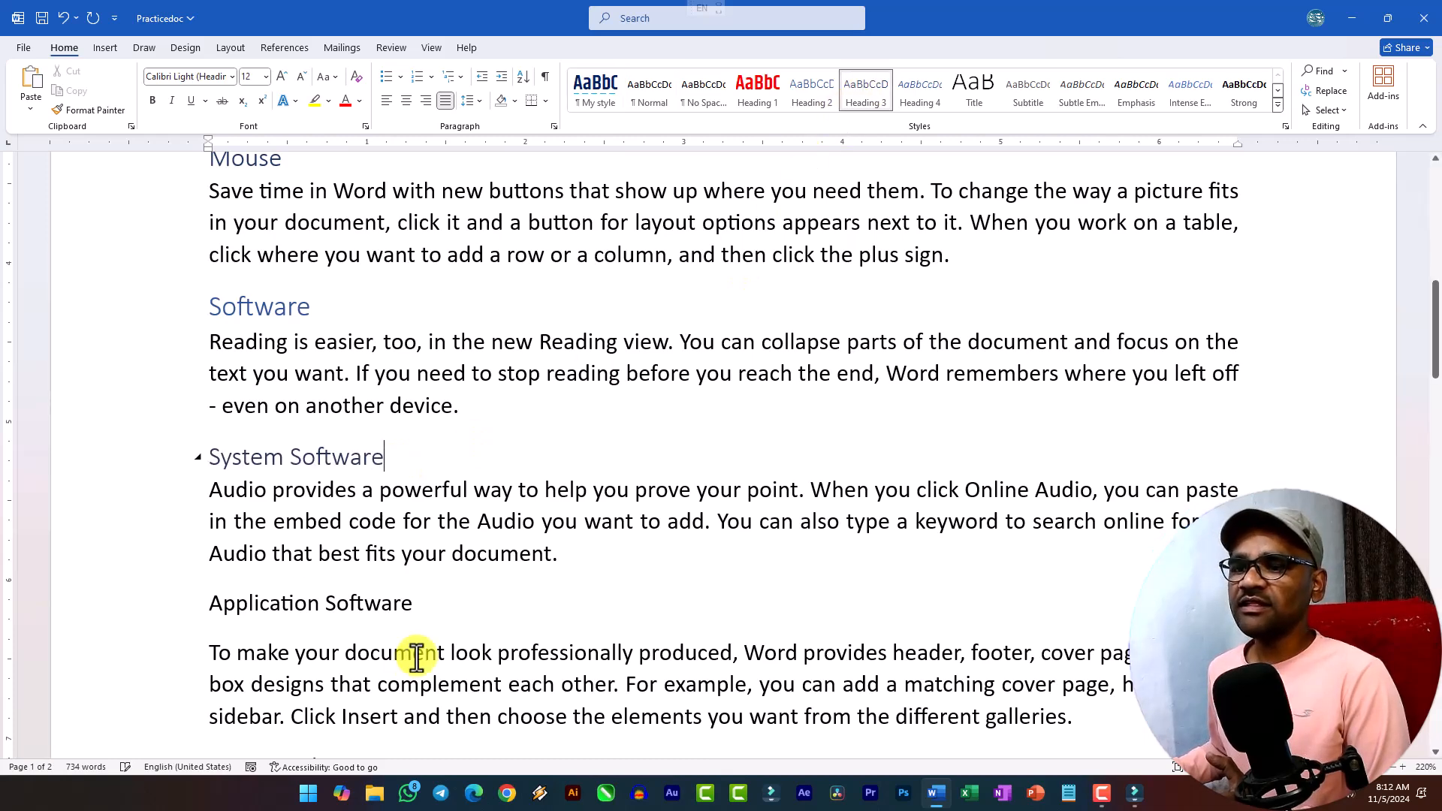
{"action": "left_click", "coordinate": [442, 601]}
{"action": "left_click", "coordinate": [865, 101]}
Step: Apply the Heading 2 style to the "Programming" heading below the Application Software section
{"action": "scroll", "coordinate": [380, 597], "scroll_direction": "down", "scroll_amount": 2}
{"action": "scroll", "coordinate": [381, 597], "scroll_direction": "down", "scroll_amount": 3}
{"action": "left_click", "coordinate": [368, 360]}
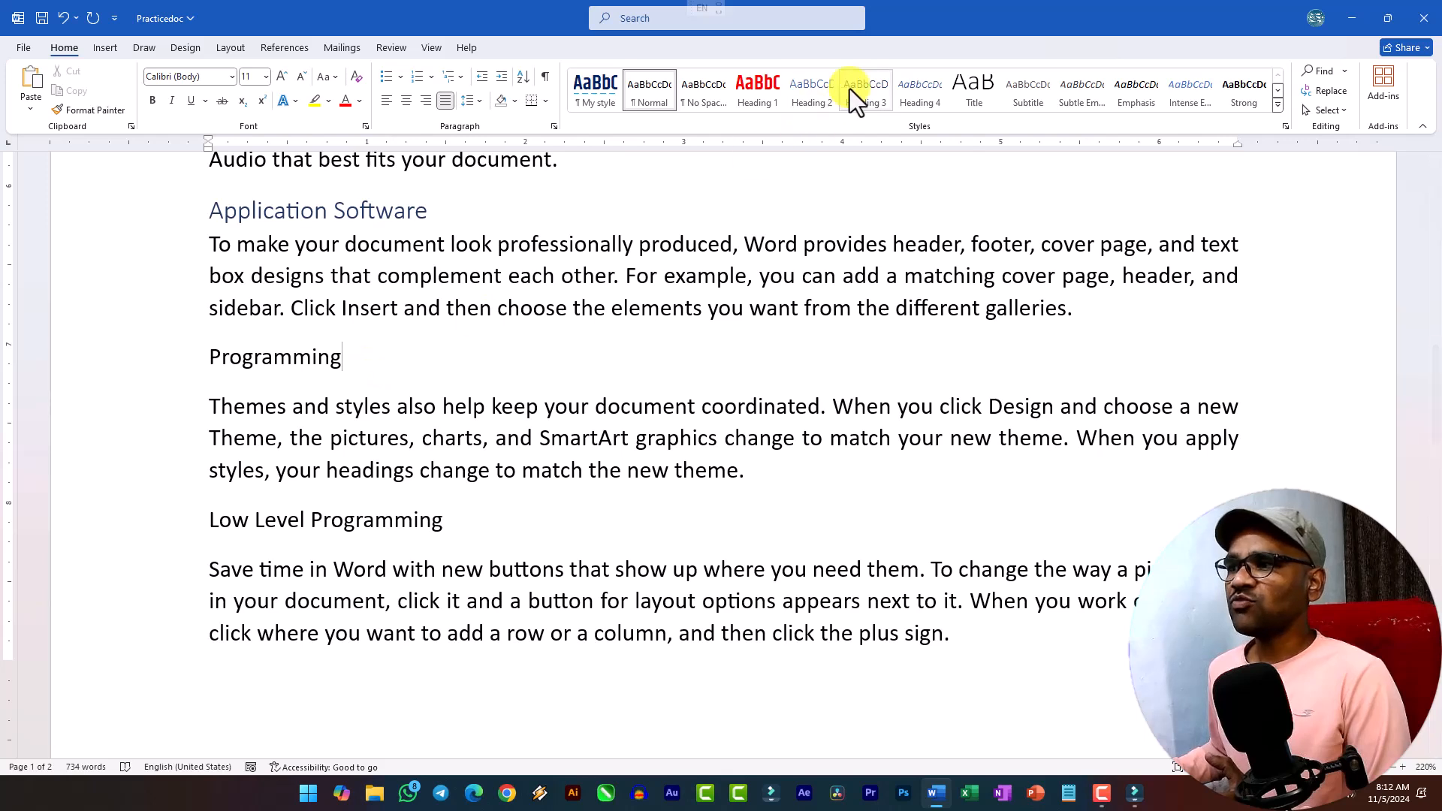
{"action": "left_click", "coordinate": [816, 94]}
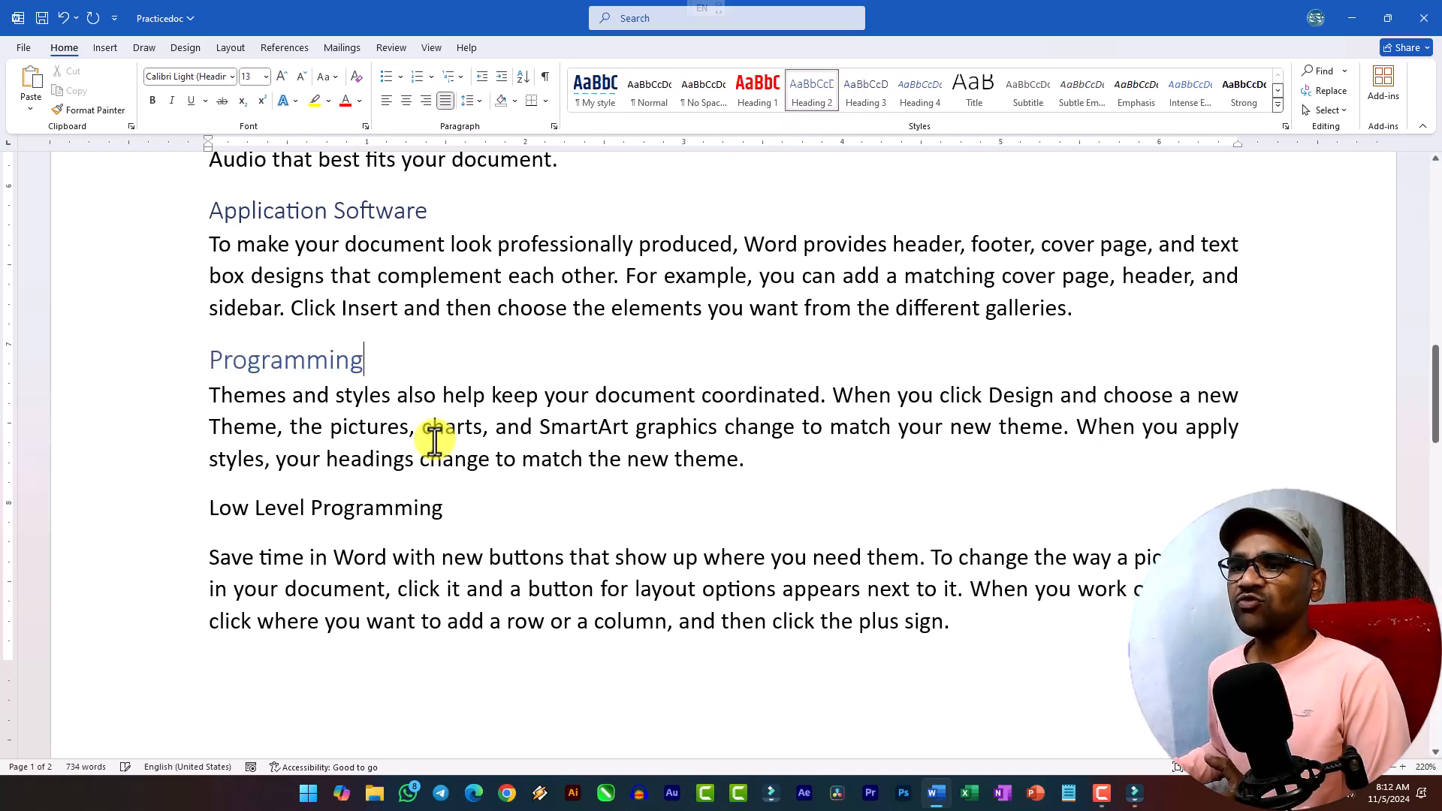
Step: Apply the Heading 3 style to the "Low Level Programming" and "High Level Programming" subheadings
{"action": "left_click", "coordinate": [445, 511]}
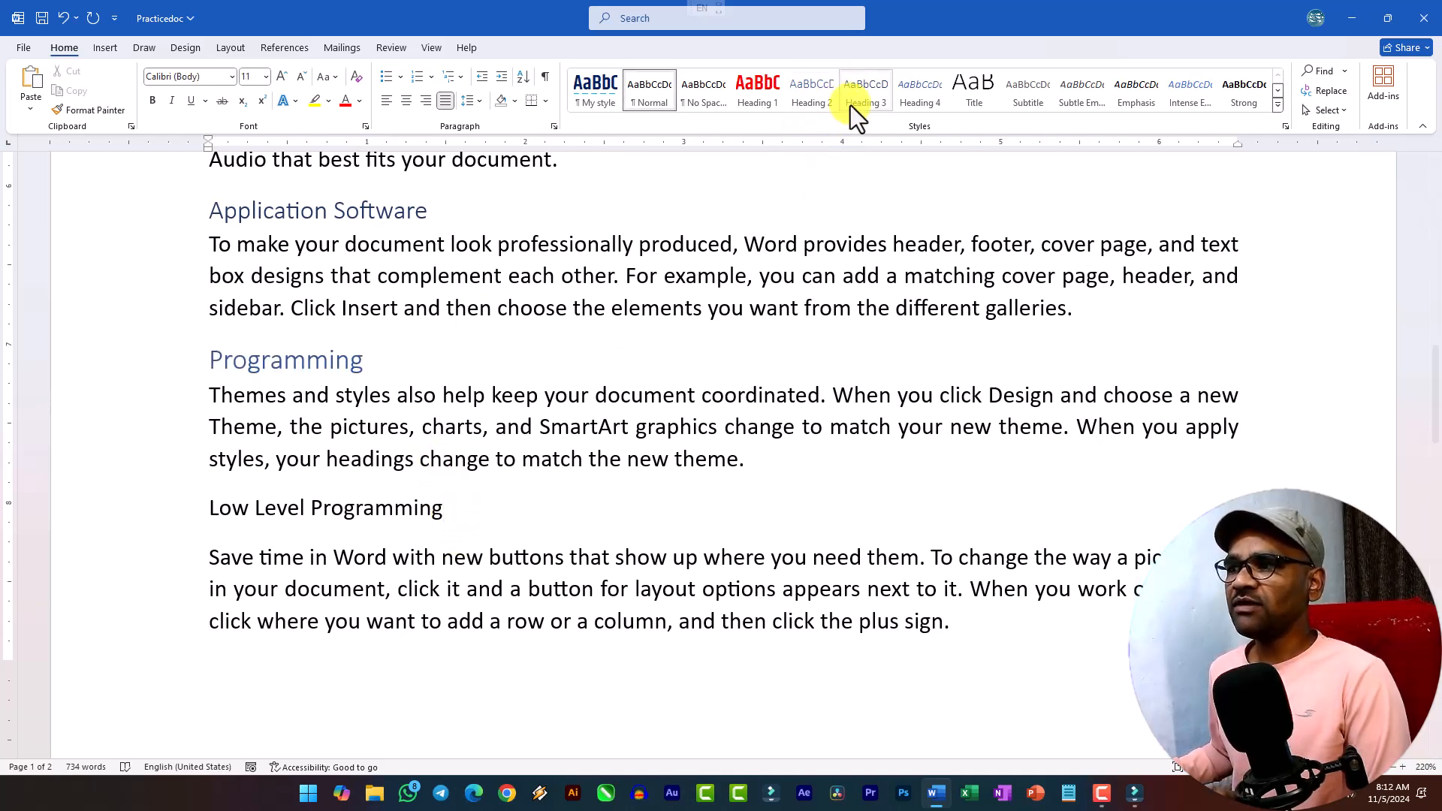
{"action": "scroll", "coordinate": [473, 541], "scroll_direction": "down", "scroll_amount": 6}
{"action": "left_click", "coordinate": [487, 540]}
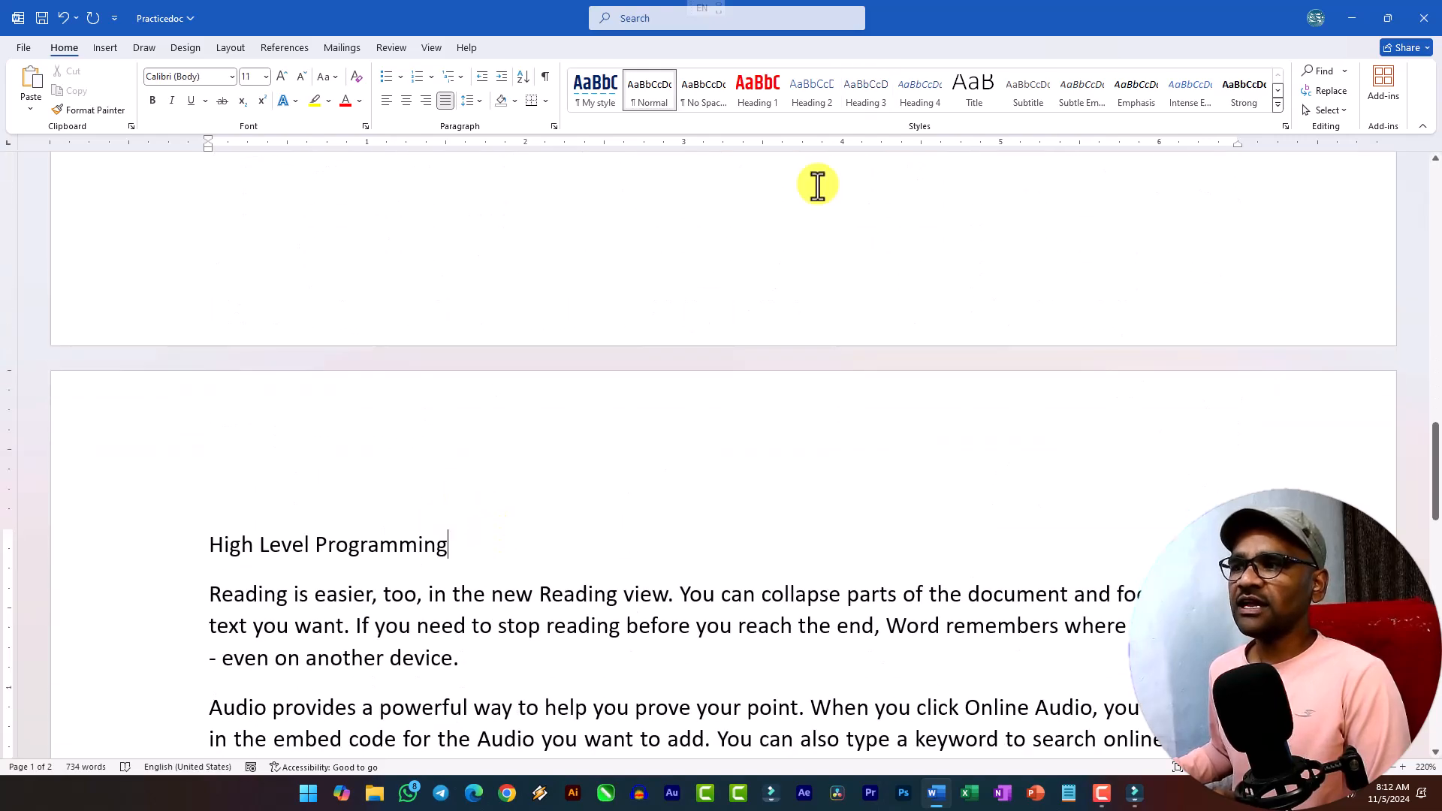
{"action": "left_click", "coordinate": [887, 94]}
Step: Review the styled headings from the document title through the Hardware, Keyboard and Mouse sections
{"action": "scroll", "coordinate": [455, 455], "scroll_direction": "up", "scroll_amount": 15}
{"action": "scroll", "coordinate": [421, 488], "scroll_direction": "up", "scroll_amount": 2}
{"action": "scroll", "coordinate": [368, 525], "scroll_direction": "down", "scroll_amount": 1}
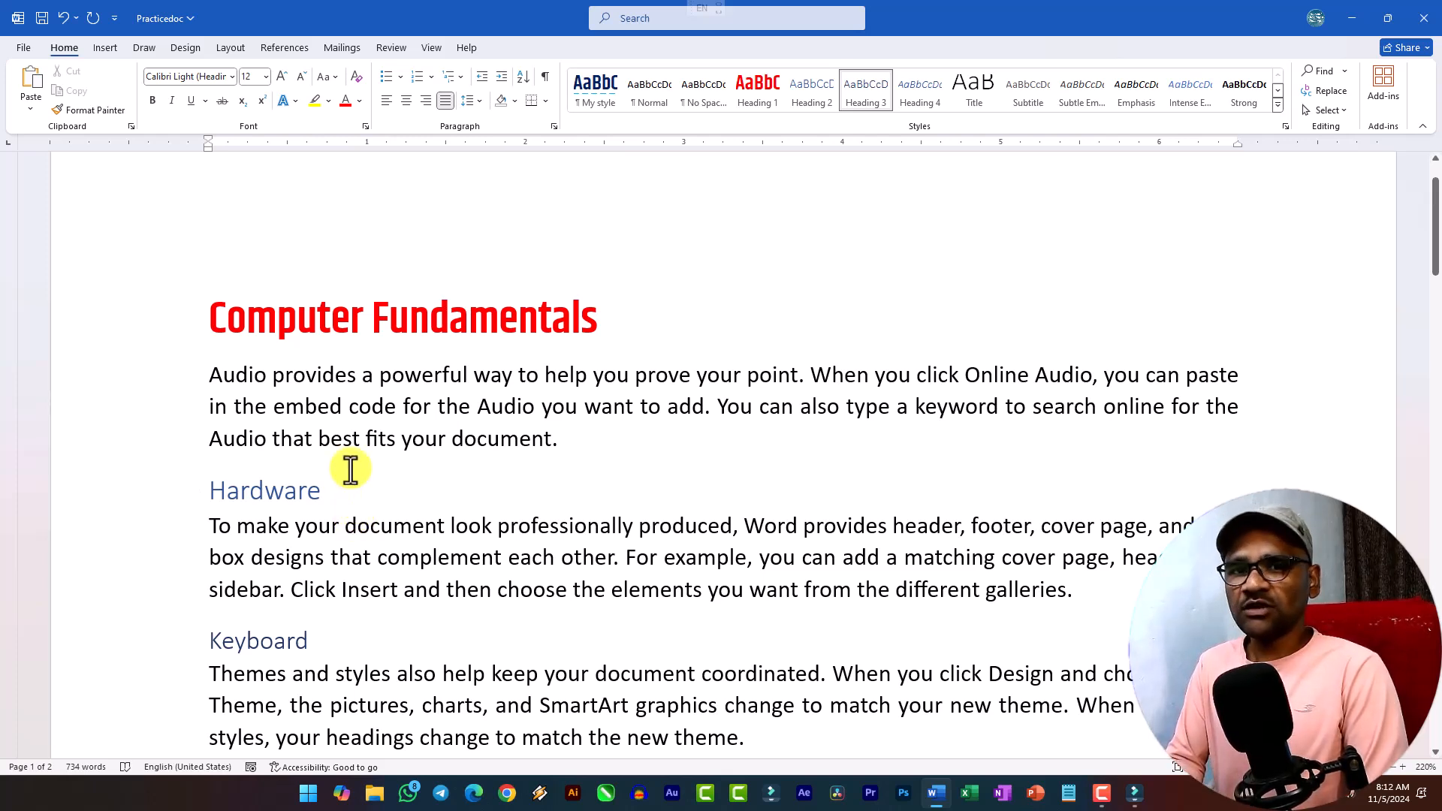
{"action": "scroll", "coordinate": [315, 526], "scroll_direction": "down", "scroll_amount": 6}
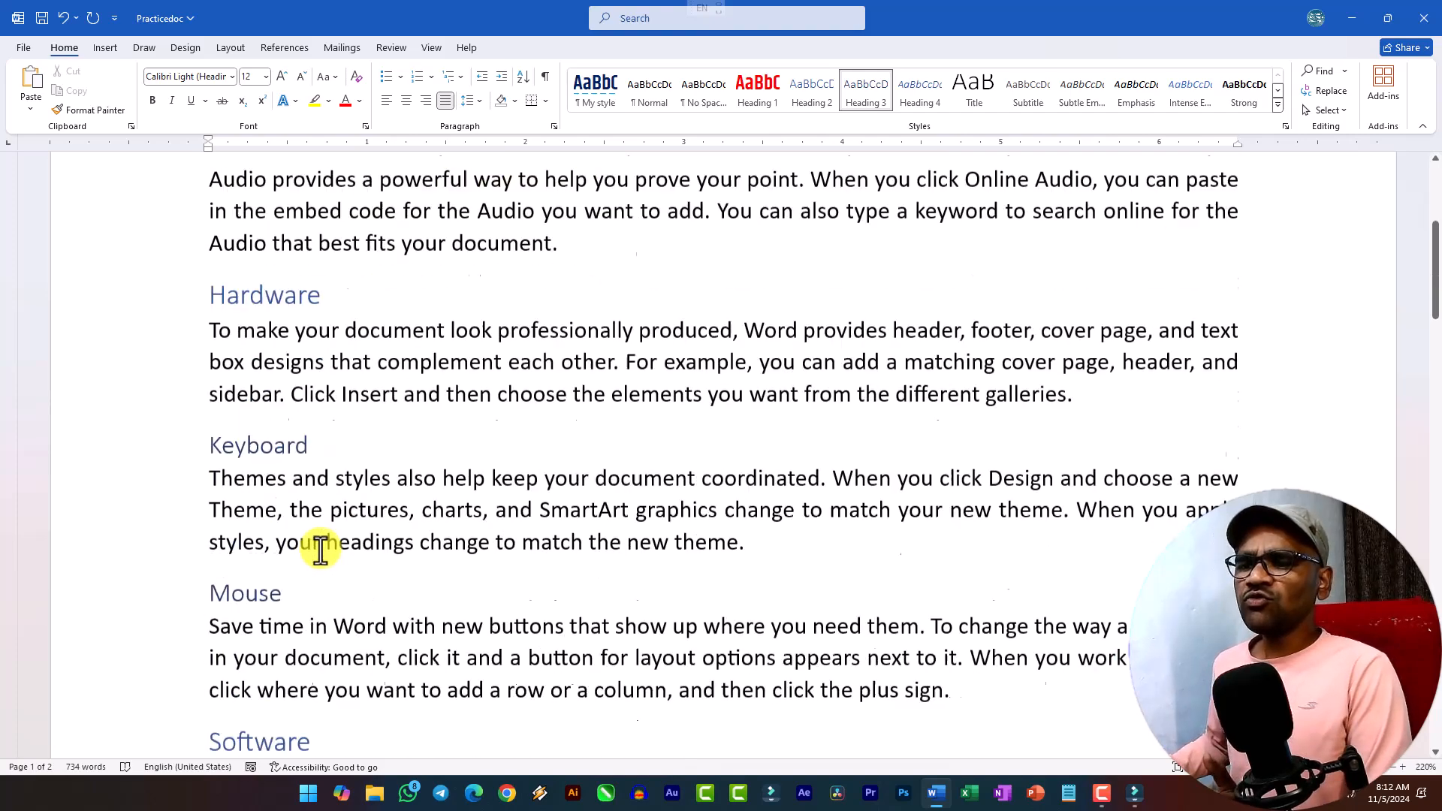
{"action": "scroll", "coordinate": [293, 639], "scroll_direction": "up", "scroll_amount": 4}
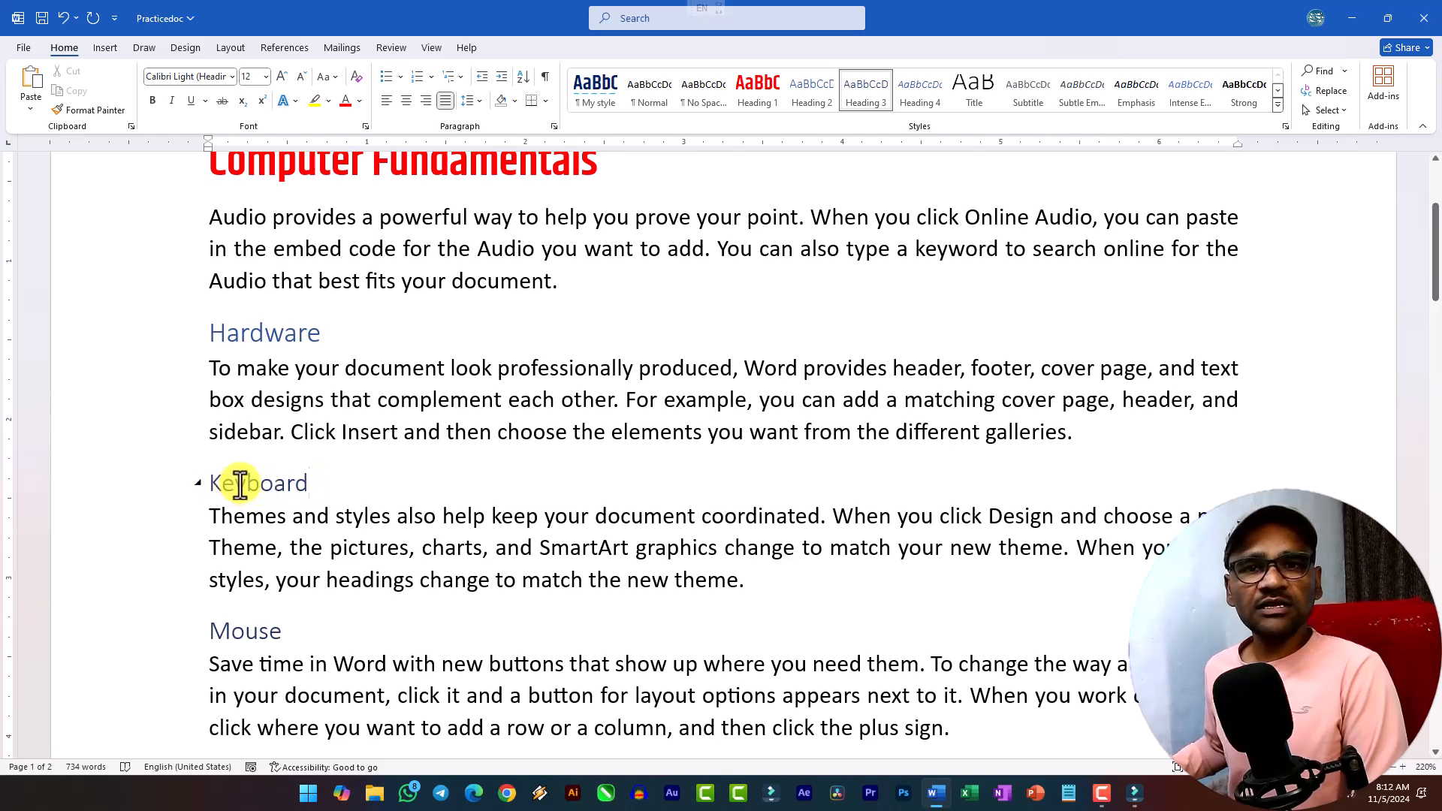
{"action": "left_click_drag", "start_coordinate": [207, 482], "coordinate": [308, 483]}
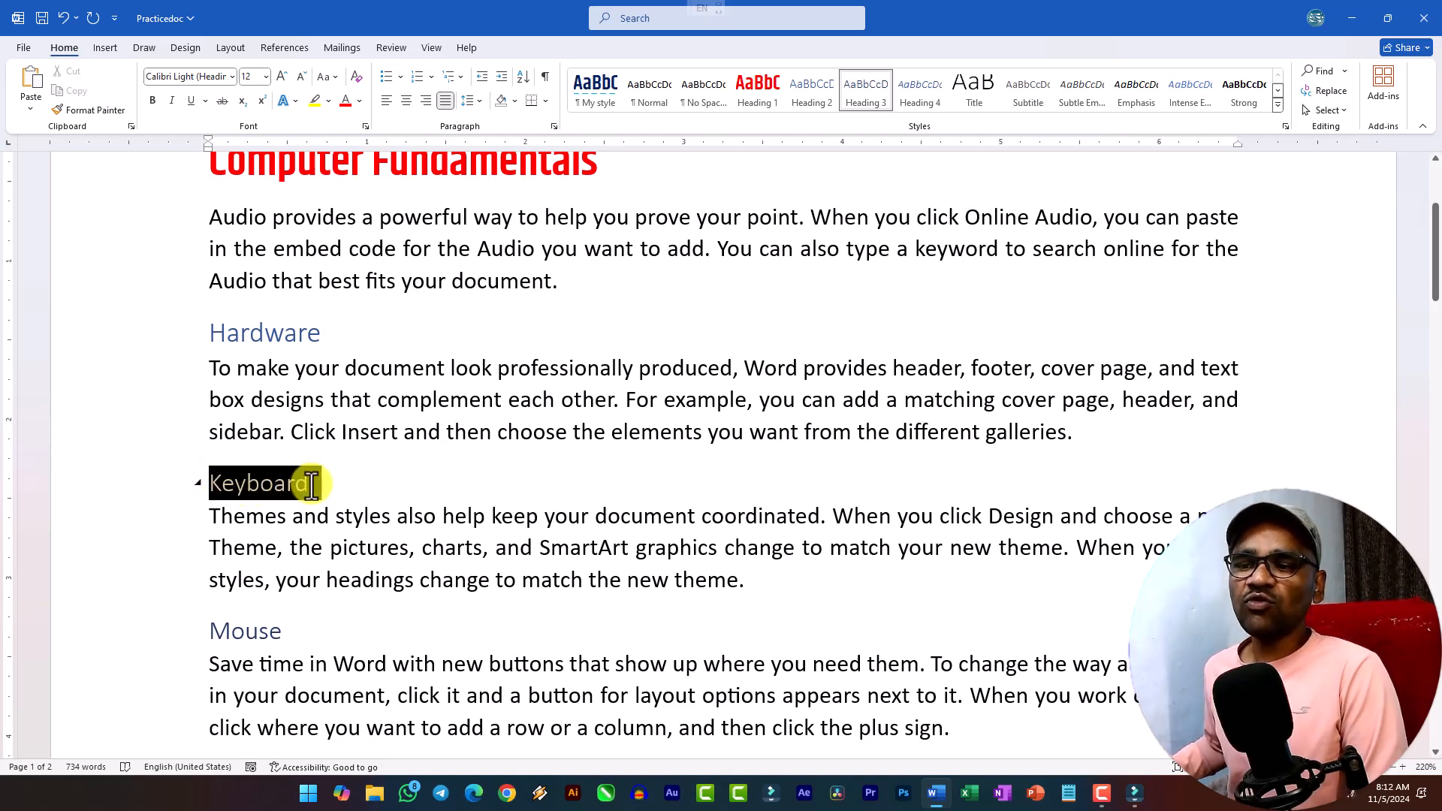
{"action": "left_click", "coordinate": [289, 633]}
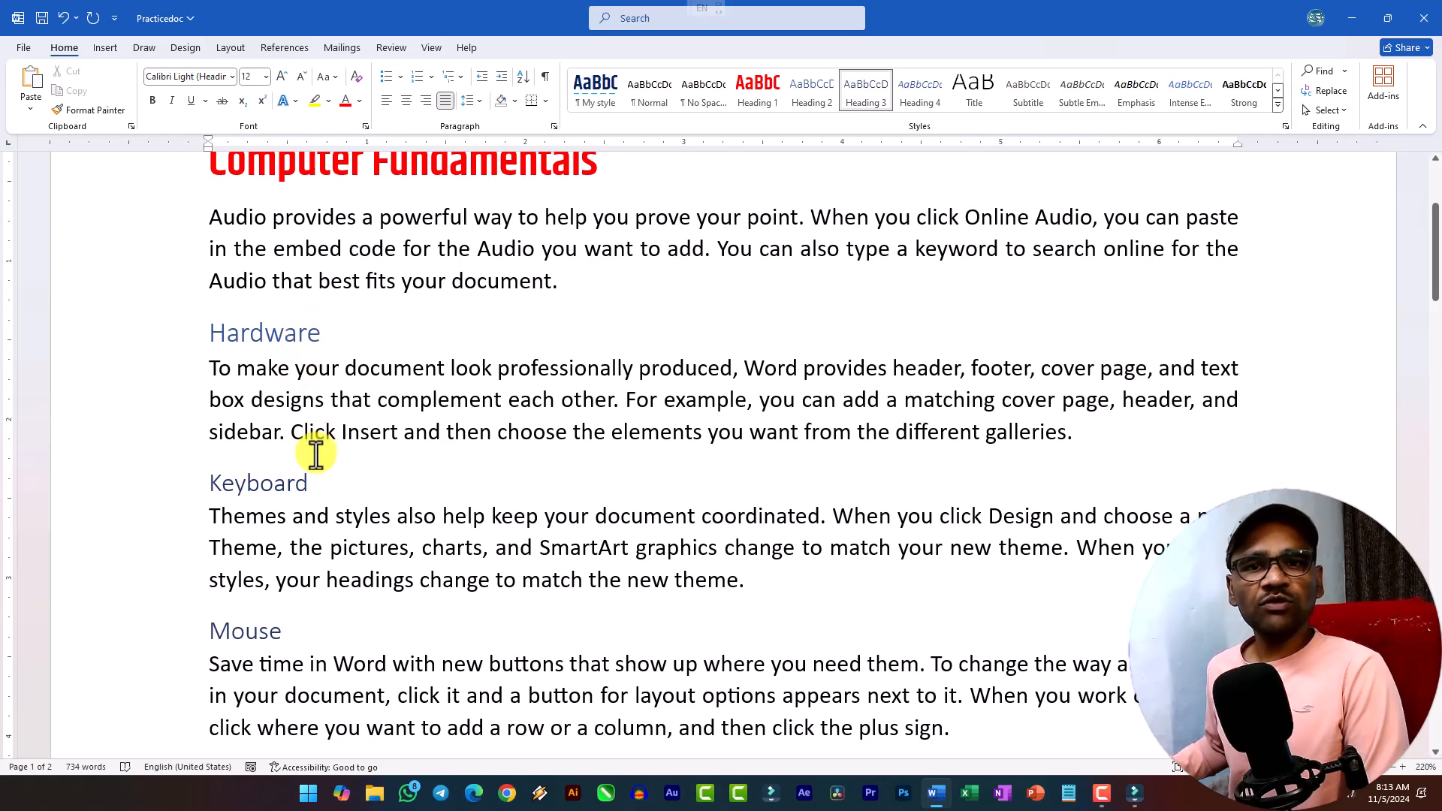
Step: Modify the Heading 3 style of the Keyboard heading to use the Hind font at 12 pt
{"action": "left_click_drag", "start_coordinate": [325, 483], "coordinate": [209, 484]}
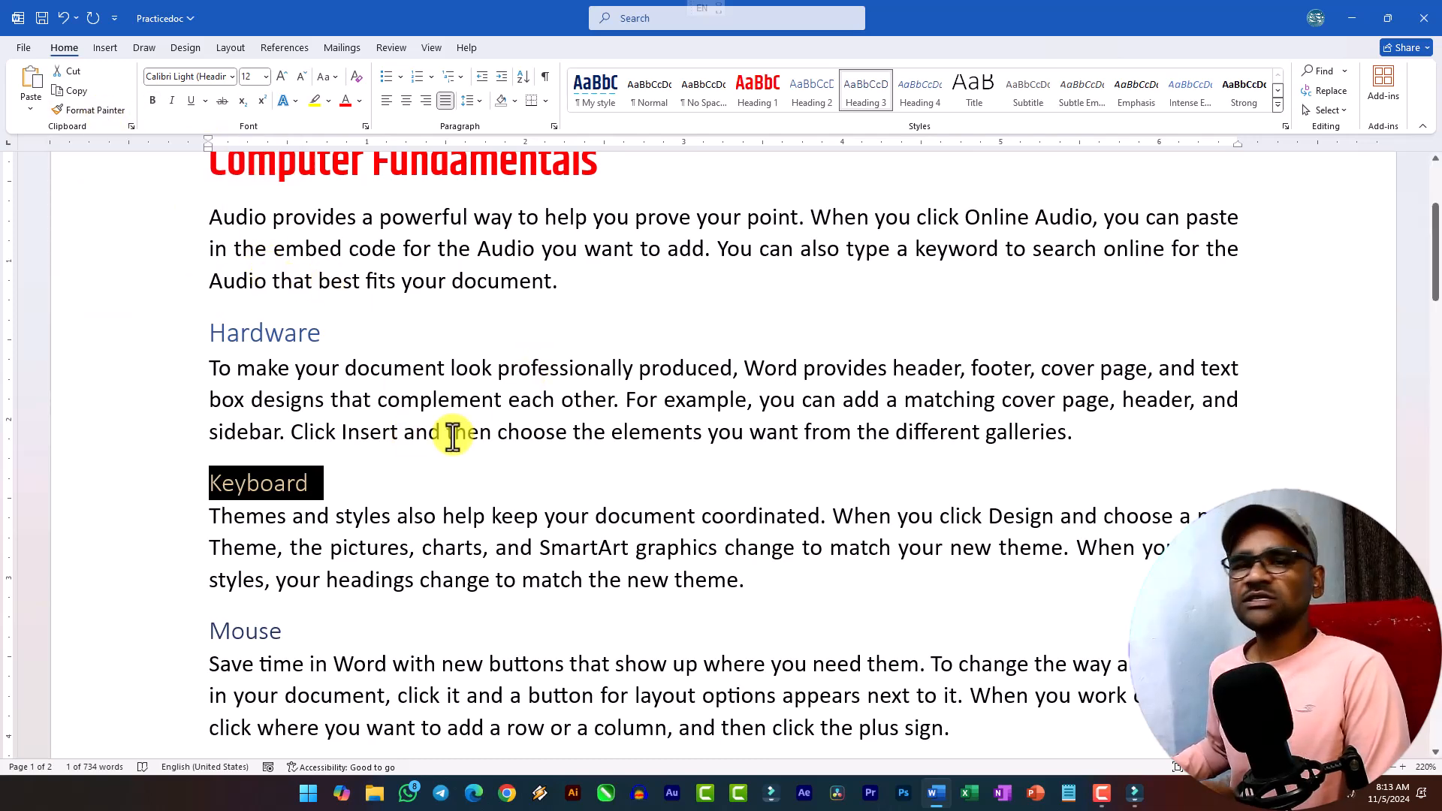
{"action": "right_click", "coordinate": [858, 94]}
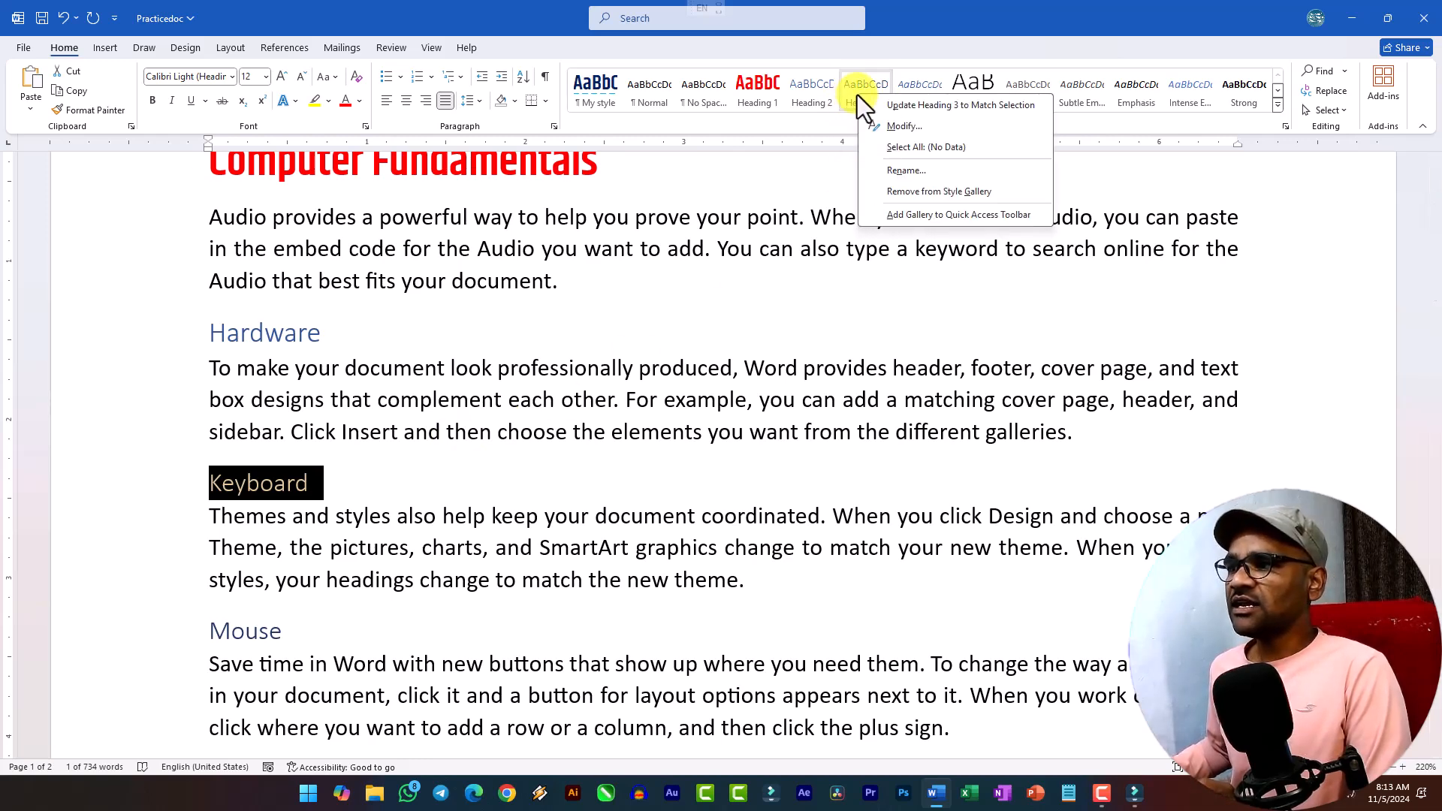
{"action": "left_click", "coordinate": [897, 127]}
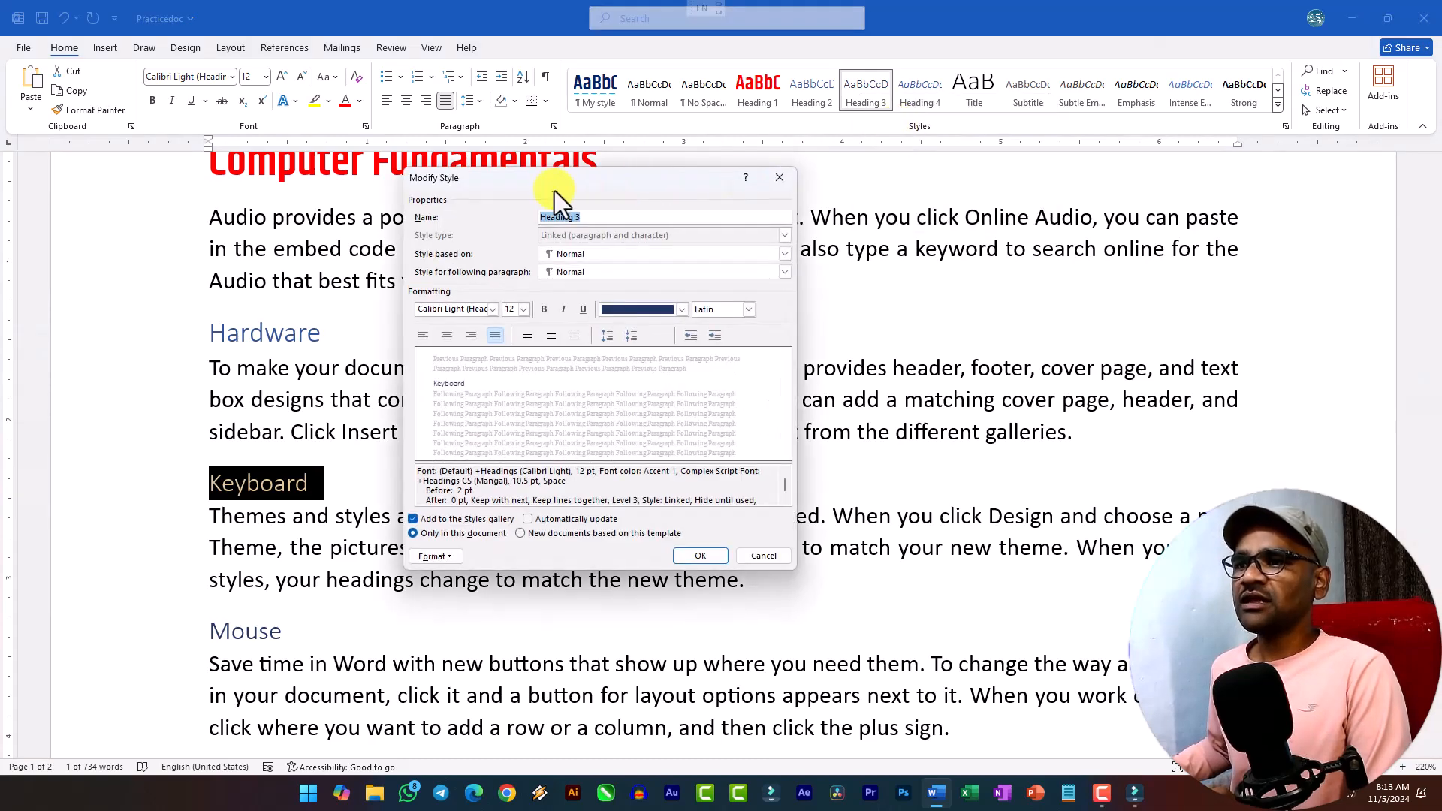
{"action": "left_click_drag", "start_coordinate": [529, 184], "coordinate": [554, 157]}
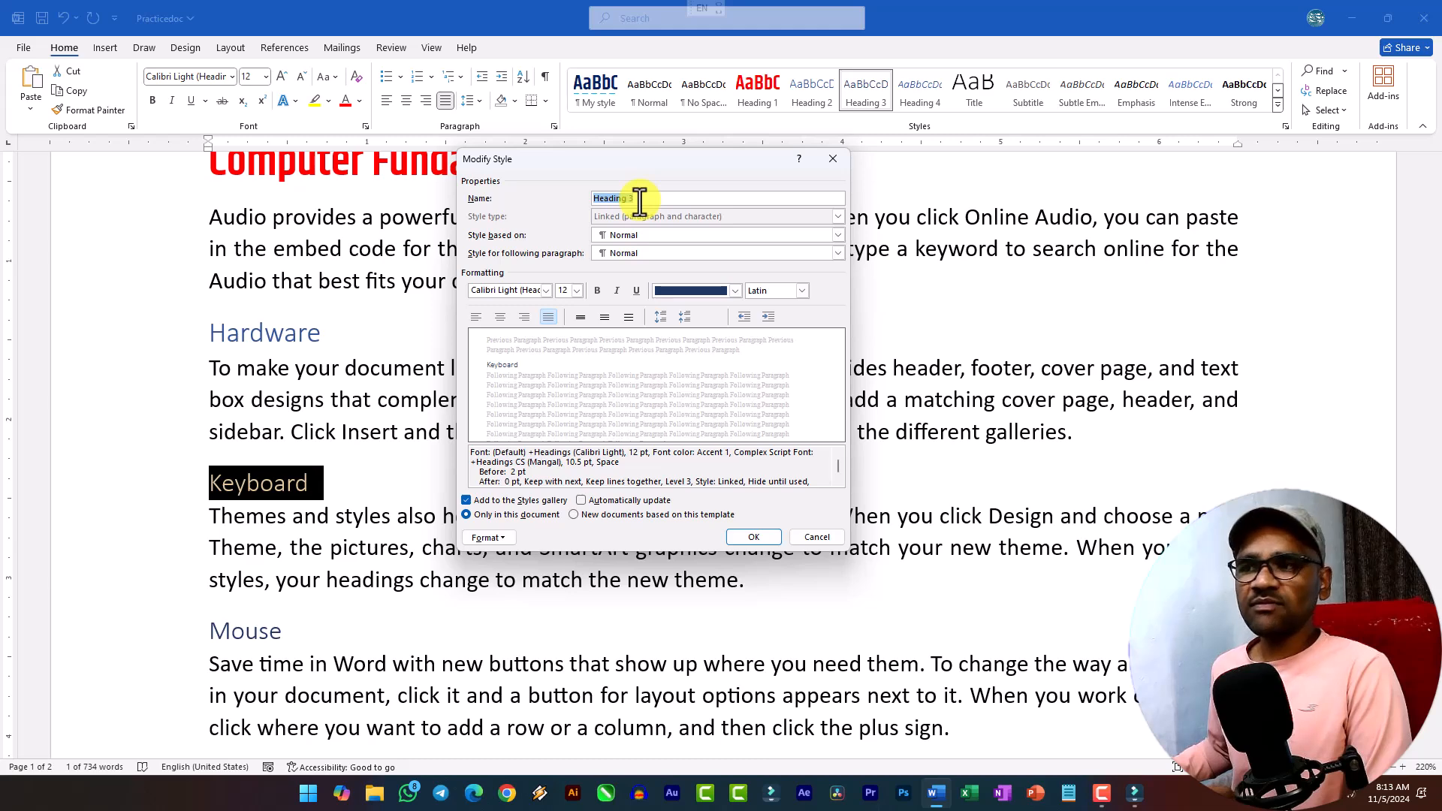
{"action": "left_click", "coordinate": [529, 292]}
{"action": "type", "text": "Hind"}
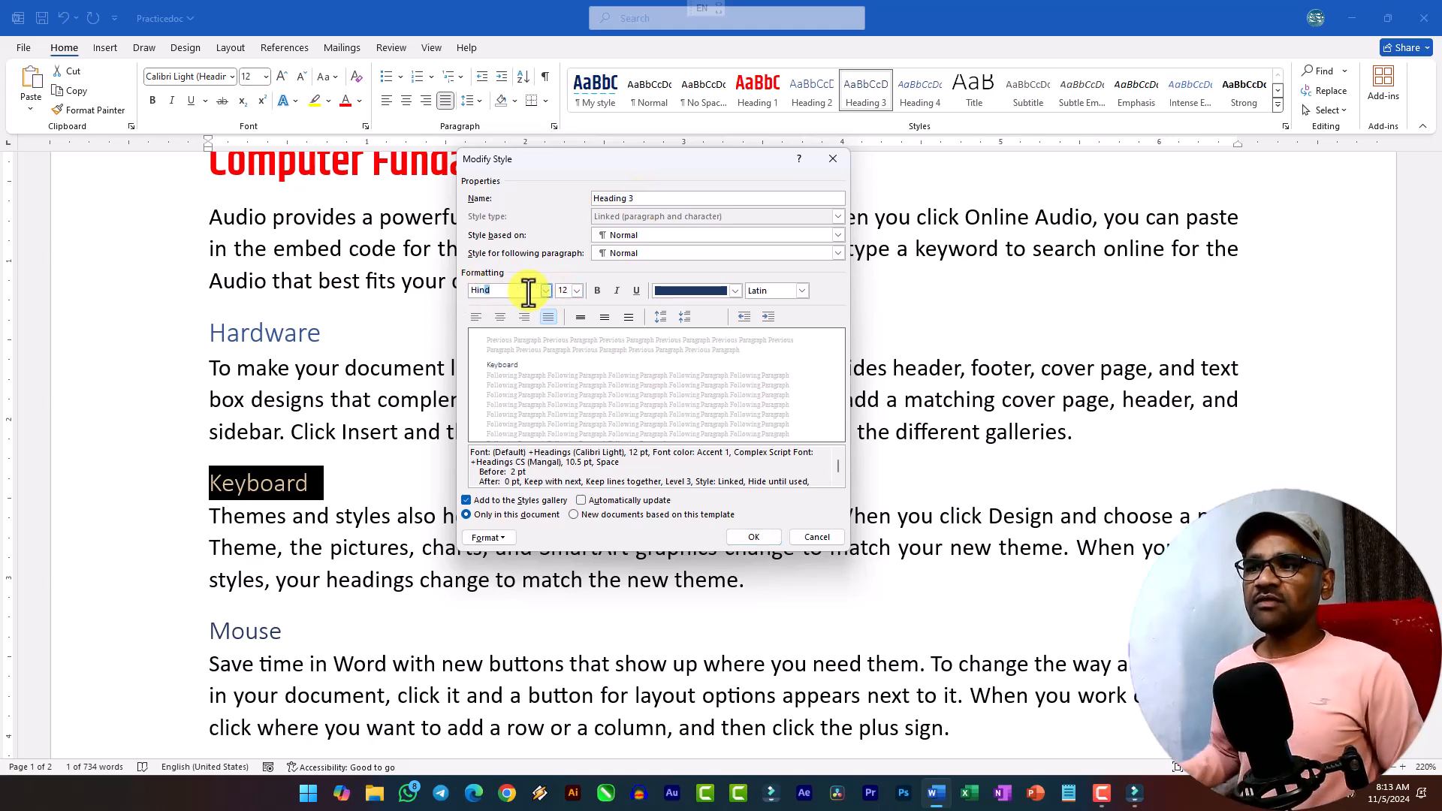
{"action": "left_click", "coordinate": [577, 290]}
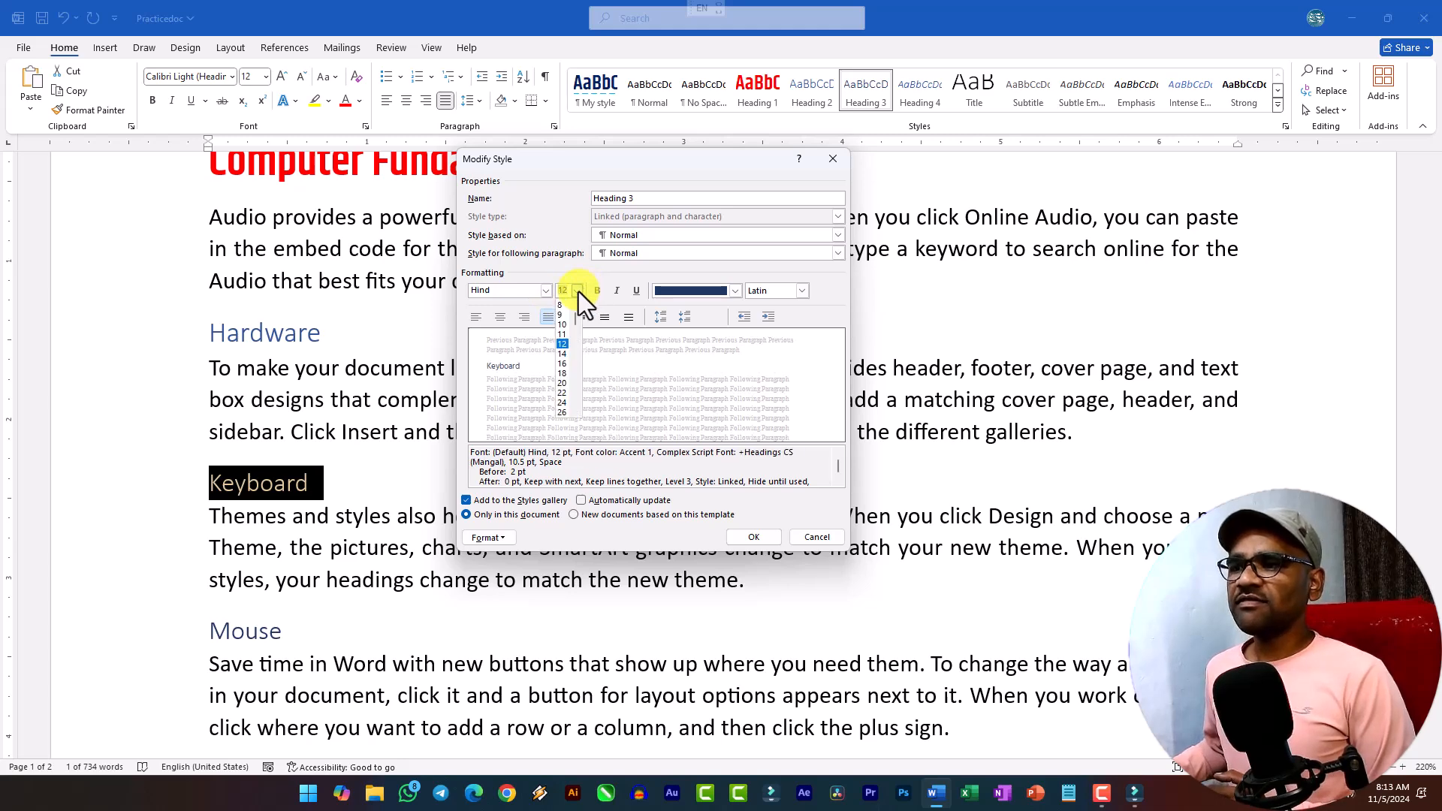
{"action": "left_click", "coordinate": [564, 349]}
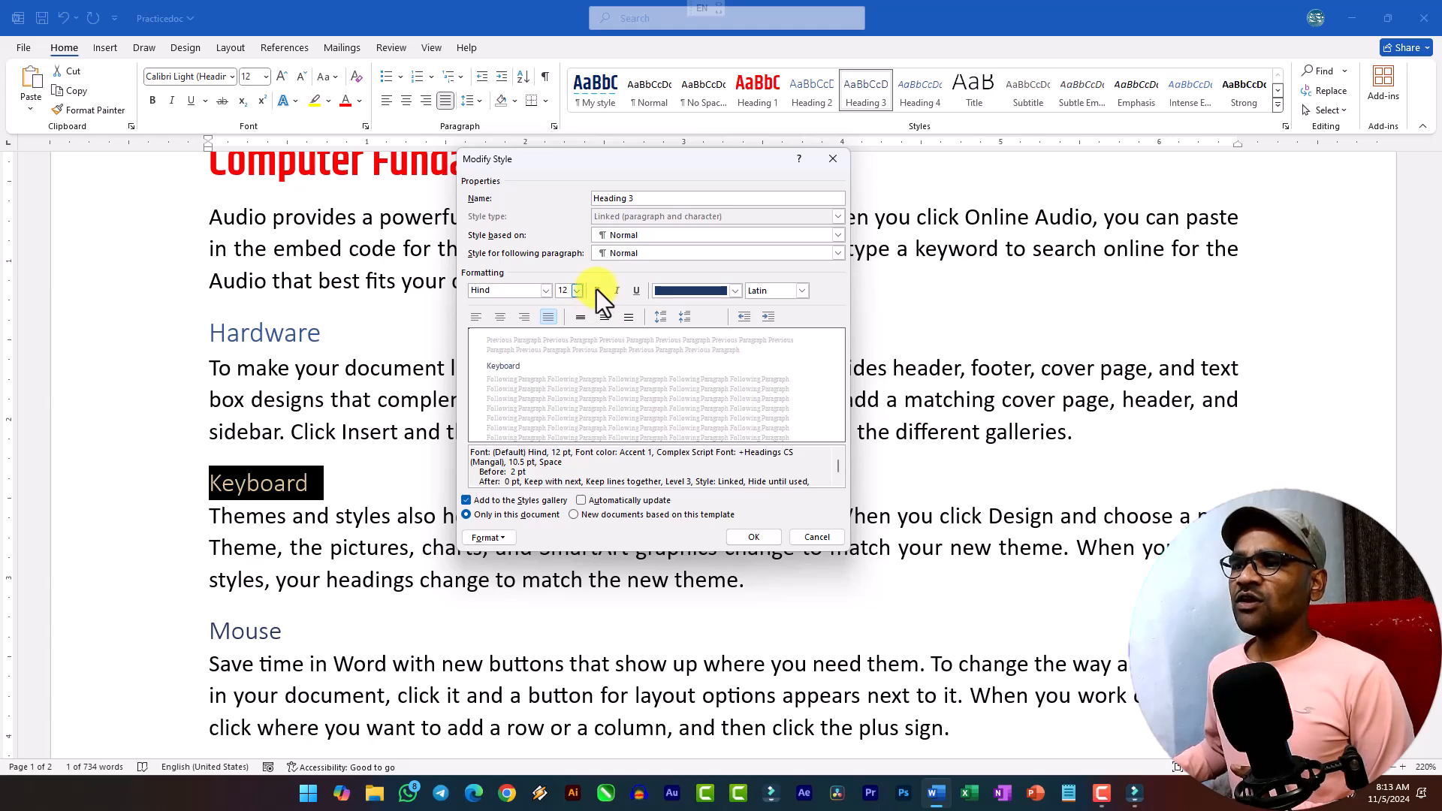
Step: Make the Heading 3 style italic with a darker blue Accent 5 font color and apply the changes
{"action": "left_click", "coordinate": [616, 291]}
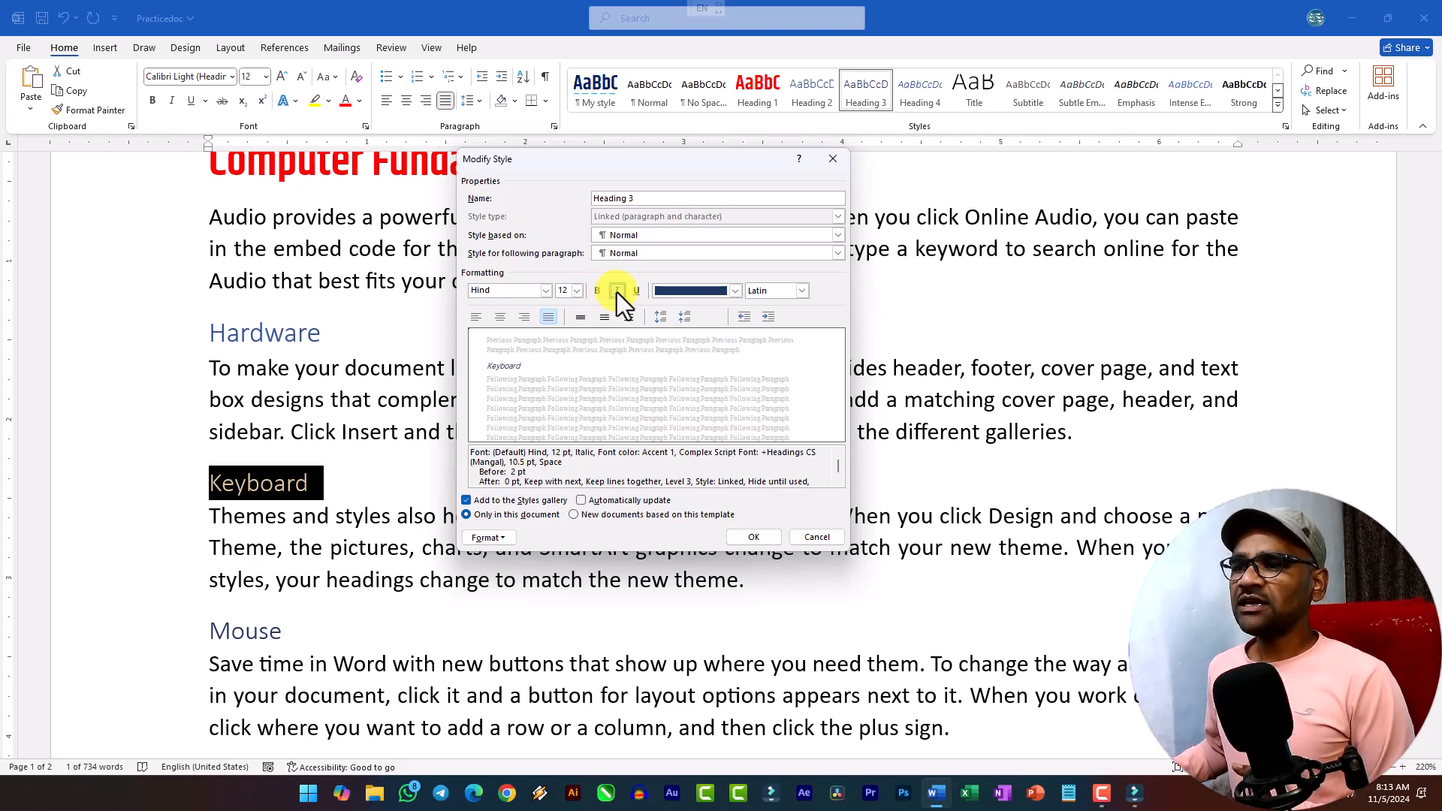
{"action": "left_click", "coordinate": [733, 291]}
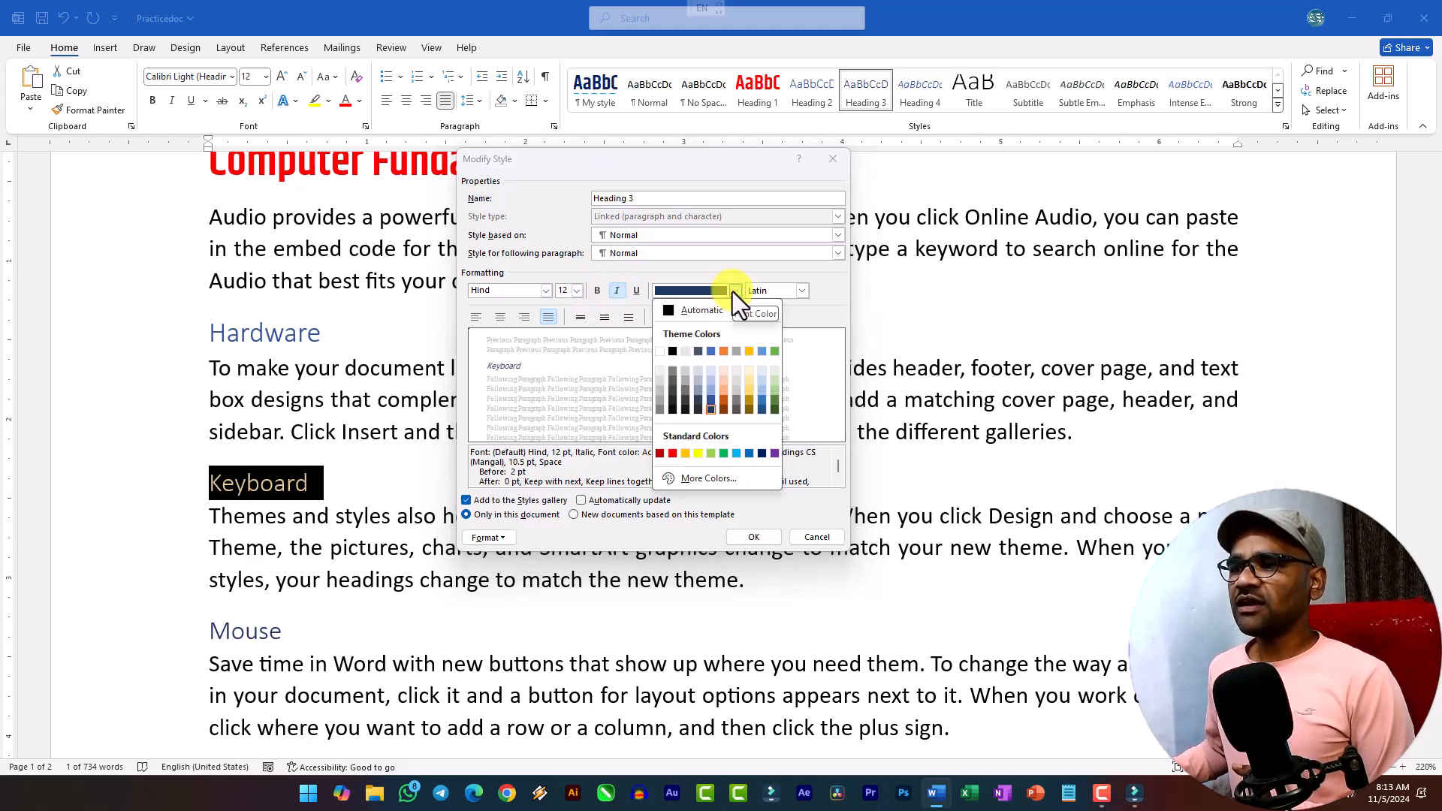
{"action": "left_click", "coordinate": [761, 402]}
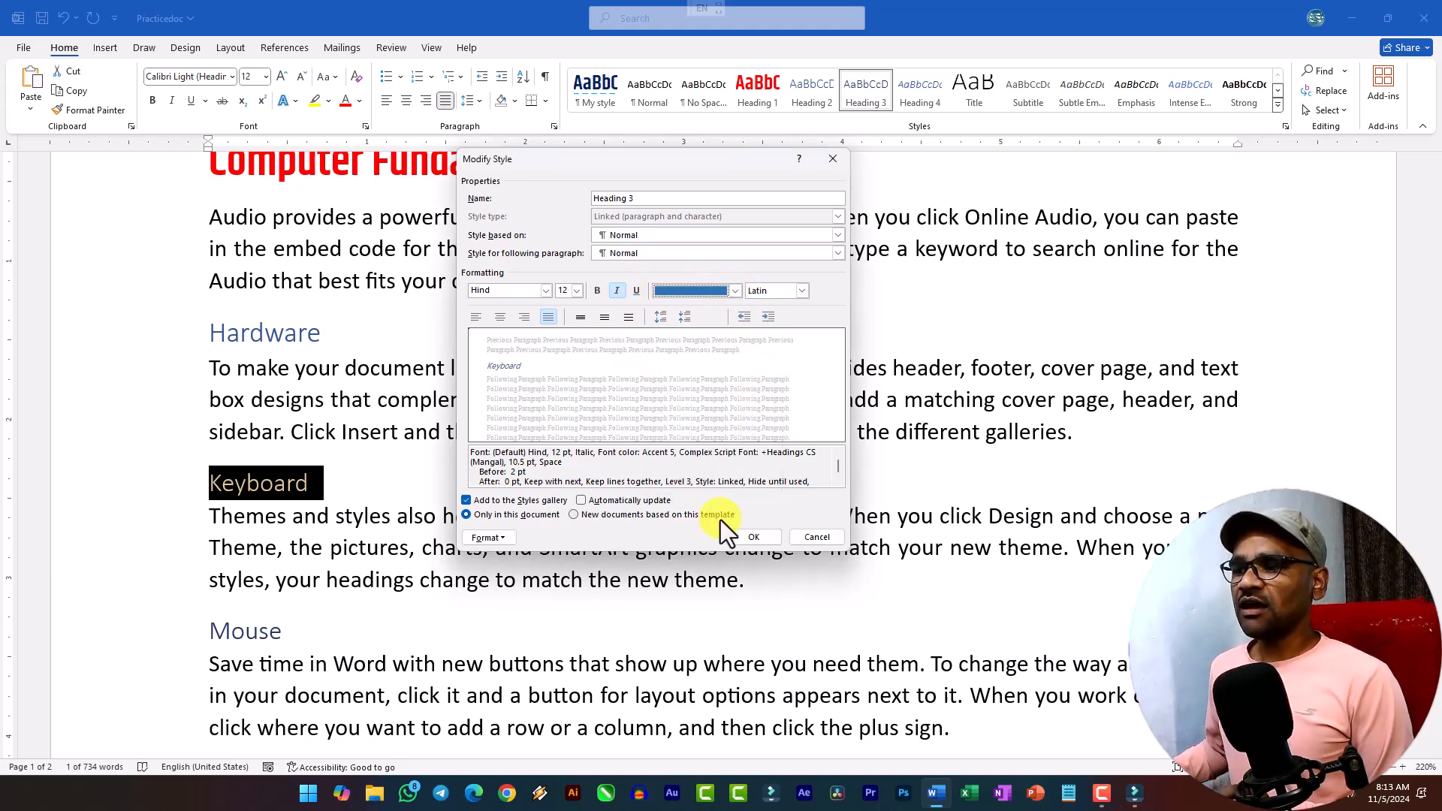
{"action": "left_click", "coordinate": [760, 541]}
Step: Check the restyled subheadings through the document, and change the Heading 3 style's font color to standard Orange
{"action": "scroll", "coordinate": [323, 499], "scroll_direction": "down", "scroll_amount": 2}
{"action": "left_click", "coordinate": [342, 355]}
{"action": "scroll", "coordinate": [342, 356], "scroll_direction": "up", "scroll_amount": 1}
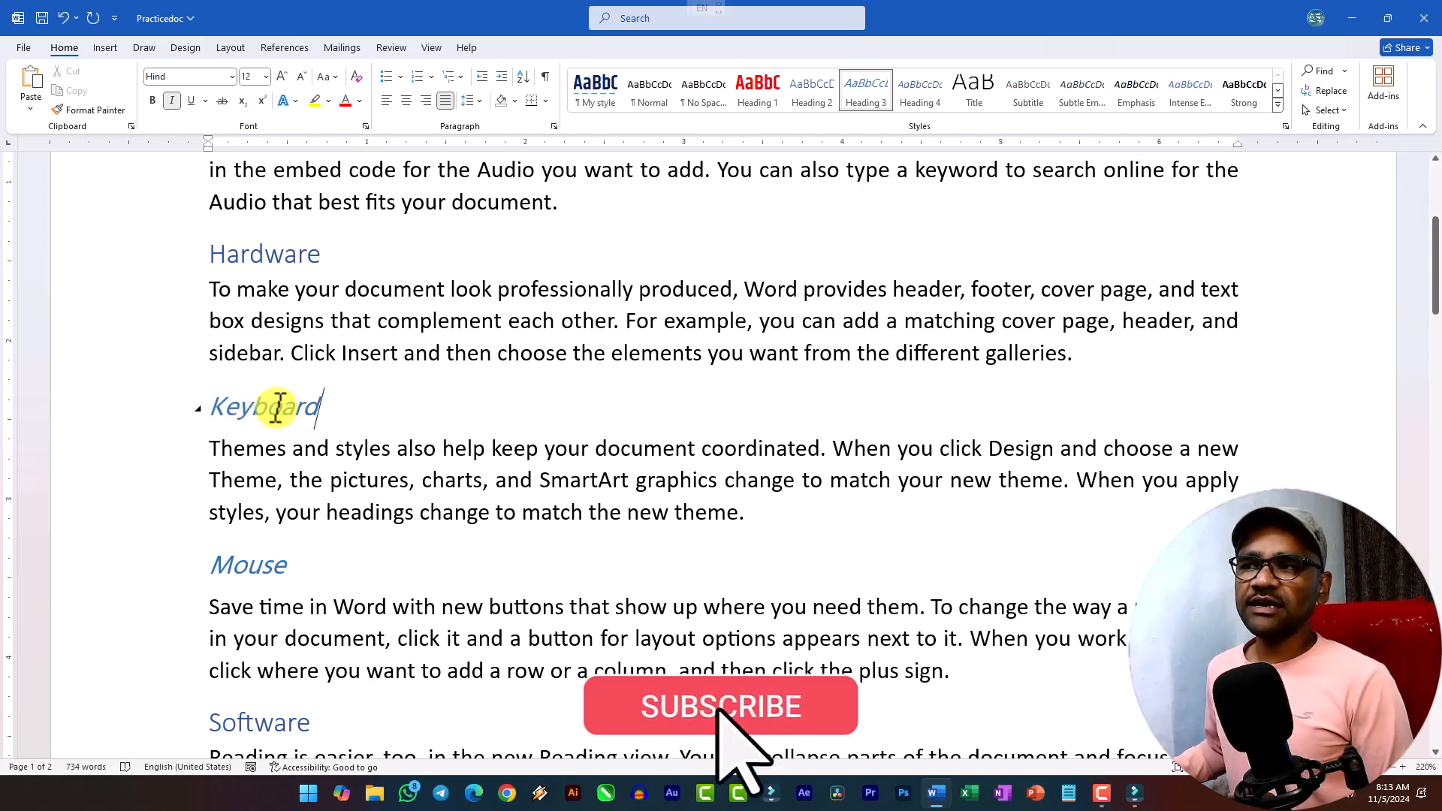
{"action": "scroll", "coordinate": [316, 415], "scroll_direction": "down", "scroll_amount": 2}
{"action": "scroll", "coordinate": [259, 415], "scroll_direction": "down", "scroll_amount": 5}
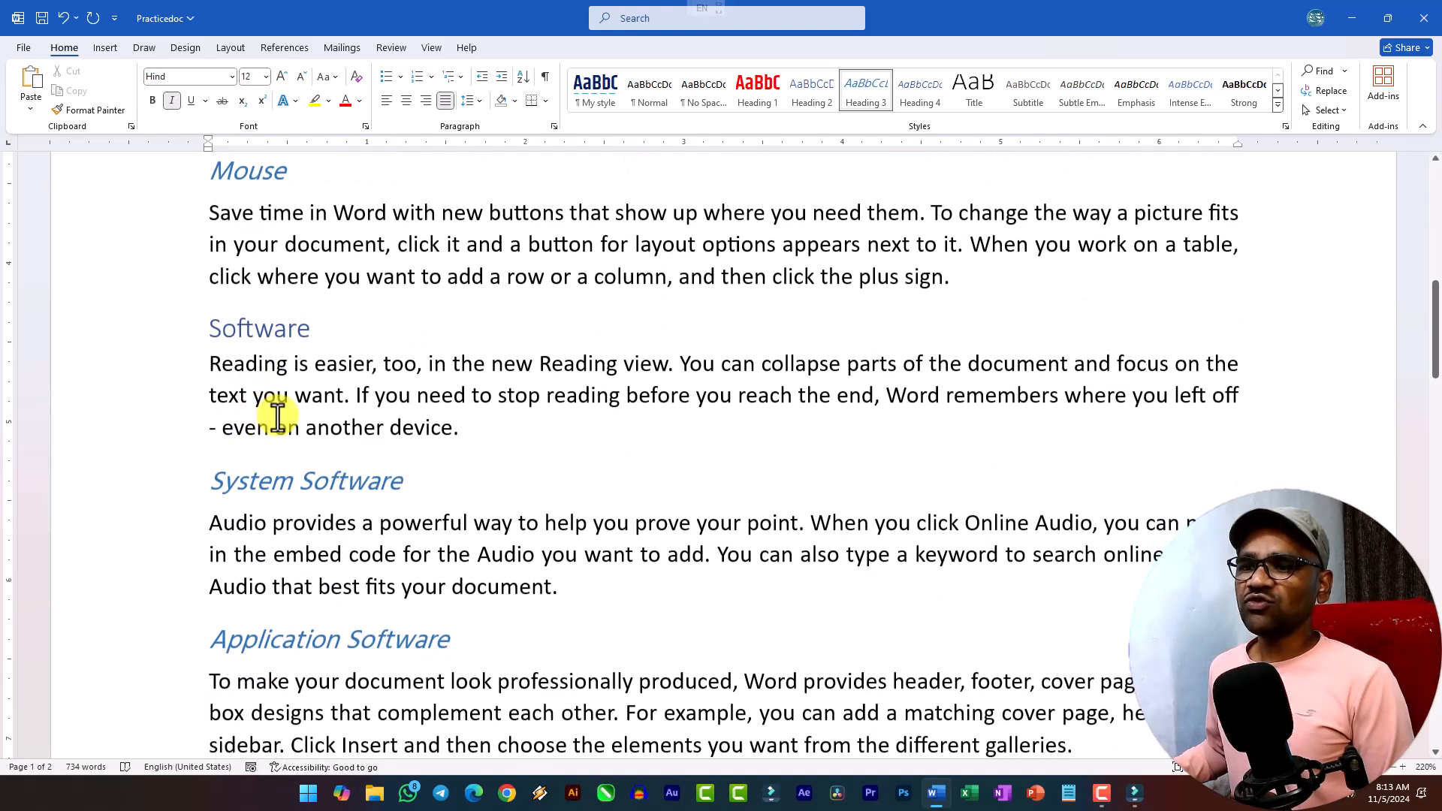
{"action": "scroll", "coordinate": [348, 405], "scroll_direction": "down", "scroll_amount": 12}
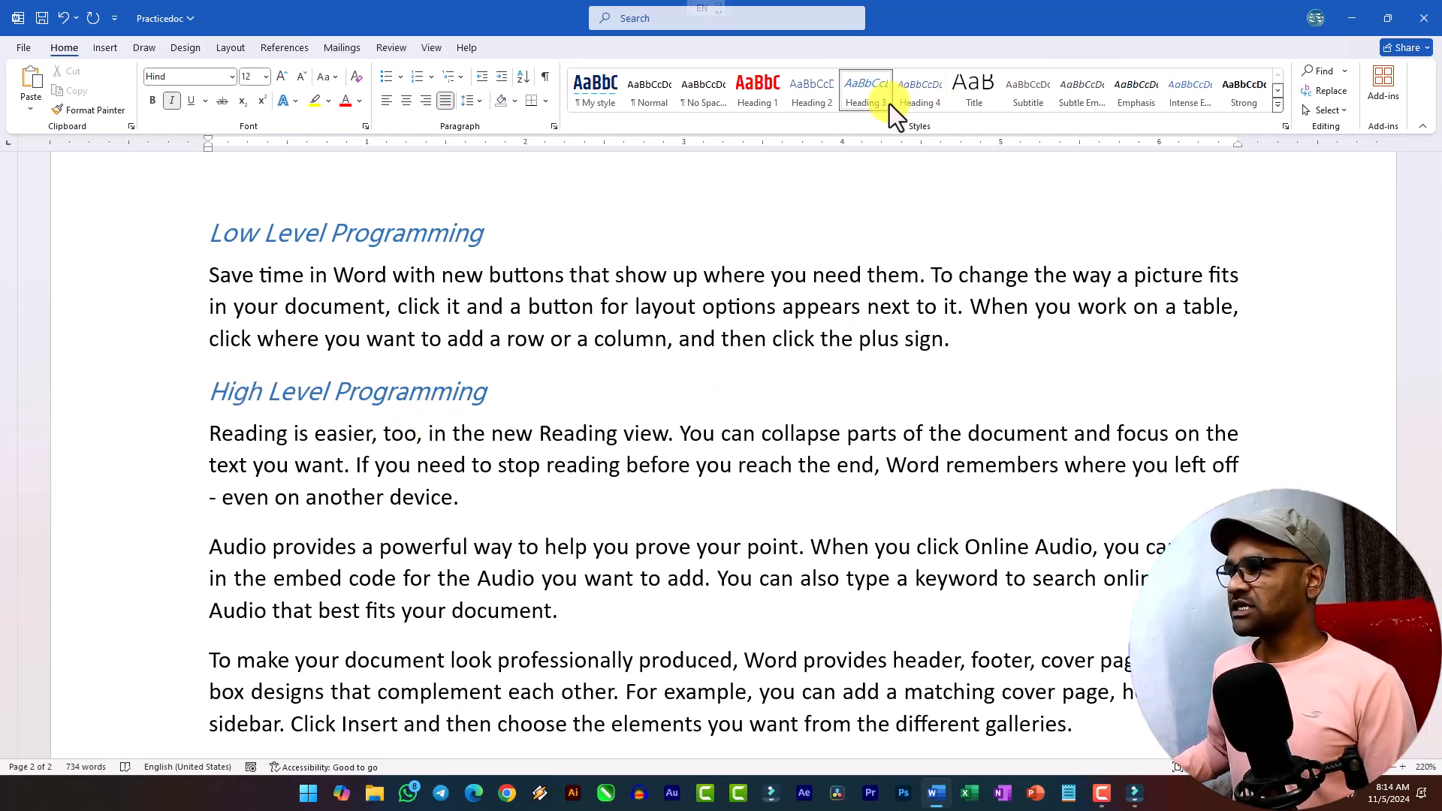
{"action": "right_click", "coordinate": [868, 89]}
{"action": "left_click", "coordinate": [900, 123]}
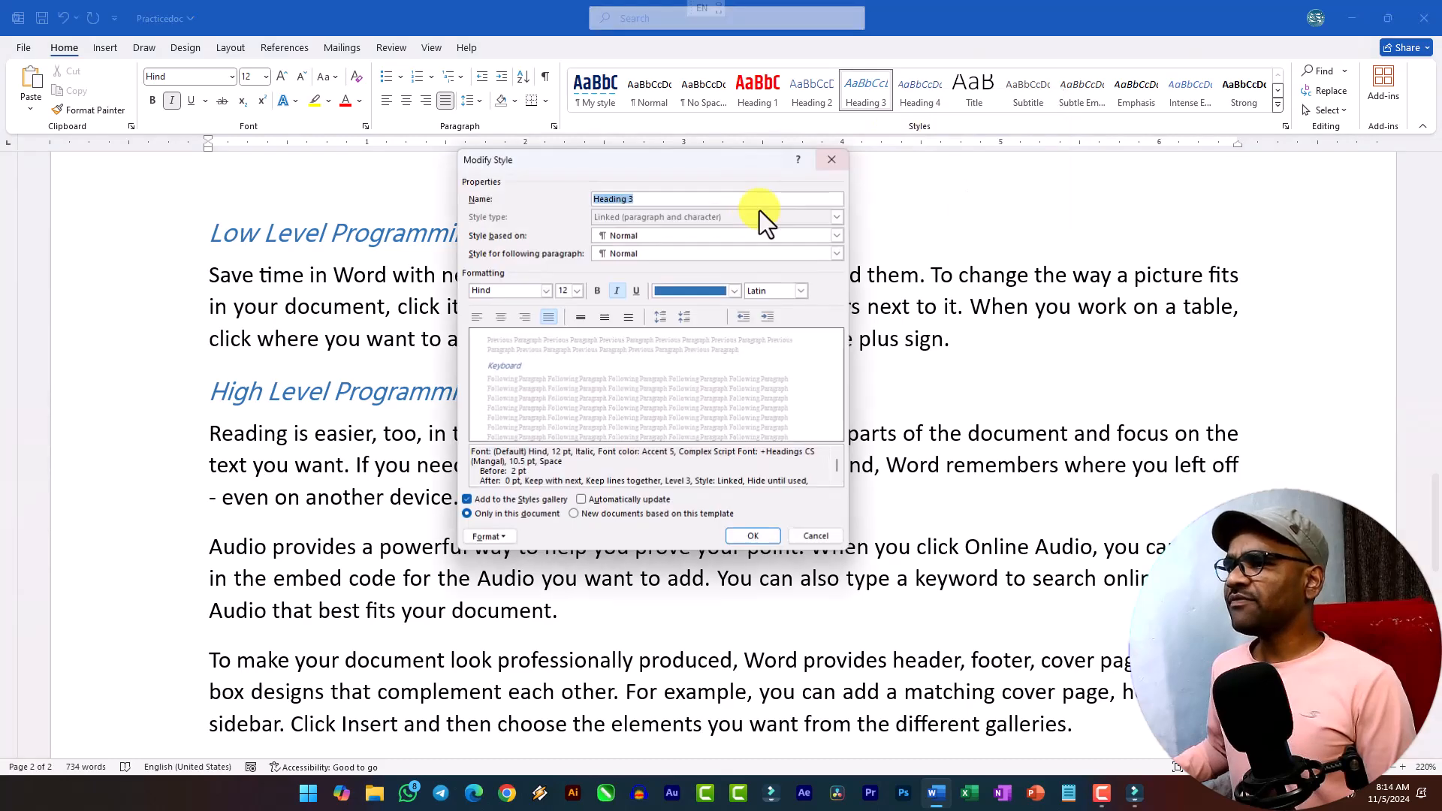
{"action": "left_click", "coordinate": [734, 291]}
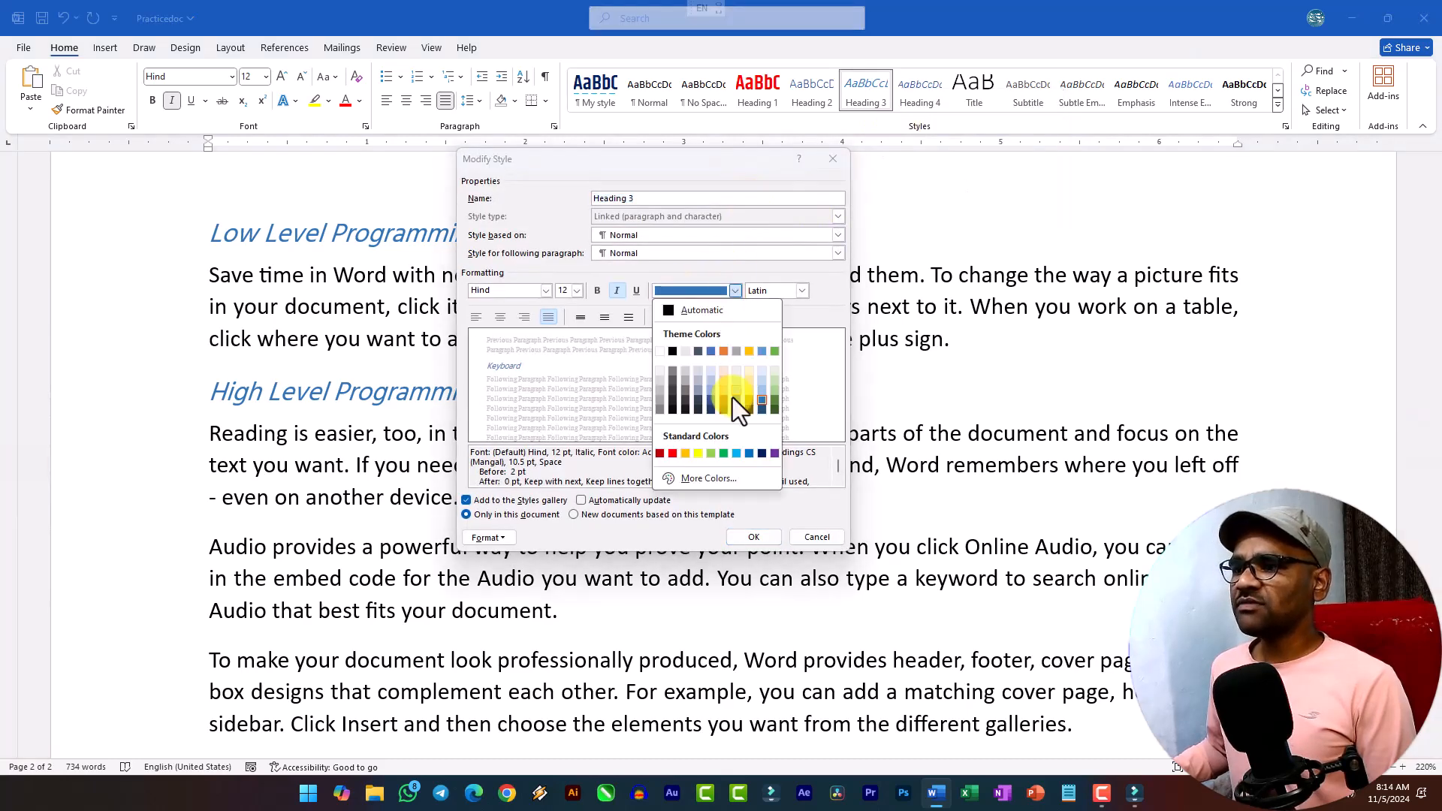
{"action": "left_click", "coordinate": [685, 455]}
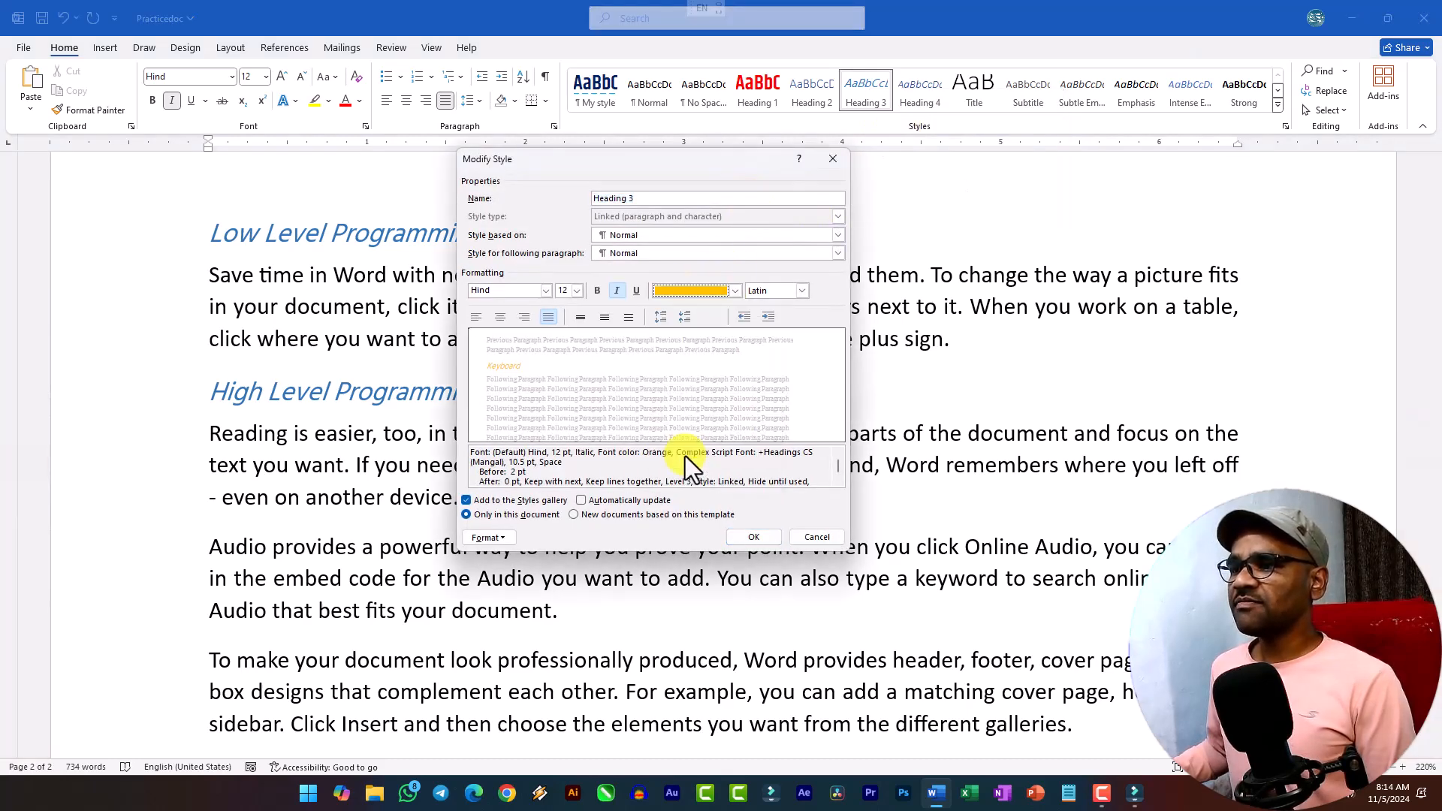
{"action": "left_click", "coordinate": [755, 536]}
Step: Modify the Heading 2 style of the Hardware heading to use the Kalam font at 14 pt
{"action": "scroll", "coordinate": [431, 363], "scroll_direction": "up", "scroll_amount": 15}
{"action": "scroll", "coordinate": [419, 343], "scroll_direction": "up", "scroll_amount": 5}
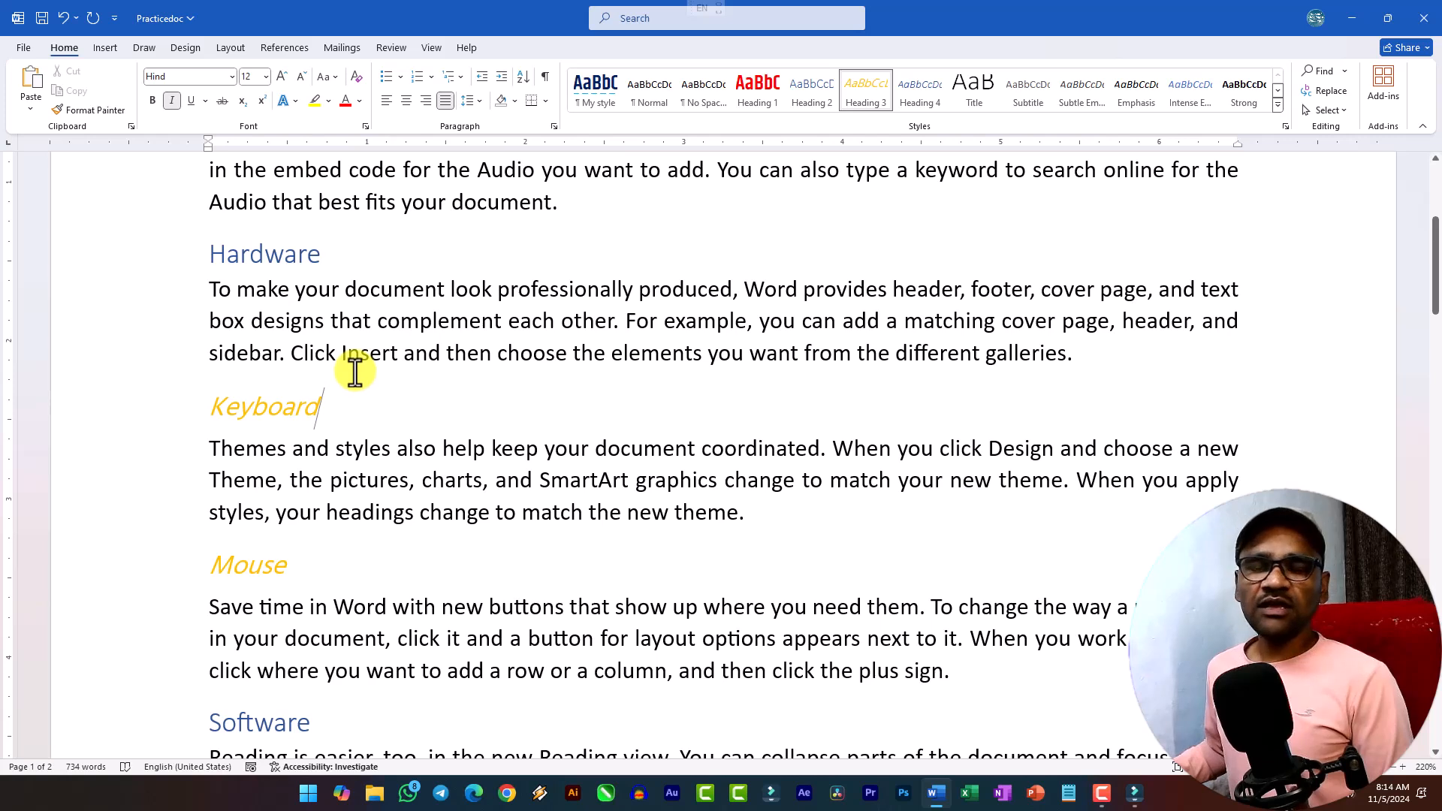
{"action": "mouse_move", "coordinate": [304, 410]}
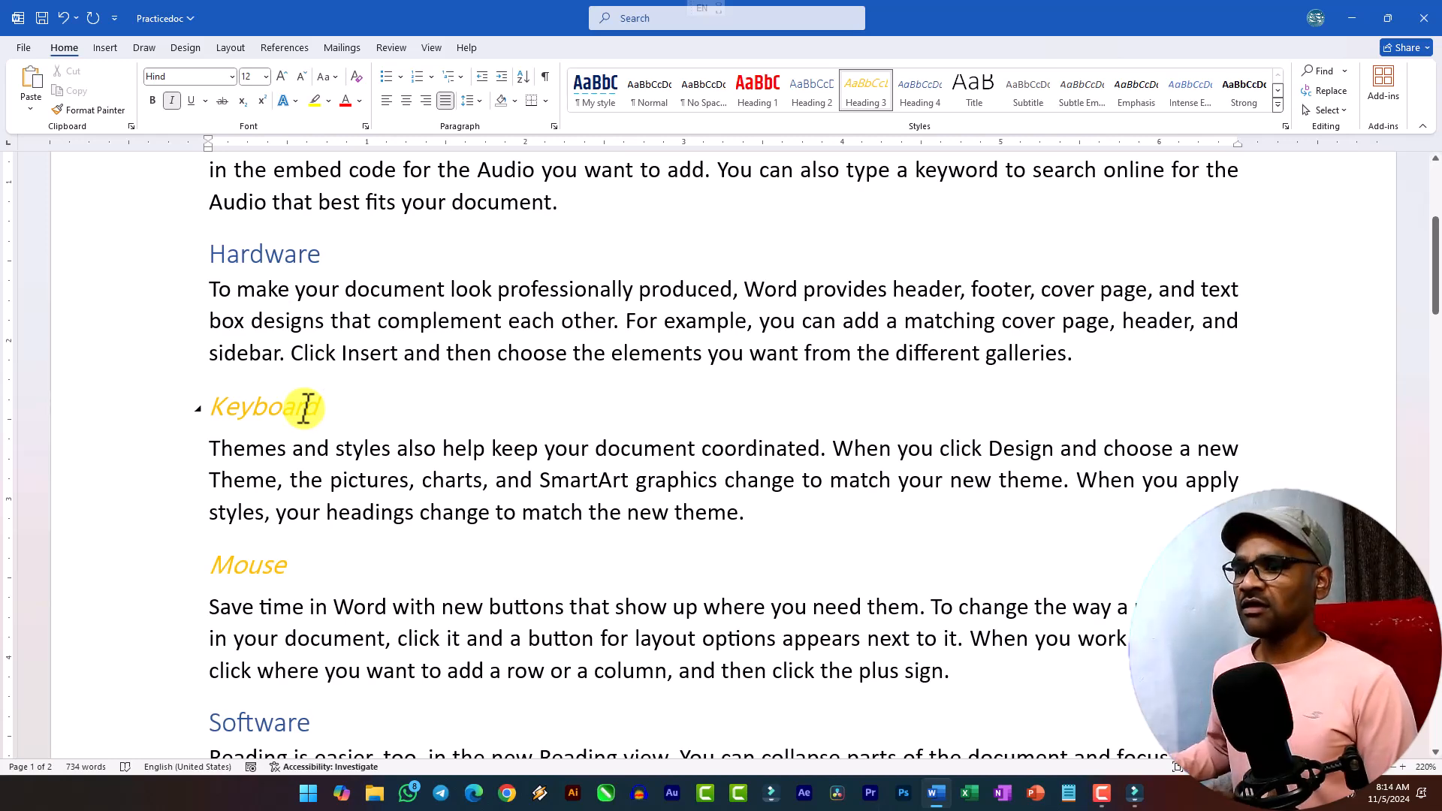
{"action": "scroll", "coordinate": [304, 410], "scroll_direction": "up", "scroll_amount": 3}
{"action": "left_click", "coordinate": [333, 496]}
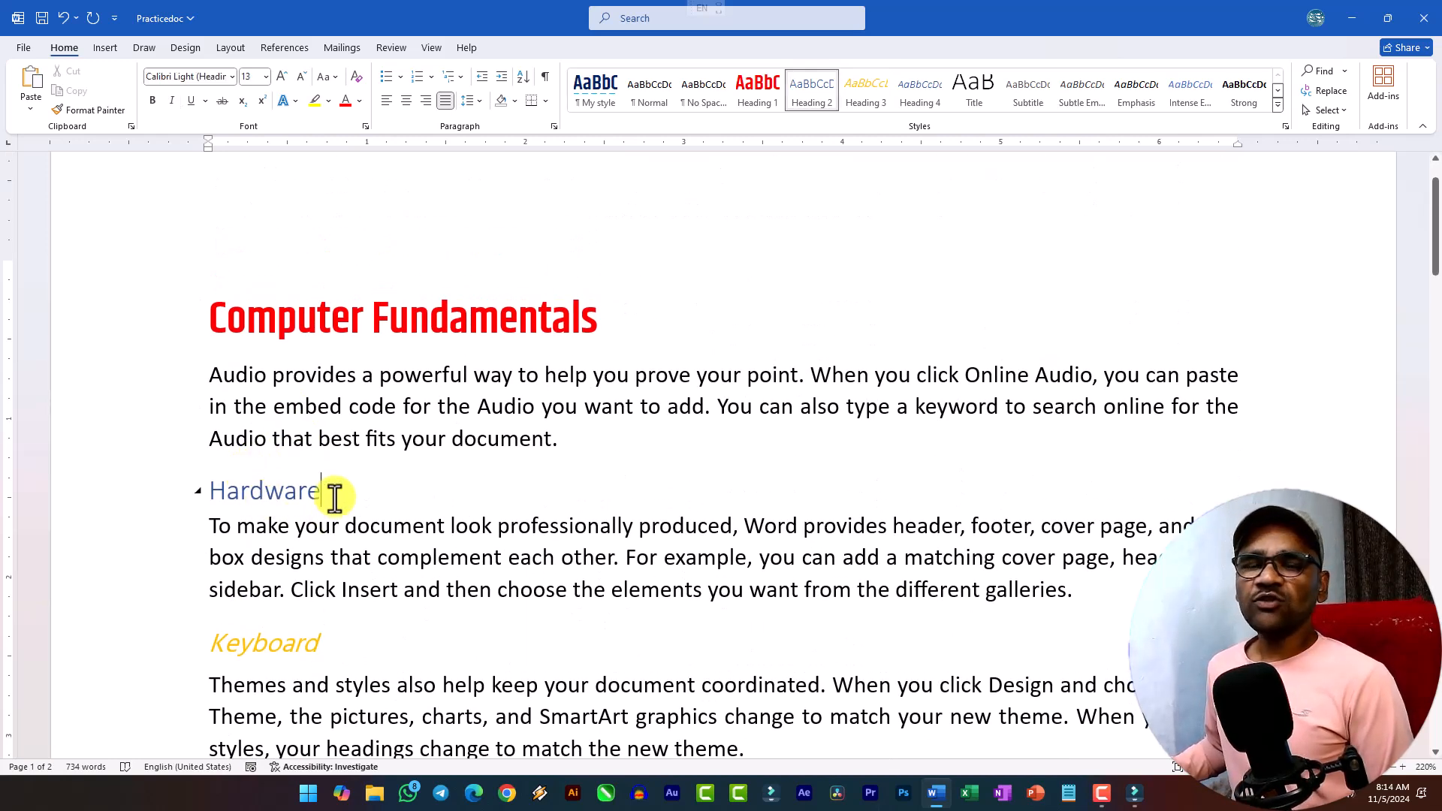
{"action": "right_click", "coordinate": [809, 84]}
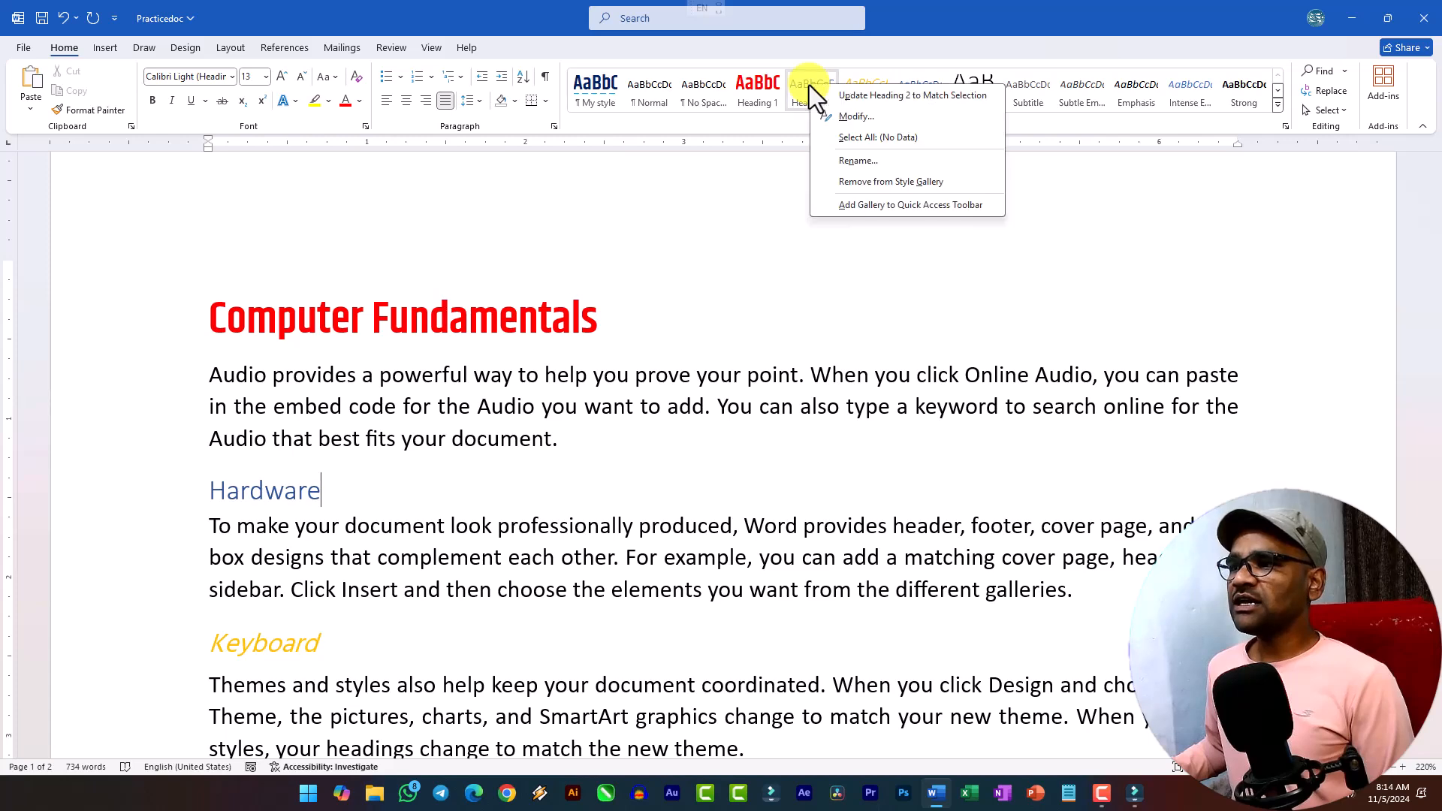
{"action": "left_click", "coordinate": [839, 119]}
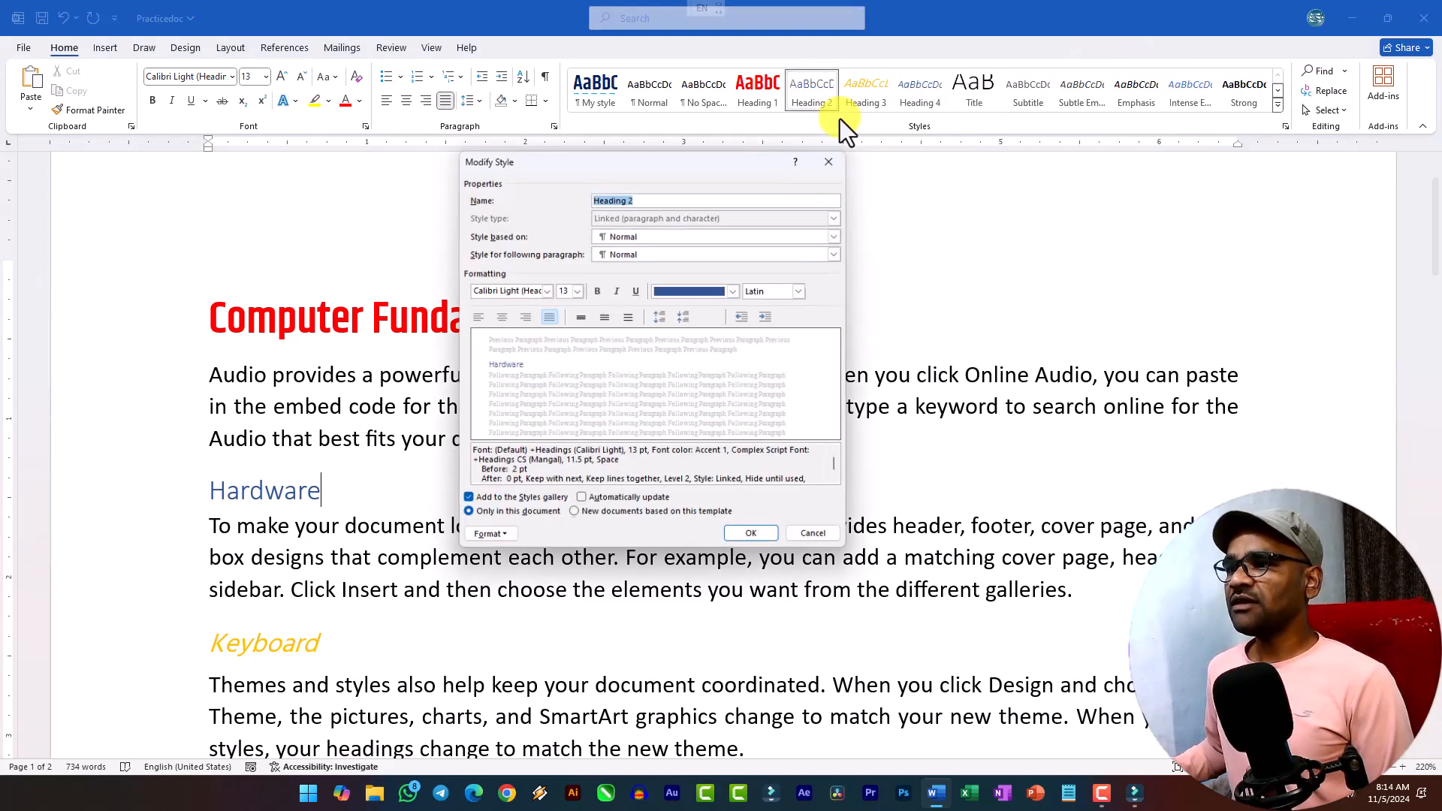
{"action": "left_click", "coordinate": [518, 292]}
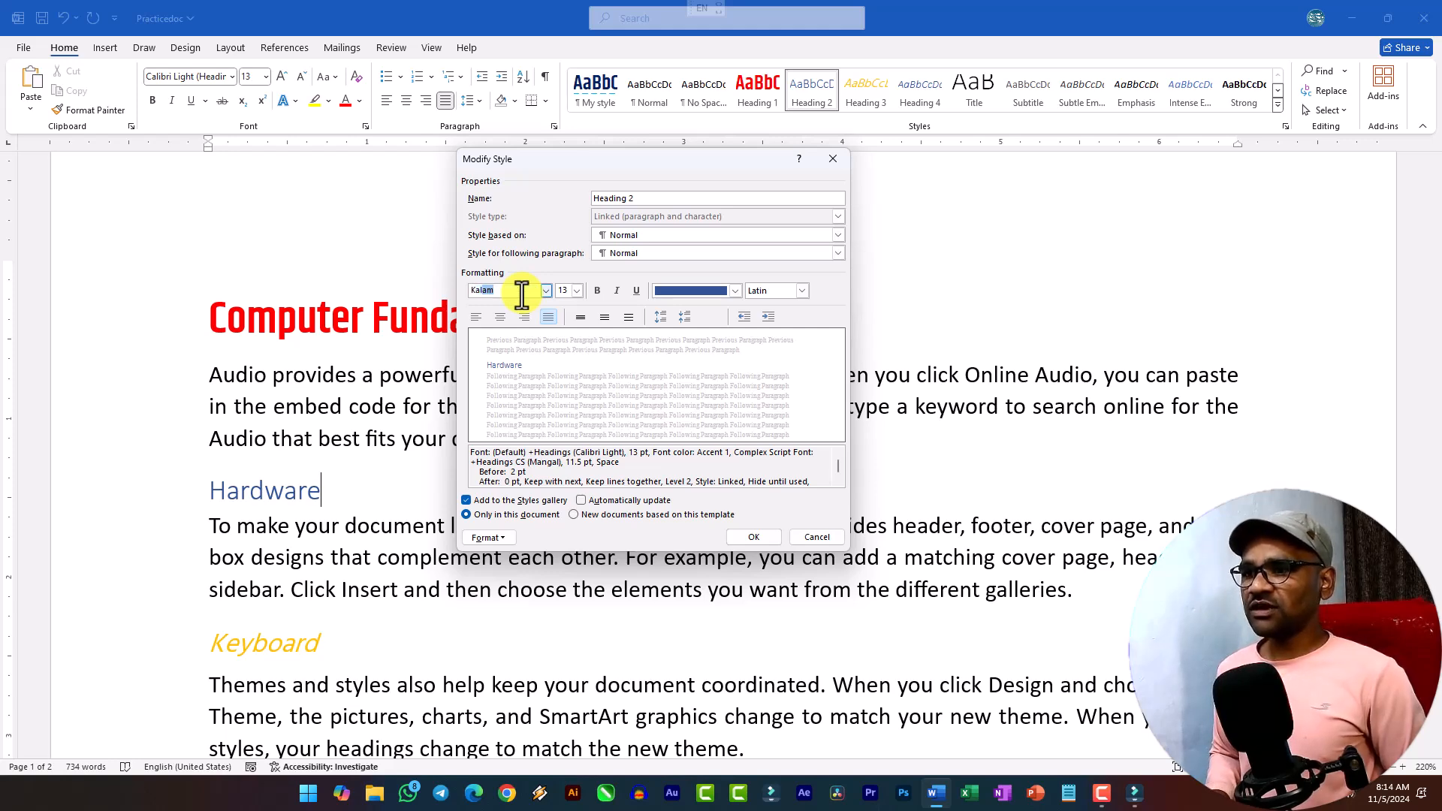
{"action": "left_click", "coordinate": [580, 293]}
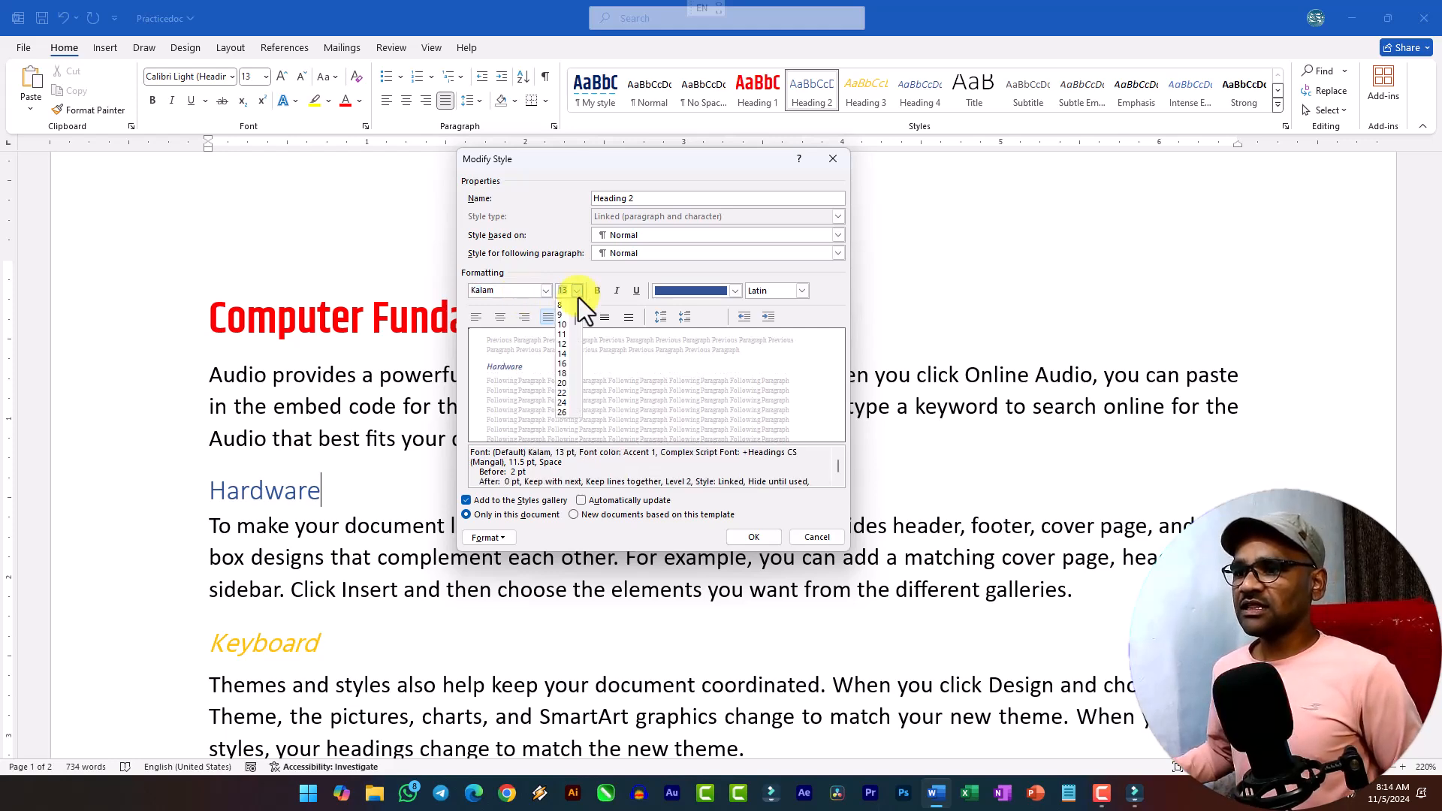
{"action": "left_click", "coordinate": [565, 355]}
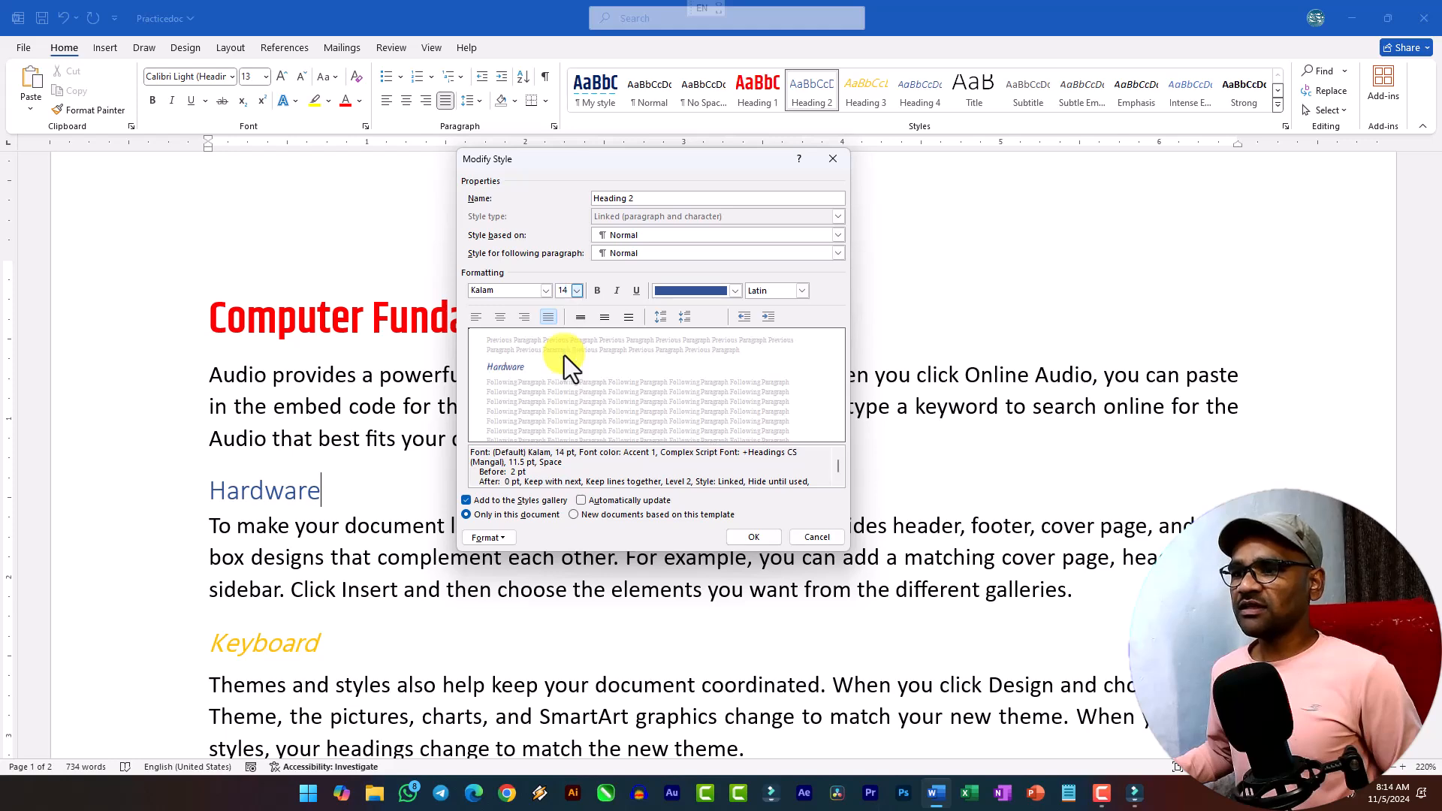
Step: Make the Heading 2 style bold with a darker orange Accent 2 font color and apply the changes
{"action": "left_click", "coordinate": [598, 291]}
{"action": "left_click", "coordinate": [736, 290]}
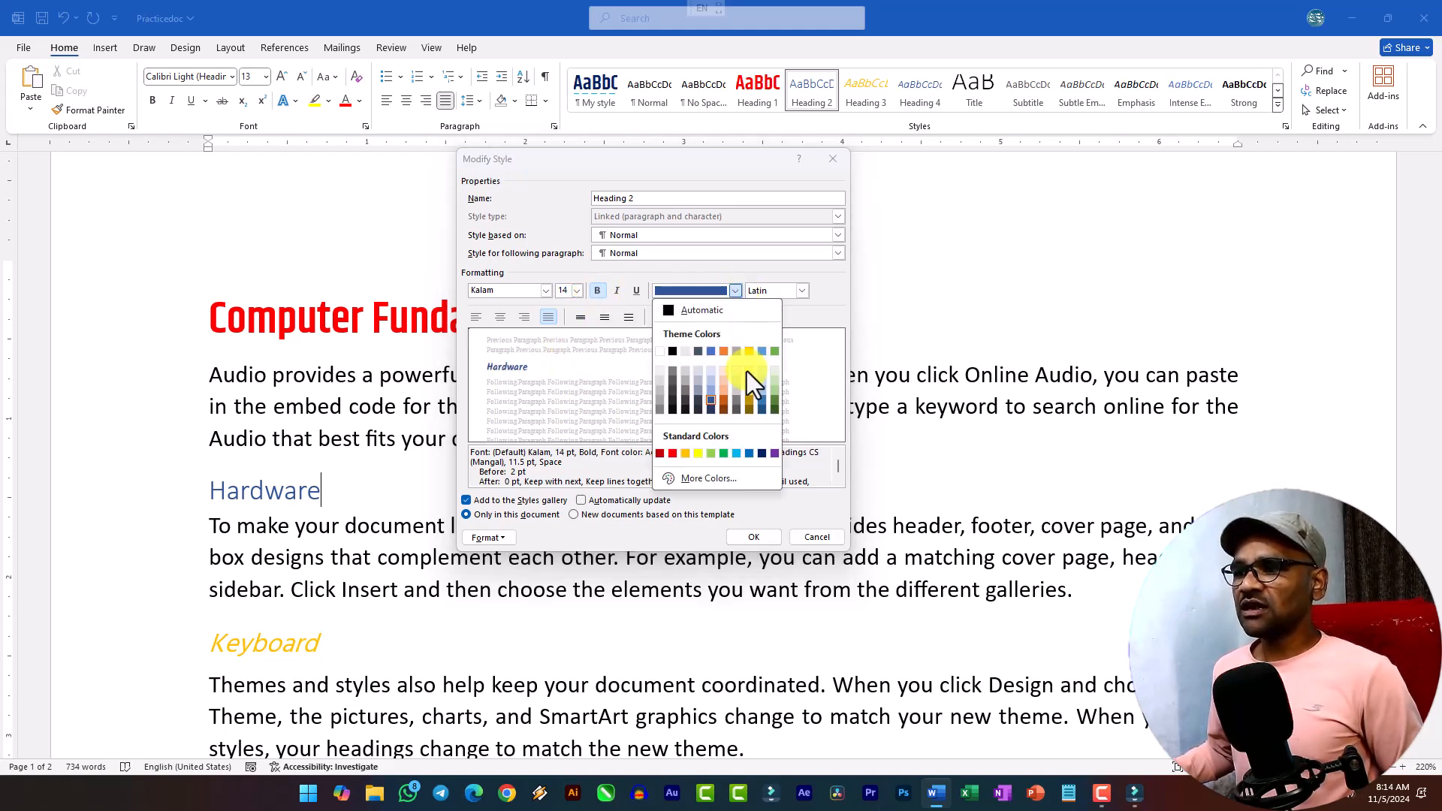
{"action": "left_click", "coordinate": [724, 403]}
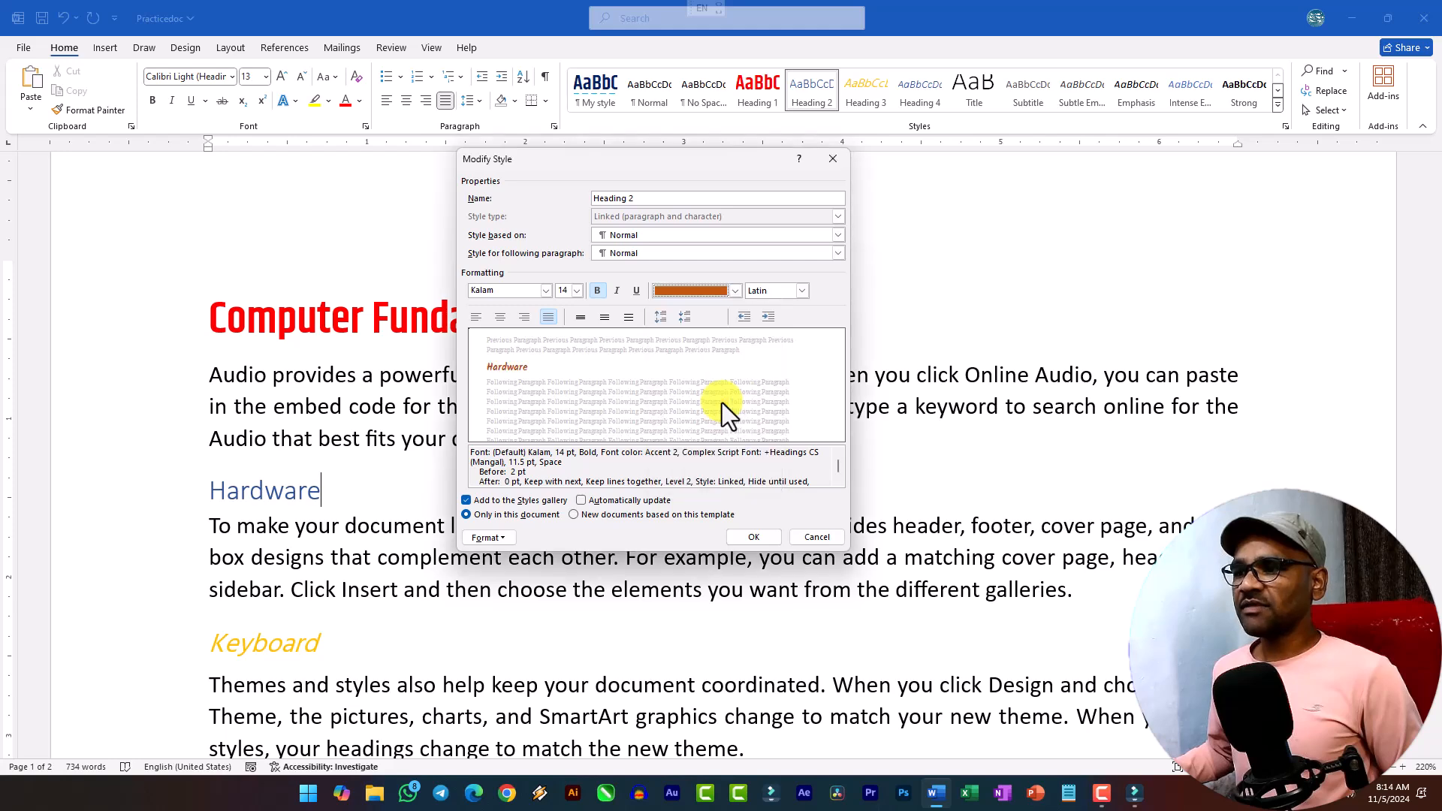
{"action": "left_click", "coordinate": [763, 534]}
Step: Check the restyled headings through the document, and set the Heading 1 style to standard Dark Red with the Khand SemiBold font
{"action": "scroll", "coordinate": [287, 394], "scroll_direction": "down", "scroll_amount": 1}
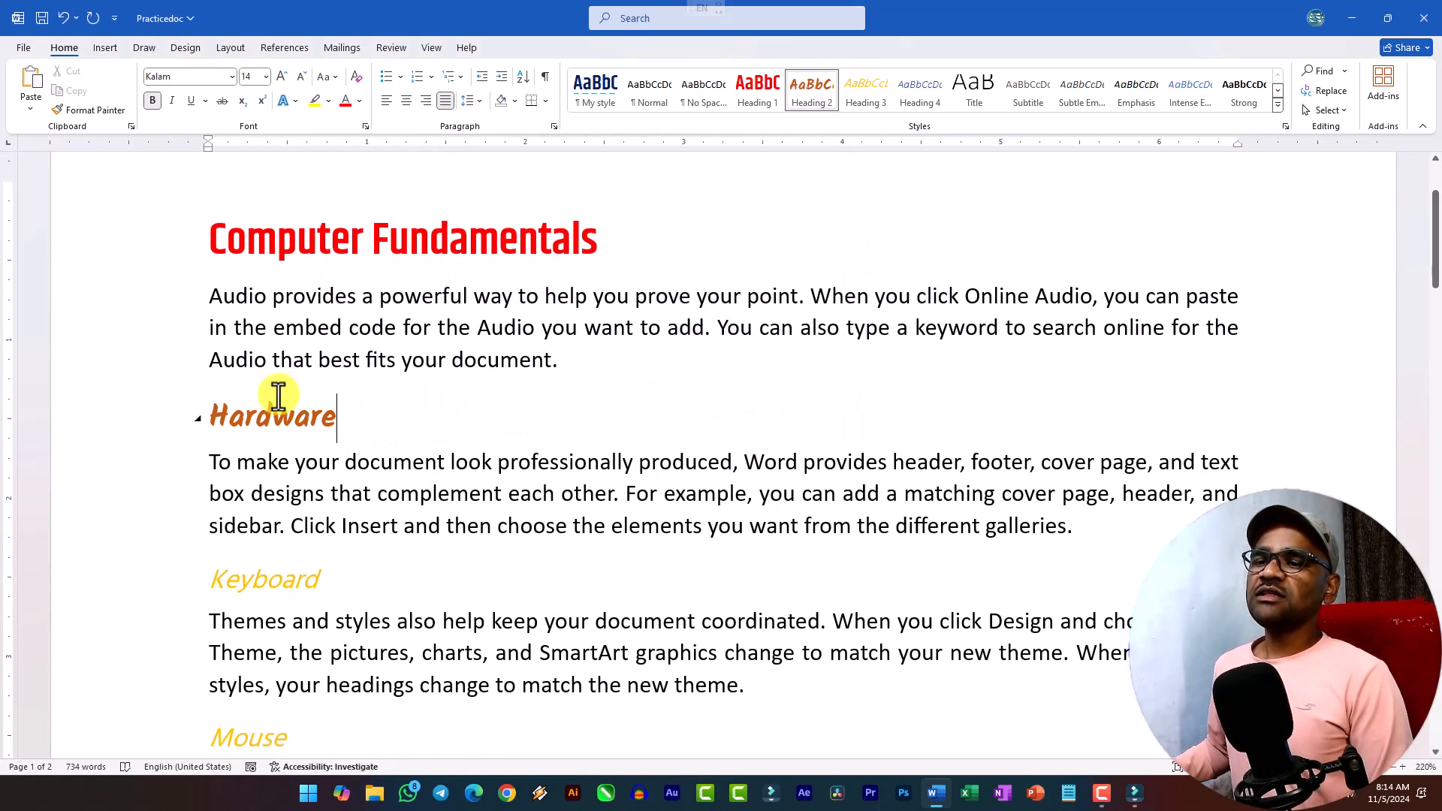
{"action": "scroll", "coordinate": [297, 417], "scroll_direction": "down", "scroll_amount": 6}
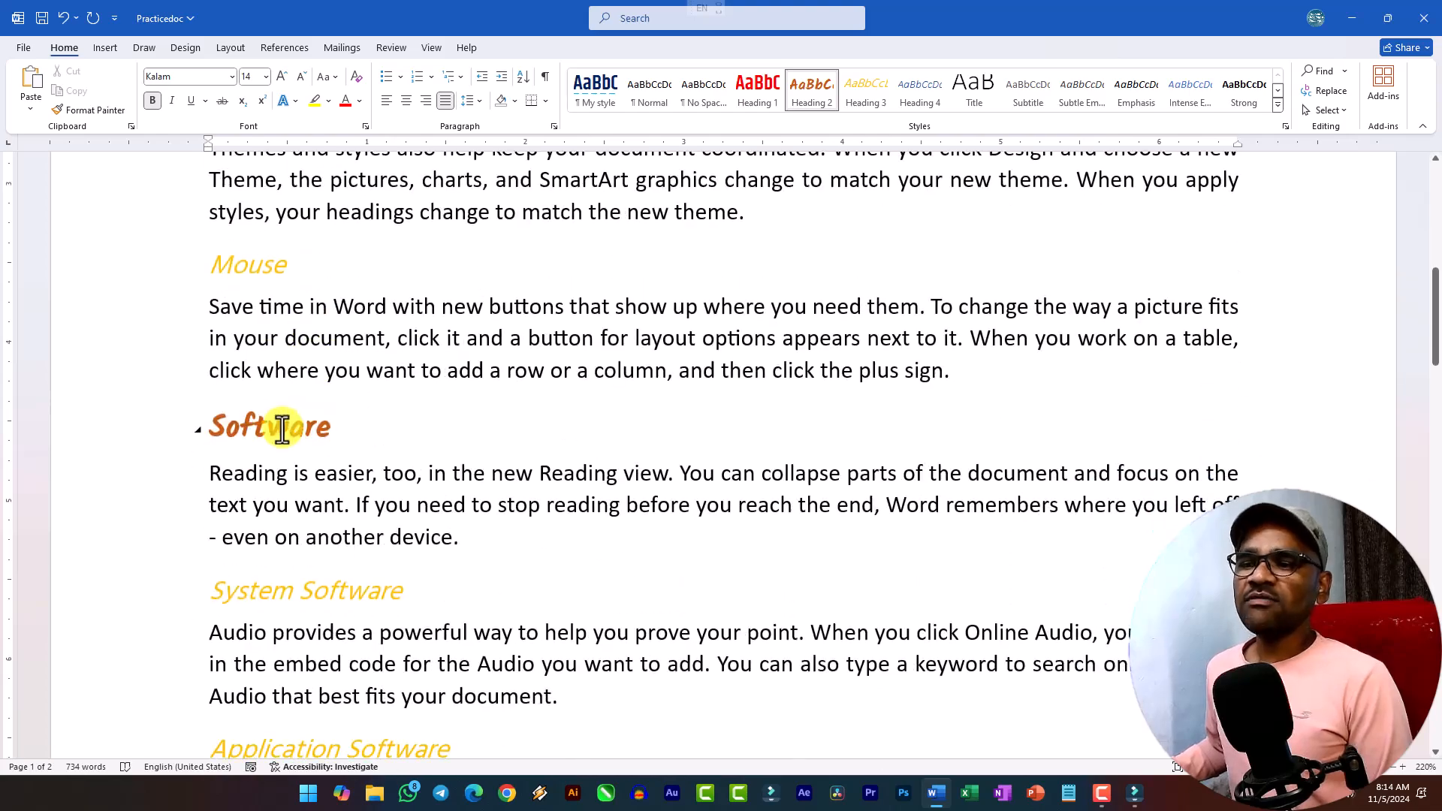
{"action": "scroll", "coordinate": [291, 428], "scroll_direction": "down", "scroll_amount": 7}
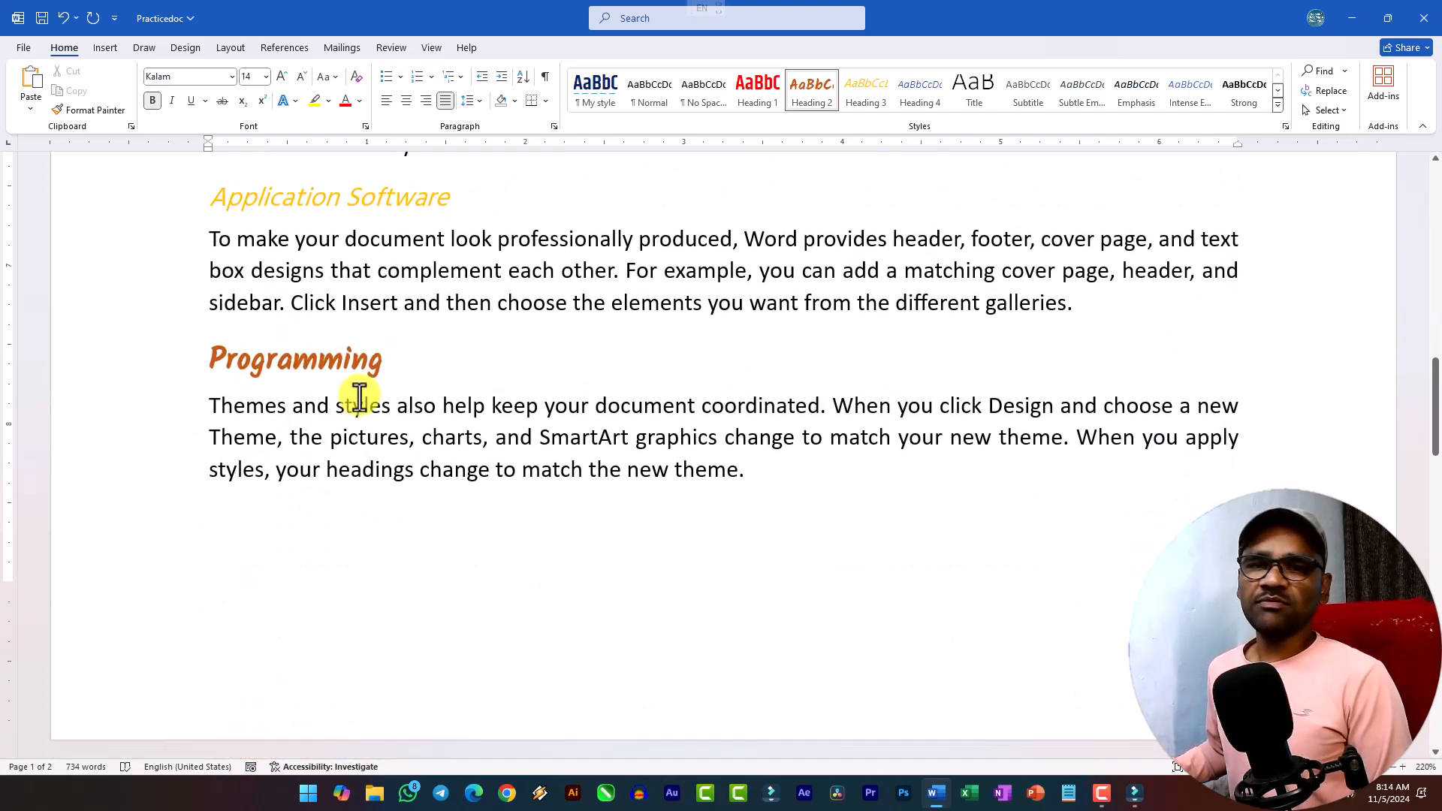
{"action": "scroll", "coordinate": [366, 390], "scroll_direction": "up", "scroll_amount": 14}
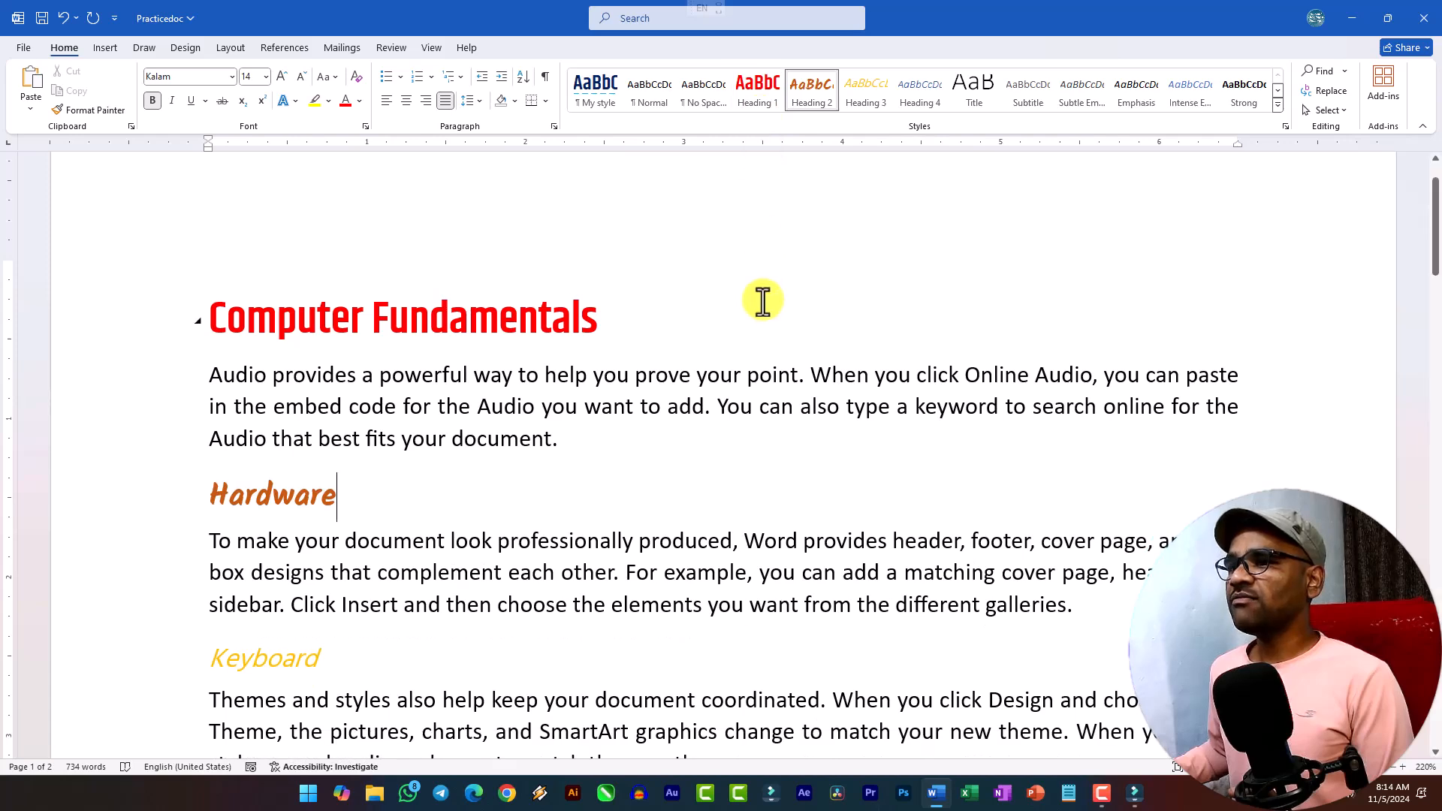
{"action": "left_click", "coordinate": [646, 323]}
{"action": "right_click", "coordinate": [766, 90]}
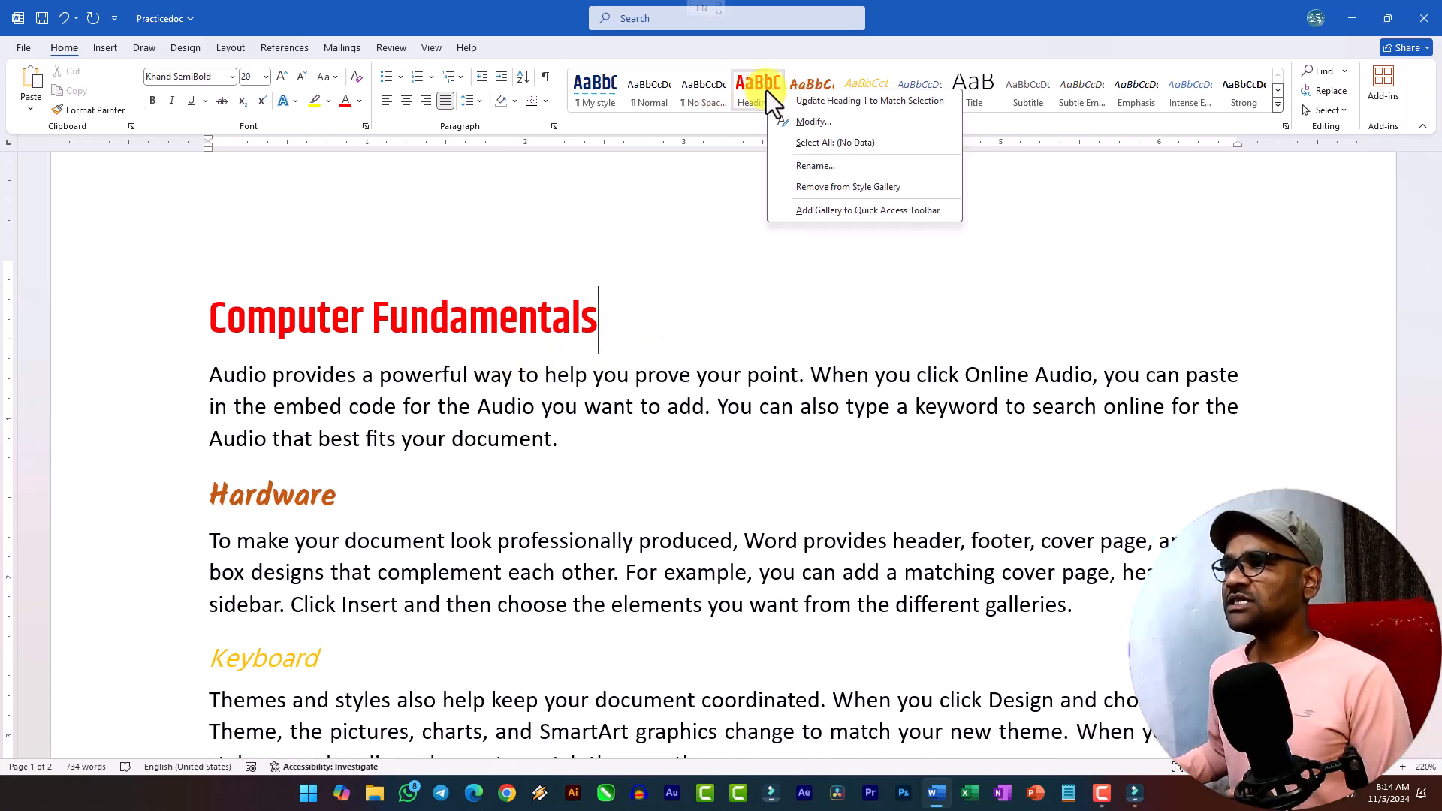
{"action": "left_click", "coordinate": [808, 122]}
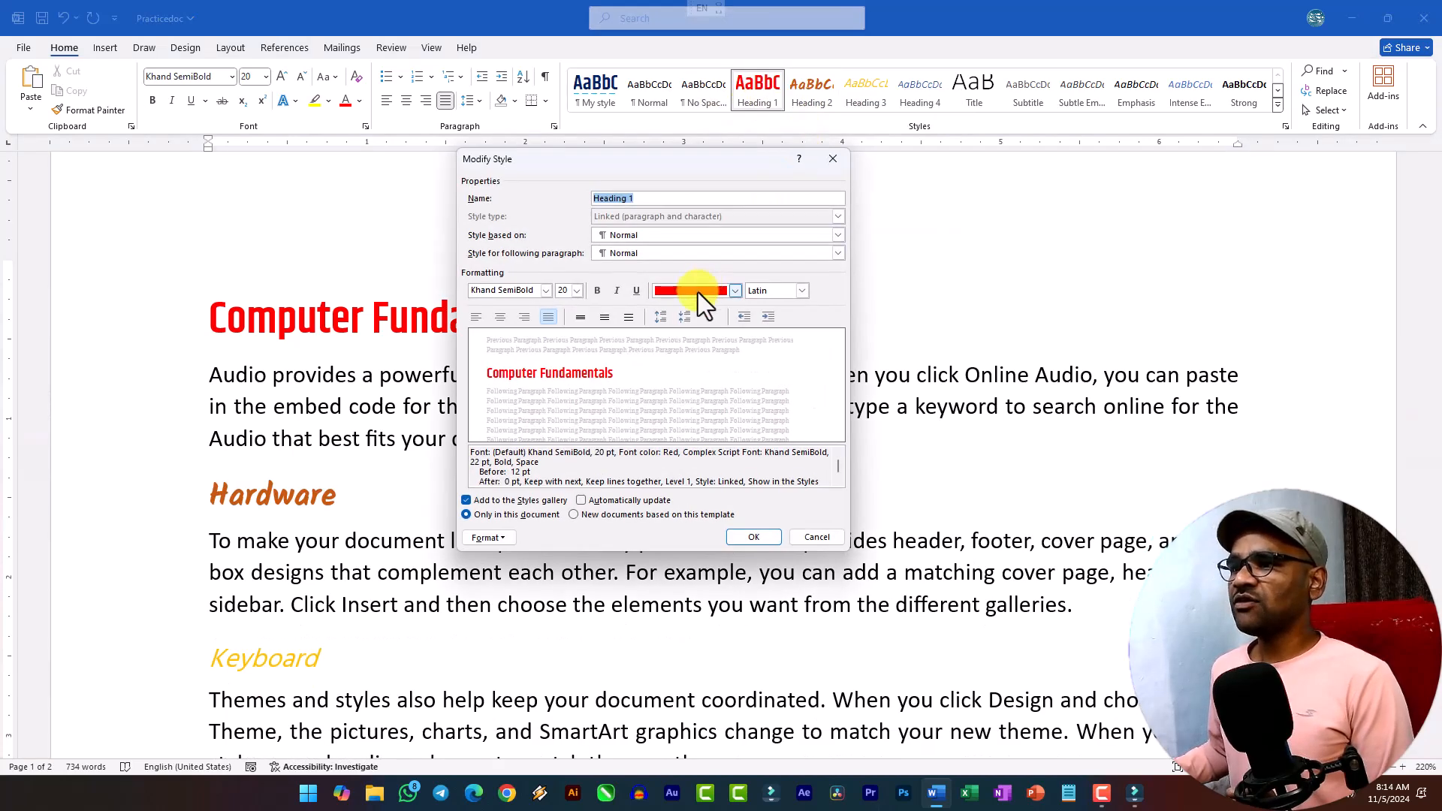
{"action": "left_click", "coordinate": [734, 291]}
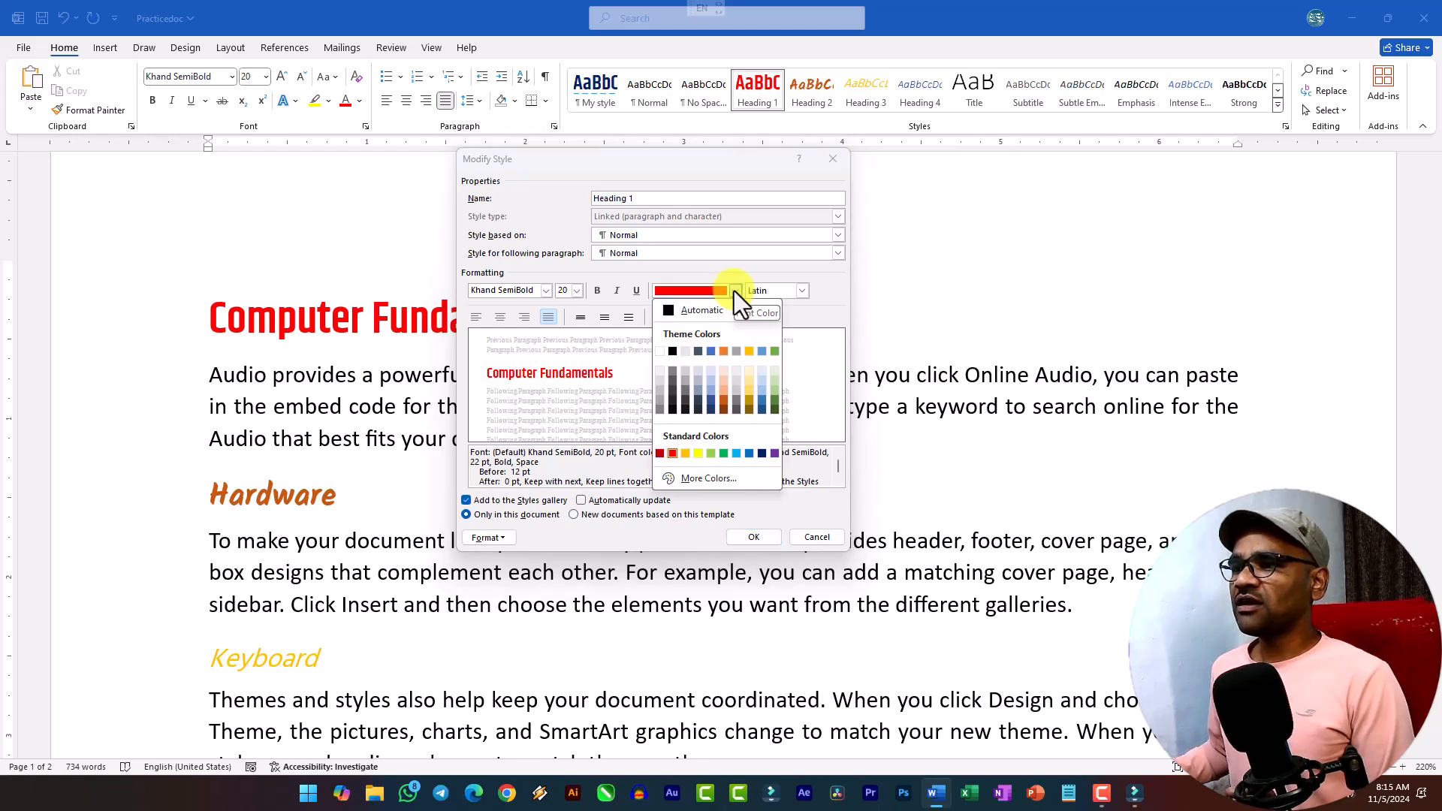
{"action": "left_click", "coordinate": [659, 453]}
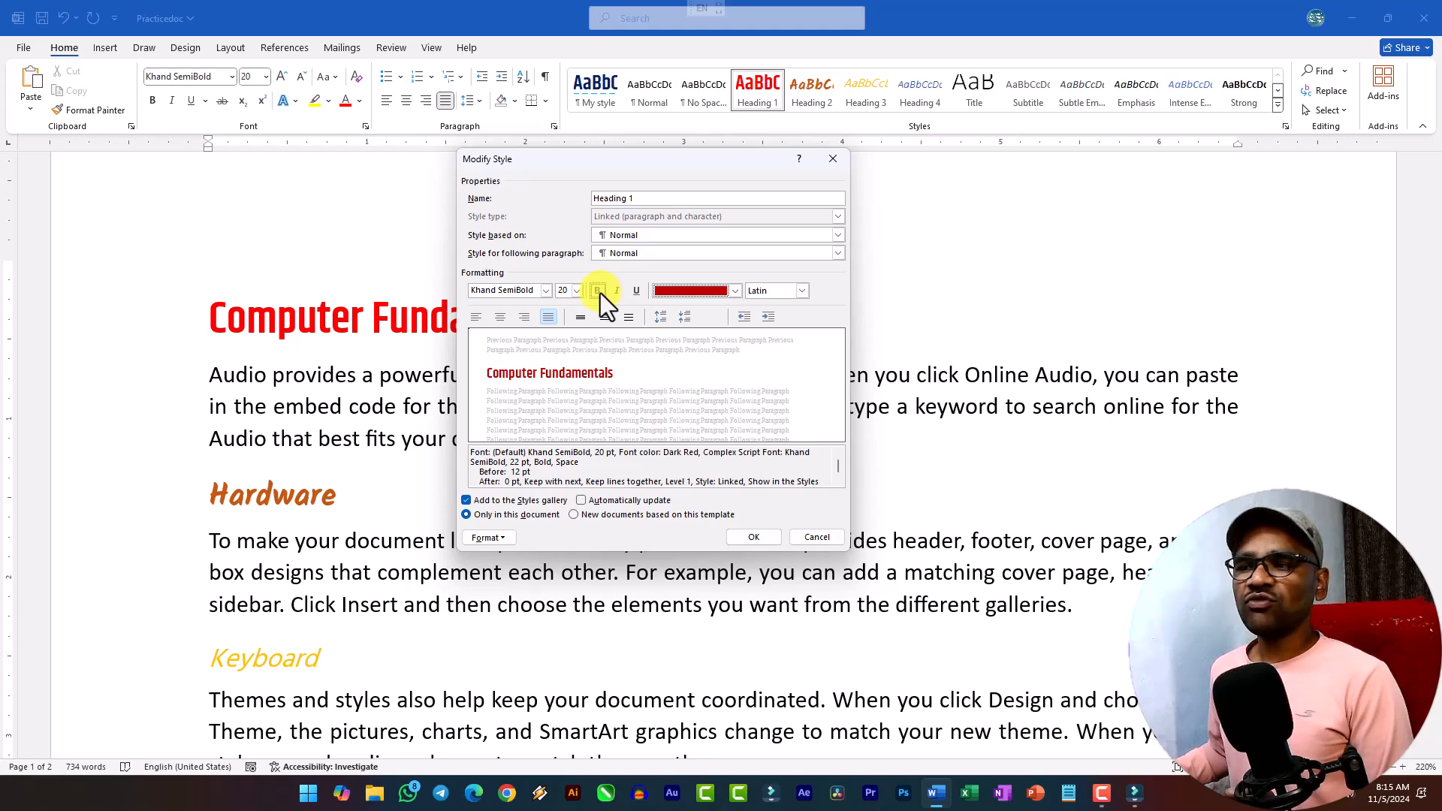
{"action": "left_click", "coordinate": [546, 290]}
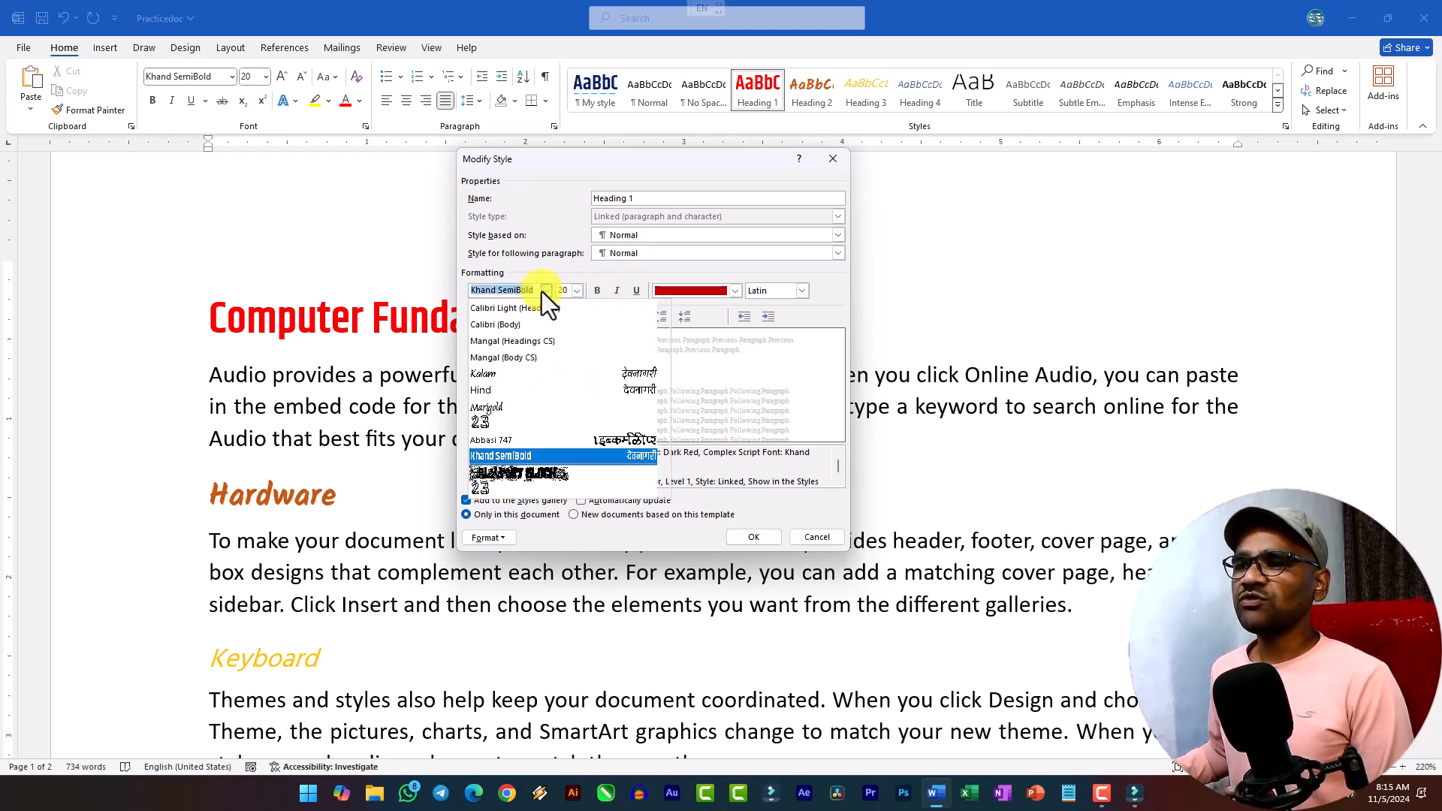
{"action": "left_click", "coordinate": [534, 453]}
{"action": "left_click", "coordinate": [754, 537]}
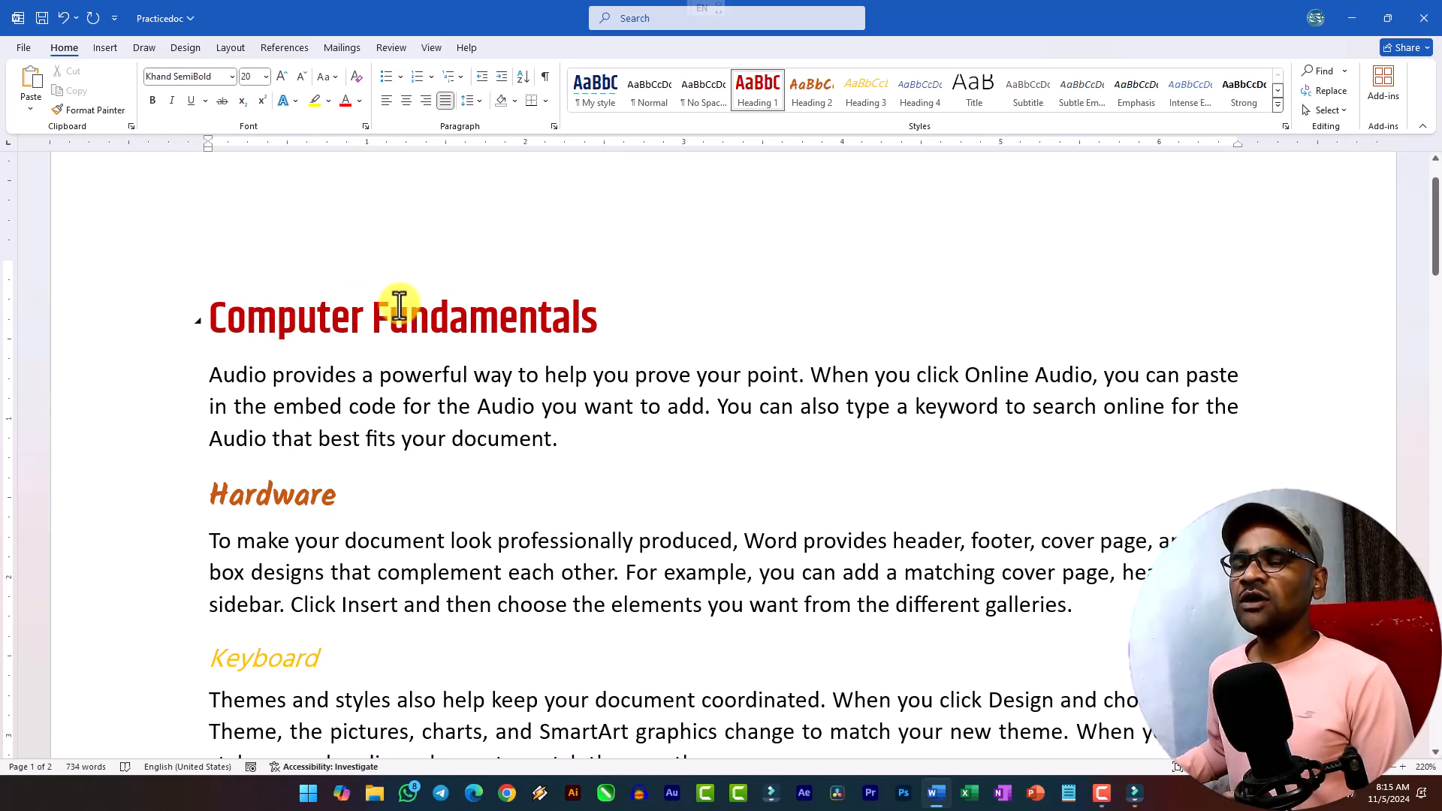
Step: Start a new paragraph style based on Heading 1 and name it My Style1
{"action": "scroll", "coordinate": [477, 489], "scroll_direction": "down", "scroll_amount": 5}
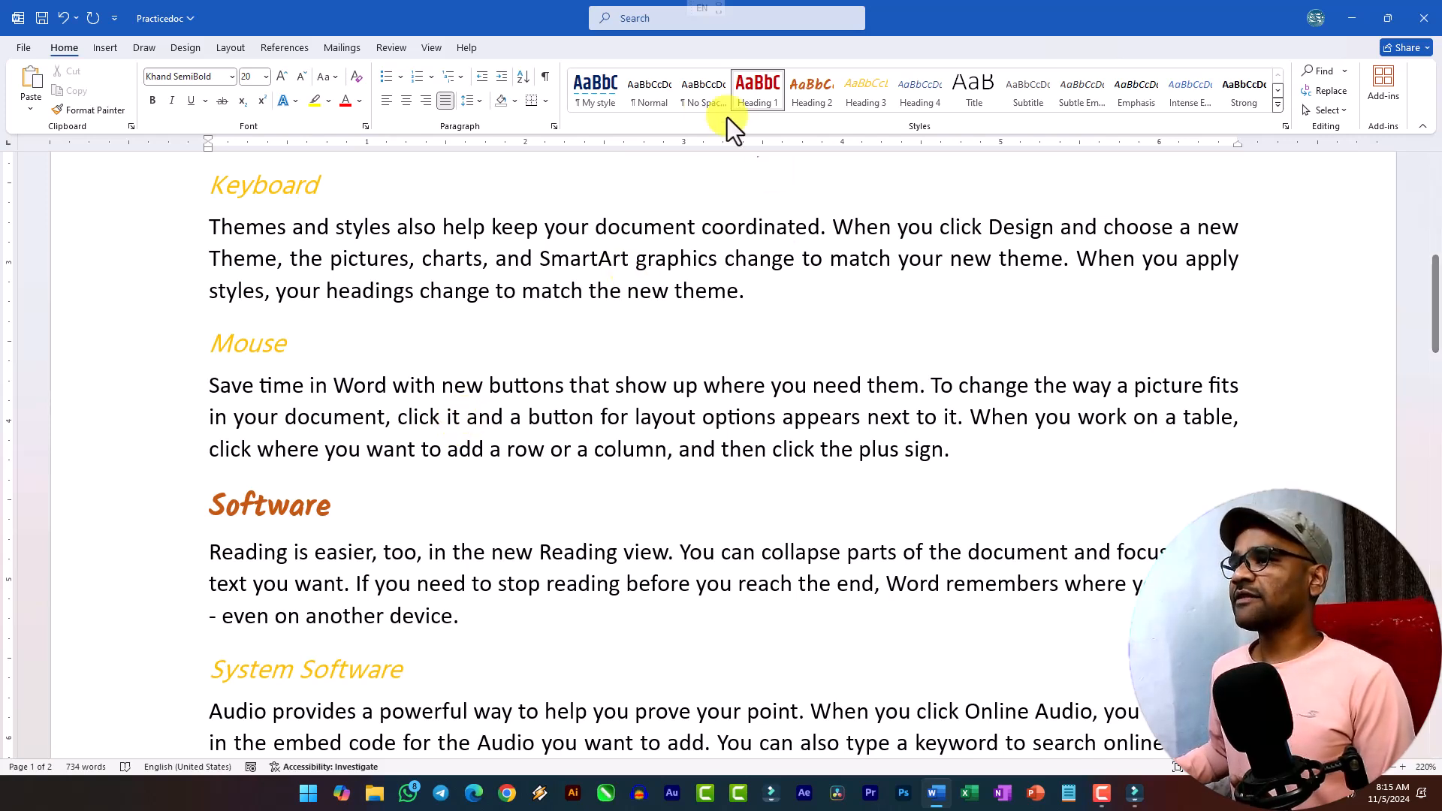
{"action": "left_click", "coordinate": [1278, 106]}
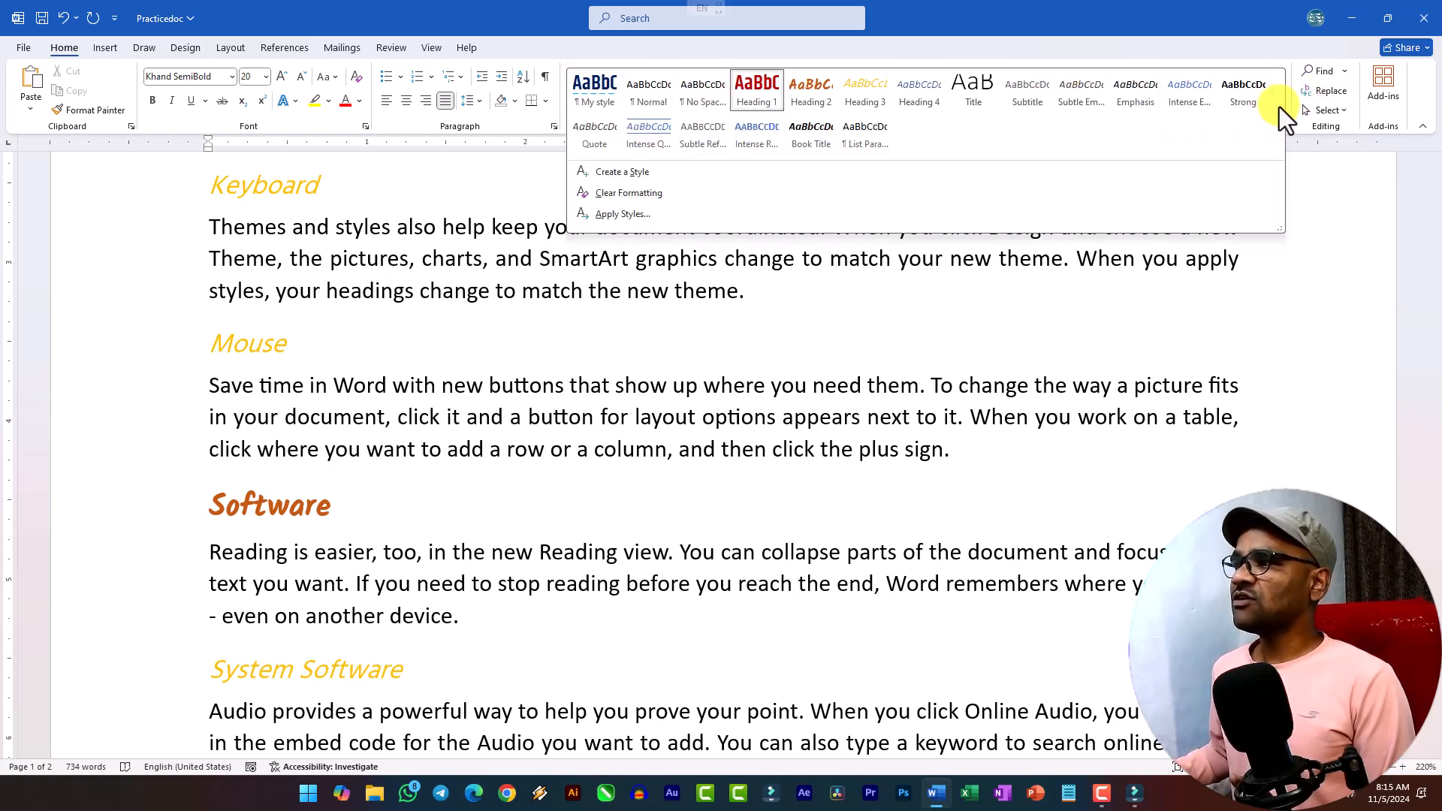
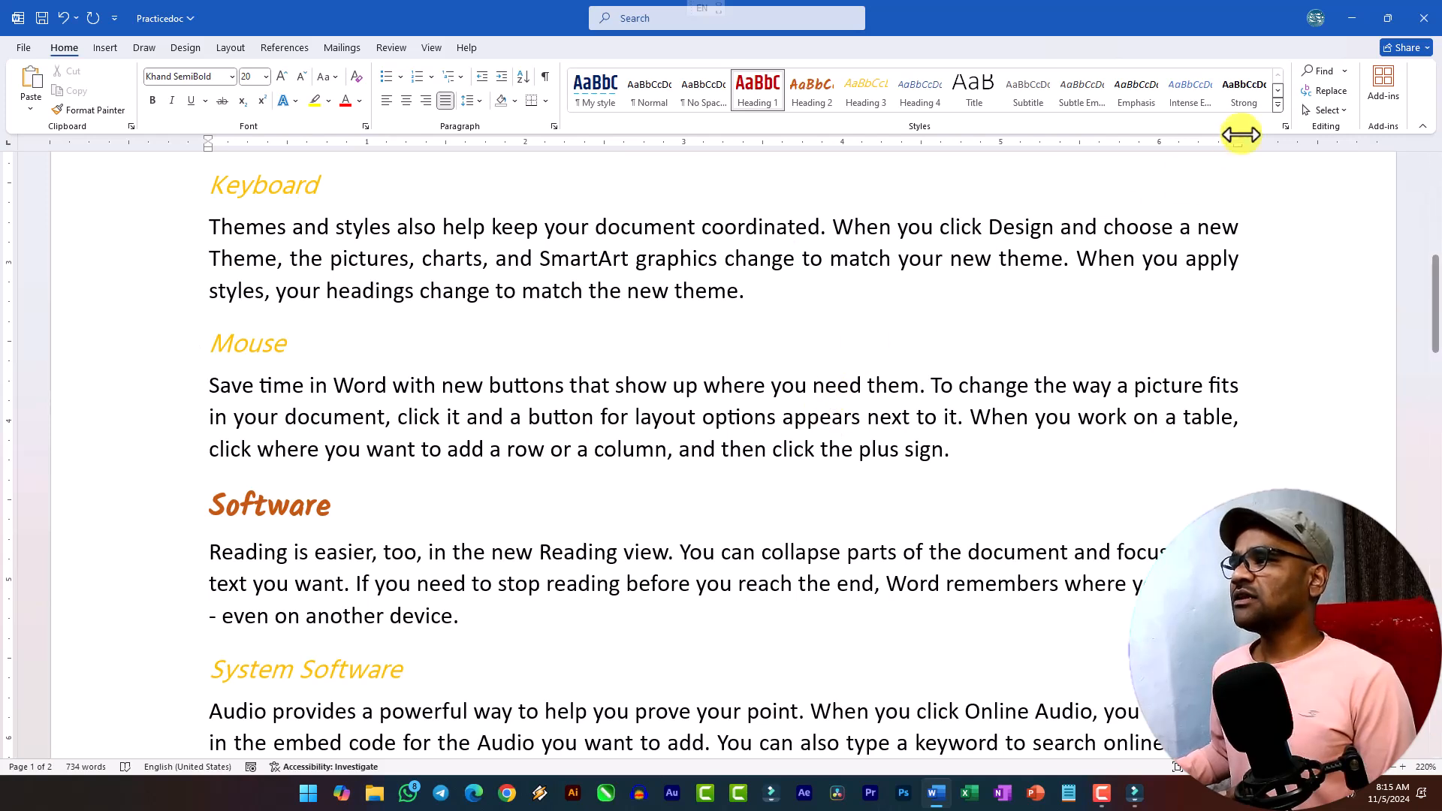
{"action": "left_click", "coordinate": [1286, 129]}
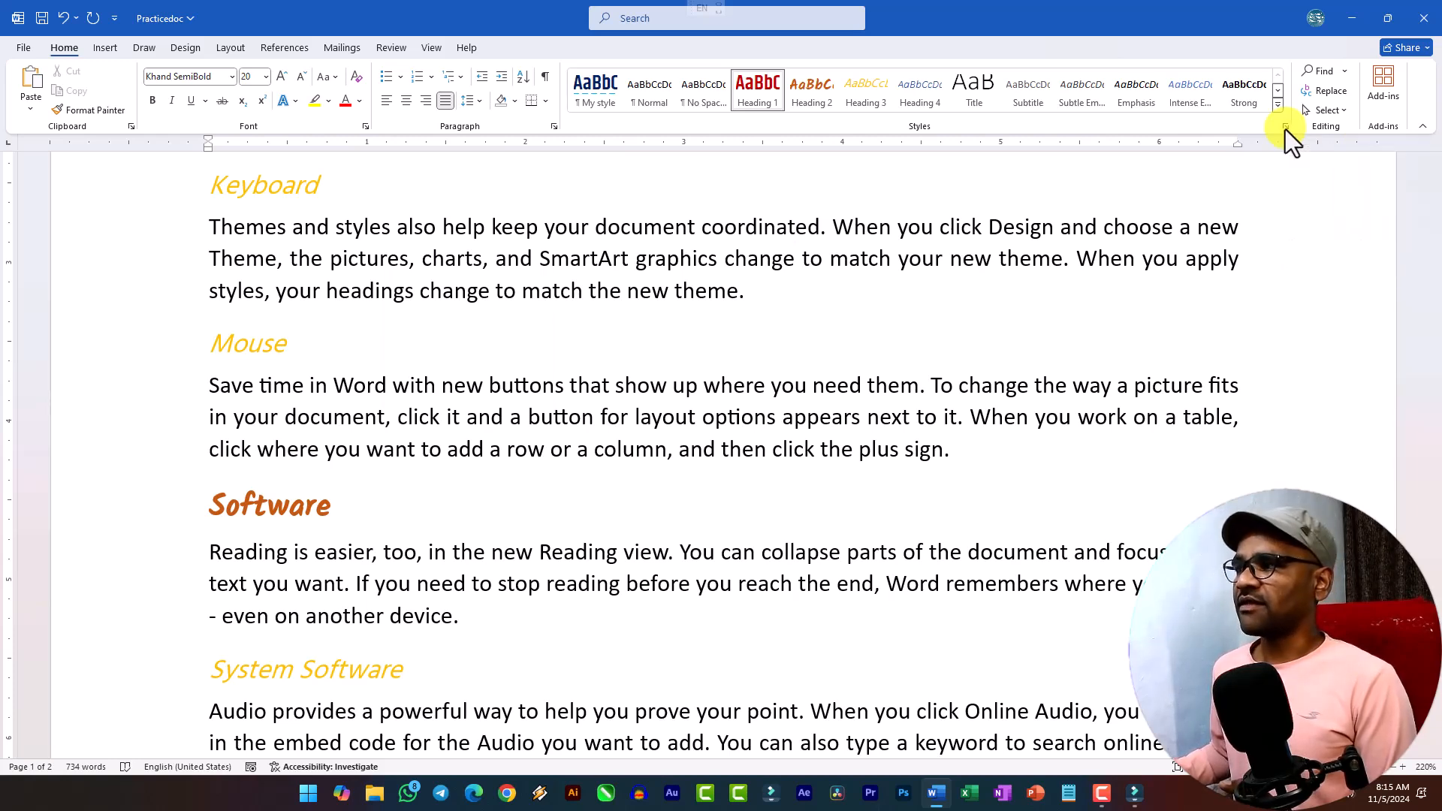
{"action": "left_click_drag", "start_coordinate": [453, 224], "coordinate": [484, 145]}
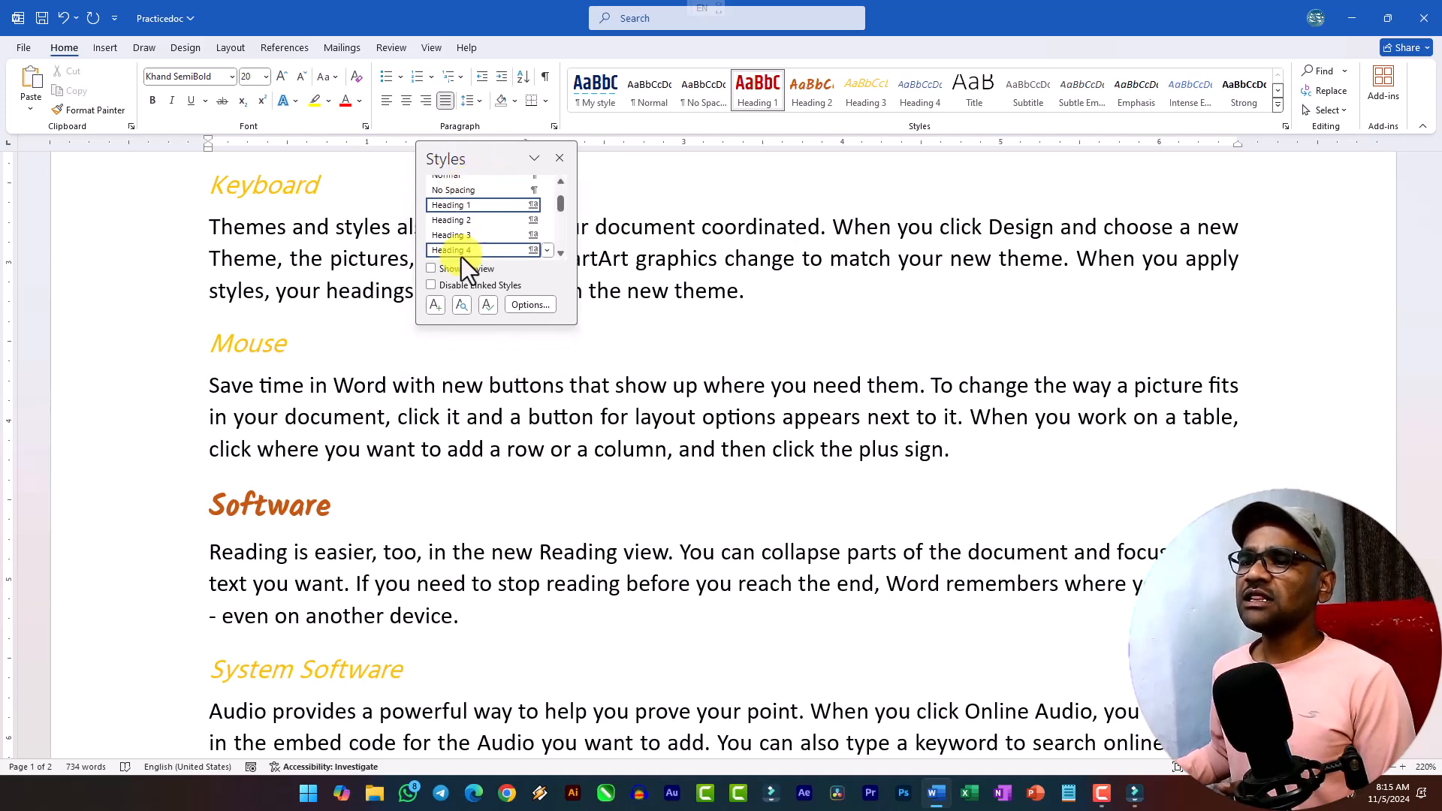
{"action": "left_click", "coordinate": [438, 305]}
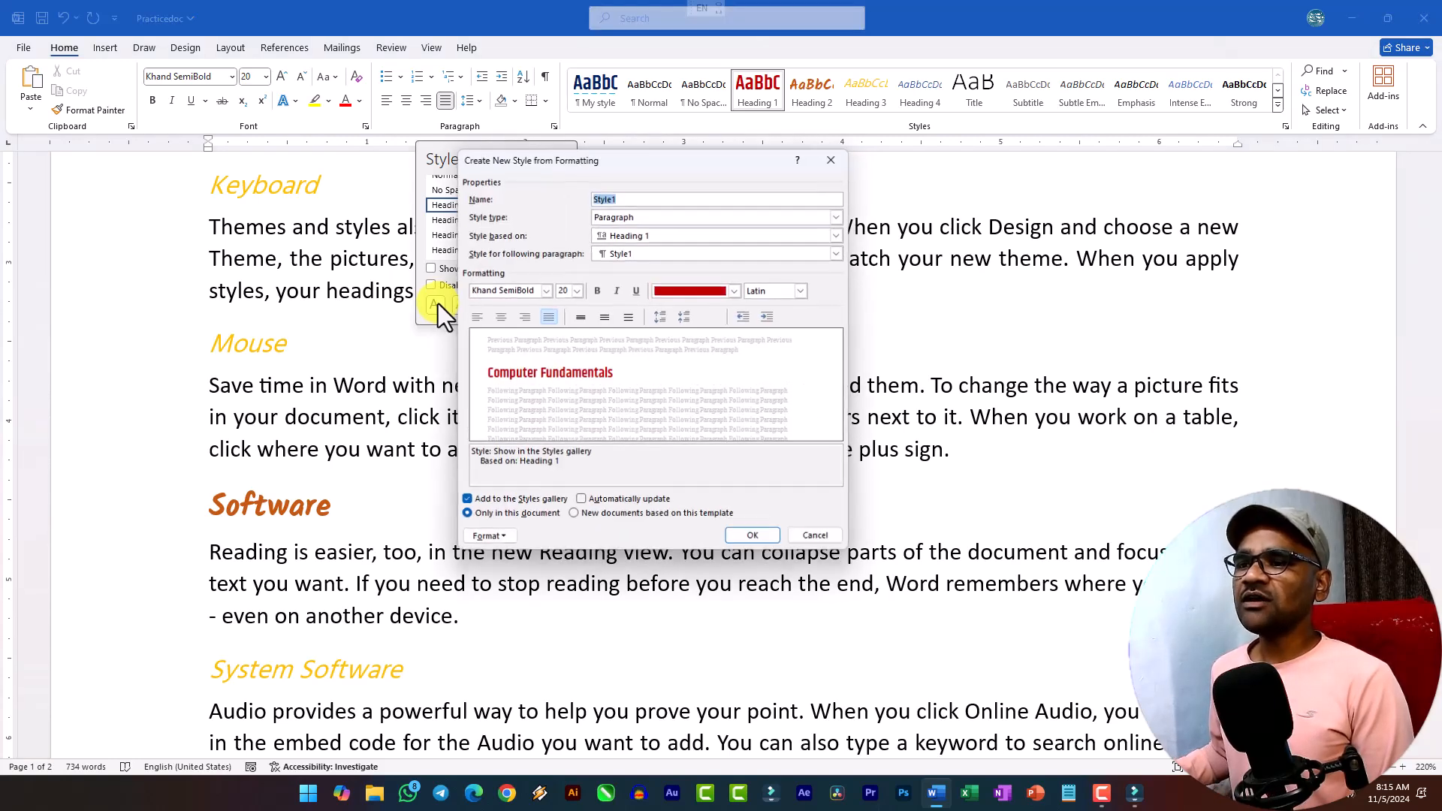
{"action": "left_click_drag", "start_coordinate": [547, 164], "coordinate": [535, 160]}
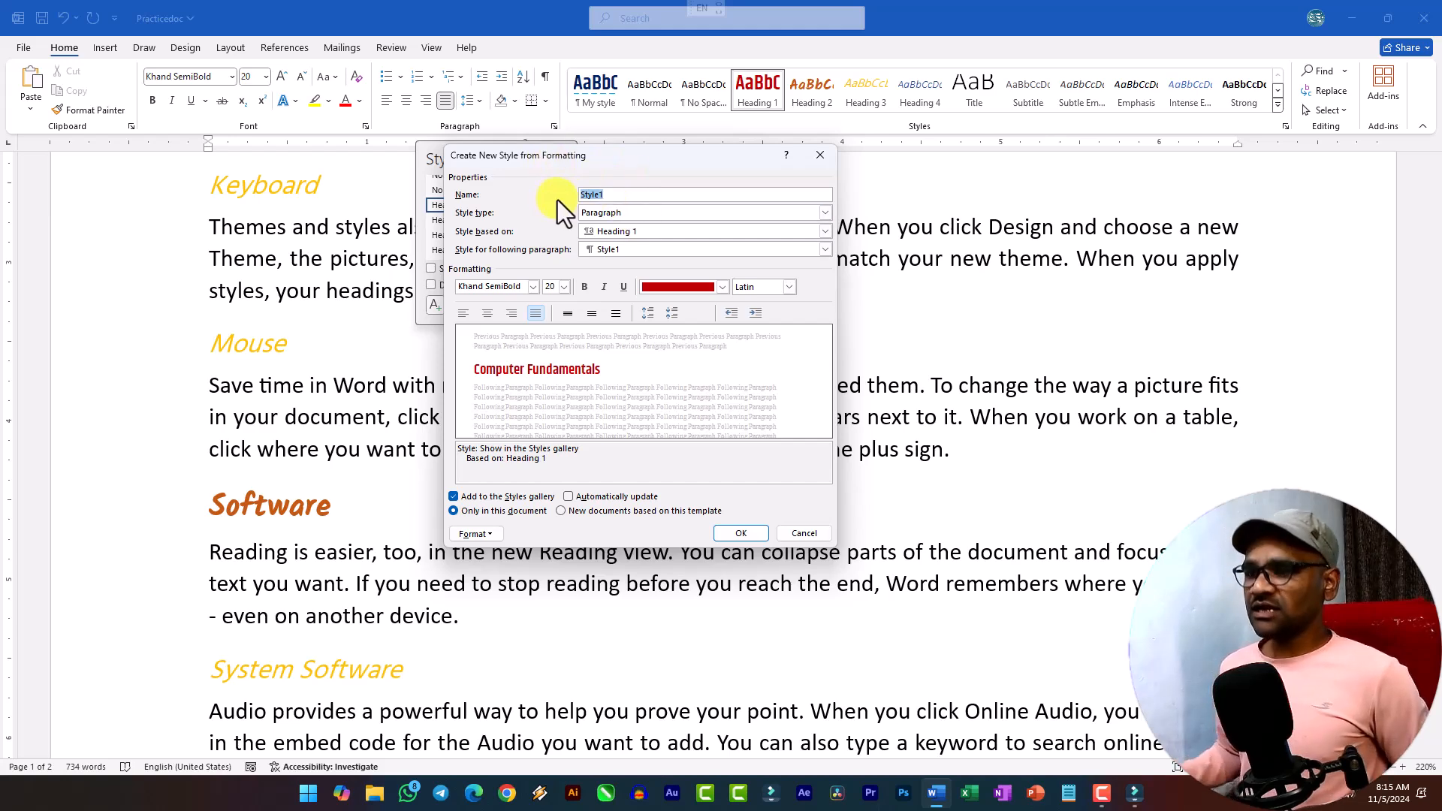
{"action": "type", "text": "My Sty"}
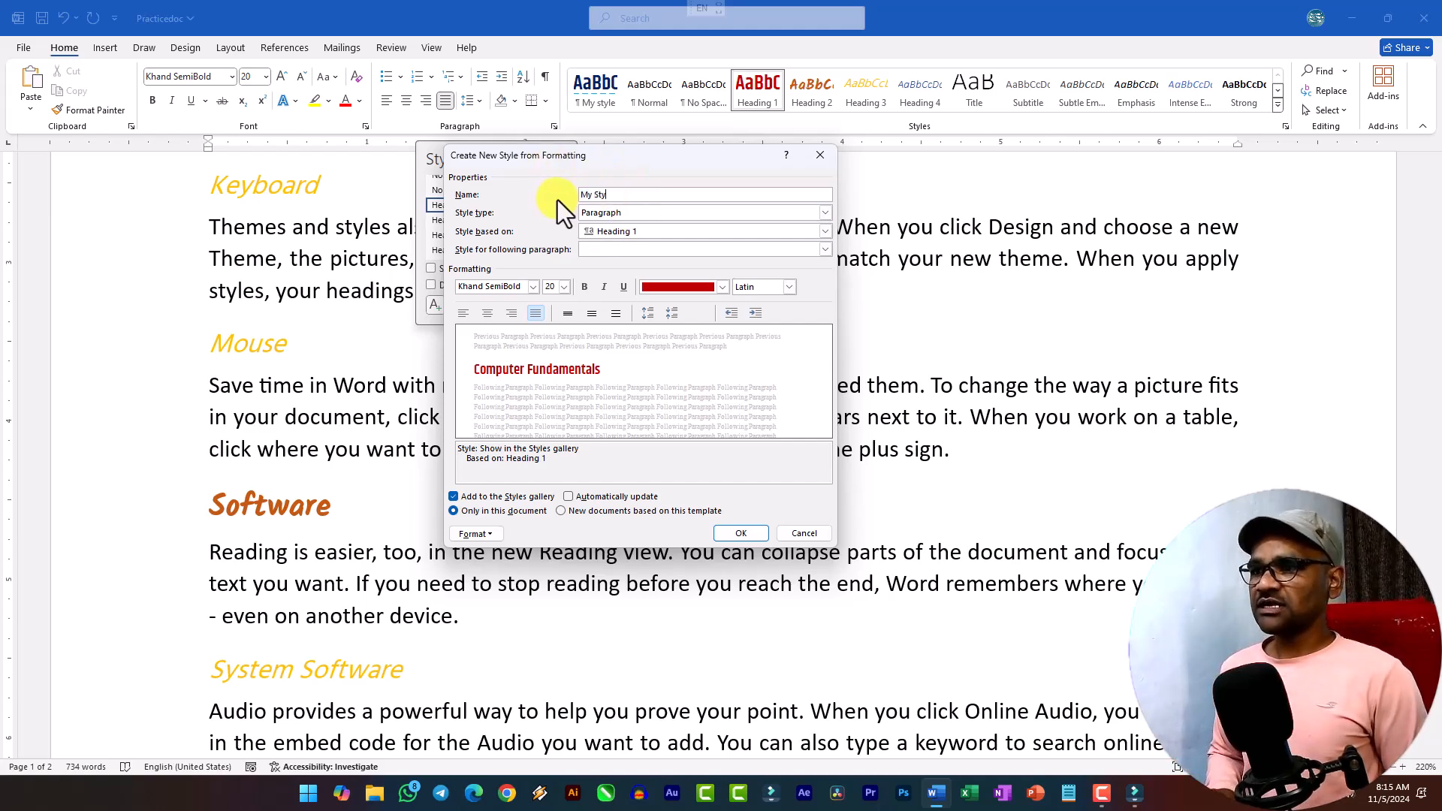
{"action": "type", "text": "le1"}
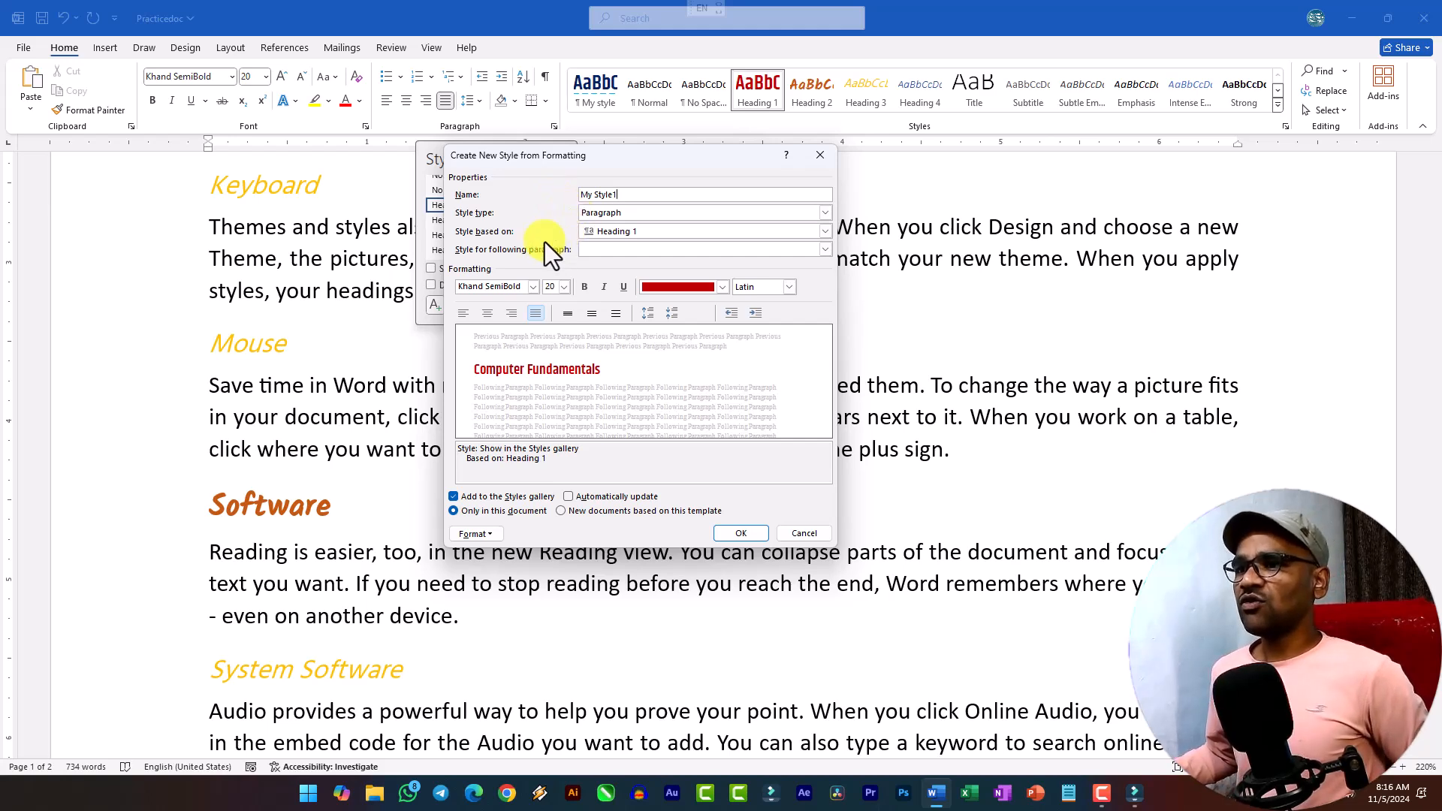
Step: Set the new style's font to Times New Roman at 24 pt
{"action": "left_click", "coordinate": [516, 288]}
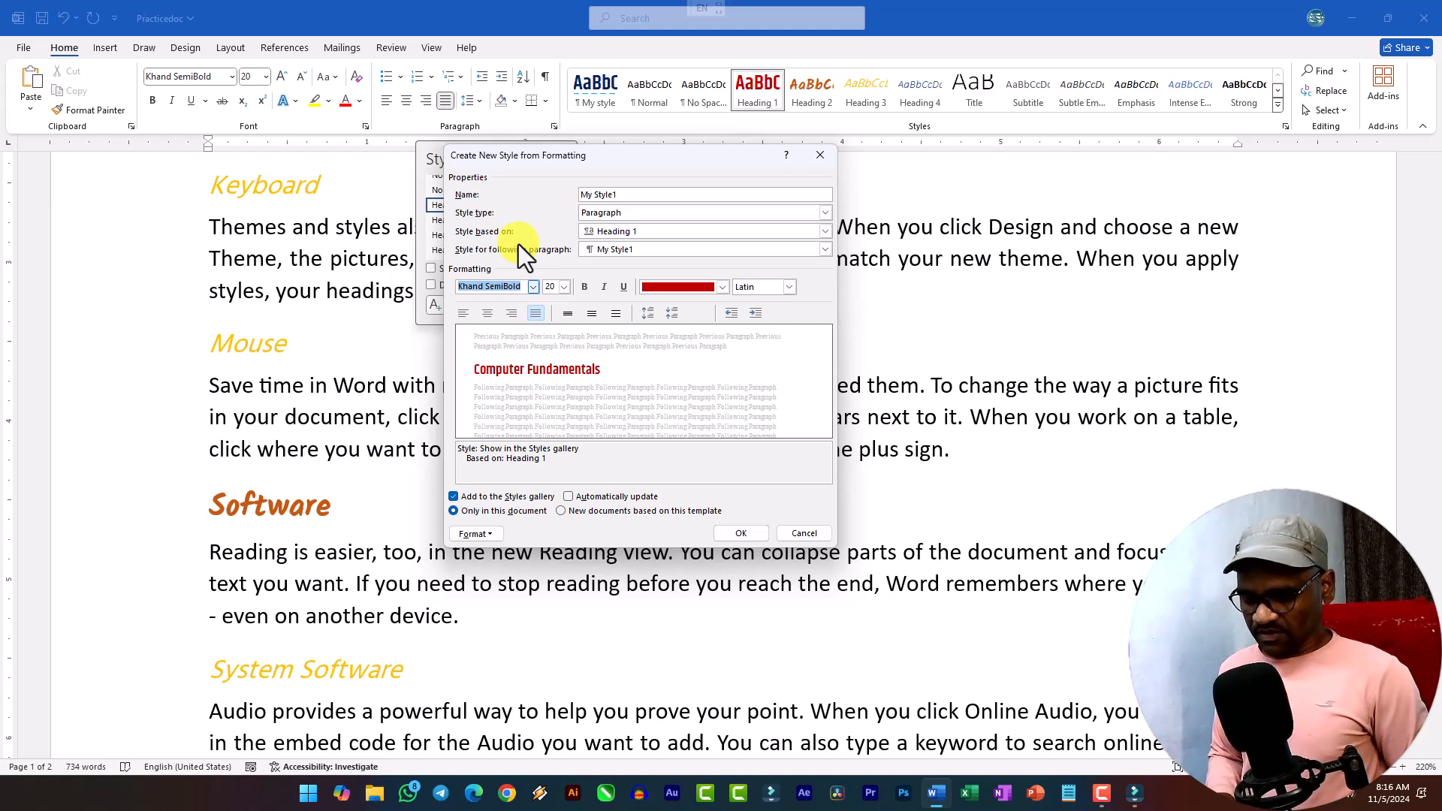
{"action": "type", "text": "Times New Roman"}
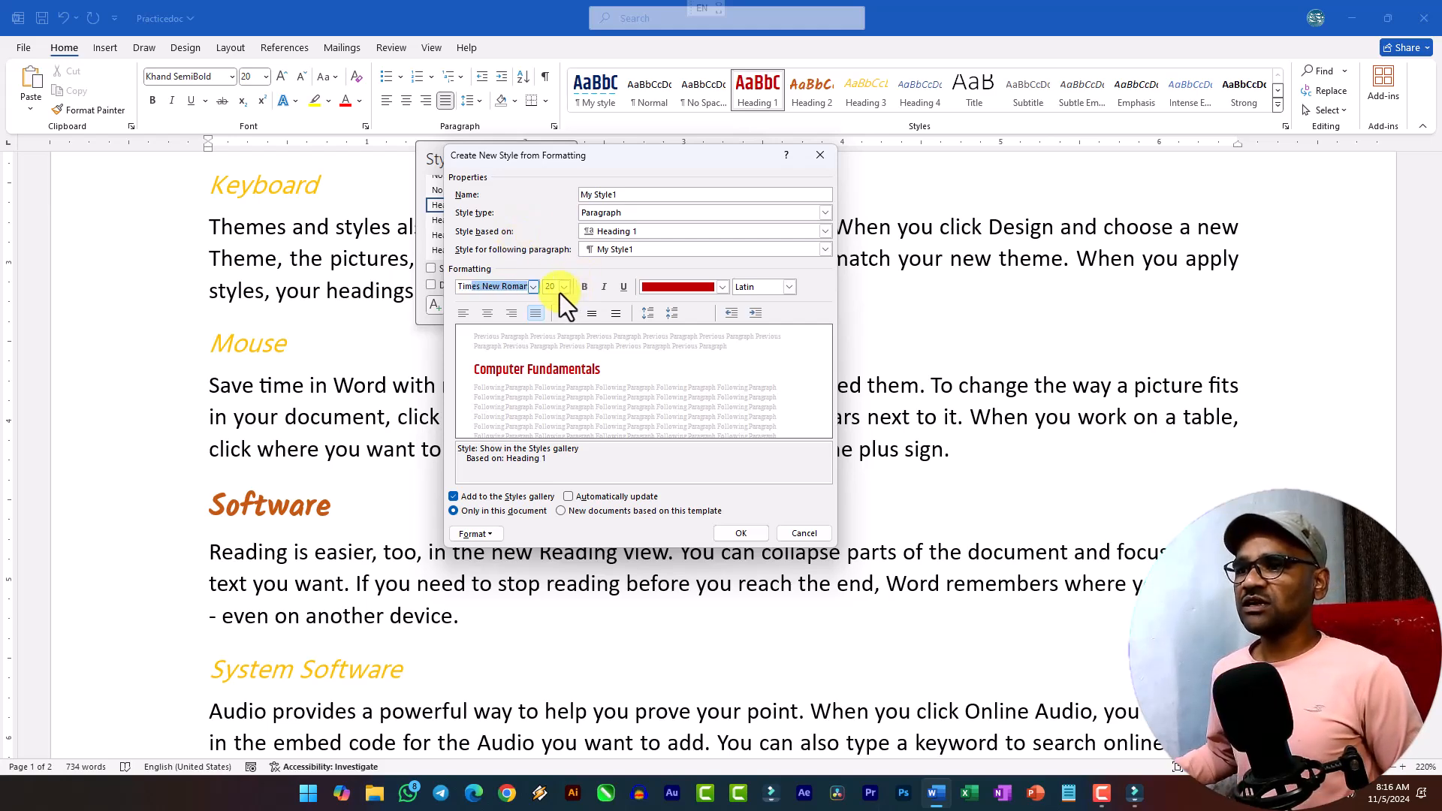
{"action": "left_click", "coordinate": [563, 287]}
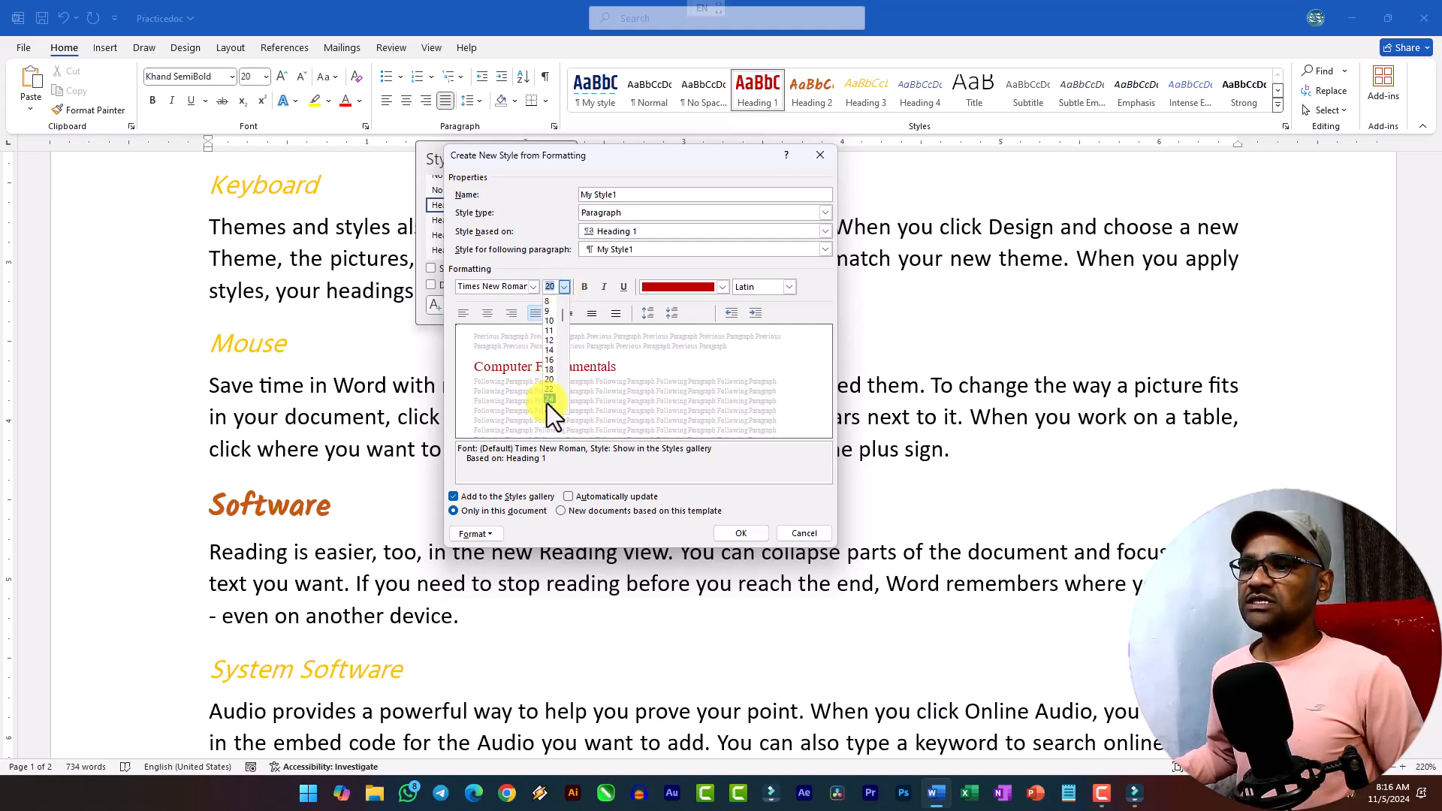
{"action": "left_click", "coordinate": [547, 399]}
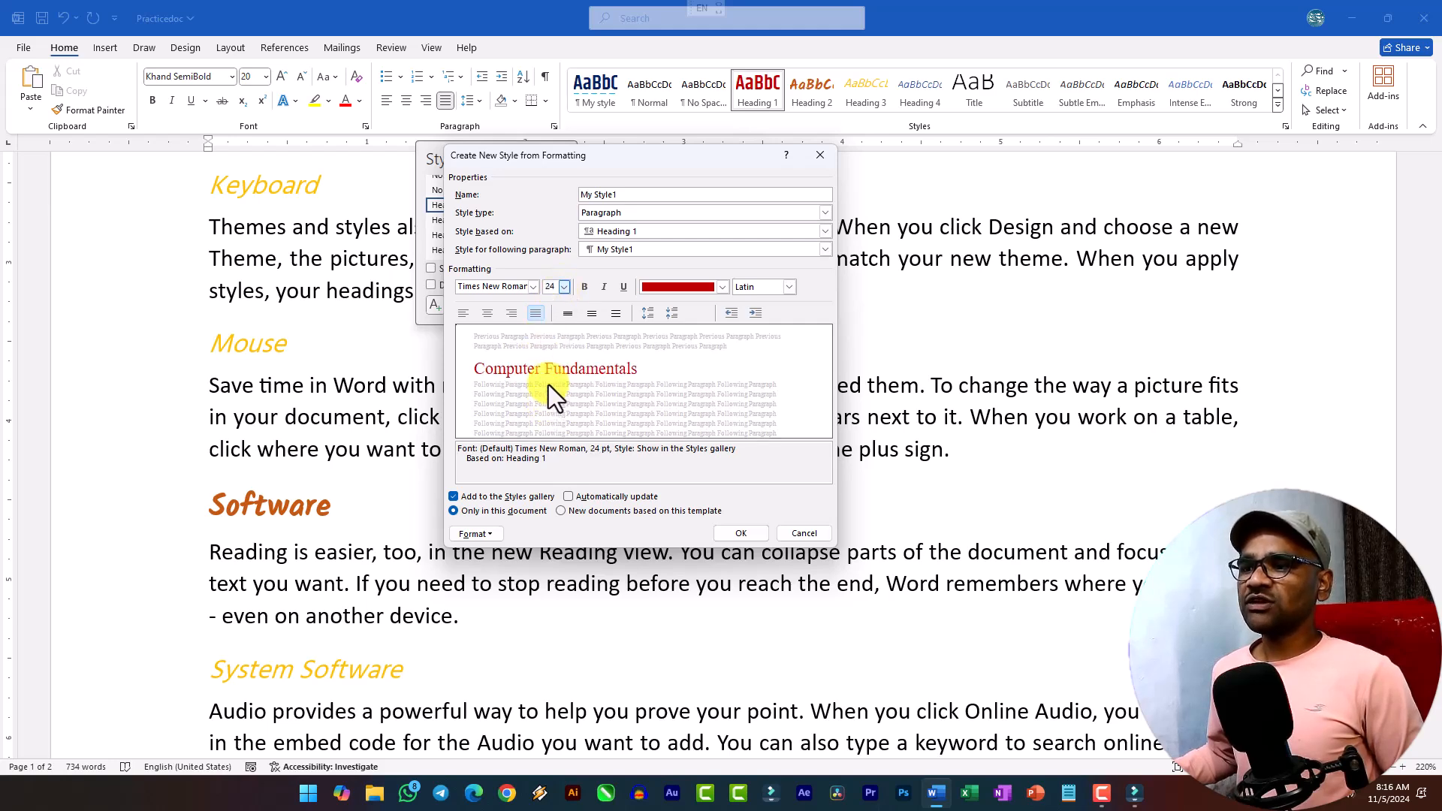
Step: Make the new style italic with the standard Dark Blue font color, create it, and close the styles list
{"action": "left_click", "coordinate": [605, 289]}
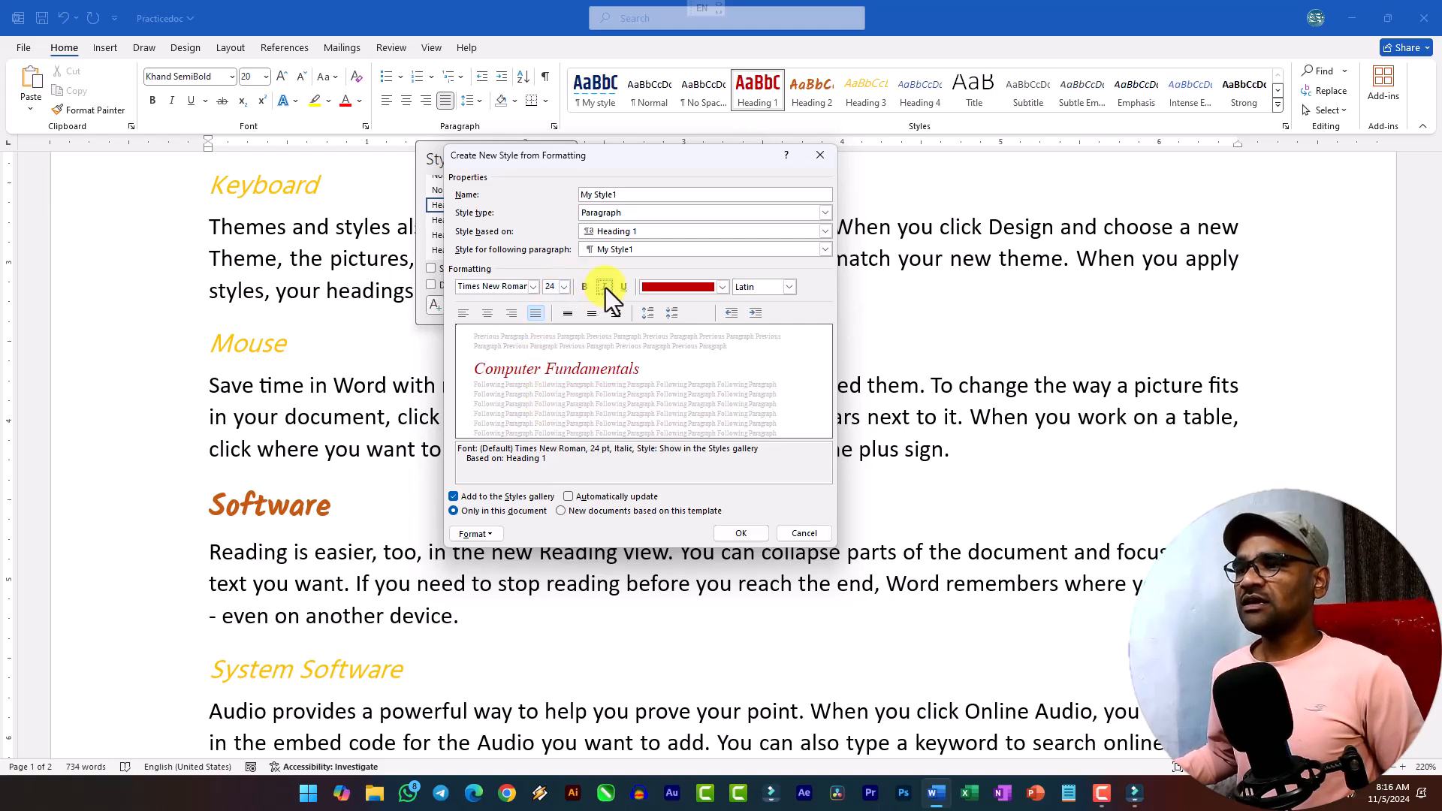
{"action": "left_click", "coordinate": [723, 289]}
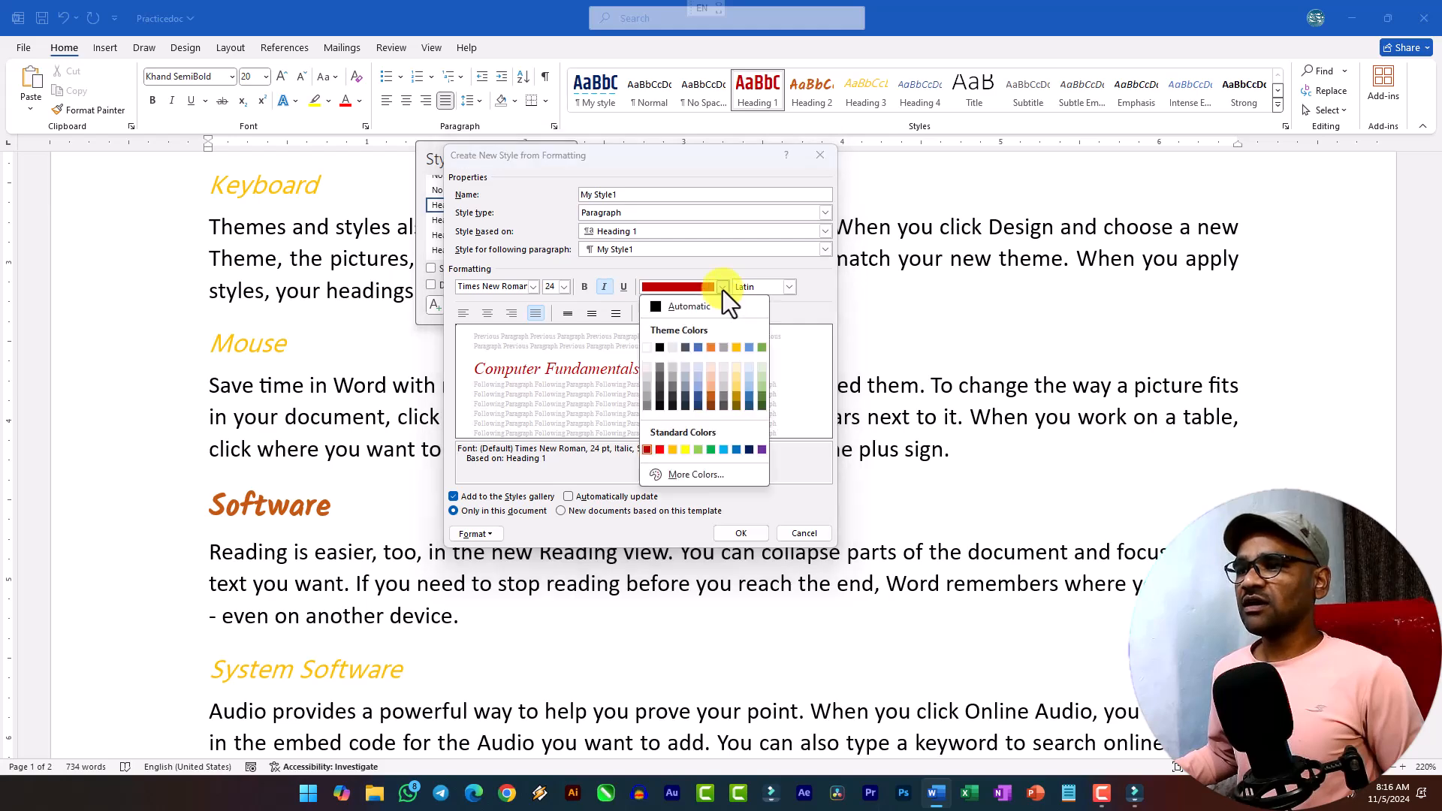
{"action": "left_click", "coordinate": [749, 449]}
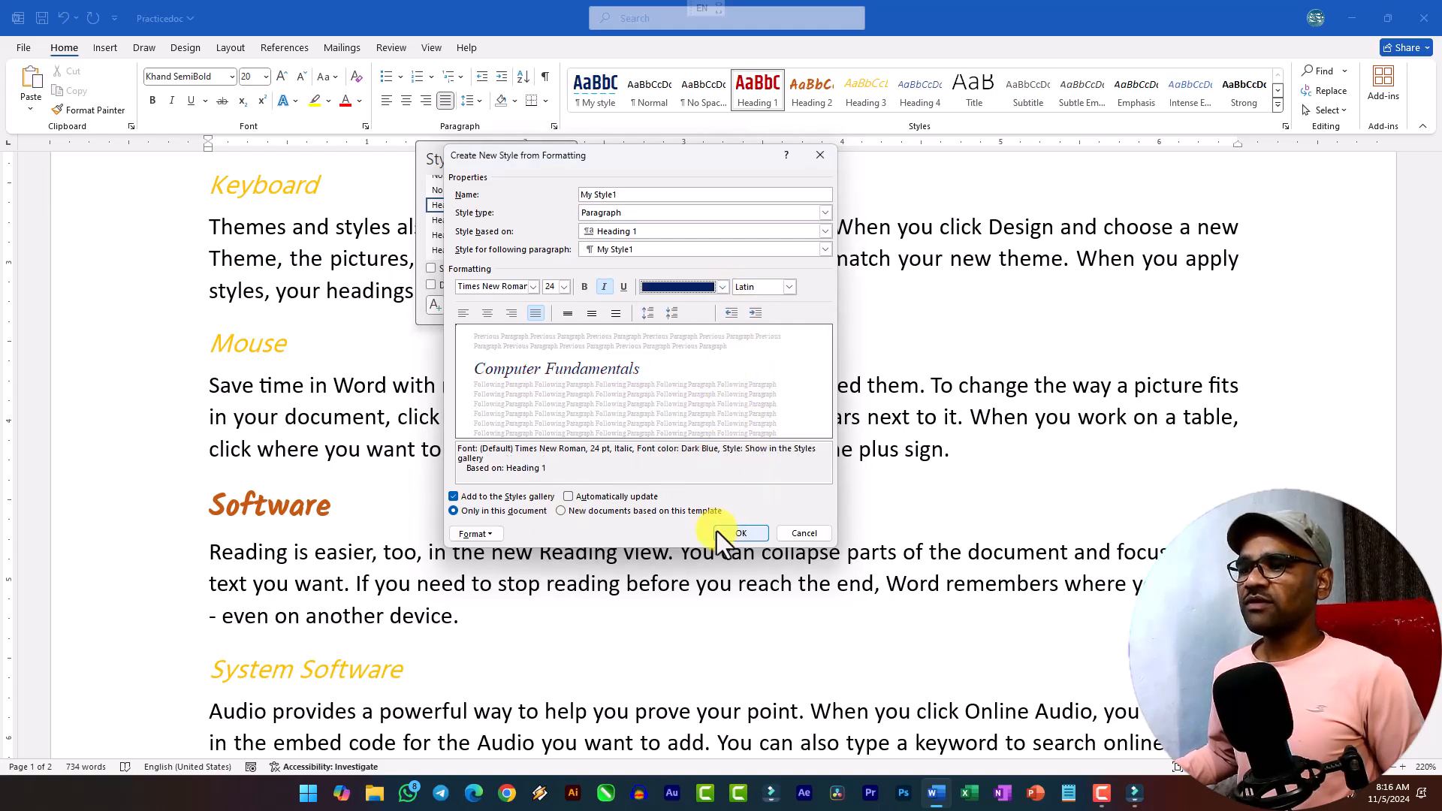
{"action": "left_click", "coordinate": [740, 534]}
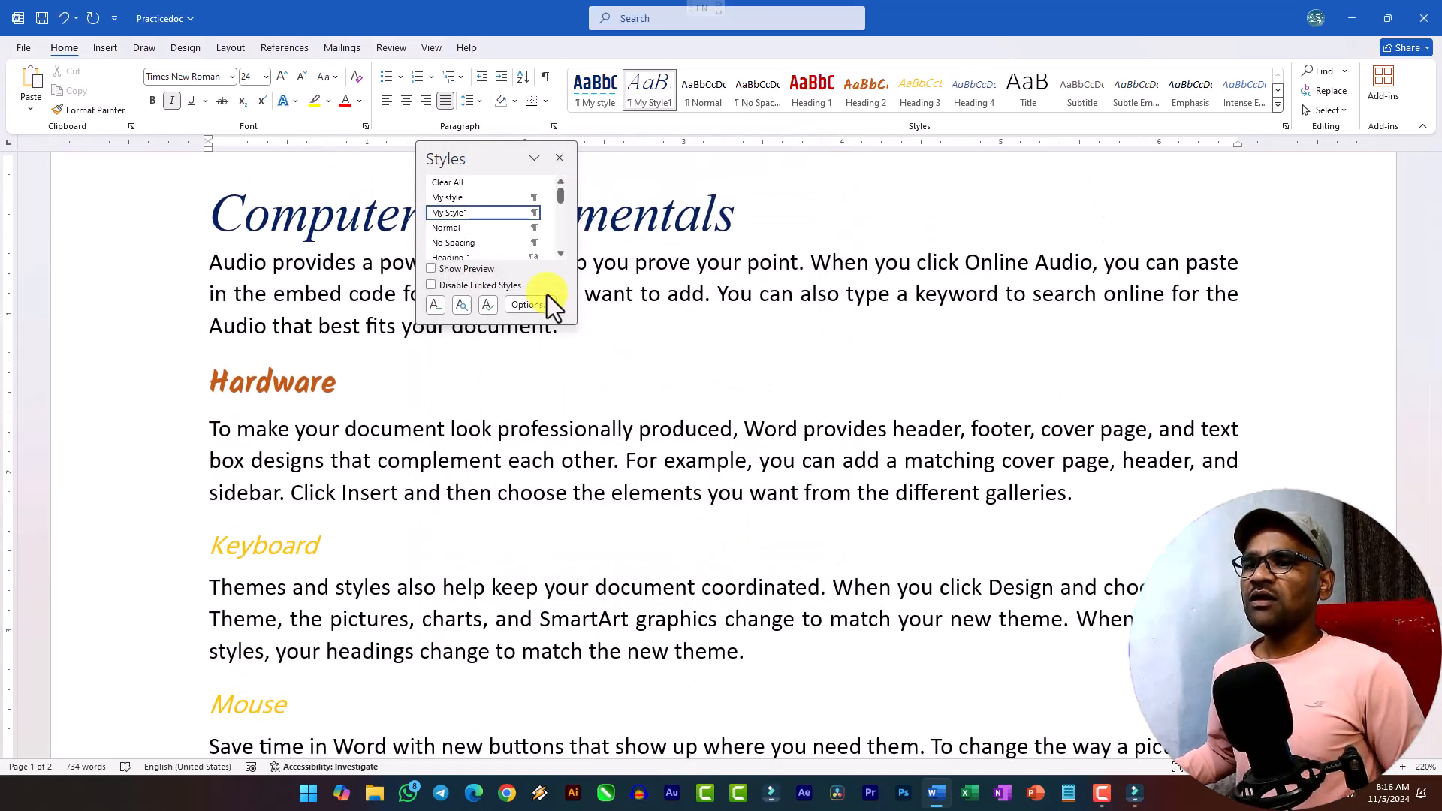
{"action": "left_click", "coordinate": [559, 157]}
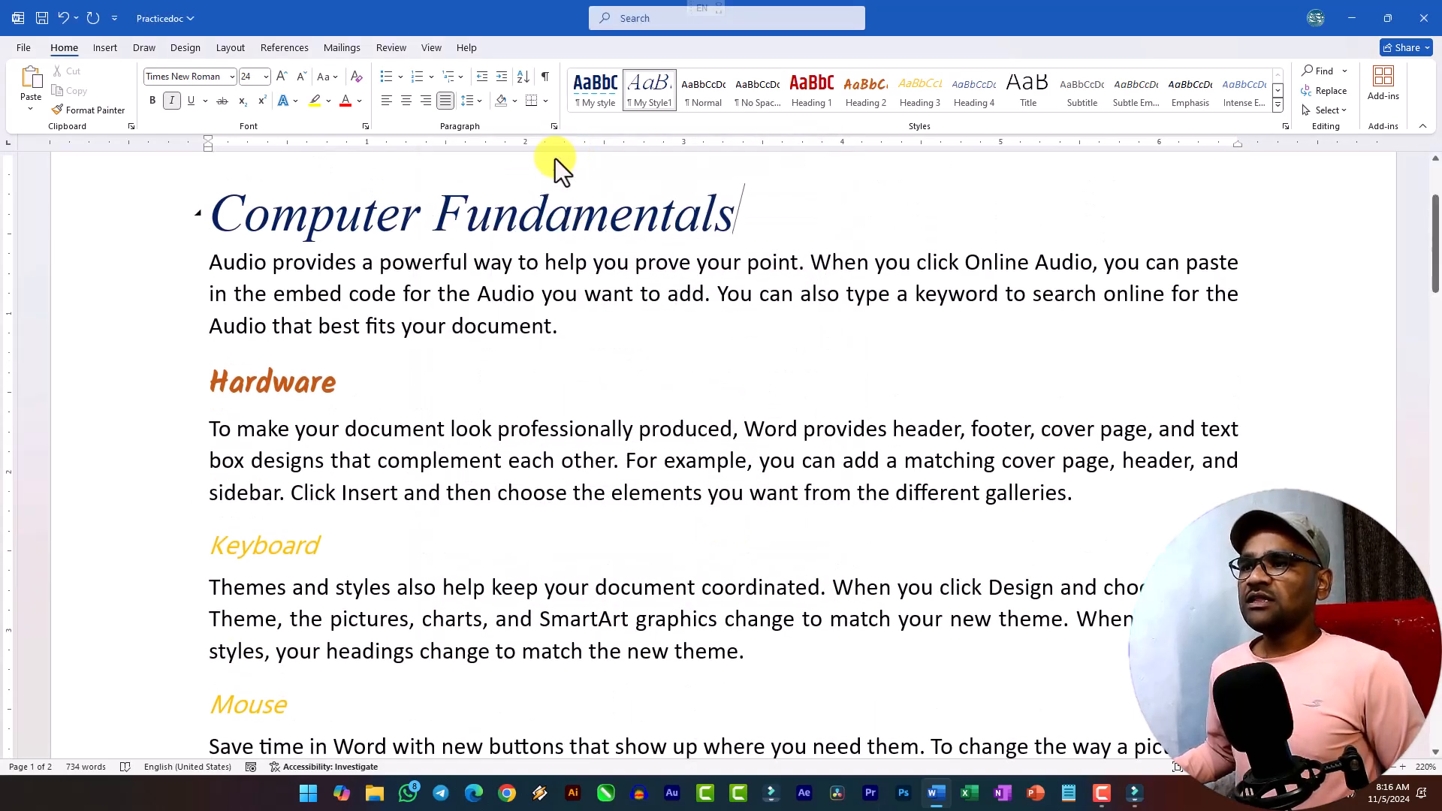
Step: Try the Heading 1 and My style styles on the Computer Fundamentals title, and reapply My Style1
{"action": "left_click", "coordinate": [821, 85]}
{"action": "left_click", "coordinate": [654, 84]}
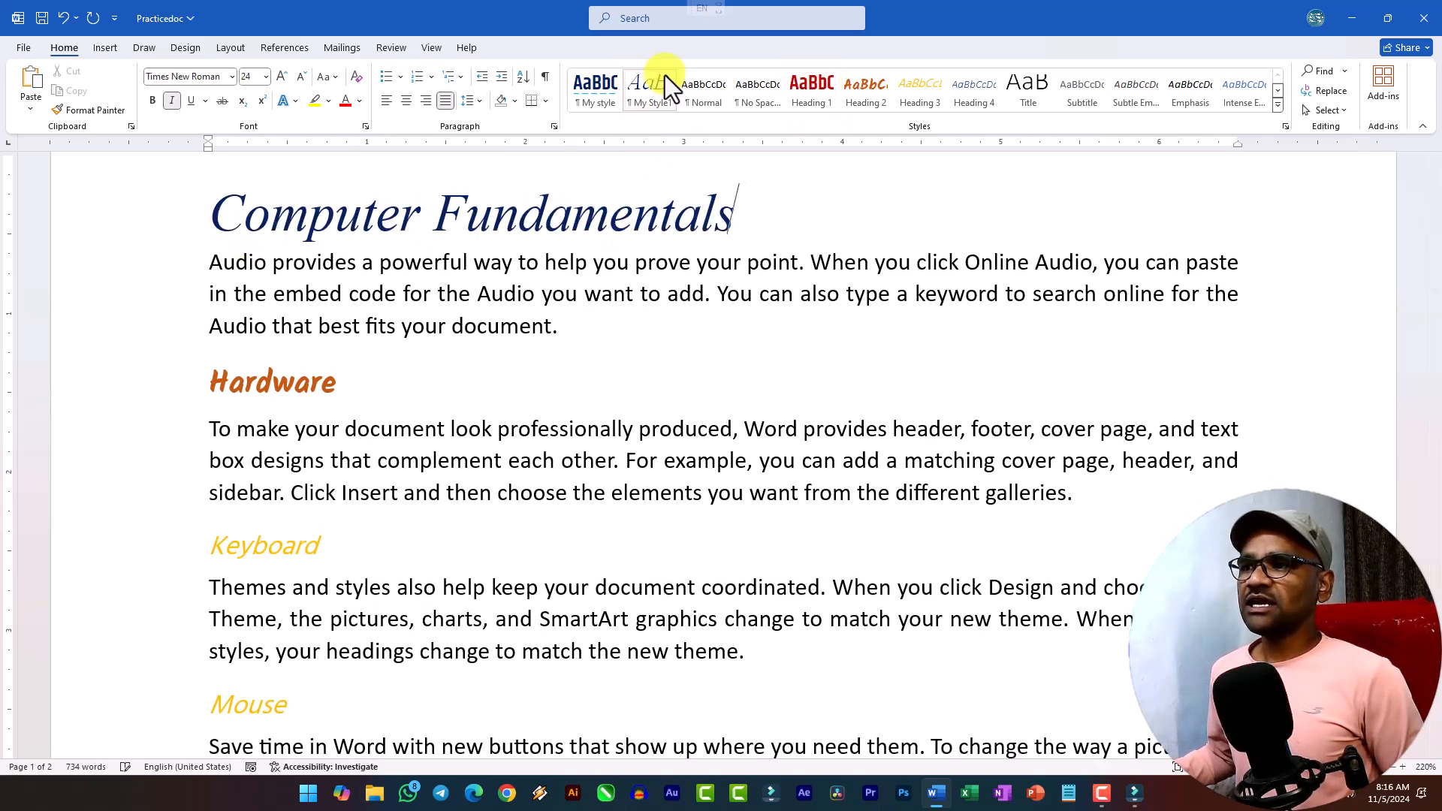
{"action": "left_click", "coordinate": [593, 86]}
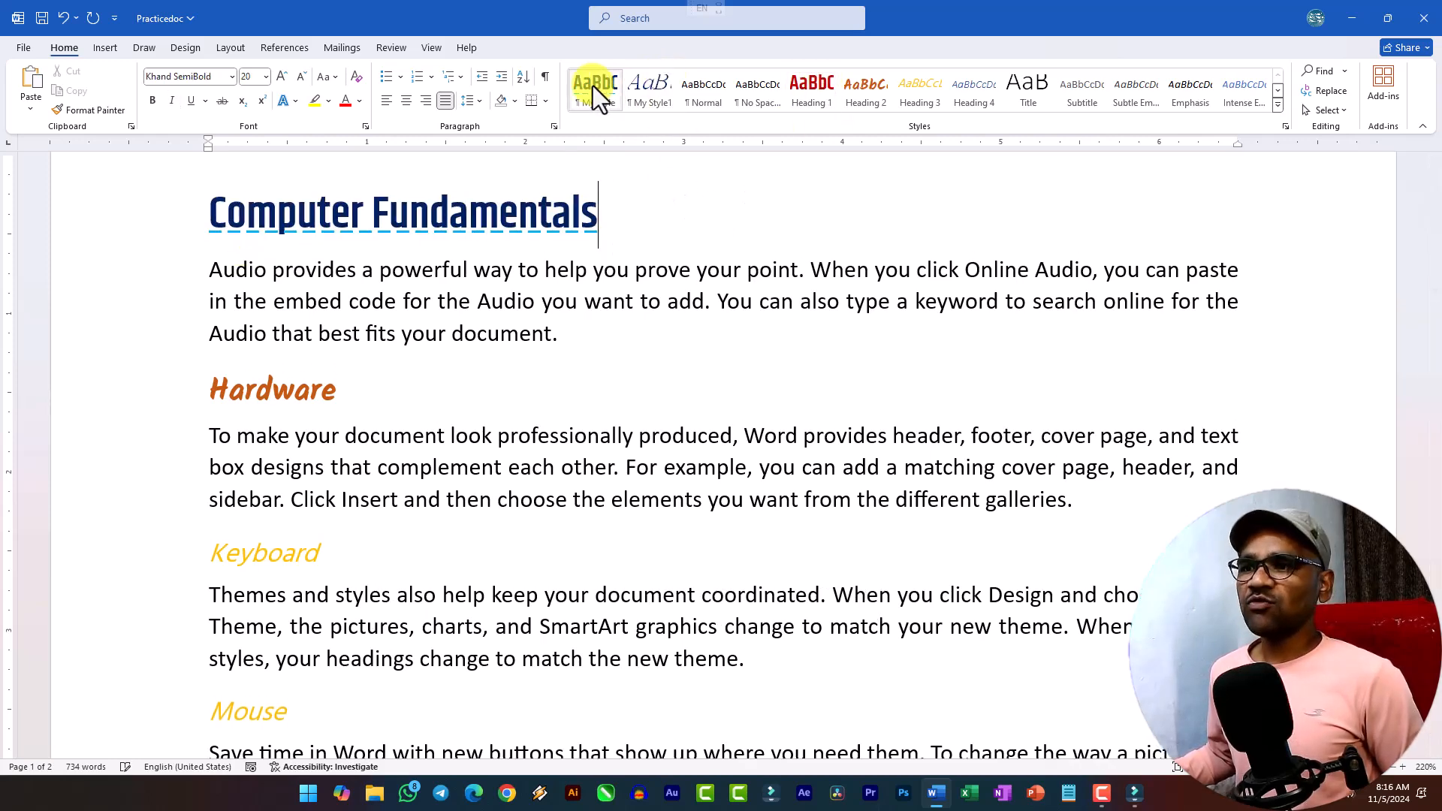
{"action": "left_click", "coordinate": [650, 86]}
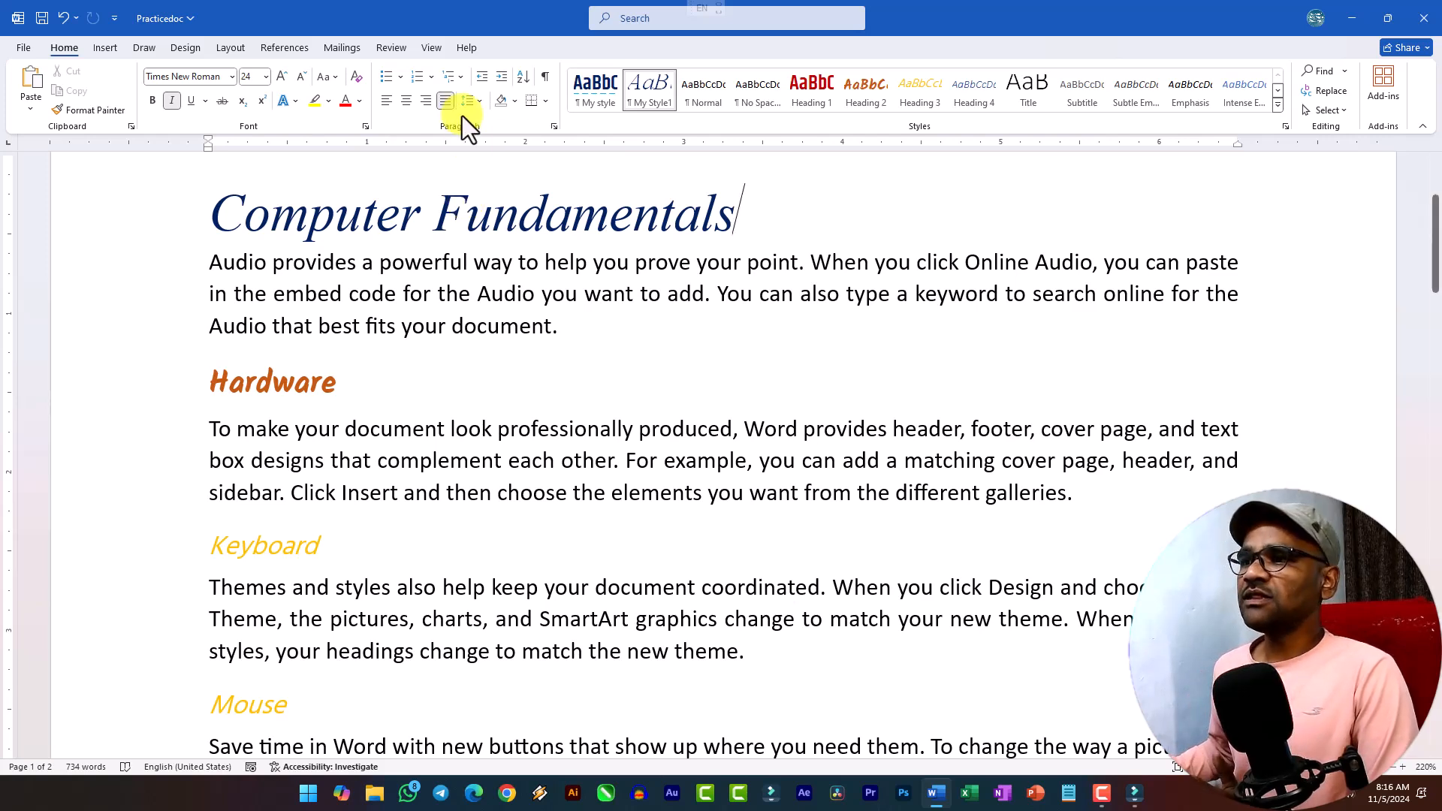
Step: Assign the keyboard shortcut Ctrl+4 to the My Style1 style, saved in Normal, and accept the style changes
{"action": "right_click", "coordinate": [649, 95]}
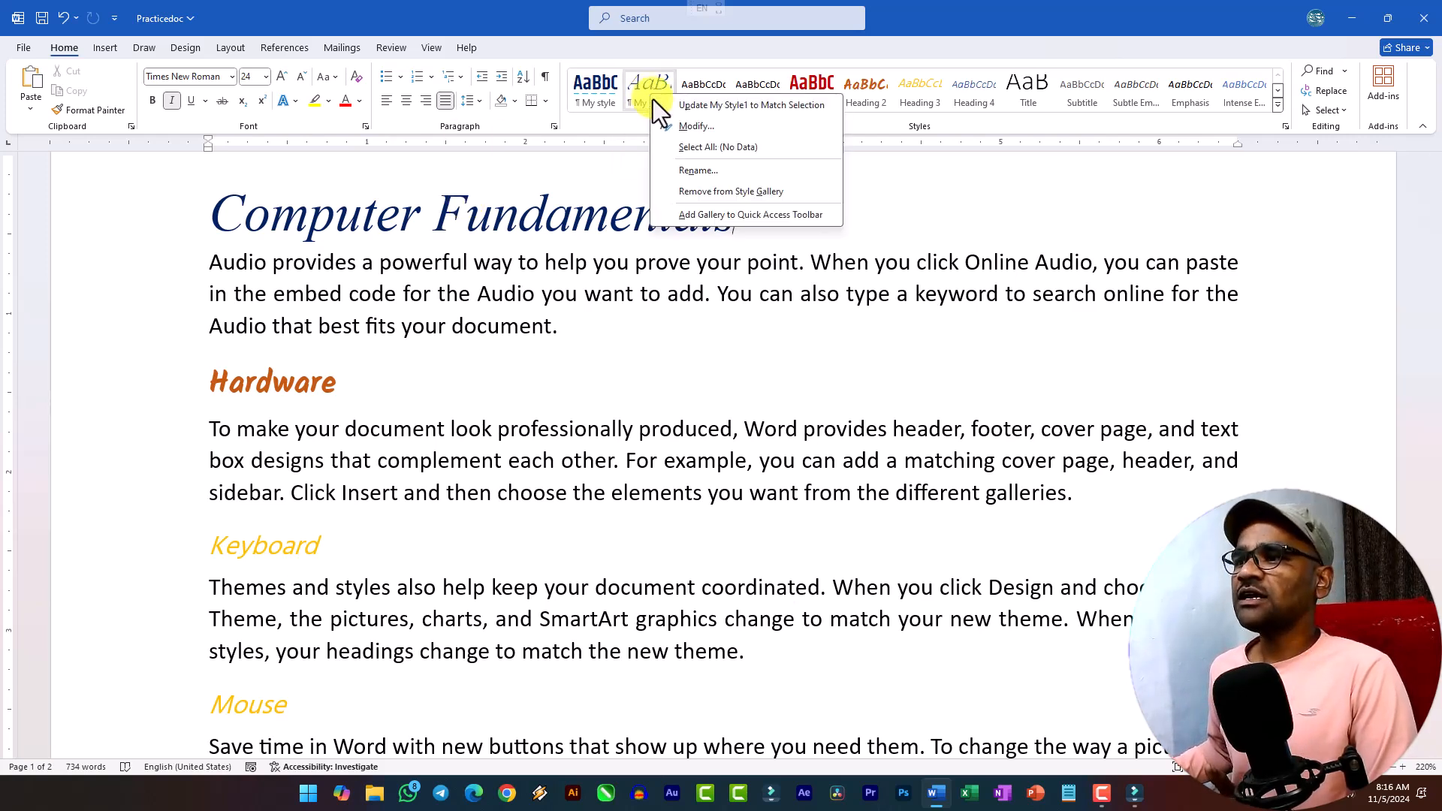
{"action": "left_click", "coordinate": [699, 132]}
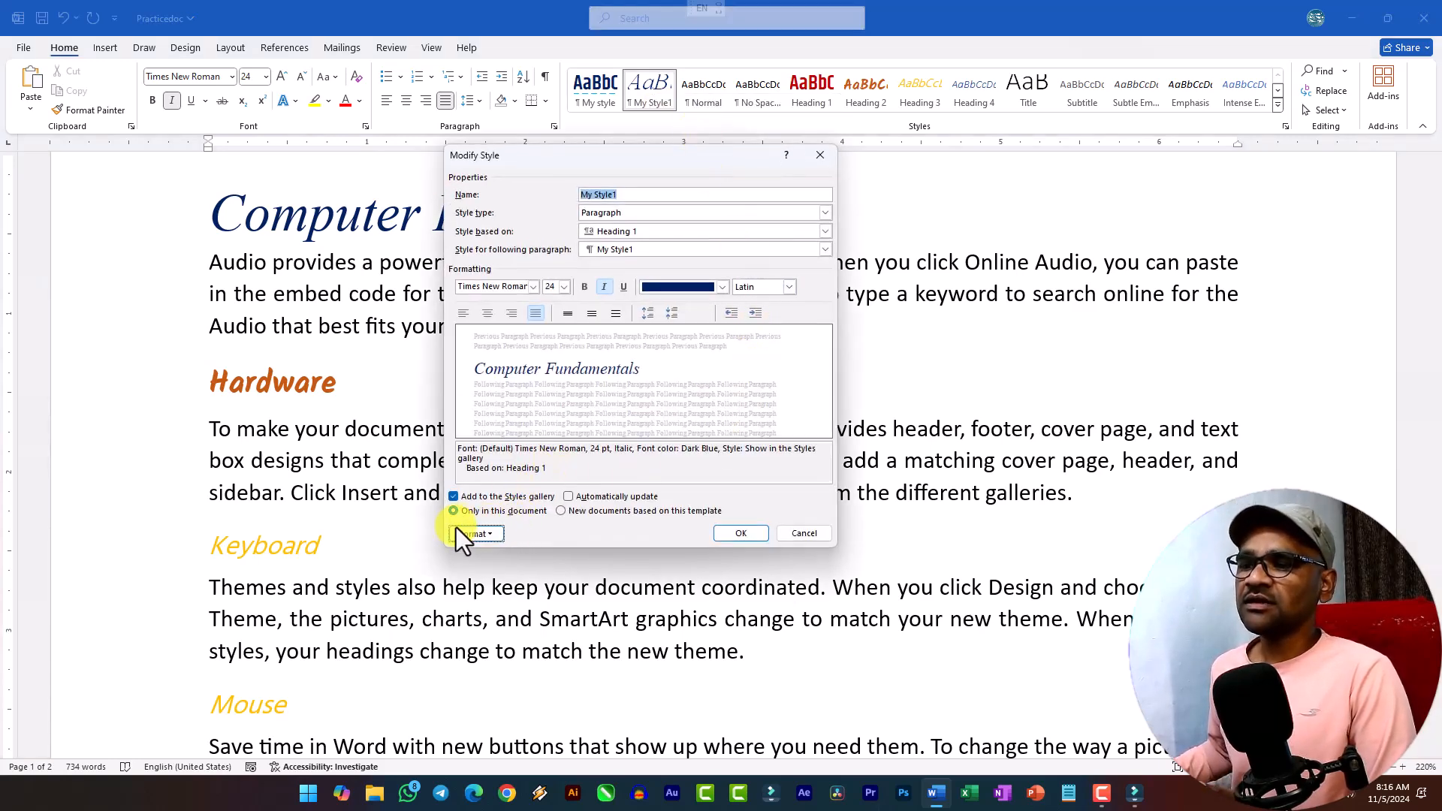
{"action": "left_click", "coordinate": [473, 537]}
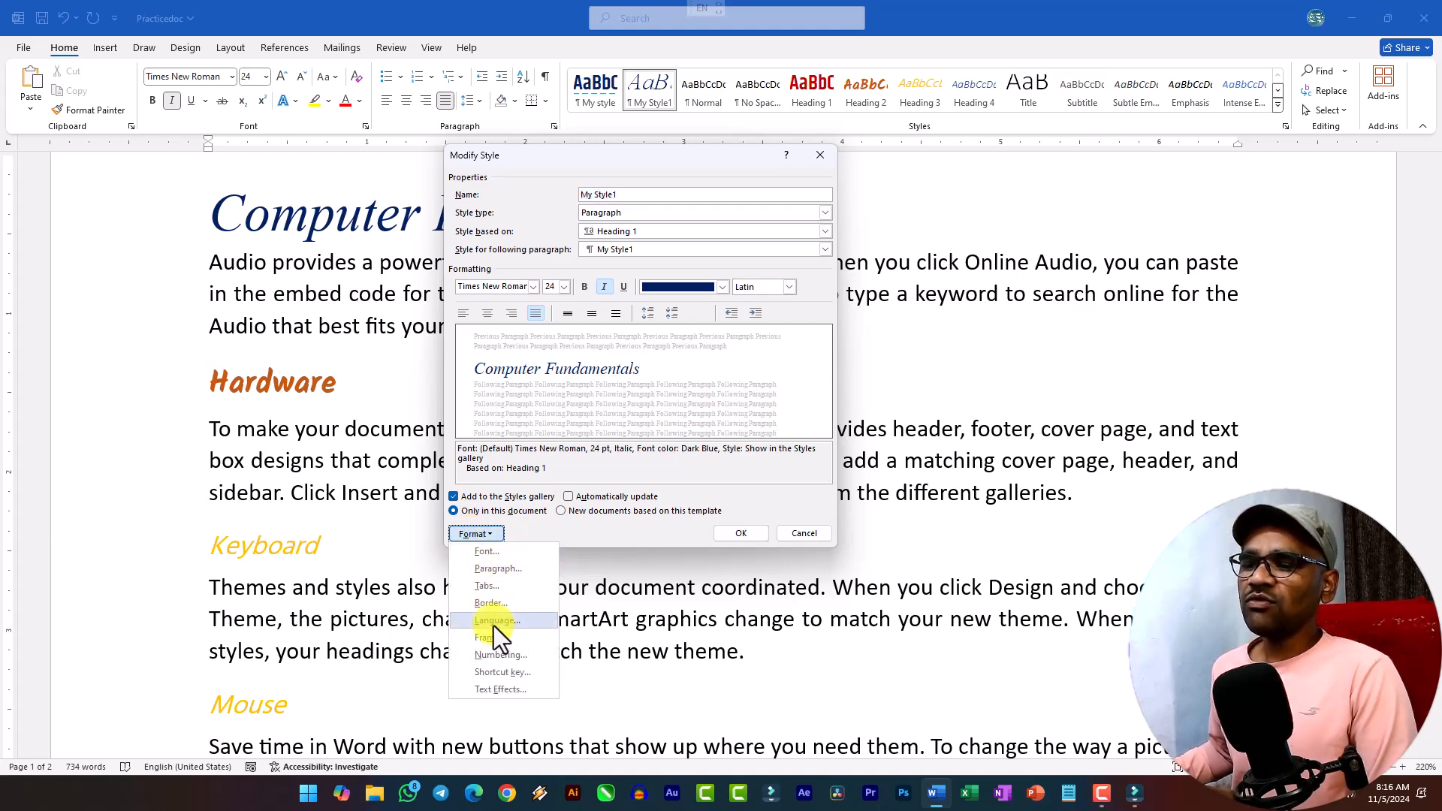
{"action": "left_click", "coordinate": [498, 673]}
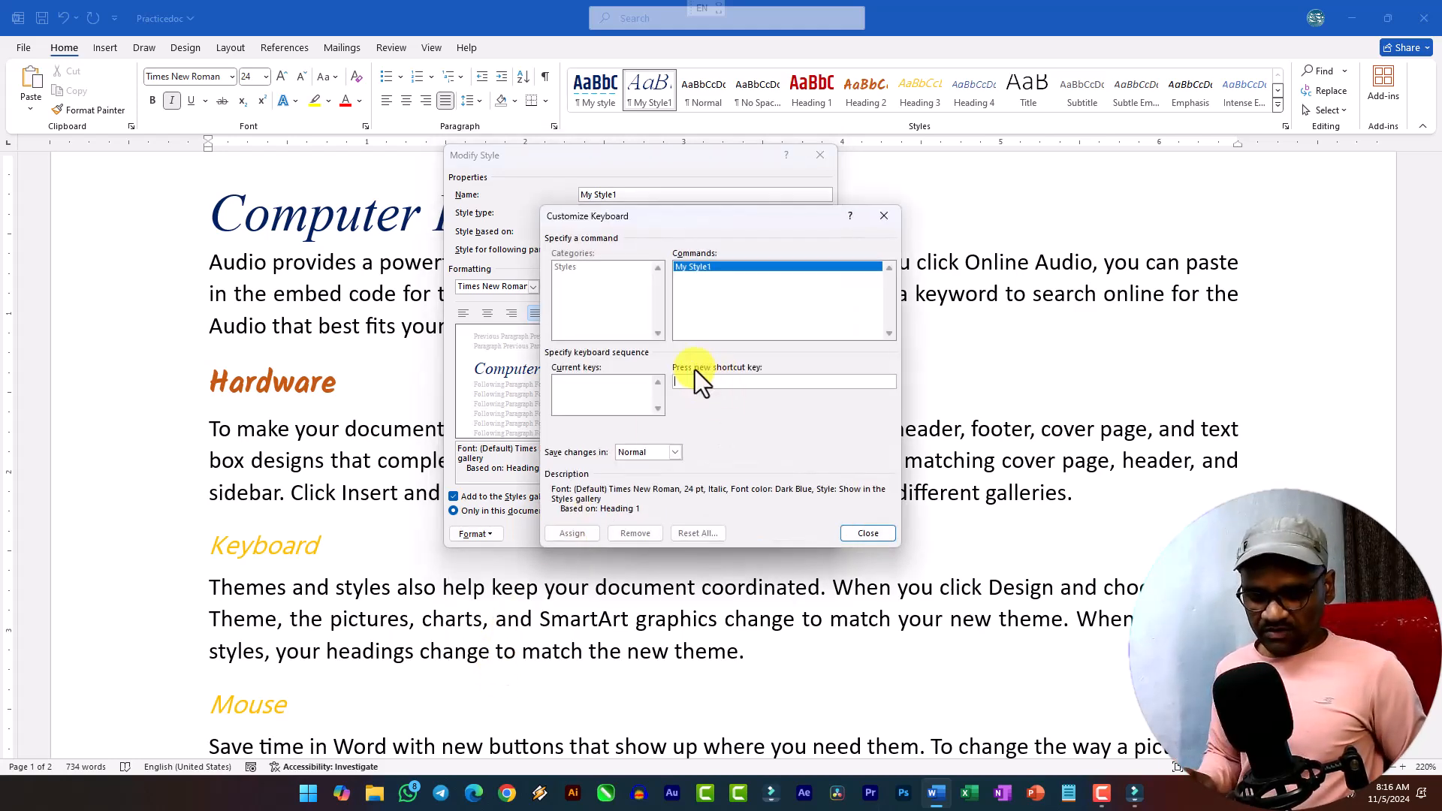
{"action": "key", "text": "ctrl+6"}
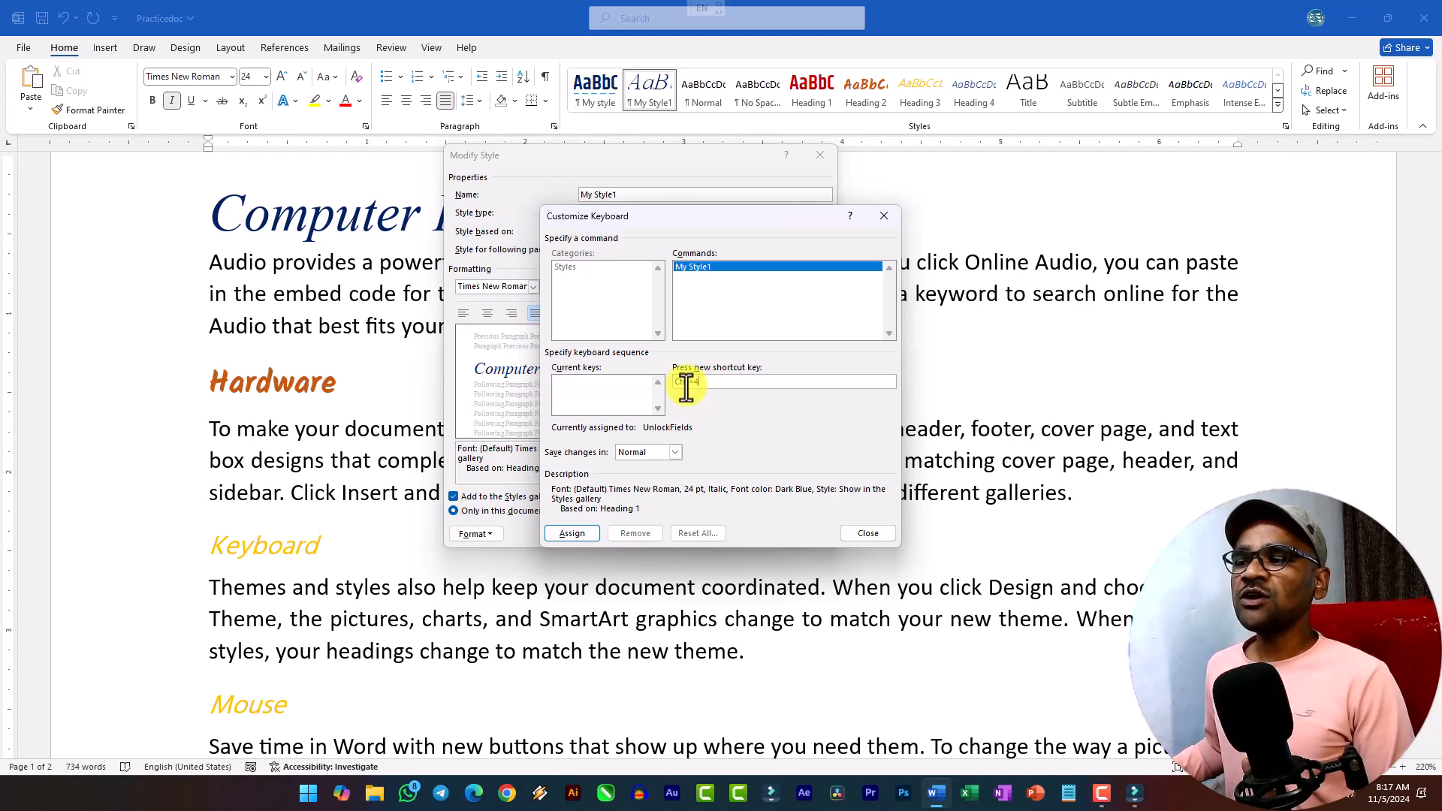
{"action": "left_click_drag", "start_coordinate": [709, 387], "coordinate": [631, 373]}
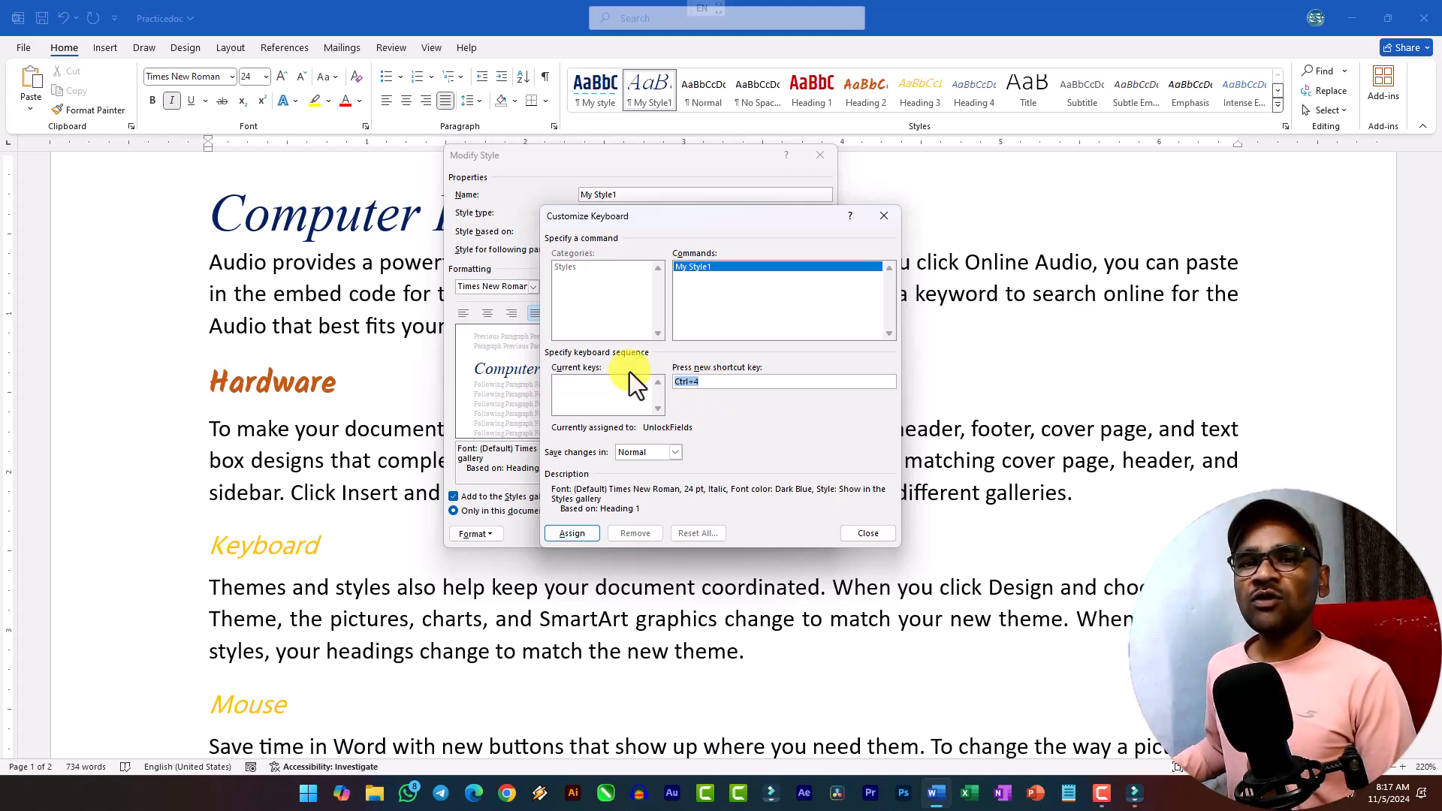
{"action": "left_click", "coordinate": [586, 538]}
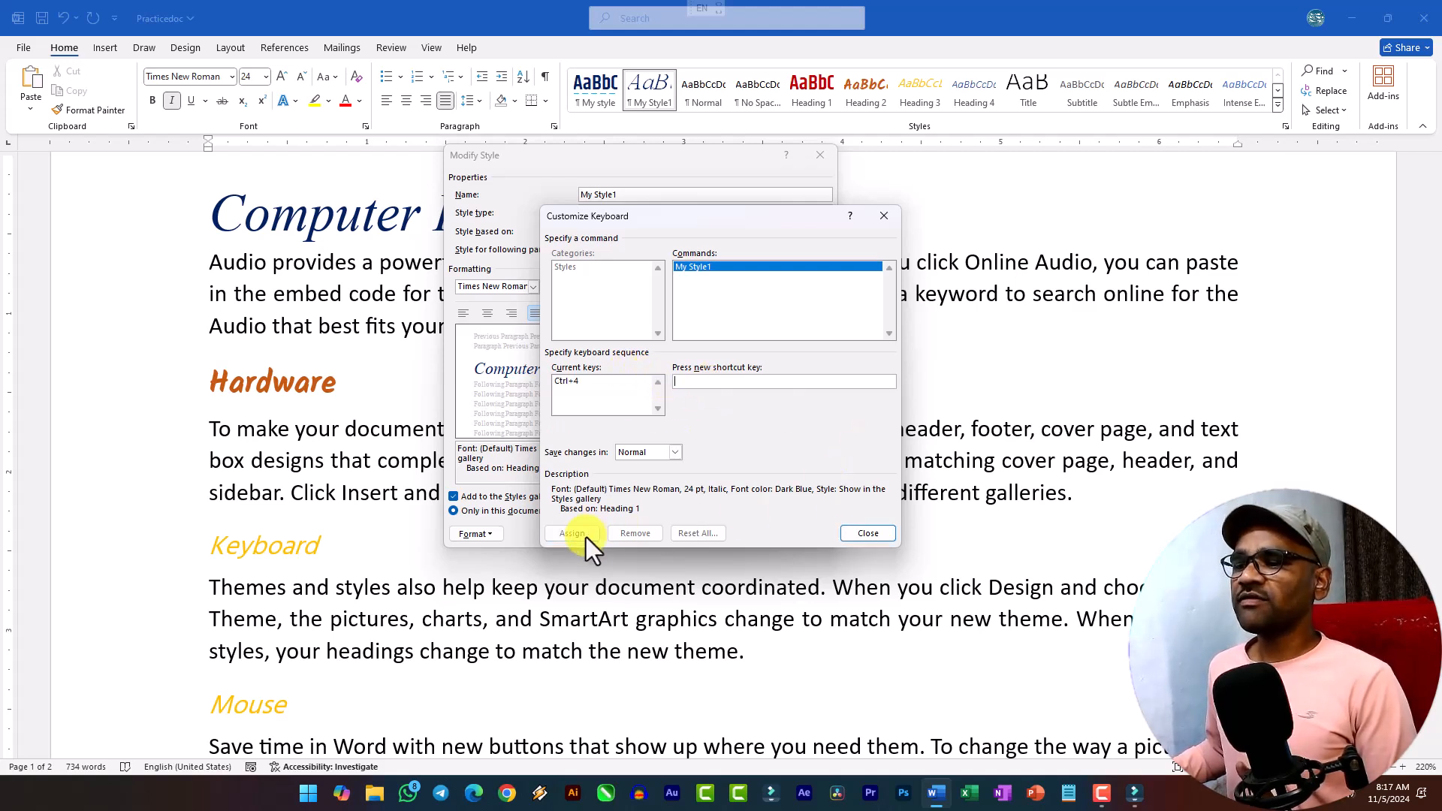
{"action": "left_click", "coordinate": [849, 535]}
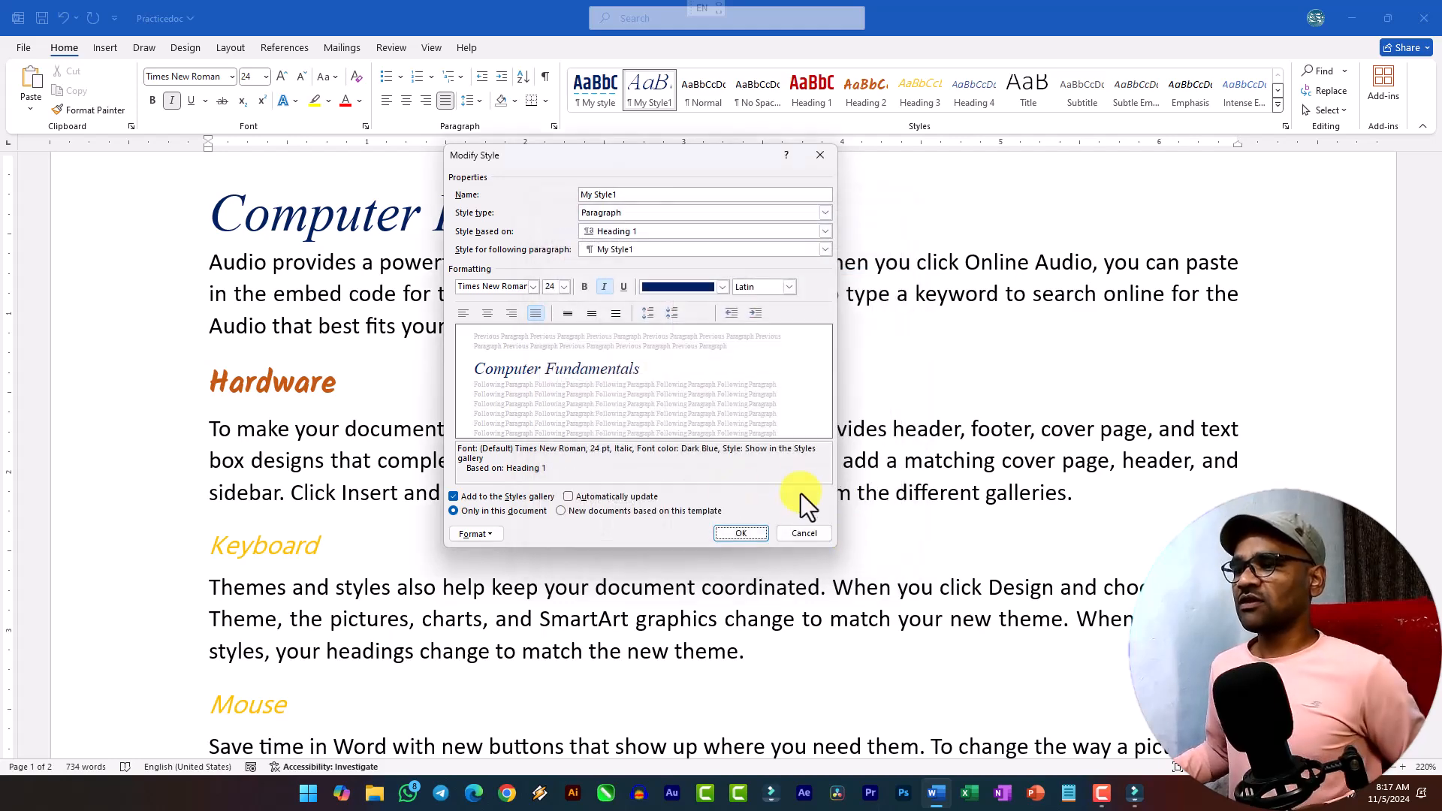
{"action": "left_click", "coordinate": [755, 536]}
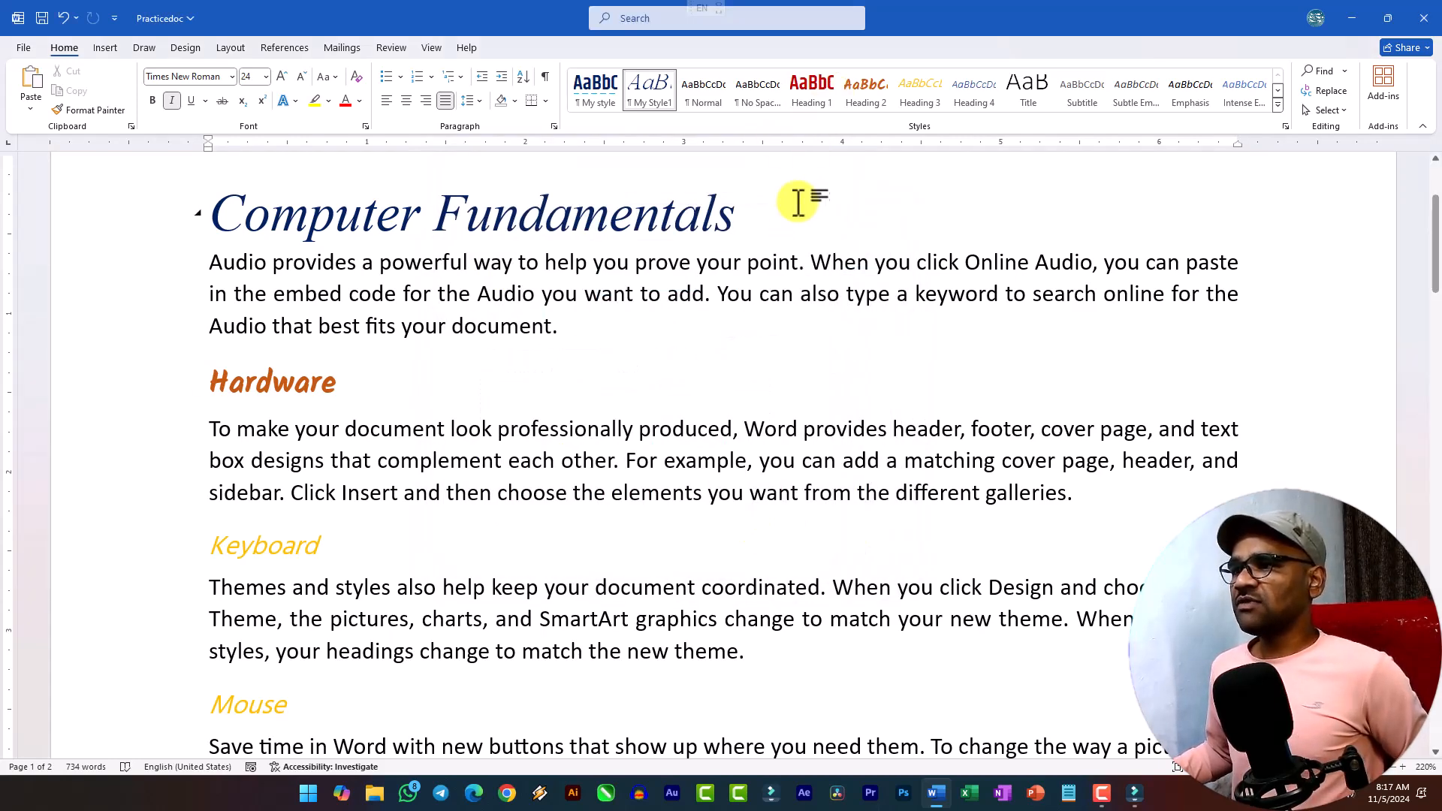
Step: Test the My Style1 shortcut on the Computer Fundamentals title by applying Heading 1 and switching back with Ctrl+4
{"action": "left_click", "coordinate": [808, 94]}
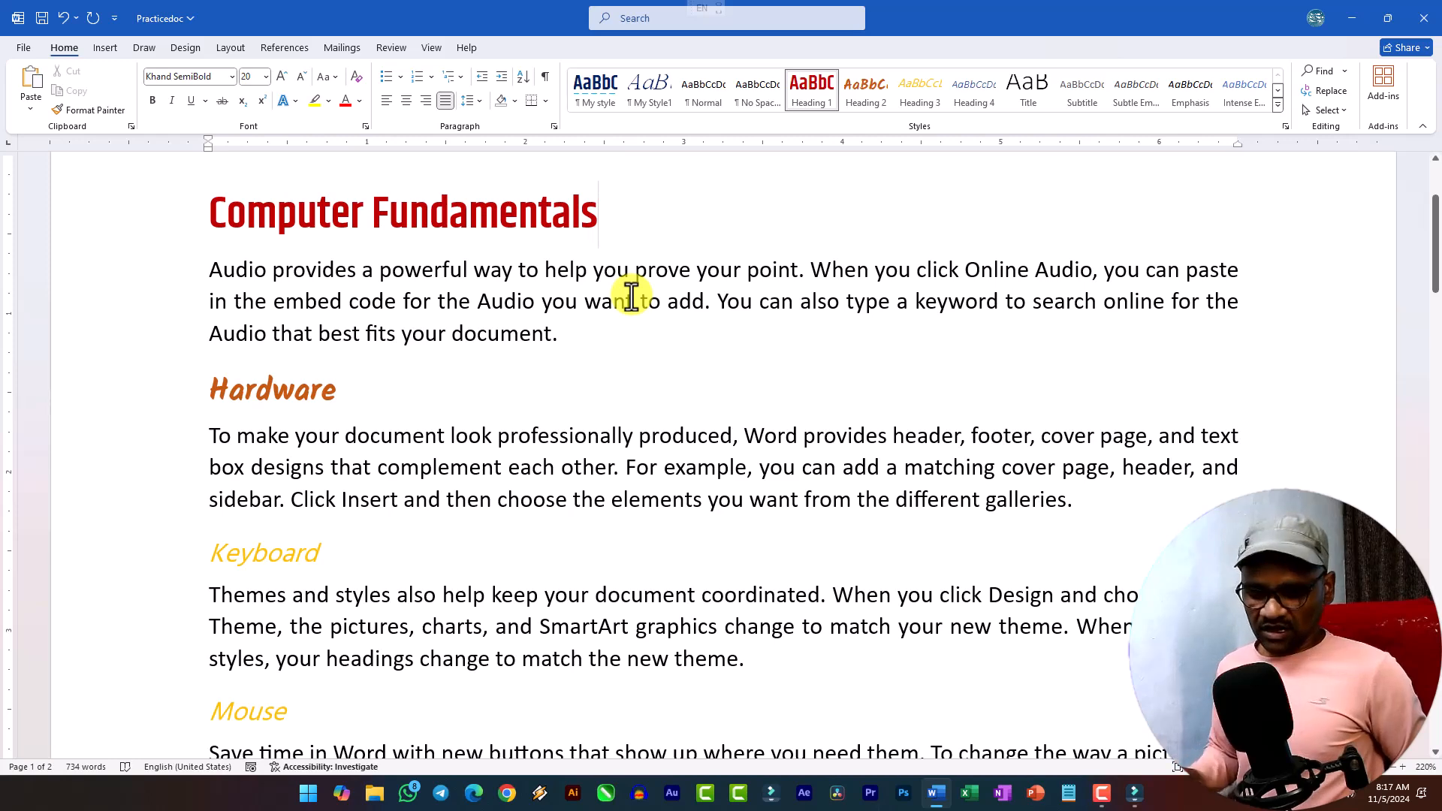
{"action": "key", "text": "ctrl+4"}
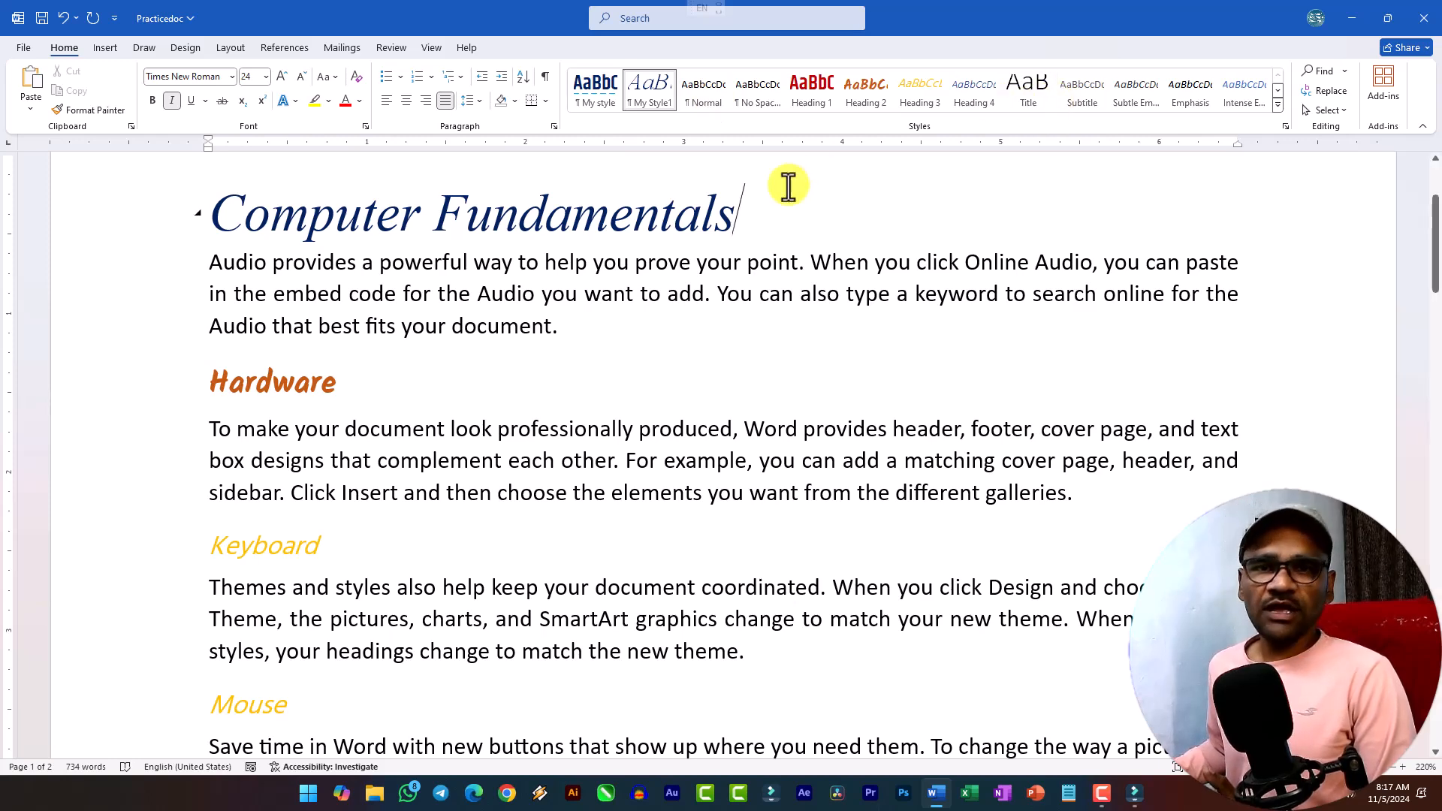
Step: Check the shortcut key assigned to My Style1 and leave the style's settings without making changes
{"action": "right_click", "coordinate": [651, 87]}
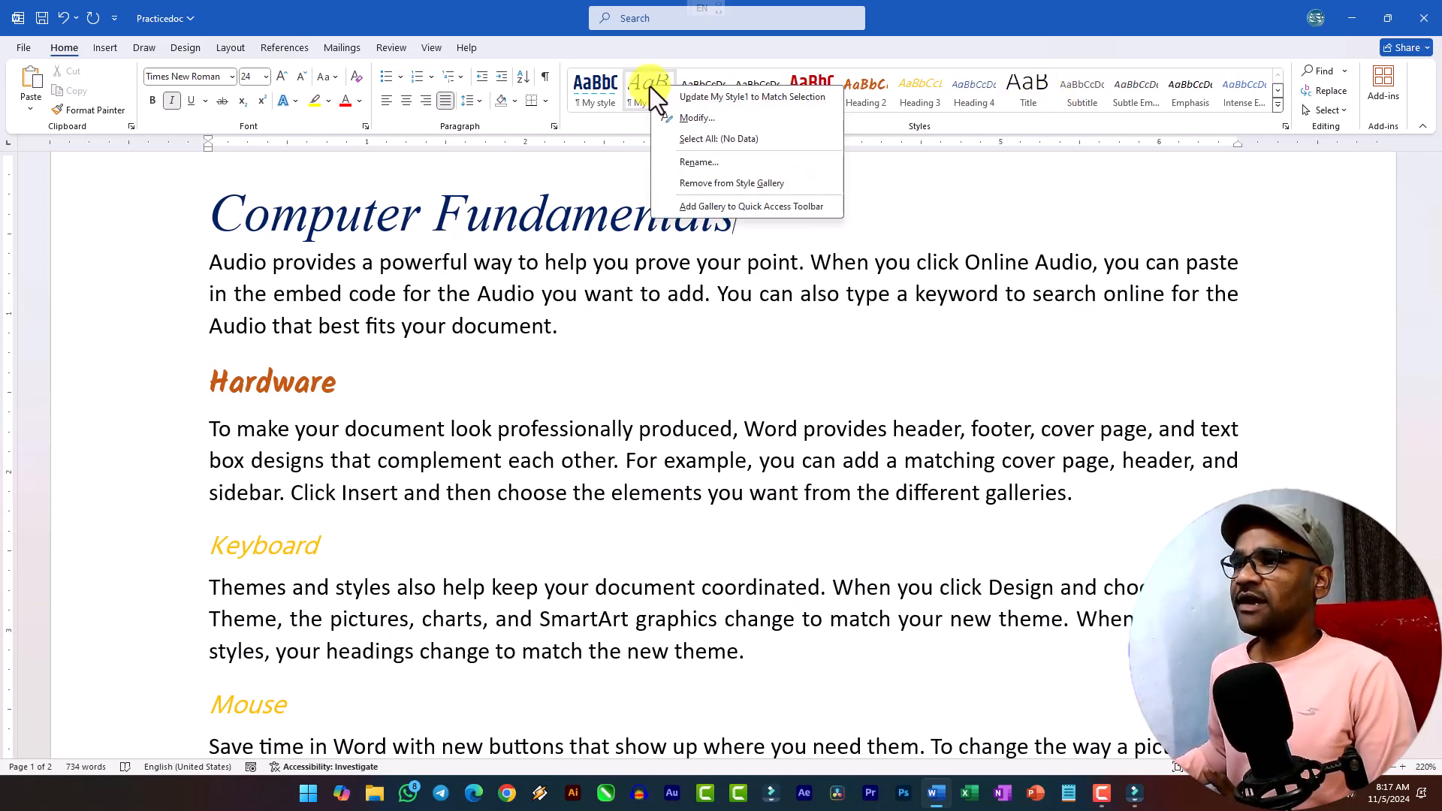
{"action": "left_click", "coordinate": [688, 118]}
{"action": "left_click", "coordinate": [476, 535]}
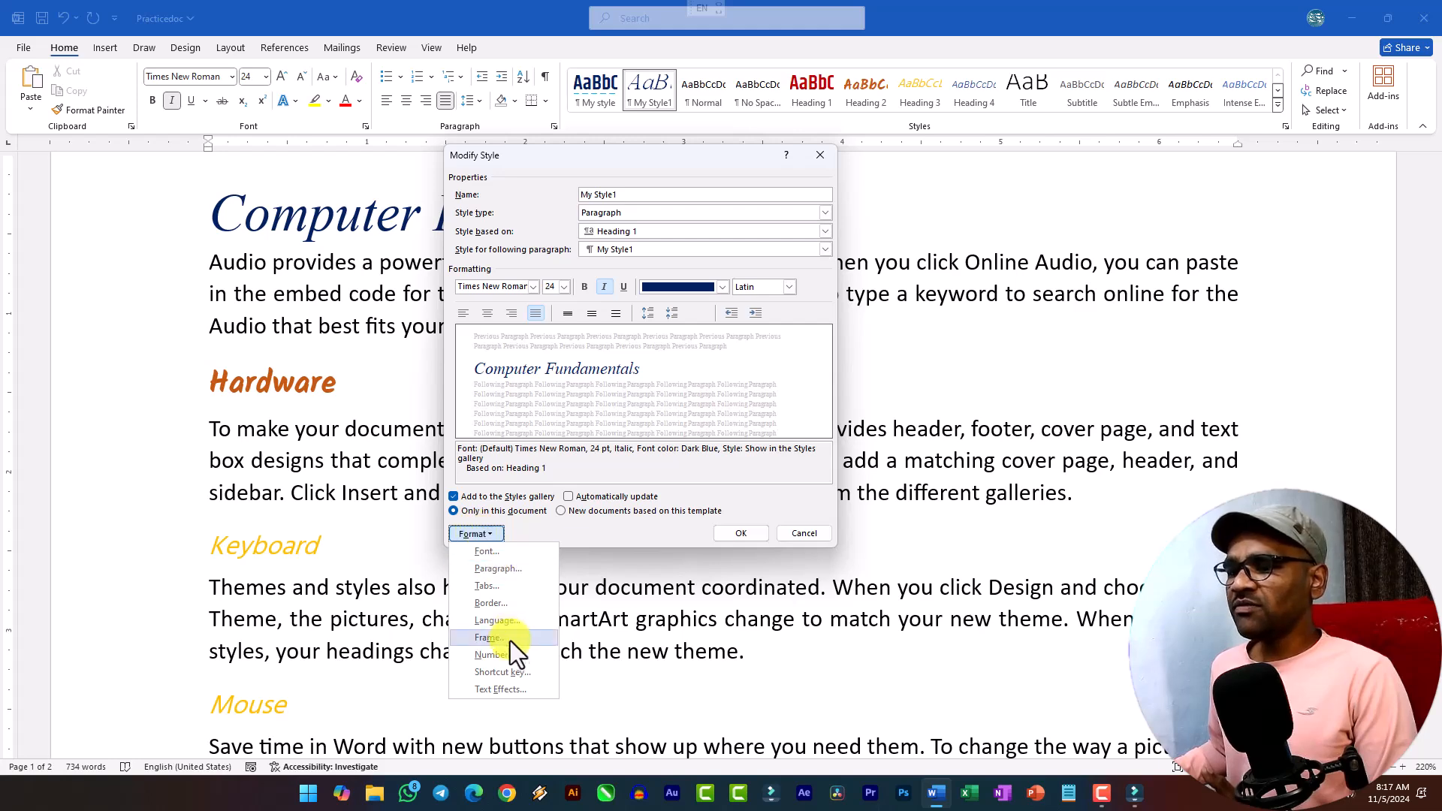
{"action": "left_click", "coordinate": [517, 669]}
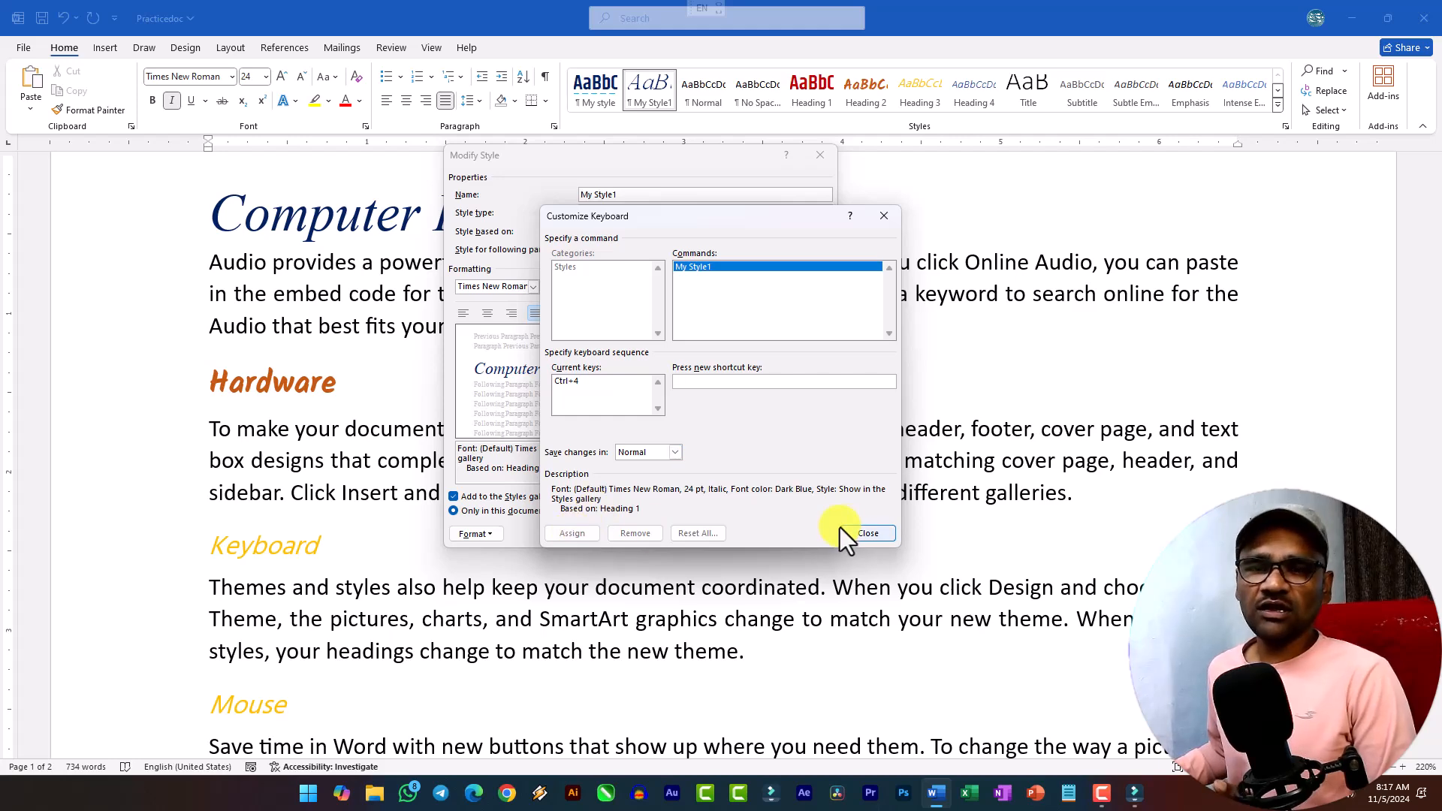
{"action": "left_click", "coordinate": [865, 539]}
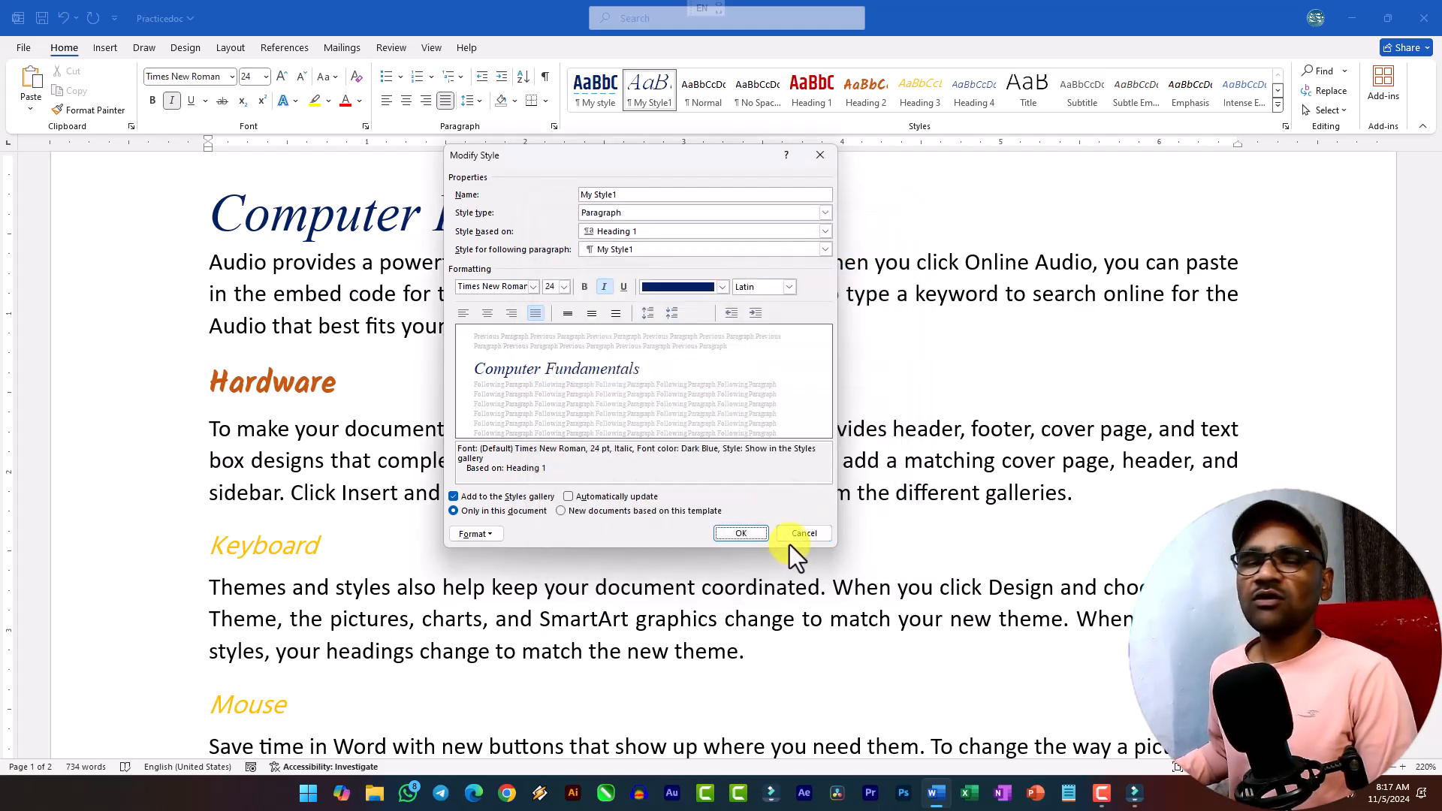
{"action": "left_click", "coordinate": [790, 539]}
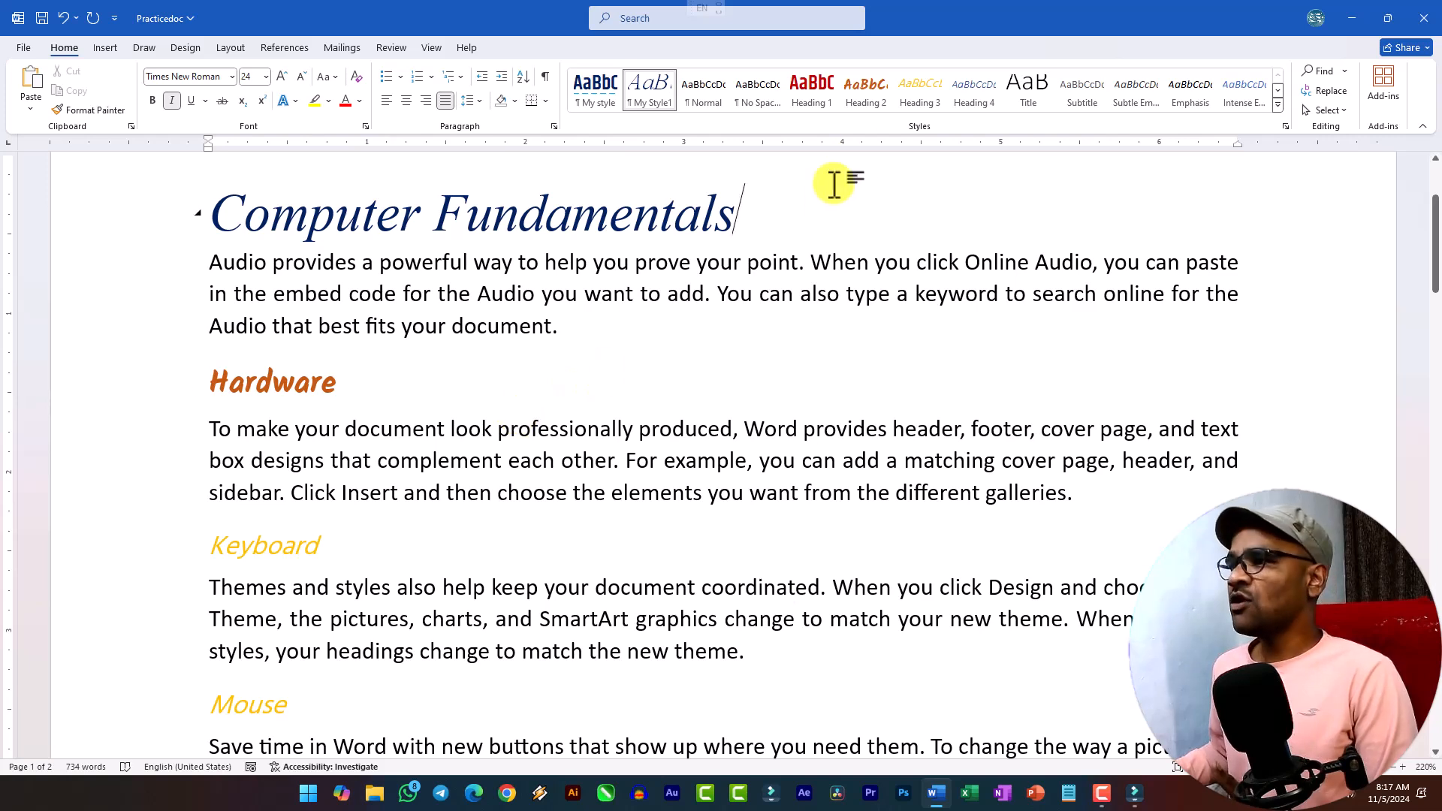
{"action": "left_click", "coordinate": [407, 384]}
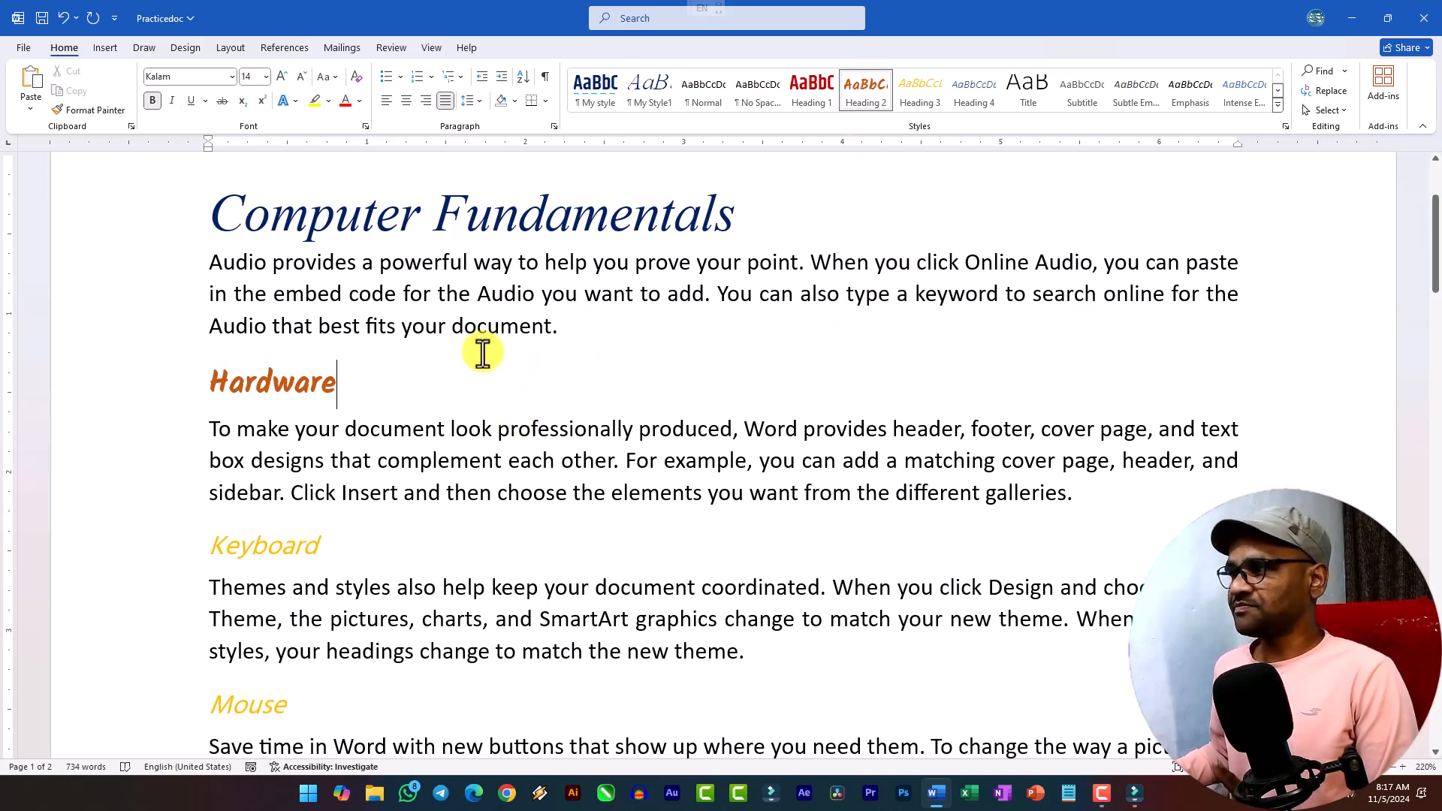
{"action": "scroll", "coordinate": [604, 372], "scroll_direction": "down", "scroll_amount": 10}
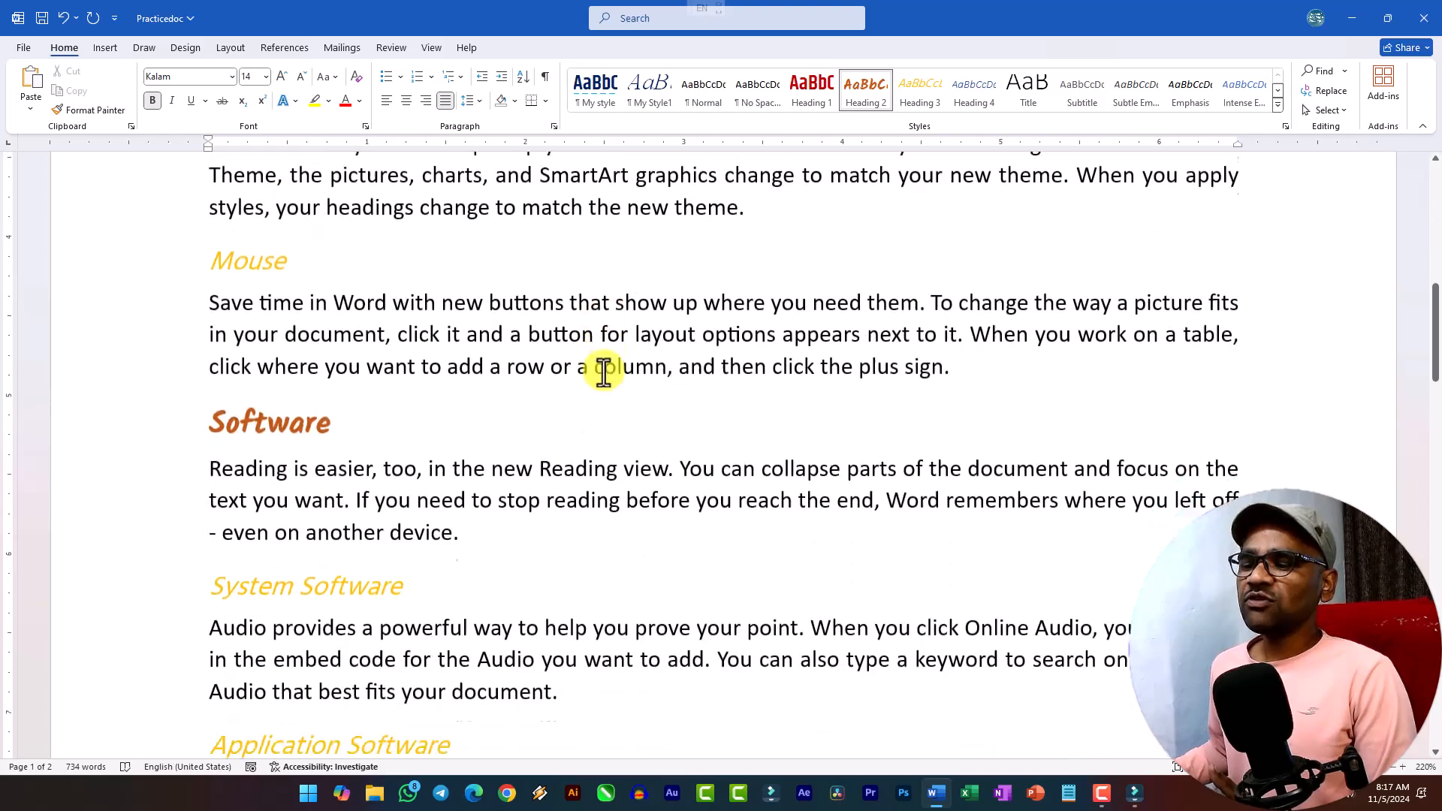
{"action": "scroll", "coordinate": [615, 392], "scroll_direction": "up", "scroll_amount": 10}
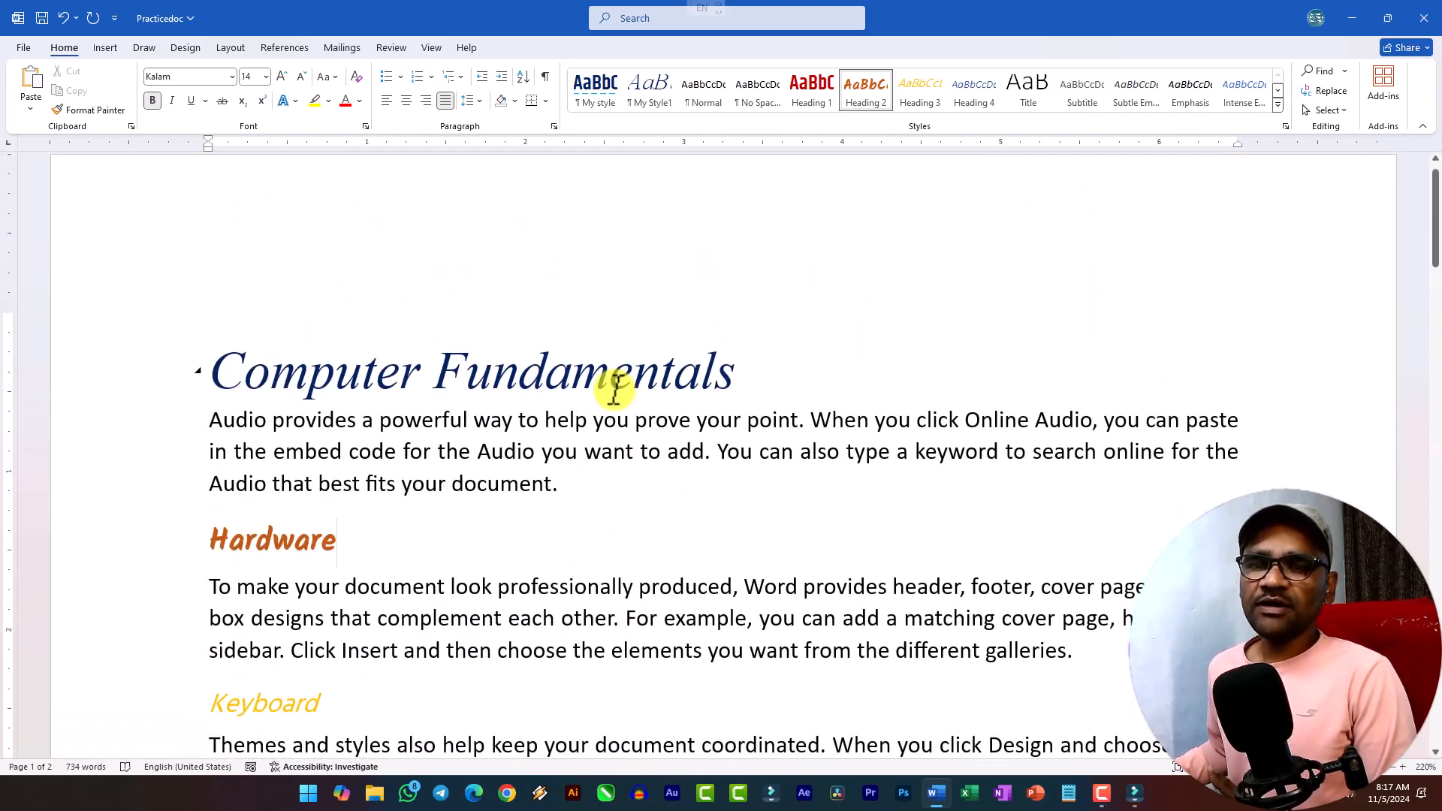
{"action": "scroll", "coordinate": [638, 380], "scroll_direction": "down", "scroll_amount": 8}
{"action": "scroll", "coordinate": [631, 364], "scroll_direction": "up", "scroll_amount": 3}
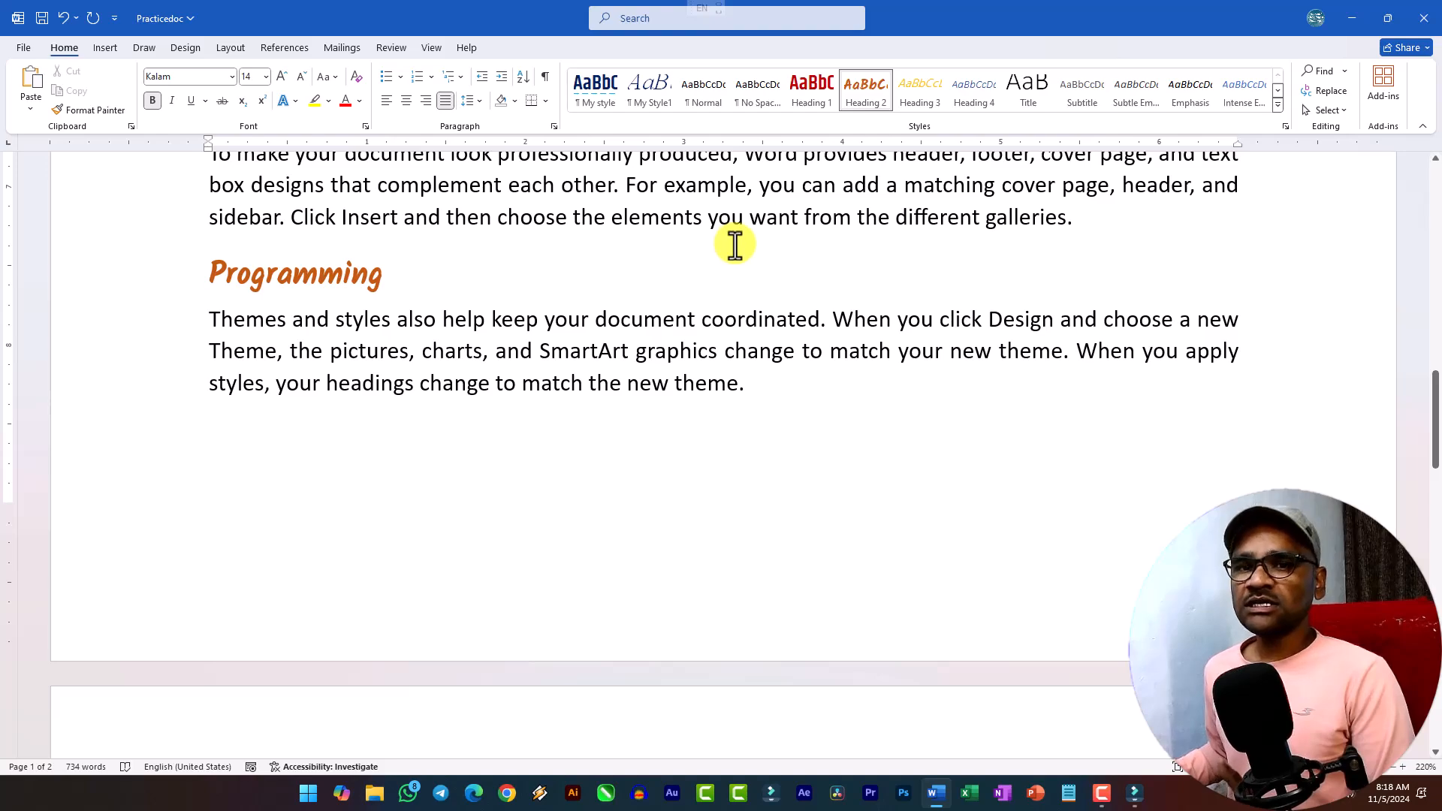
{"action": "scroll", "coordinate": [638, 274], "scroll_direction": "up", "scroll_amount": 5}
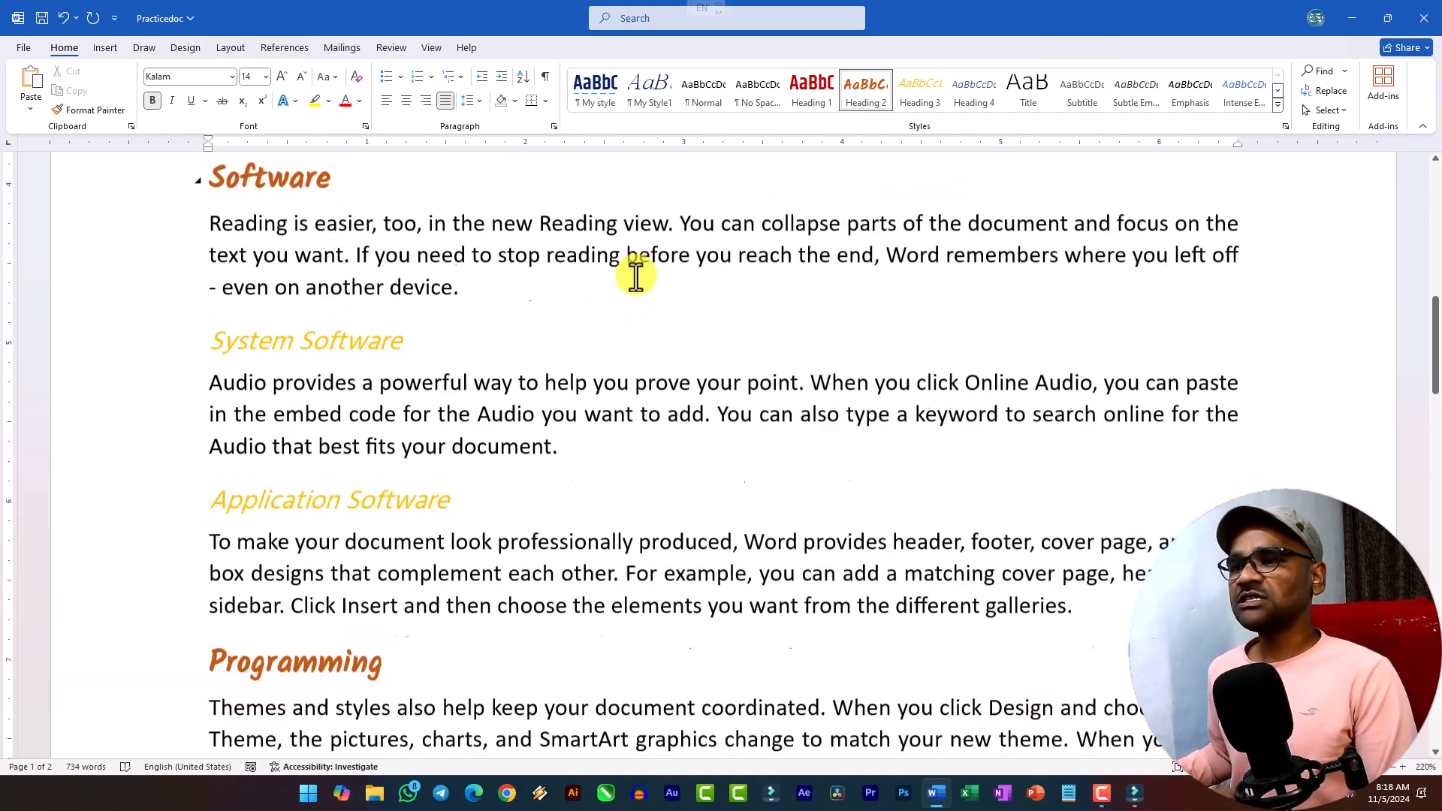
{"action": "scroll", "coordinate": [637, 276], "scroll_direction": "up", "scroll_amount": 8}
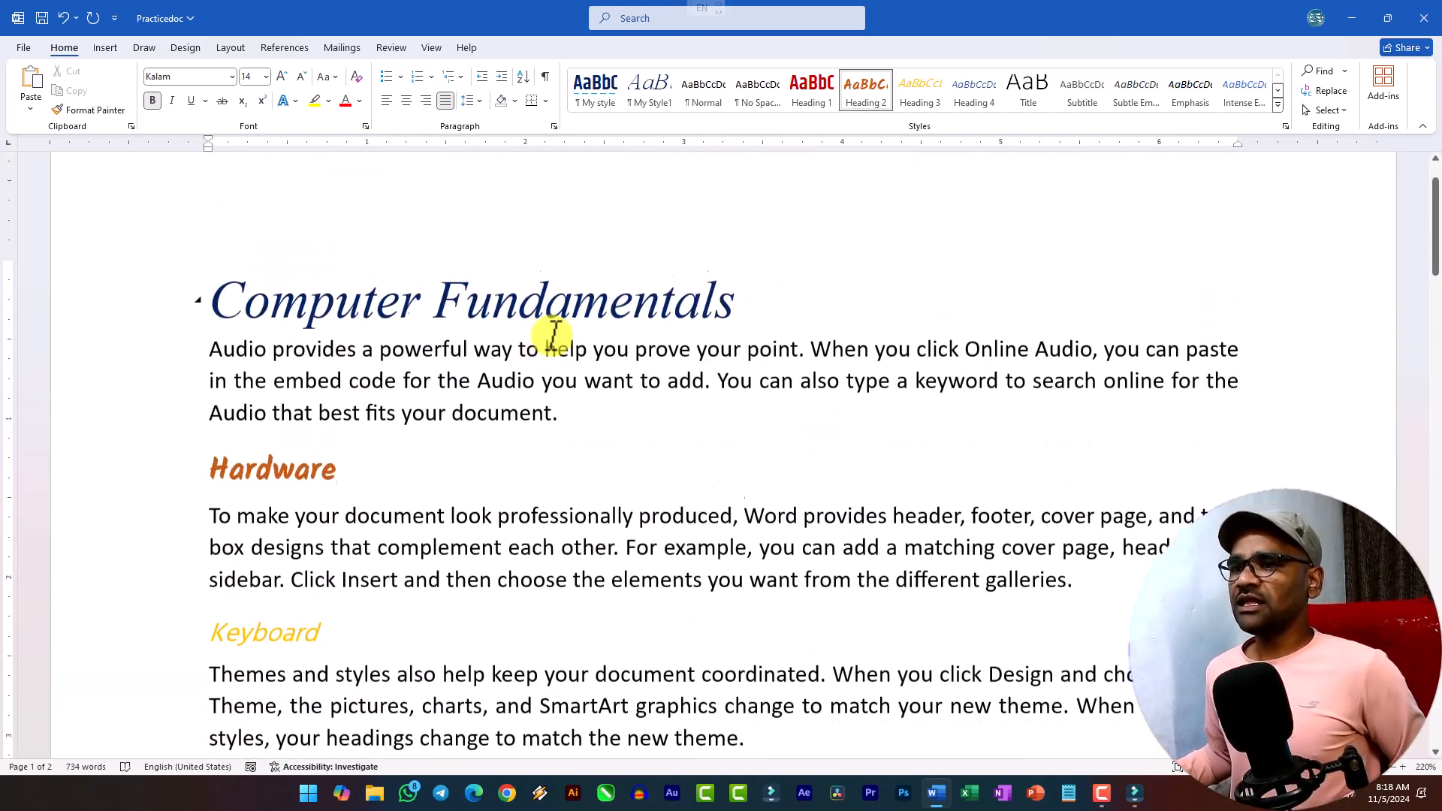
Step: Add the word Chhindwara at the end of the paragraph under the Computer Fundamentals title
{"action": "left_click", "coordinate": [569, 439]}
{"action": "type", "text": "C"}
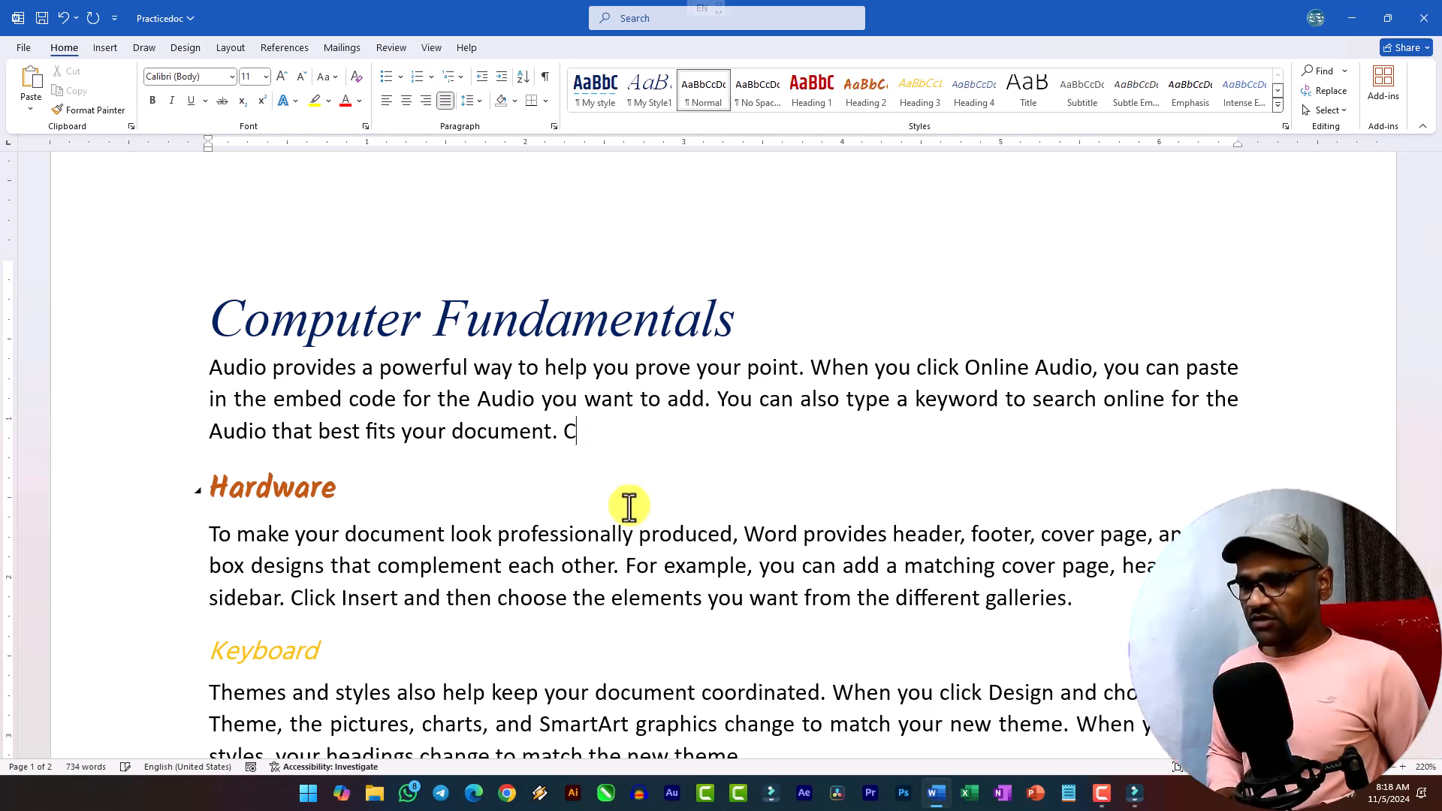
{"action": "type", "text": "hhindwara"}
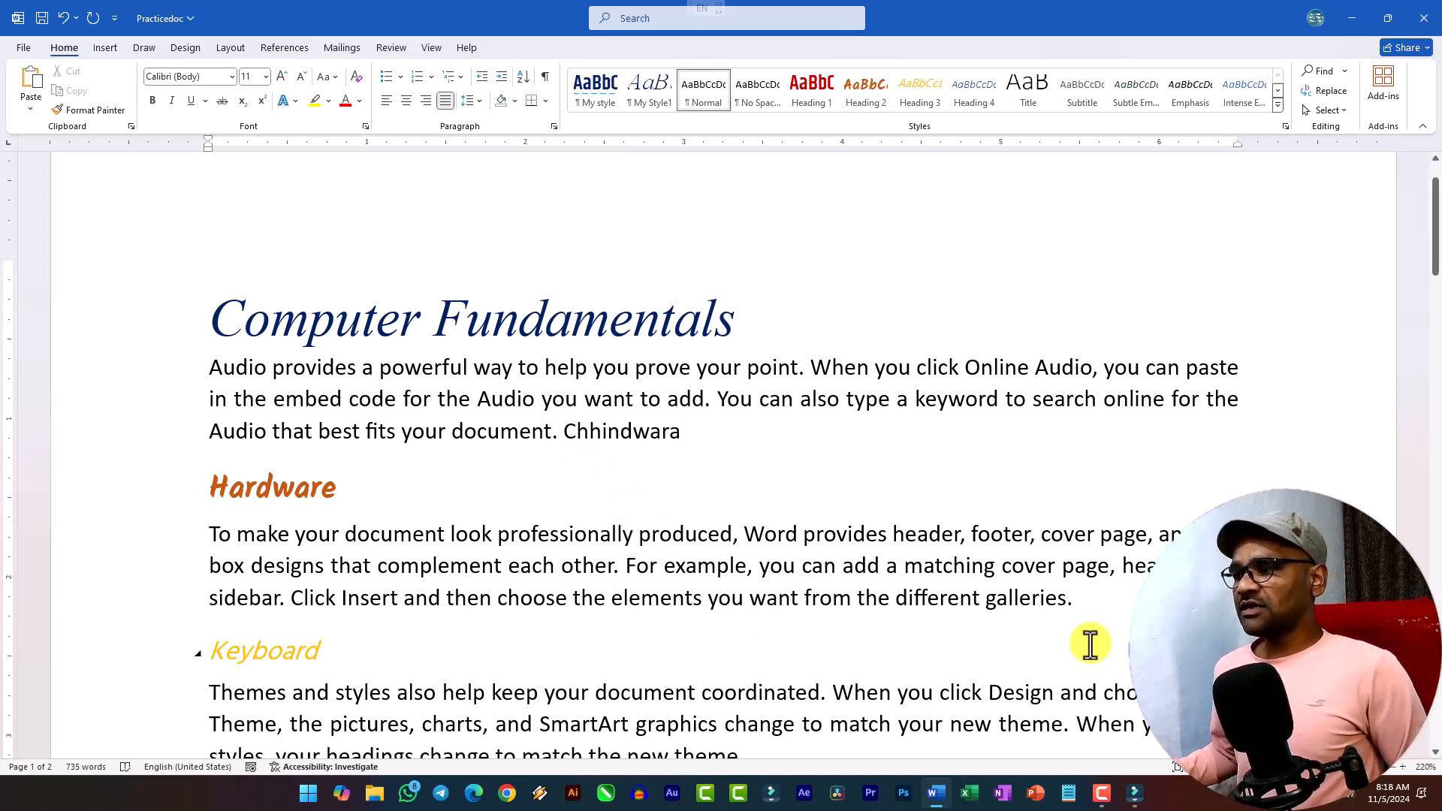
Step: Insert CHHINDWARA in capitals before the word "elements" in the Hardware paragraph
{"action": "left_click", "coordinate": [1106, 607]}
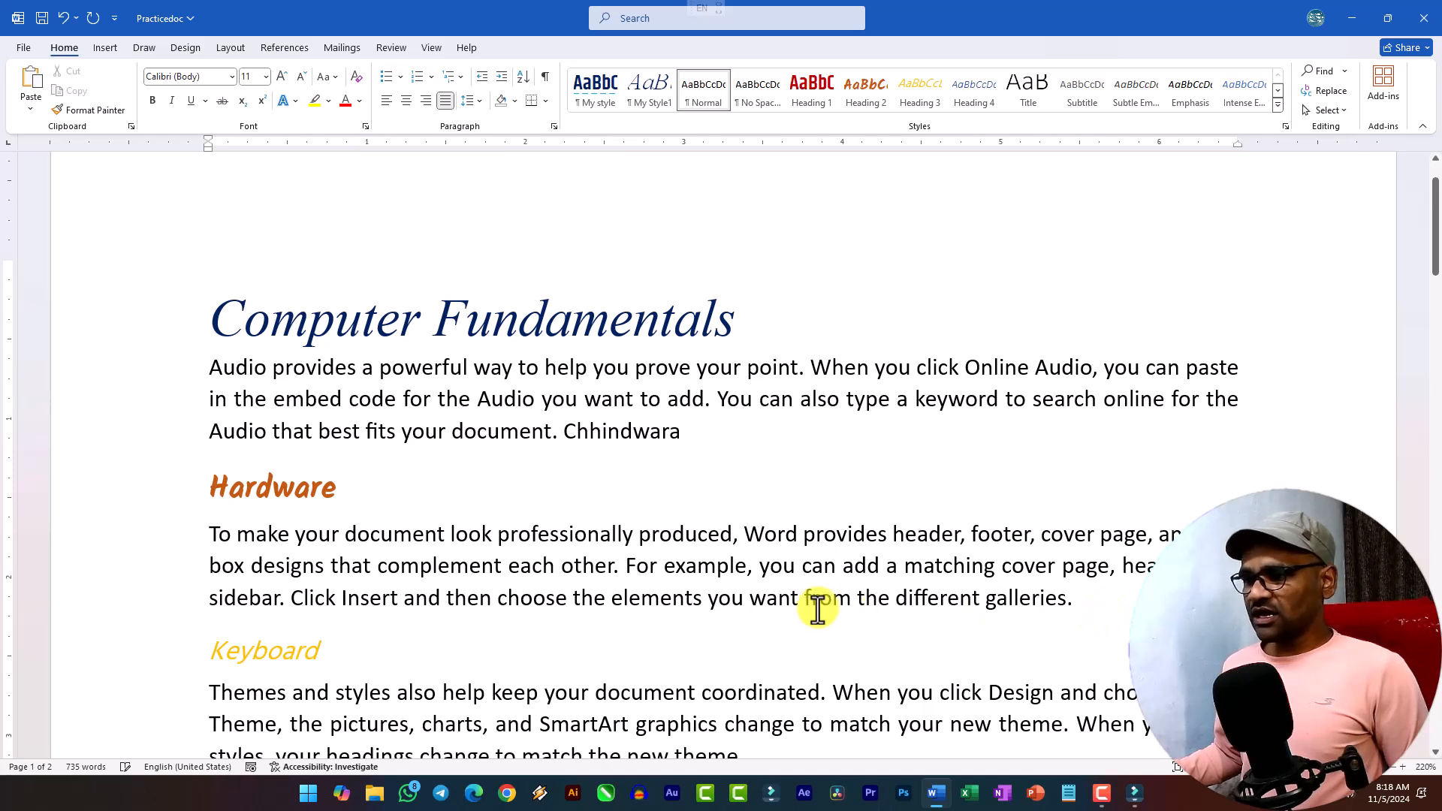
{"action": "left_click", "coordinate": [618, 607]}
{"action": "type", "text": "CHHI"}
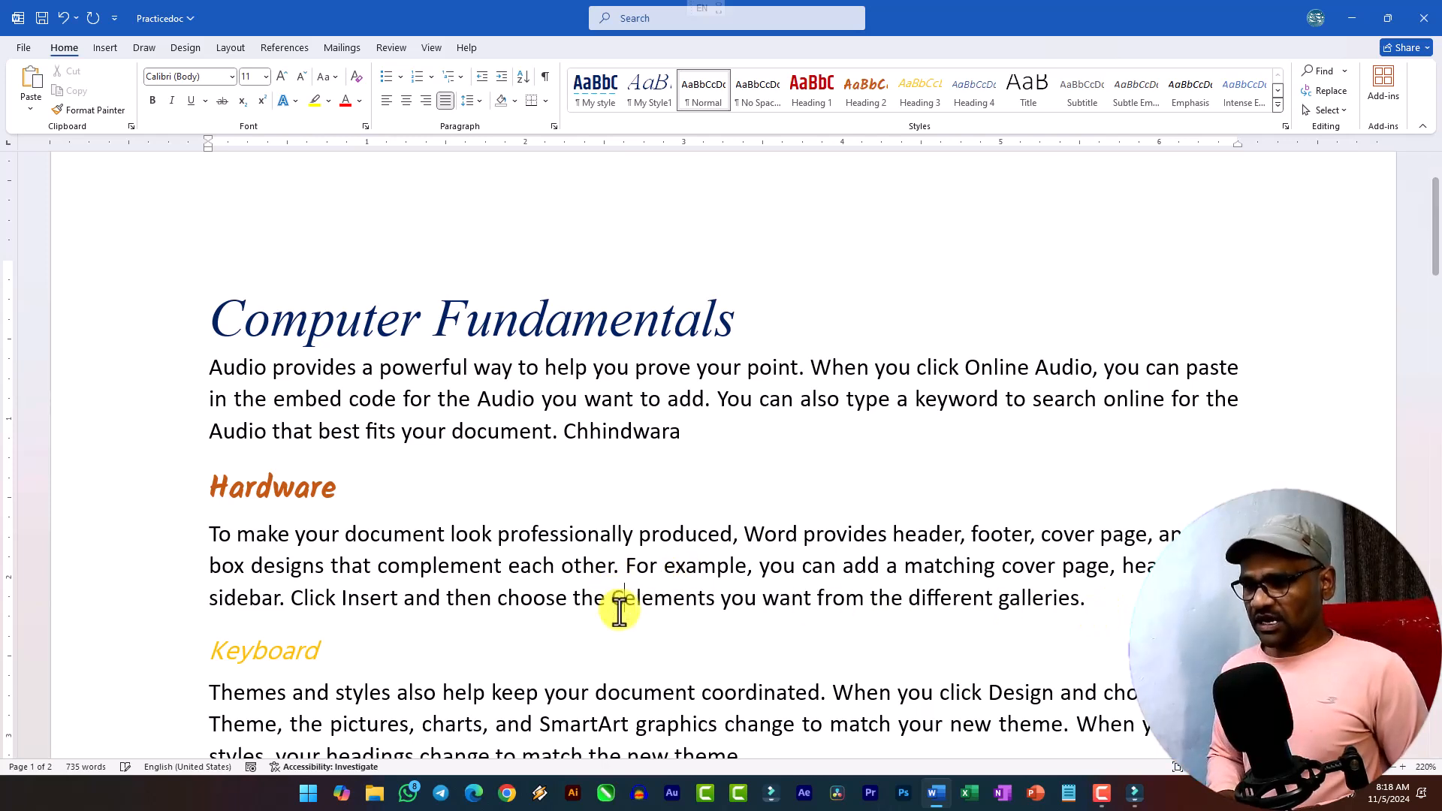
{"action": "type", "text": "NDWARA"}
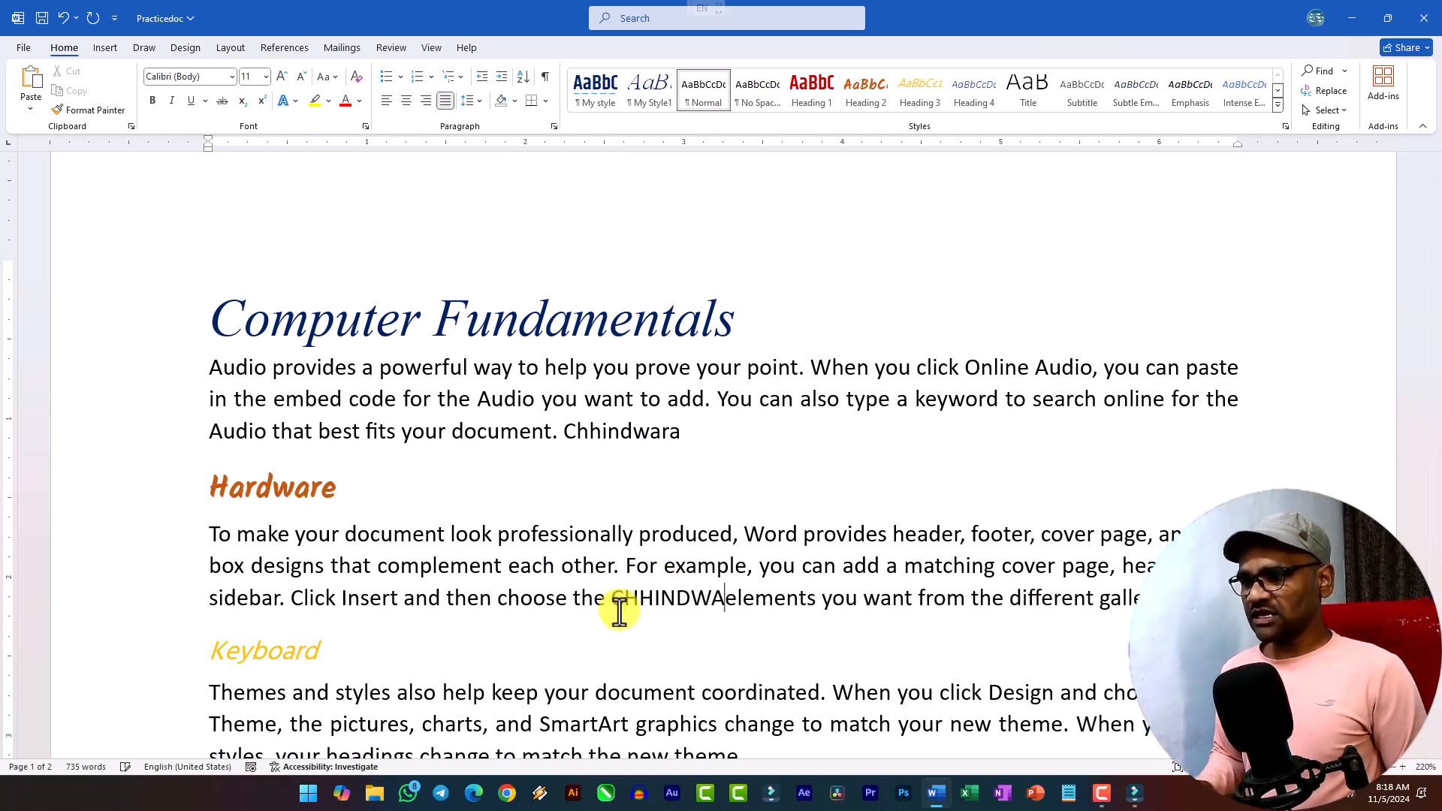
Step: Insert chhindwara in lowercase between "graphics" and "change" in the Keyboard paragraph
{"action": "scroll", "coordinate": [633, 602], "scroll_direction": "down", "scroll_amount": 1}
{"action": "scroll", "coordinate": [633, 602], "scroll_direction": "down", "scroll_amount": 3}
{"action": "left_click", "coordinate": [721, 488]}
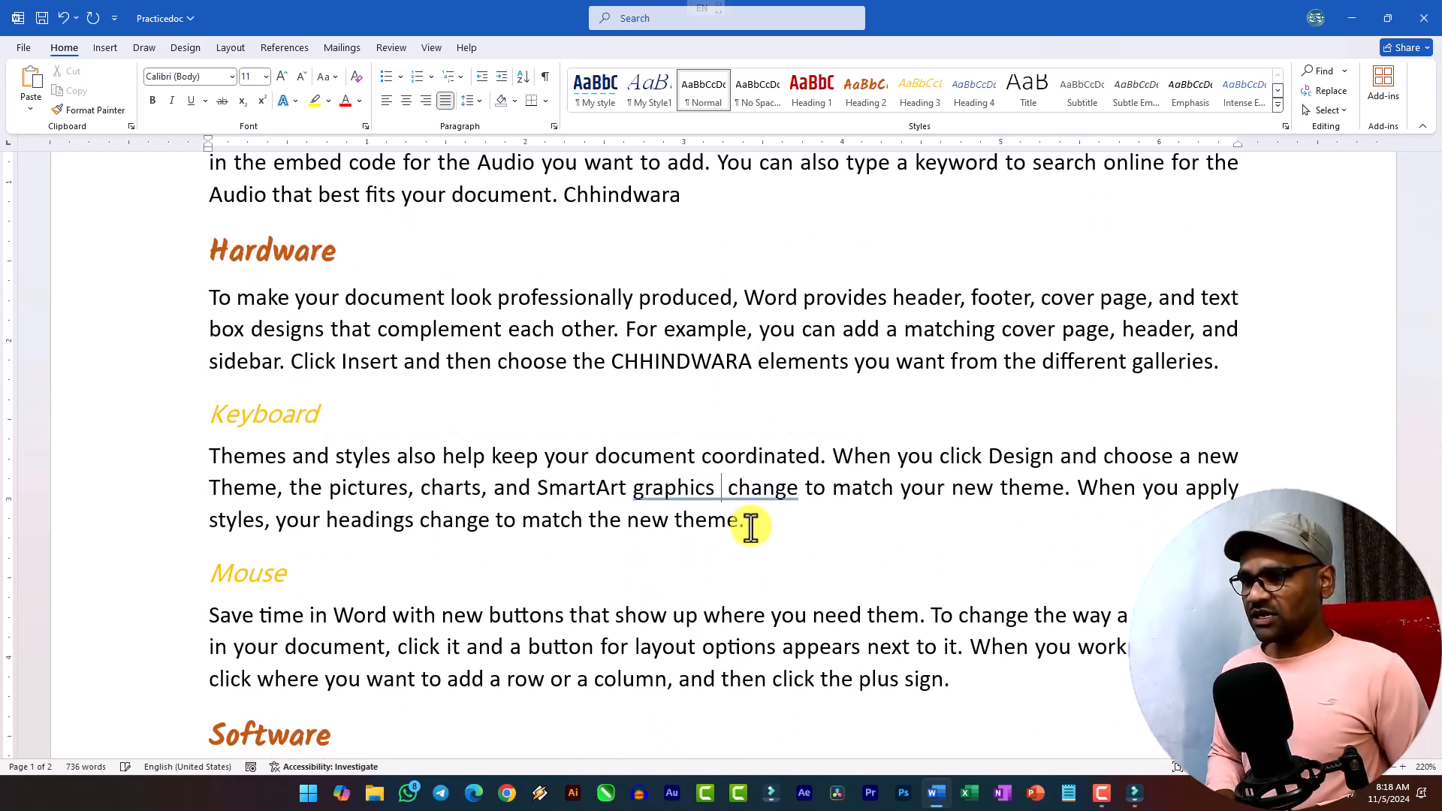
{"action": "type", "text": "c"}
{"action": "type", "text": "HH"}
{"action": "key", "text": "BackSpace"}
{"action": "type", "text": "hhindwara"}
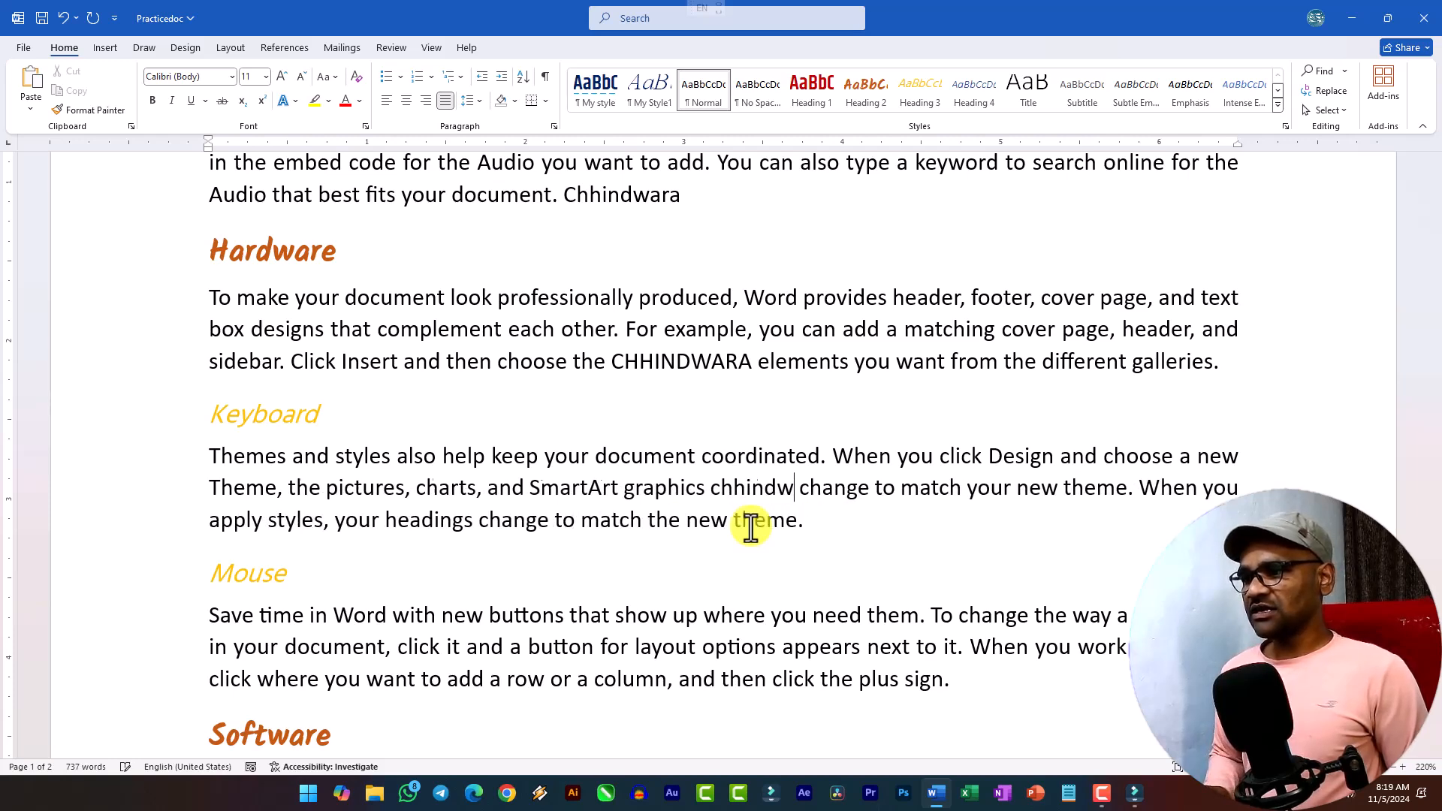
Step: Insert Chhindwaraedu between "options" and "appears" in the Mouse paragraph
{"action": "scroll", "coordinate": [805, 535], "scroll_direction": "down", "scroll_amount": 2}
{"action": "scroll", "coordinate": [804, 535], "scroll_direction": "down", "scroll_amount": 1}
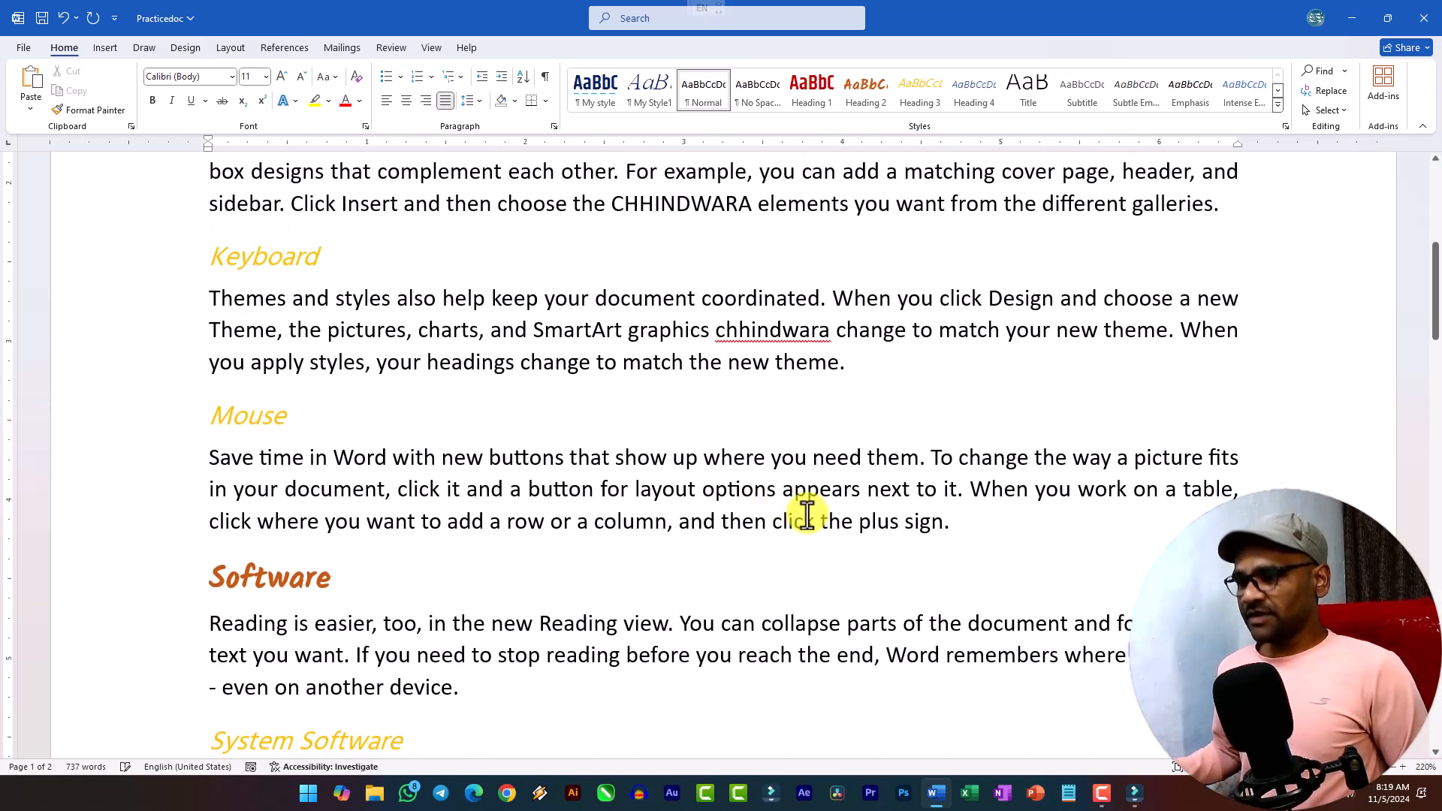
{"action": "type", "text": "Chhindwae"}
{"action": "key", "text": "BackSpace"}
{"action": "type", "text": "raedu"}
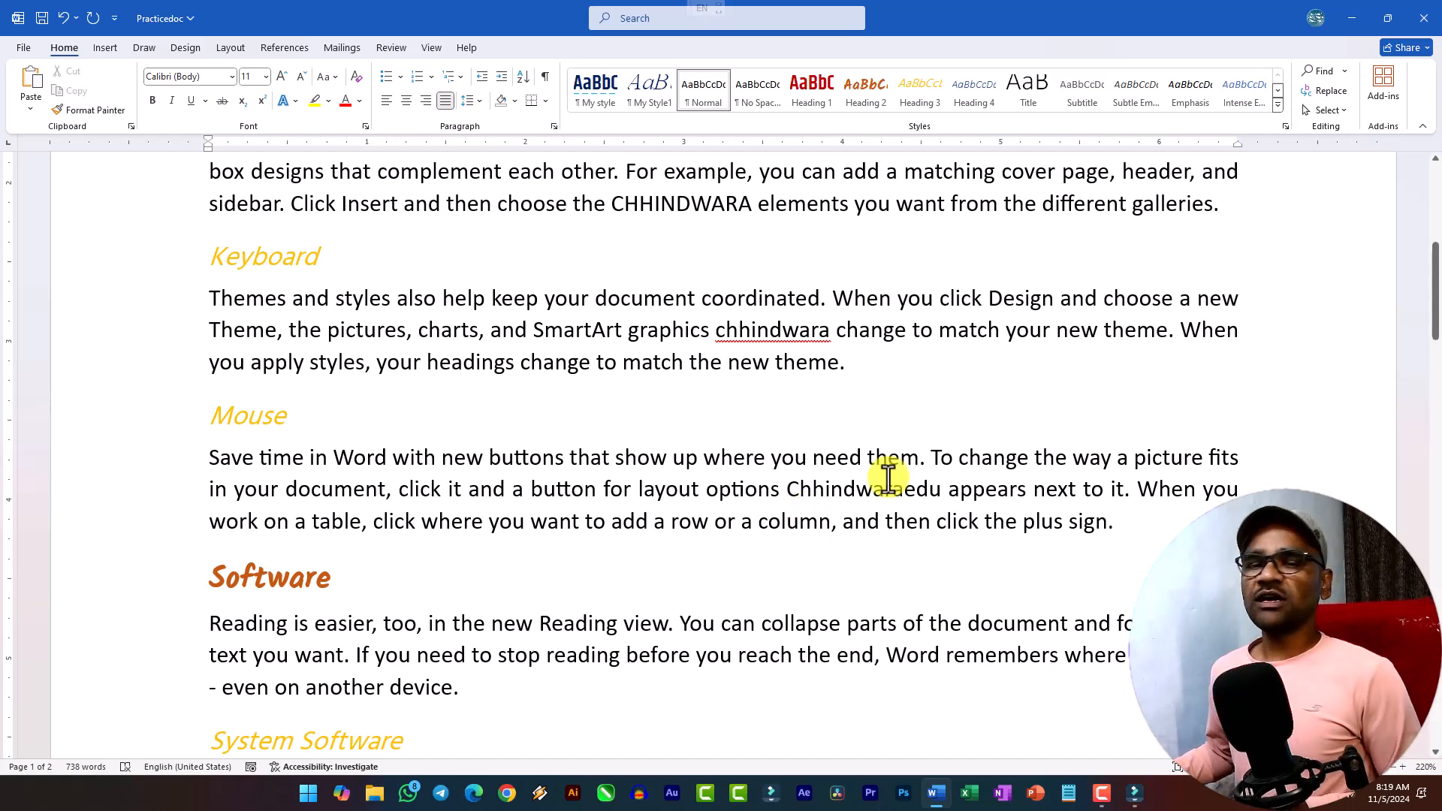
{"action": "scroll", "coordinate": [976, 422], "scroll_direction": "down", "scroll_amount": 1}
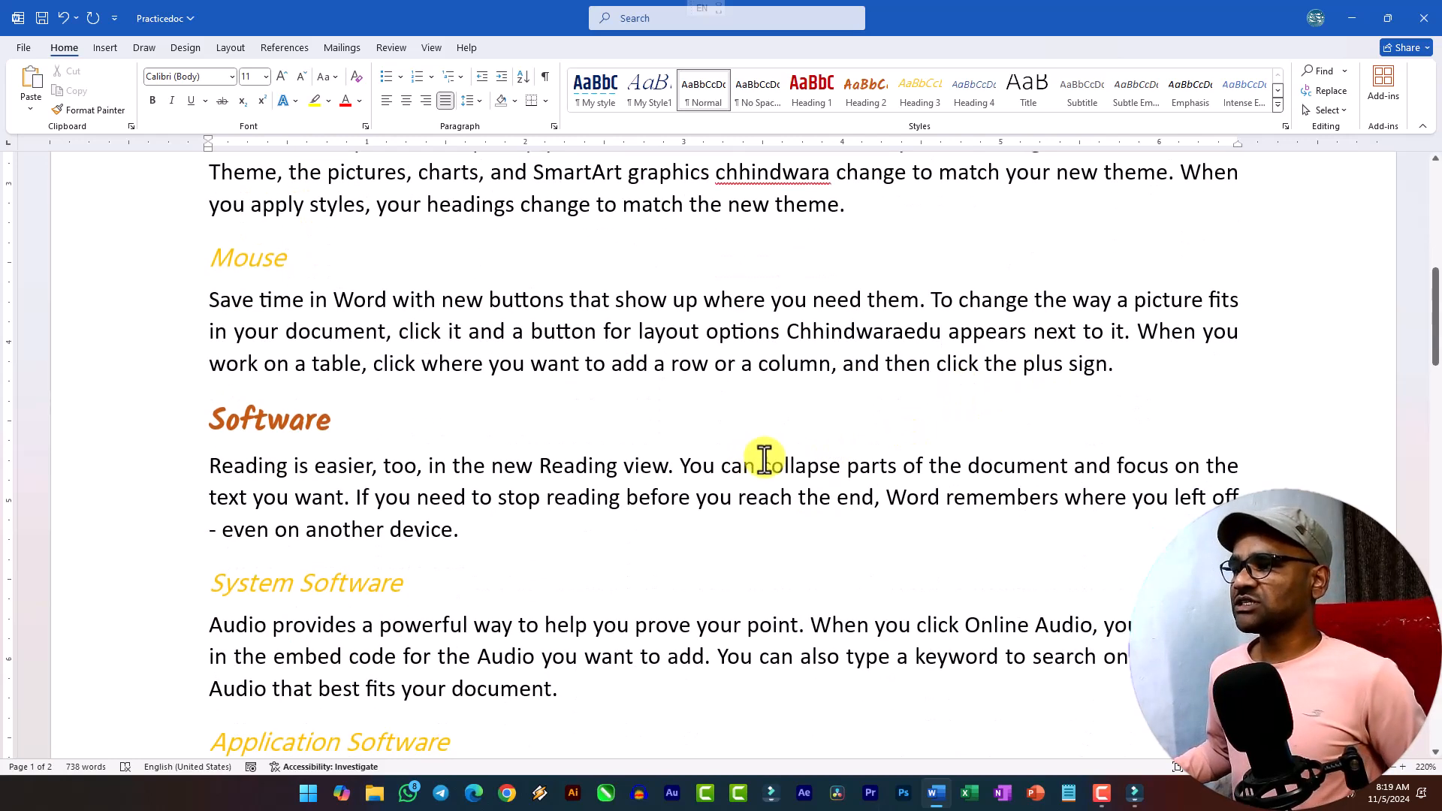
{"action": "scroll", "coordinate": [760, 460], "scroll_direction": "up", "scroll_amount": 6}
{"action": "scroll", "coordinate": [760, 460], "scroll_direction": "down", "scroll_amount": 1}
{"action": "scroll", "coordinate": [762, 461], "scroll_direction": "down", "scroll_amount": 1}
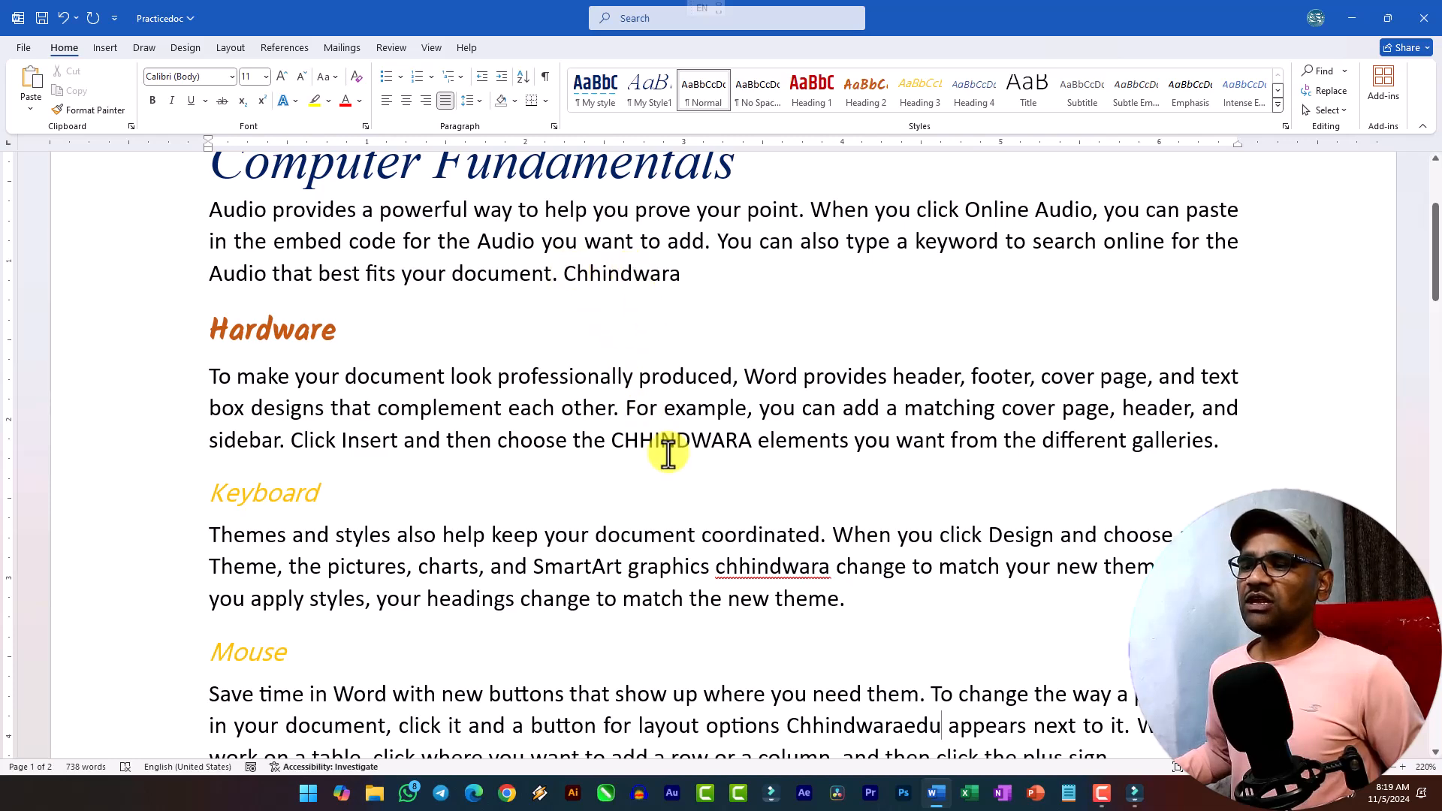
{"action": "scroll", "coordinate": [744, 504], "scroll_direction": "down", "scroll_amount": 1}
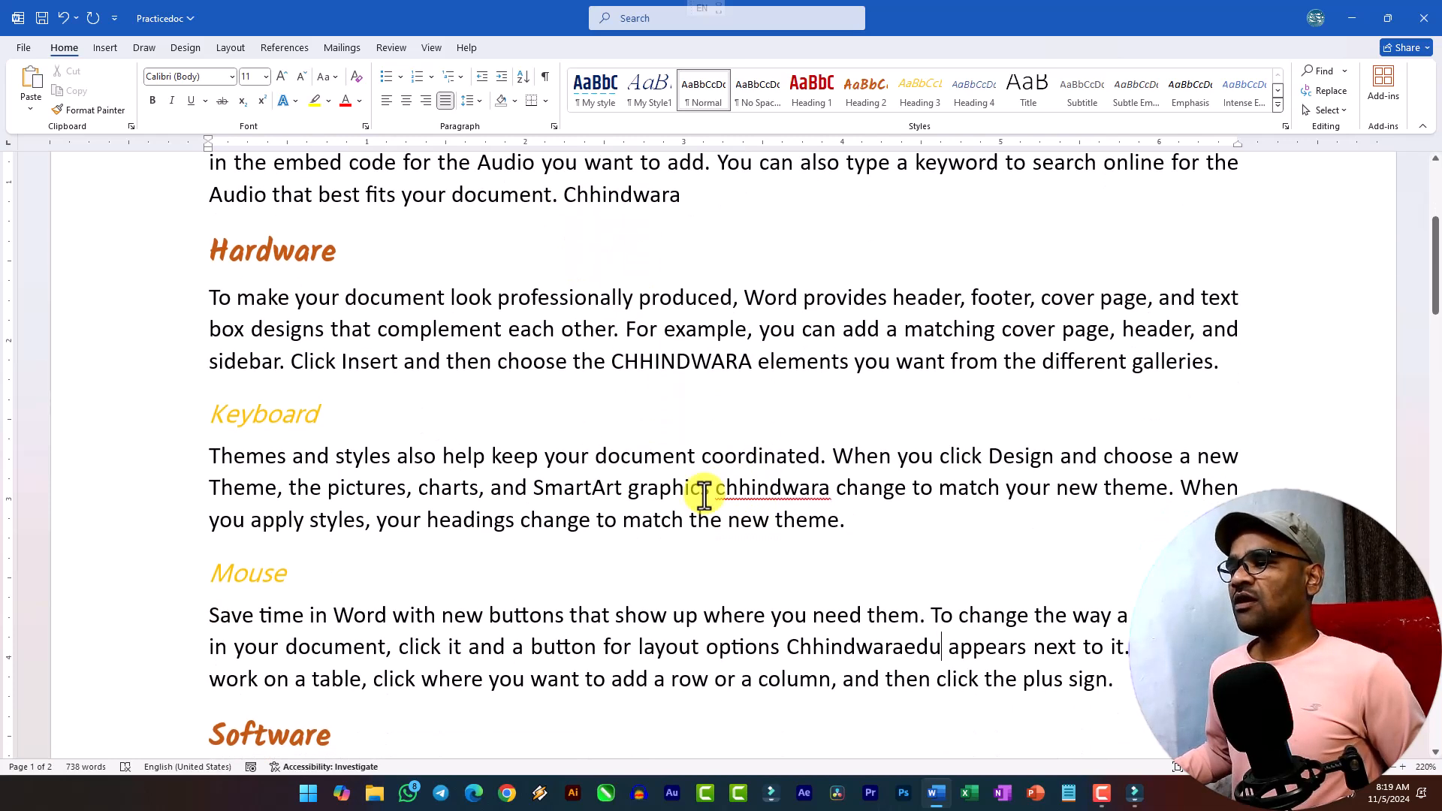
{"action": "scroll", "coordinate": [826, 499], "scroll_direction": "down", "scroll_amount": 2}
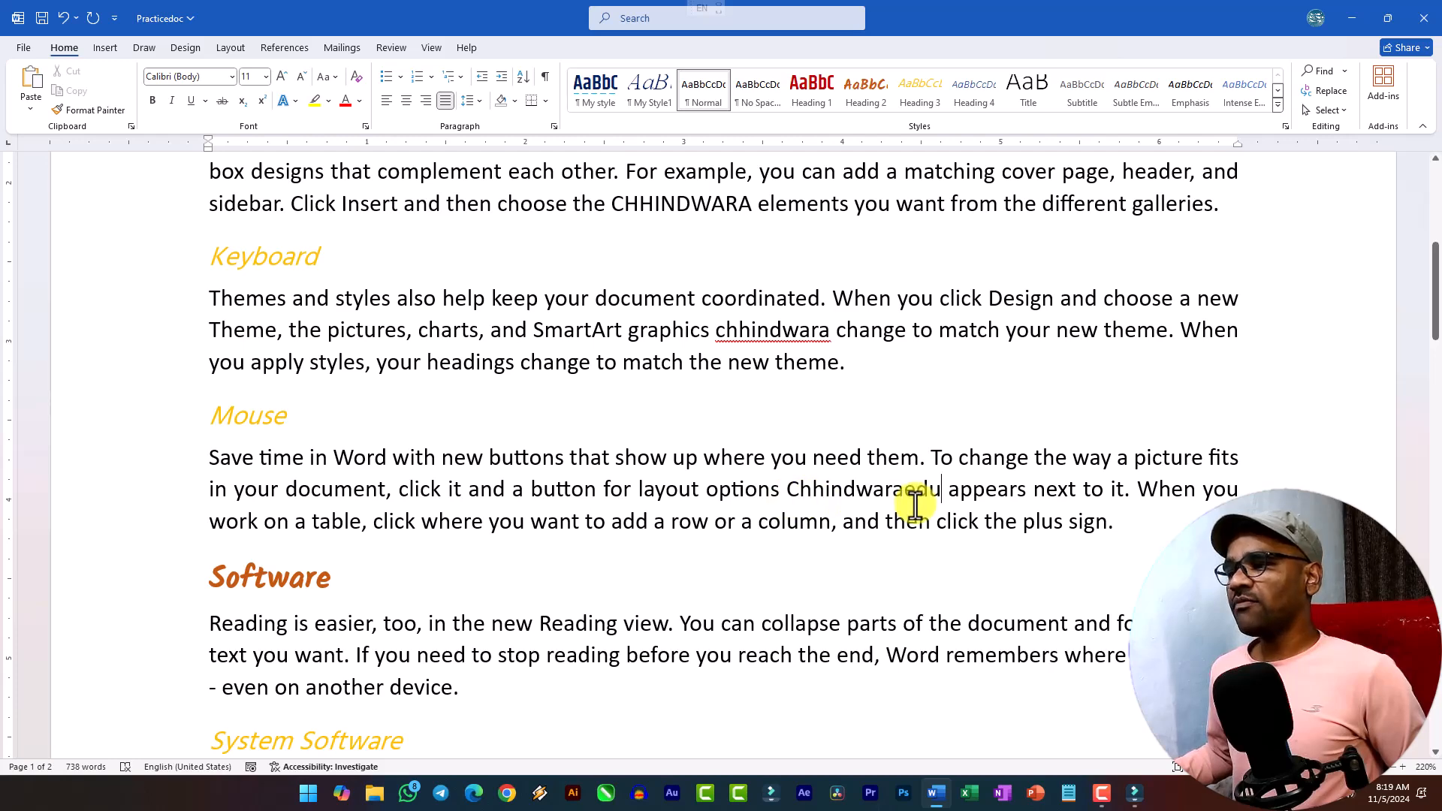
Step: Search the document for chhindwara and view the matches by page and by heading
{"action": "scroll", "coordinate": [914, 502], "scroll_direction": "down", "scroll_amount": 2}
{"action": "scroll", "coordinate": [764, 406], "scroll_direction": "up", "scroll_amount": 3}
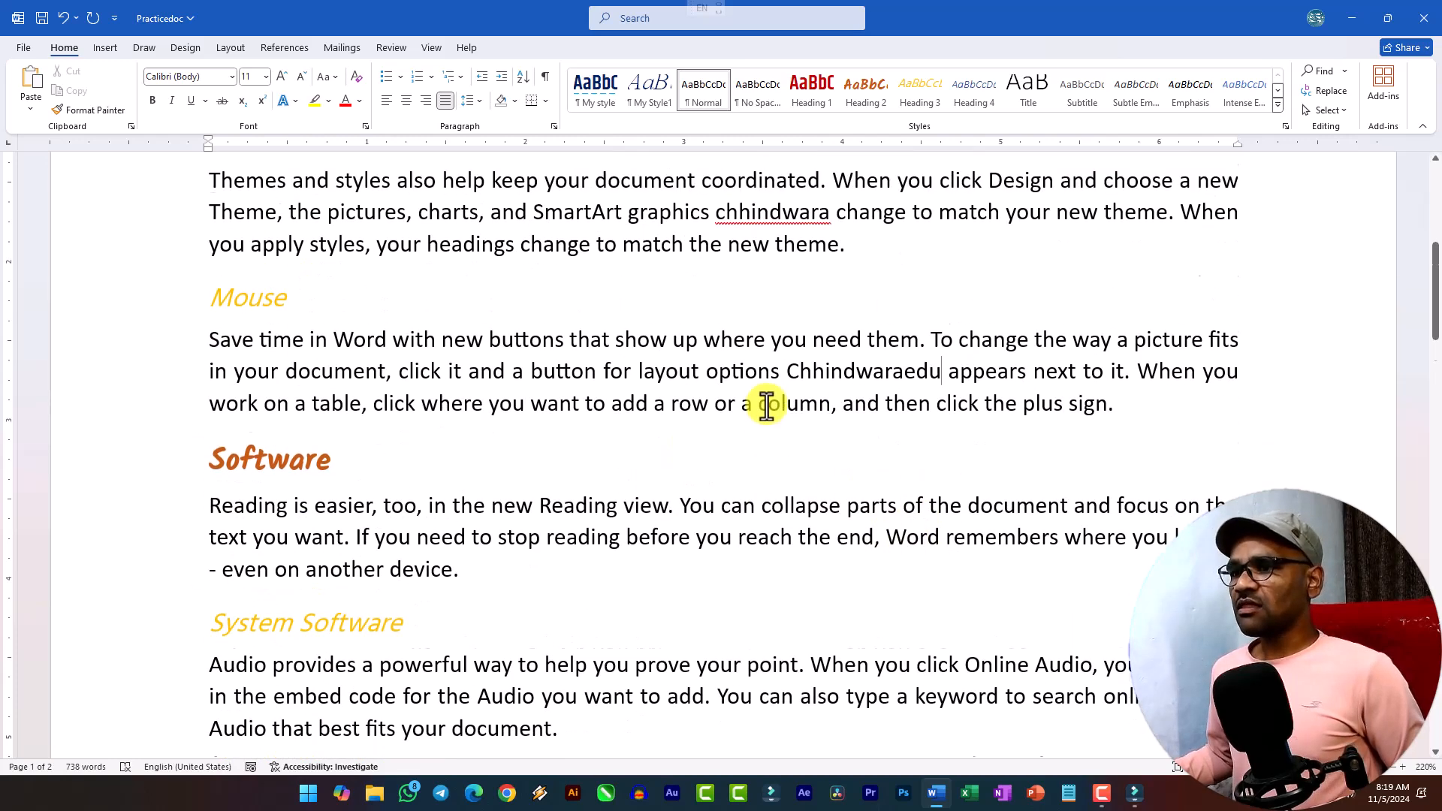
{"action": "left_click", "coordinate": [610, 291]}
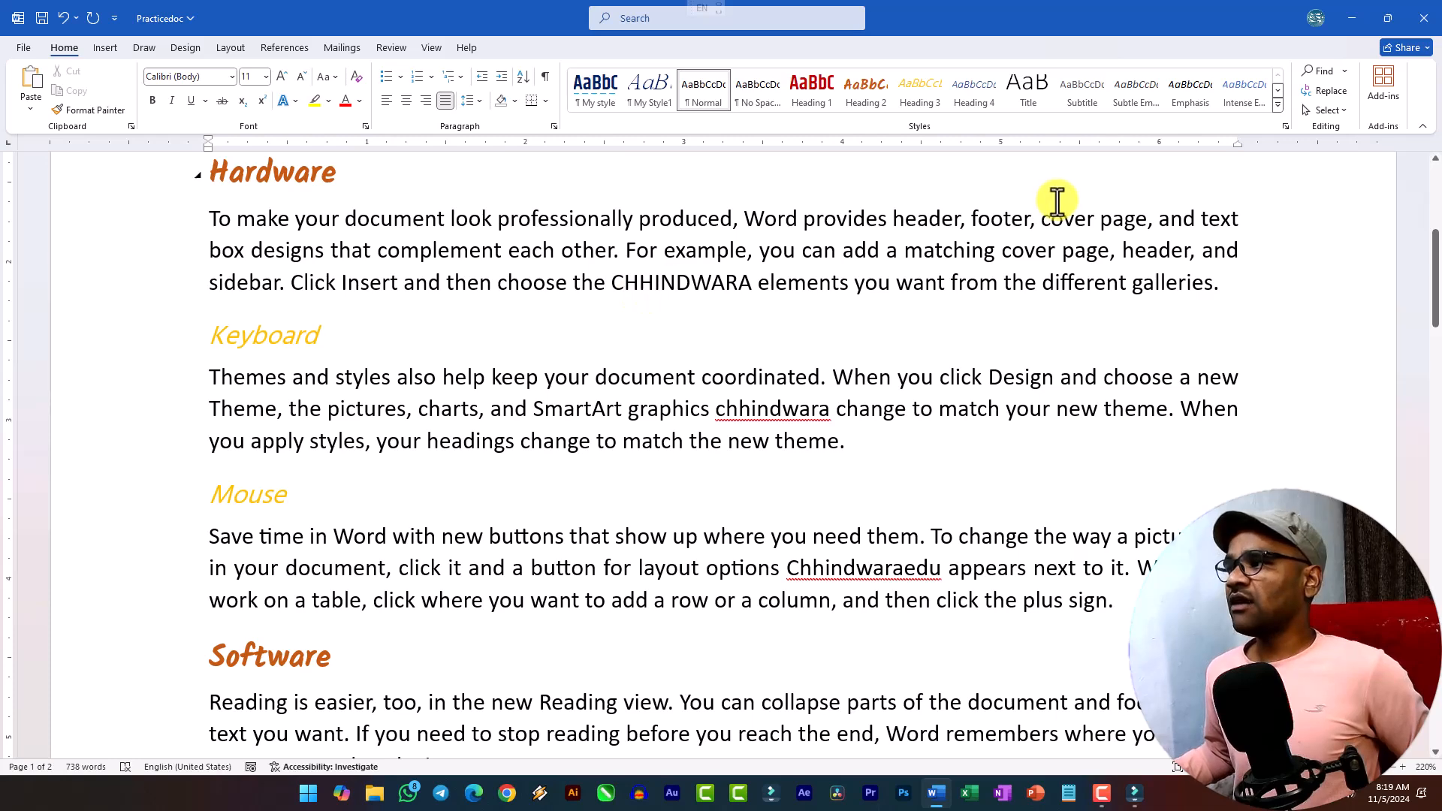
{"action": "left_click", "coordinate": [1323, 71]}
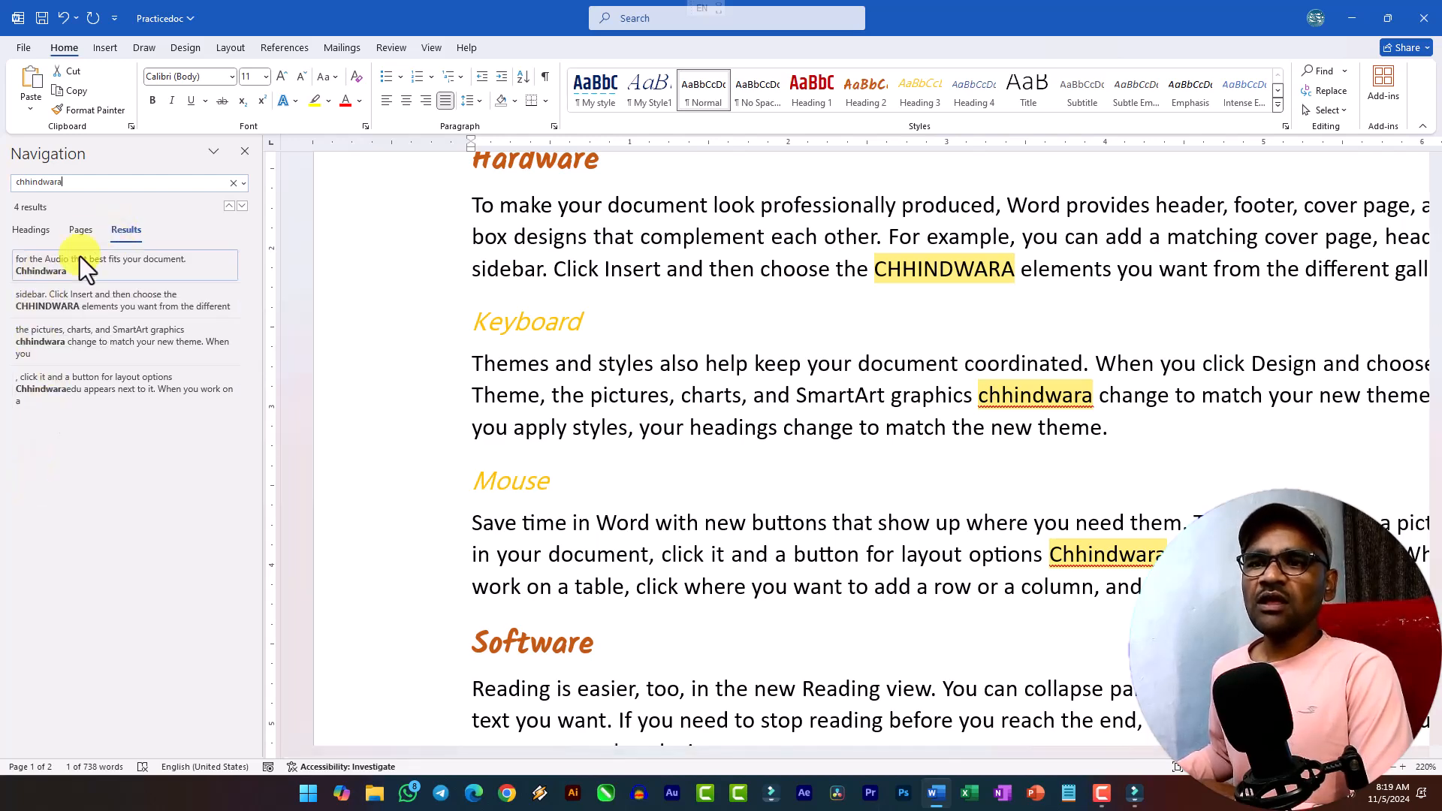
{"action": "left_click", "coordinate": [81, 230]}
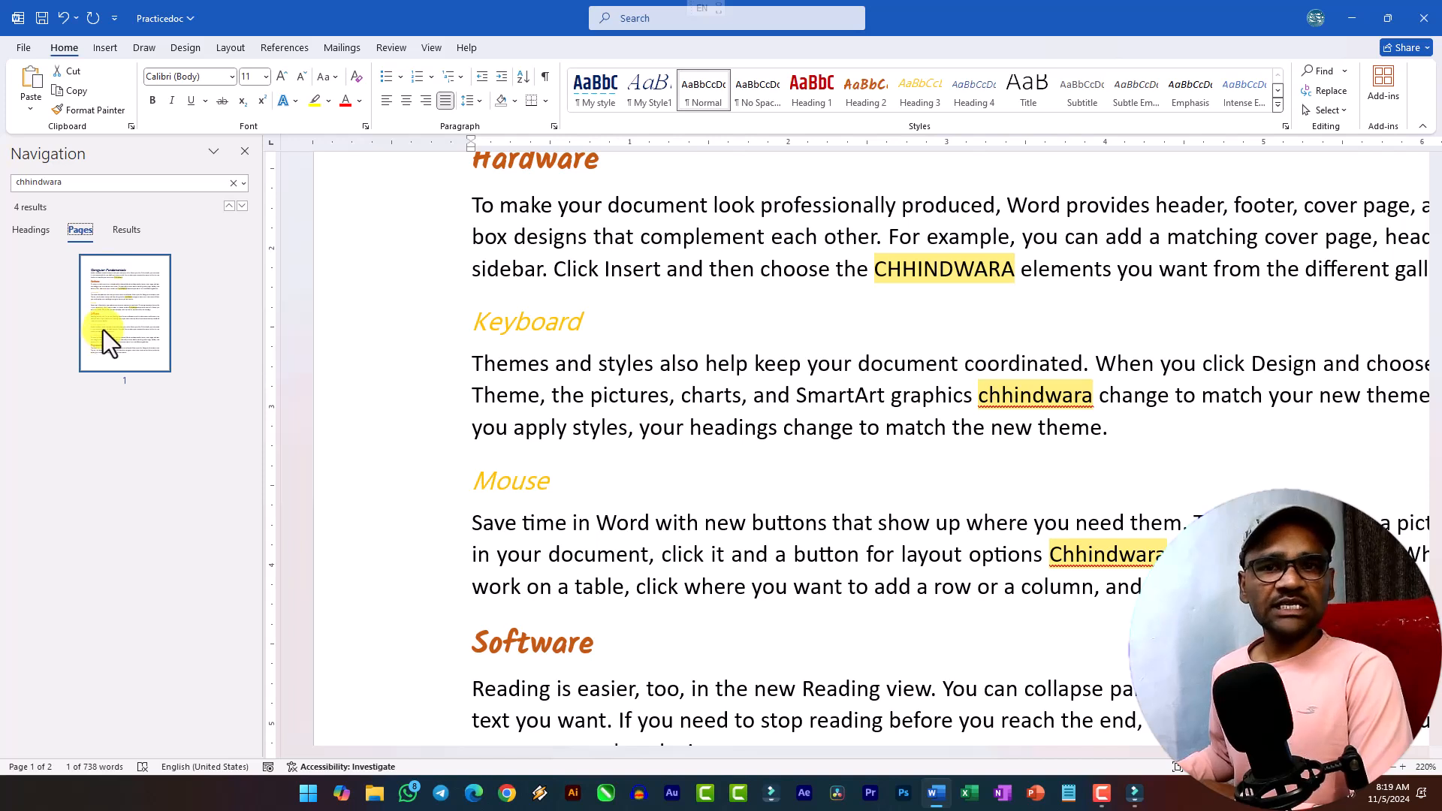
{"action": "left_click", "coordinate": [30, 230]}
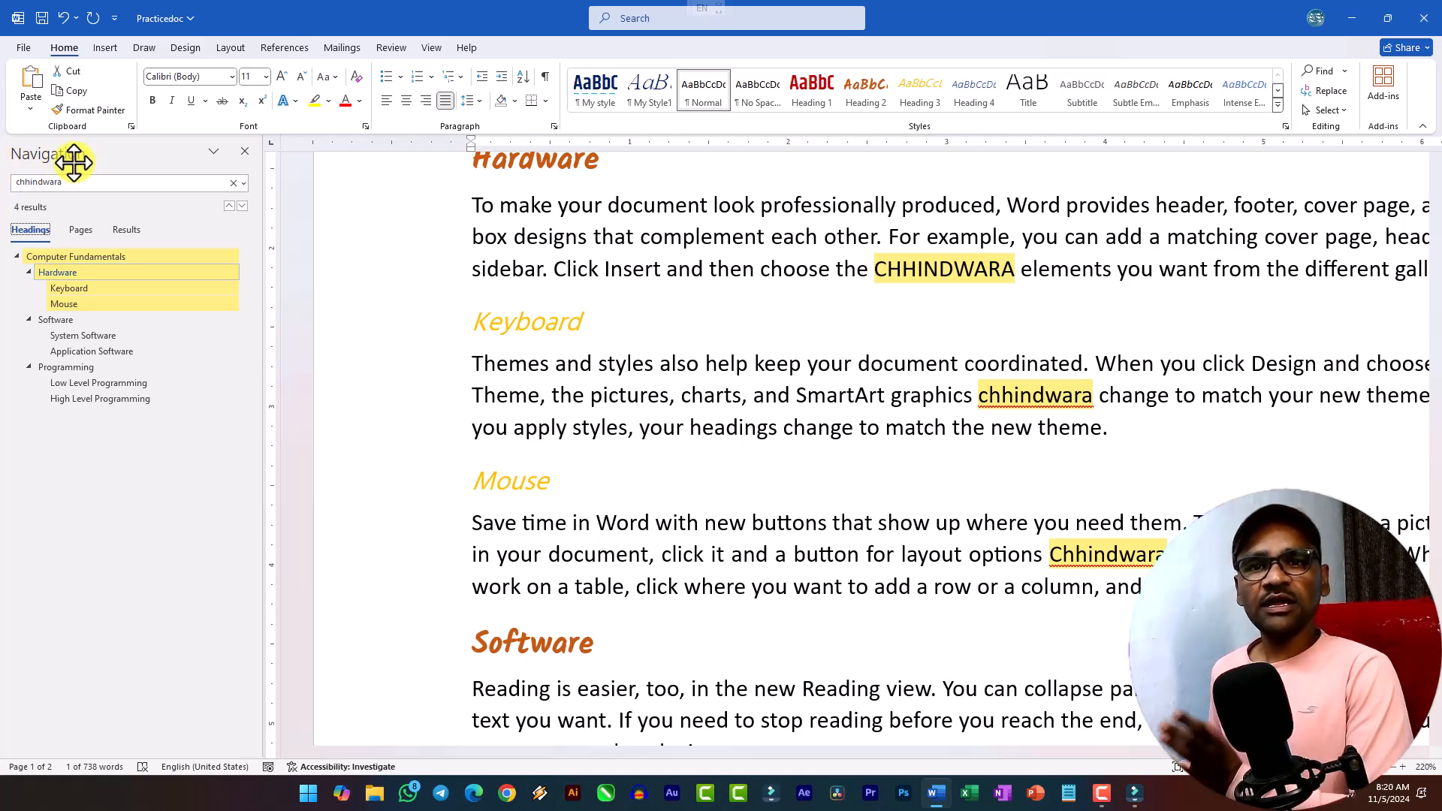
Step: Jump between the listed chhindwara matches, ending at the one in the paragraph under the Computer Fundamentals title
{"action": "left_click", "coordinate": [128, 233]}
{"action": "left_click", "coordinate": [55, 379]}
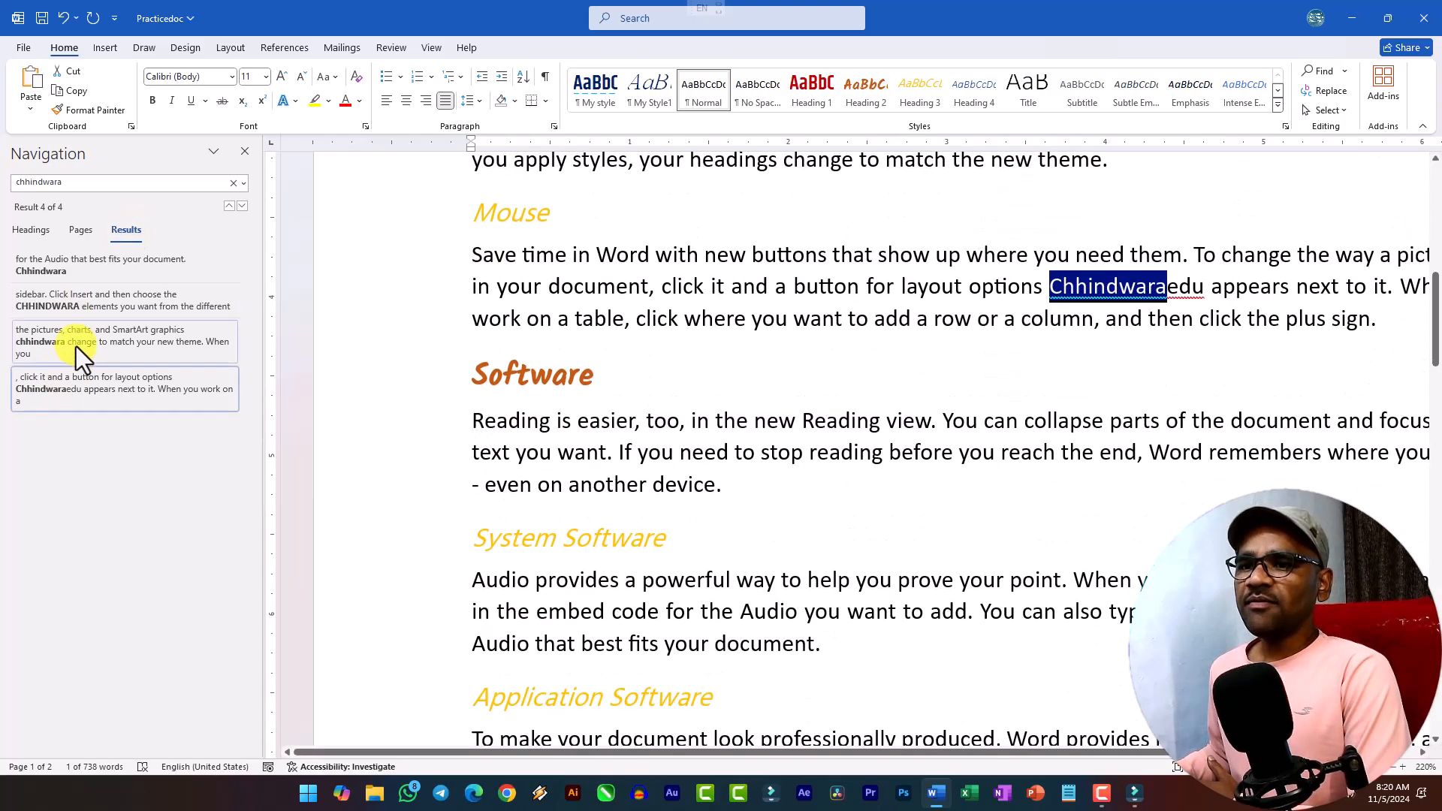
{"action": "left_click", "coordinate": [78, 342]}
{"action": "left_click", "coordinate": [92, 299]}
{"action": "left_click", "coordinate": [92, 267]}
{"action": "left_click", "coordinate": [102, 315]}
{"action": "left_click", "coordinate": [105, 279]}
{"action": "left_click", "coordinate": [102, 308]}
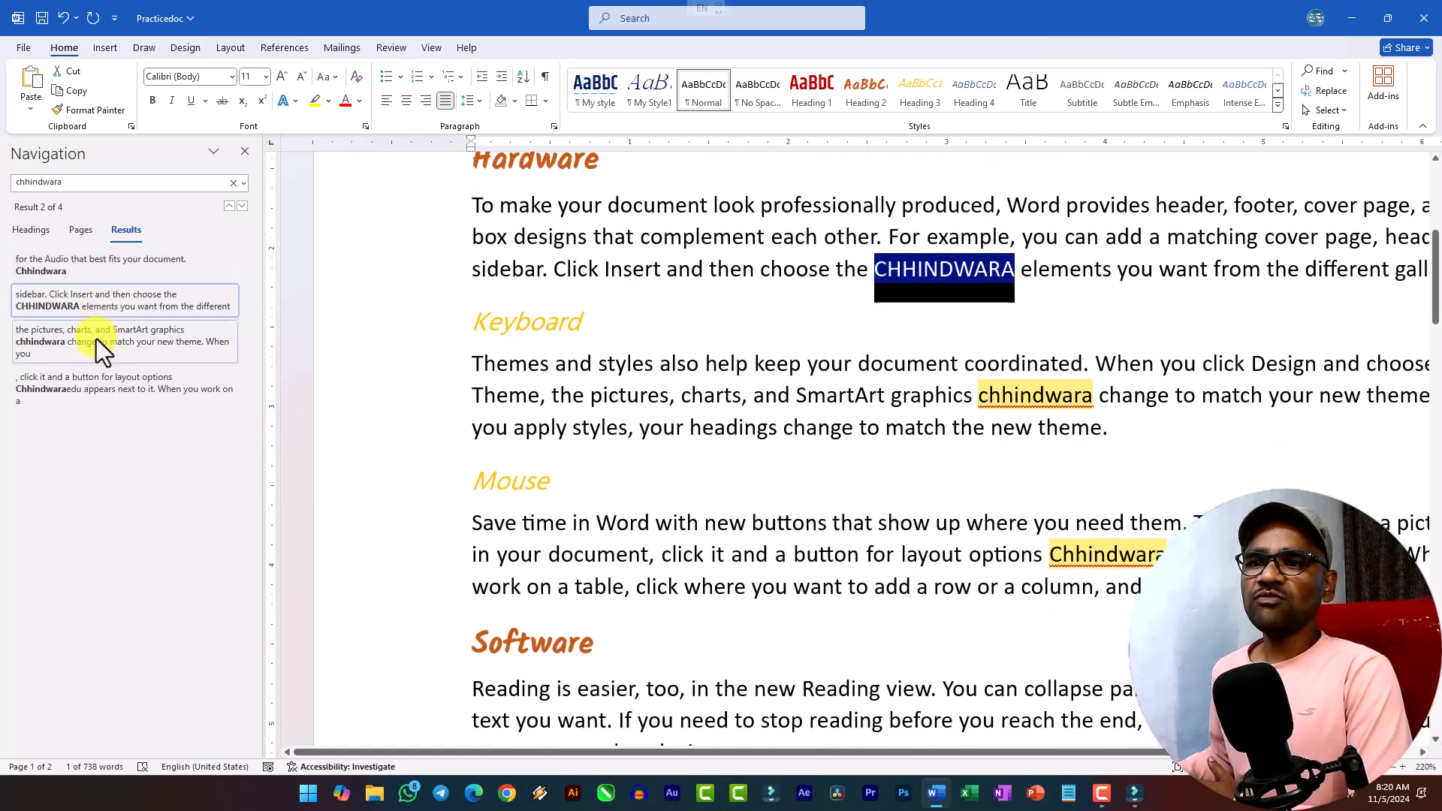
{"action": "left_click", "coordinate": [97, 340]}
{"action": "left_click", "coordinate": [102, 309]}
{"action": "left_click", "coordinate": [99, 268]}
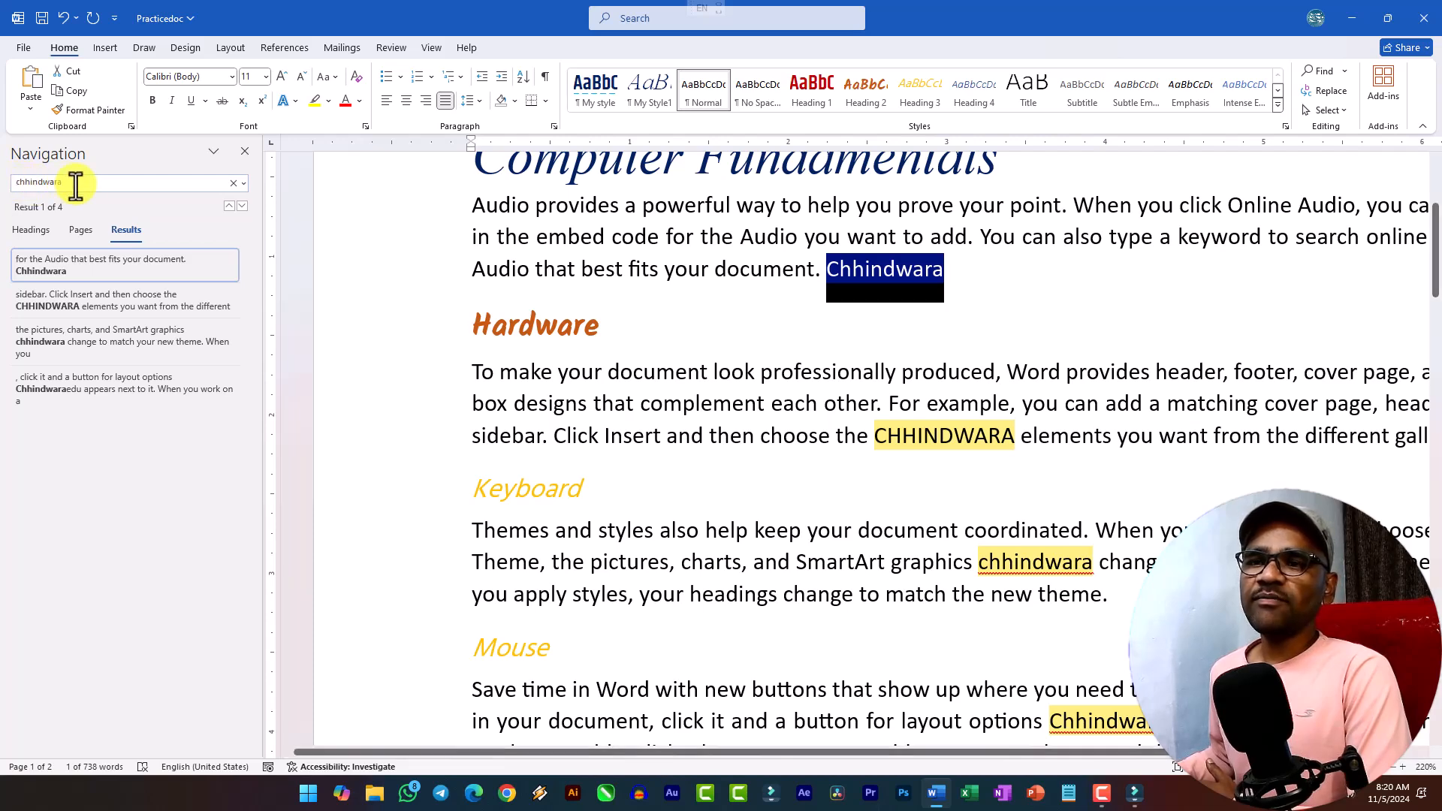
Step: Open Advanced Find for Chhindwara and step through the following matches down to the one in the Mouse paragraph
{"action": "left_click", "coordinate": [244, 184]}
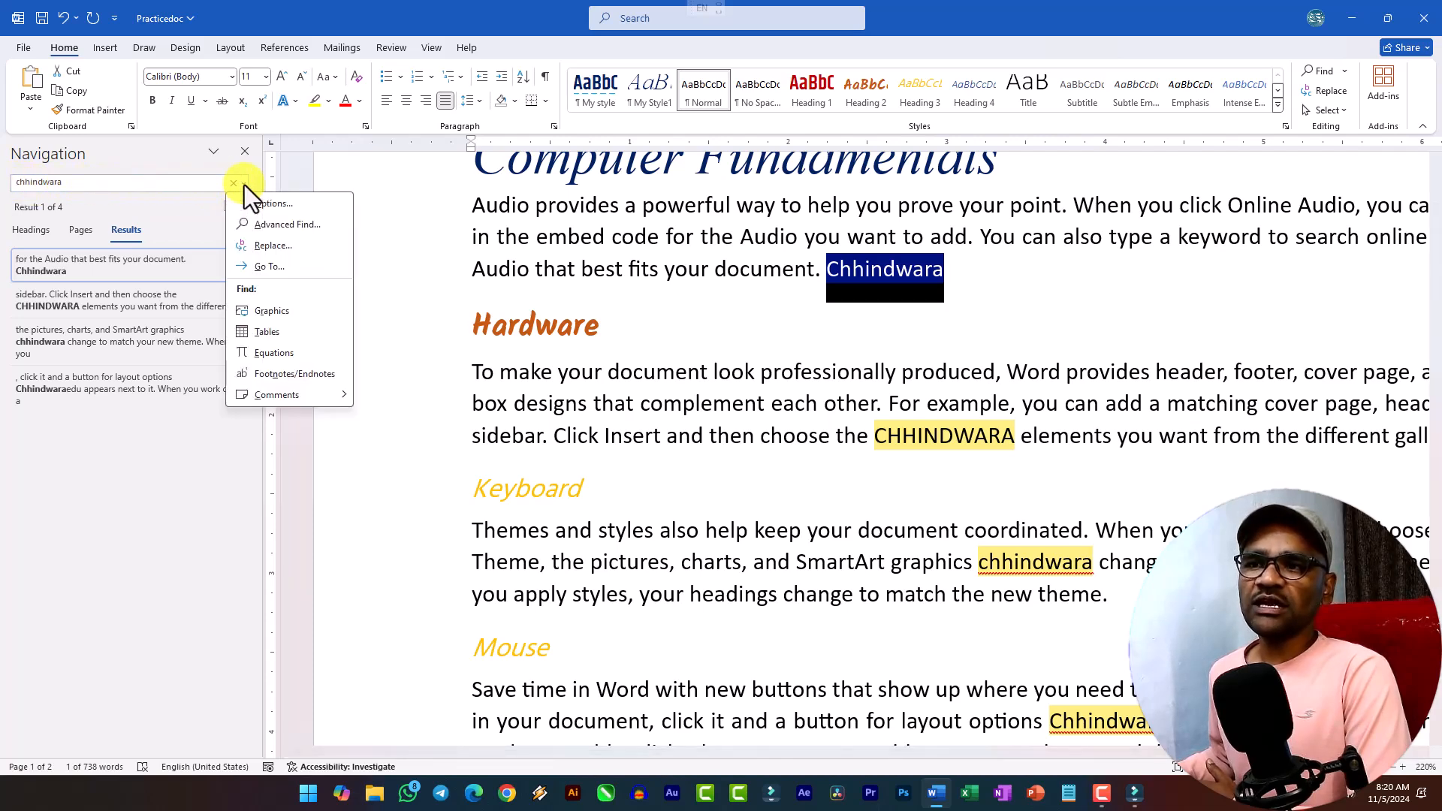
{"action": "left_click", "coordinate": [275, 224]}
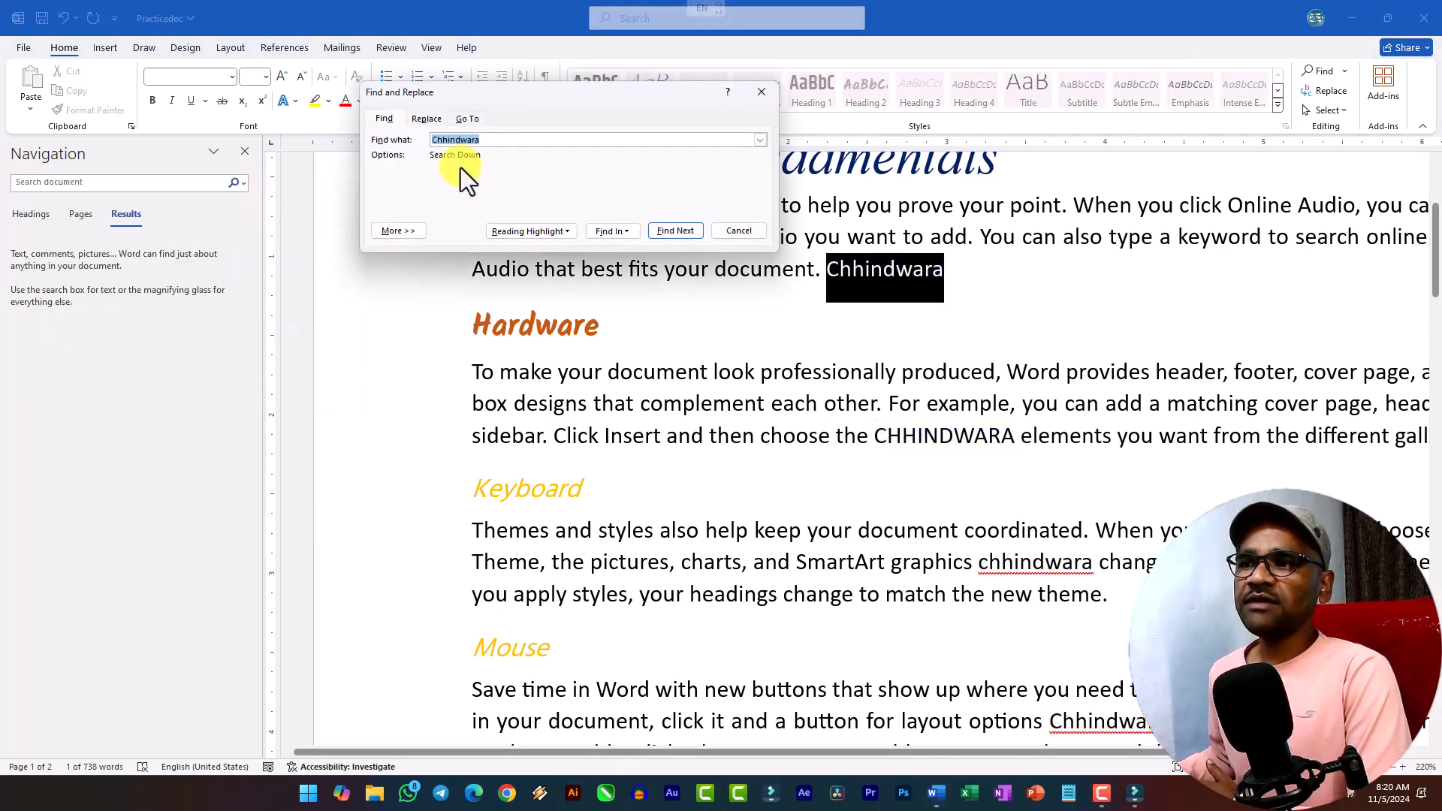
{"action": "left_click_drag", "start_coordinate": [528, 93], "coordinate": [551, 150]}
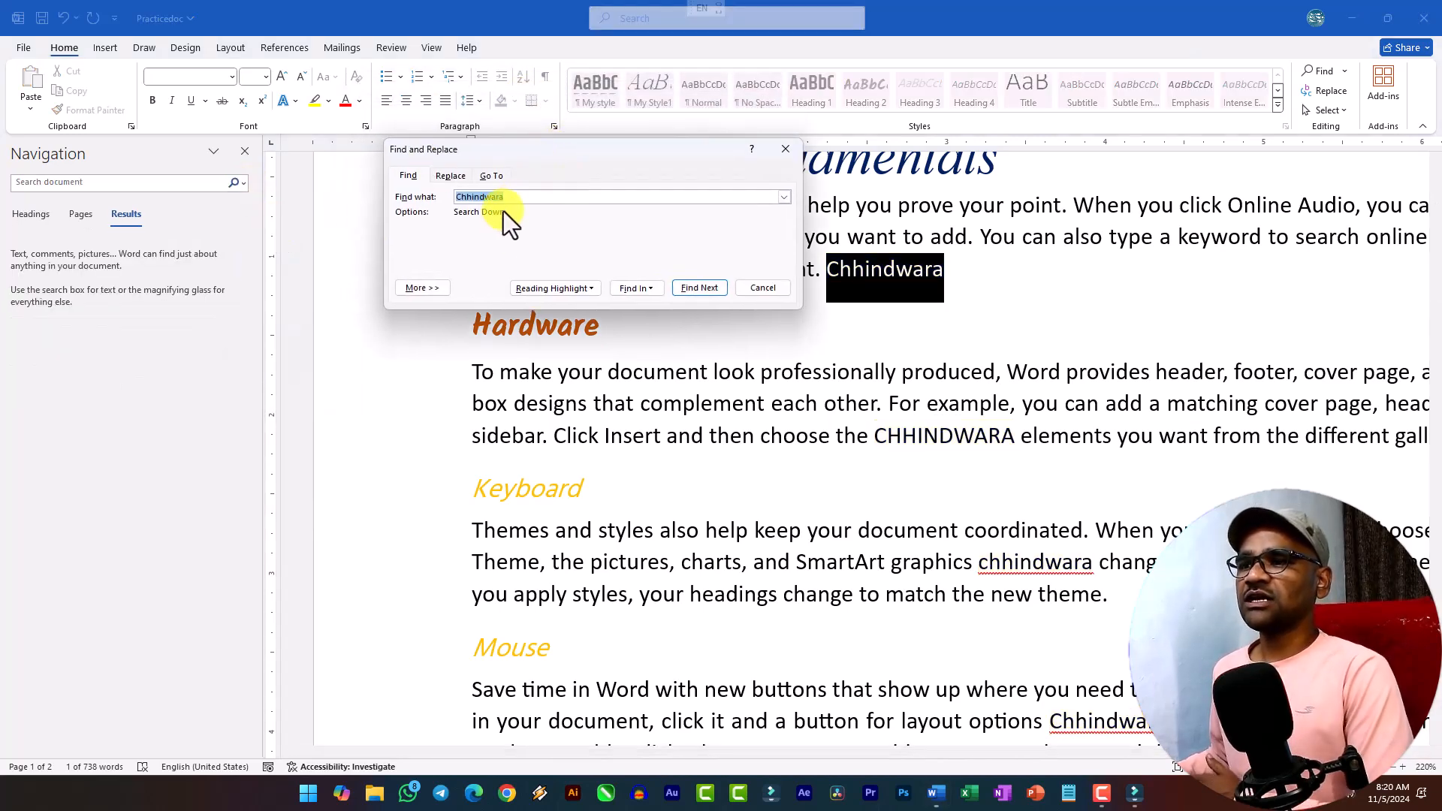
{"action": "left_click", "coordinate": [514, 196]}
{"action": "left_click_drag", "start_coordinate": [514, 195], "coordinate": [439, 180]}
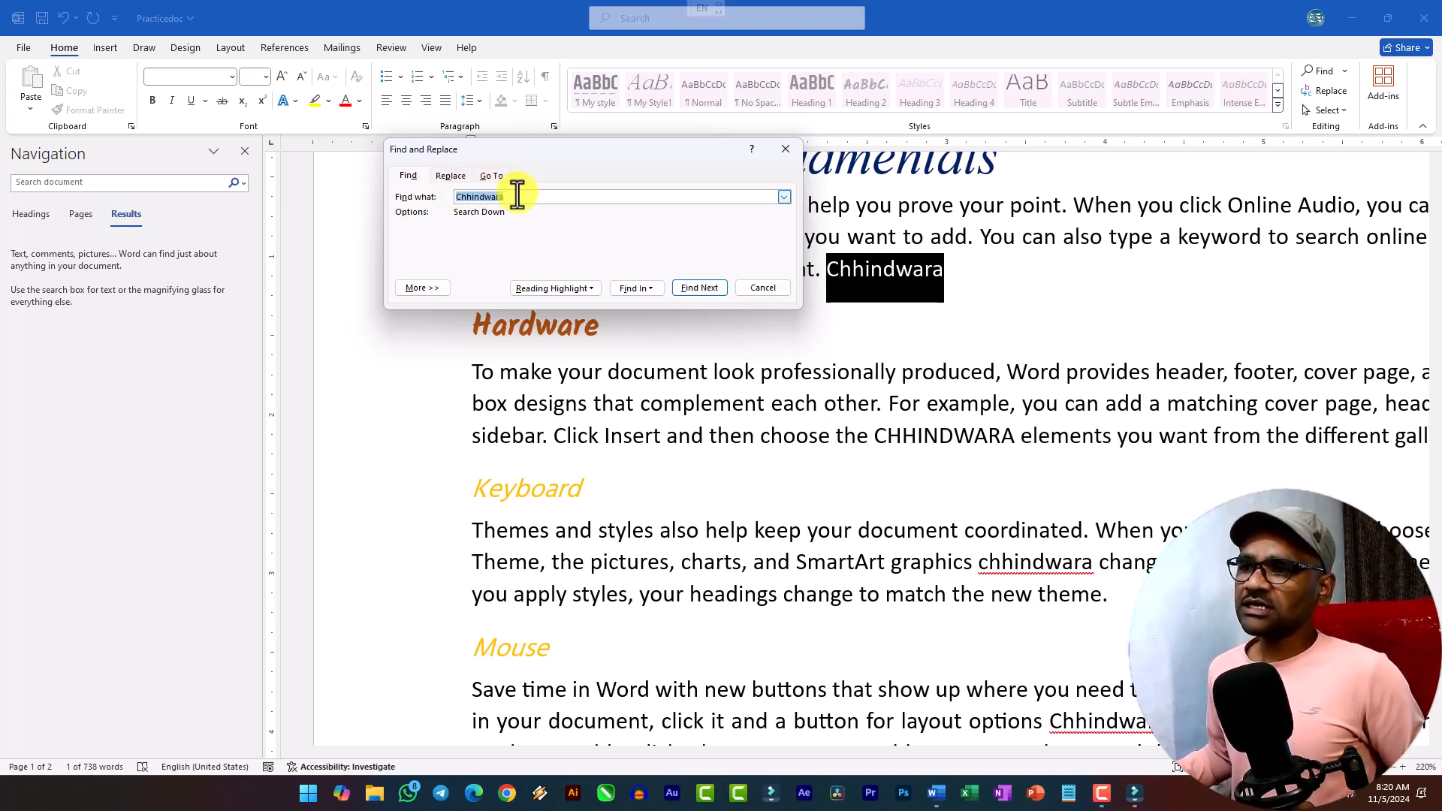
{"action": "left_click", "coordinate": [701, 291]}
{"action": "left_click", "coordinate": [701, 291]}
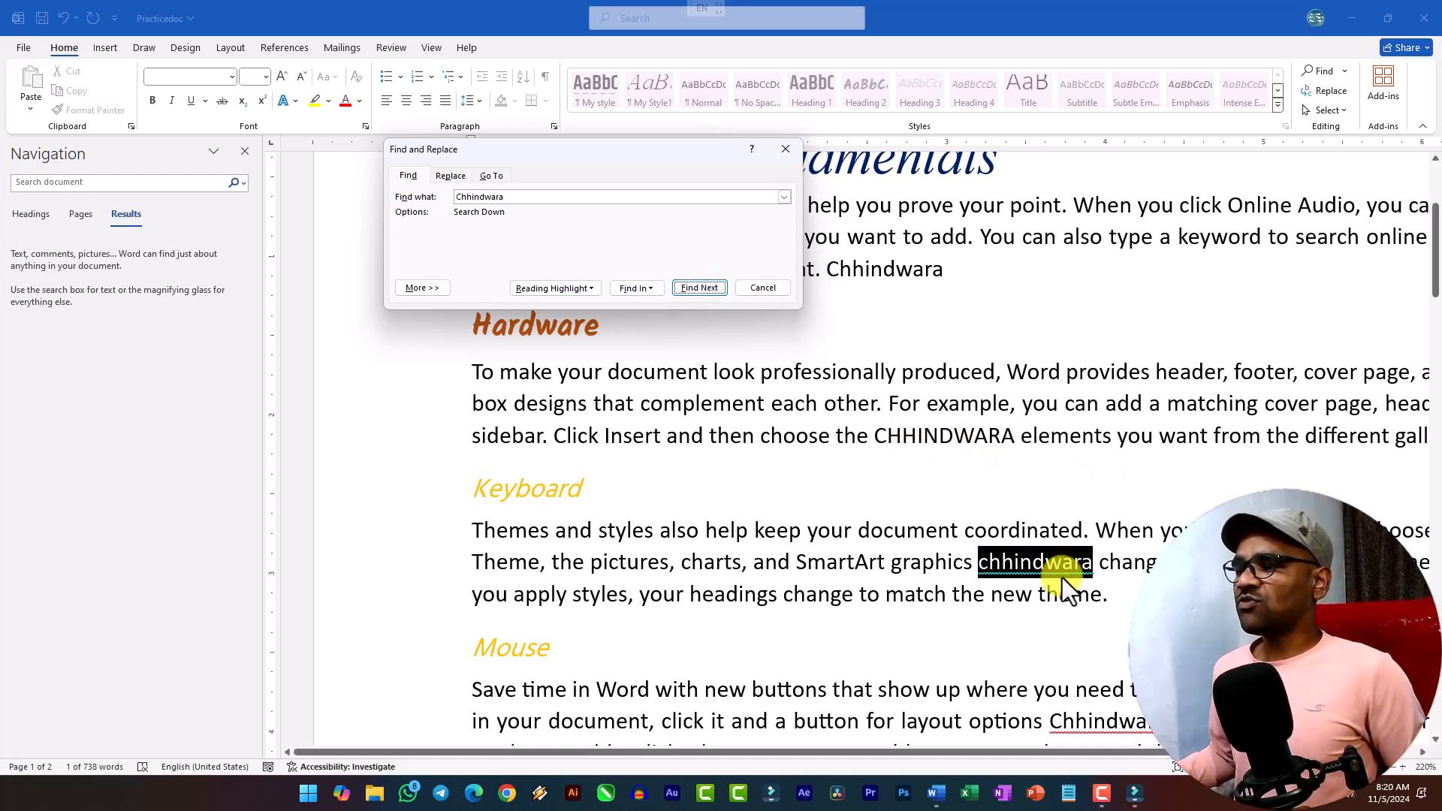
{"action": "left_click", "coordinate": [700, 288]}
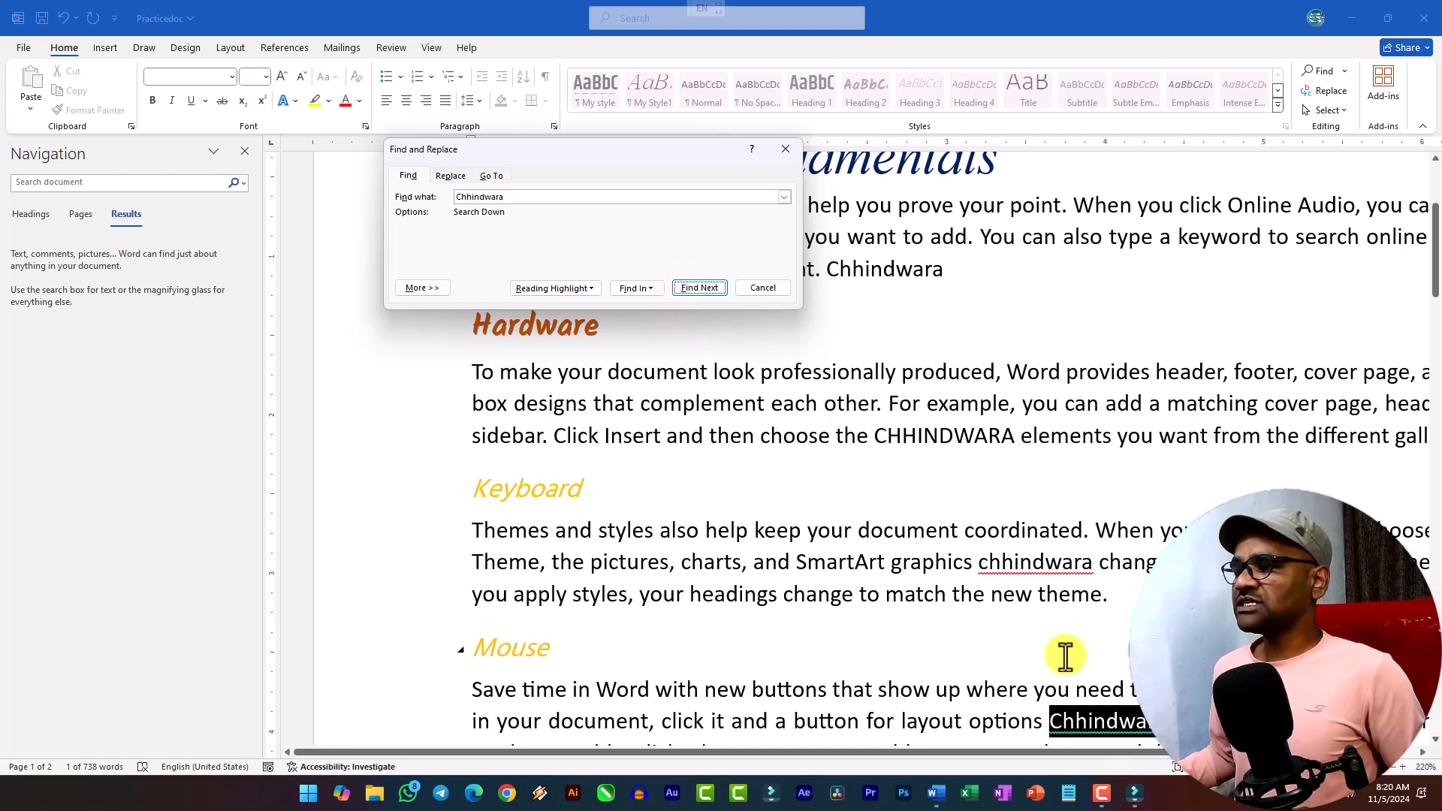
{"action": "scroll", "coordinate": [1066, 661], "scroll_direction": "down", "scroll_amount": 2}
{"action": "scroll", "coordinate": [1100, 571], "scroll_direction": "down", "scroll_amount": 1}
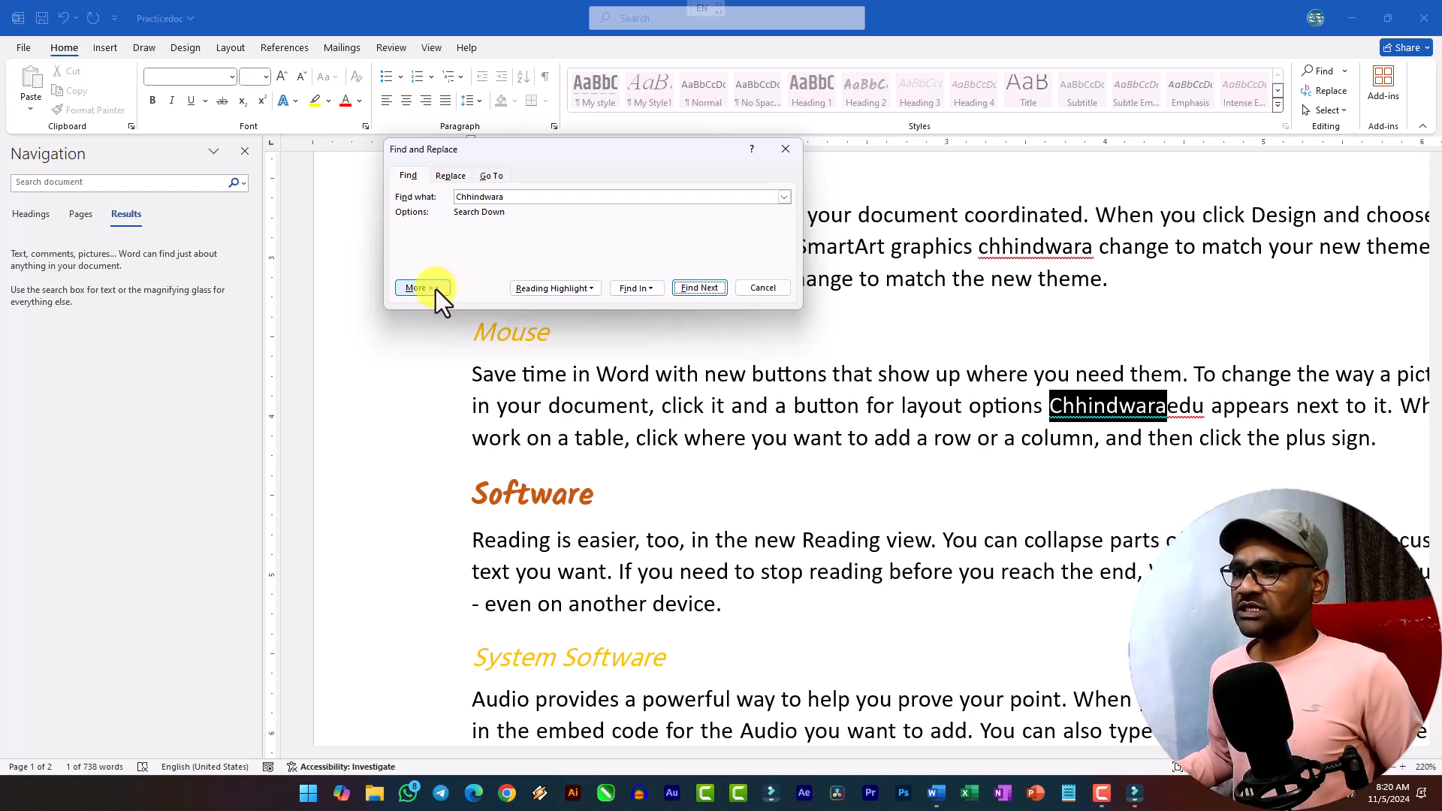
Step: Expand the search options, turn on Match case and step through the Chhindwara matches, continuing from the document's beginning
{"action": "left_click_drag", "start_coordinate": [527, 198], "coordinate": [453, 201]}
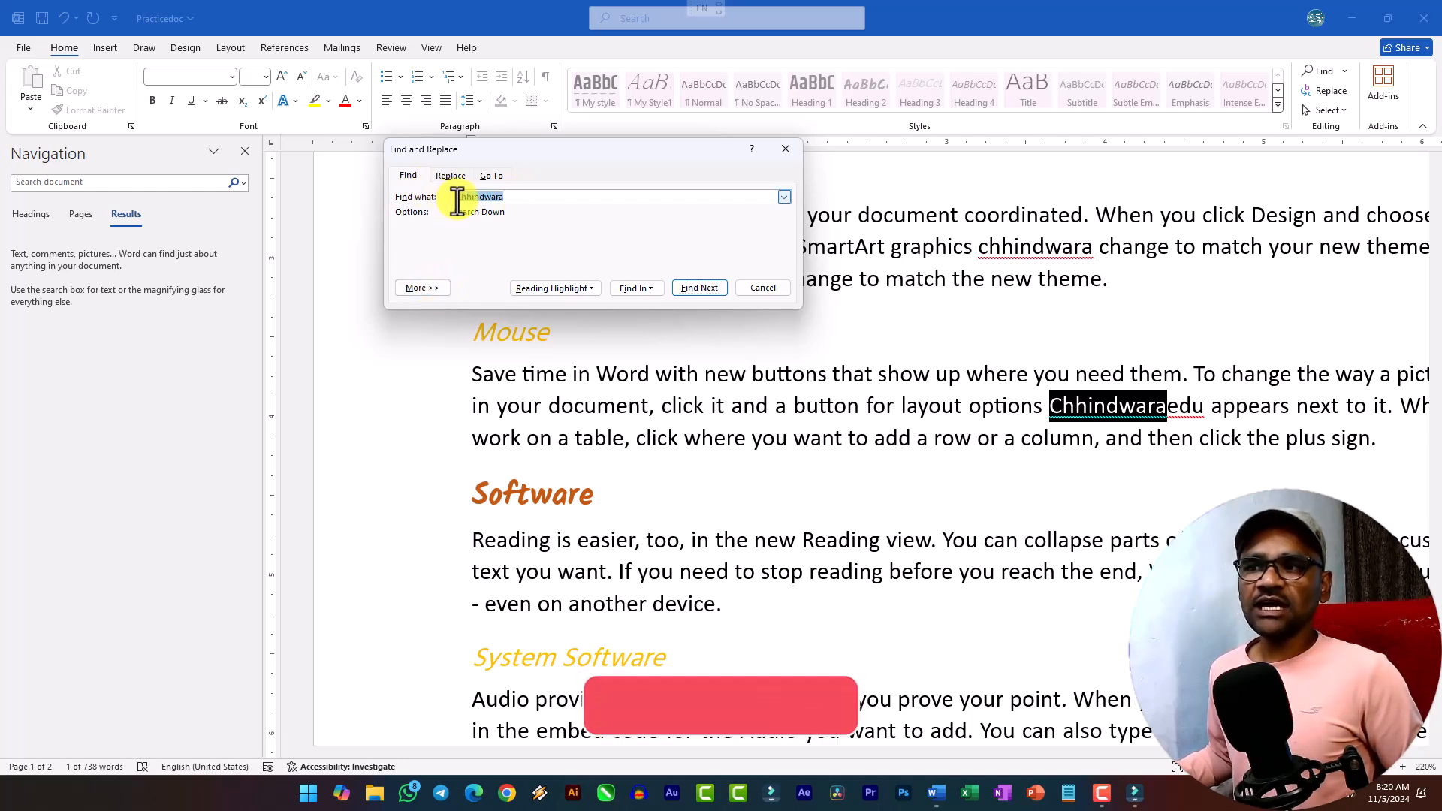
{"action": "left_click", "coordinate": [421, 289]}
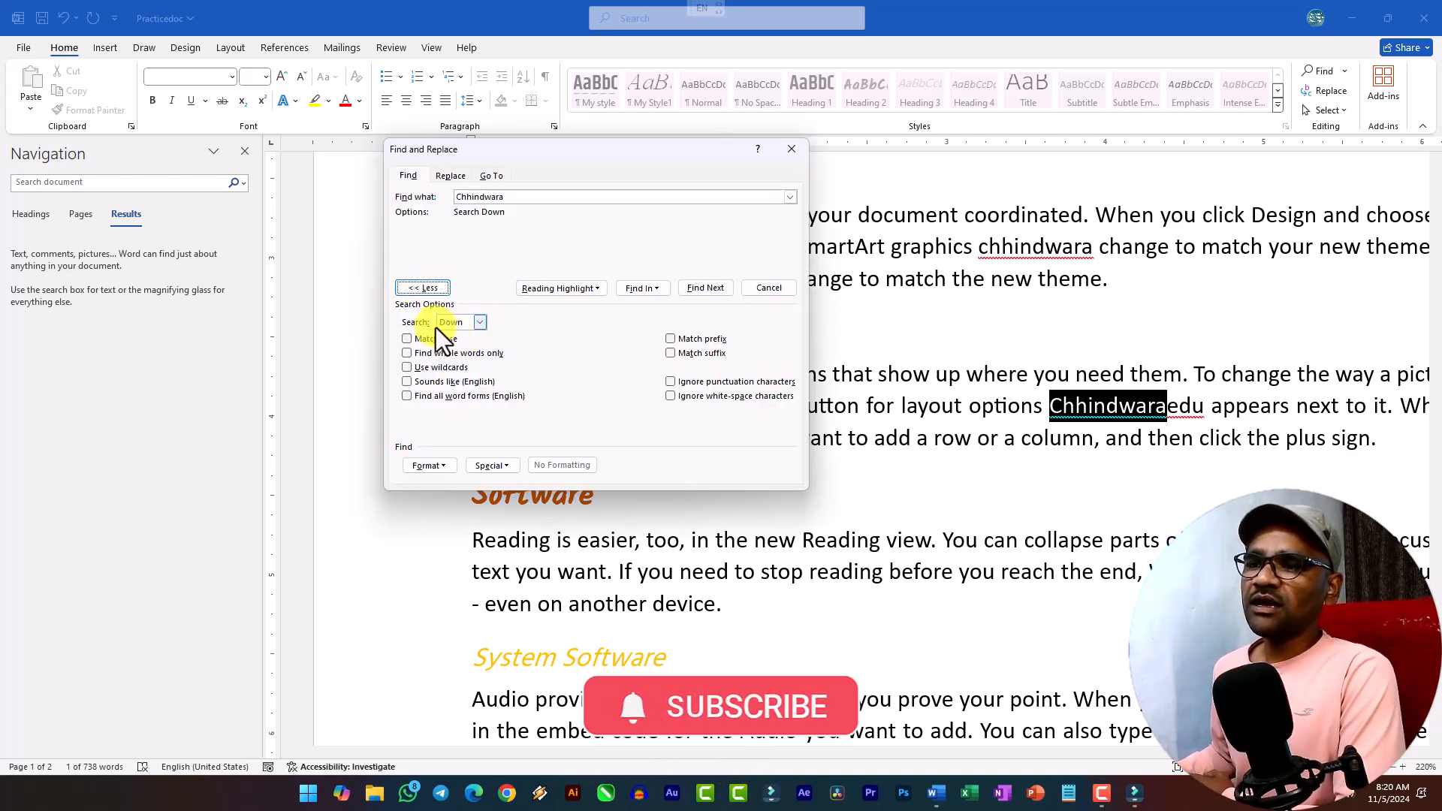
{"action": "left_click", "coordinate": [414, 289]}
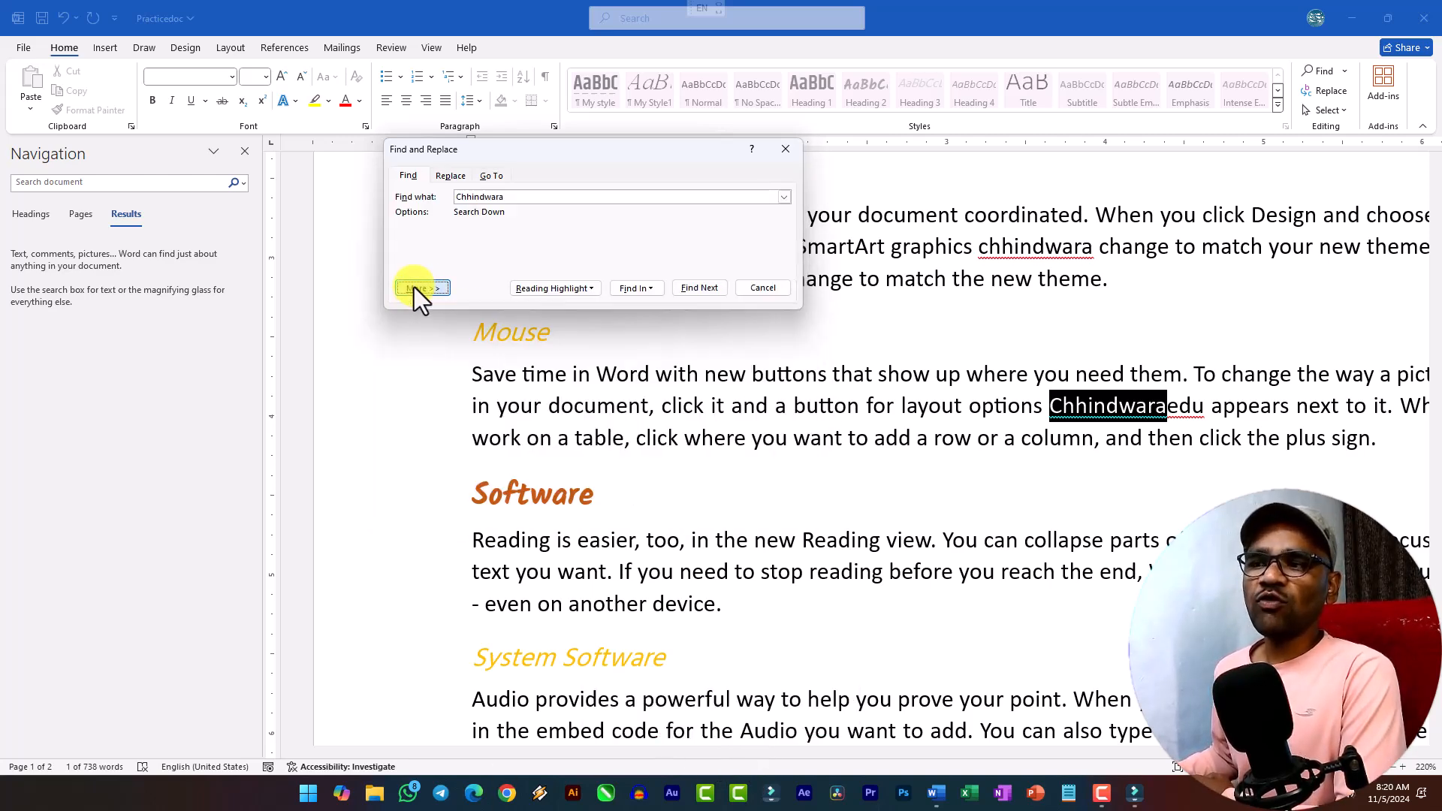
{"action": "left_click", "coordinate": [414, 289]}
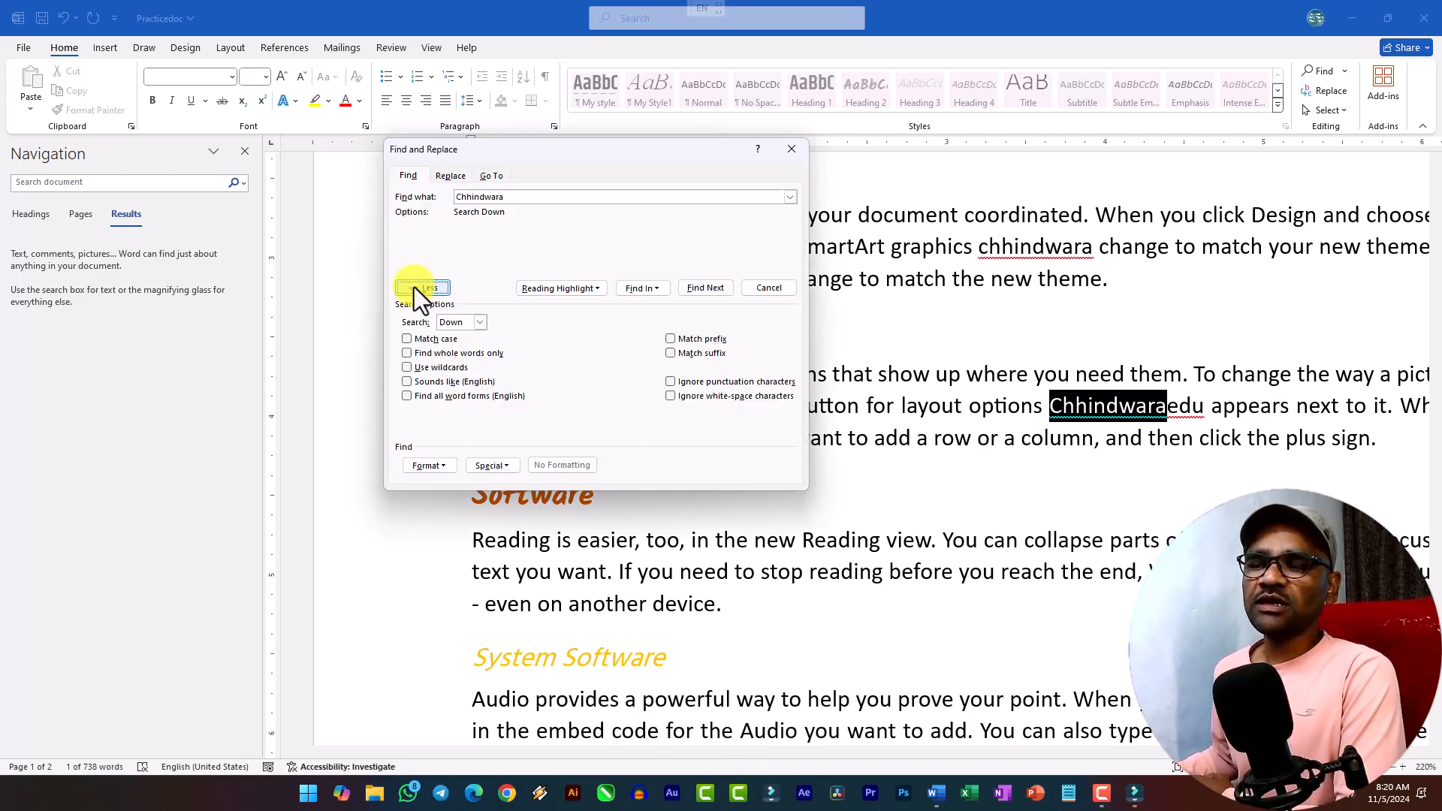
{"action": "left_click", "coordinate": [406, 338]}
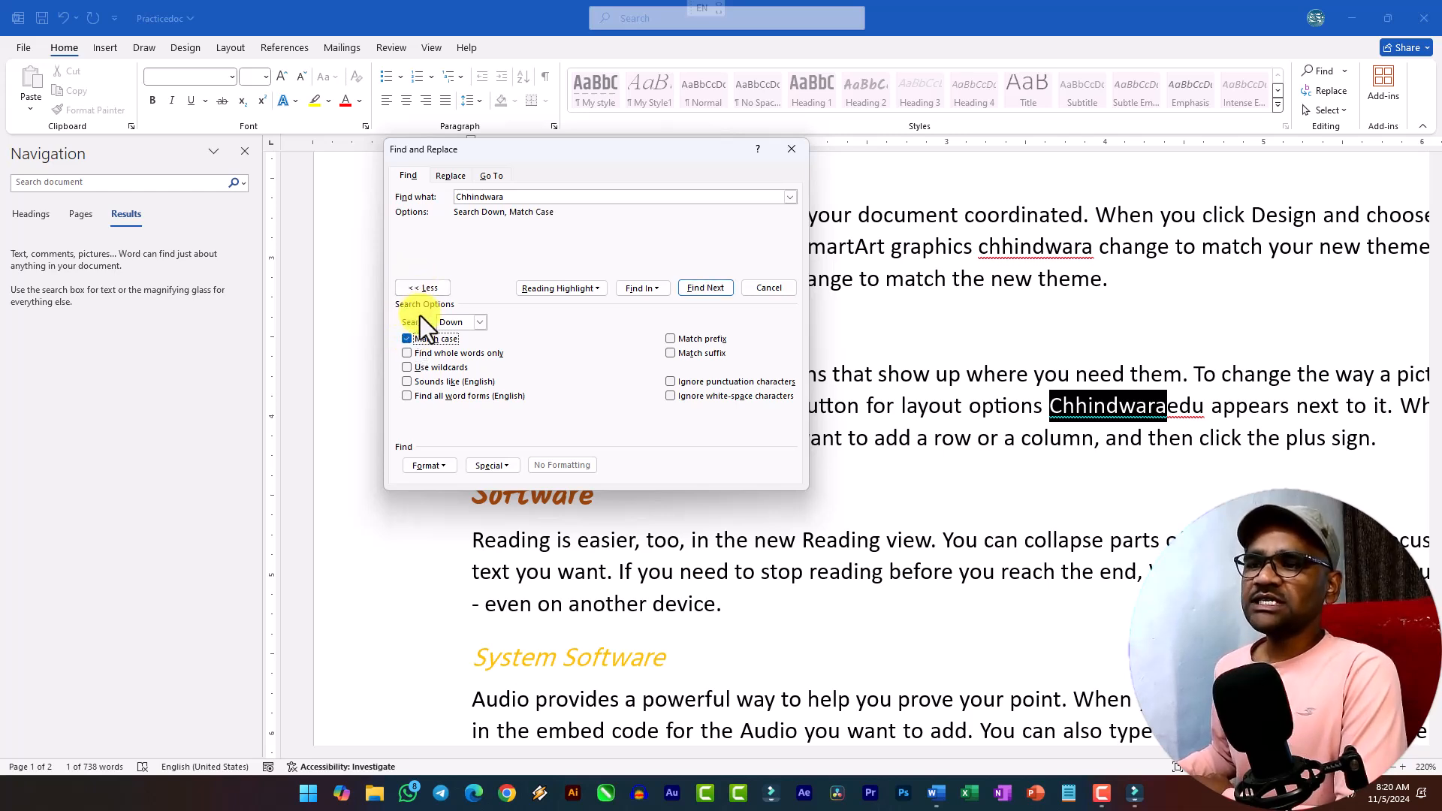
{"action": "left_click", "coordinate": [697, 287]}
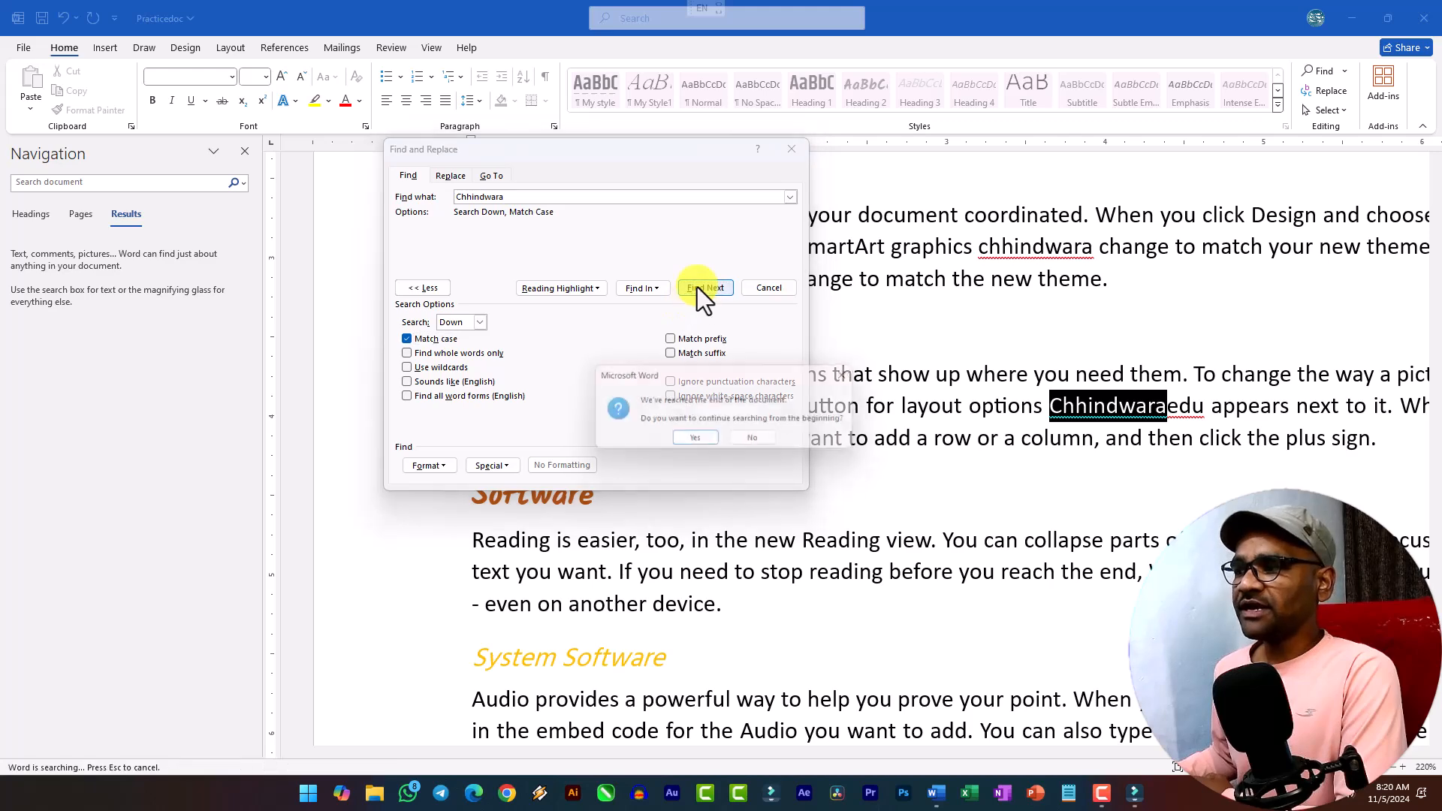
{"action": "left_click", "coordinate": [715, 440]}
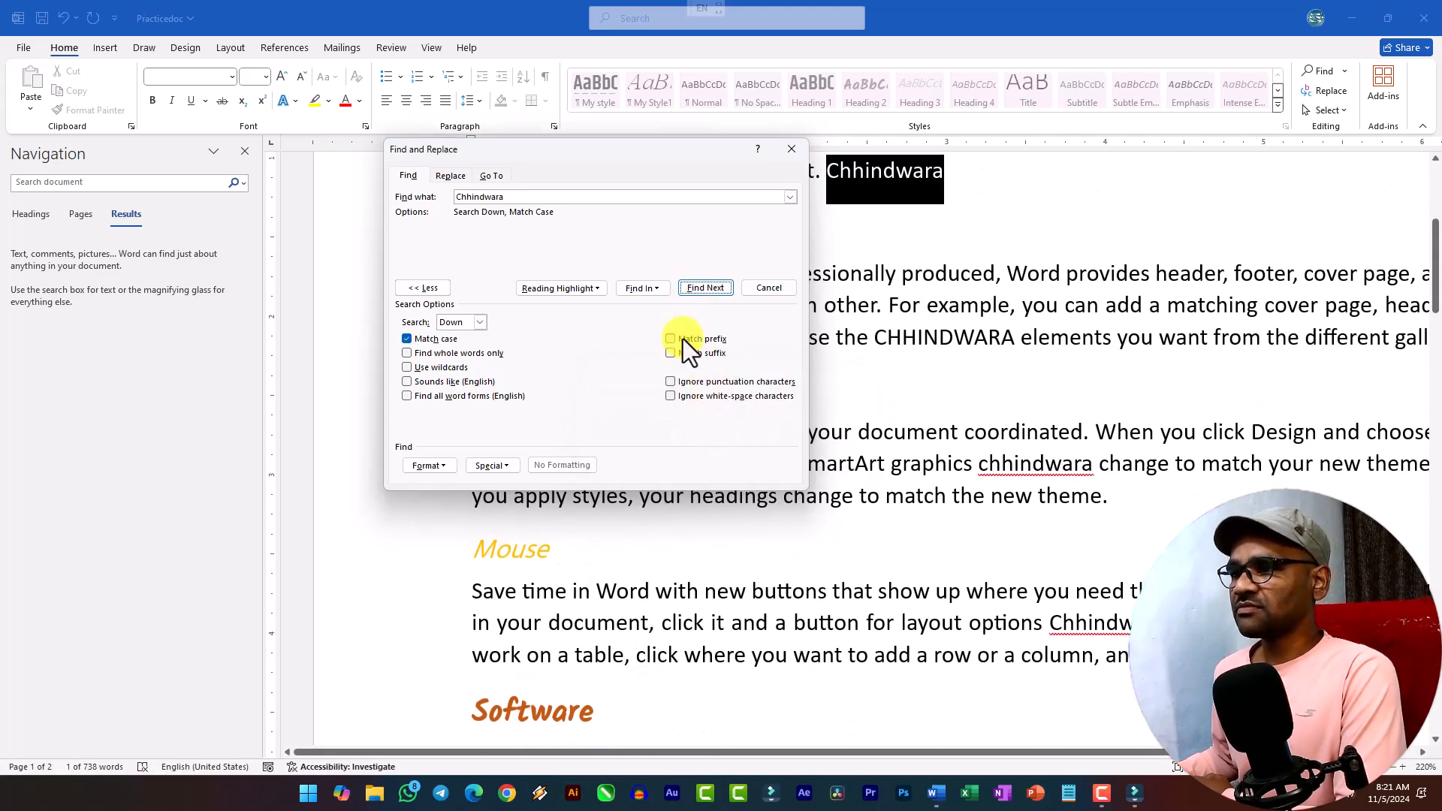
{"action": "left_click", "coordinate": [702, 287]}
{"action": "left_click", "coordinate": [705, 439]}
{"action": "left_click", "coordinate": [701, 291]}
{"action": "left_click", "coordinate": [700, 295]}
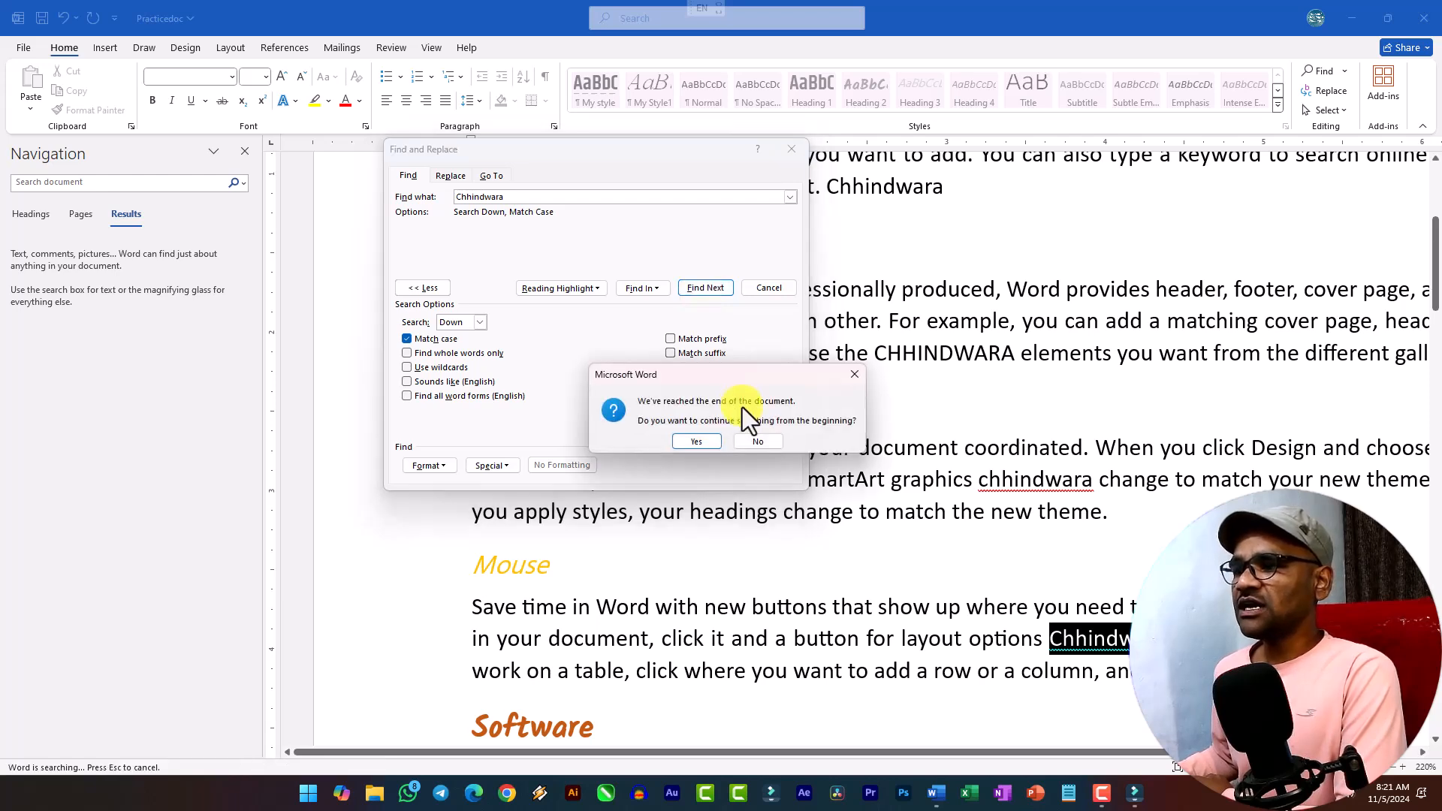
{"action": "left_click", "coordinate": [697, 441]}
Step: Close the document navigation, set the search direction to All and step through the case-matched Chhindwara occurrences
{"action": "left_click_drag", "start_coordinate": [640, 154], "coordinate": [514, 155]}
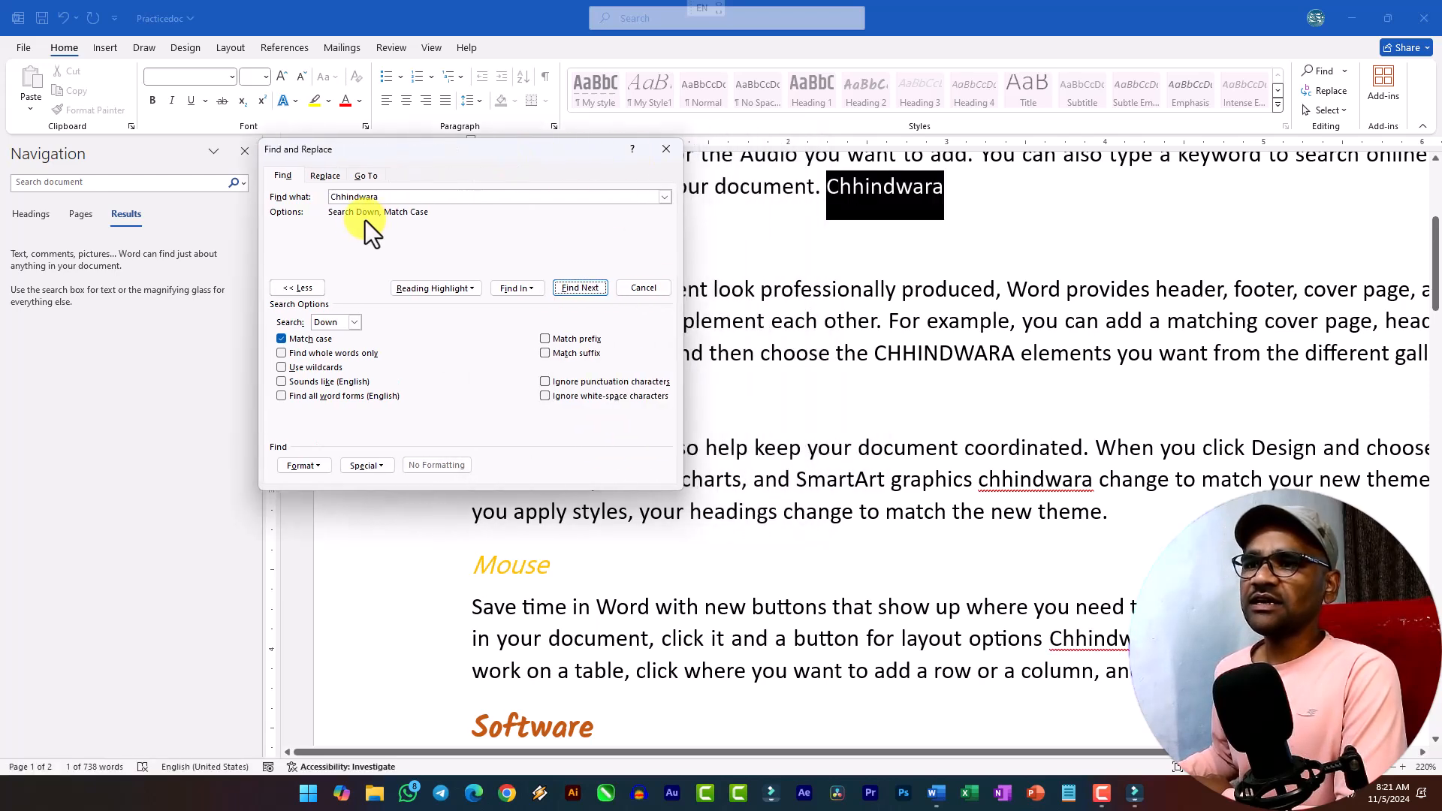
{"action": "left_click", "coordinate": [244, 151]}
{"action": "left_click", "coordinate": [577, 290]}
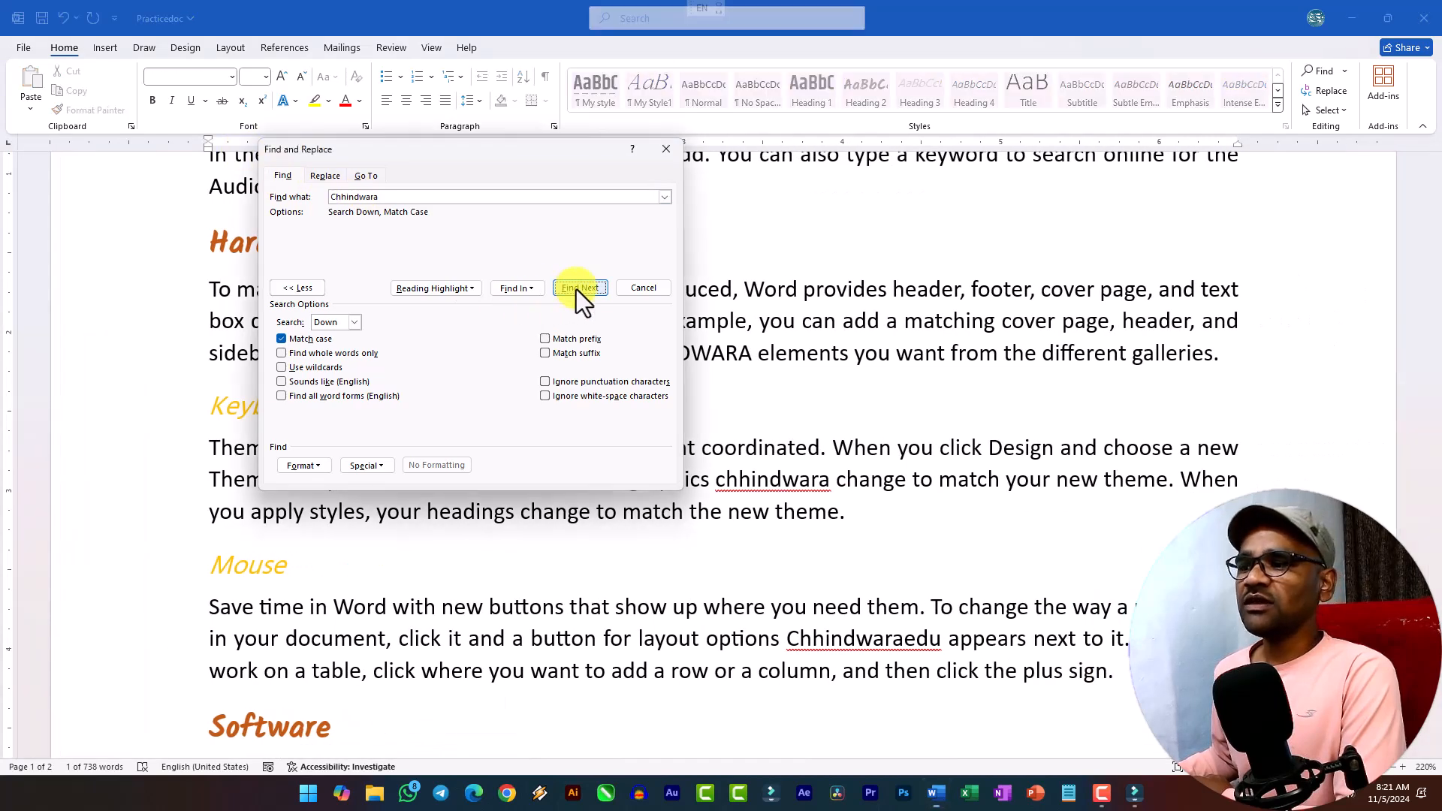
{"action": "left_click", "coordinate": [720, 433]}
{"action": "left_click", "coordinate": [354, 323]}
{"action": "left_click", "coordinate": [332, 355]}
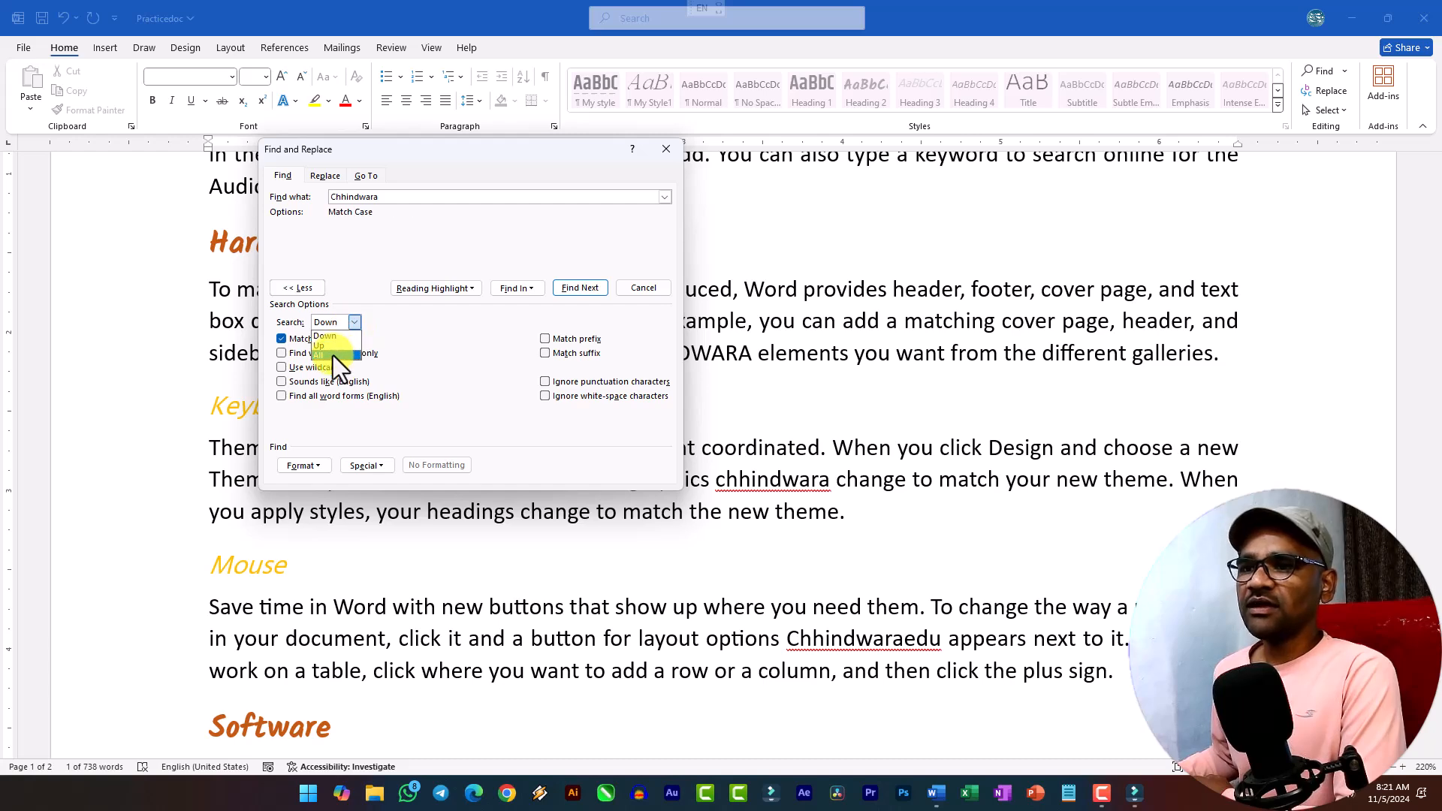
{"action": "left_click", "coordinate": [580, 288]}
{"action": "scroll", "coordinate": [826, 631], "scroll_direction": "down", "scroll_amount": 1}
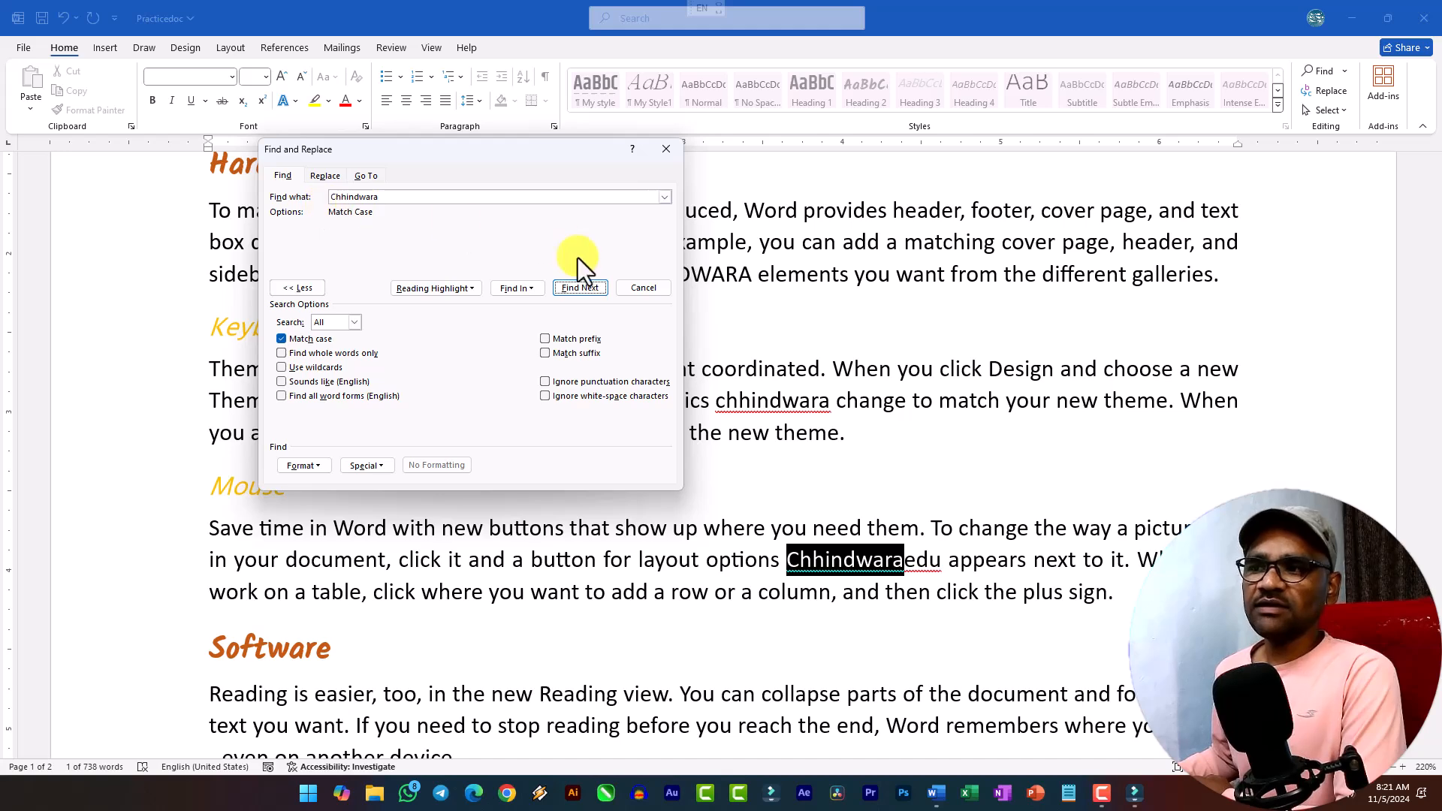
{"action": "left_click", "coordinate": [580, 287]}
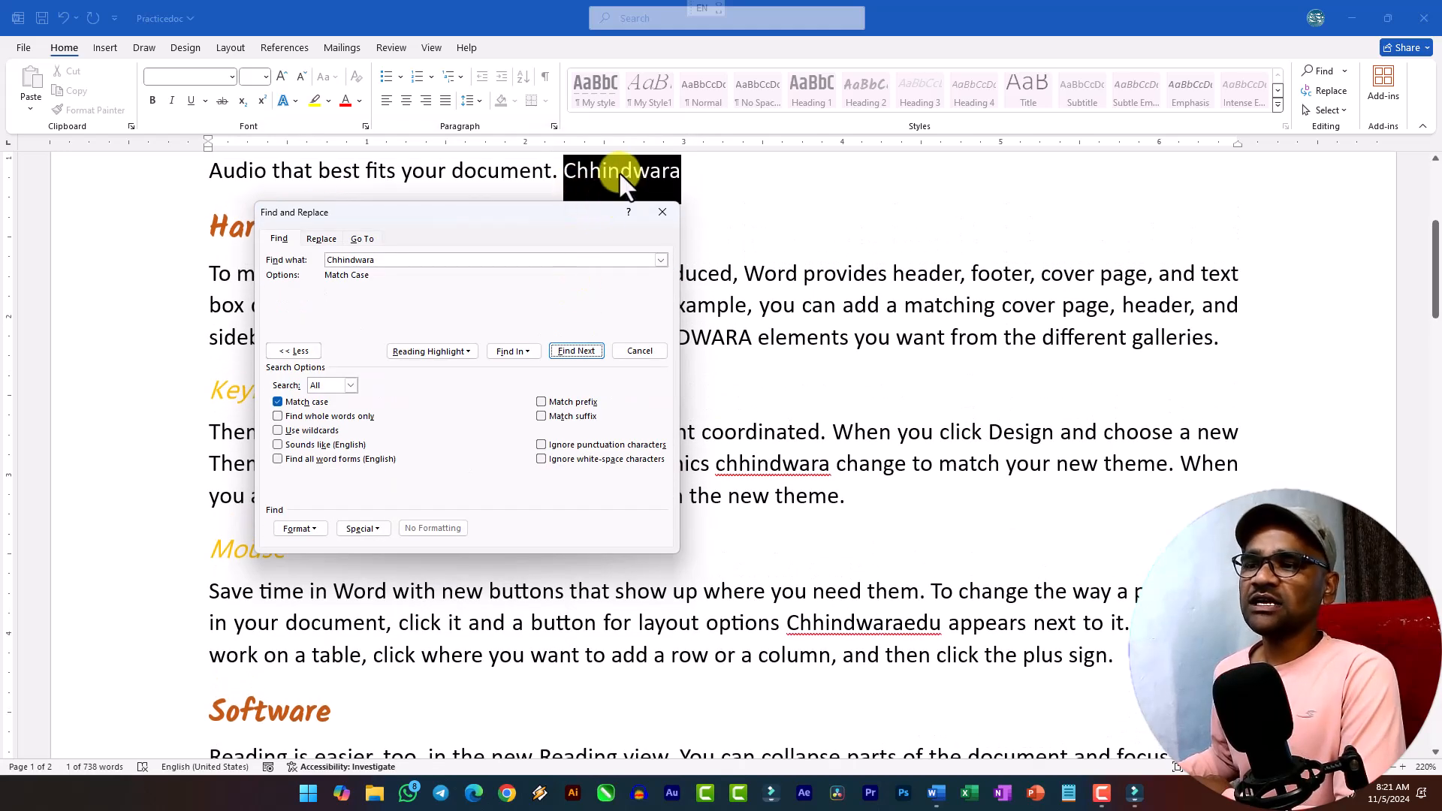
Step: Turn on Find whole words only and repeat the case-matched search for Chhindwara through the whole document
{"action": "left_click", "coordinate": [278, 416]}
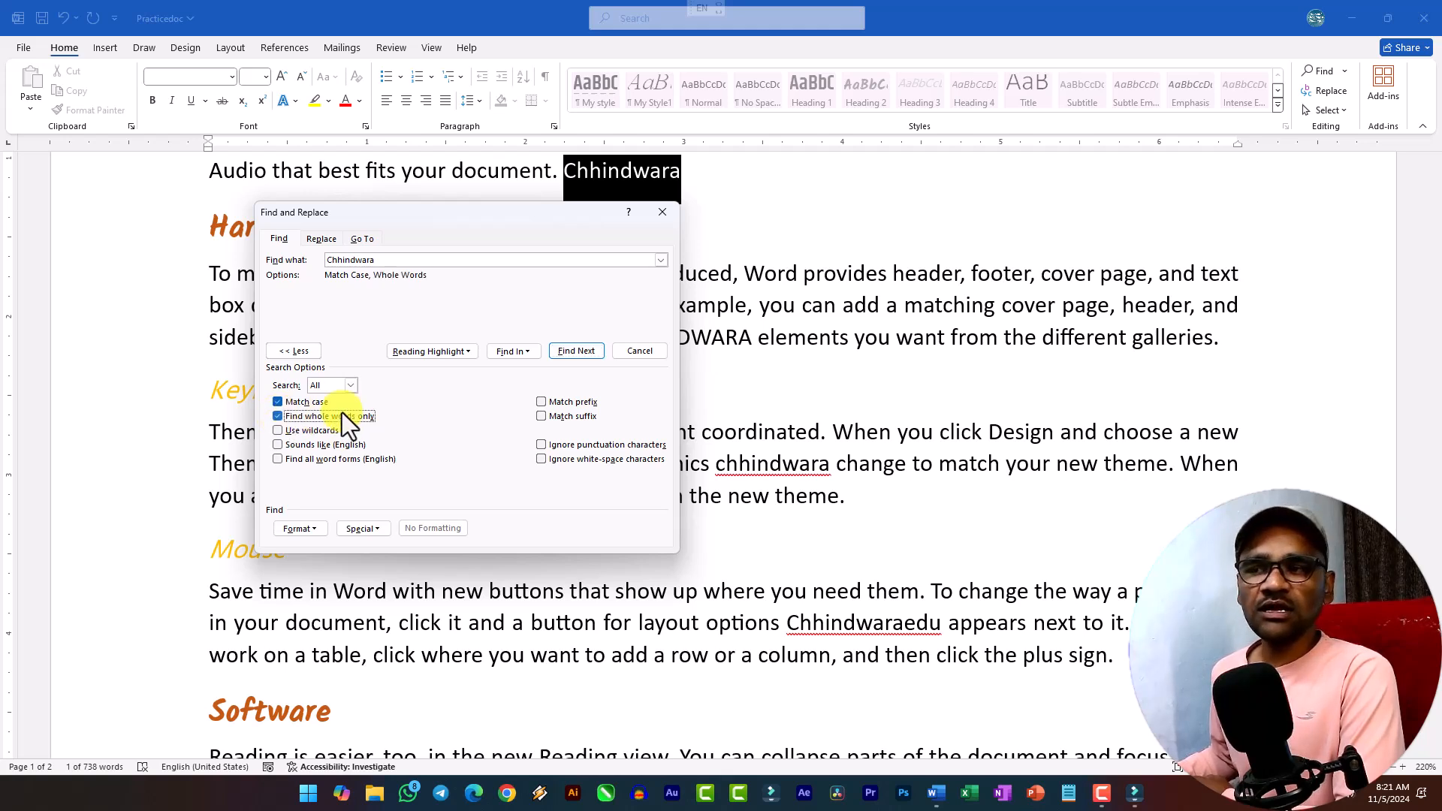
{"action": "double_click", "coordinate": [366, 260]}
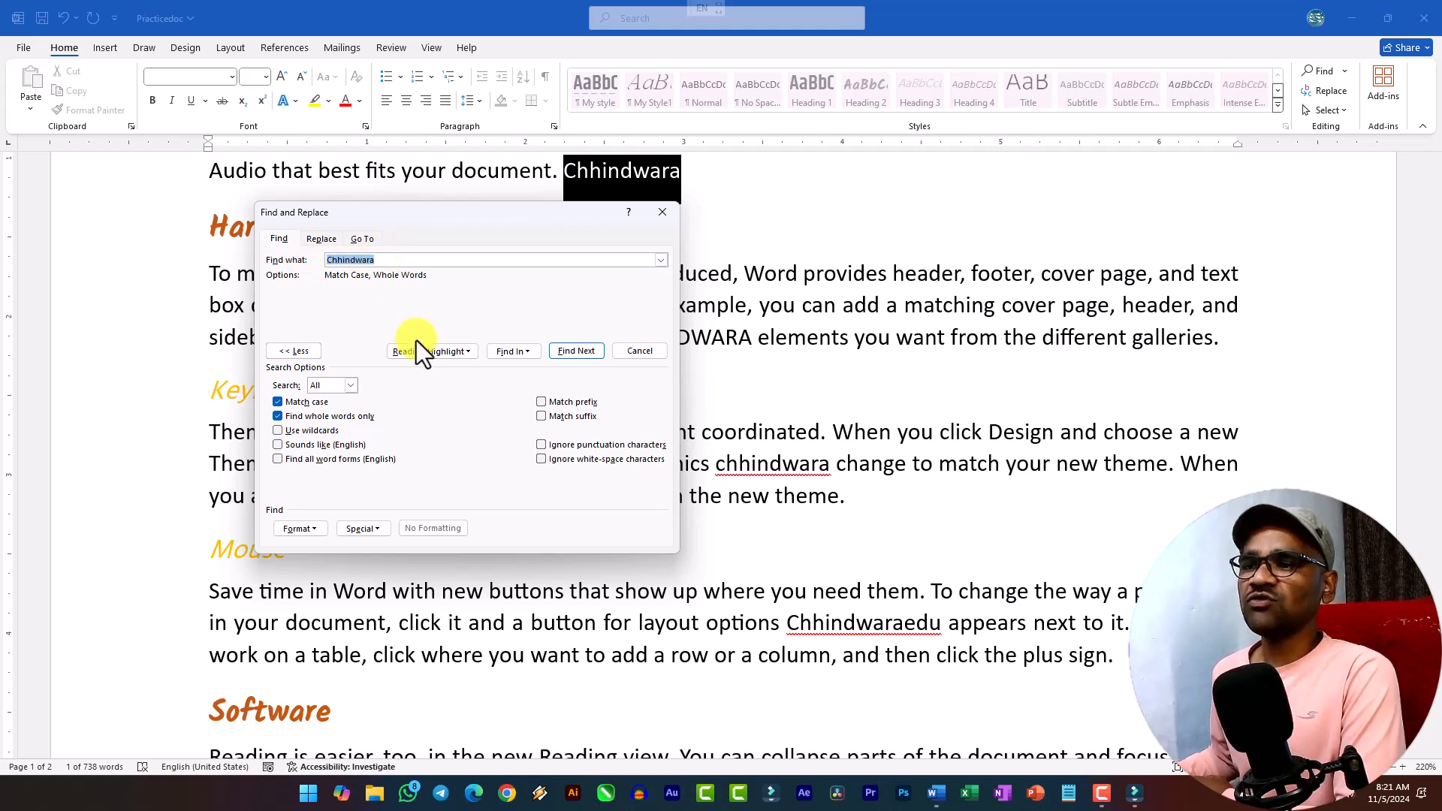
{"action": "left_click", "coordinate": [580, 350]}
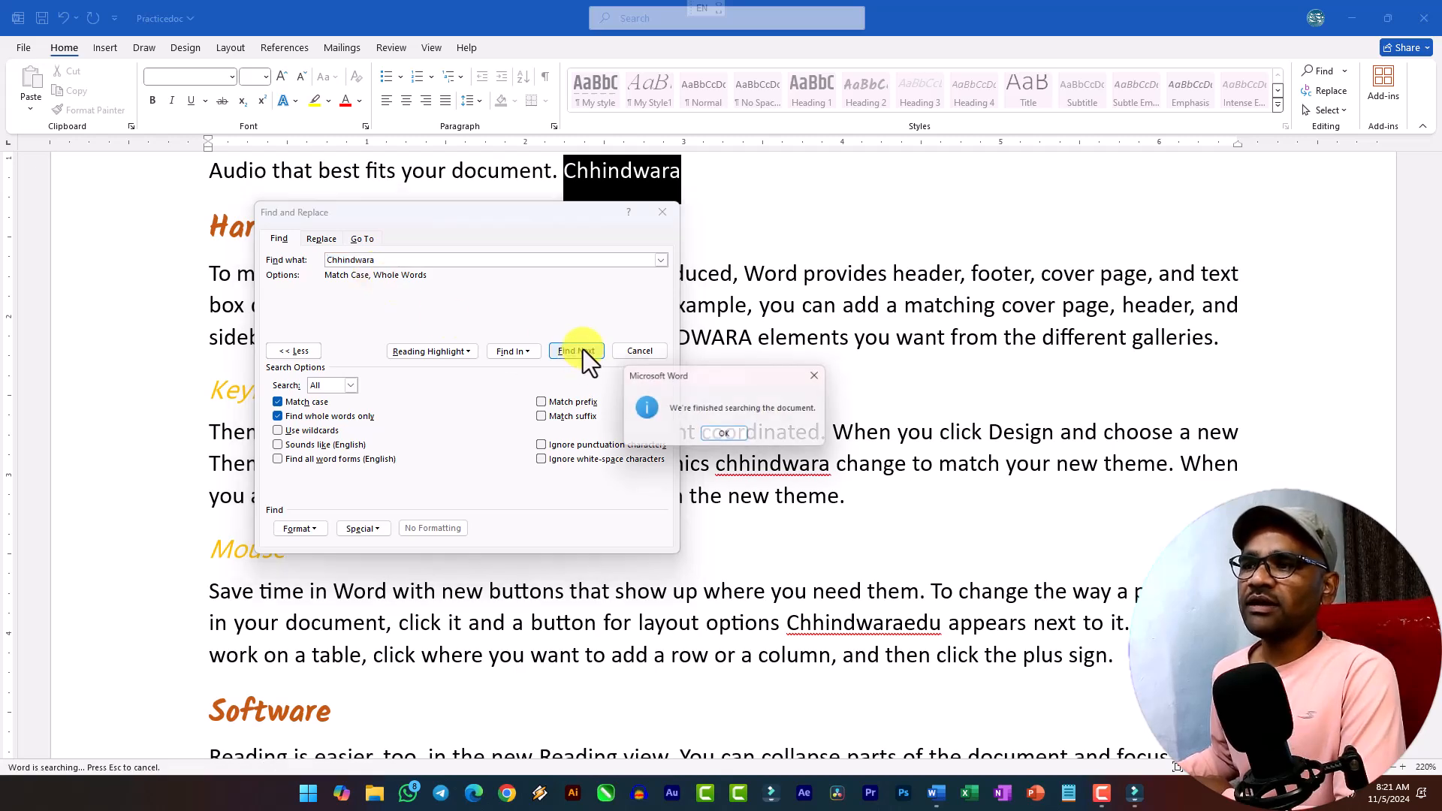
{"action": "left_click", "coordinate": [727, 436]}
{"action": "left_click", "coordinate": [568, 351]}
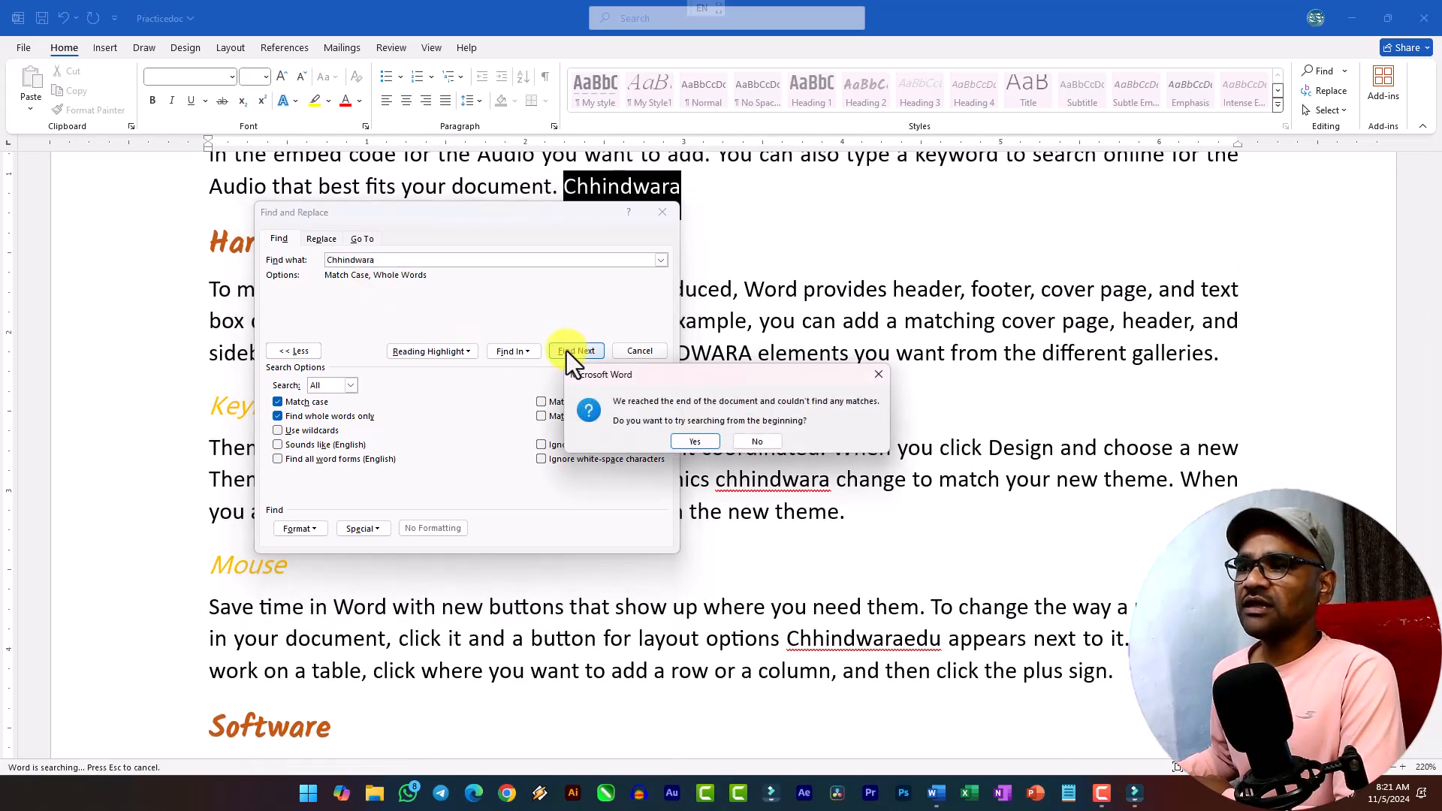
{"action": "left_click", "coordinate": [697, 441]}
{"action": "left_click", "coordinate": [576, 351]}
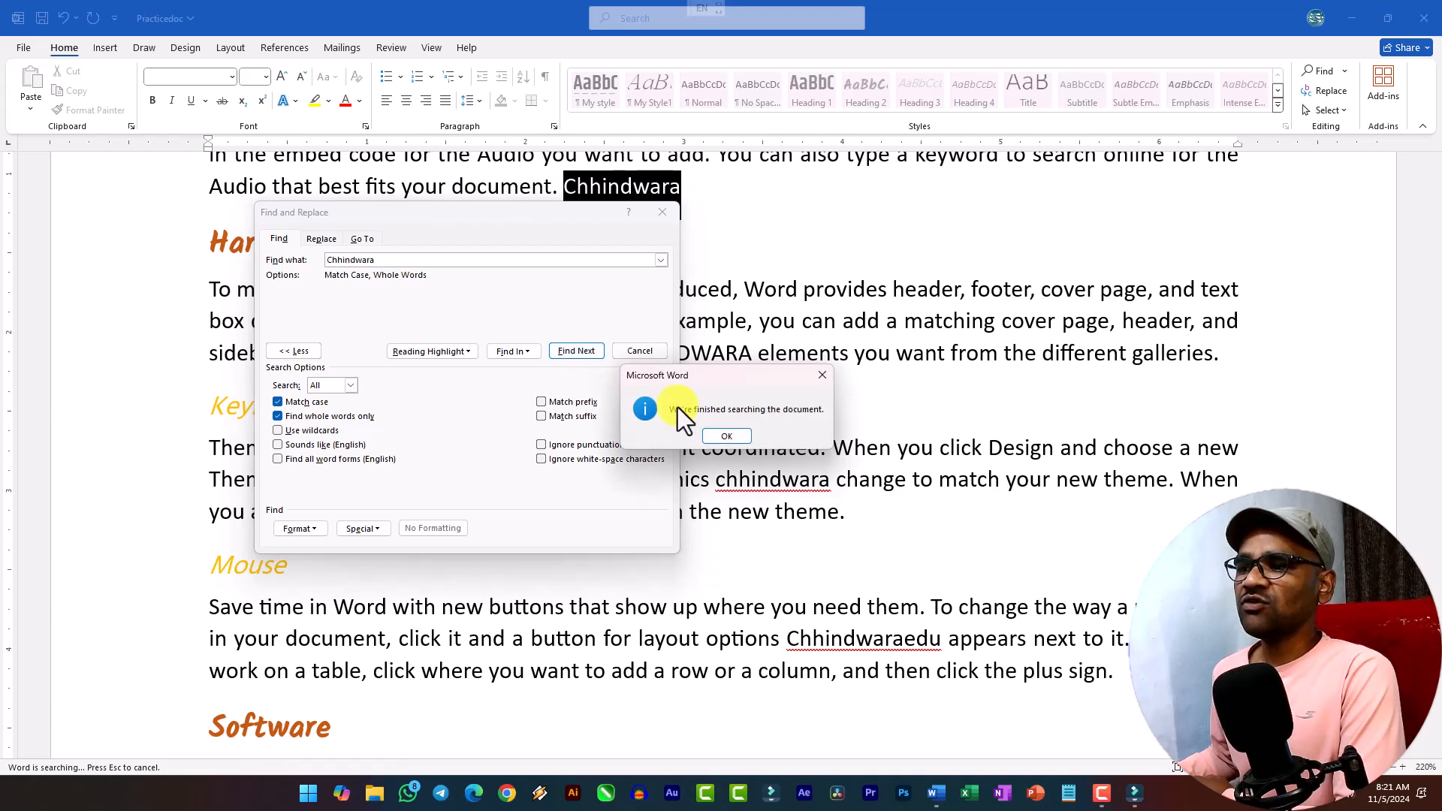
{"action": "left_click", "coordinate": [727, 436]}
Step: Toggle Match case off and back on, and rerun the case-matched, whole-word search for Chhindwara
{"action": "left_click_drag", "start_coordinate": [539, 217], "coordinate": [539, 274]}
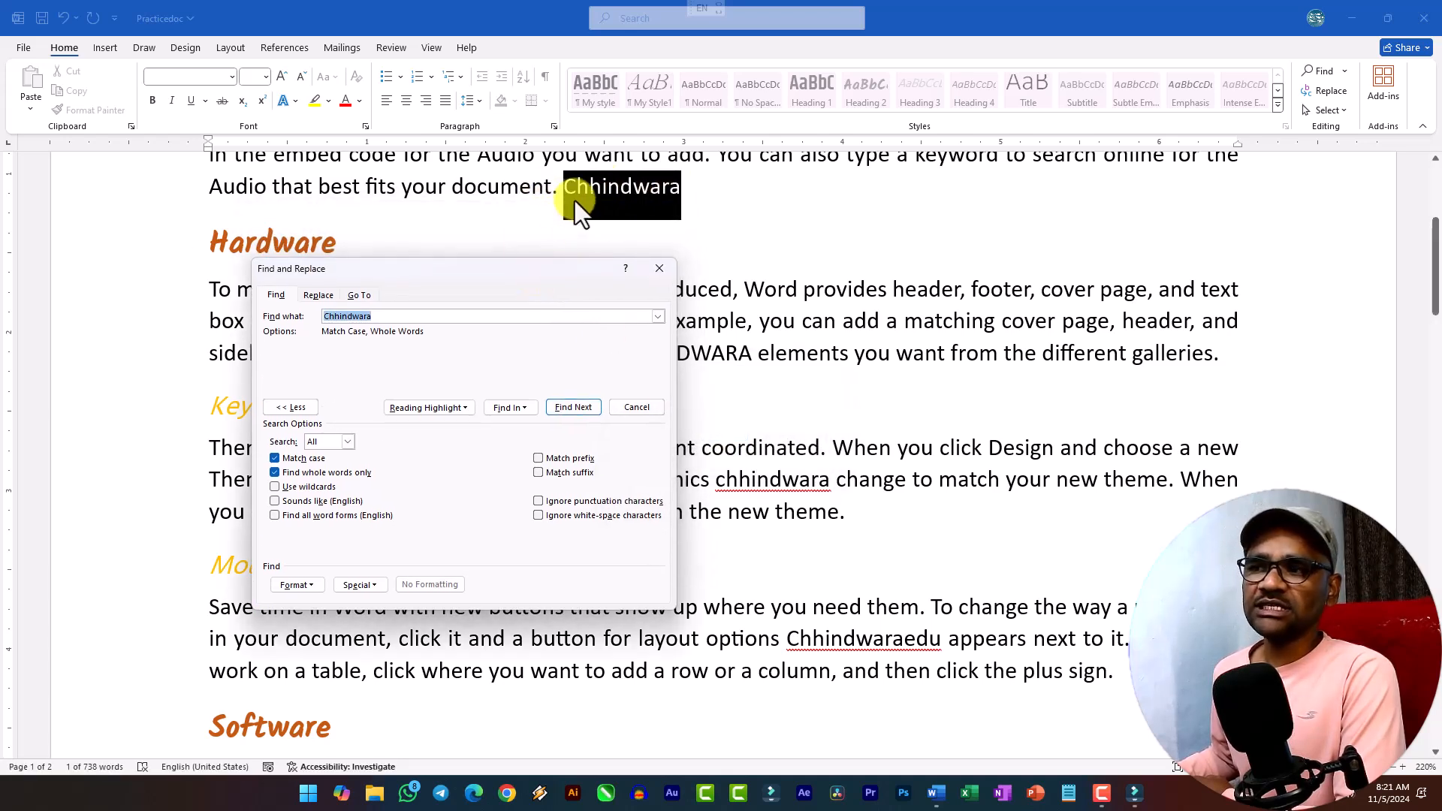
{"action": "left_click", "coordinate": [283, 458]}
{"action": "left_click", "coordinate": [572, 410]}
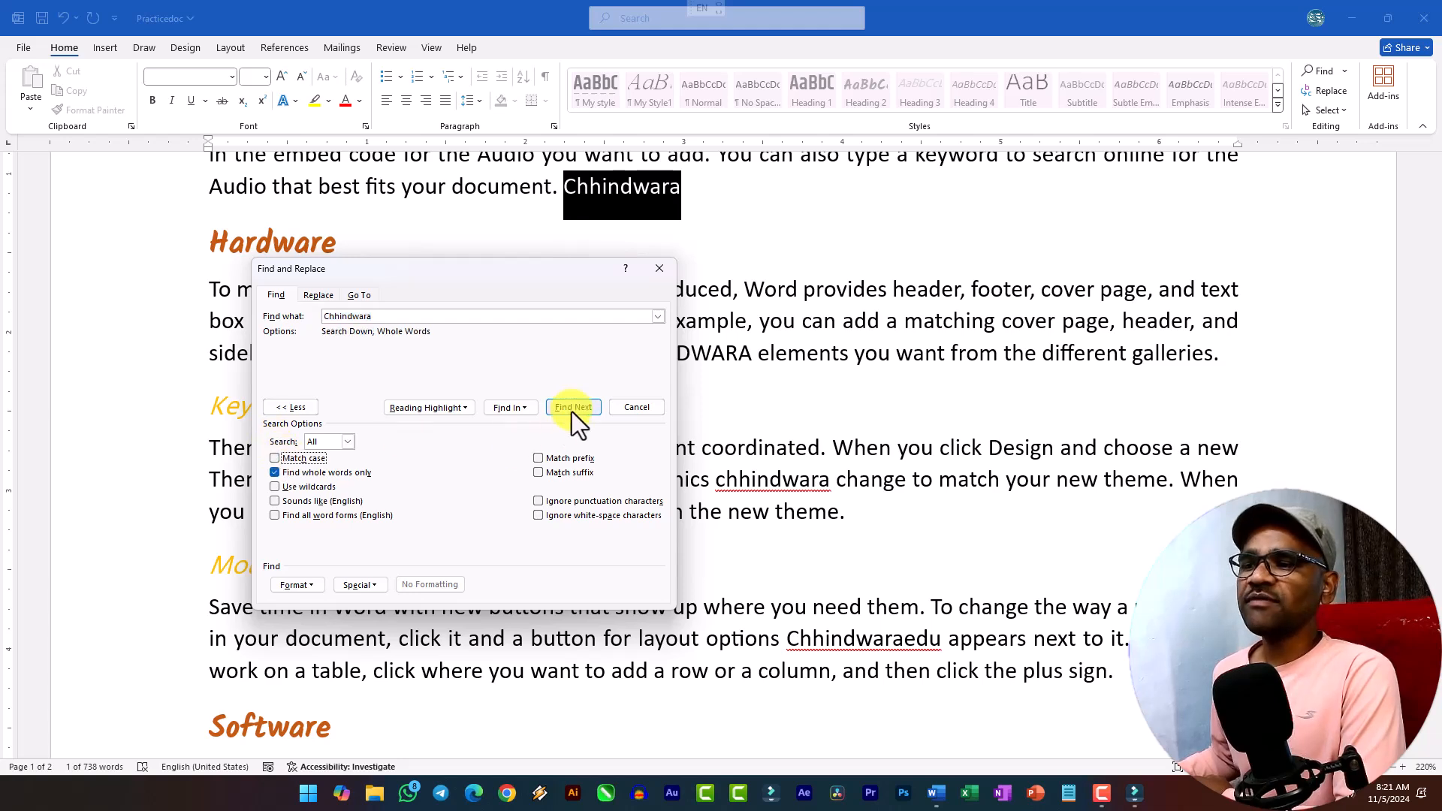
{"action": "left_click", "coordinate": [275, 458]}
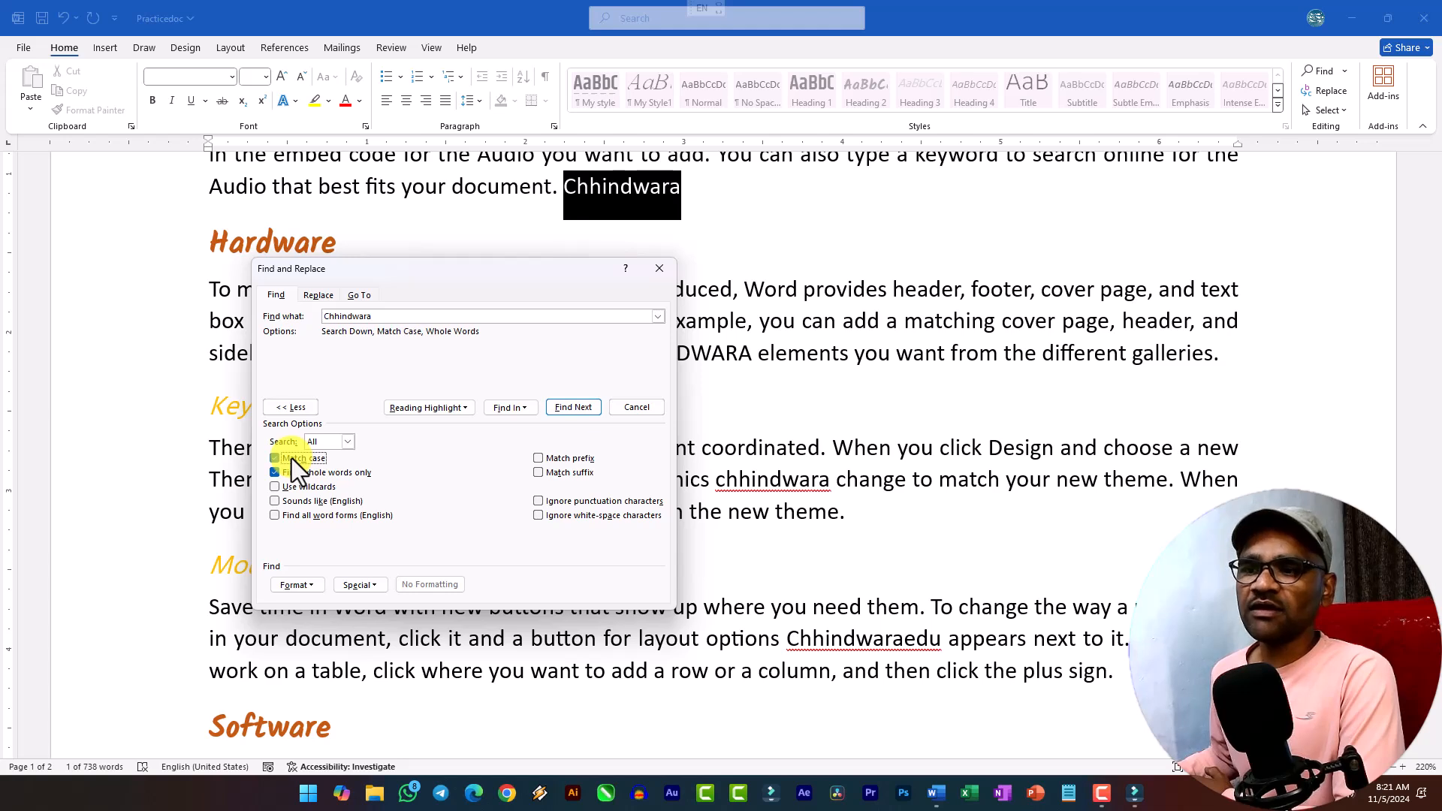
{"action": "double_click", "coordinate": [376, 317]}
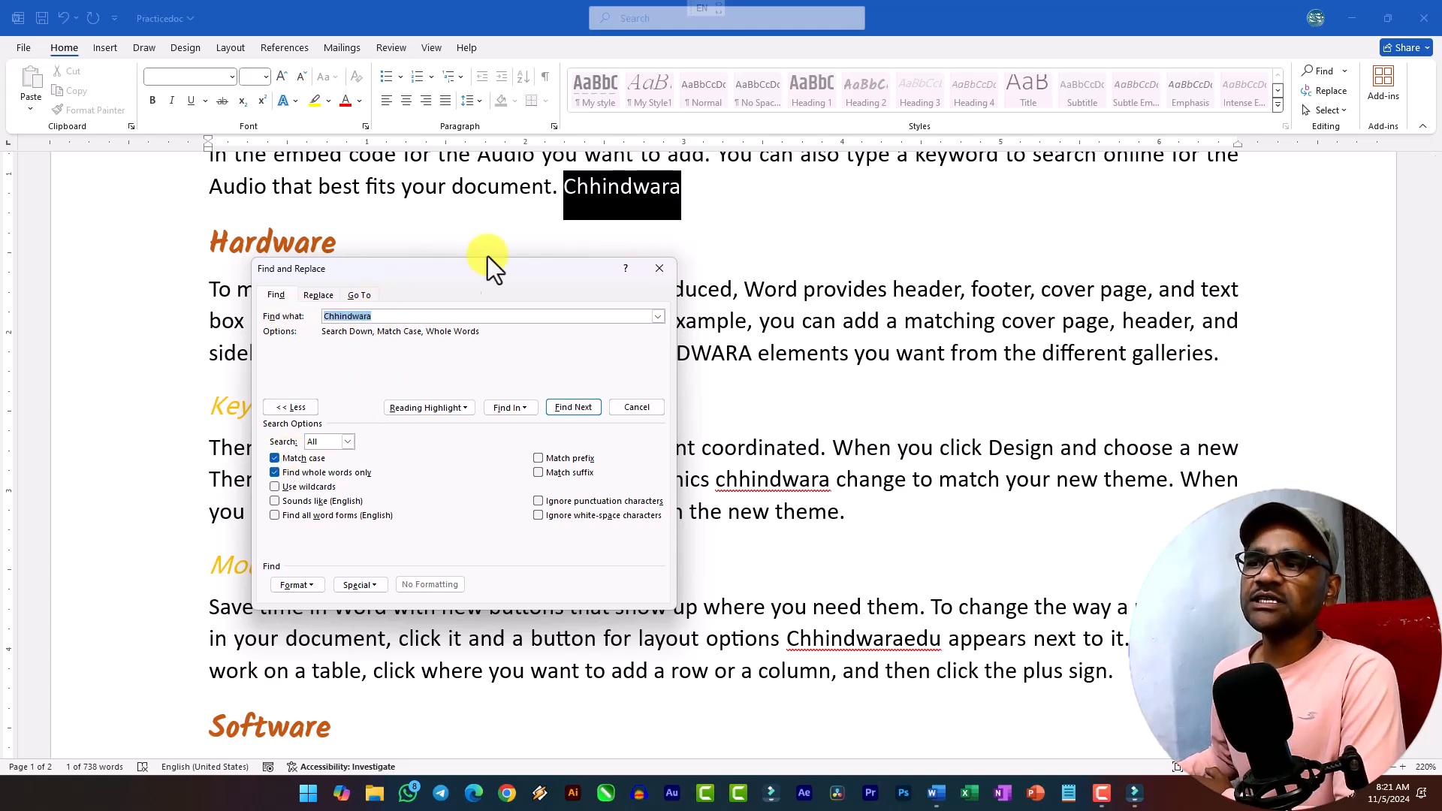
{"action": "left_click", "coordinate": [573, 410]}
{"action": "left_click", "coordinate": [691, 439]}
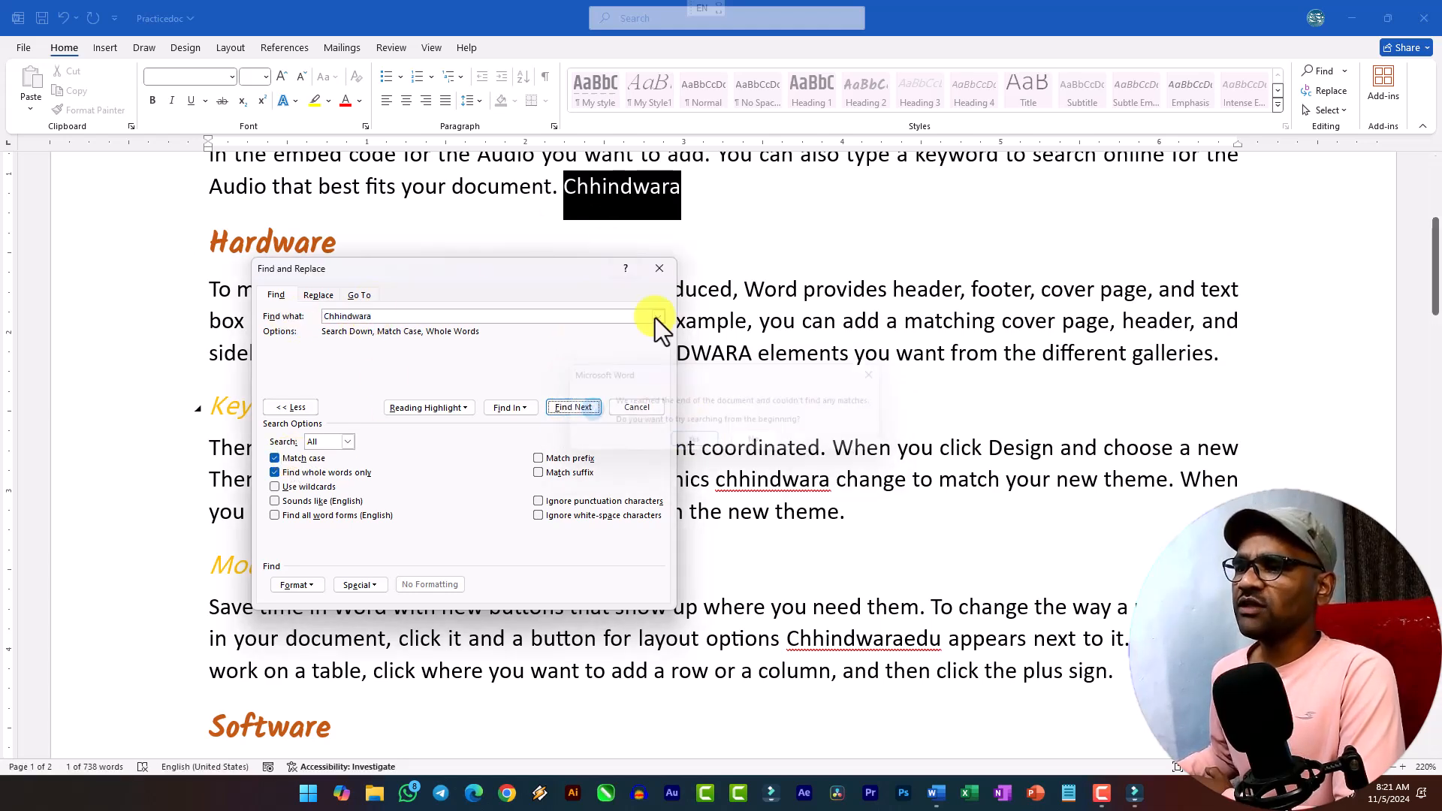
{"action": "left_click_drag", "start_coordinate": [584, 281], "coordinate": [517, 273]}
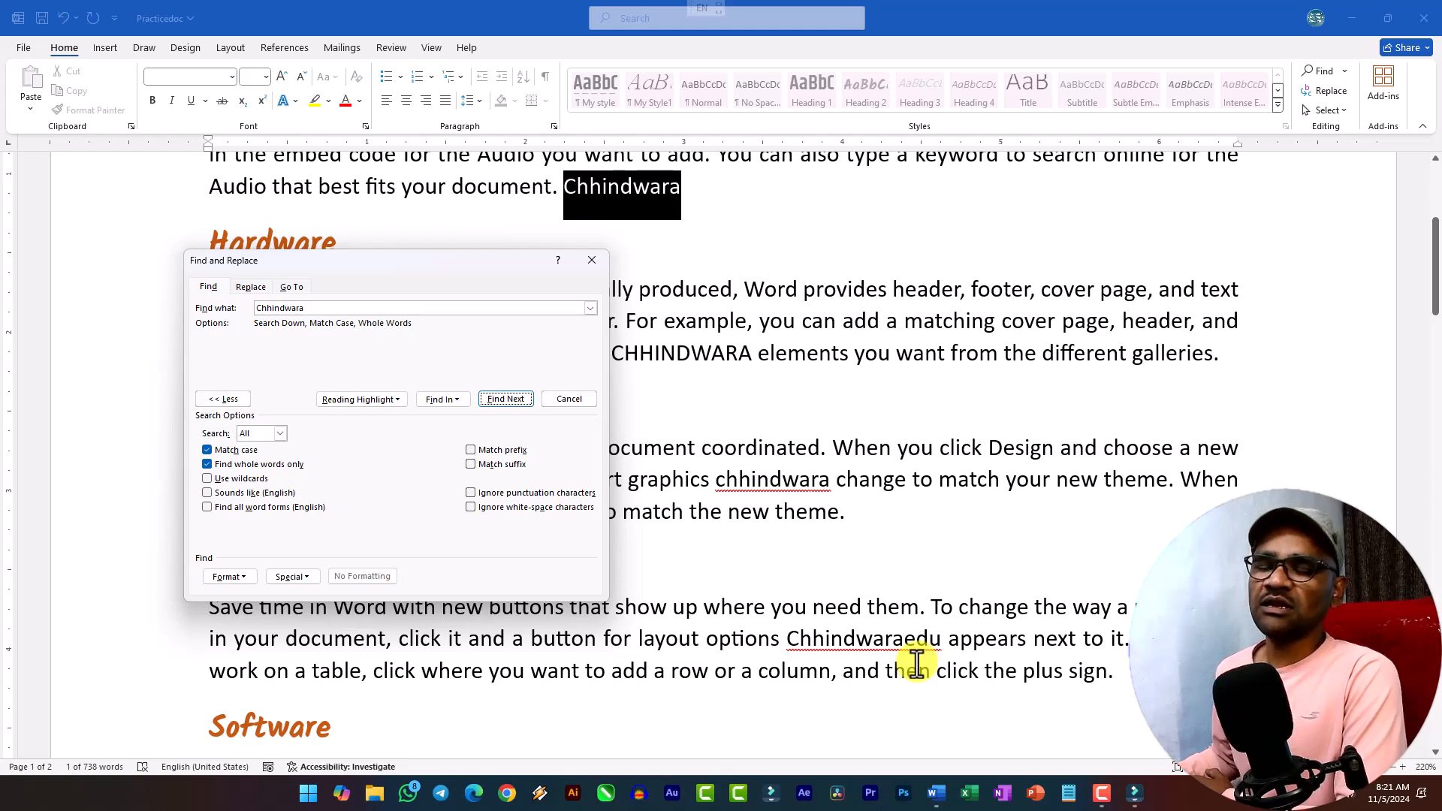
Step: Turn off Match case and step through the whole-word Chhindwara matches, continuing from the document's beginning
{"action": "left_click", "coordinate": [256, 451]}
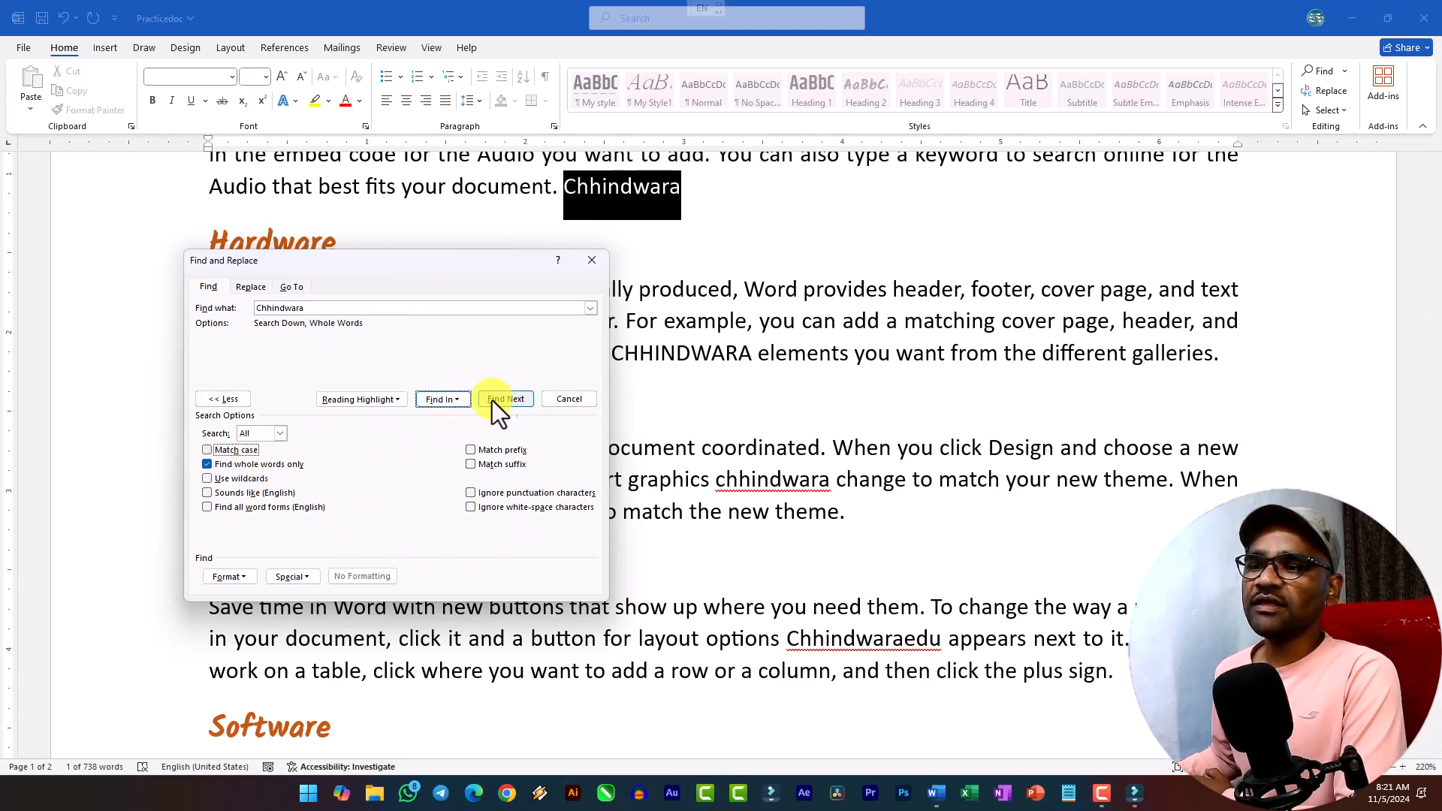
{"action": "left_click", "coordinate": [512, 397]}
{"action": "left_click", "coordinate": [728, 437]}
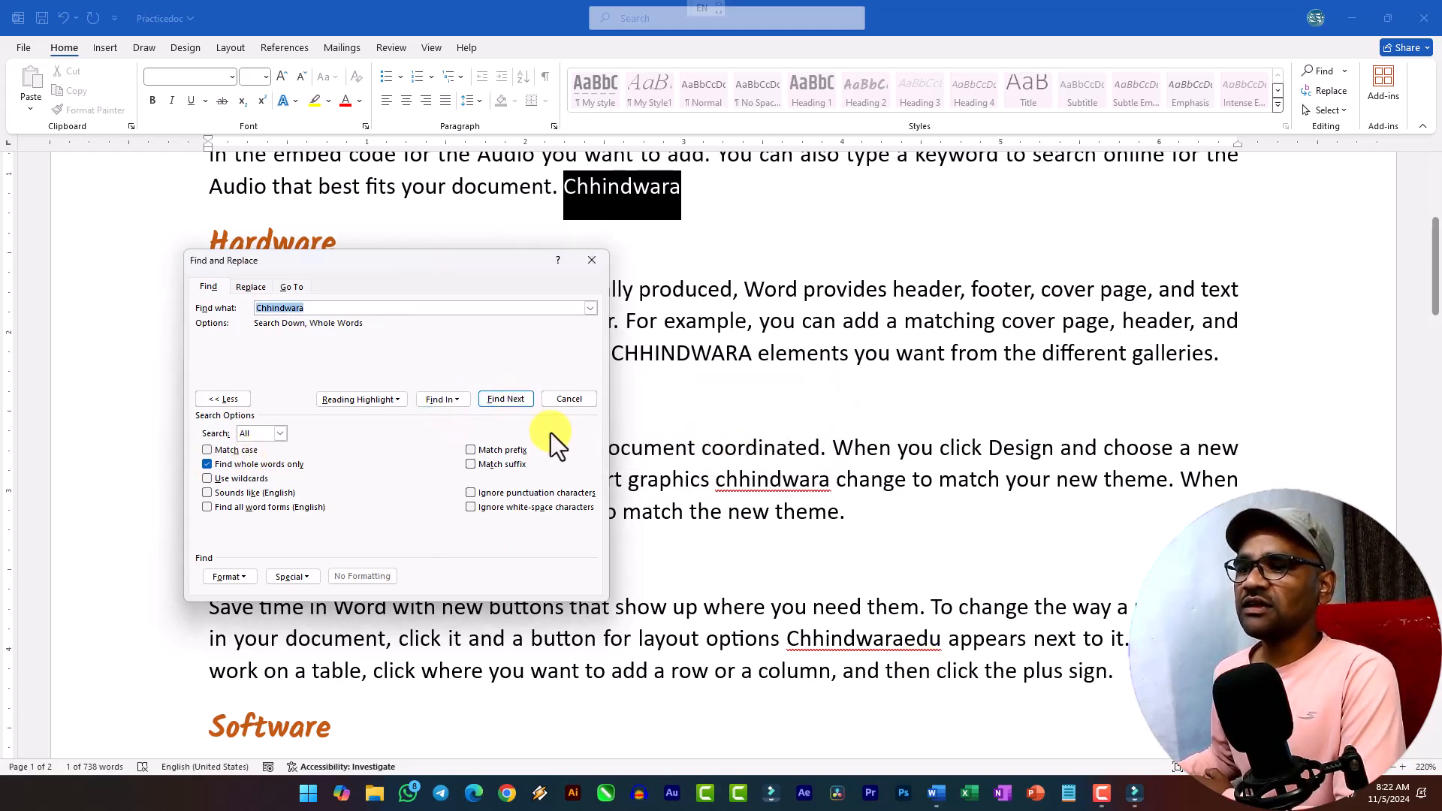
{"action": "left_click", "coordinate": [508, 399]}
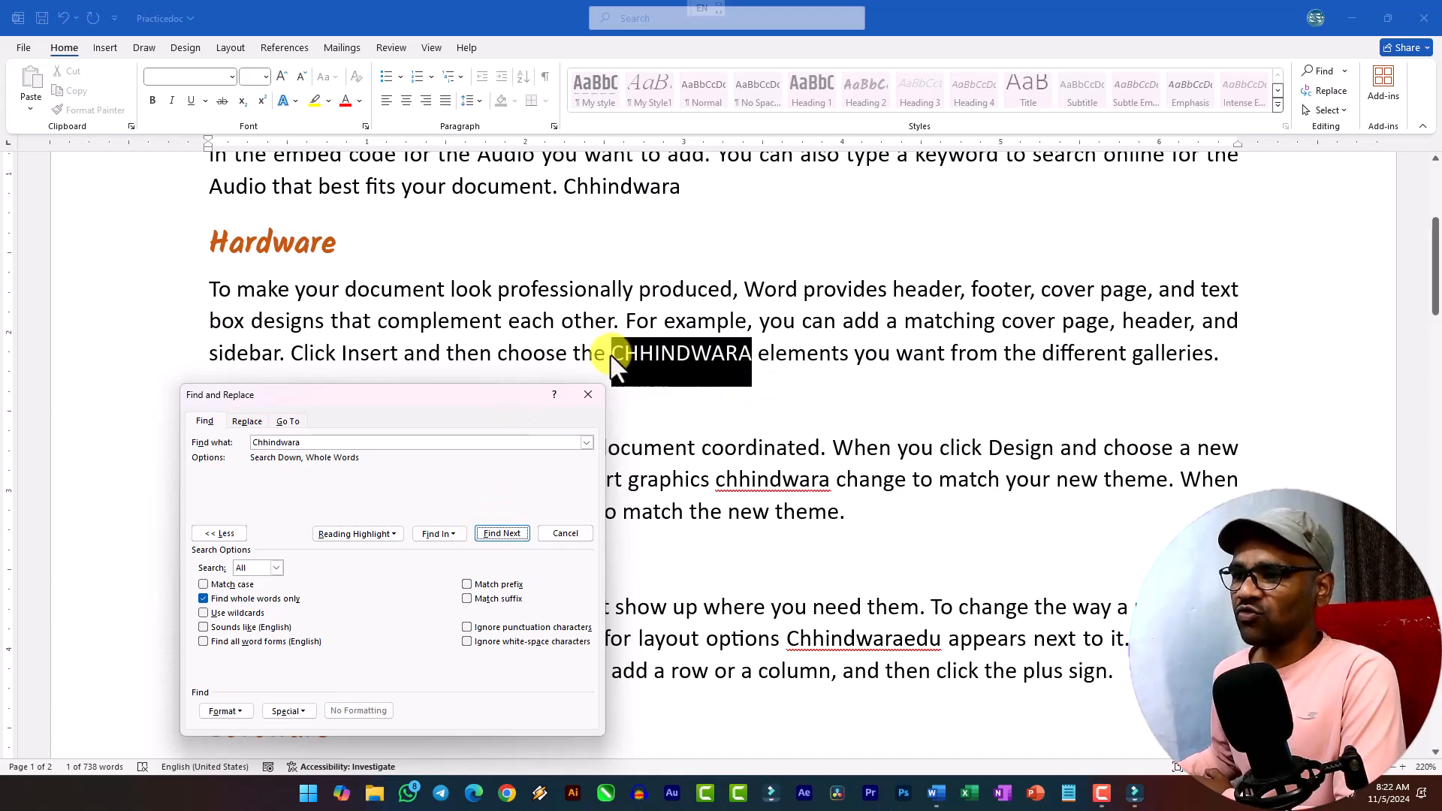
{"action": "left_click", "coordinate": [516, 535]}
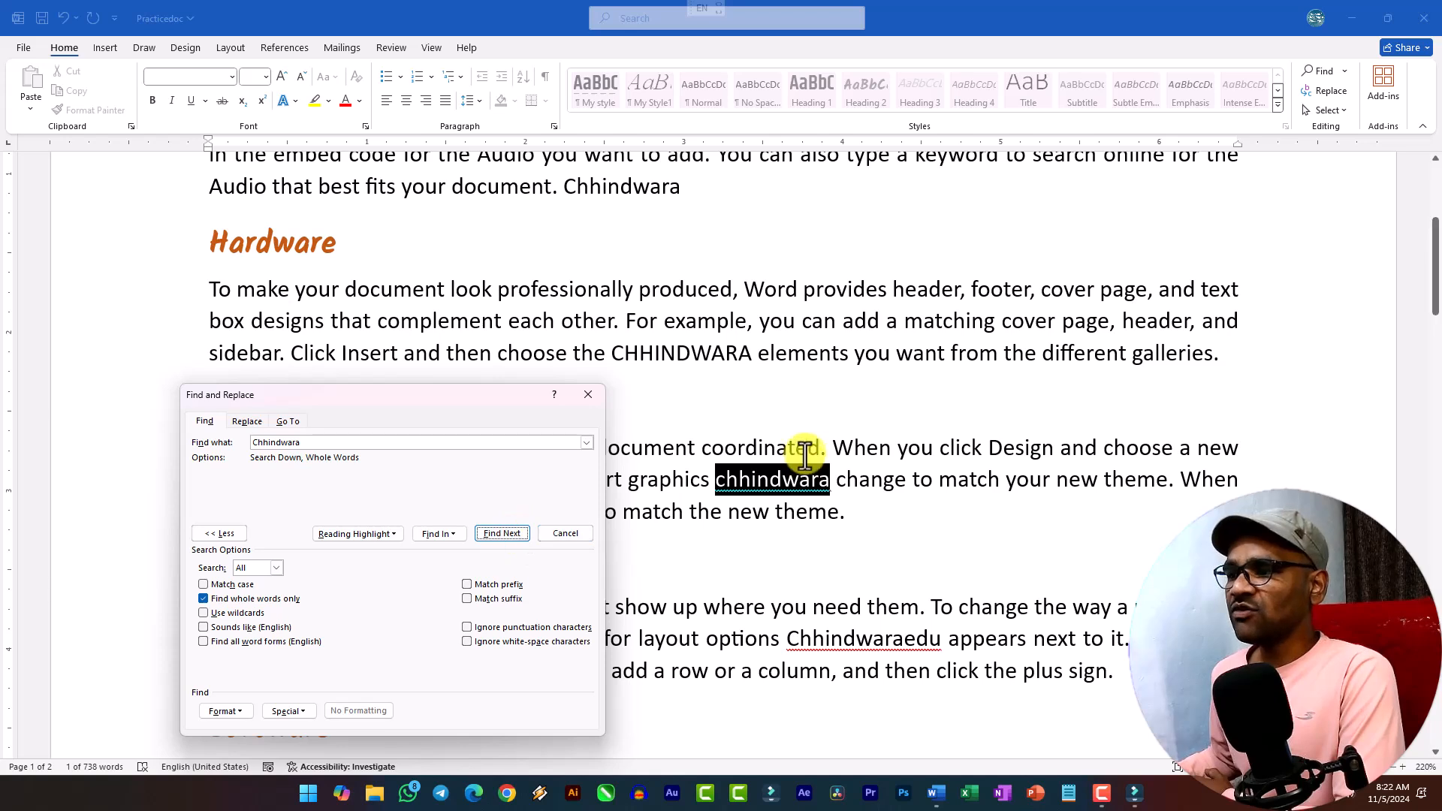
{"action": "left_click", "coordinate": [502, 534]}
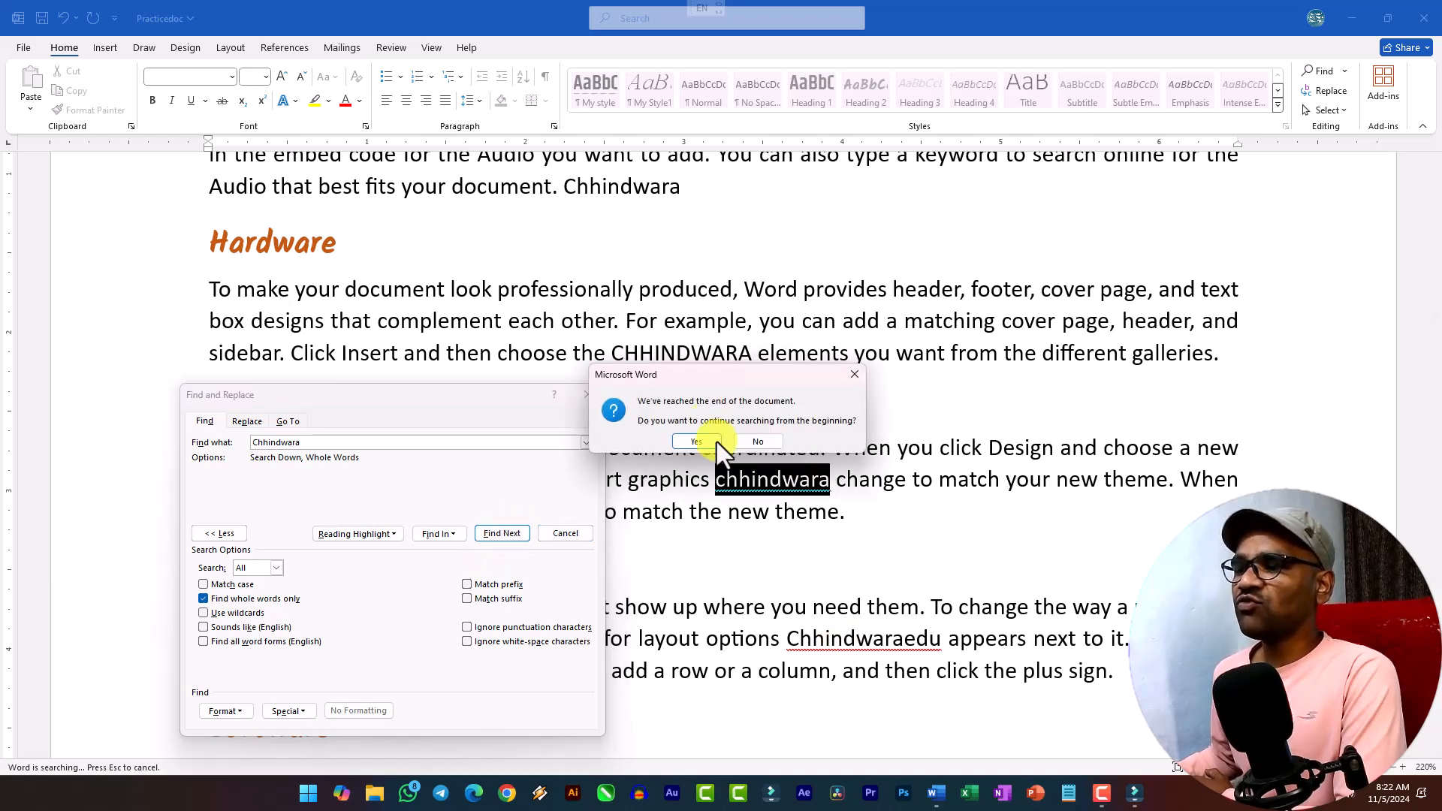
{"action": "left_click", "coordinate": [697, 441]}
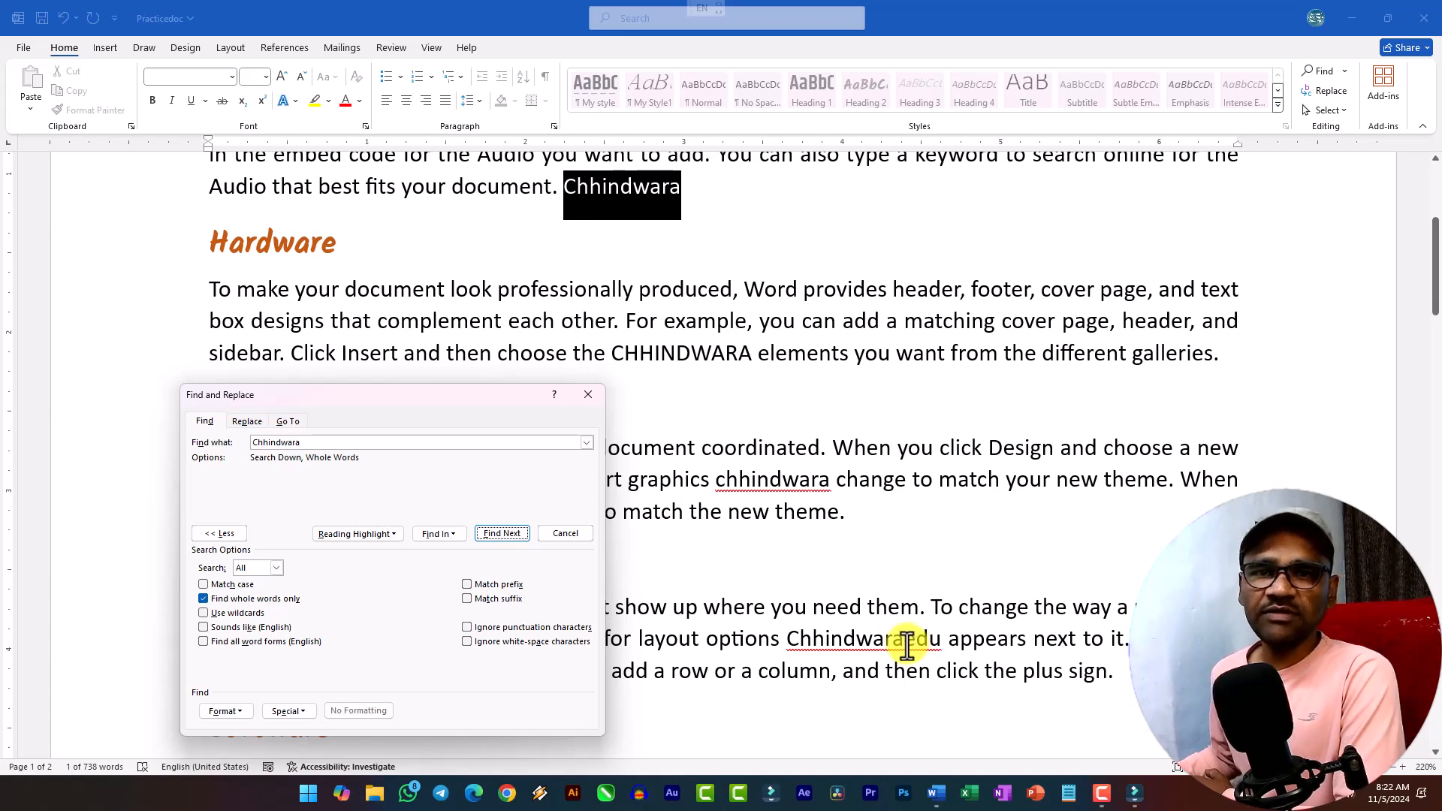
Step: Turn off Find whole words only, step through the Chhindwara matches to the one in the Mouse paragraph, and close the search
{"action": "left_click", "coordinate": [272, 601]}
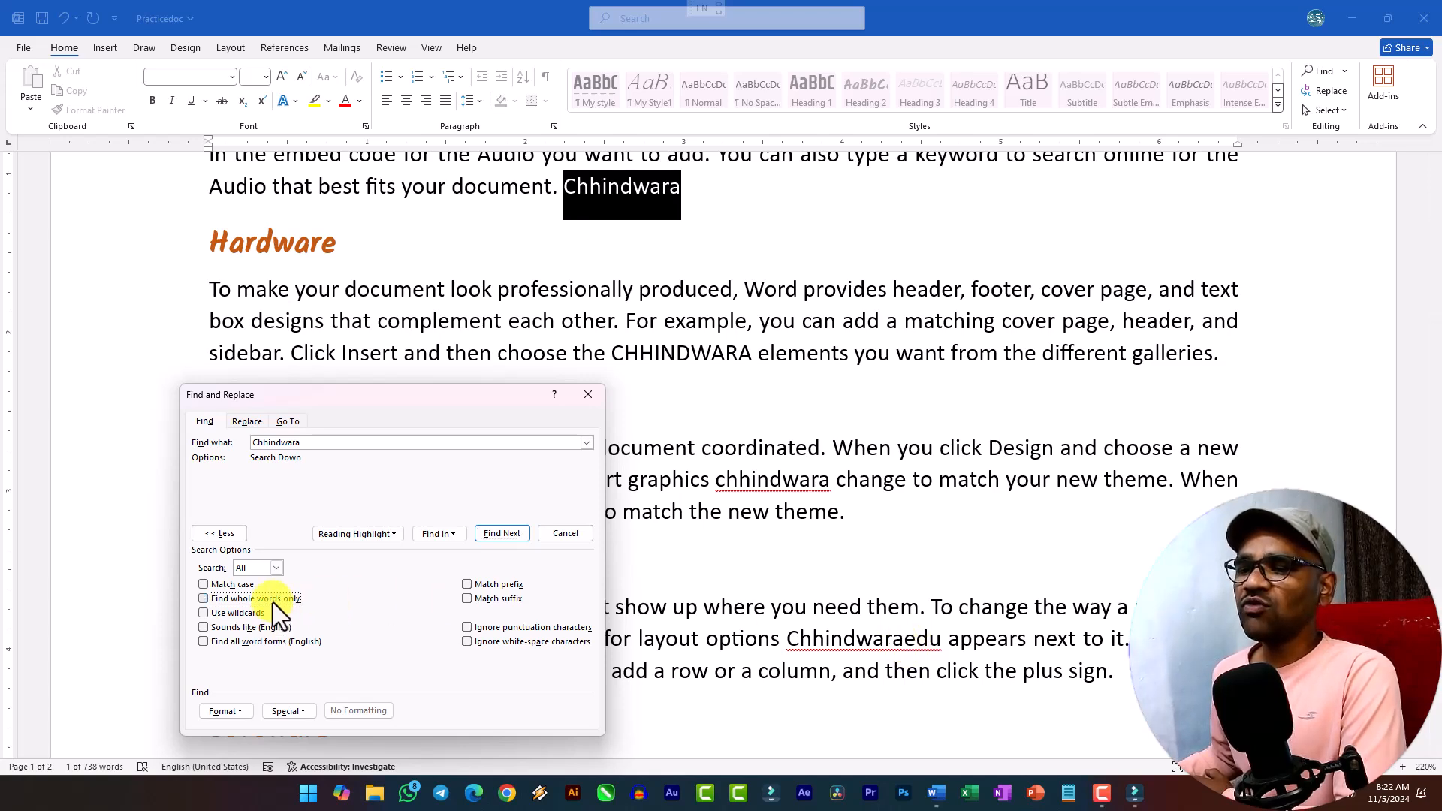
{"action": "left_click", "coordinate": [514, 535]}
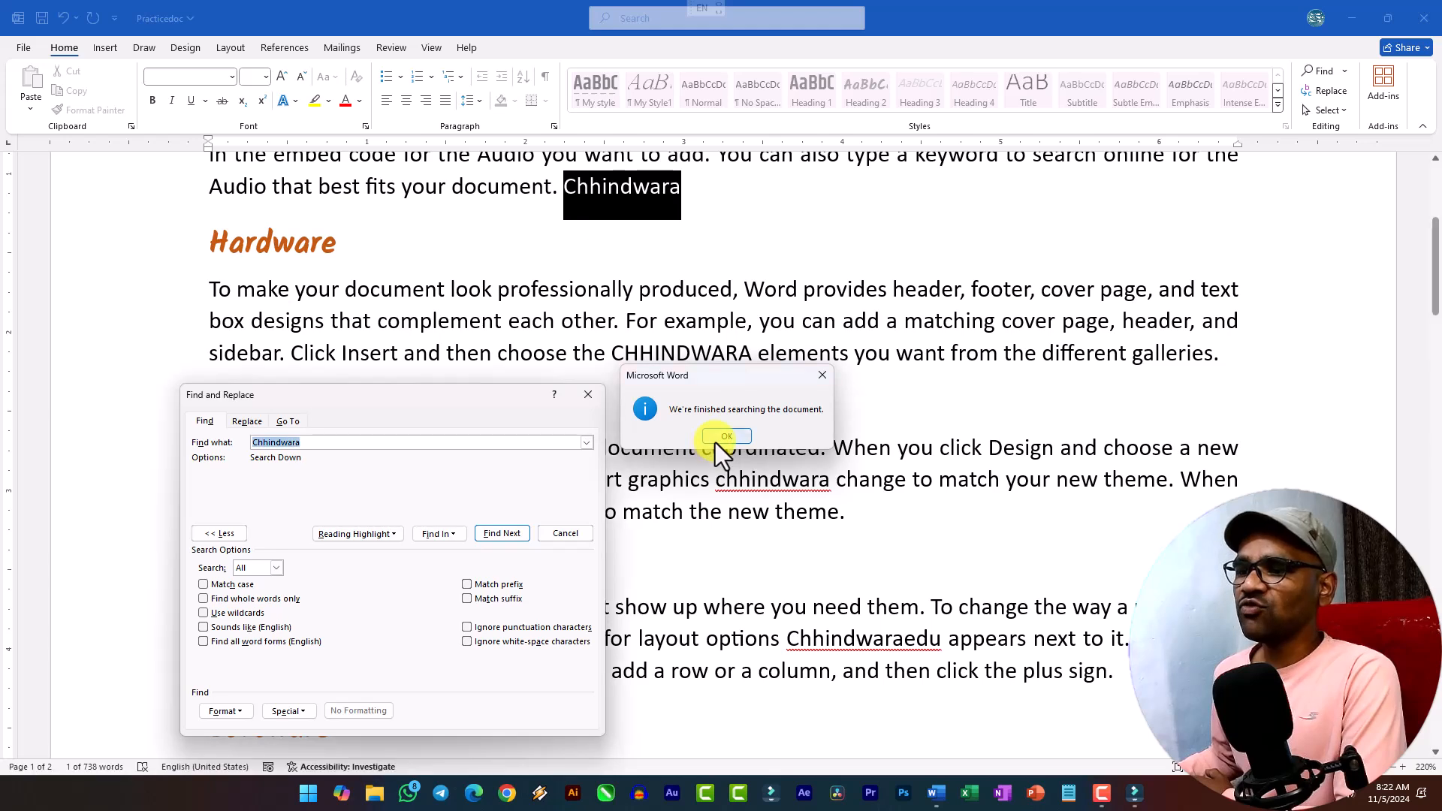
{"action": "left_click", "coordinate": [715, 442]}
{"action": "left_click", "coordinate": [488, 532]}
{"action": "left_click", "coordinate": [492, 534]}
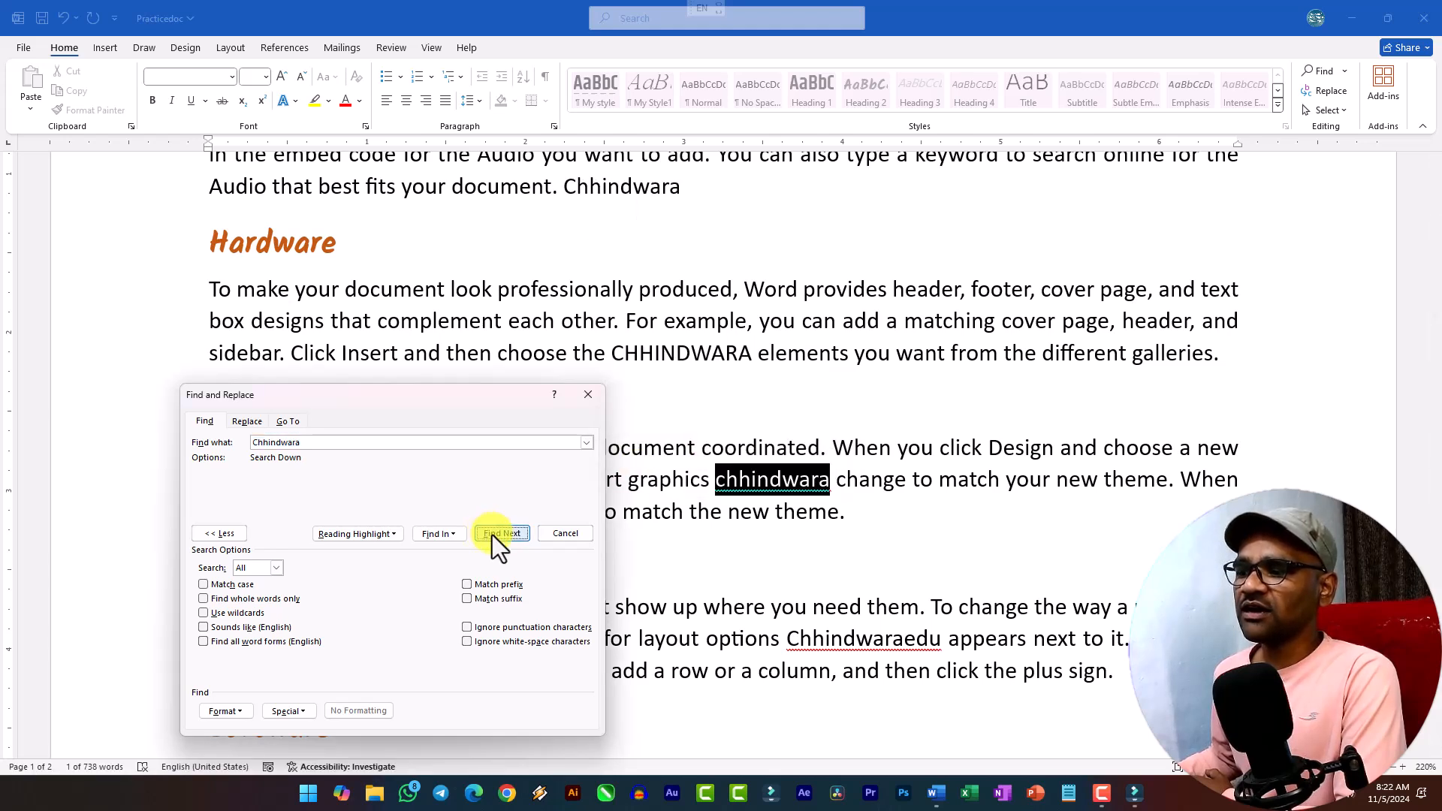
{"action": "left_click", "coordinate": [493, 535]}
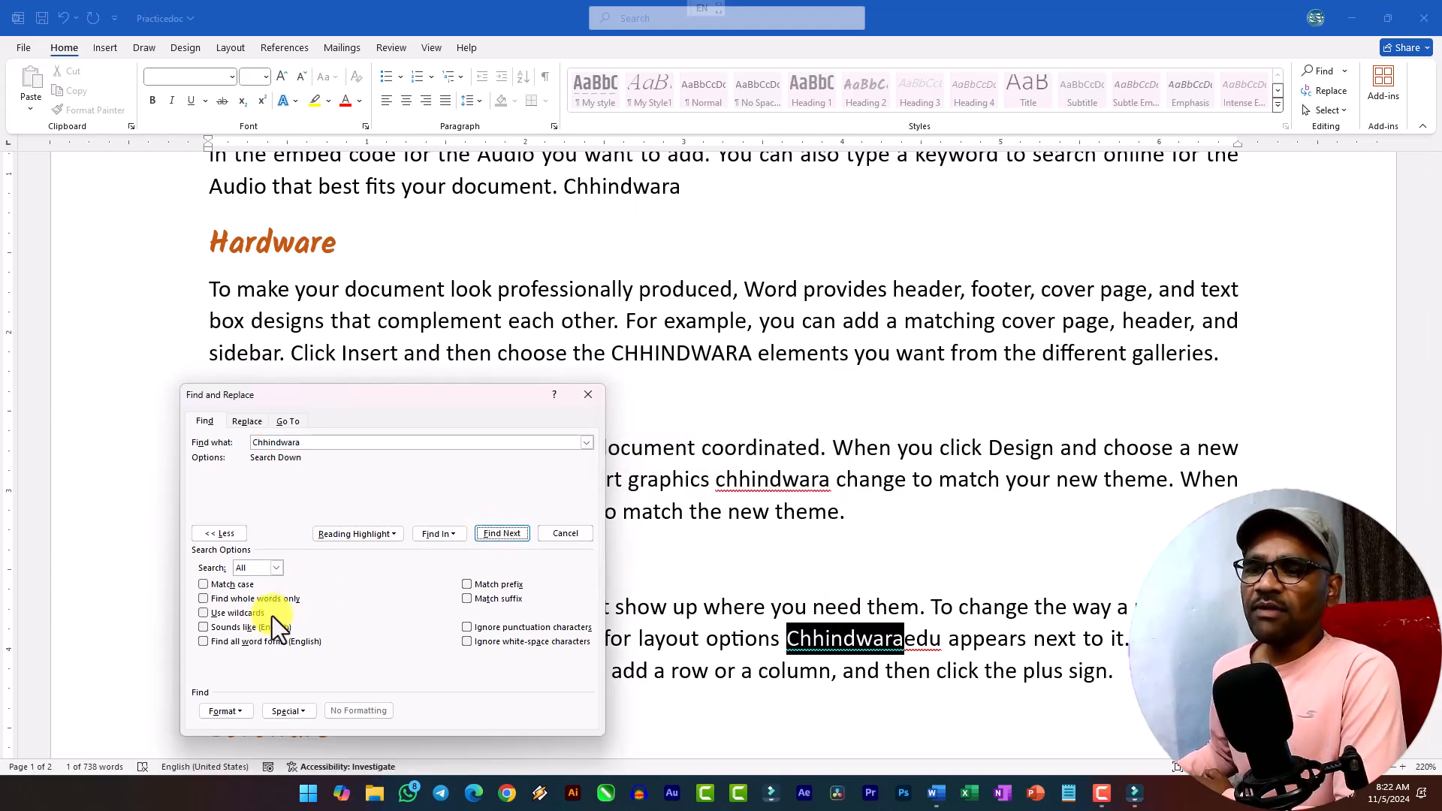
{"action": "left_click", "coordinate": [570, 536]}
{"action": "left_click", "coordinate": [457, 327]}
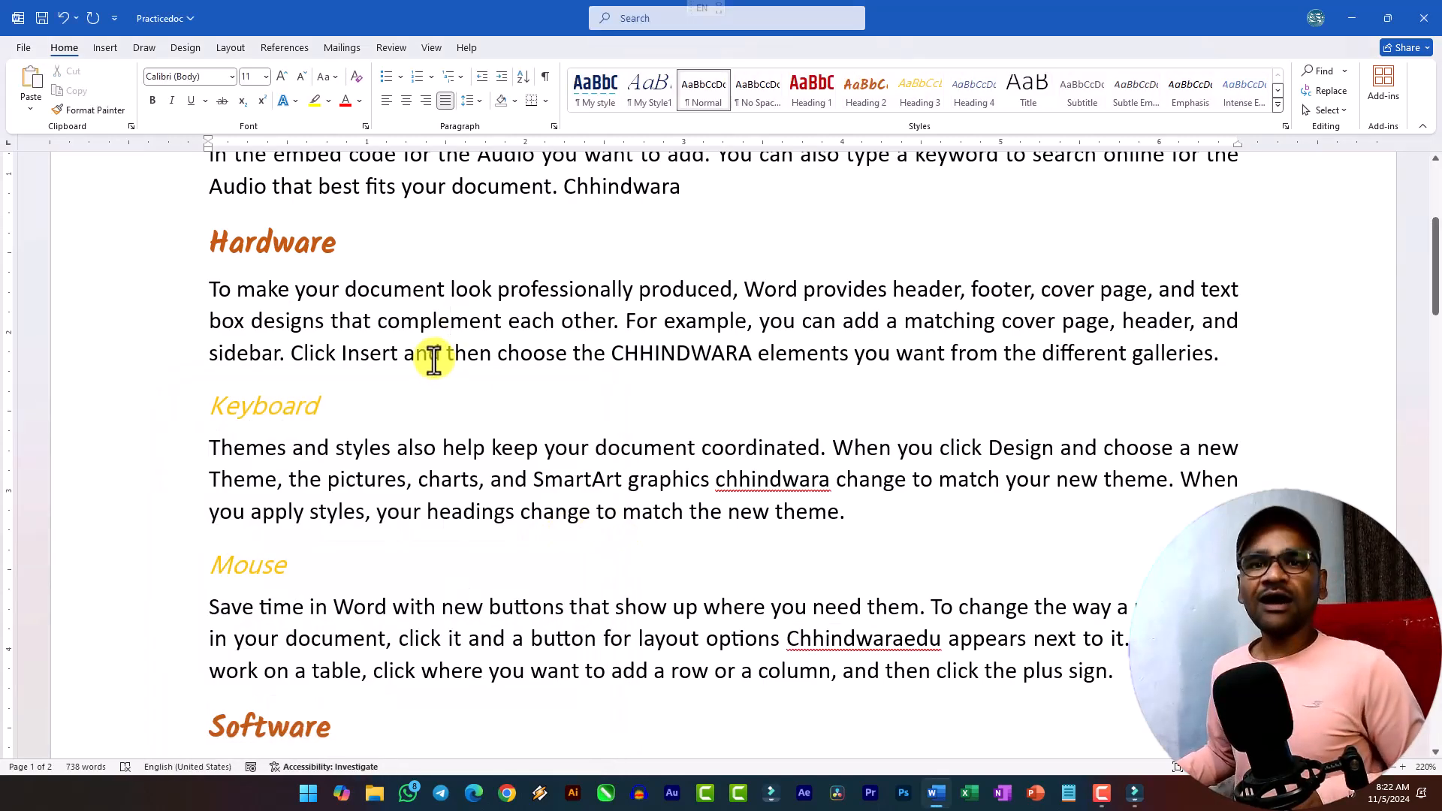
Step: Reopen Advanced Find, turn on Use wildcards and search the document for Vi and for Vi*
{"action": "key", "text": "ctrl+f"}
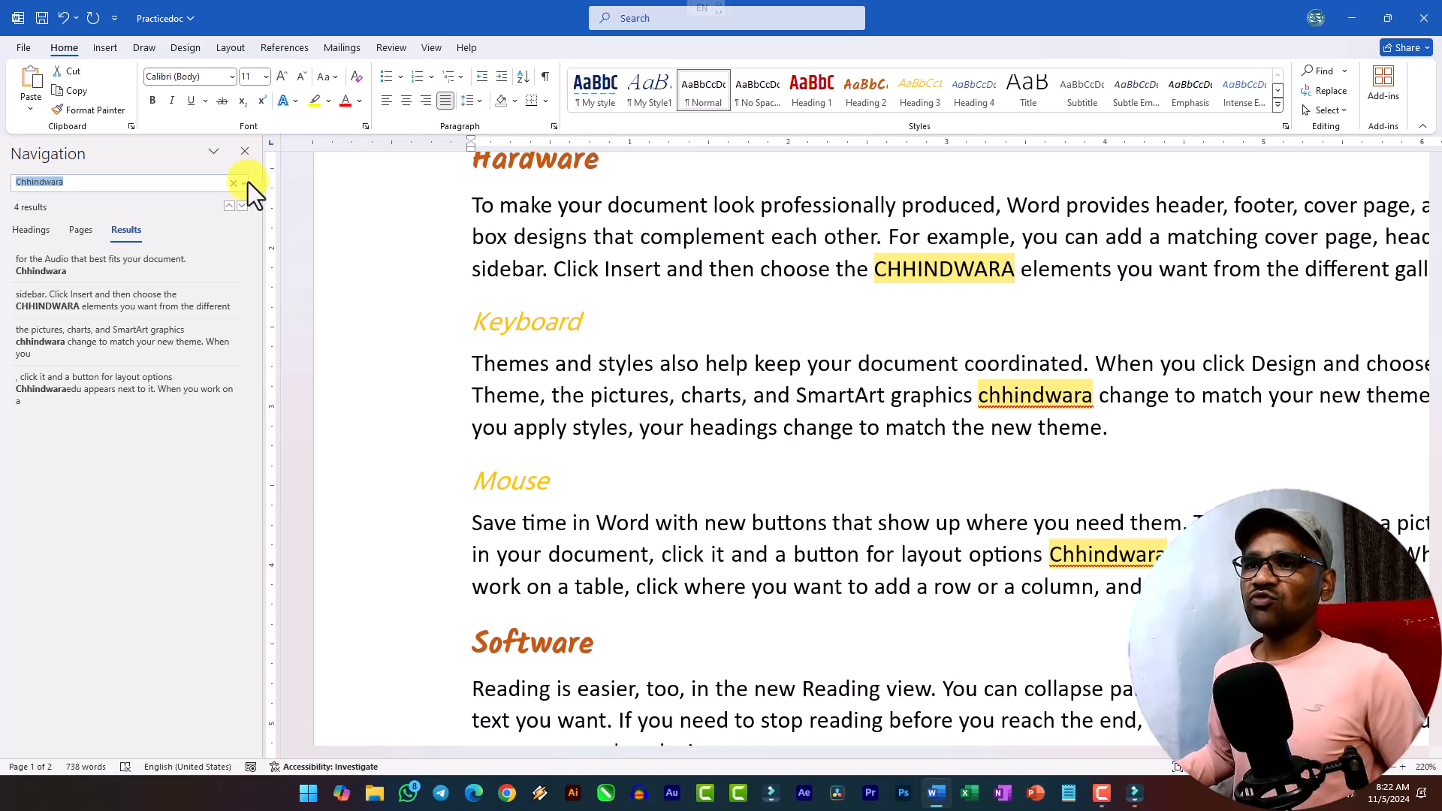
{"action": "left_click", "coordinate": [244, 186]}
{"action": "left_click", "coordinate": [272, 220]}
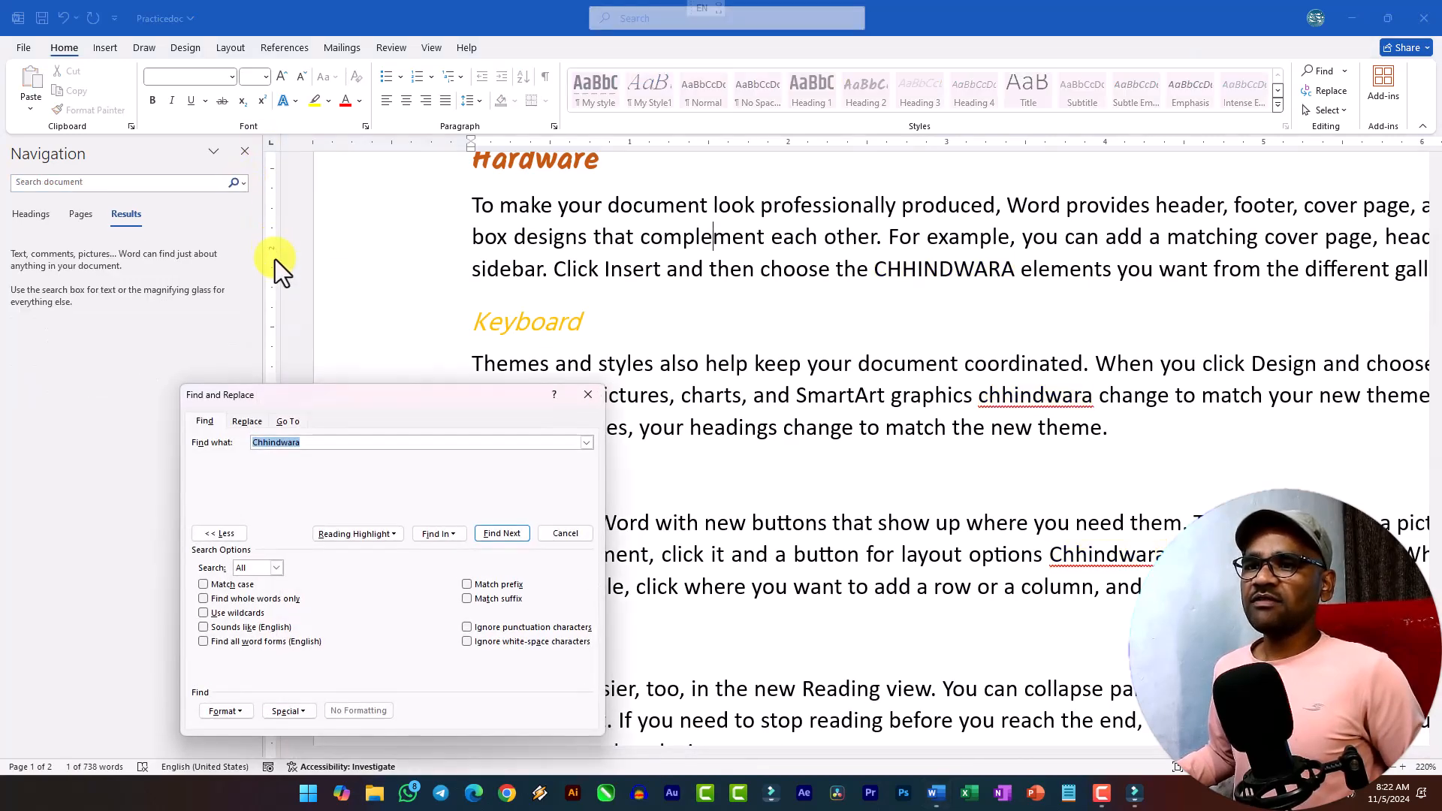
{"action": "left_click", "coordinate": [236, 614]}
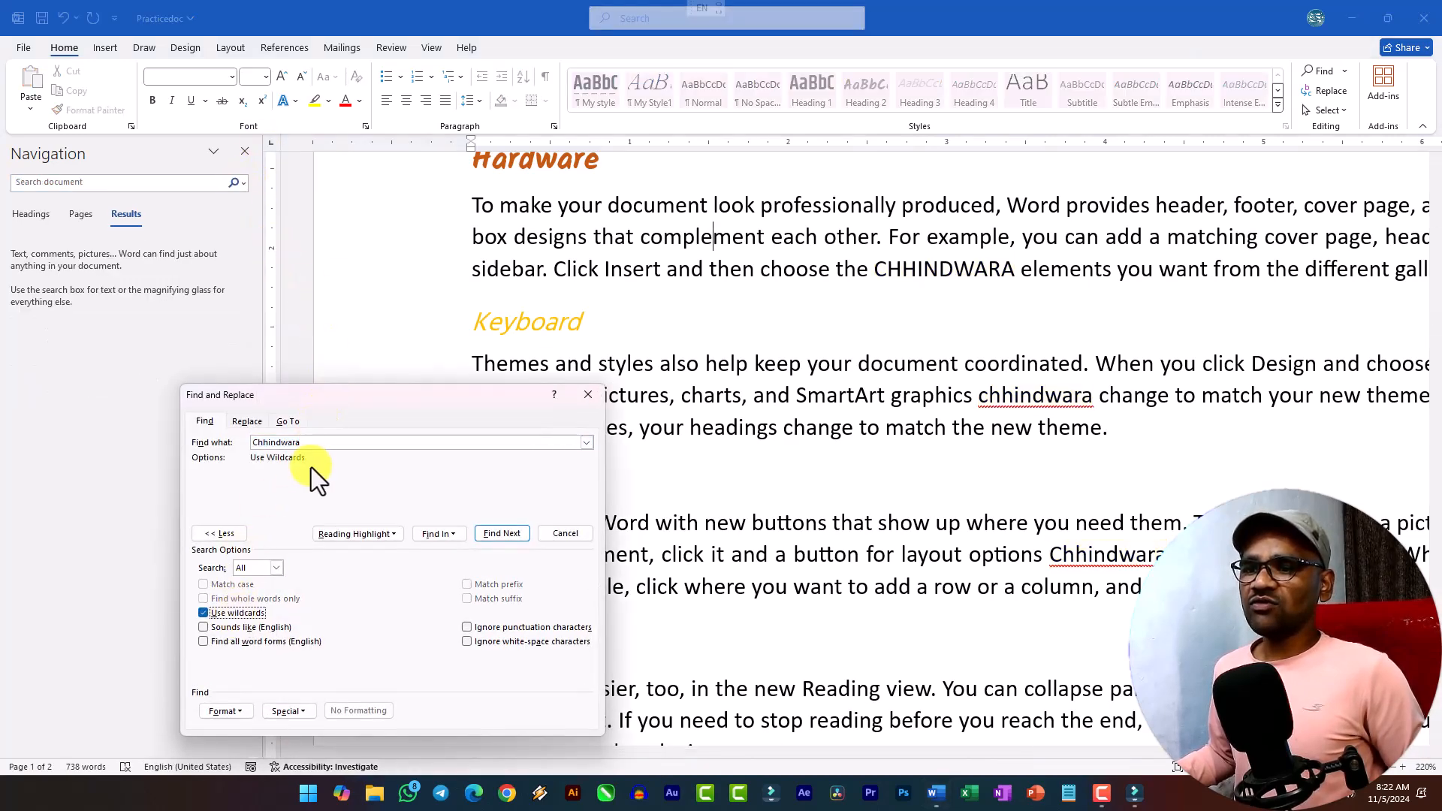
{"action": "left_click_drag", "start_coordinate": [313, 442], "coordinate": [232, 444]}
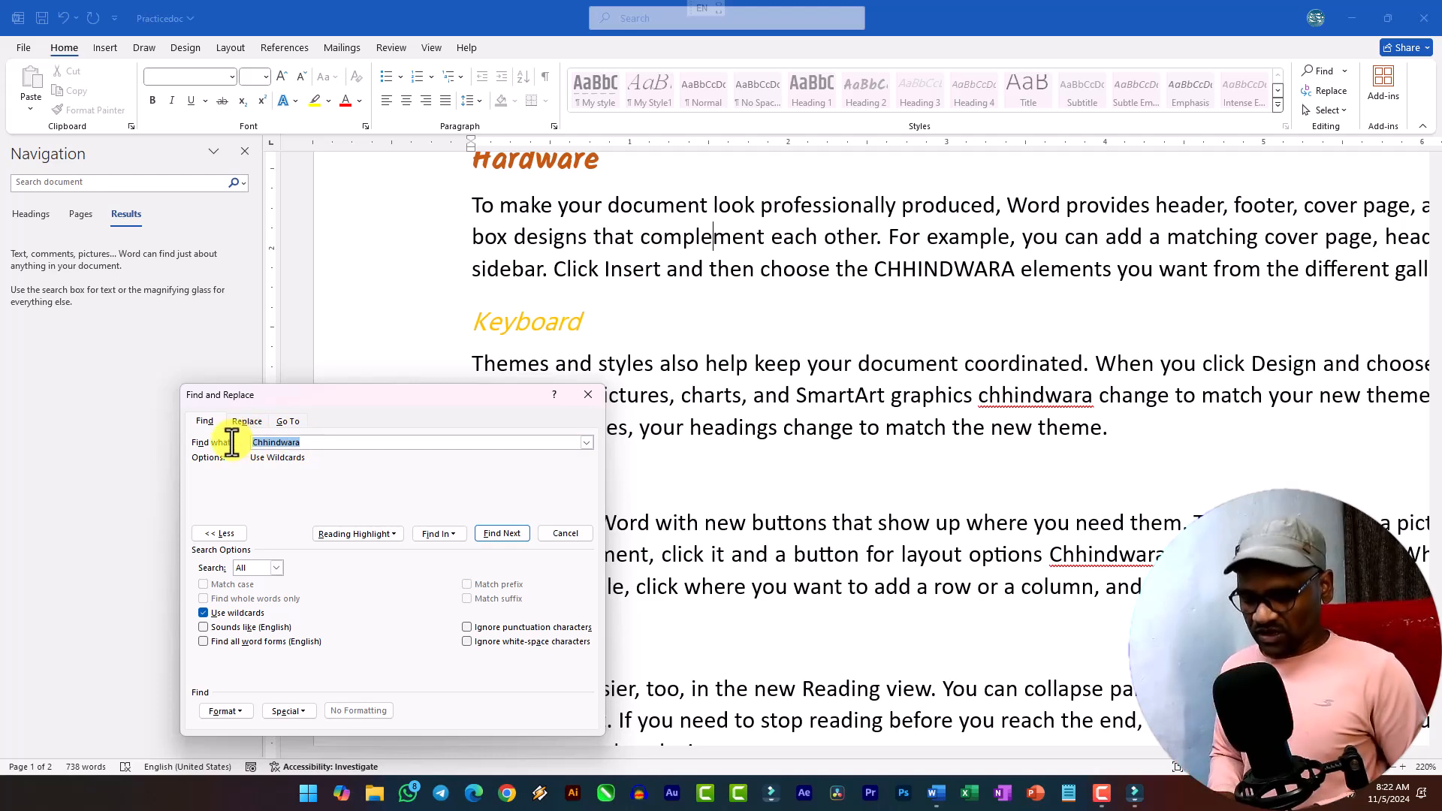
{"action": "type", "text": "Vi"}
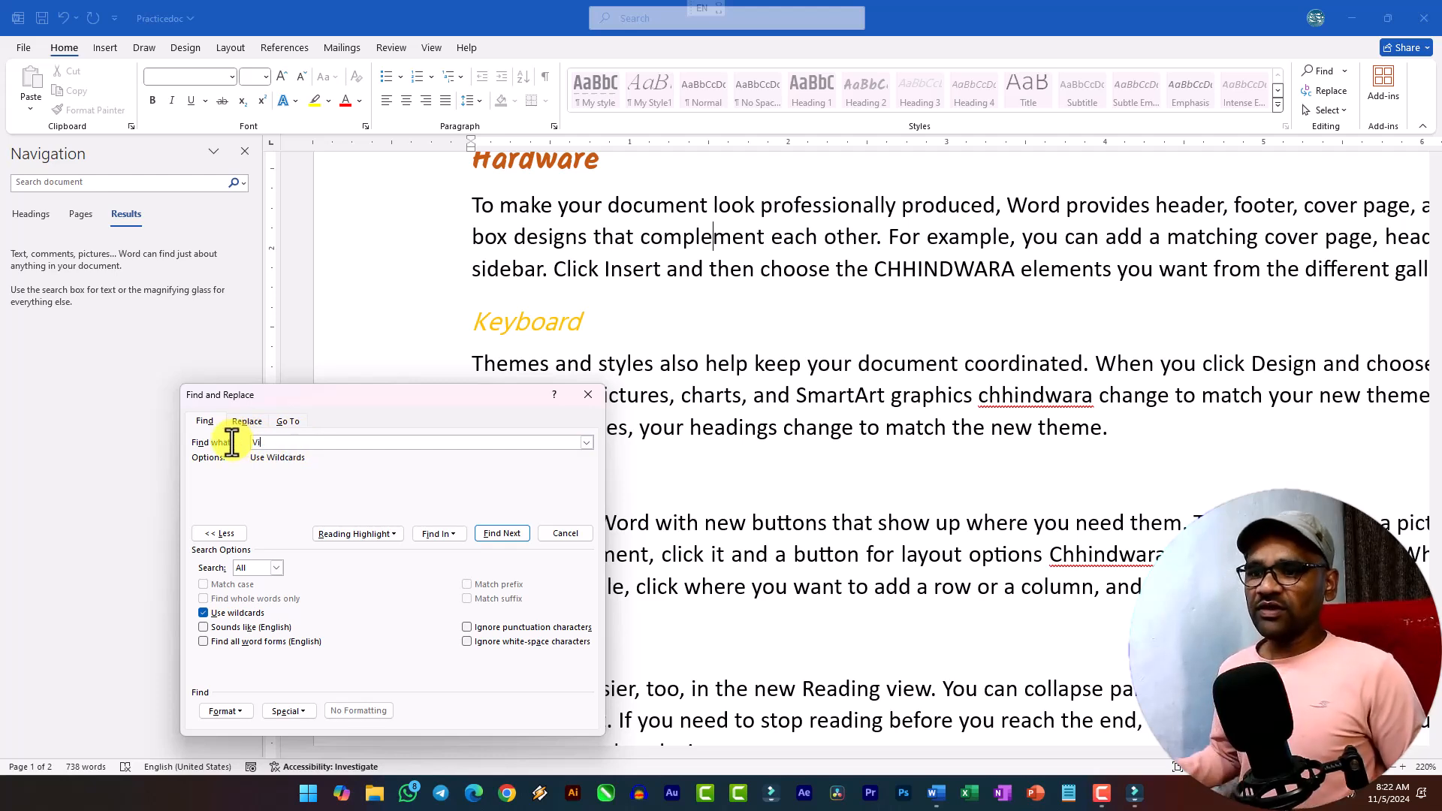
{"action": "left_click", "coordinate": [497, 533]}
{"action": "left_click", "coordinate": [727, 436]}
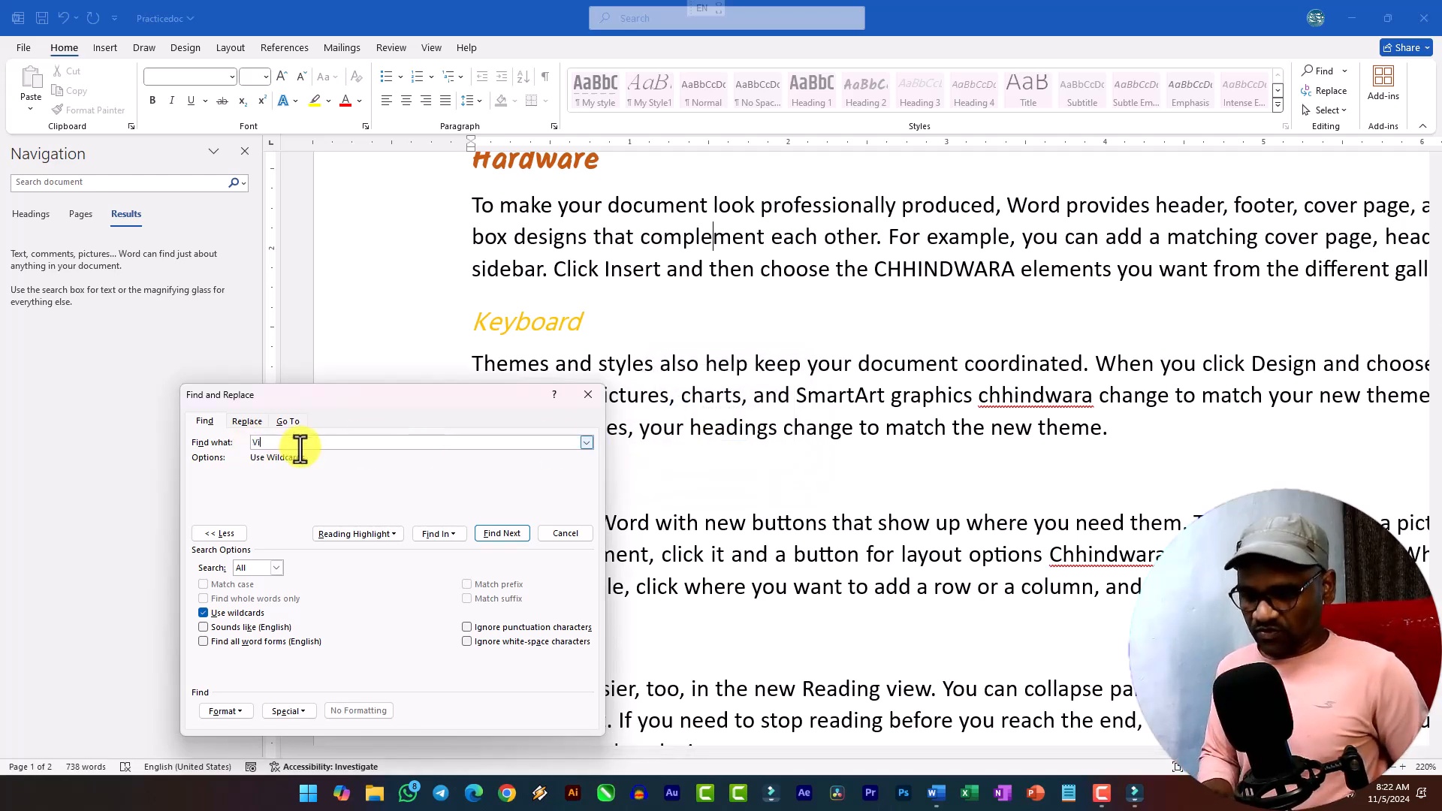
{"action": "left_click", "coordinate": [501, 534]}
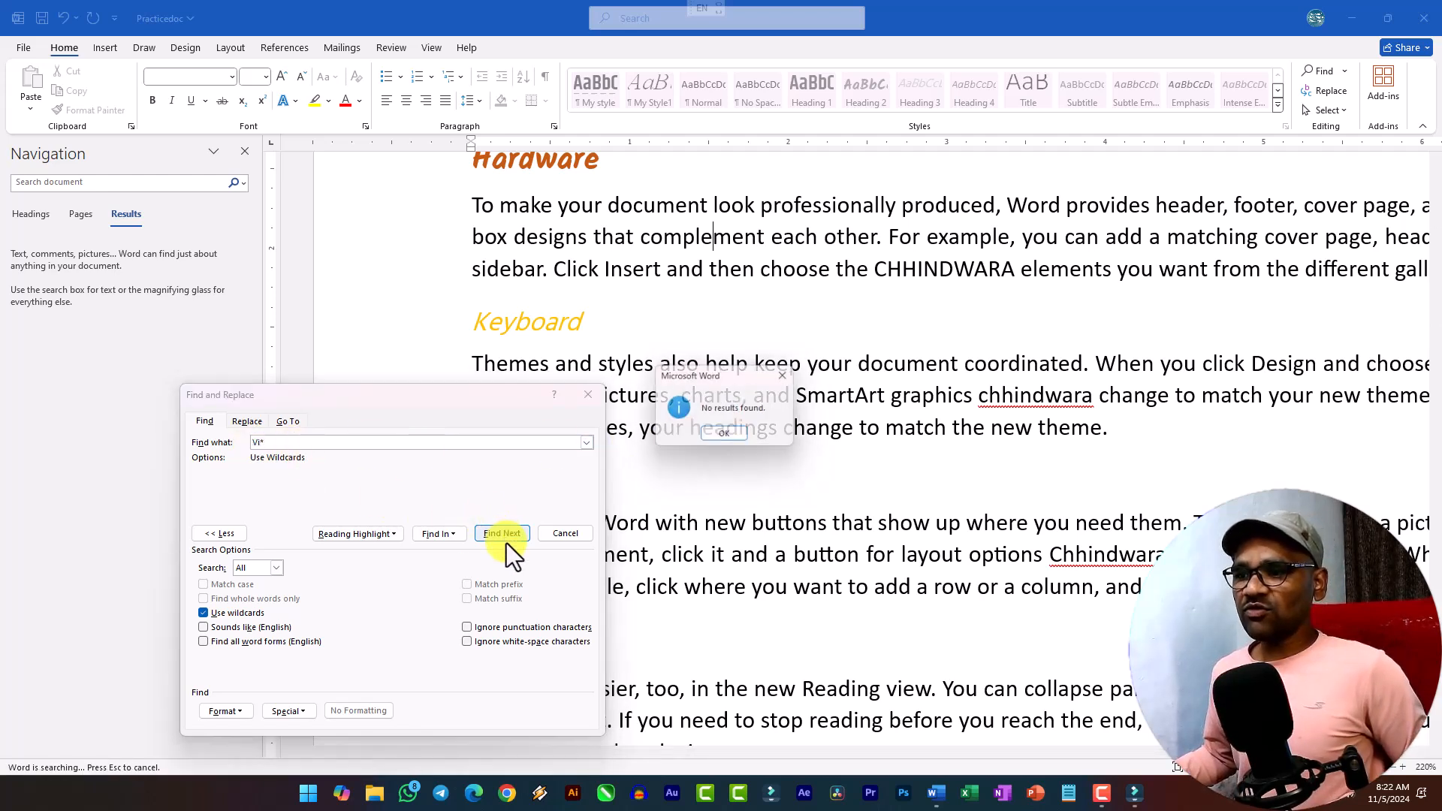
{"action": "left_click", "coordinate": [723, 439]}
Step: Search for lowercase vi with wildcards, step through its matches across the document, and turn off Use wildcards before closing the search
{"action": "type", "text": "vi"}
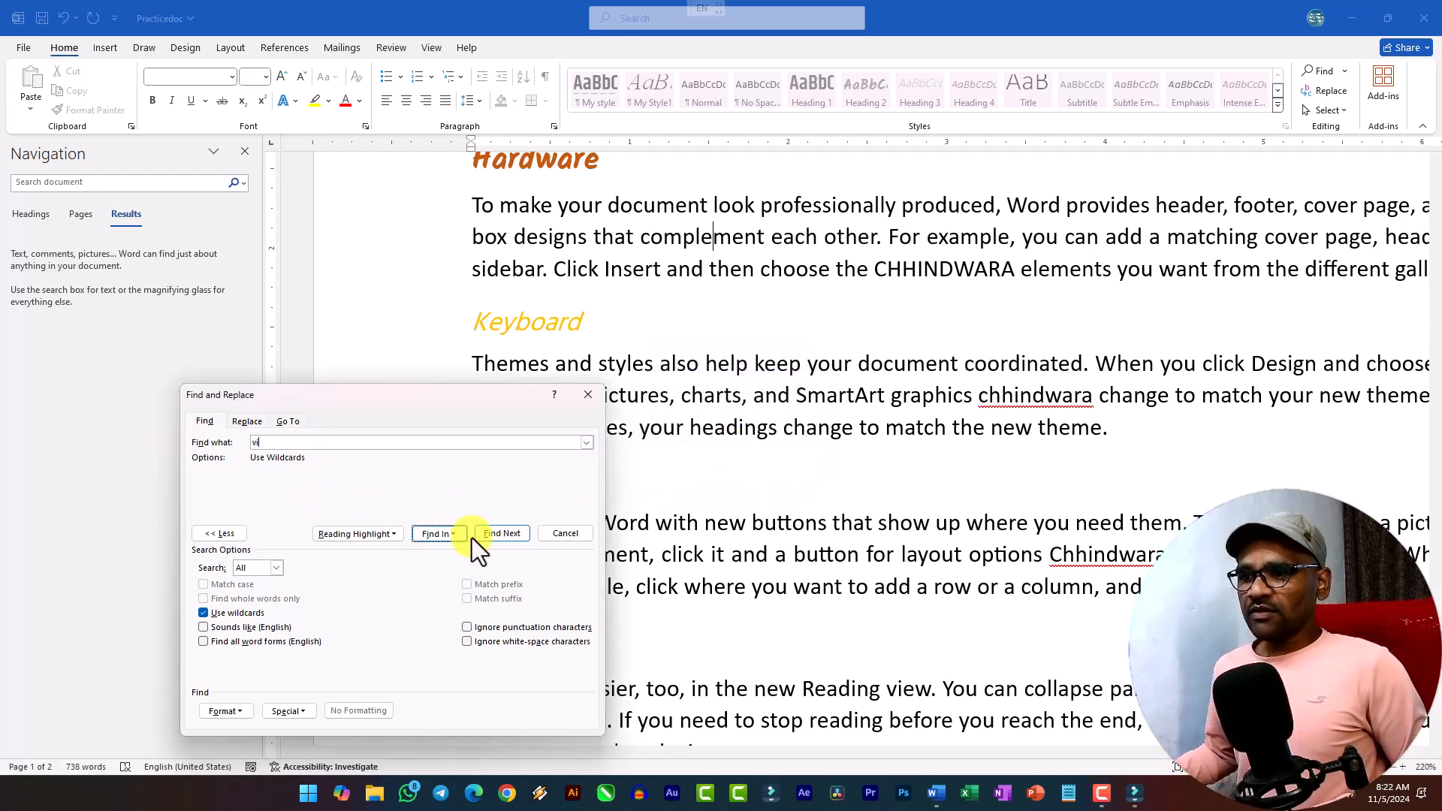
{"action": "left_click", "coordinate": [500, 535]}
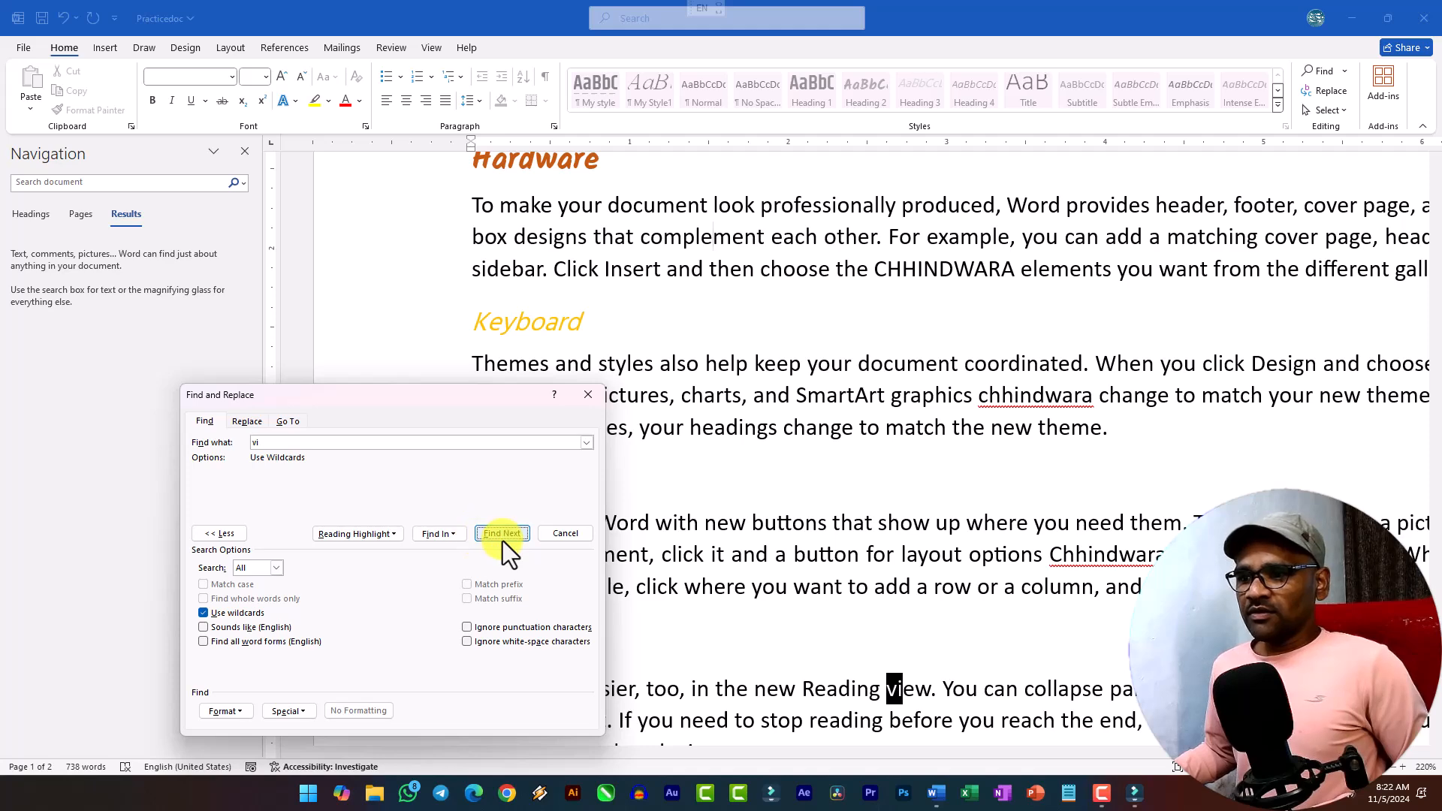
{"action": "left_click", "coordinate": [508, 532]}
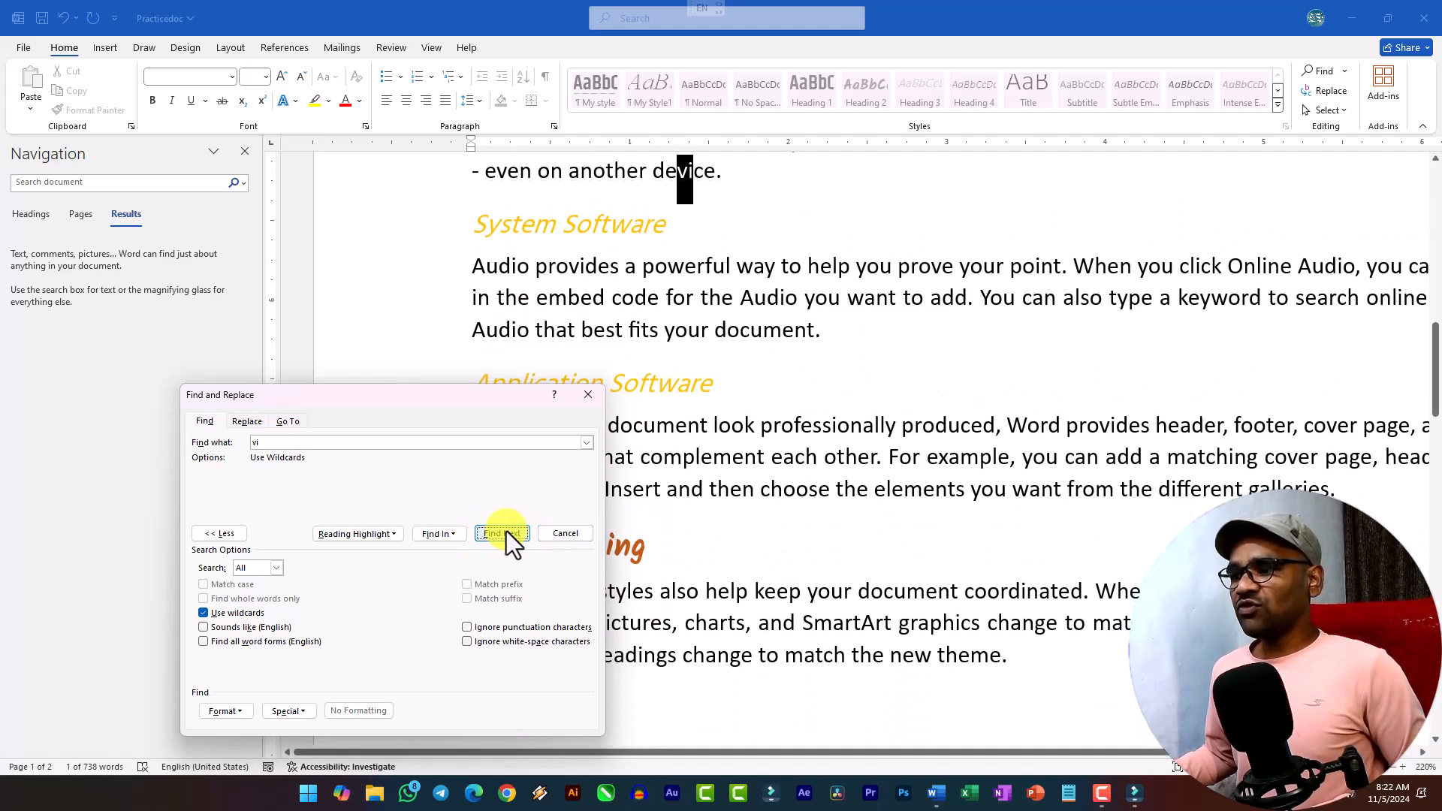
{"action": "left_click", "coordinate": [497, 535]}
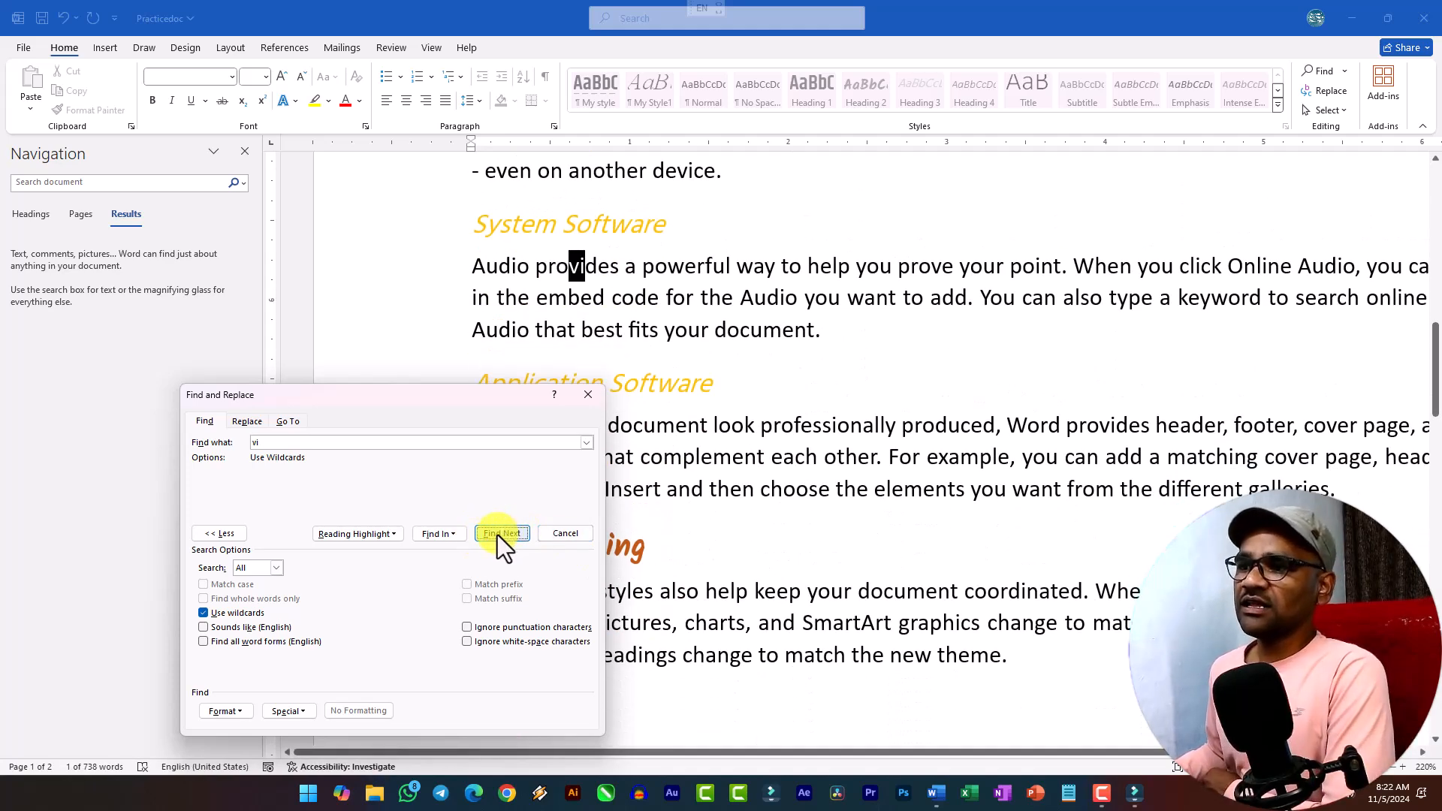
{"action": "left_click", "coordinate": [497, 535]}
{"action": "left_click", "coordinate": [498, 535]}
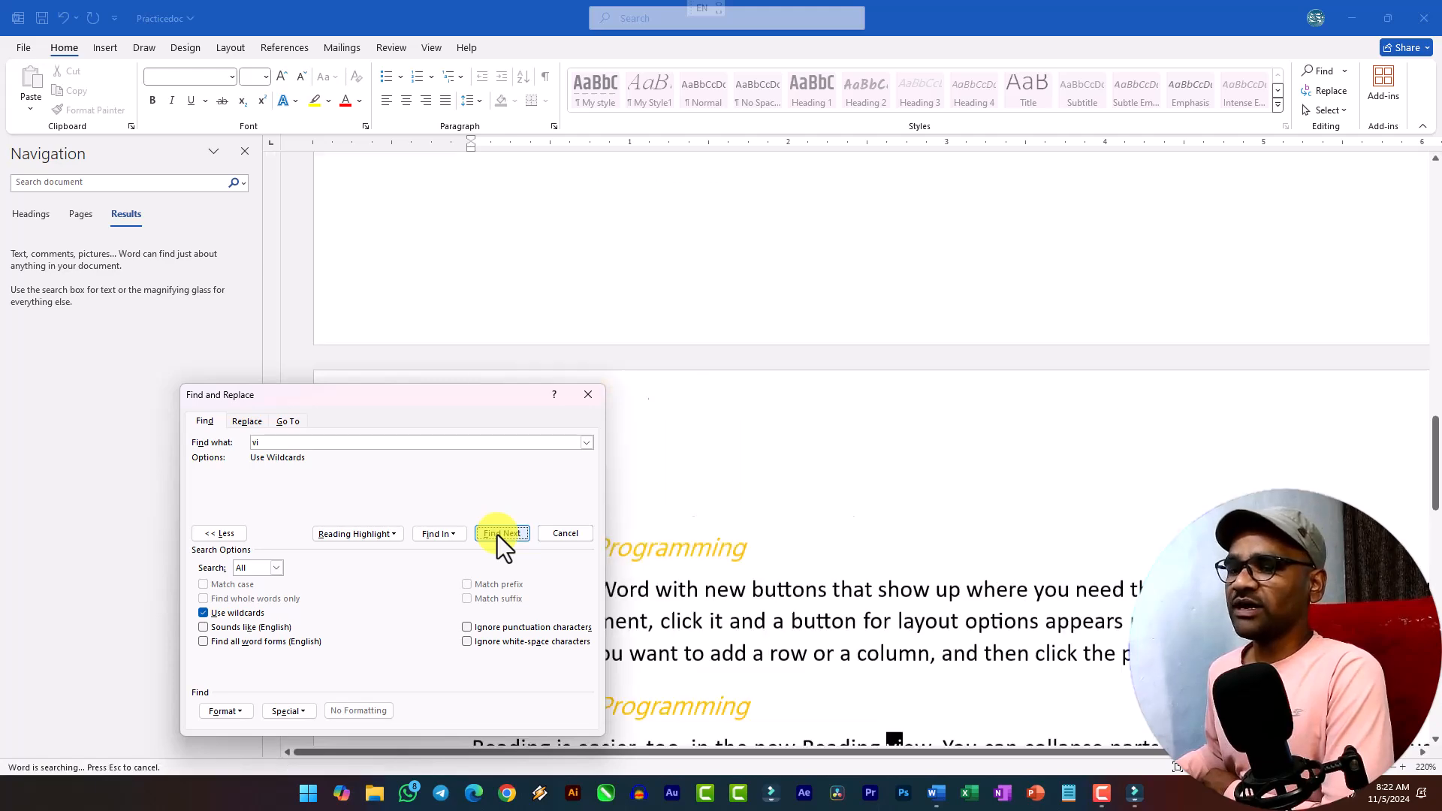
{"action": "left_click", "coordinate": [497, 535]}
{"action": "left_click", "coordinate": [497, 535]}
{"action": "left_click", "coordinate": [497, 535]}
{"action": "left_click", "coordinate": [497, 535]}
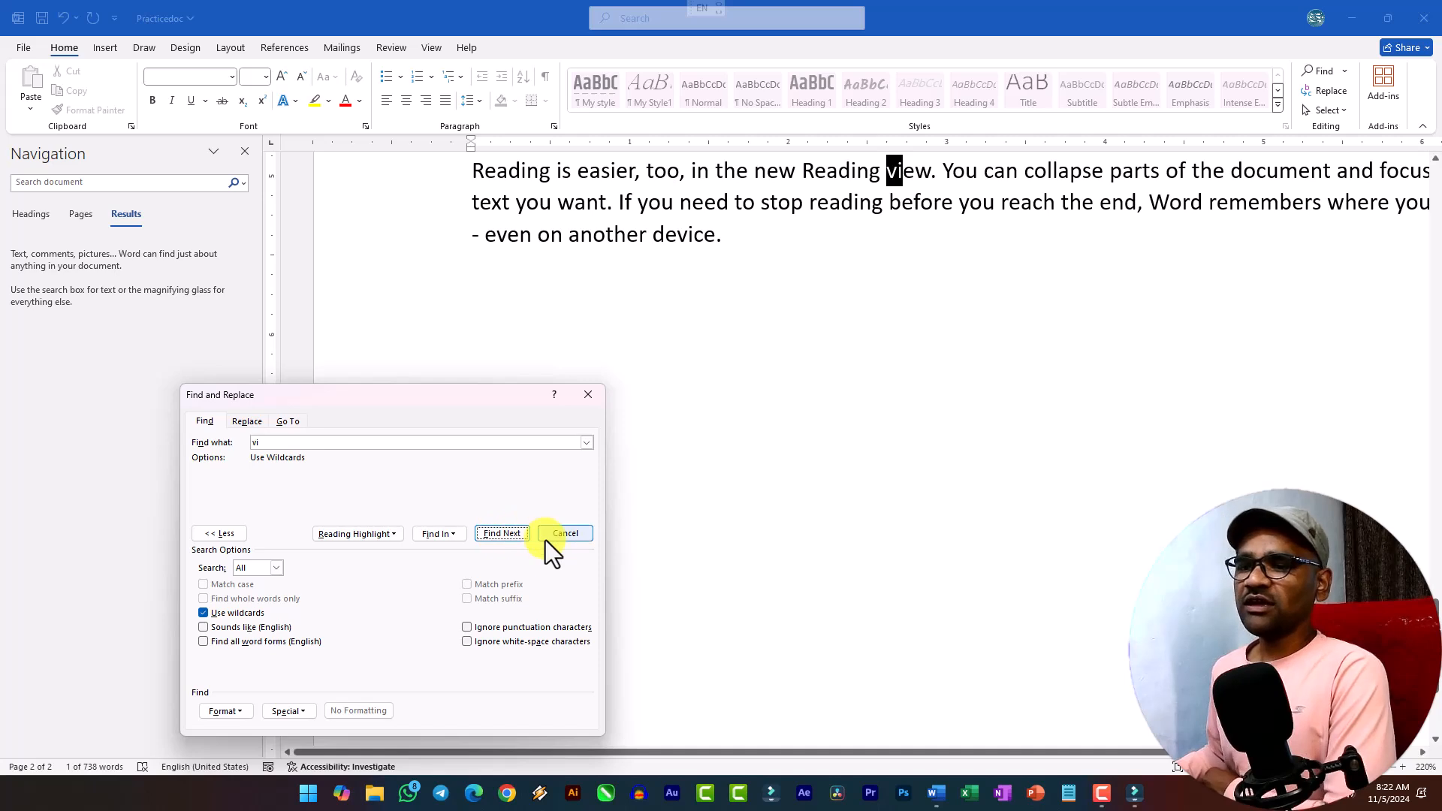
{"action": "left_click", "coordinate": [204, 614]}
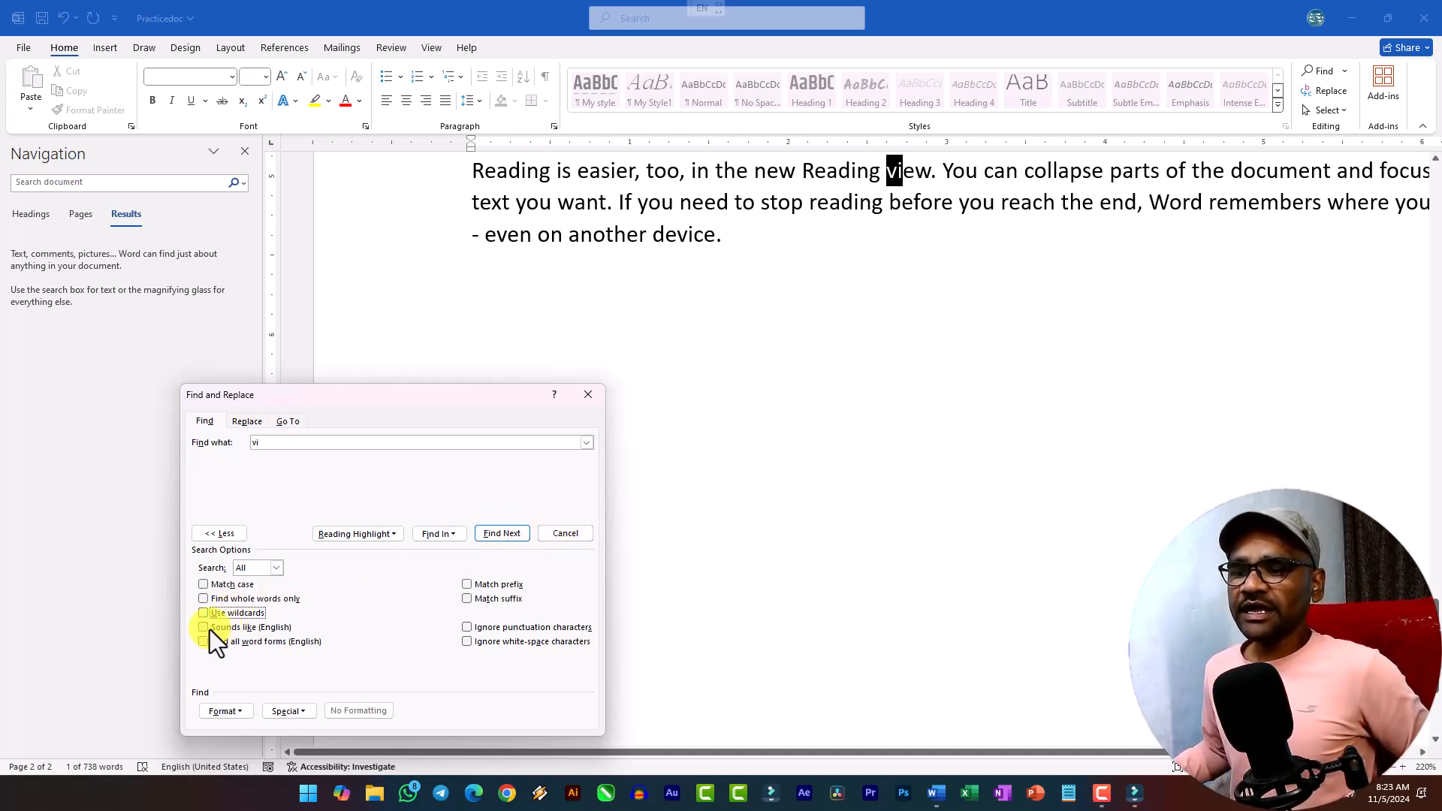
{"action": "key", "text": "Escape"}
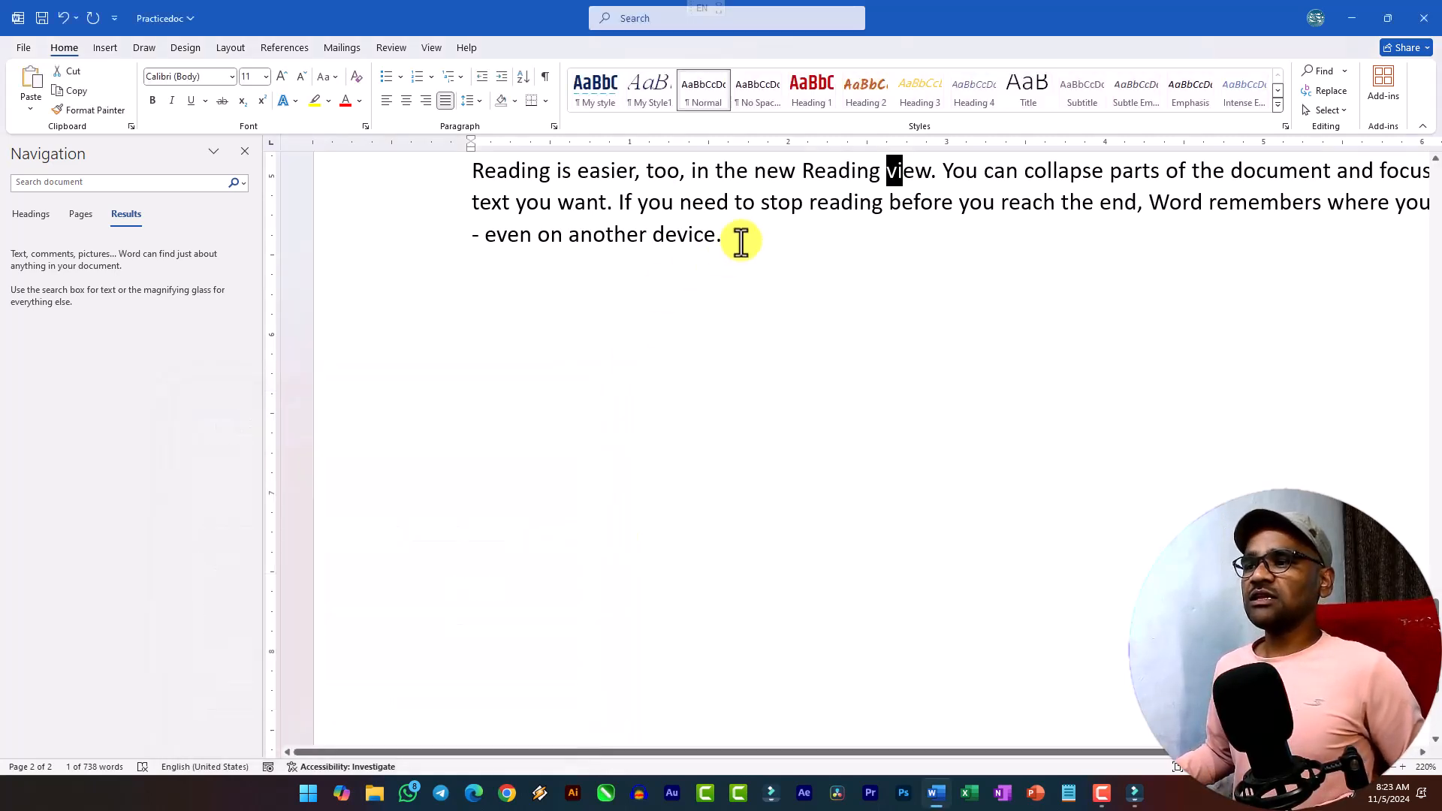
Step: Add the words No and Know as separate paragraphs after the last paragraph of the document
{"action": "left_click", "coordinate": [740, 240]}
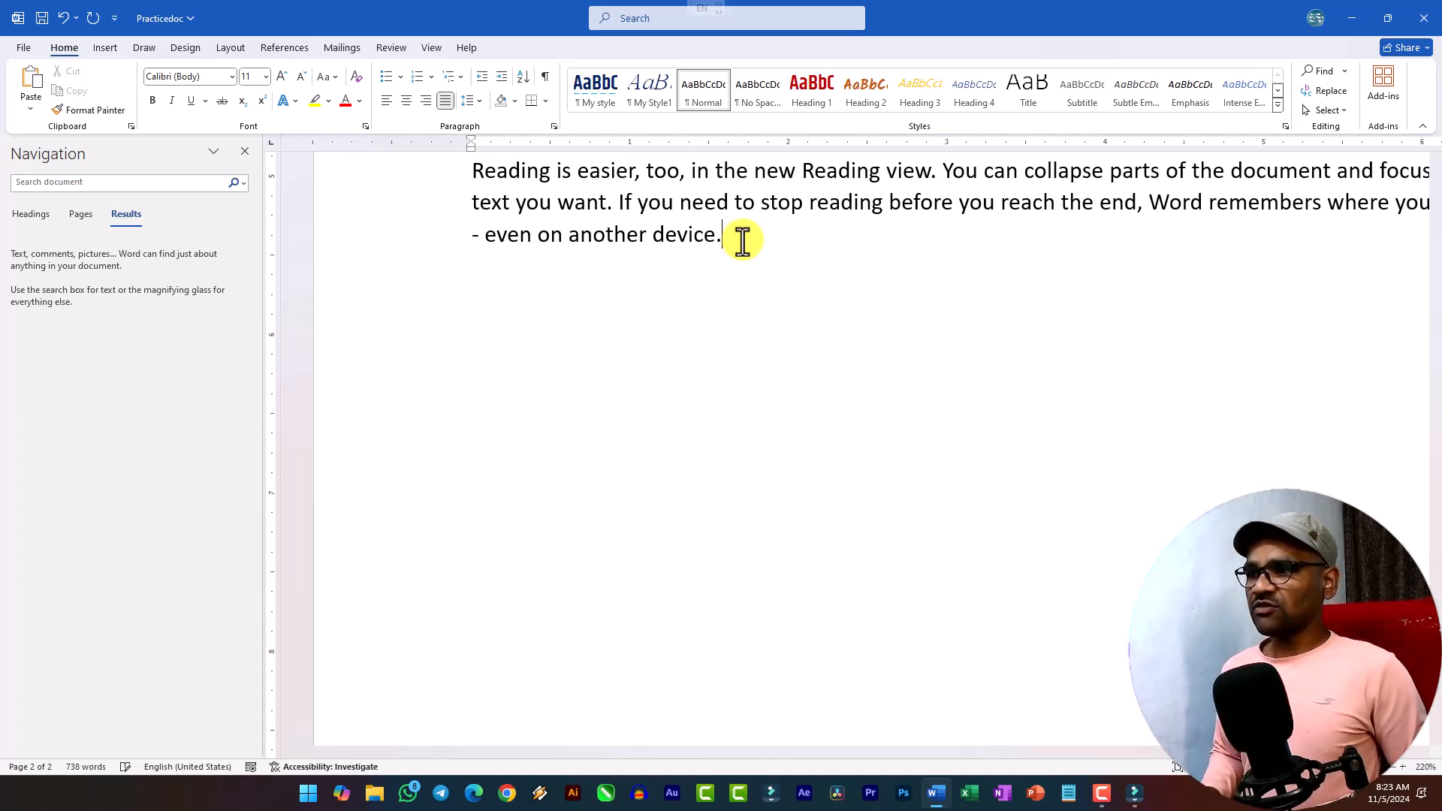
{"action": "key", "text": "Return"}
{"action": "type", "text": "No"}
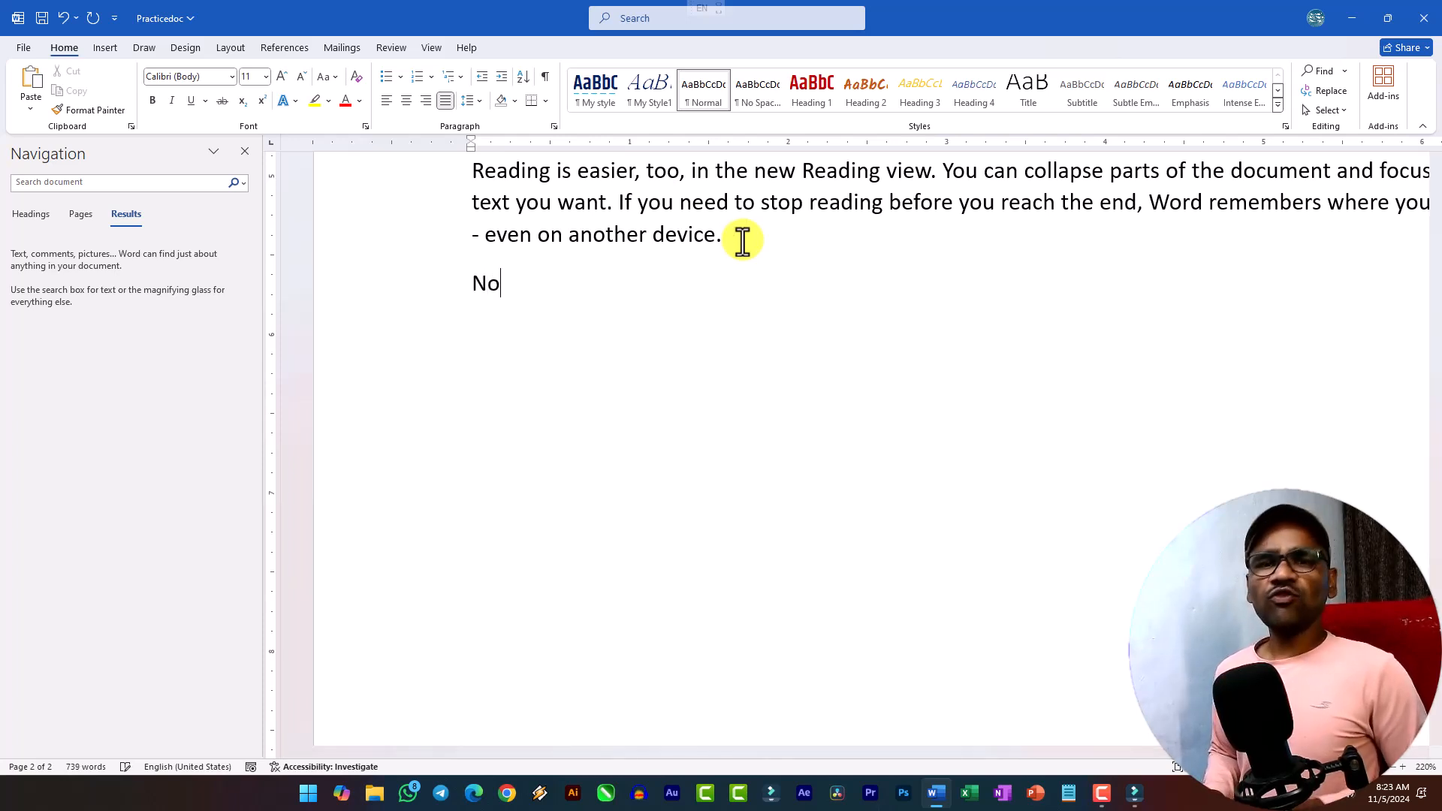
{"action": "type", "text": "Know"}
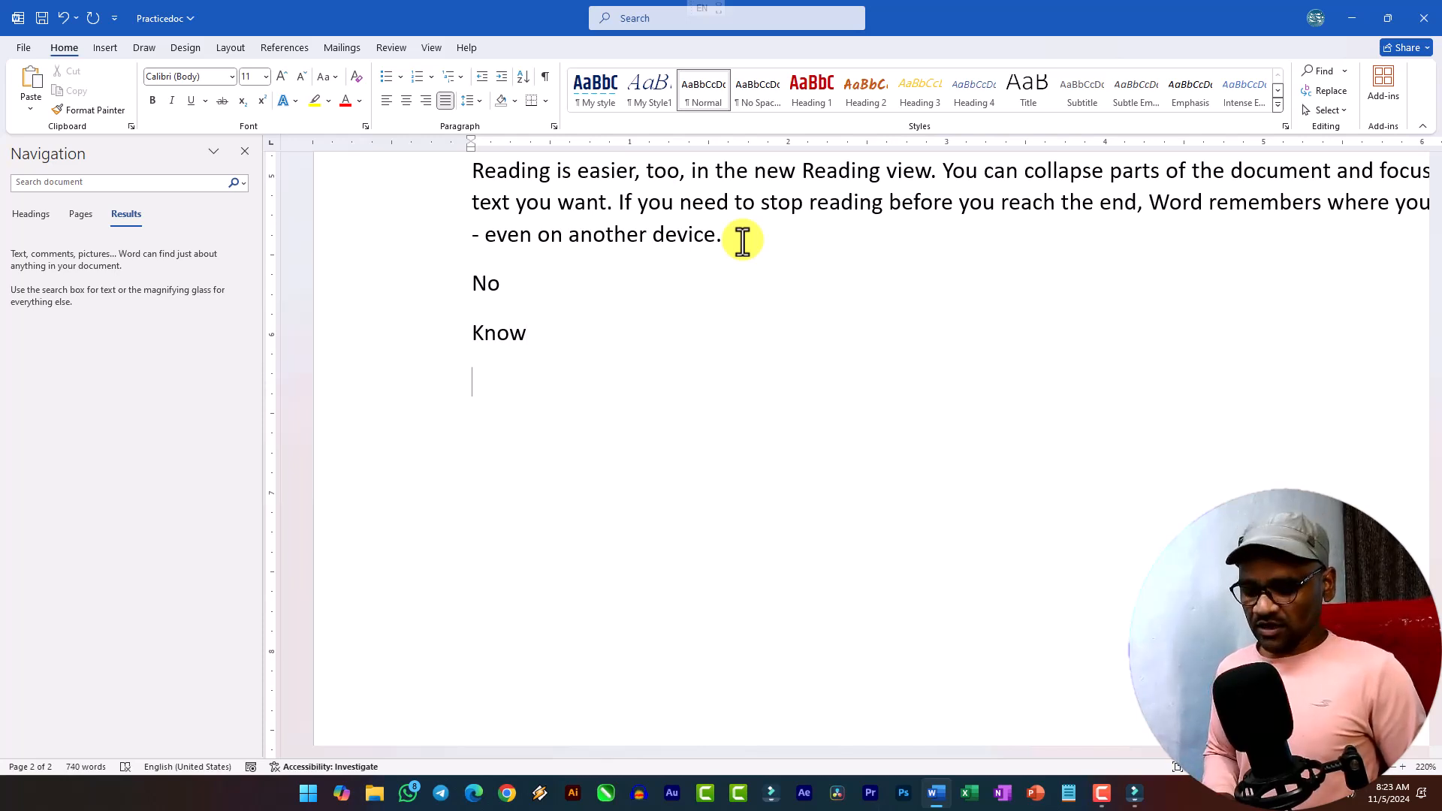
Step: Add the word now as a new paragraph after Know
{"action": "type", "text": "noiw"}
{"action": "key", "text": "BackSpace"}
{"action": "key", "text": "BackSpace"}
{"action": "type", "text": "ow"}
{"action": "key", "text": "BackSpace"}
{"action": "key", "text": "BackSpace"}
{"action": "type", "text": "w"}
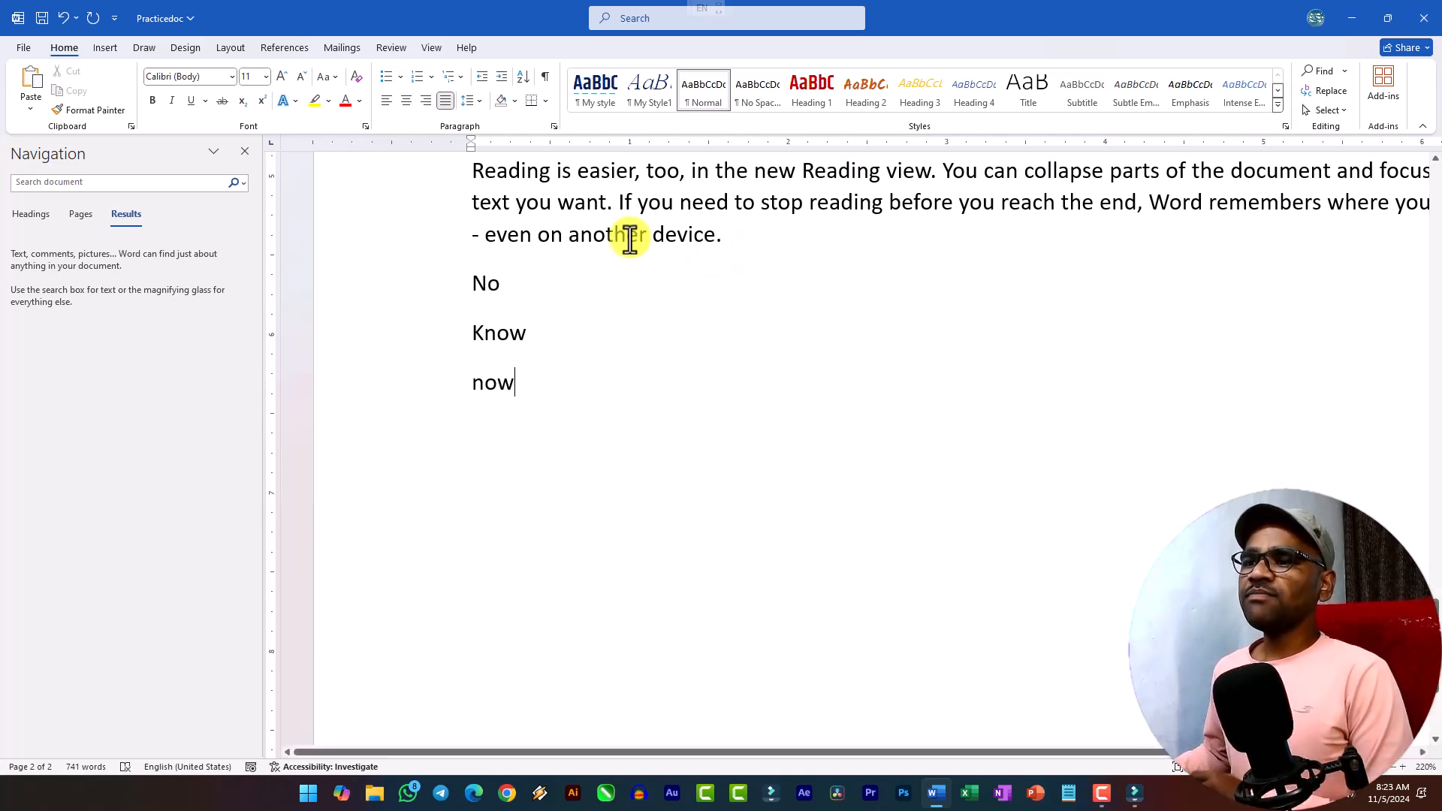
Step: Close the Navigation pane and, starting from No, reopen Advanced Find with Sounds like (English) on and Use wildcards off
{"action": "left_click", "coordinate": [474, 284]}
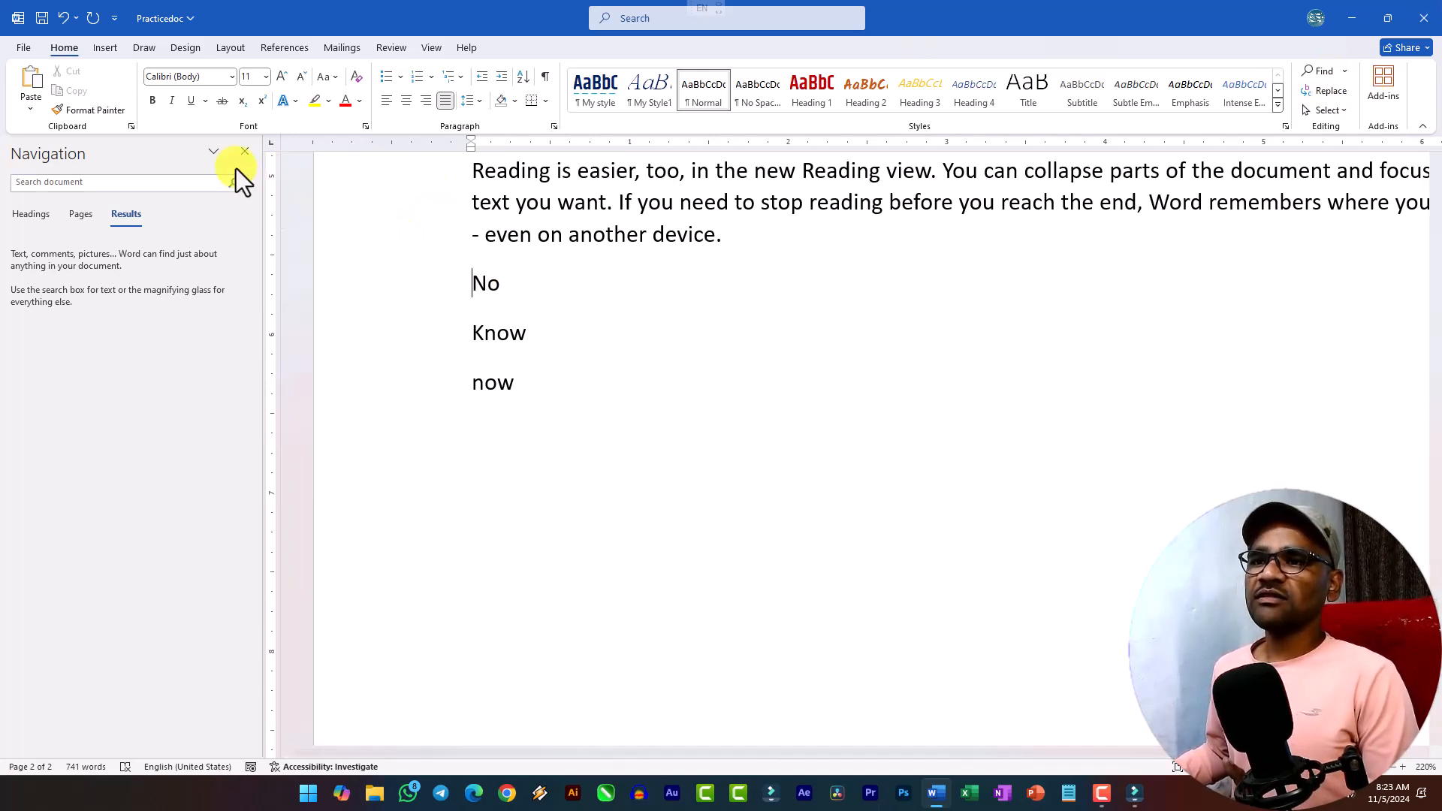
{"action": "left_click", "coordinate": [245, 151]}
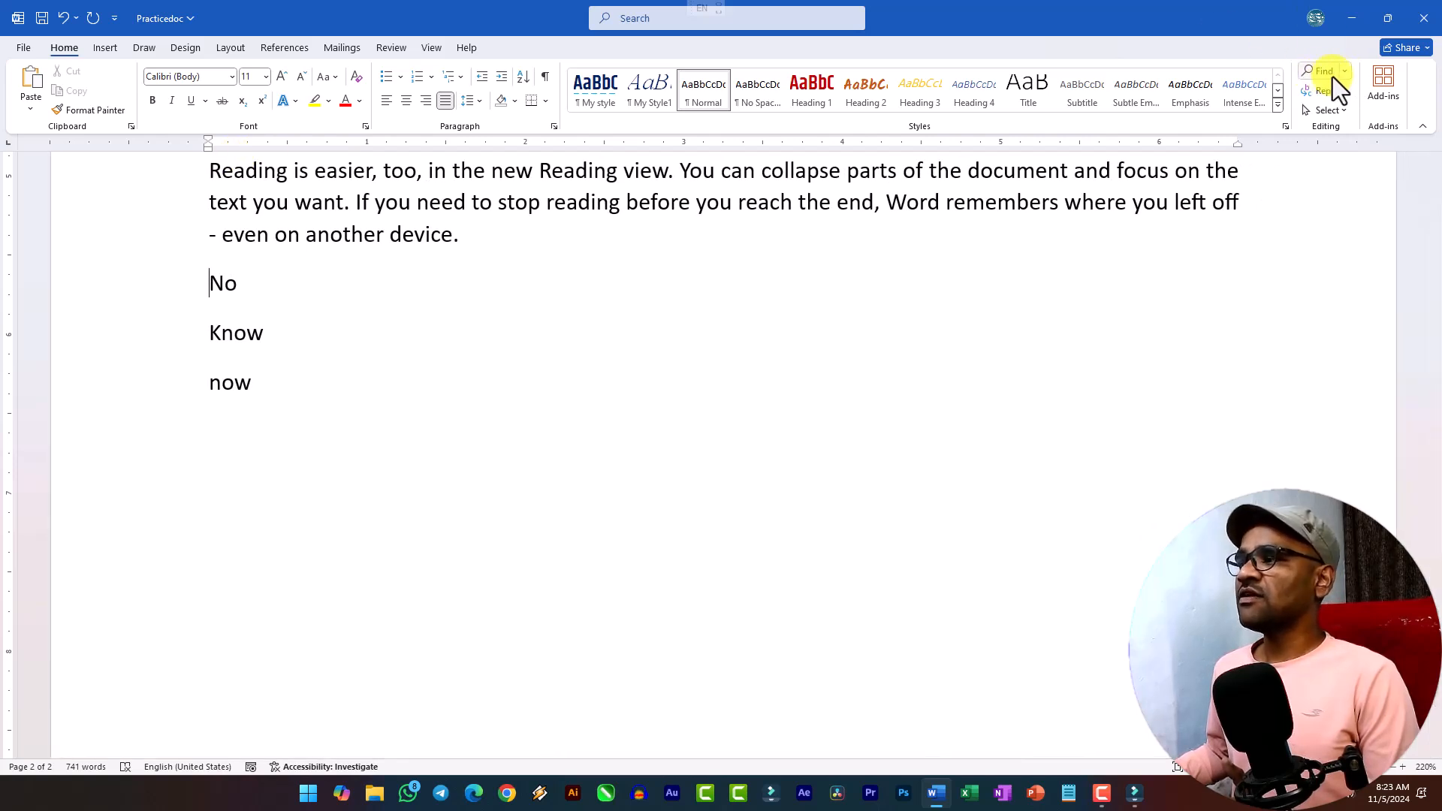
{"action": "left_click", "coordinate": [1346, 73]}
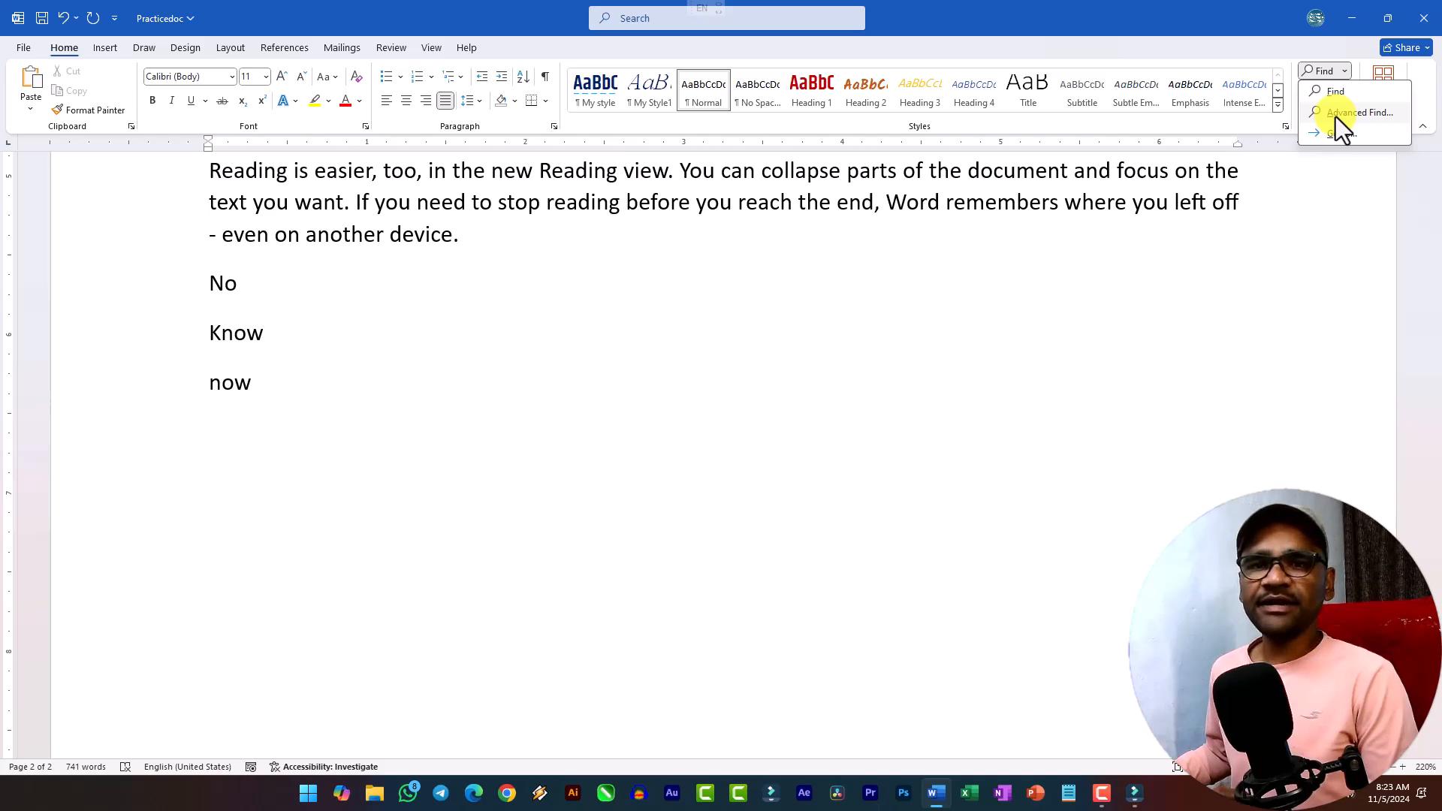
{"action": "left_click", "coordinate": [1336, 115]}
{"action": "left_click_drag", "start_coordinate": [462, 395], "coordinate": [779, 146]}
{"action": "left_click", "coordinate": [519, 371]}
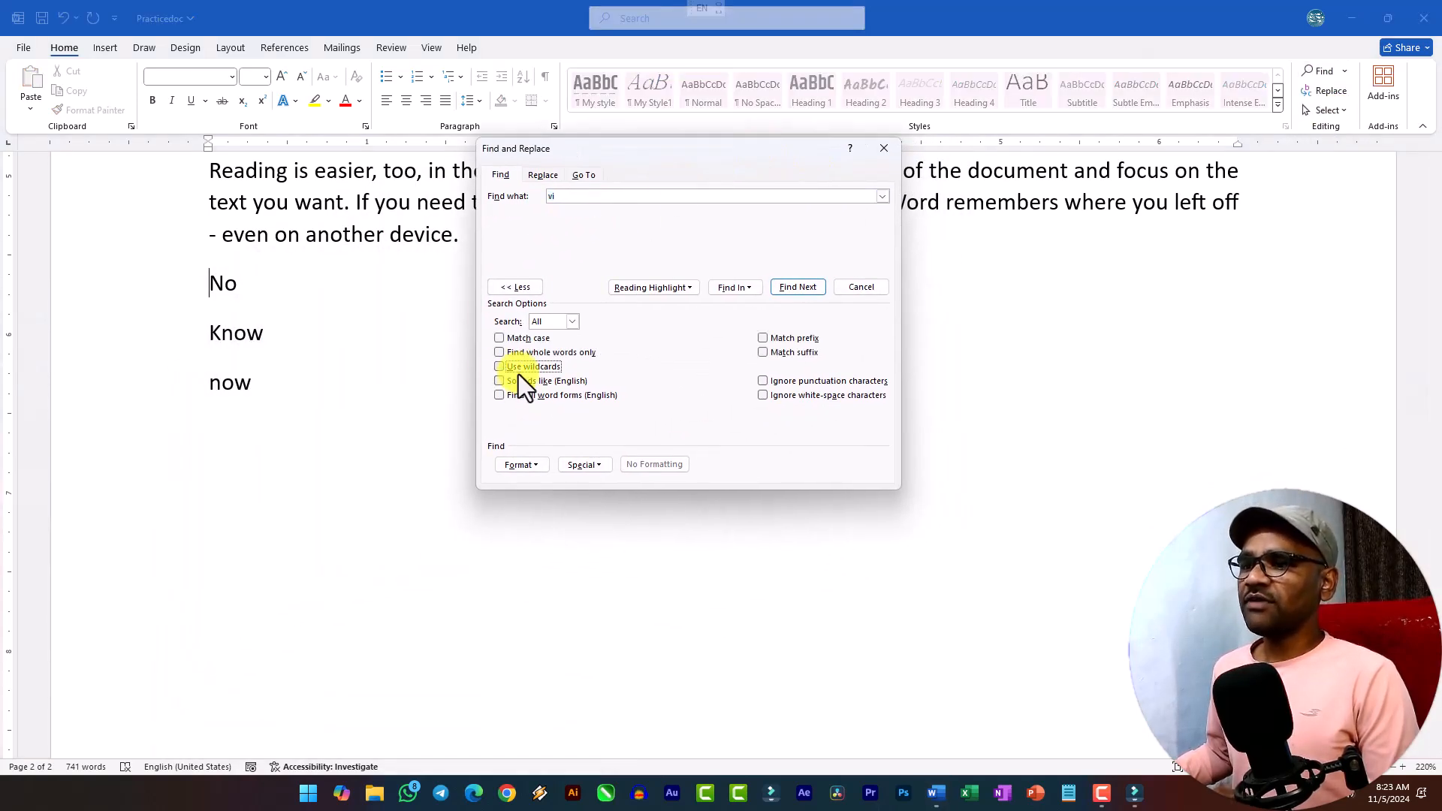
{"action": "left_click", "coordinate": [520, 382]}
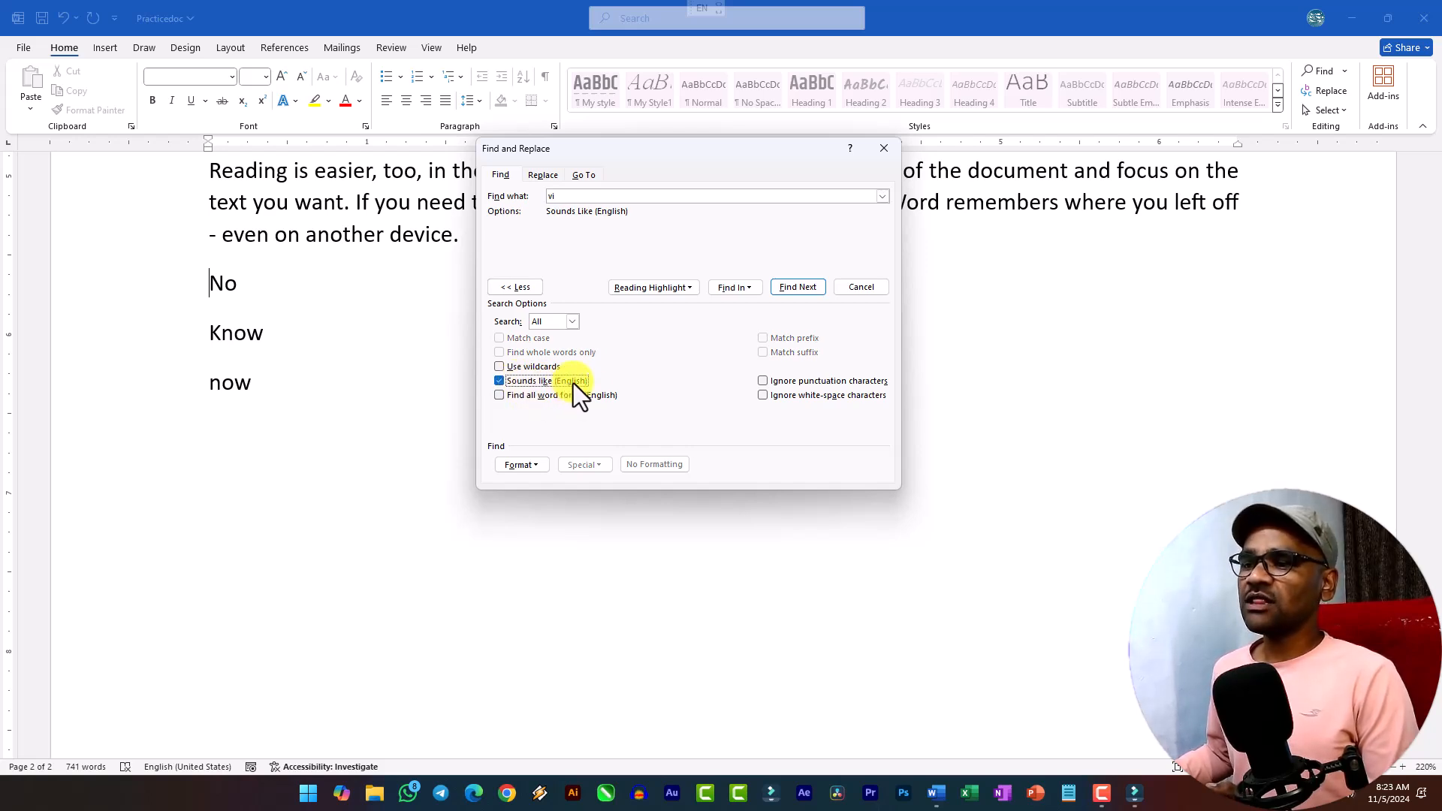
Step: Search for words that sound like no and step through the matches down to the now paragraph
{"action": "double_click", "coordinate": [563, 198]}
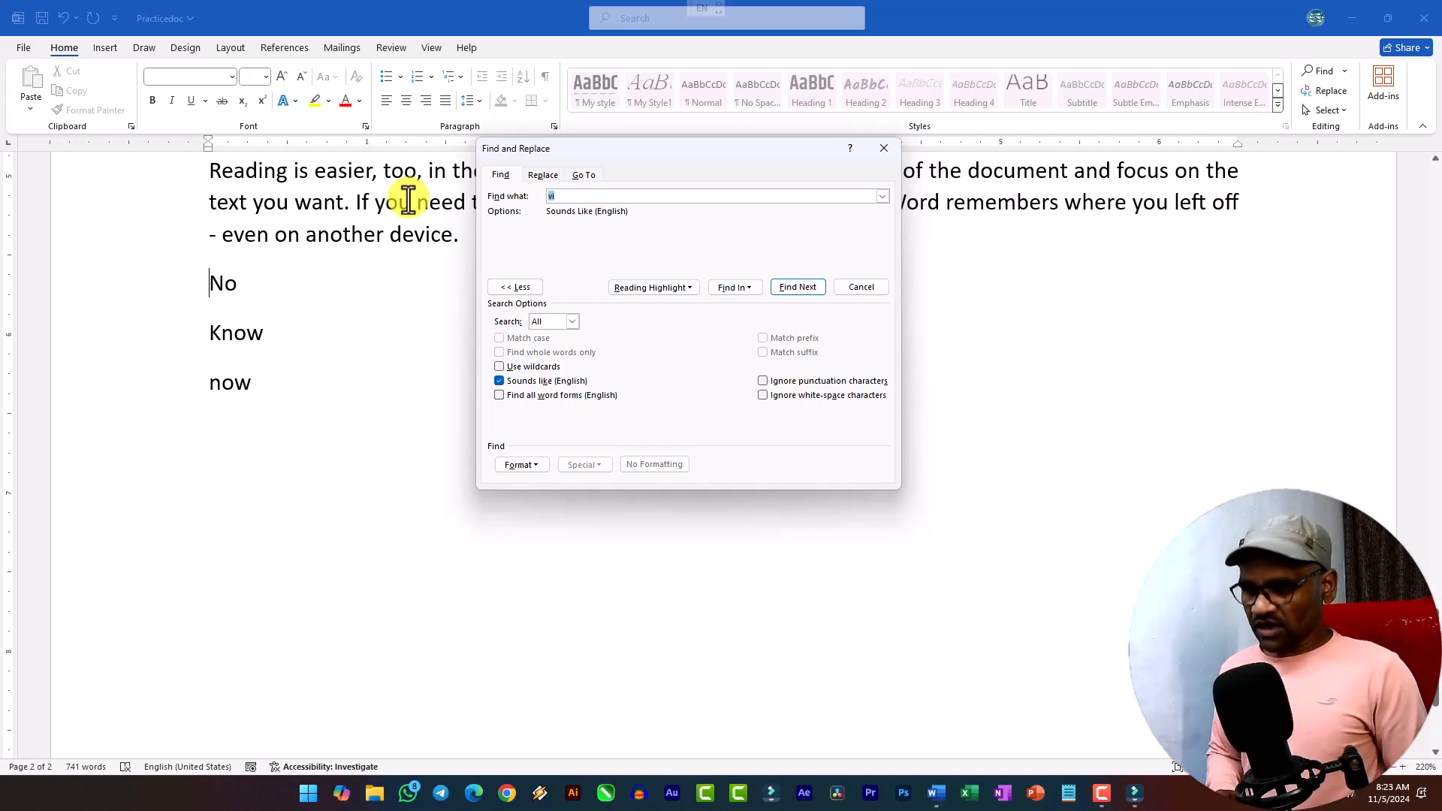
{"action": "left_click", "coordinate": [818, 290]}
{"action": "left_click", "coordinate": [817, 290]}
{"action": "left_click", "coordinate": [817, 290]}
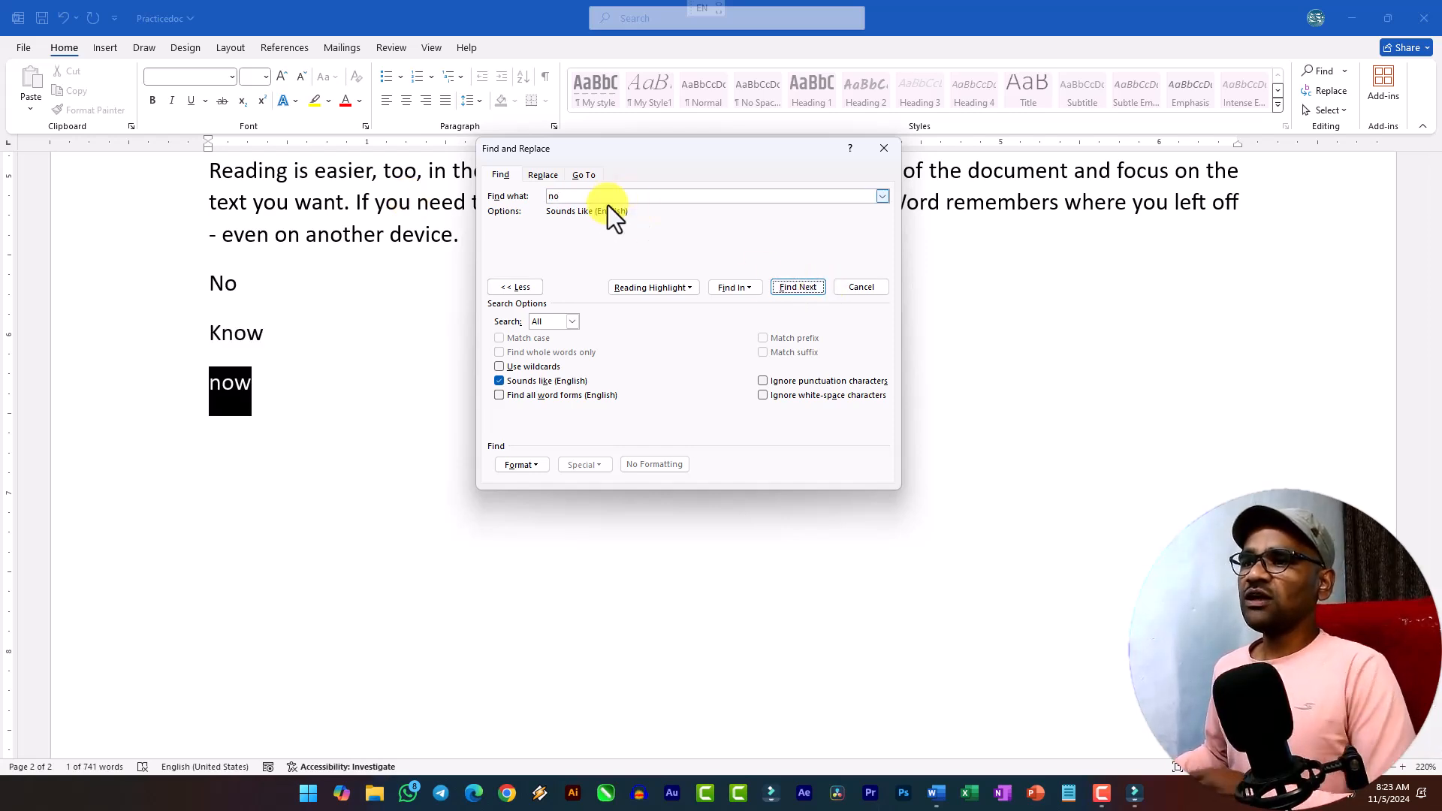
Step: Search for words that sound like know and step through the matches until the whole document has been searched
{"action": "type", "text": "know"}
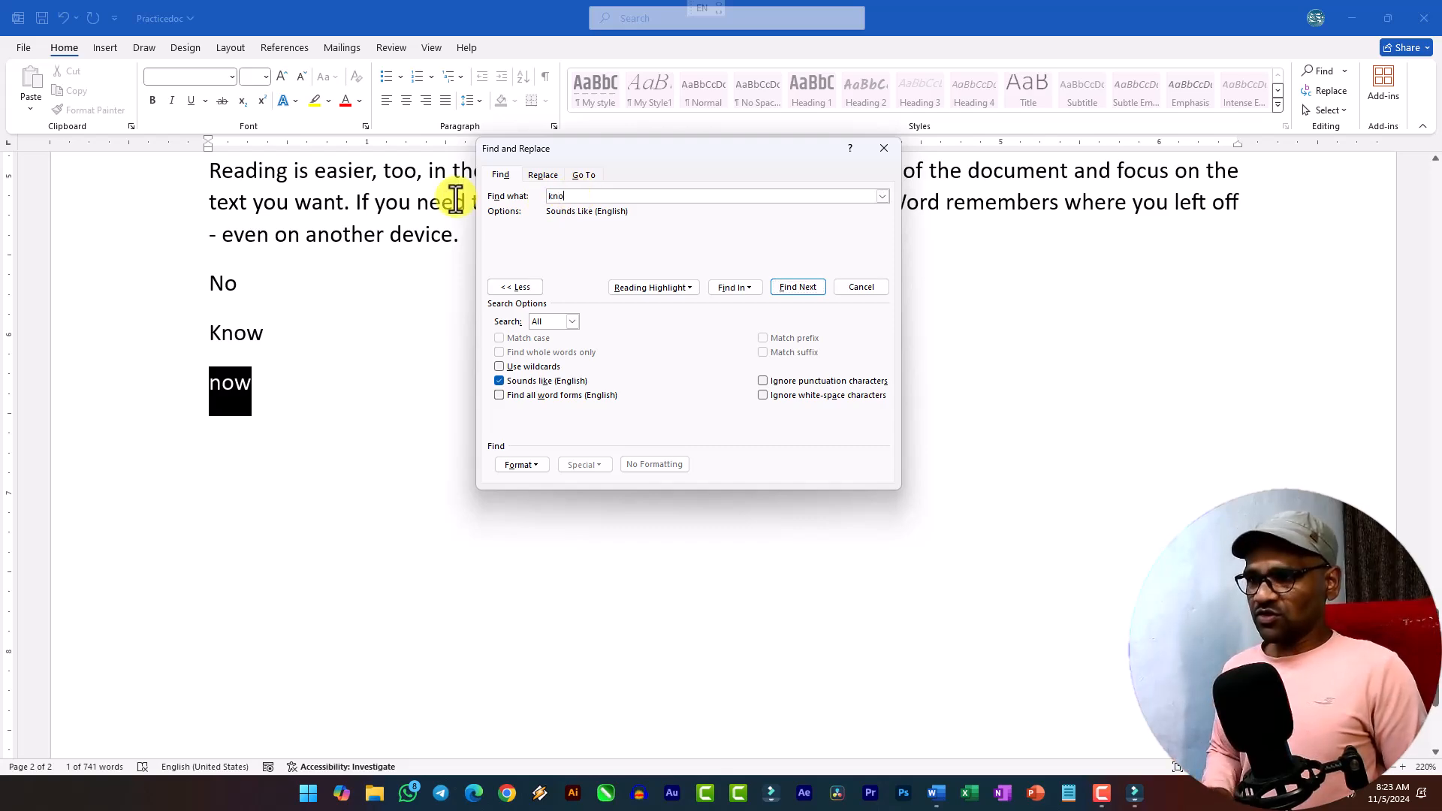
{"action": "left_click", "coordinate": [791, 285]}
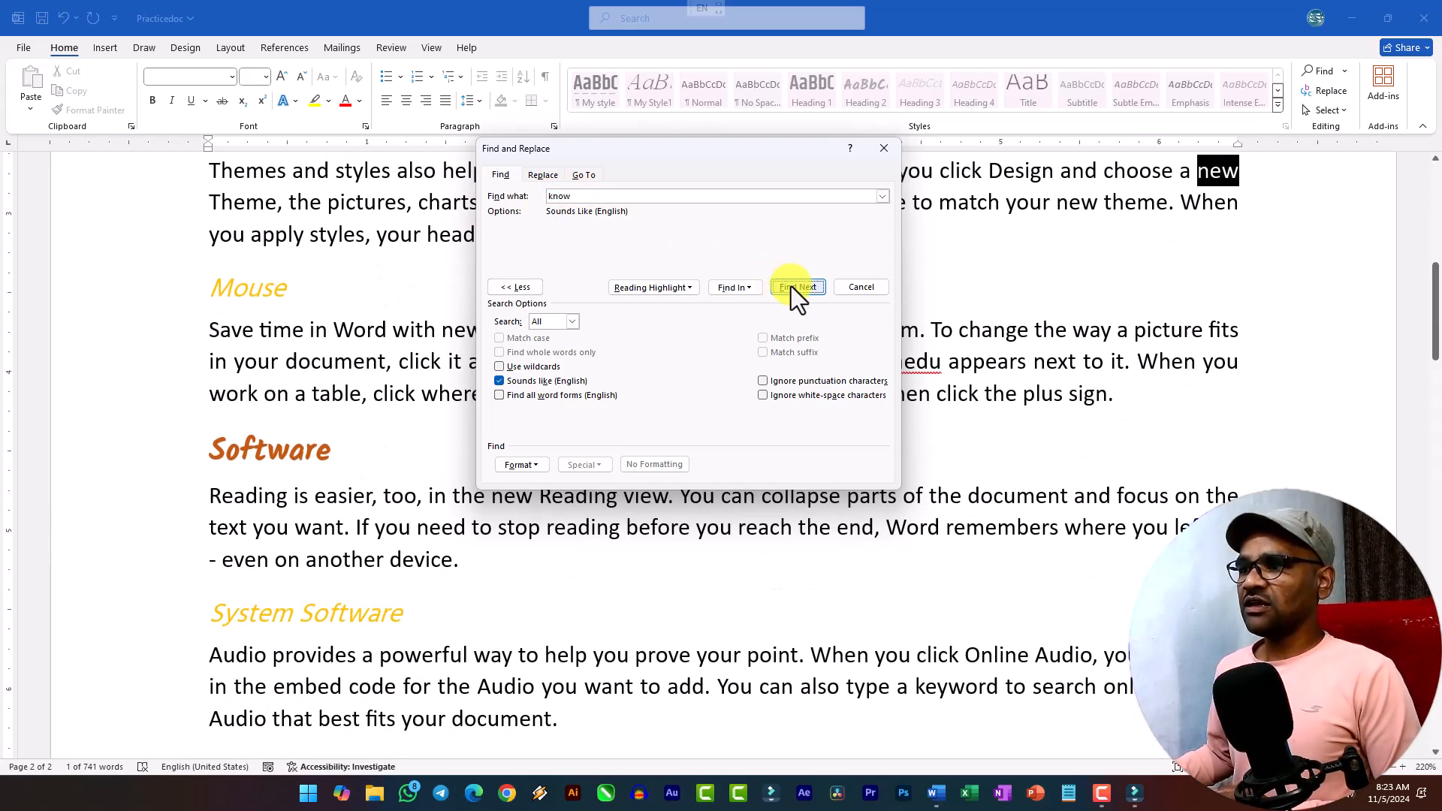
{"action": "left_click", "coordinate": [790, 287]}
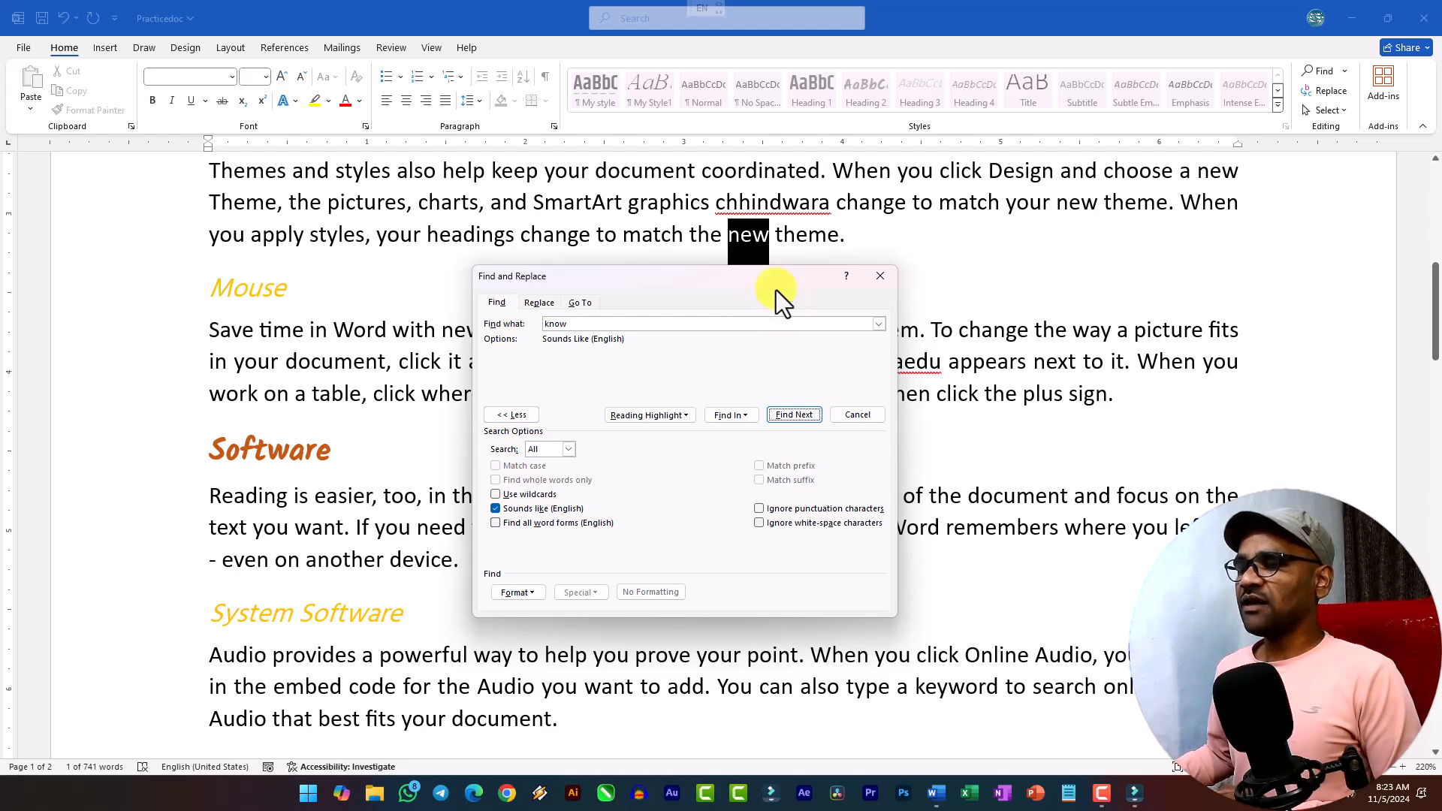
{"action": "left_click", "coordinate": [797, 415]}
{"action": "left_click", "coordinate": [796, 414]}
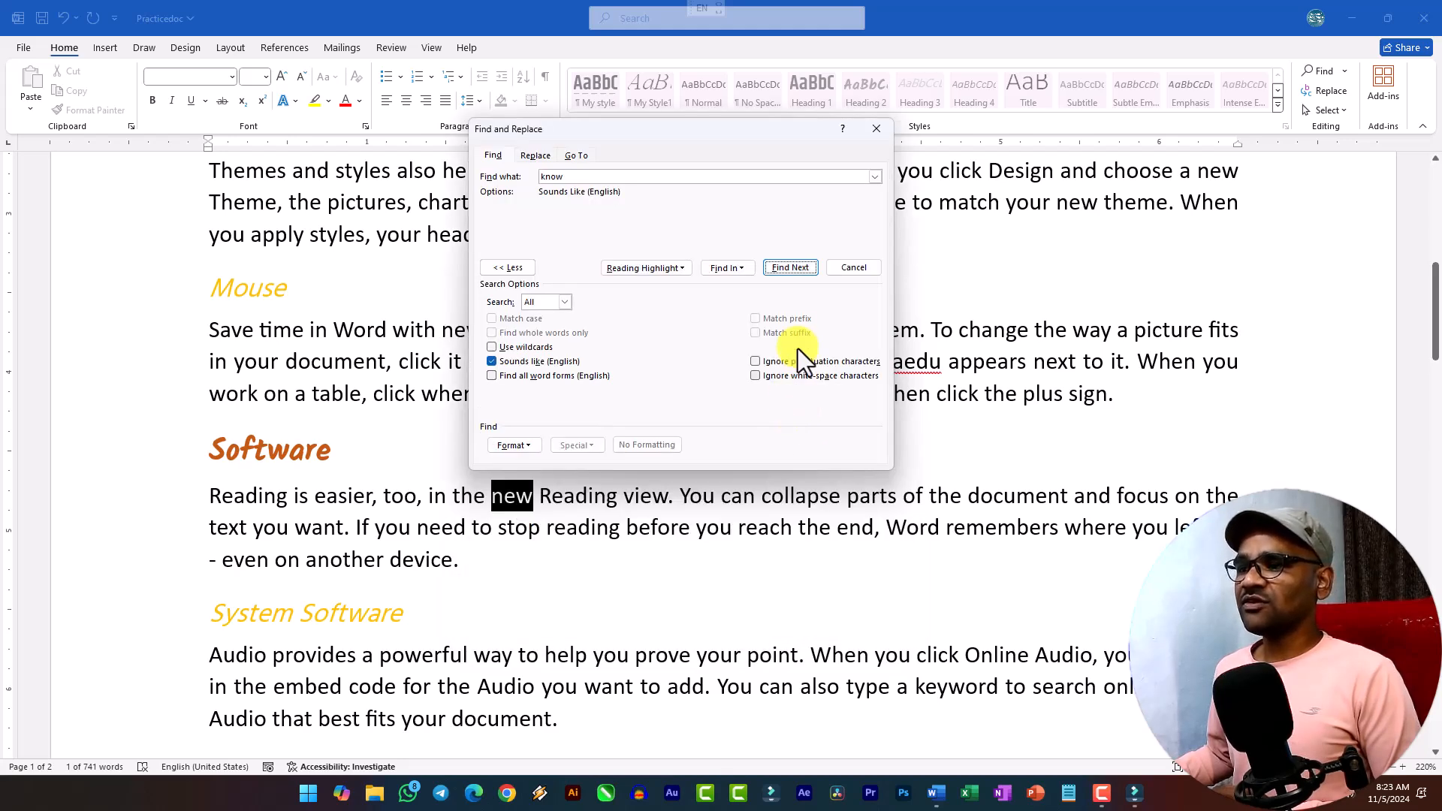
{"action": "left_click", "coordinate": [792, 268]}
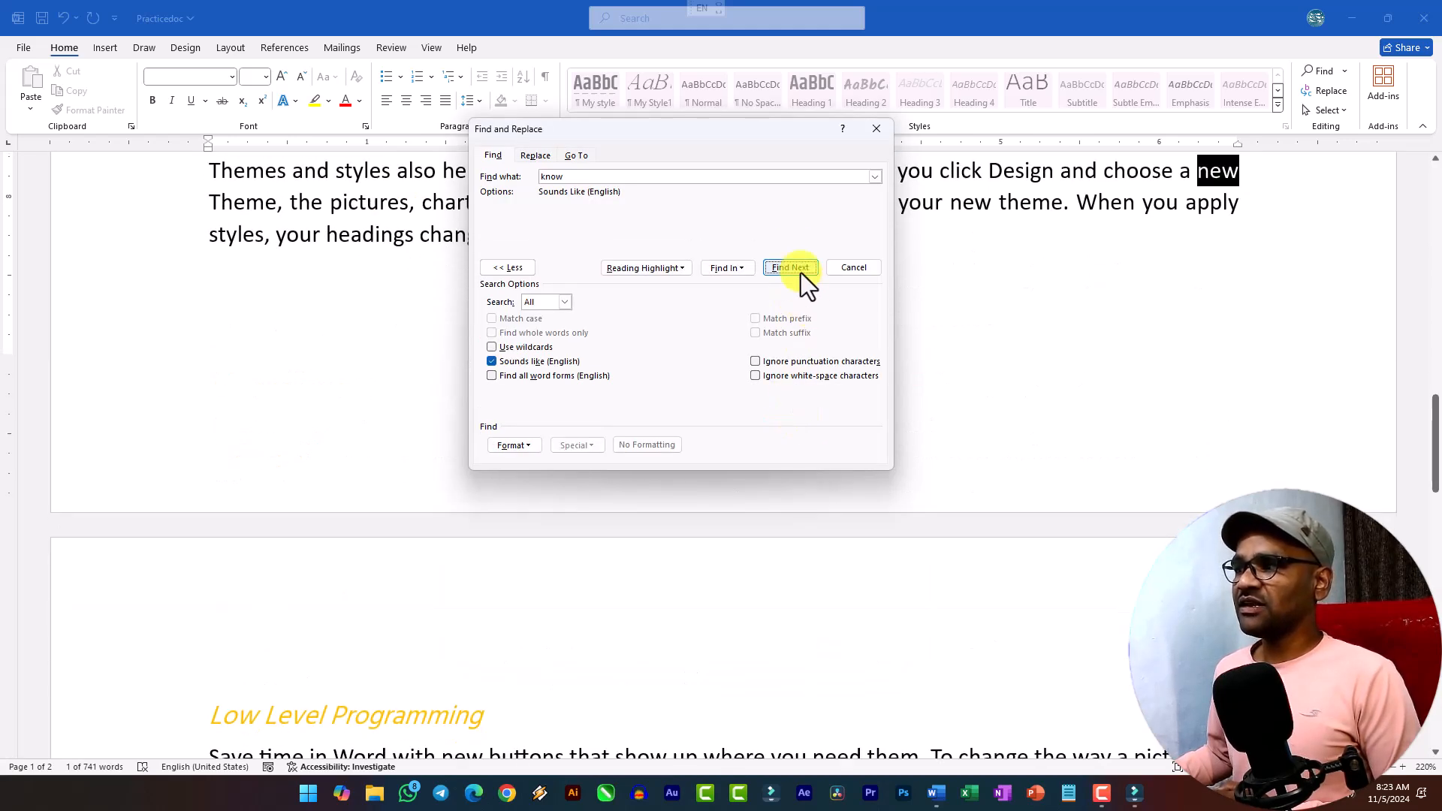
{"action": "left_click", "coordinate": [801, 273]}
{"action": "left_click", "coordinate": [800, 272]}
{"action": "left_click", "coordinate": [804, 416]}
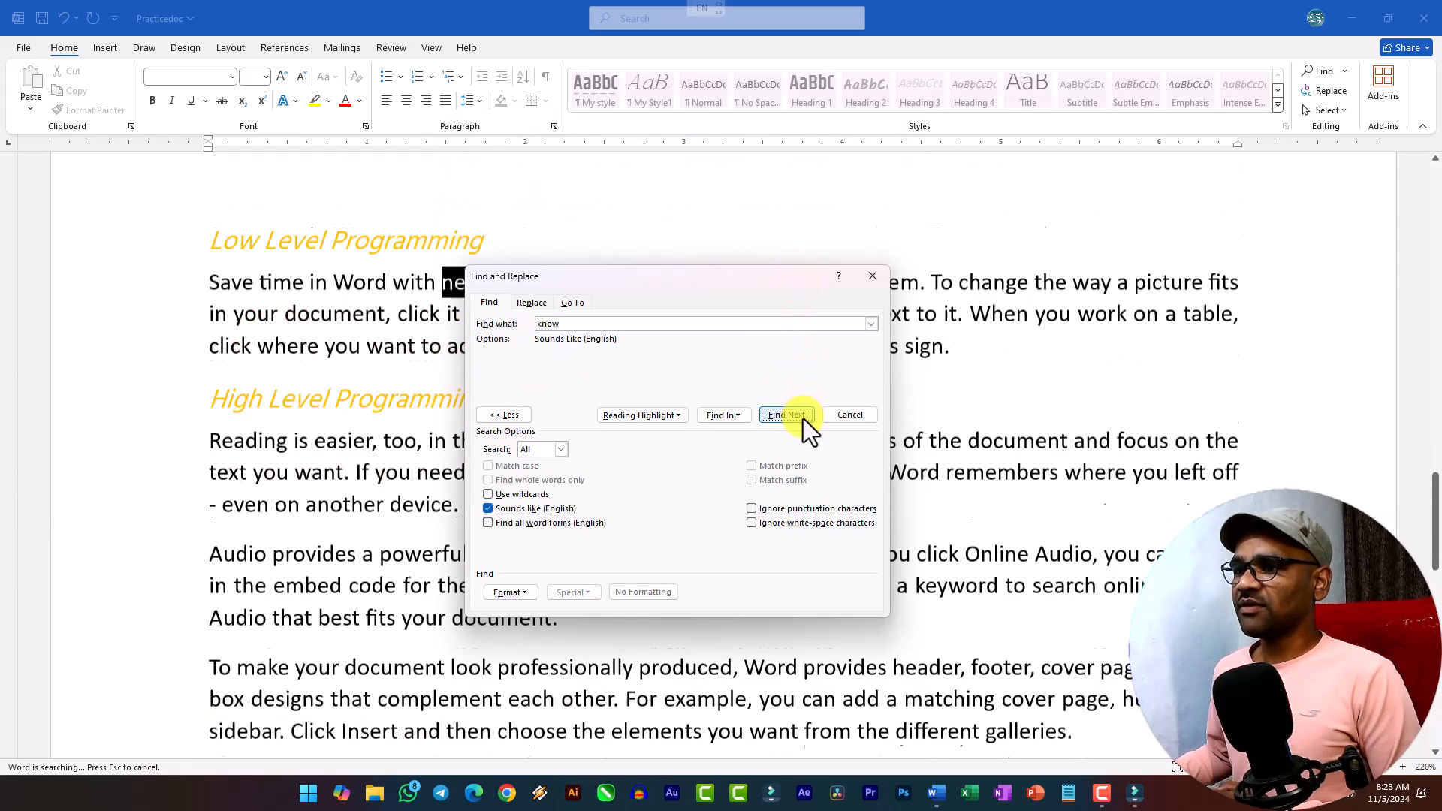
{"action": "left_click", "coordinate": [796, 419]}
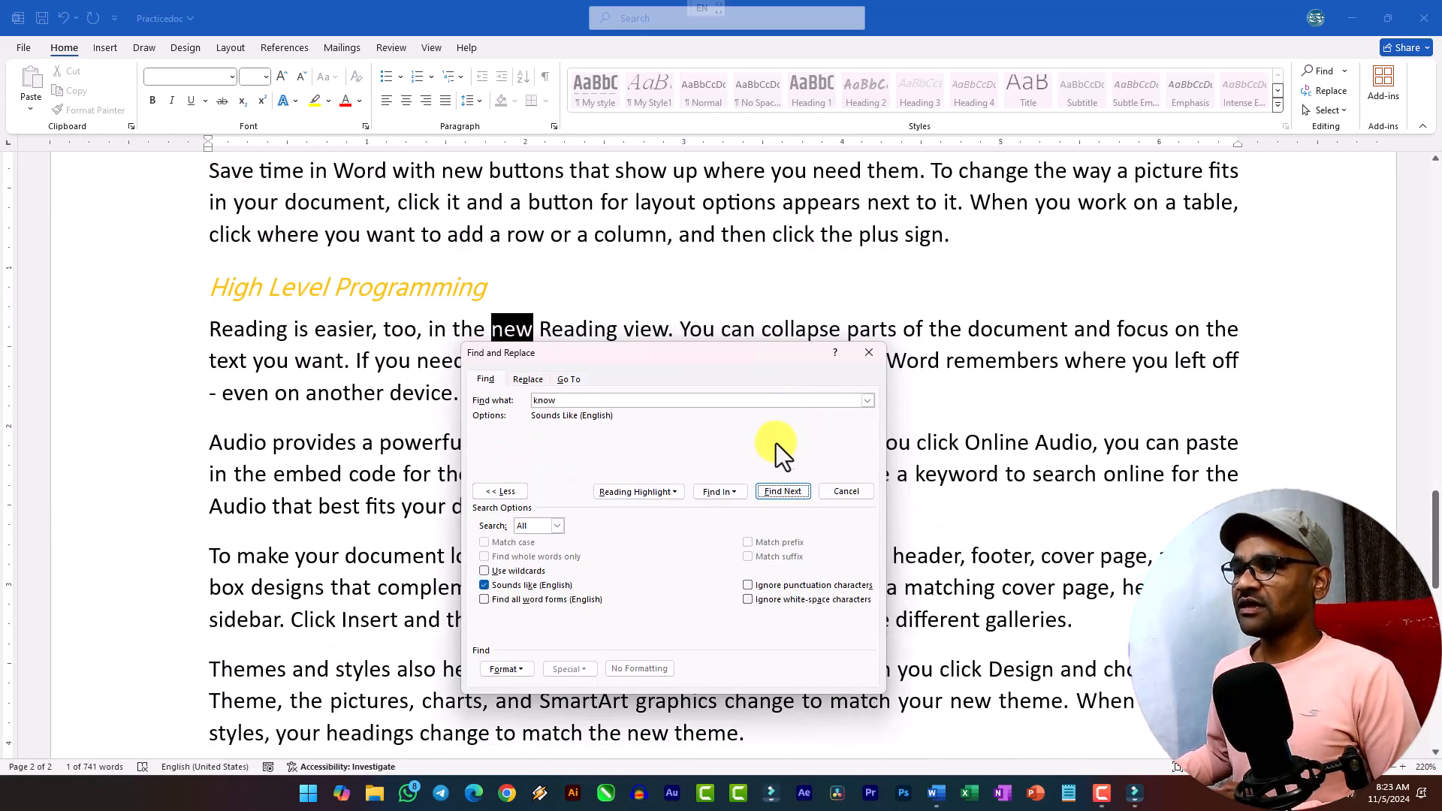
{"action": "left_click", "coordinate": [785, 488]}
{"action": "left_click", "coordinate": [785, 490]}
{"action": "left_click", "coordinate": [784, 490]}
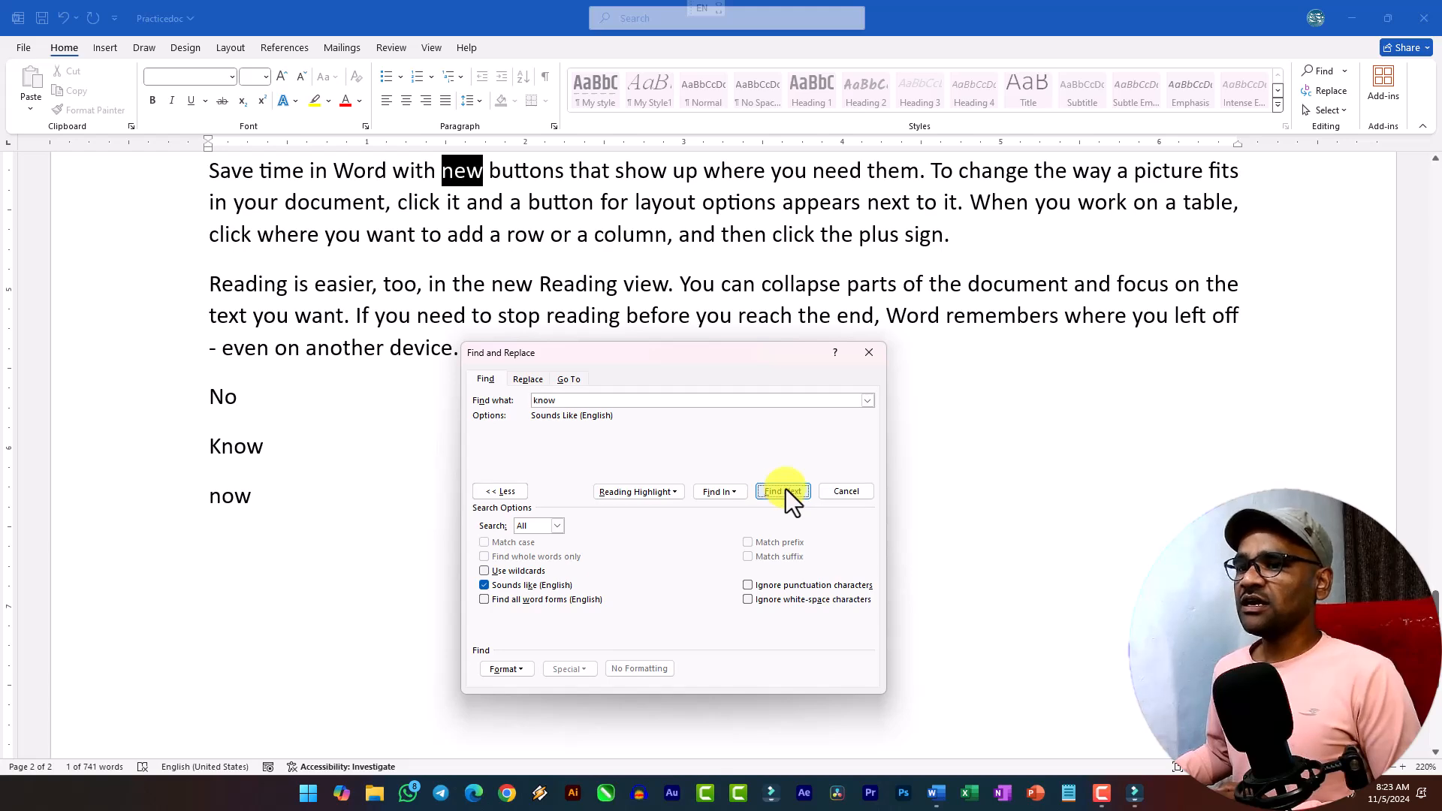
{"action": "left_click", "coordinate": [786, 489]}
{"action": "left_click", "coordinate": [732, 429]}
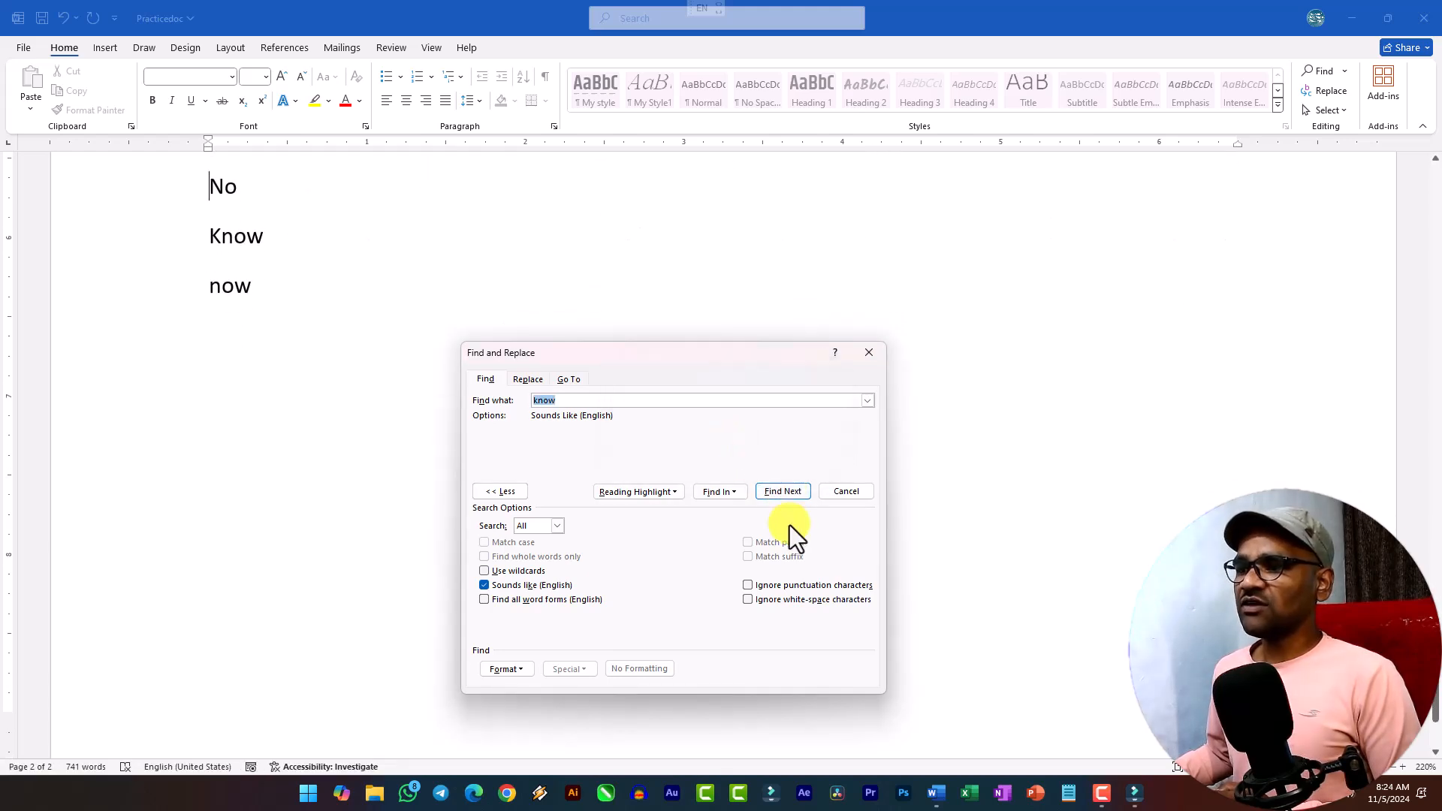
Step: Step on to the match in the Know paragraph, turn off Sounds like (English) and close the search
{"action": "left_click", "coordinate": [790, 499]}
{"action": "left_click", "coordinate": [790, 499]}
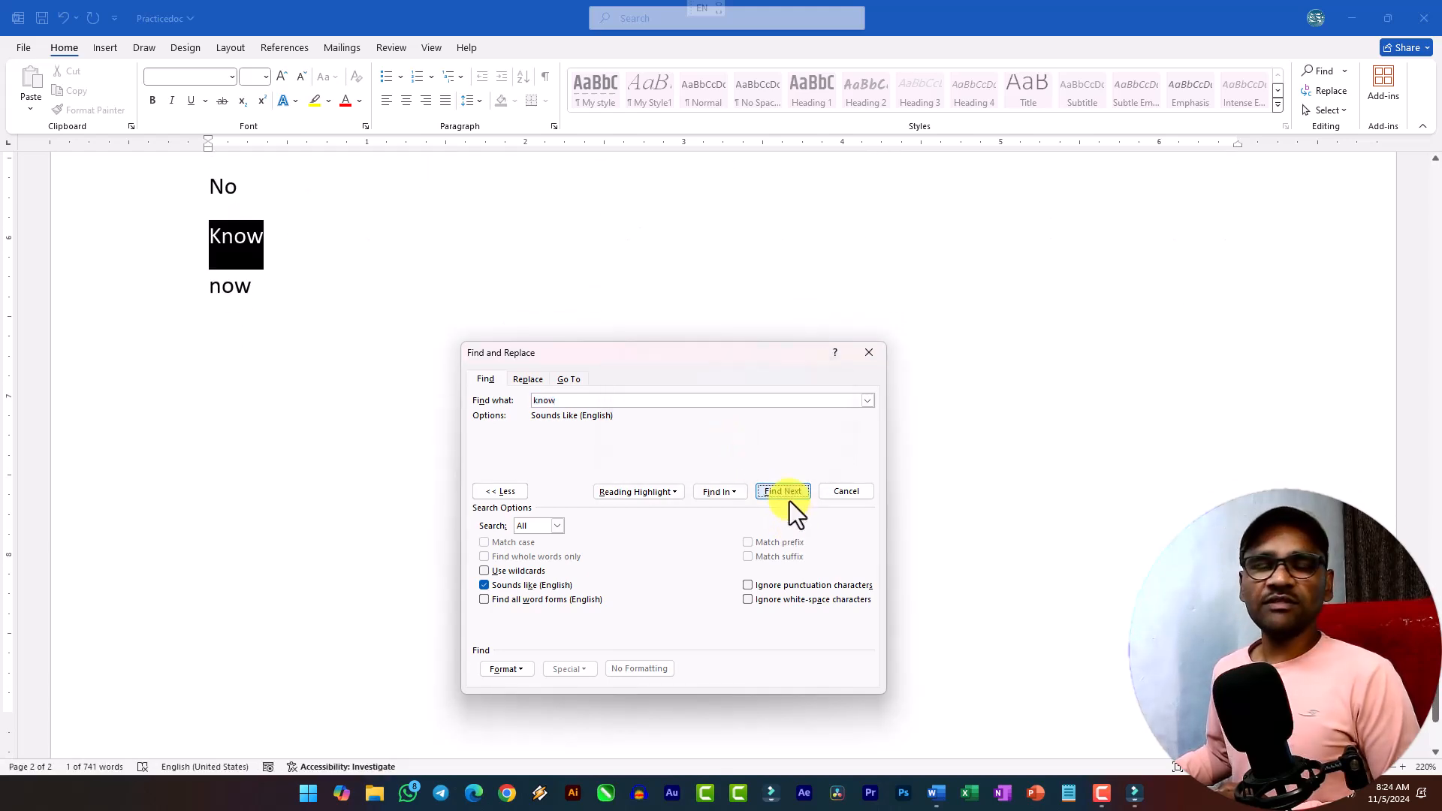
{"action": "left_click", "coordinate": [535, 586]}
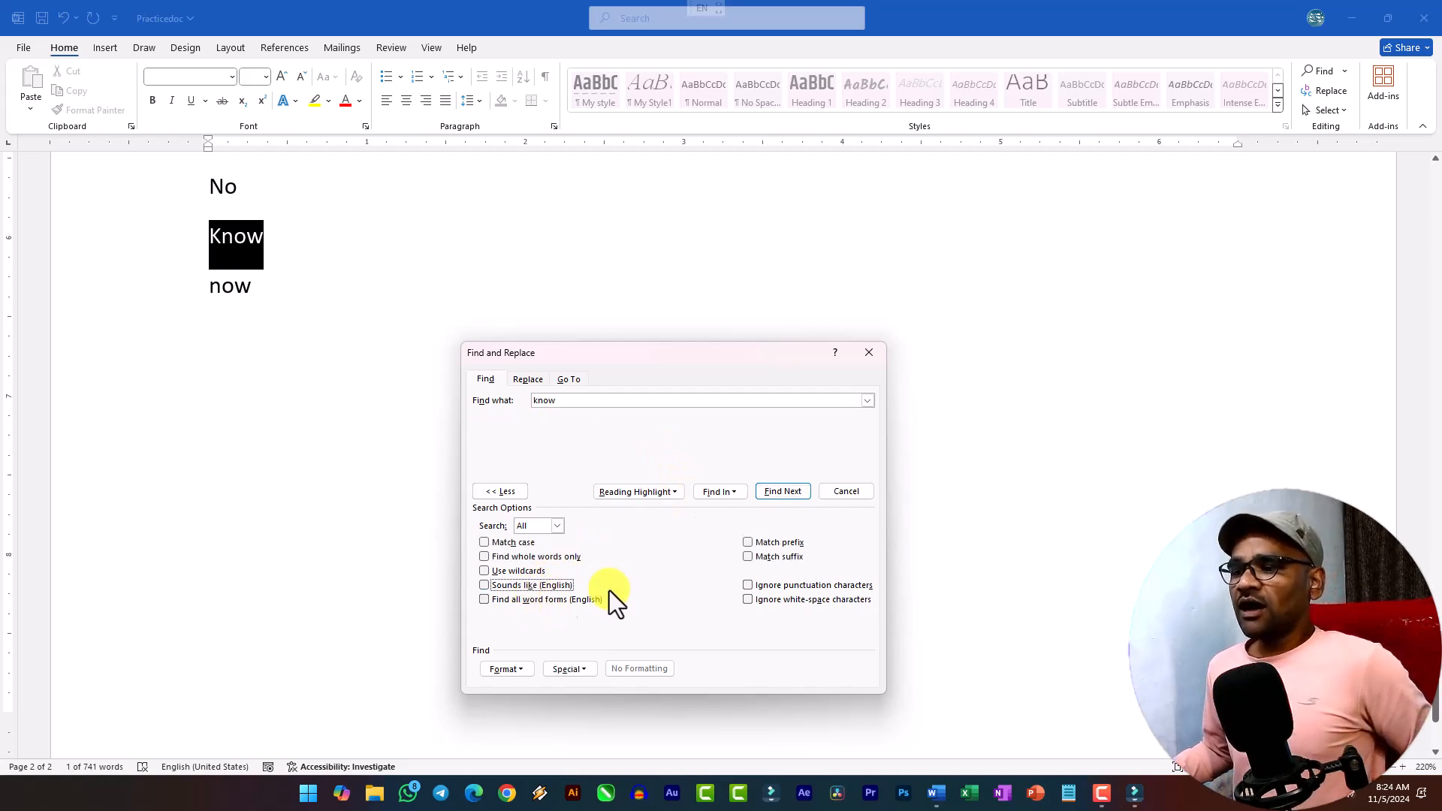
{"action": "left_click", "coordinate": [845, 491]}
Step: Add Go, Went and gone as separate paragraphs after Now
{"action": "left_click", "coordinate": [312, 275]}
{"action": "key", "text": "Return"}
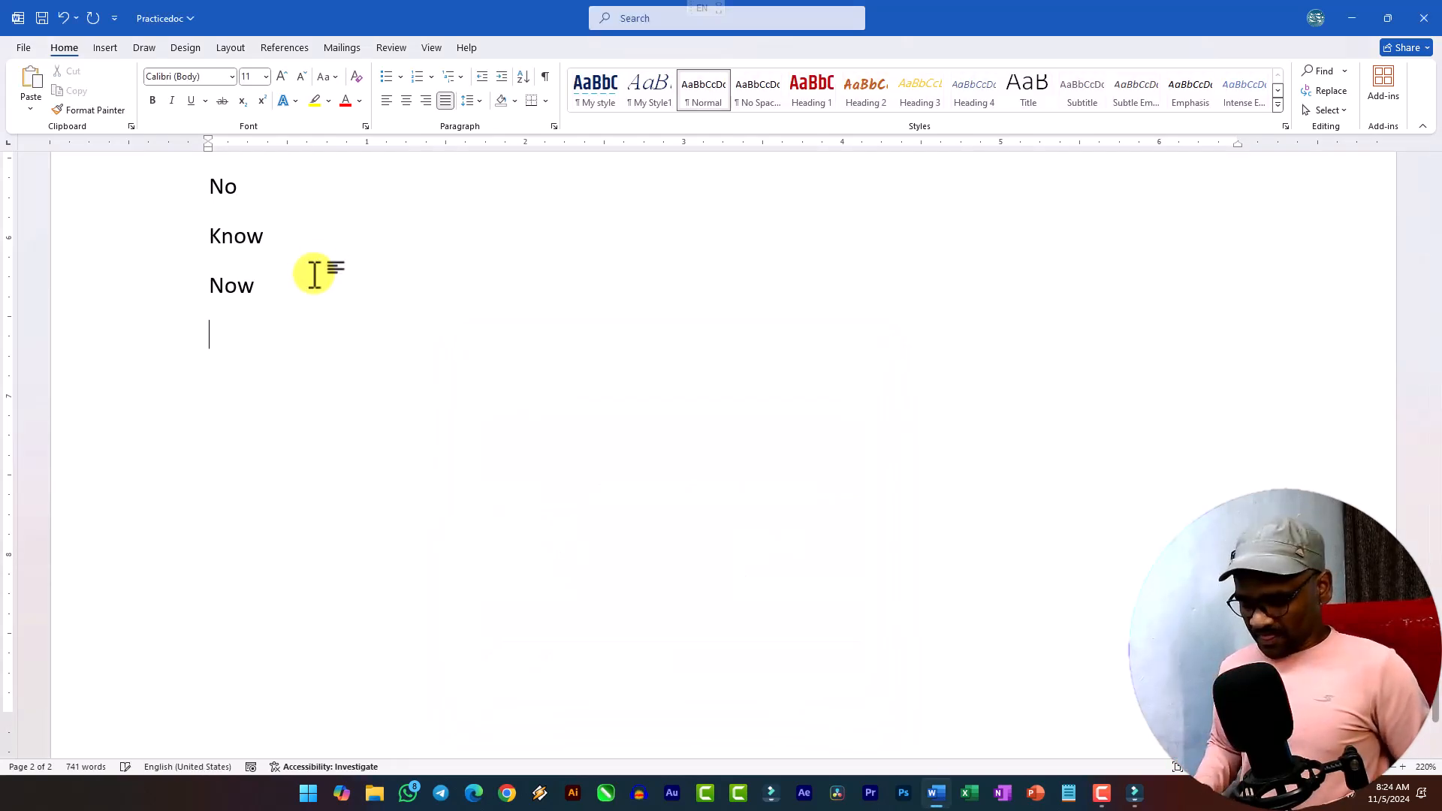
{"action": "type", "text": "Go"}
{"action": "type", "text": "went"}
{"action": "key", "text": "Return"}
{"action": "type", "text": "gone"}
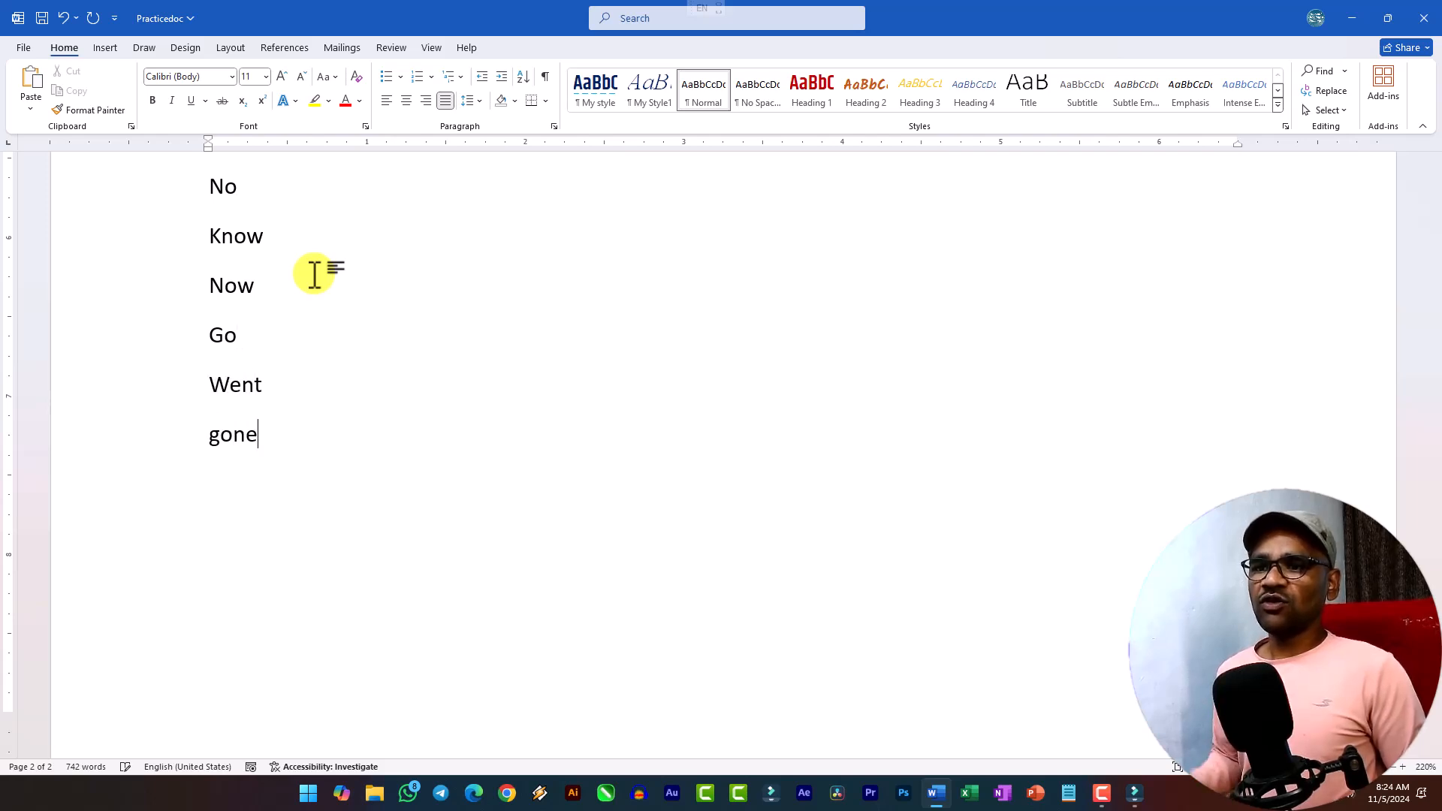
Step: Starting from Go, reopen Advanced Find and switch from Sounds like (English) to Find all word forms (English)
{"action": "left_click", "coordinate": [210, 338]}
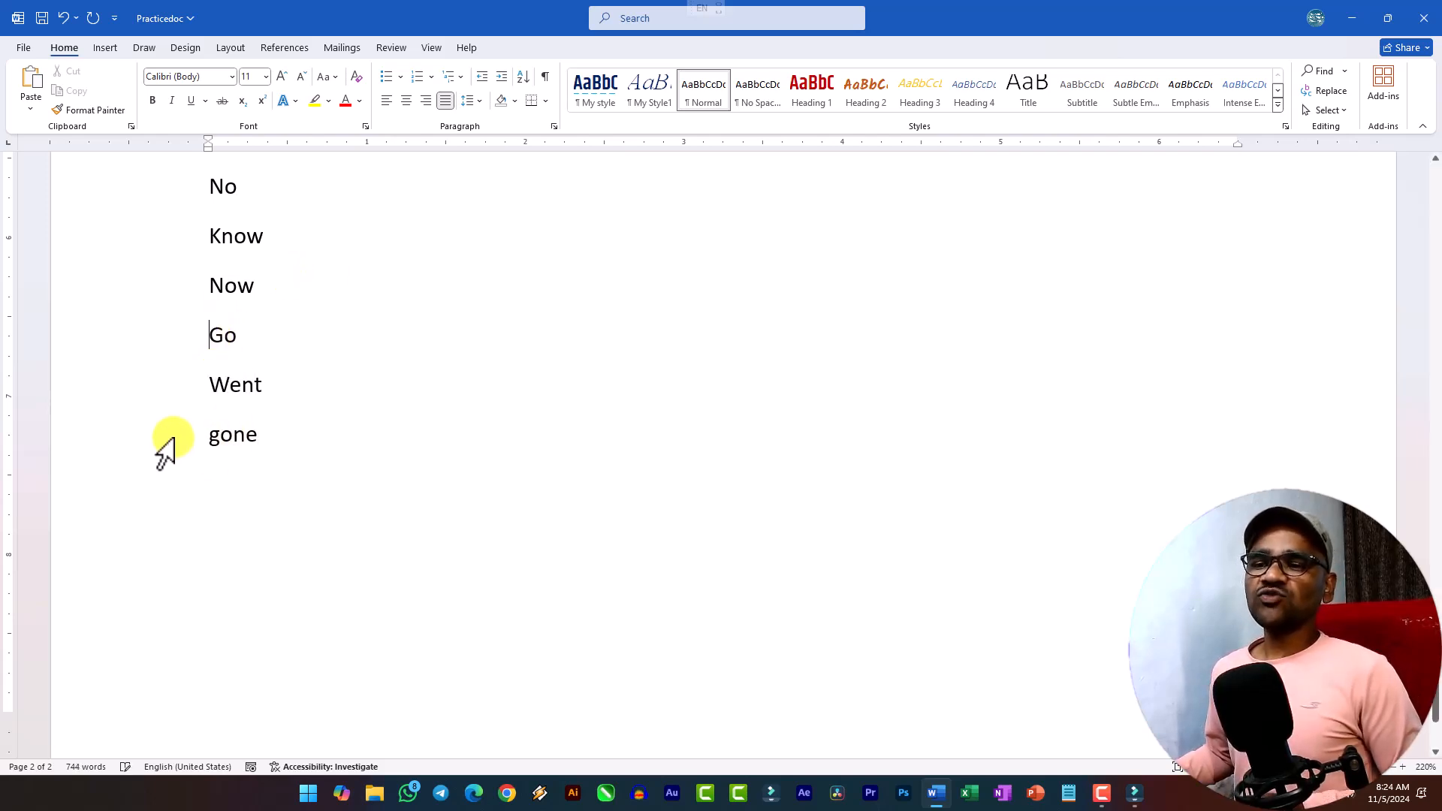
{"action": "left_click", "coordinate": [1345, 73]}
{"action": "left_click", "coordinate": [1342, 116]}
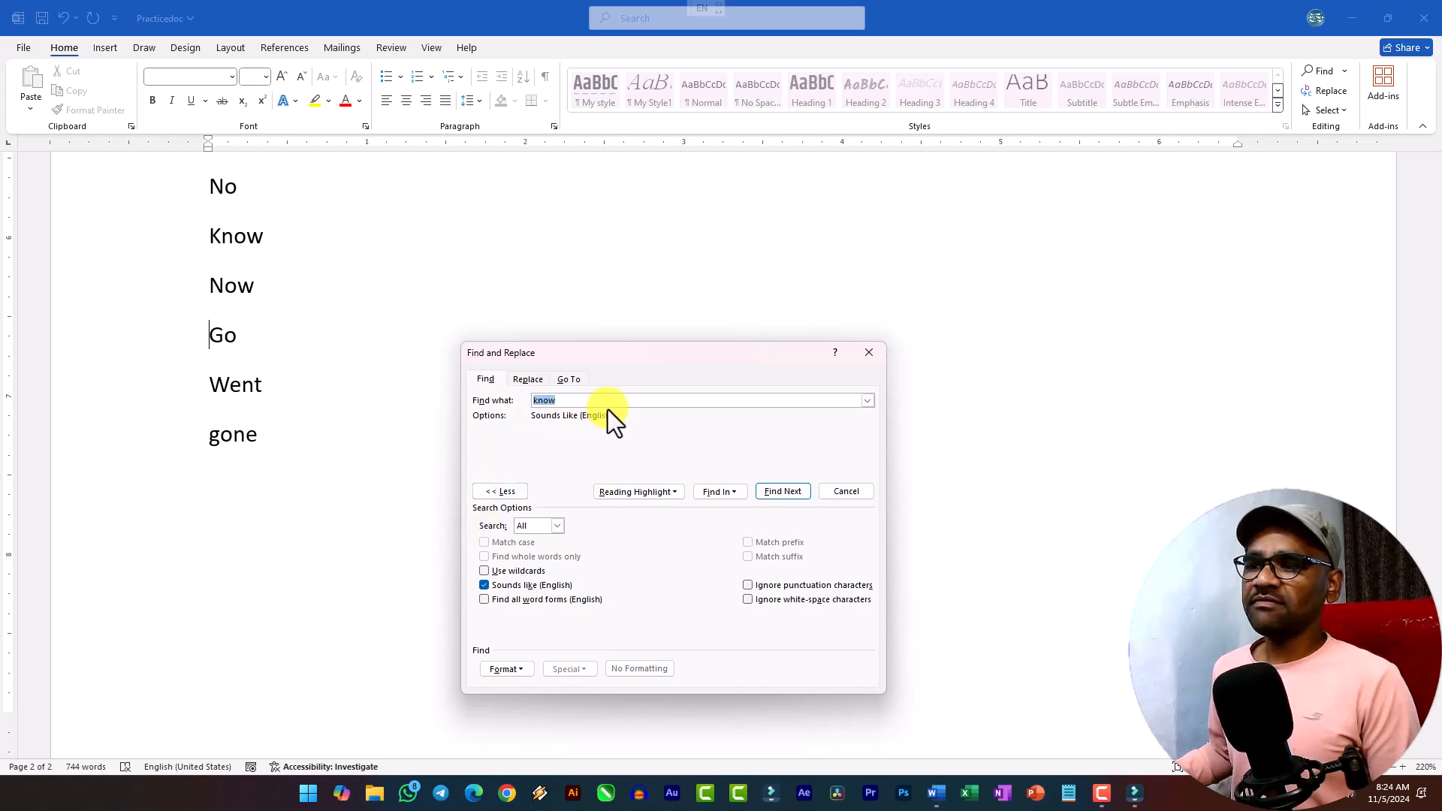
{"action": "left_click", "coordinate": [366, 373]}
{"action": "left_click", "coordinate": [365, 387]}
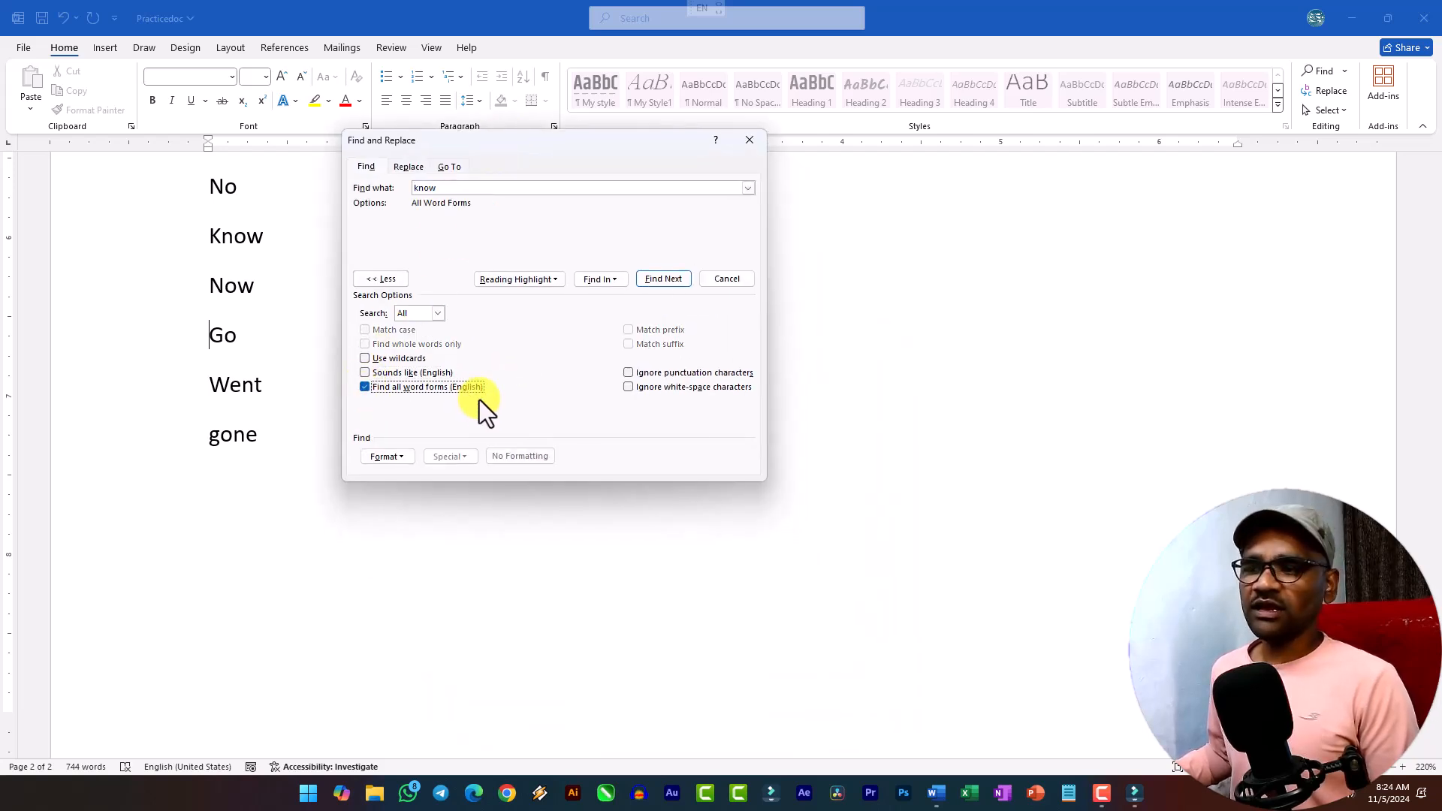
Step: Search for all word forms of go and step through the matches Go, Went and gone
{"action": "left_click", "coordinate": [380, 187]}
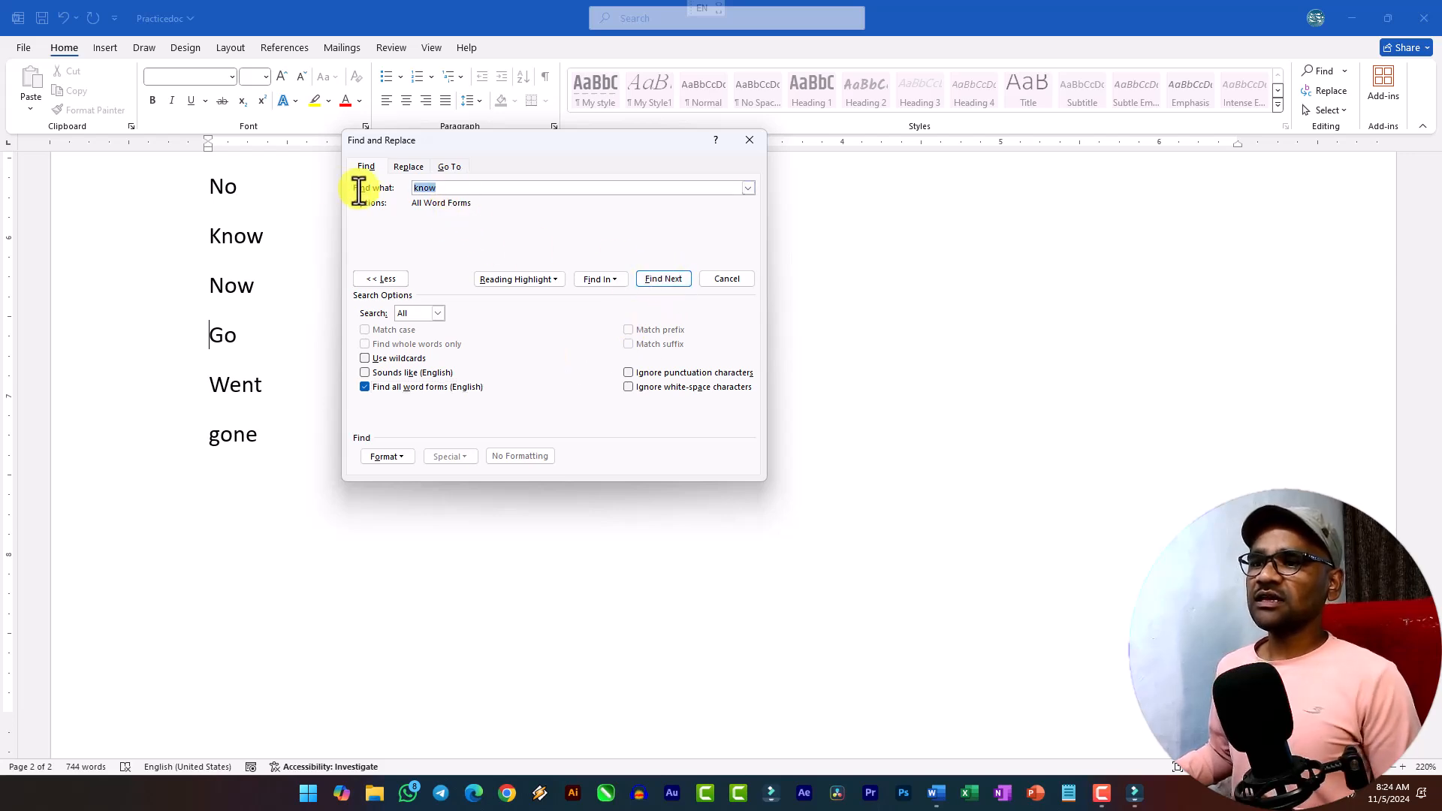
{"action": "type", "text": "go"}
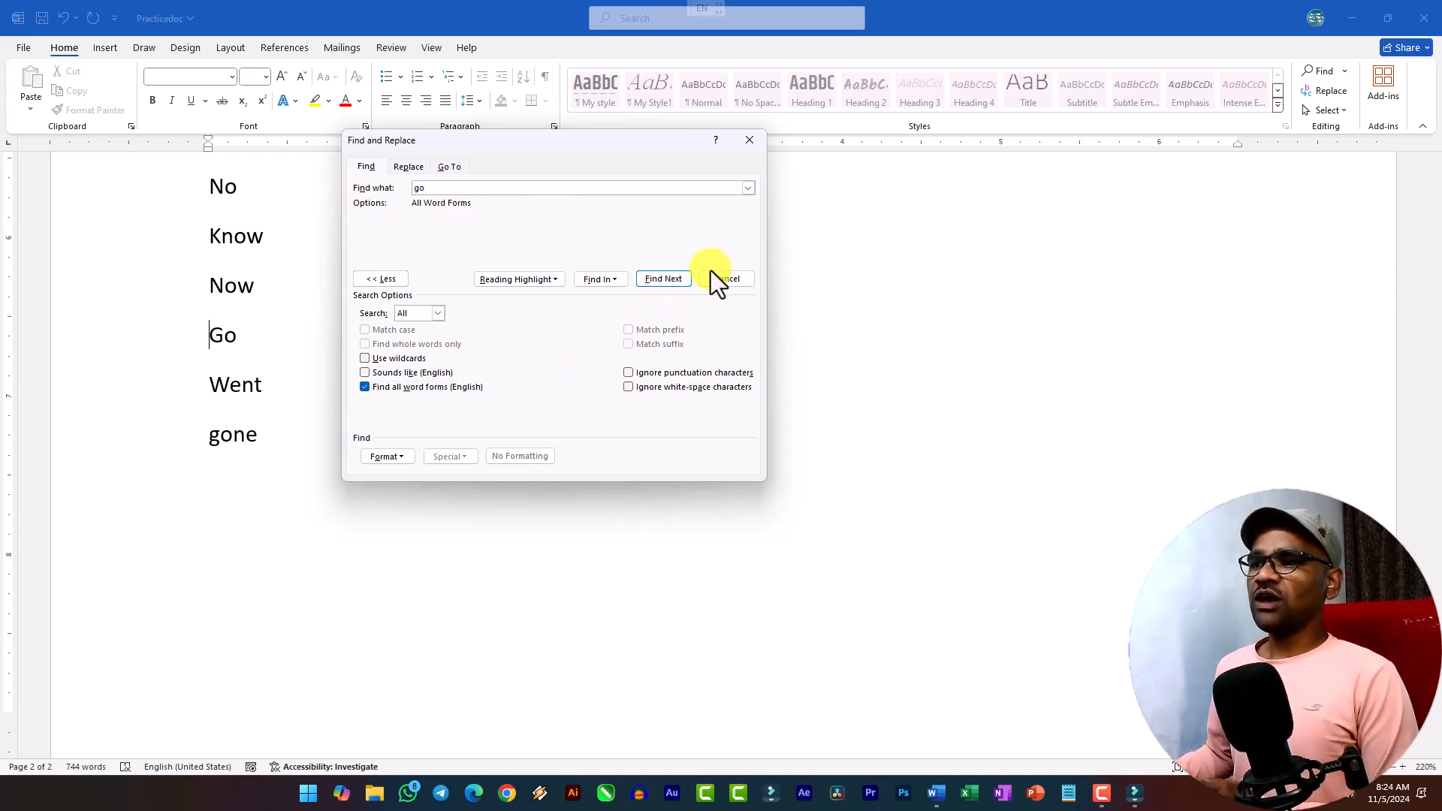
{"action": "left_click", "coordinate": [655, 279]}
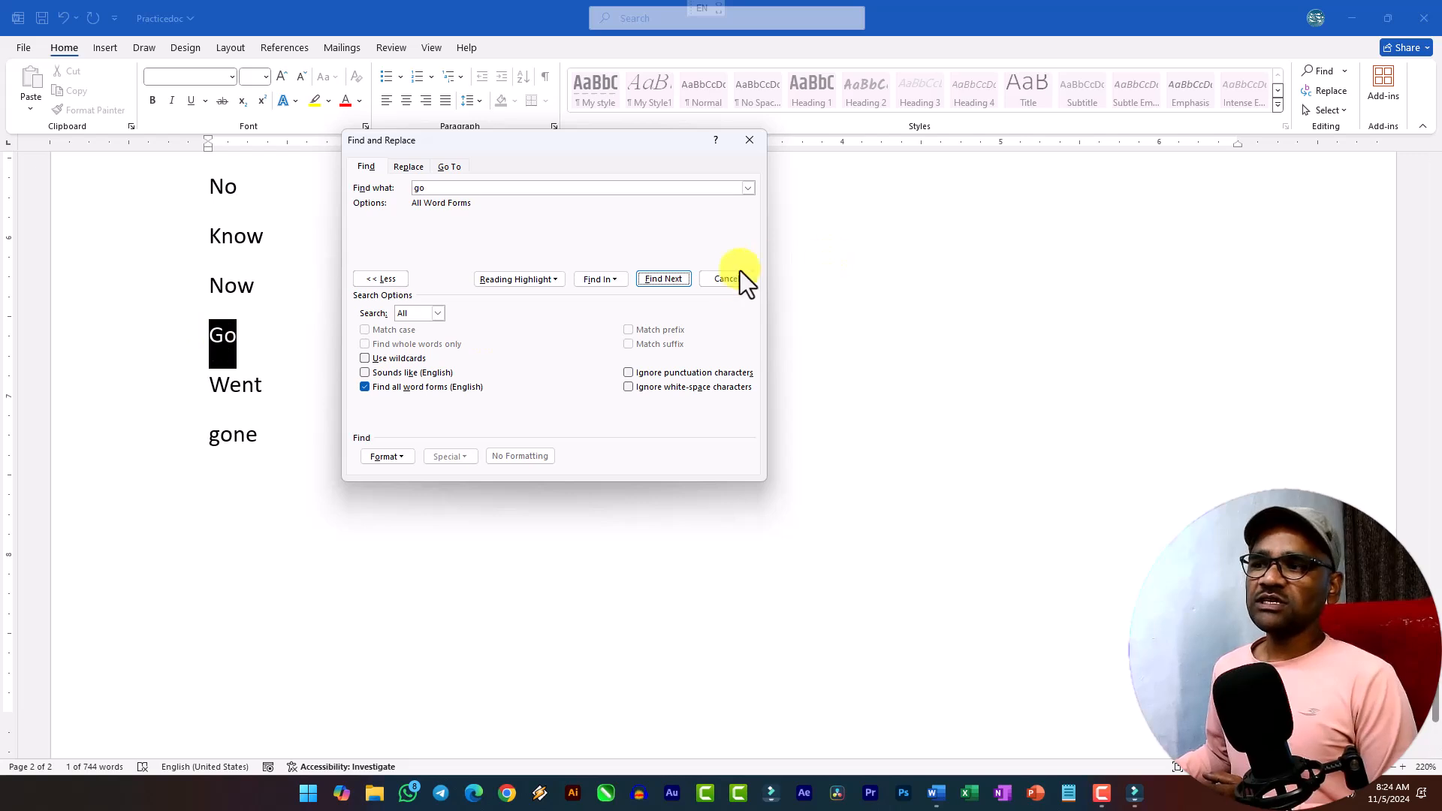
{"action": "left_click", "coordinate": [676, 280]}
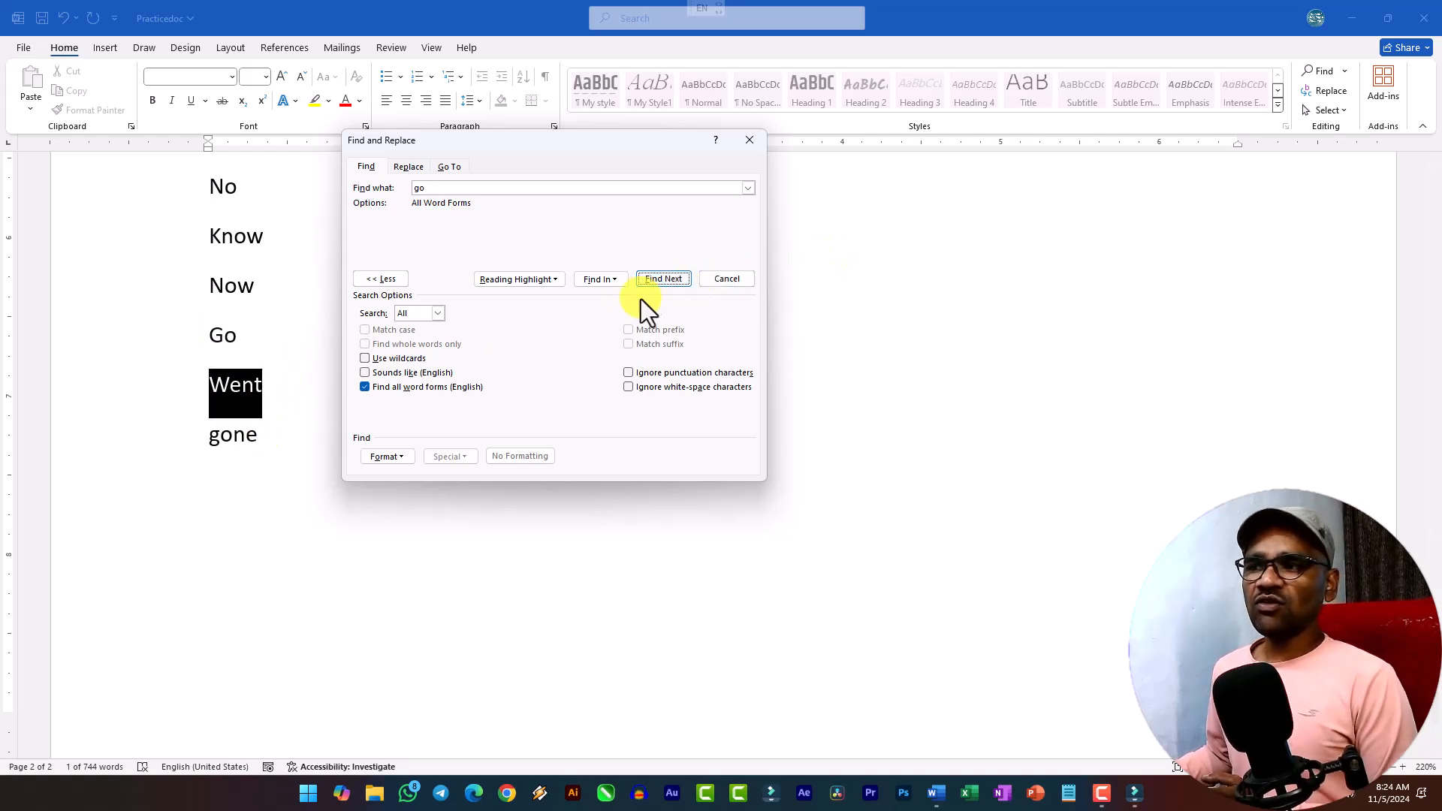
{"action": "left_click", "coordinate": [651, 278]}
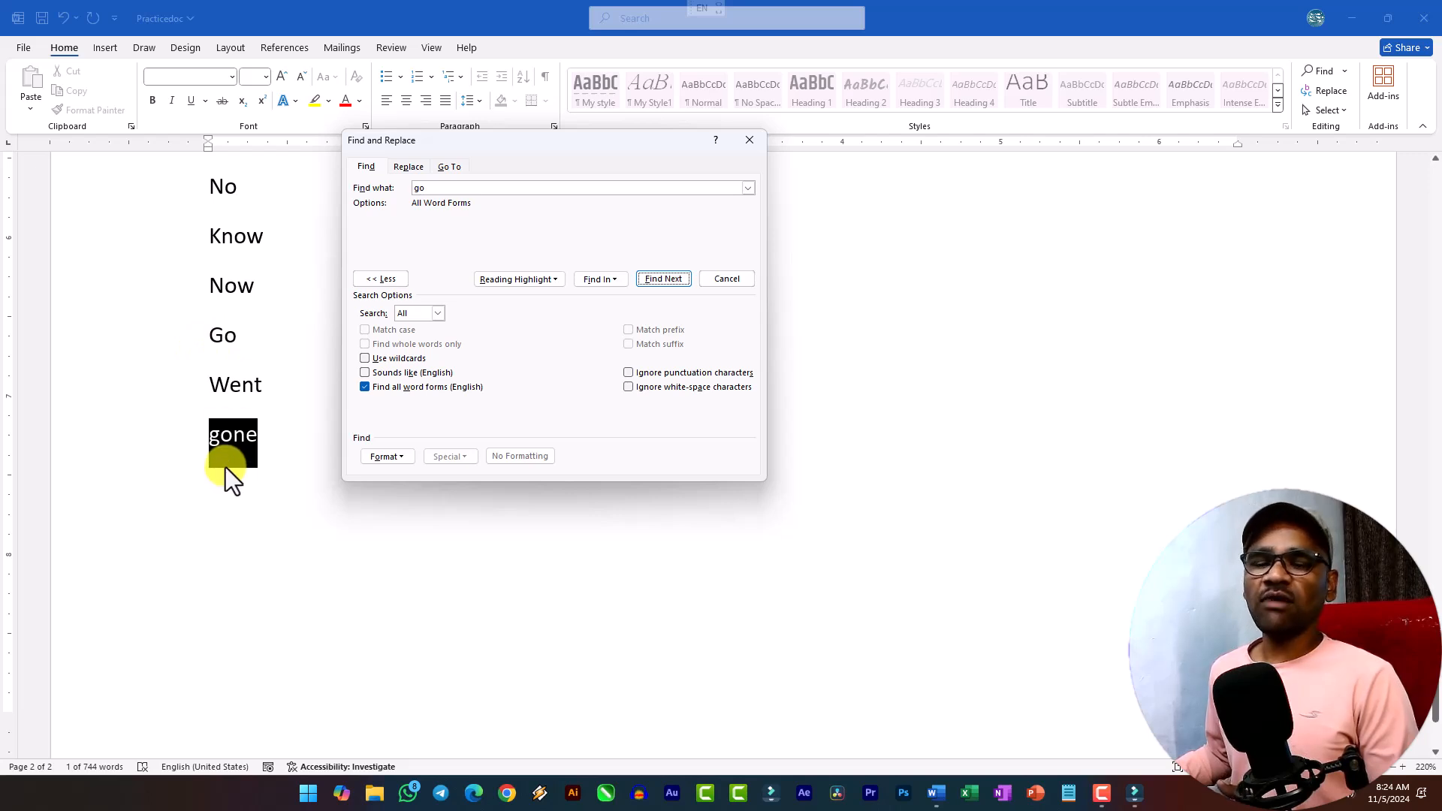
Step: Turn off Find all word forms (English) and collapse the extra search options
{"action": "left_click", "coordinate": [251, 380]}
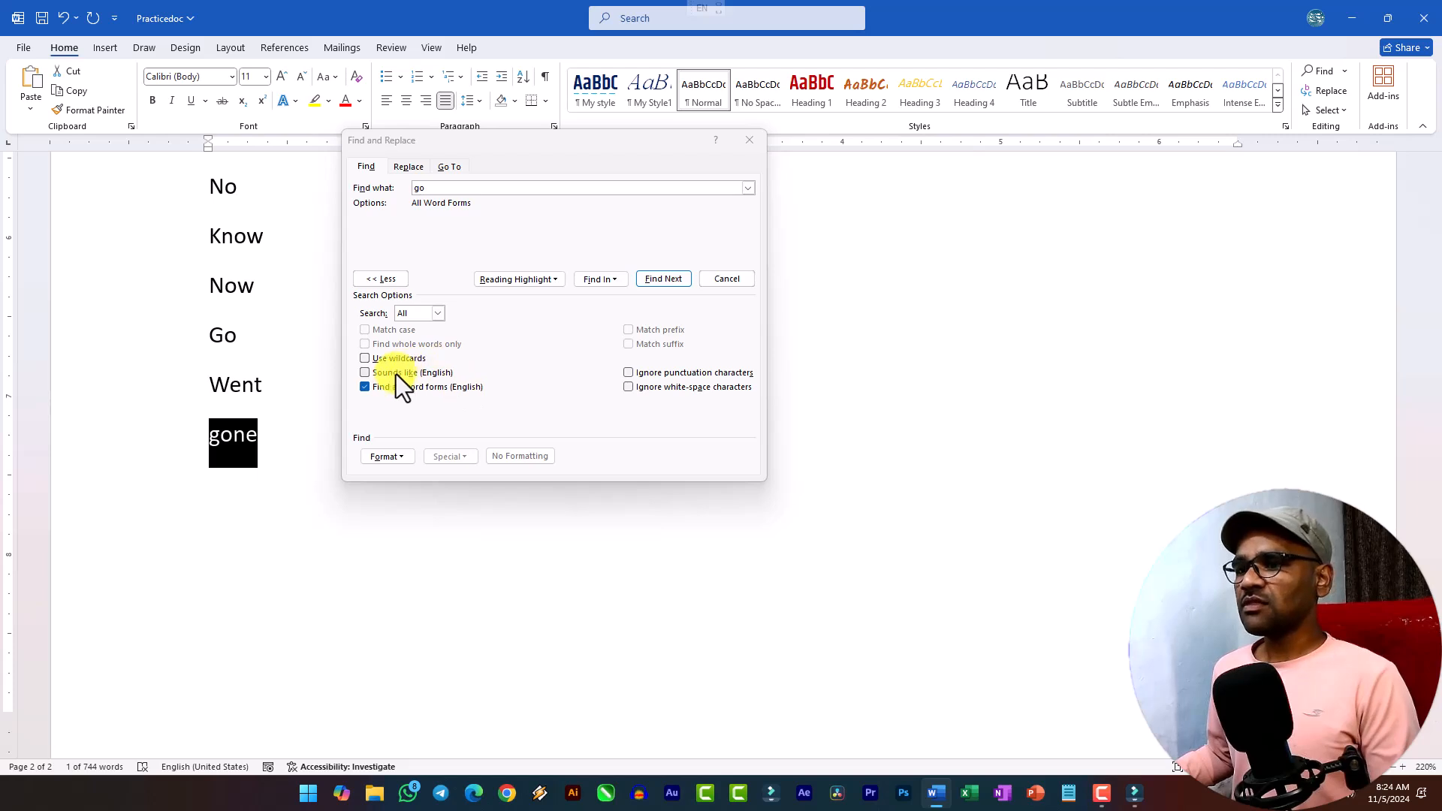
{"action": "left_click", "coordinate": [364, 387]}
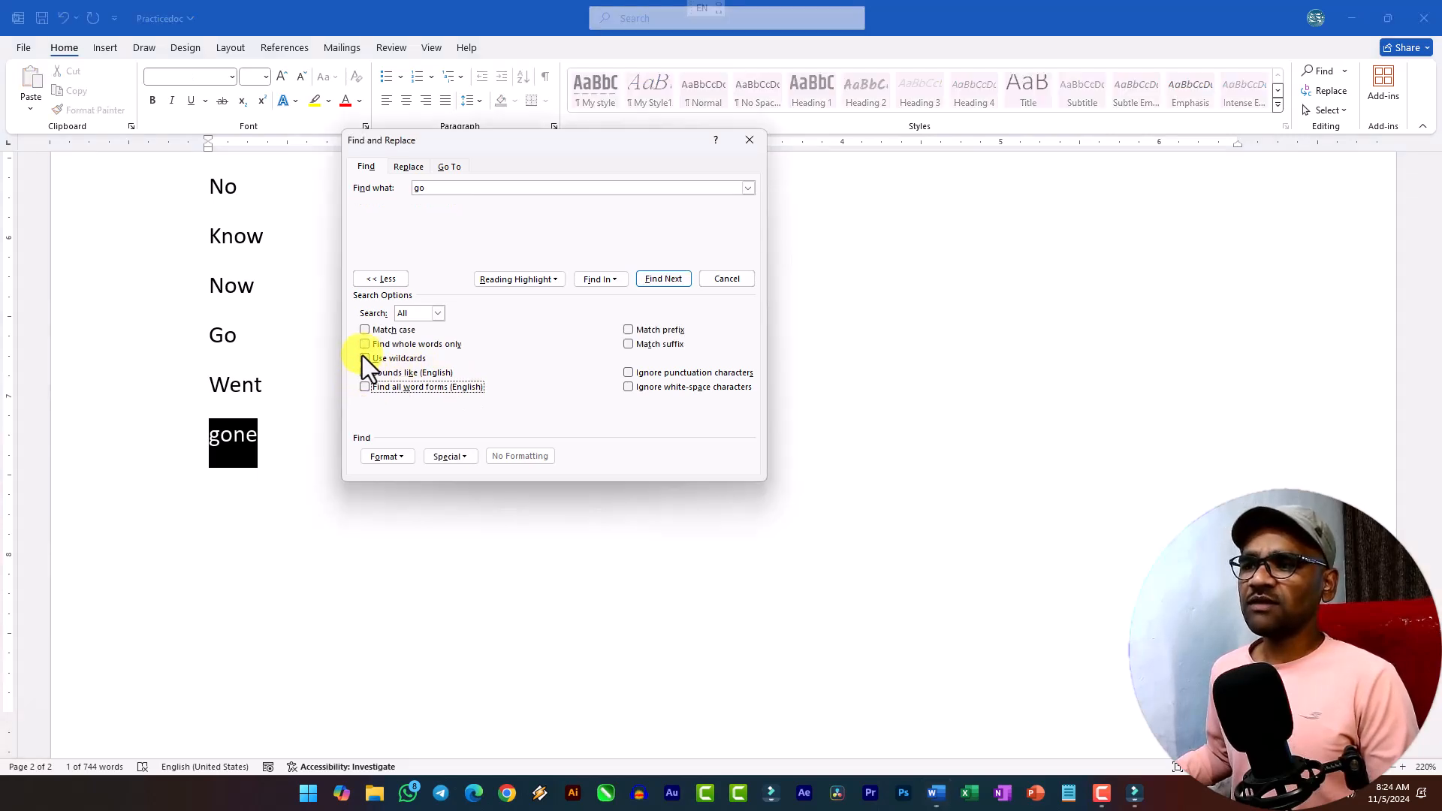
{"action": "left_click", "coordinate": [380, 280]}
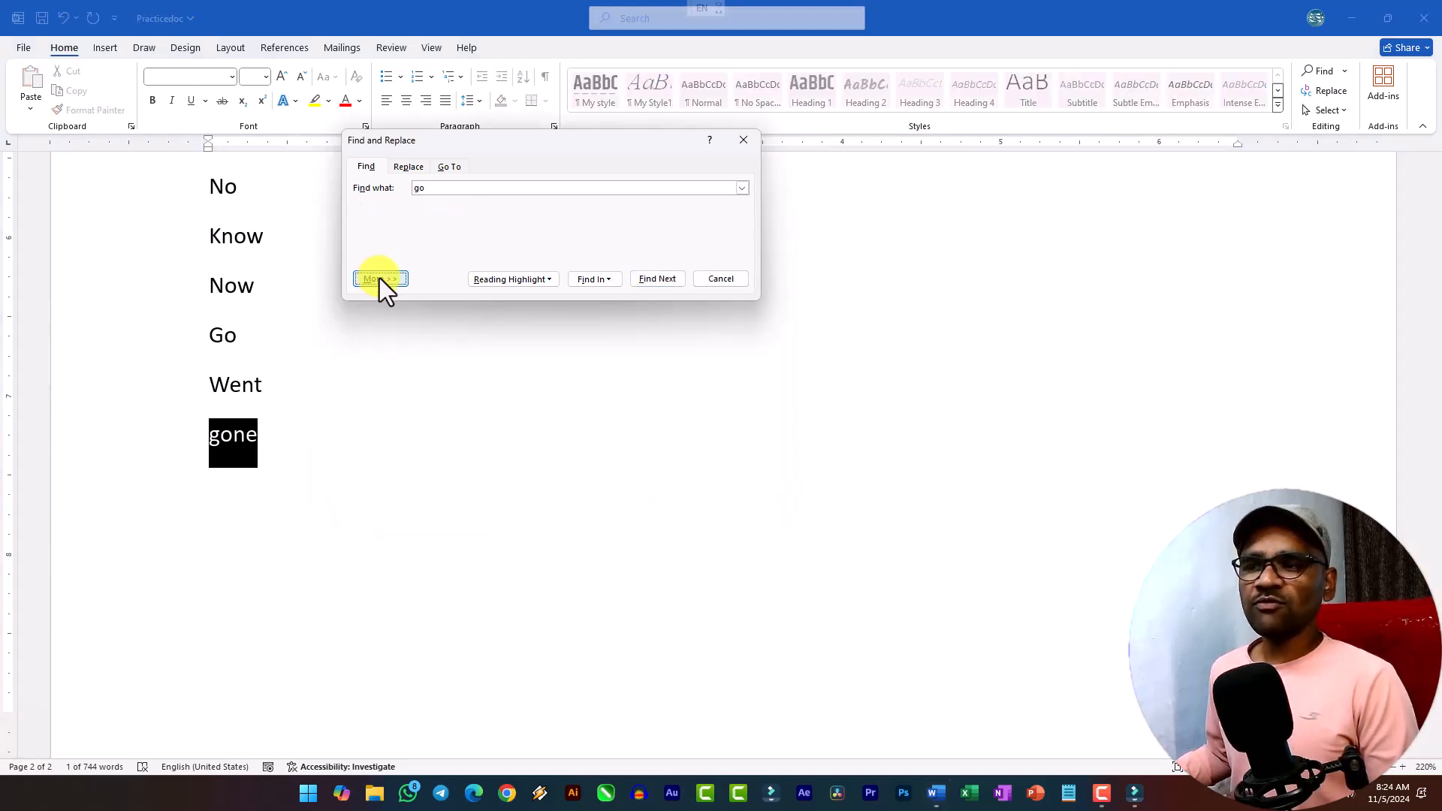
Step: Switch from Find to Replace and search the document for video, dismissing the resulting messages
{"action": "left_click", "coordinate": [404, 168]}
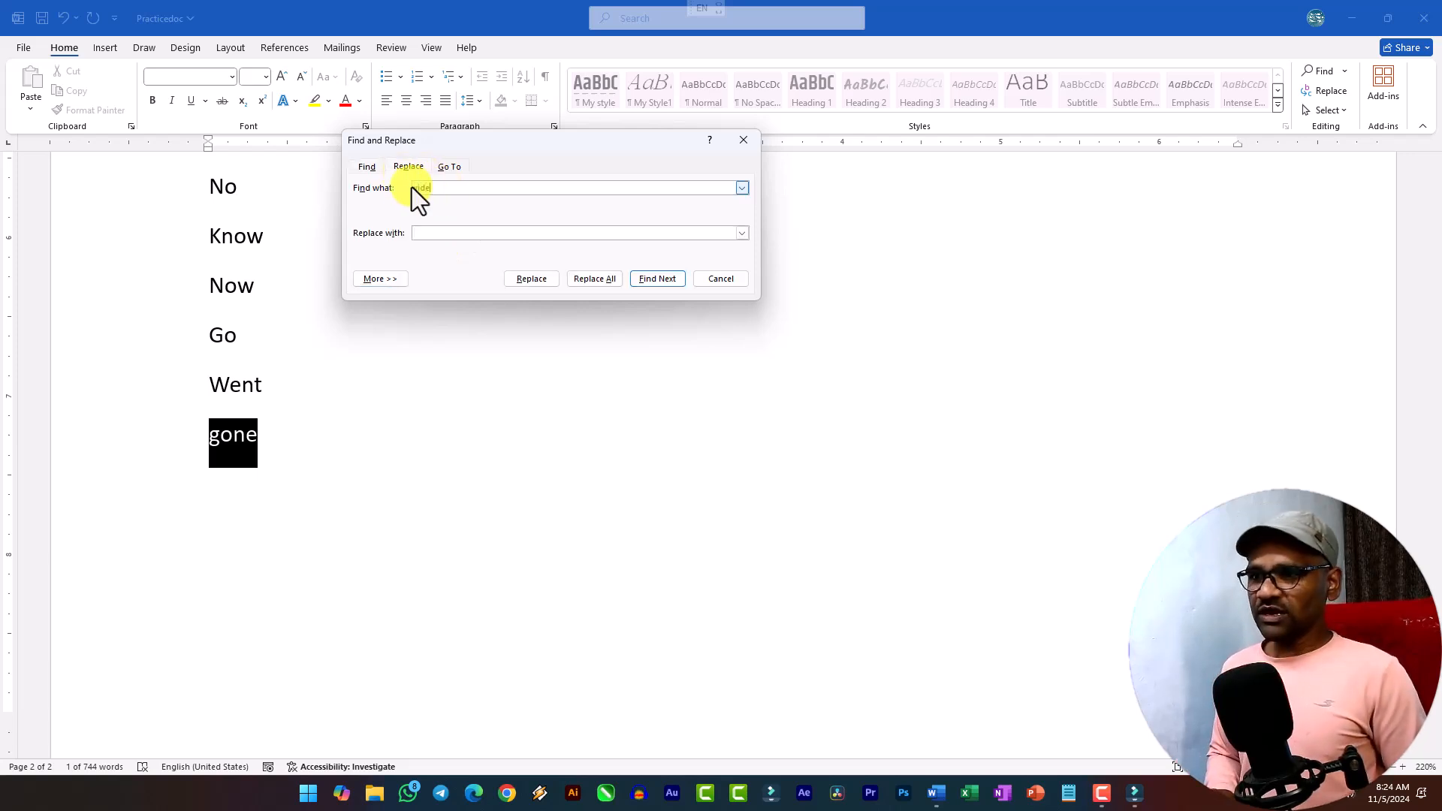
{"action": "type", "text": "video"}
{"action": "left_click", "coordinate": [672, 277]}
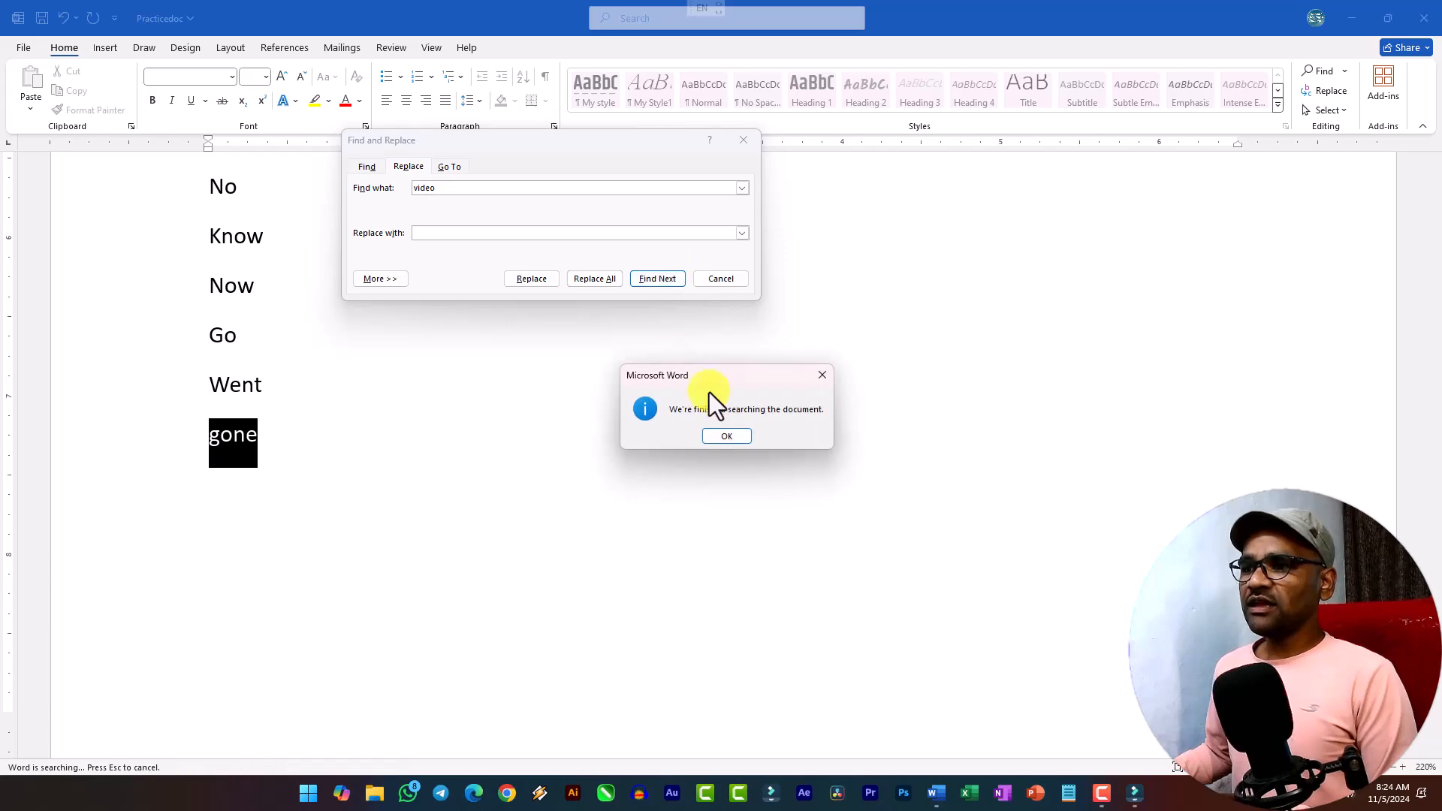
{"action": "left_click", "coordinate": [726, 433]}
{"action": "left_click", "coordinate": [671, 284]}
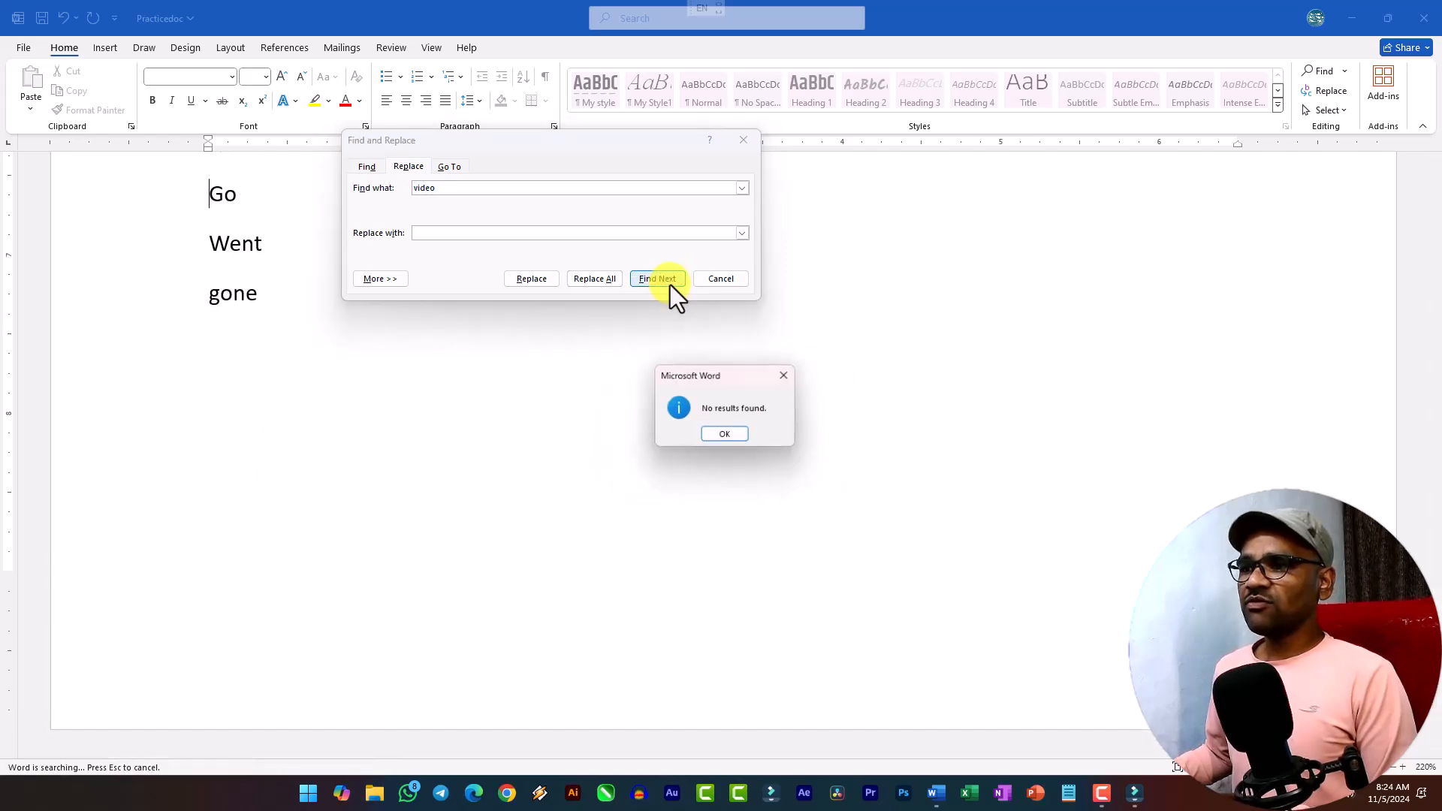
{"action": "left_click", "coordinate": [725, 433]}
Step: Place the cursor before the first paragraph under Computer Fundamentals and set the search text to audio
{"action": "left_click", "coordinate": [464, 188]}
{"action": "scroll", "coordinate": [686, 435], "scroll_direction": "up", "scroll_amount": 10}
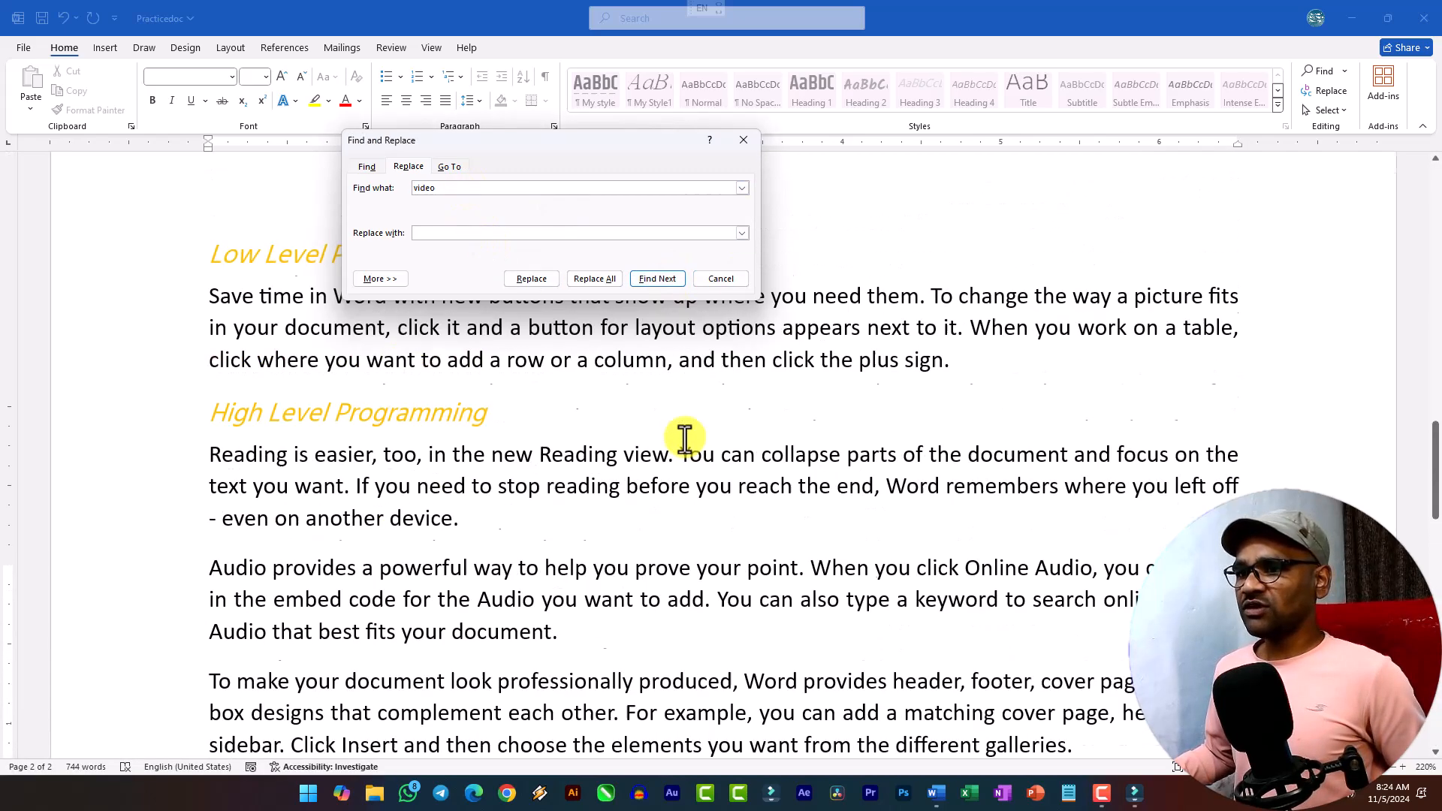
{"action": "scroll", "coordinate": [579, 495], "scroll_direction": "down", "scroll_amount": 1}
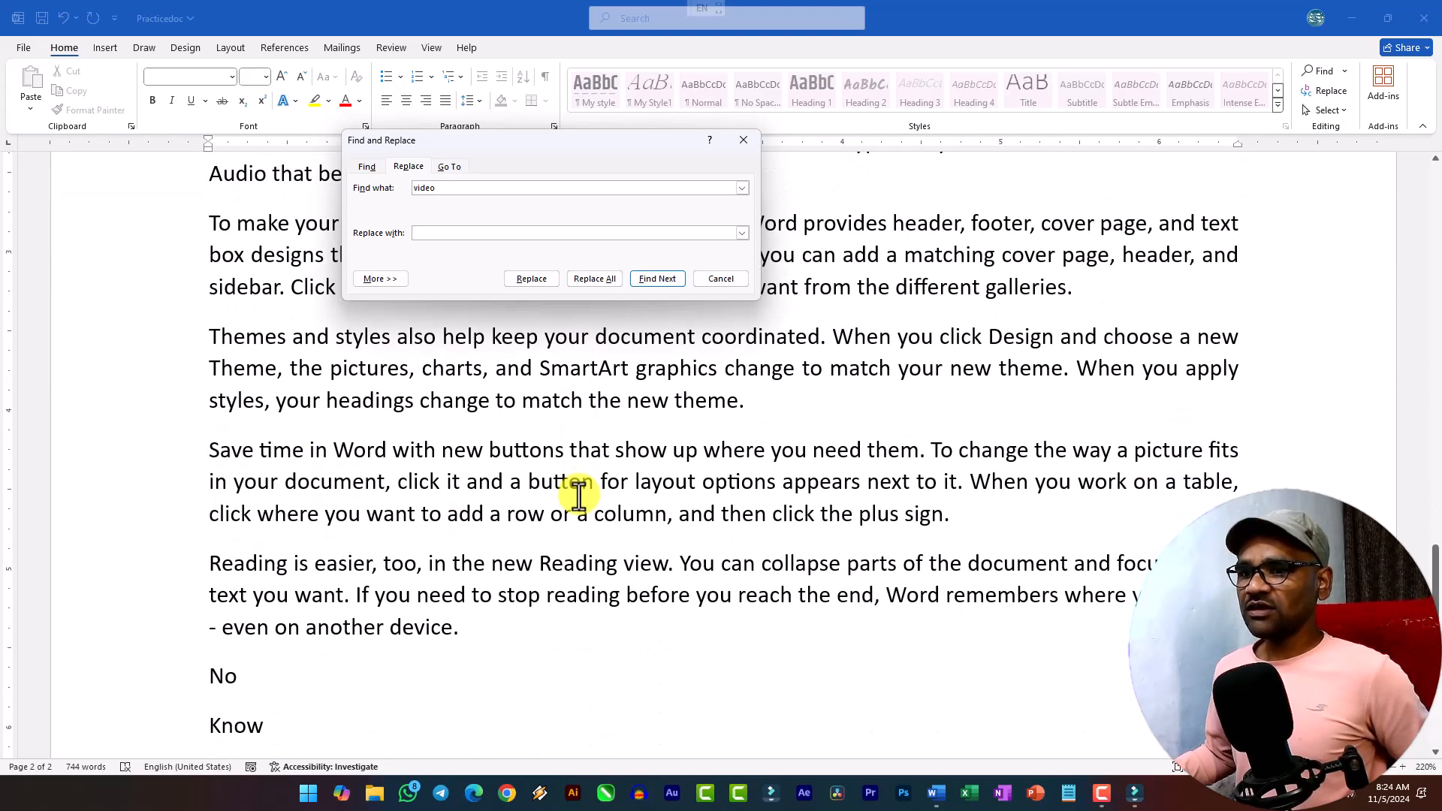
{"action": "scroll", "coordinate": [578, 494], "scroll_direction": "up", "scroll_amount": 15}
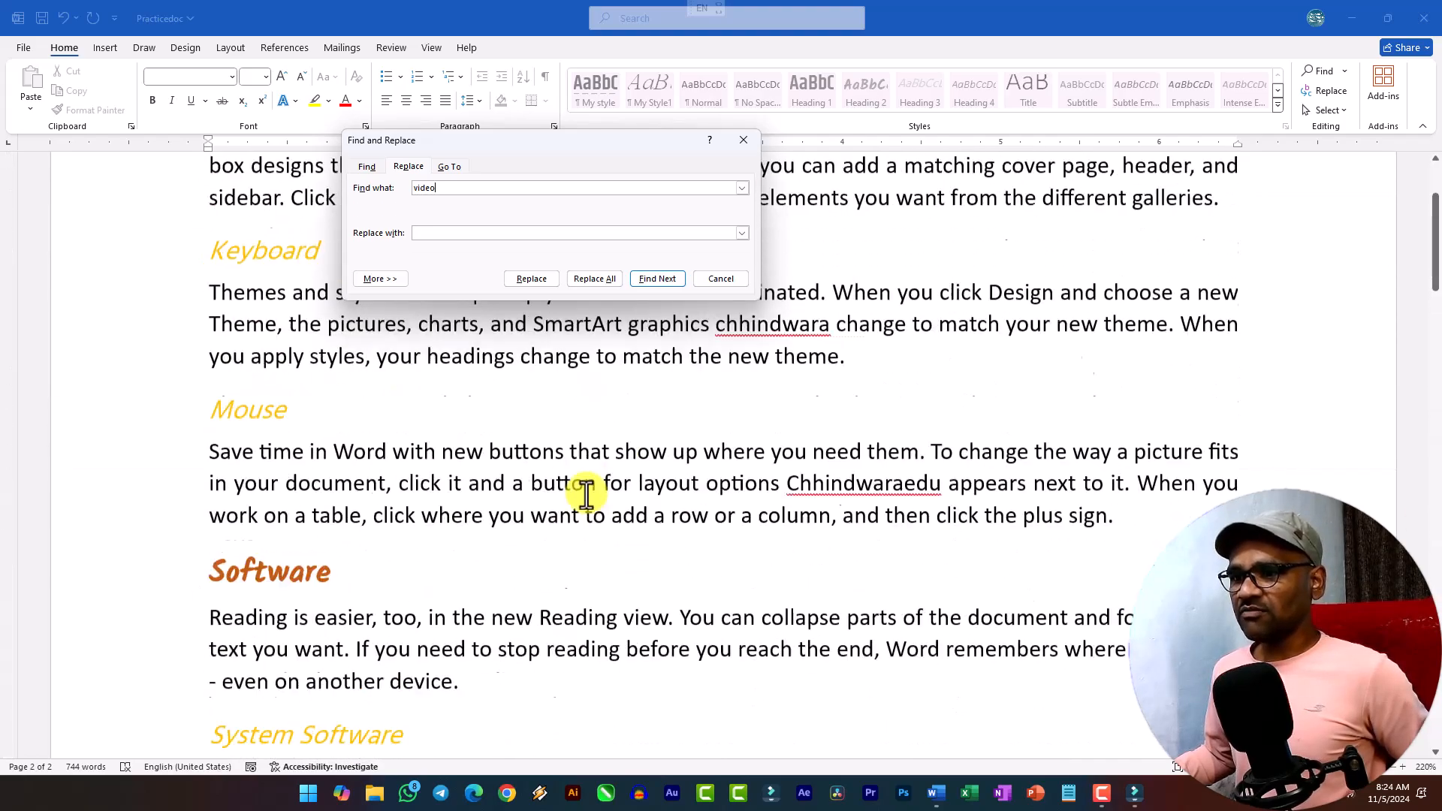
{"action": "scroll", "coordinate": [586, 494], "scroll_direction": "up", "scroll_amount": 2}
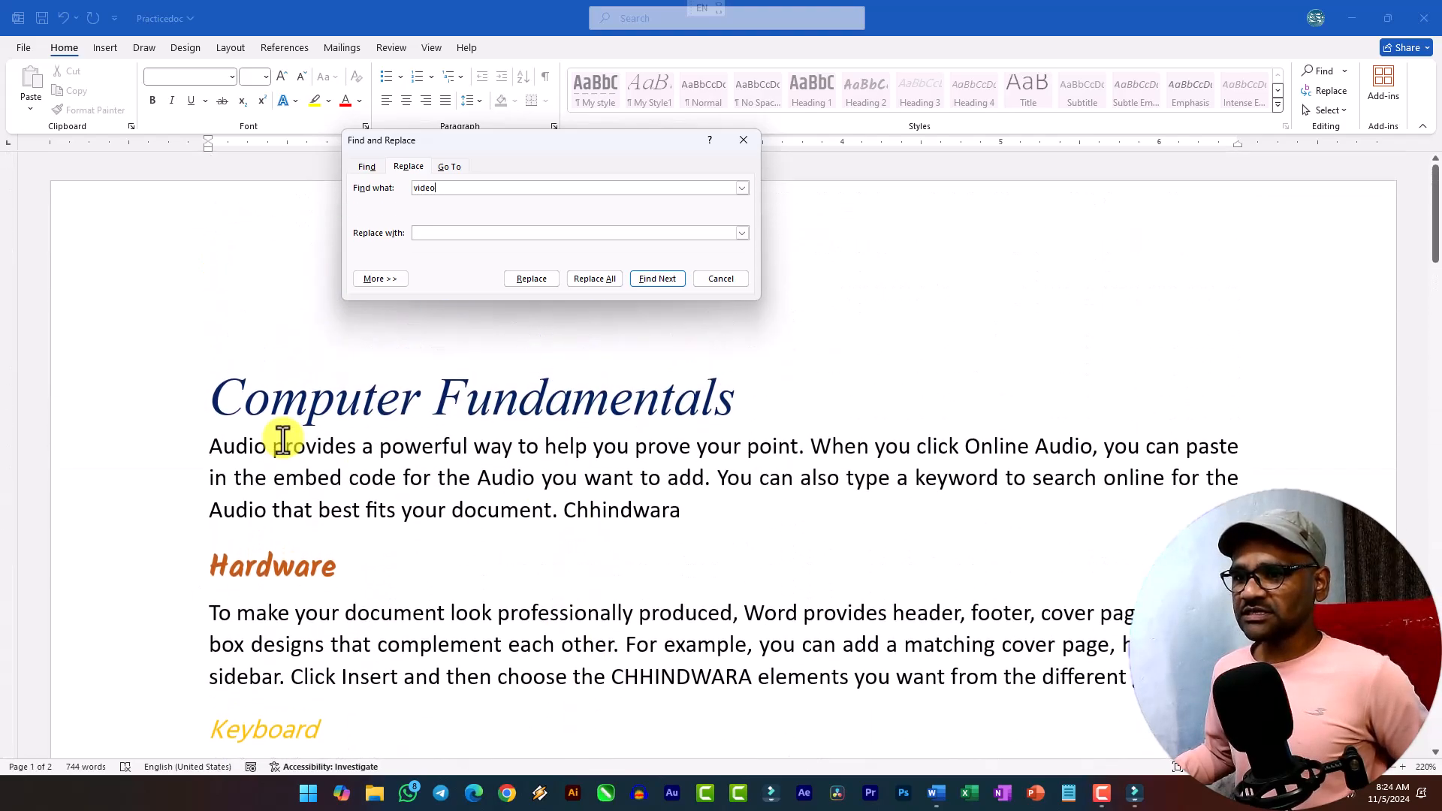
{"action": "left_click", "coordinate": [211, 448]}
{"action": "left_click", "coordinate": [380, 188]}
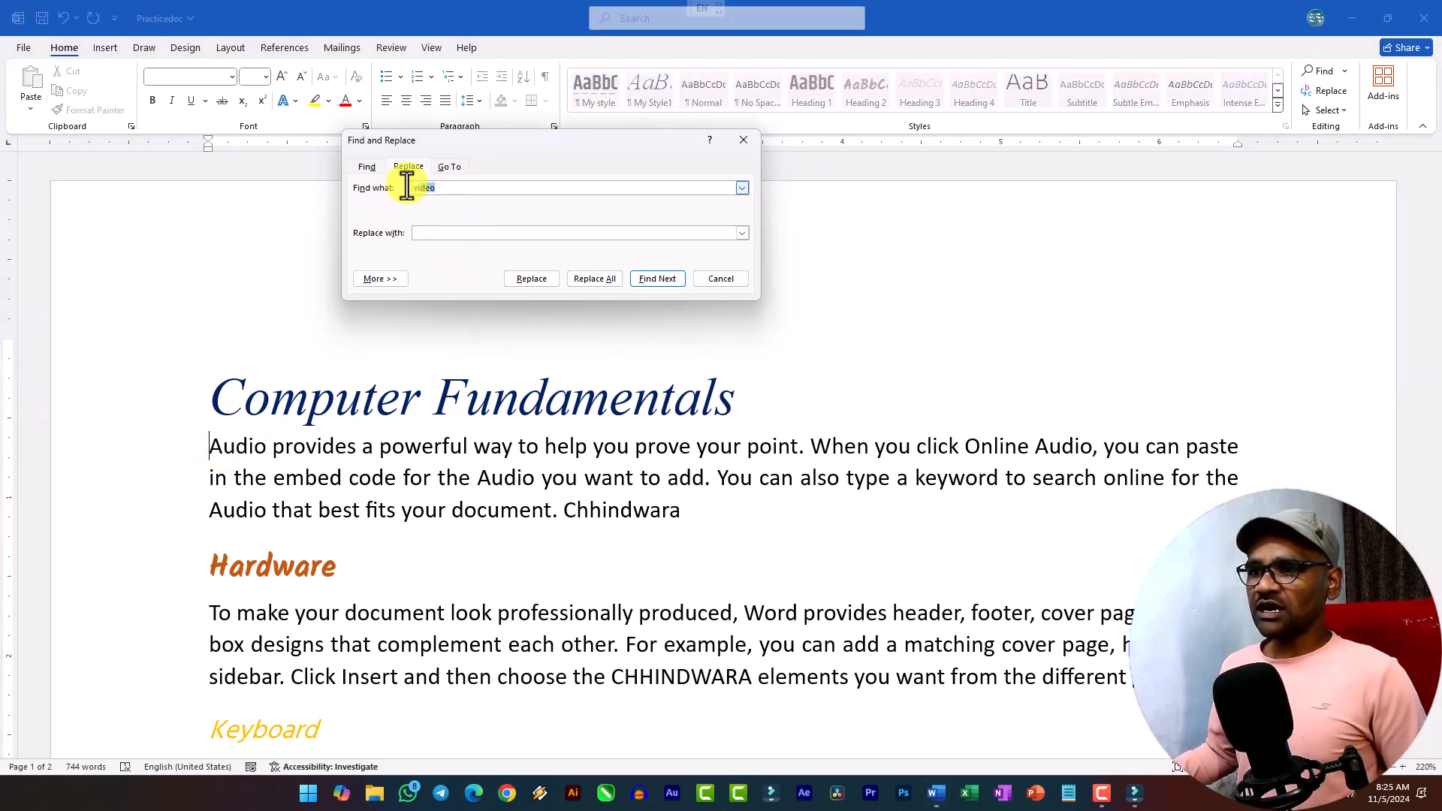
{"action": "double_click", "coordinate": [451, 188]}
{"action": "type", "text": "audio"}
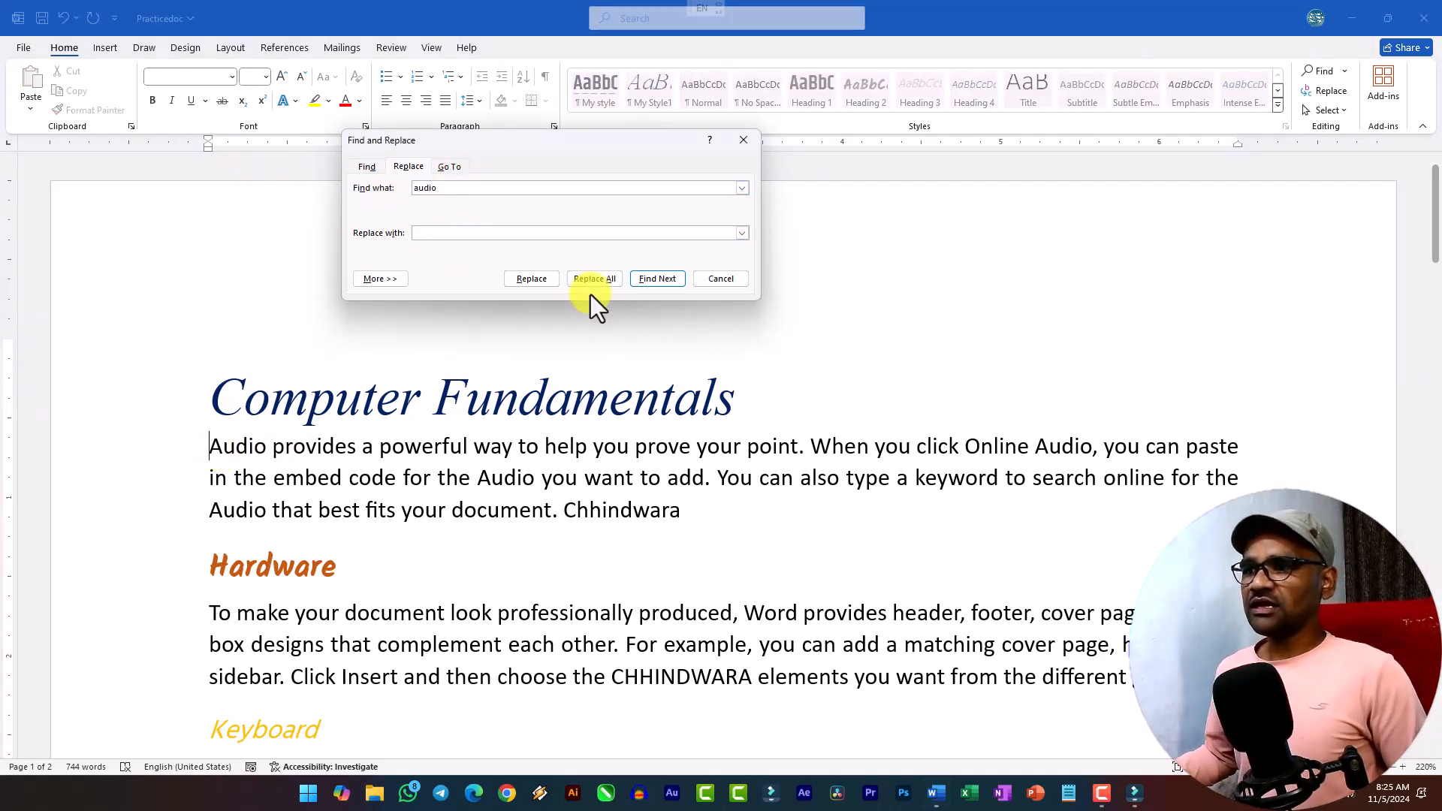
Step: Step through the matches for audio from the opening paragraph to the first one under System Software
{"action": "left_click", "coordinate": [643, 284]}
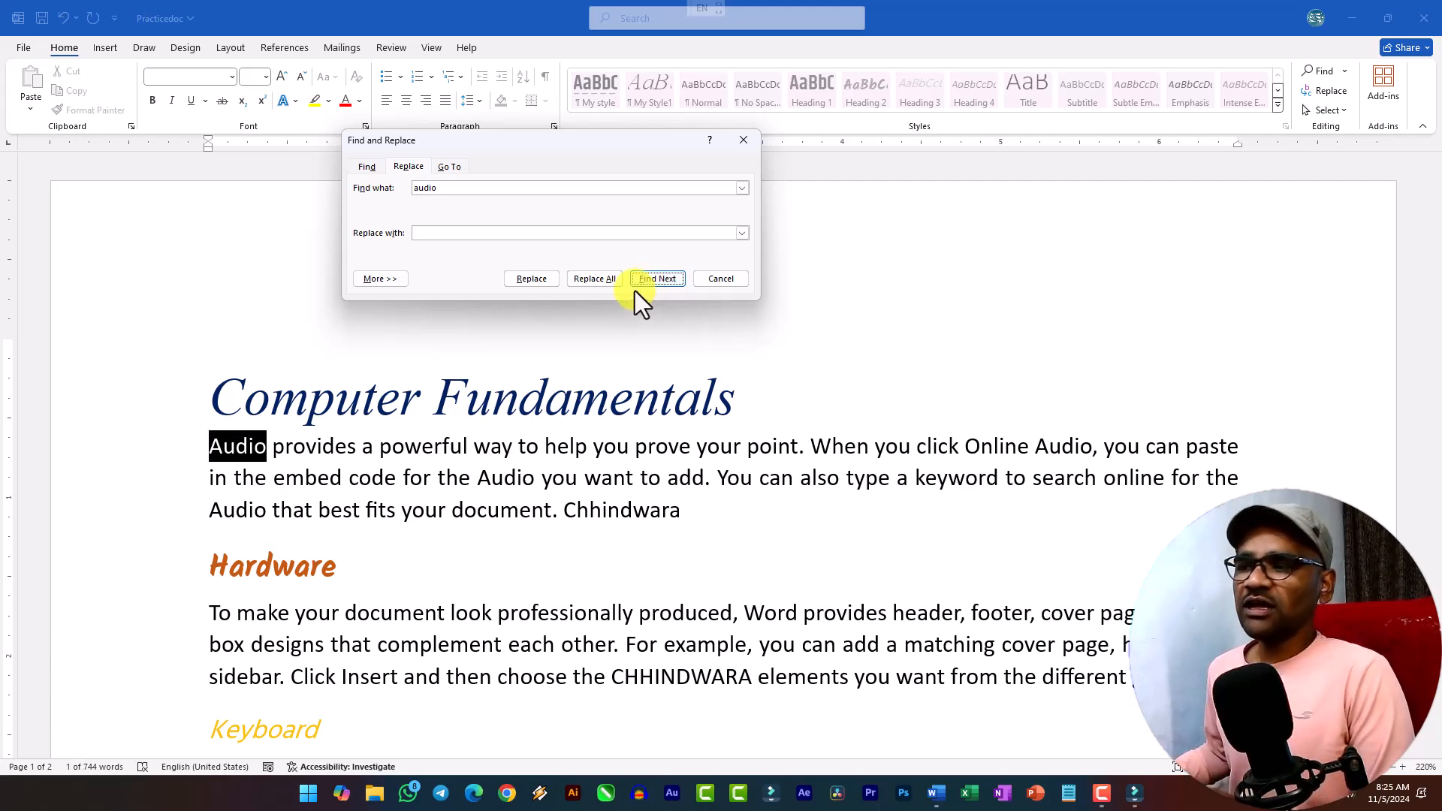
{"action": "left_click", "coordinate": [646, 282]}
{"action": "left_click", "coordinate": [646, 282]}
{"action": "left_click", "coordinate": [646, 282]}
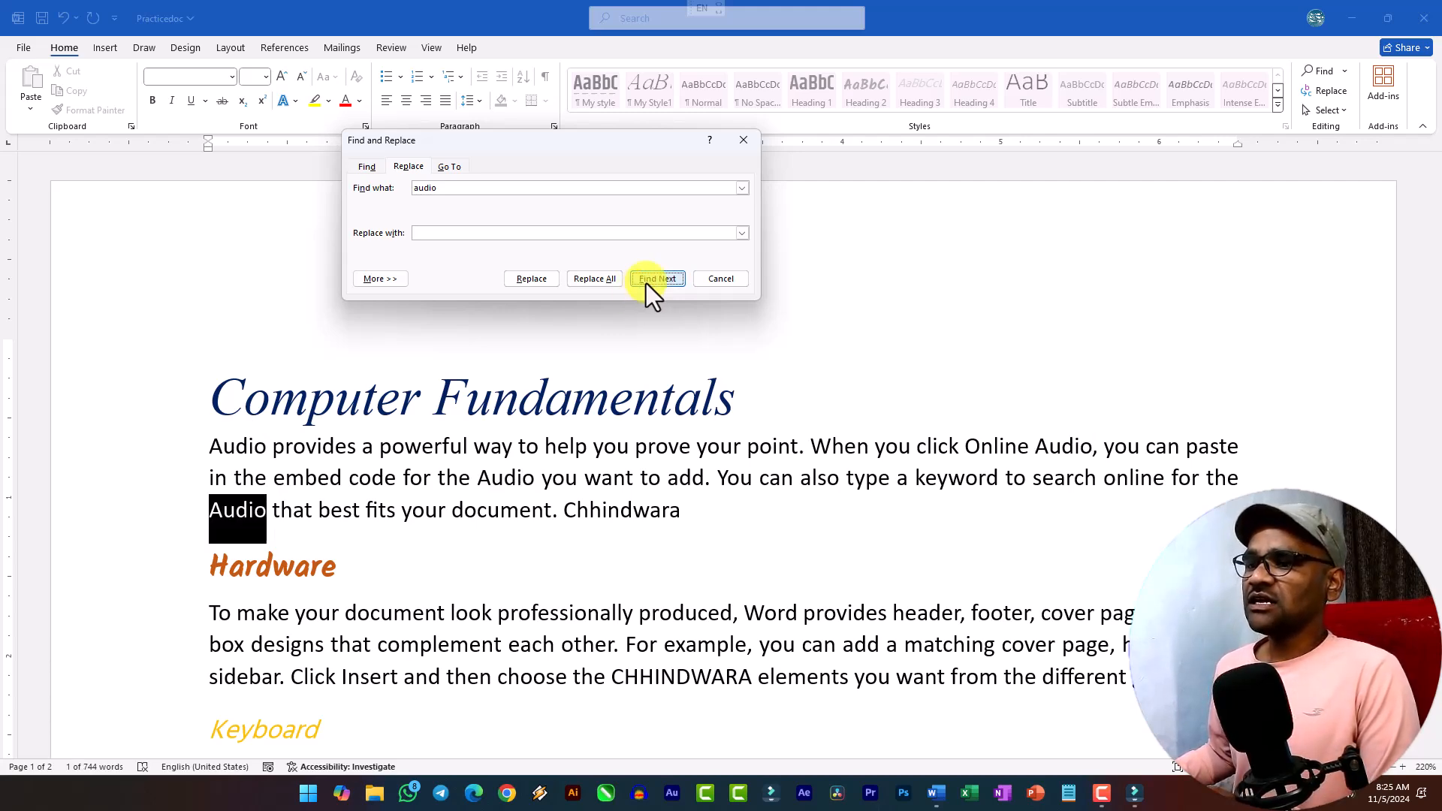
{"action": "left_click", "coordinate": [646, 283]}
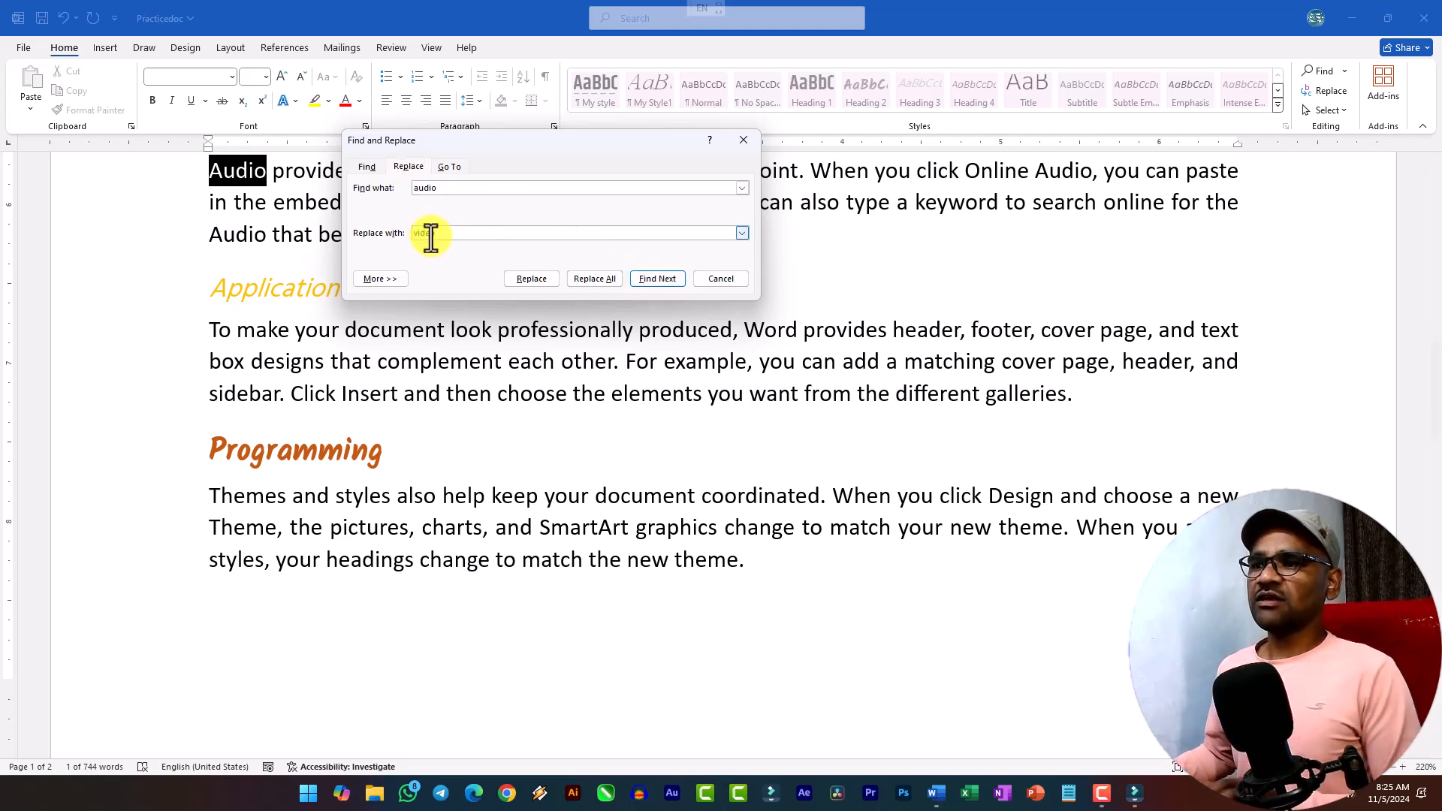
Step: Set the replacement text to video and replace audio one occurrence at a time, starting under System Software
{"action": "left_click", "coordinate": [544, 281]}
{"action": "left_click", "coordinate": [544, 281]}
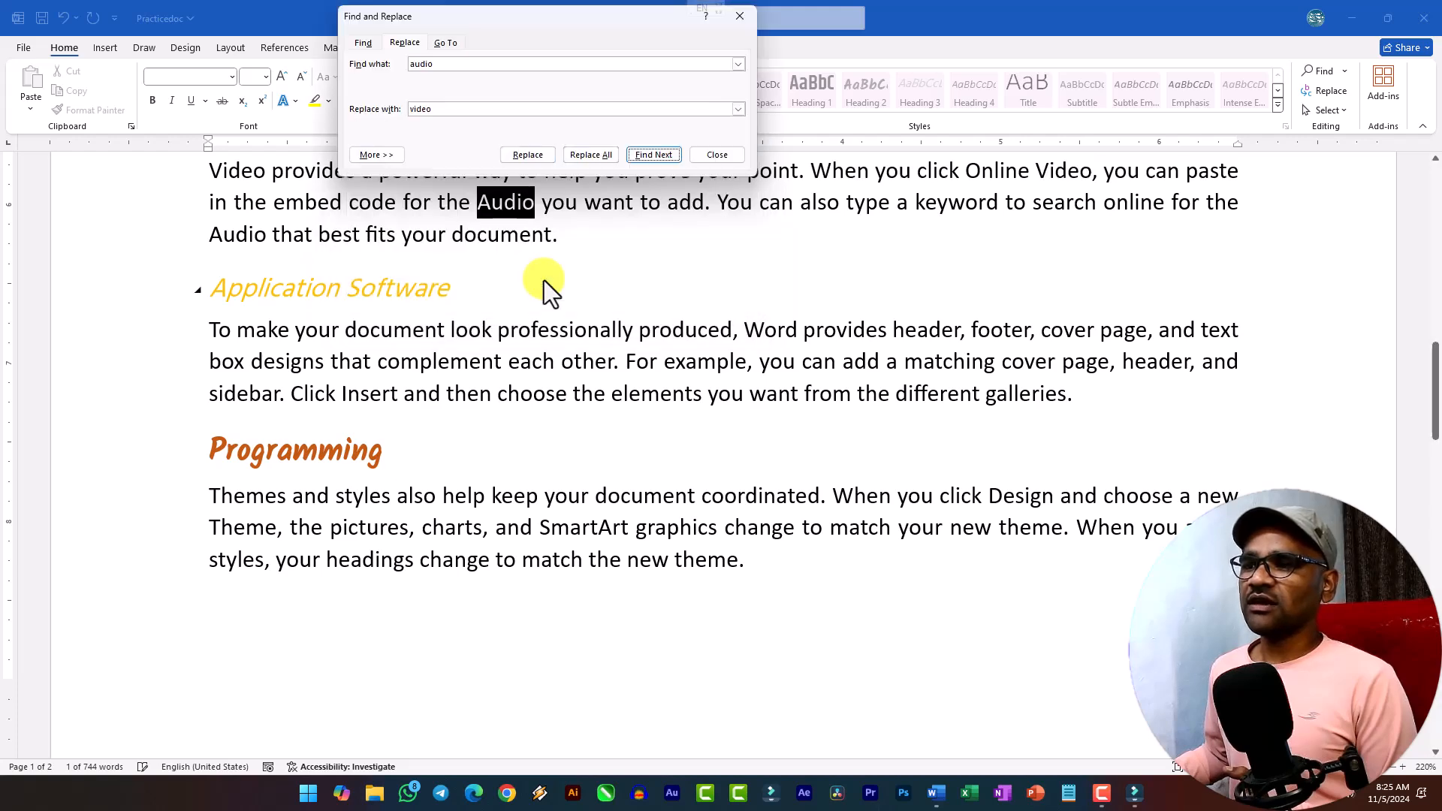
{"action": "left_click", "coordinate": [543, 160]}
{"action": "left_click", "coordinate": [542, 160]}
{"action": "left_click", "coordinate": [543, 159]}
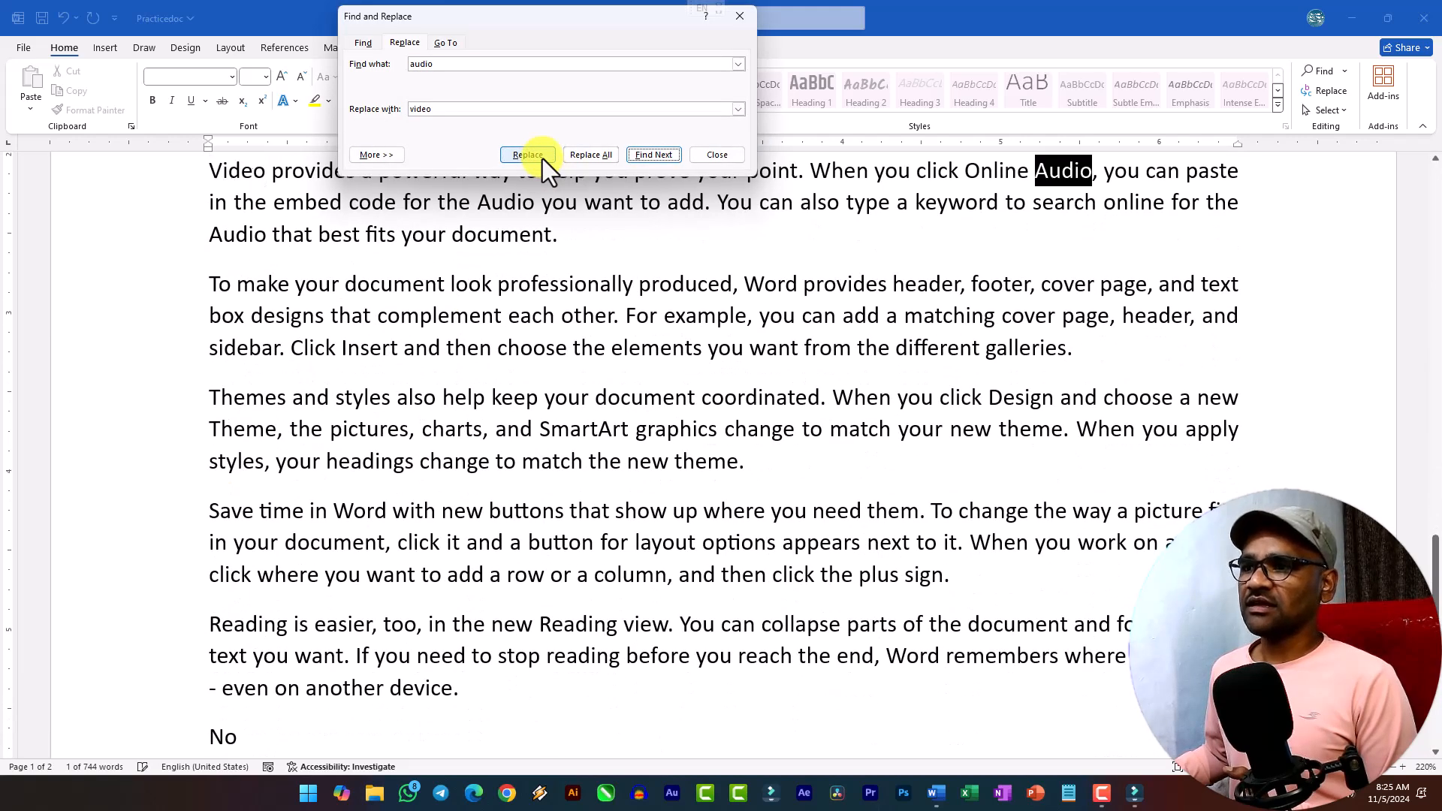
Step: Replace all remaining occurrences of audio with video throughout the document and review the paragraphs
{"action": "left_click", "coordinate": [592, 154]}
{"action": "left_click", "coordinate": [706, 436]}
{"action": "scroll", "coordinate": [785, 384], "scroll_direction": "up", "scroll_amount": 16}
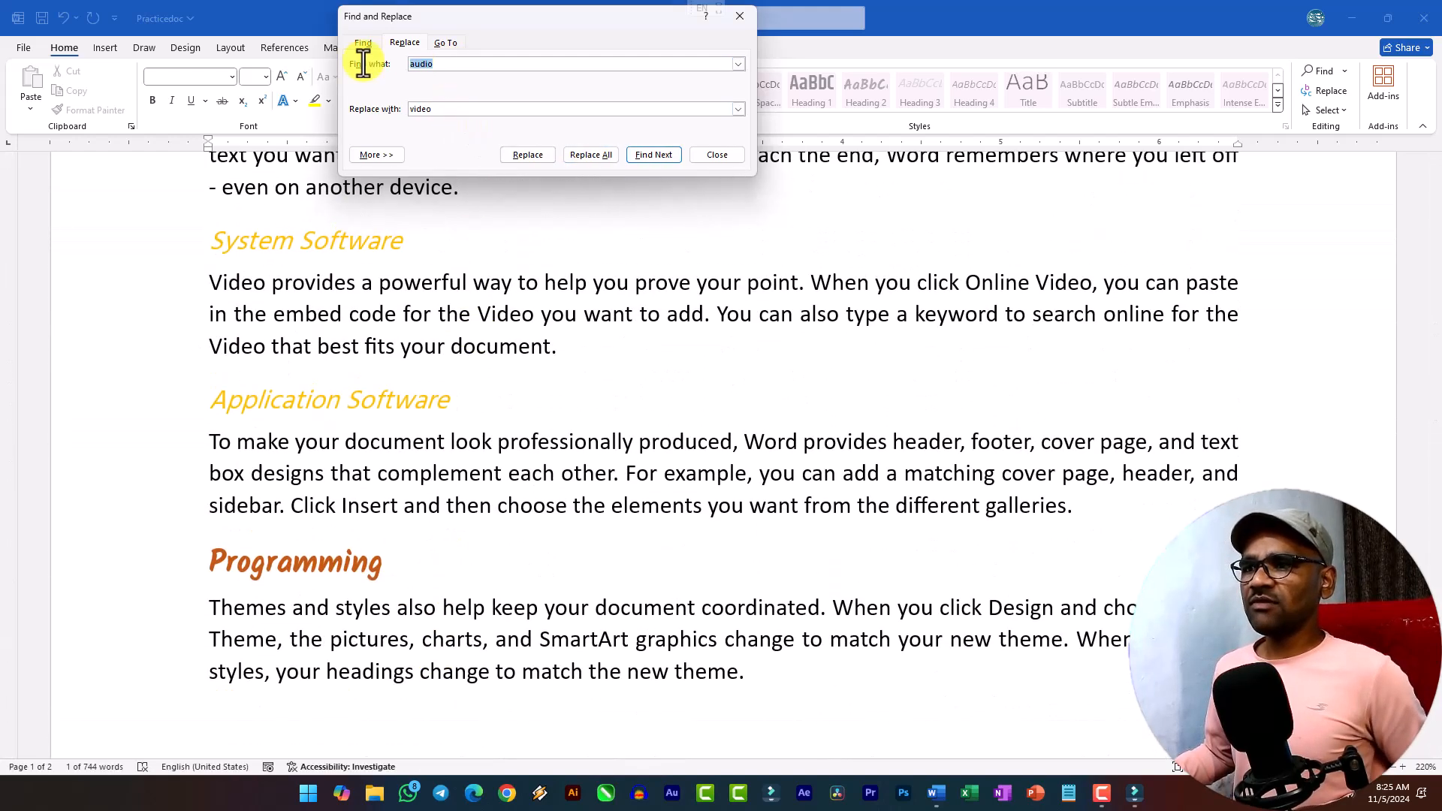
Step: Enter chhindwara as the search text and bhopal as its replacement
{"action": "type", "text": "chhindw"}
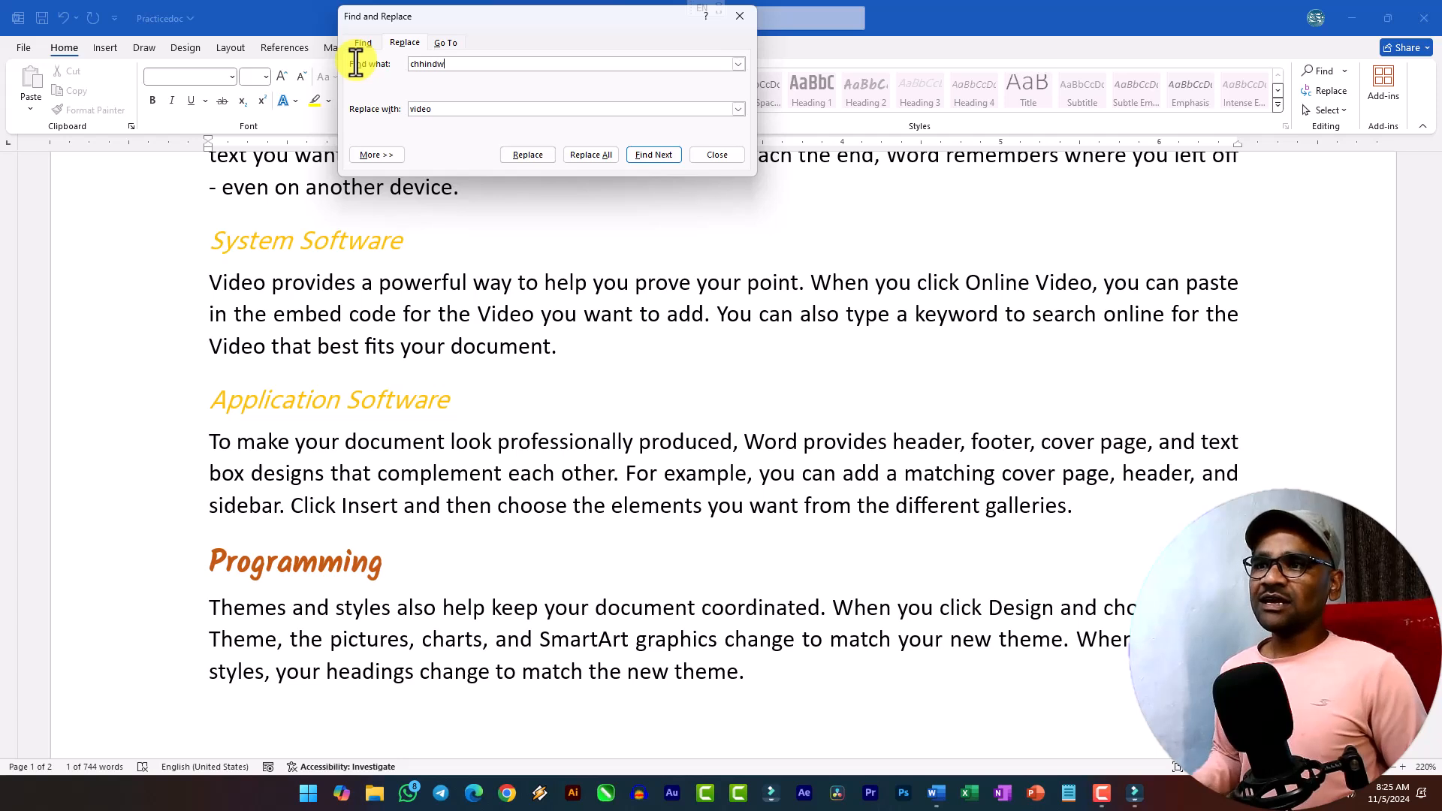
{"action": "type", "text": "ara"}
{"action": "double_click", "coordinate": [432, 109]}
{"action": "key", "text": "BackSpace"}
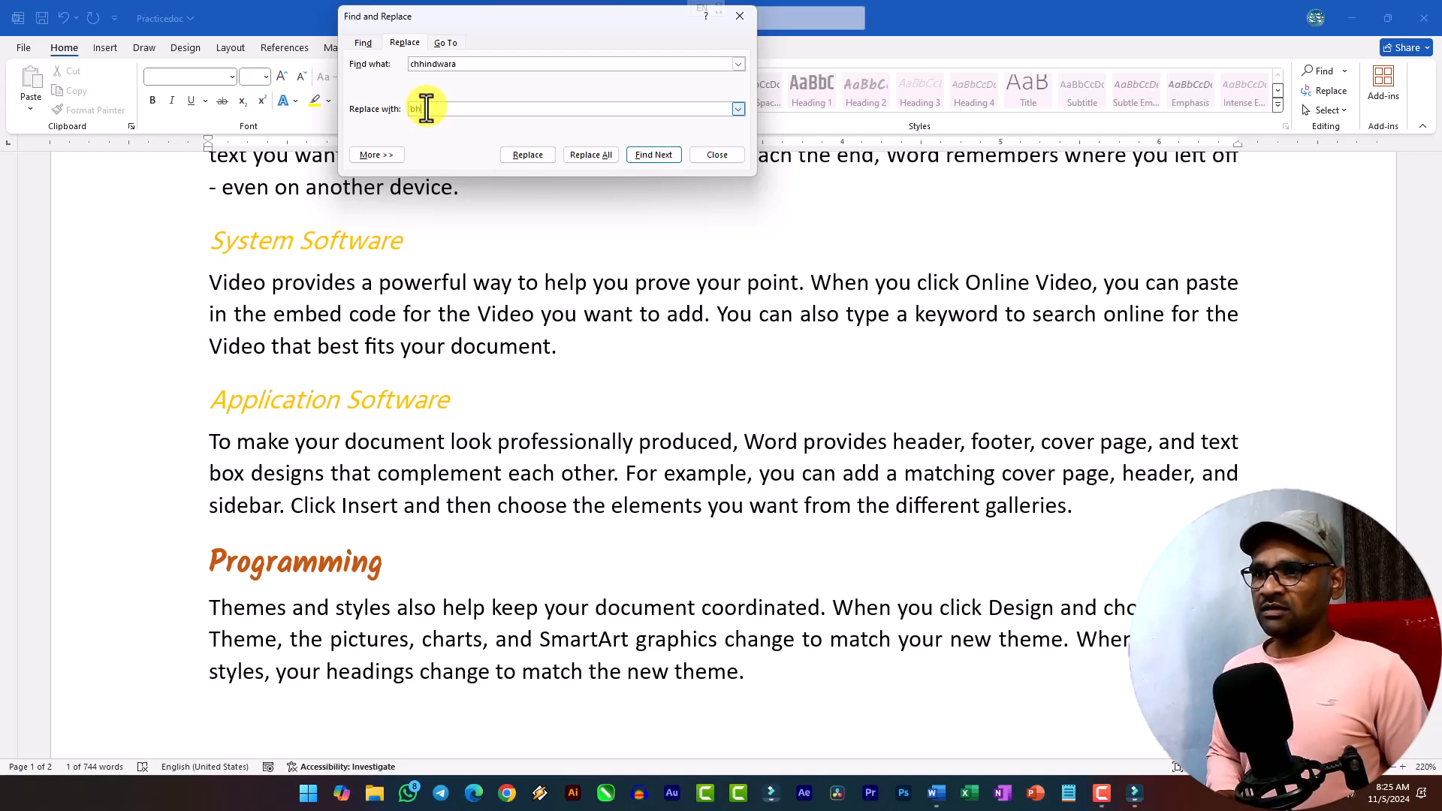
{"action": "left_click_drag", "start_coordinate": [469, 67], "coordinate": [383, 73]}
Step: Expand the extra search options, compare the Replace settings with those of Find, and close the dialog without replacing
{"action": "left_click", "coordinate": [376, 155]}
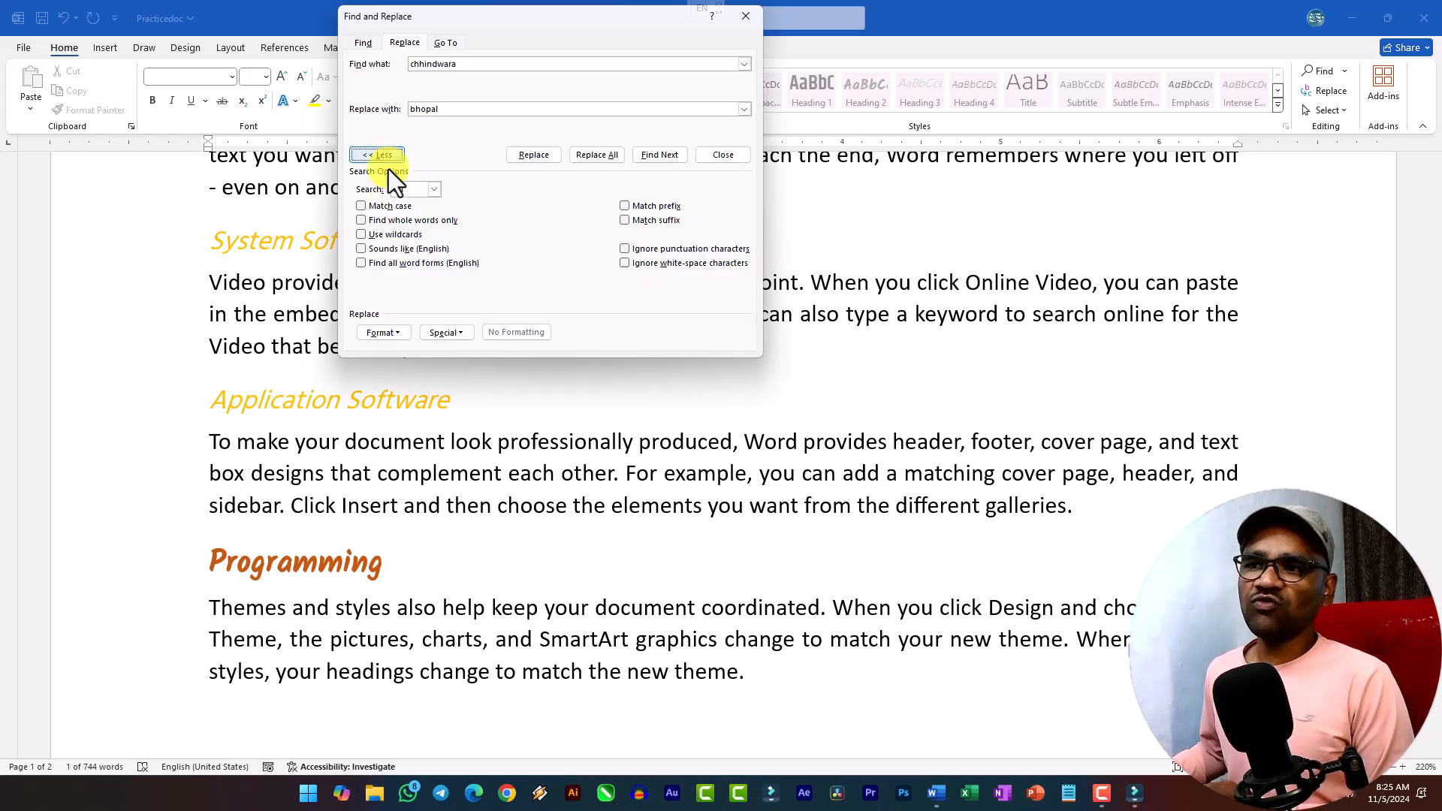
{"action": "double_click", "coordinate": [411, 68]}
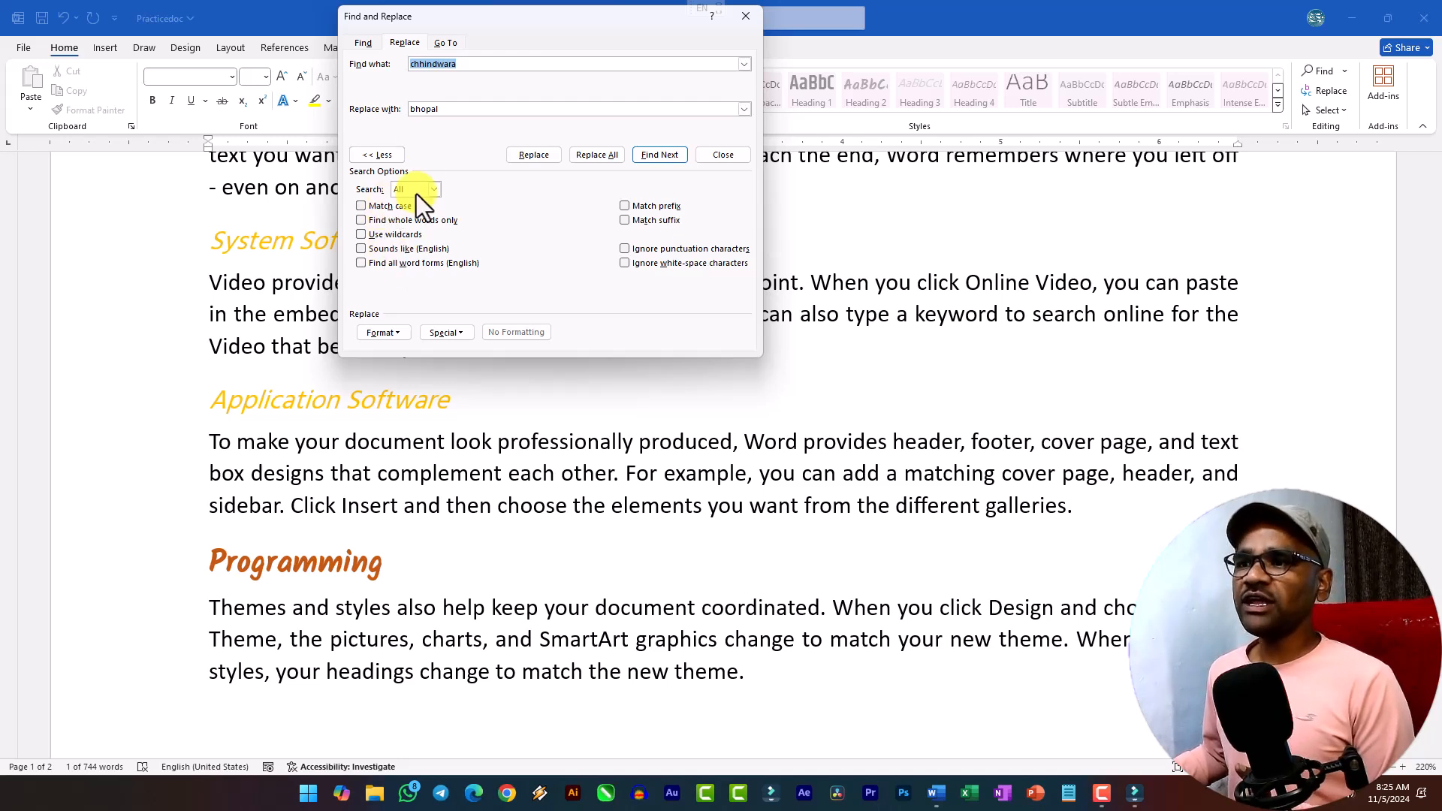
{"action": "double_click", "coordinate": [412, 111]}
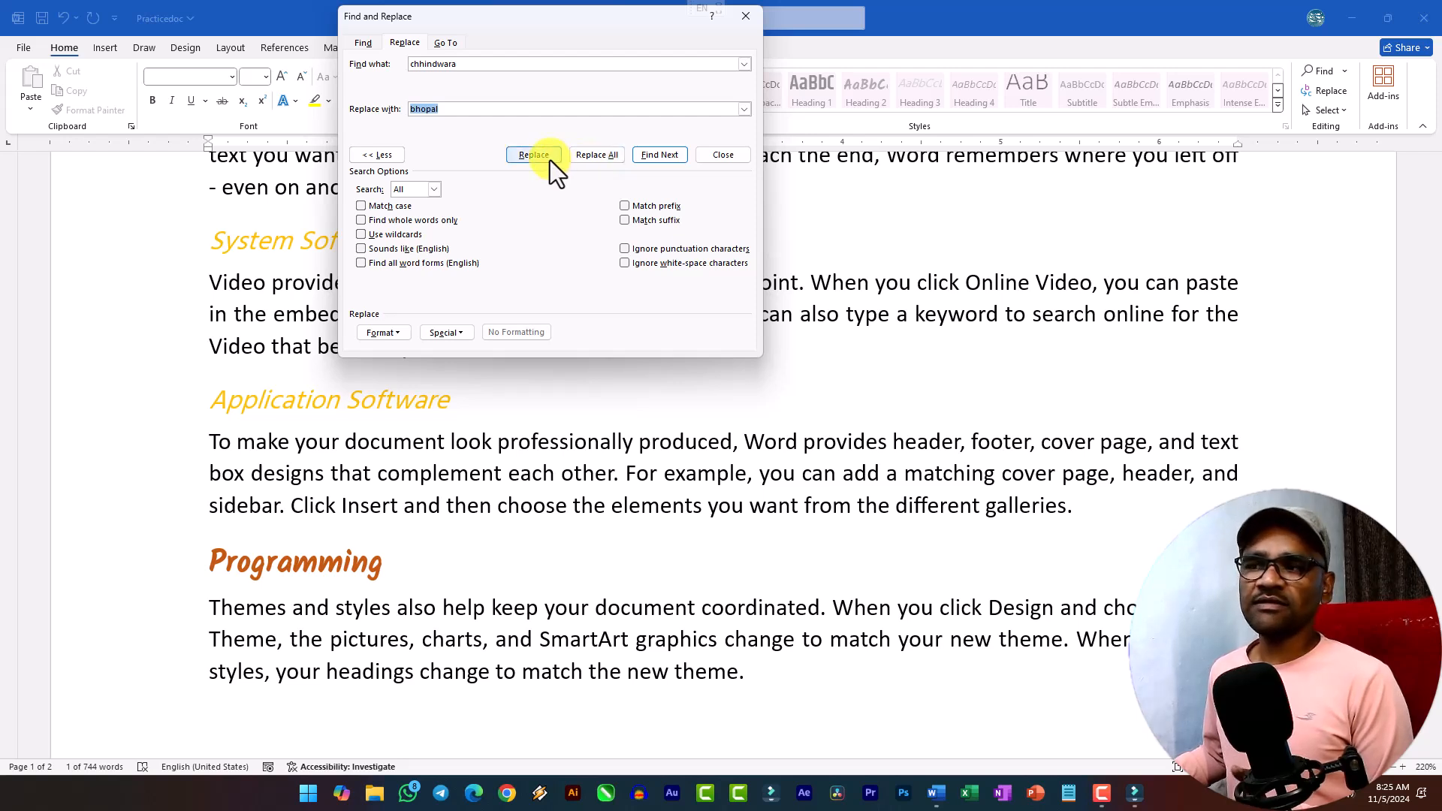
{"action": "left_click", "coordinate": [362, 43]}
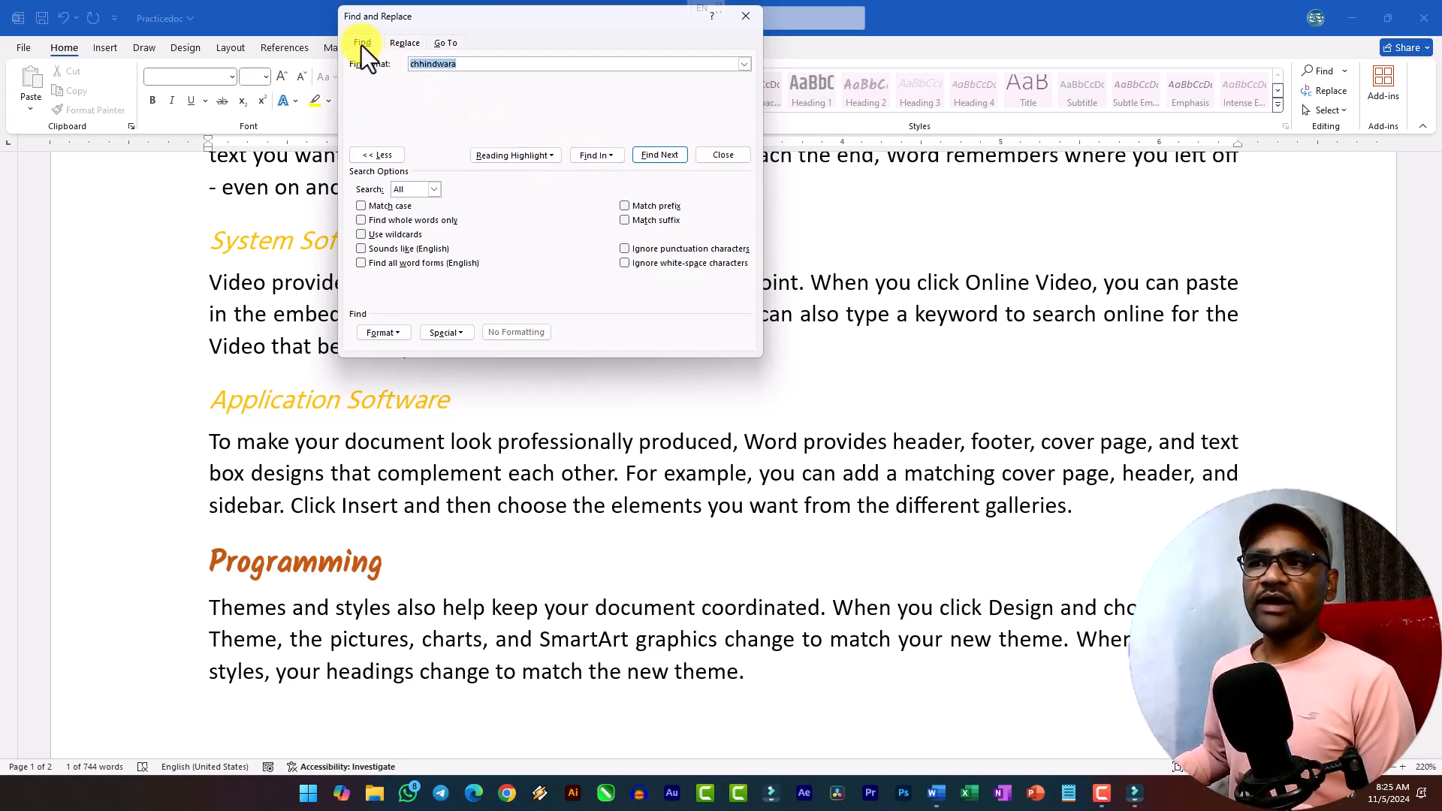
{"action": "left_click", "coordinate": [405, 43]}
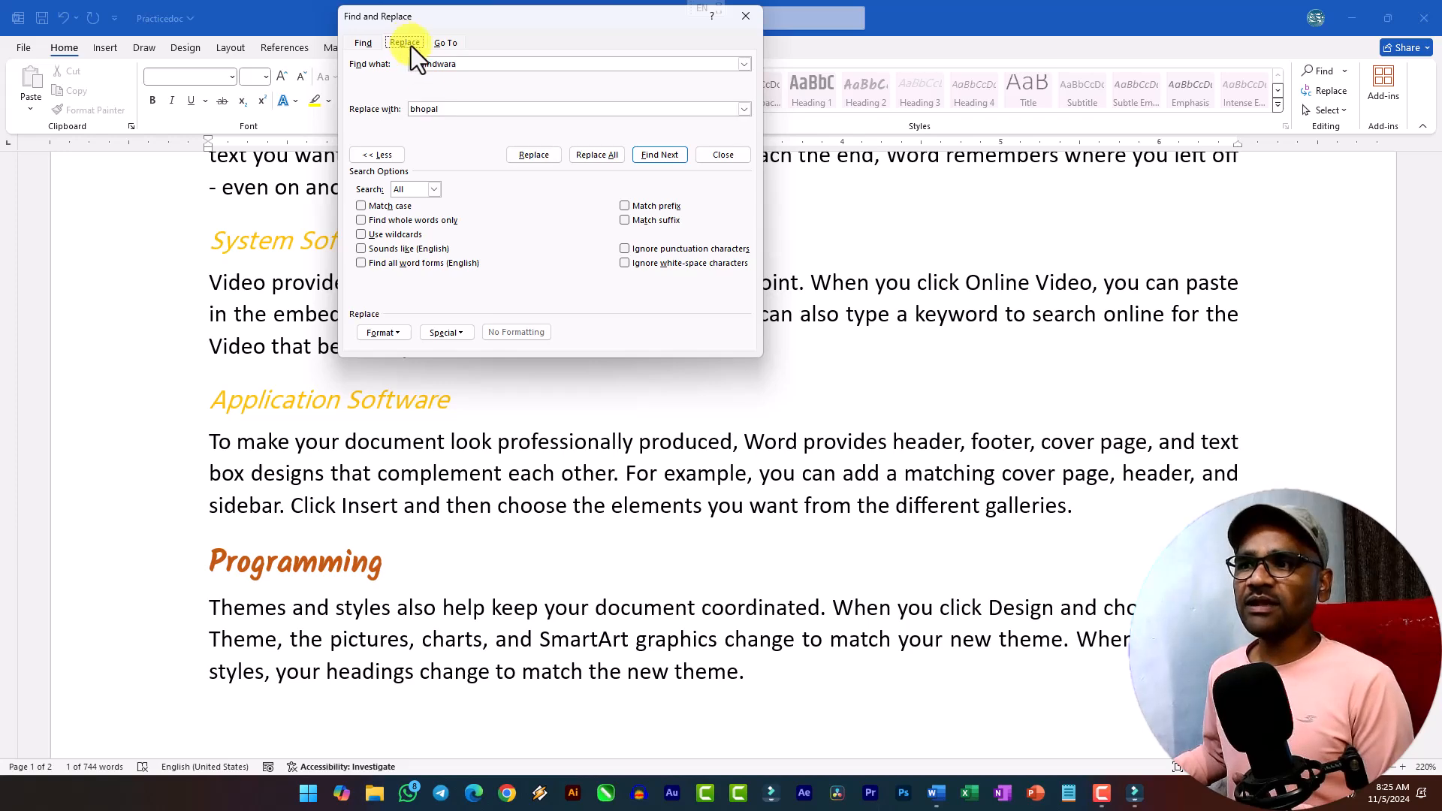
{"action": "left_click", "coordinate": [453, 112]}
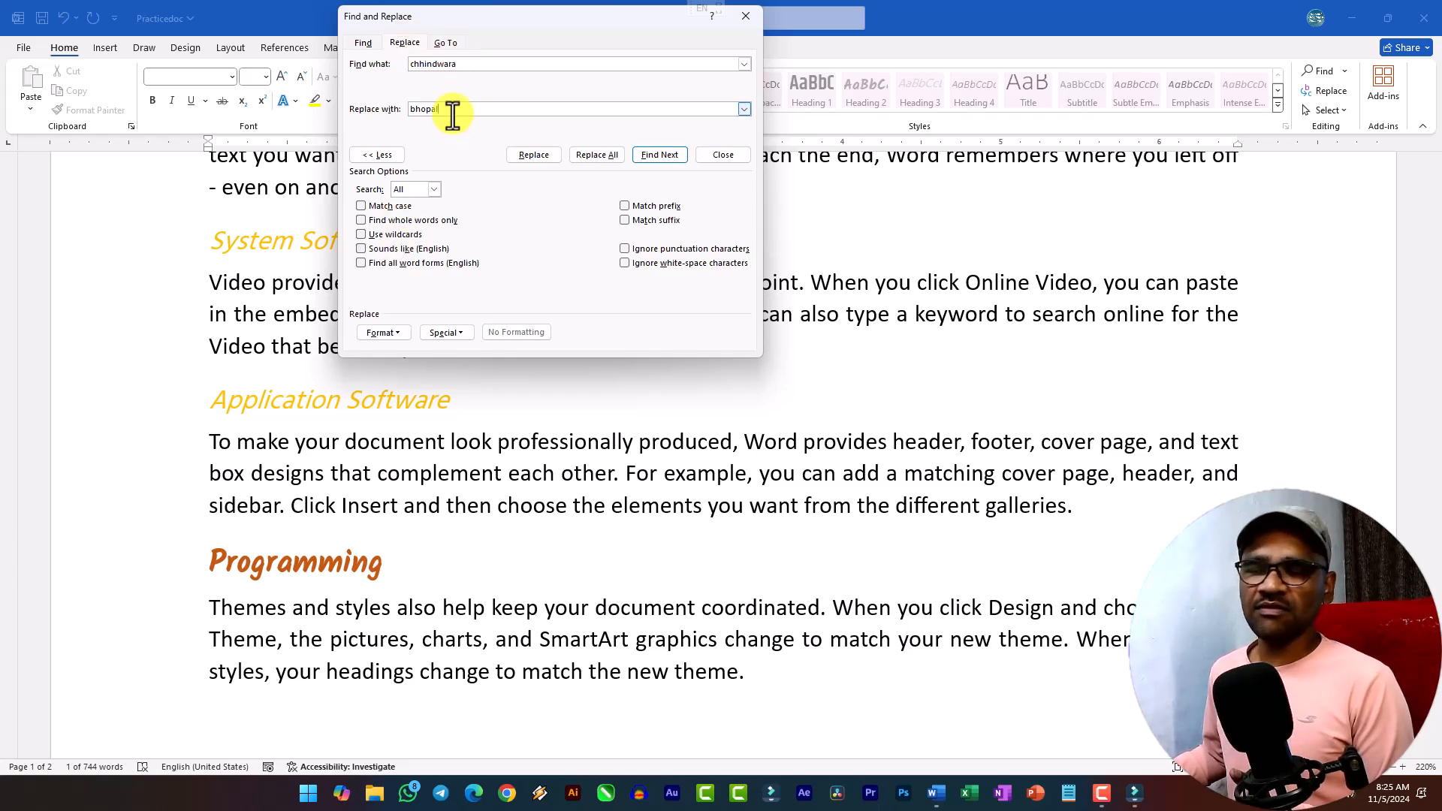
{"action": "left_click", "coordinate": [723, 156]}
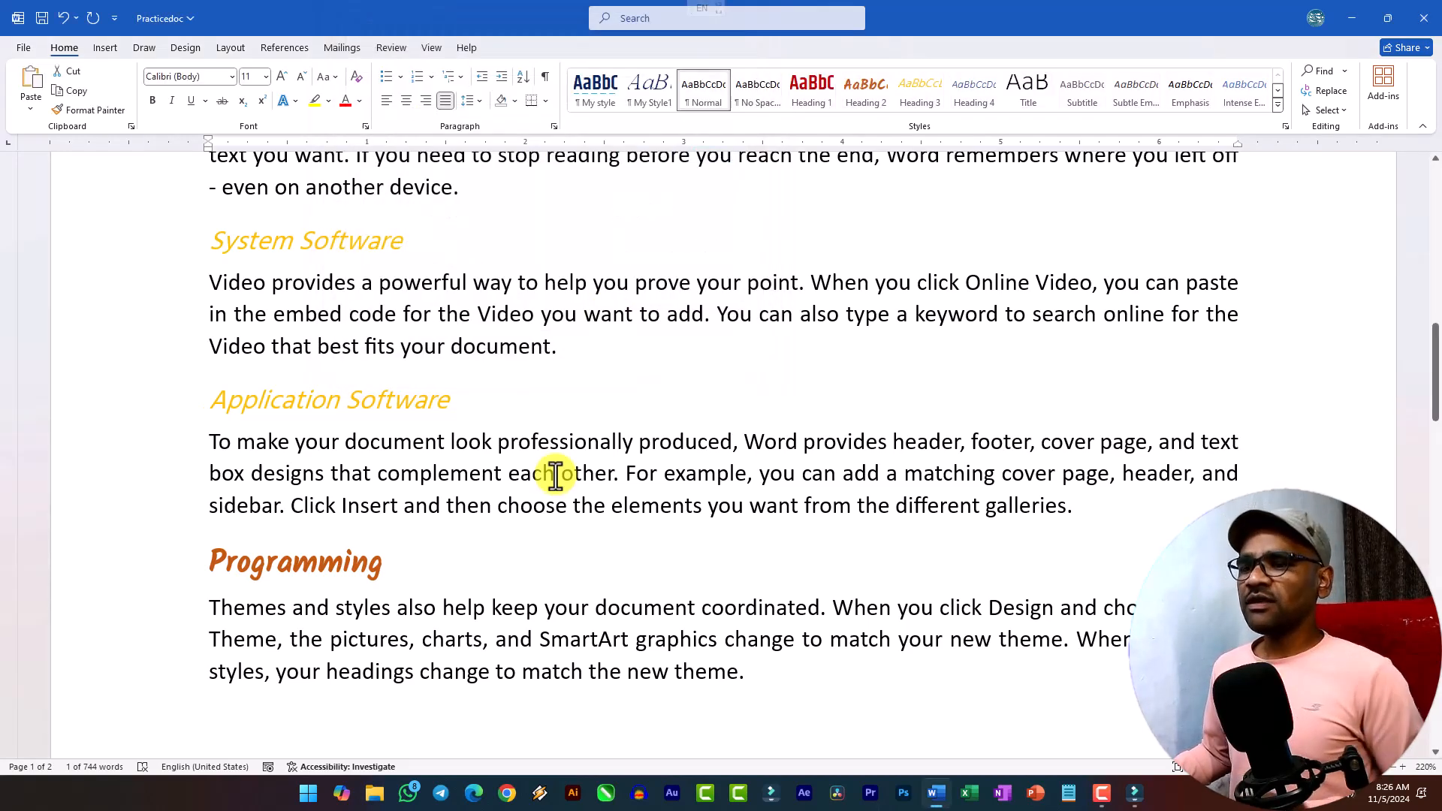
Step: Copy the entire document and paste it repeatedly at the end, below gone, to extend it to 16 pages
{"action": "key", "text": "ctrl+a"}
{"action": "scroll", "coordinate": [609, 537], "scroll_direction": "down", "scroll_amount": 10}
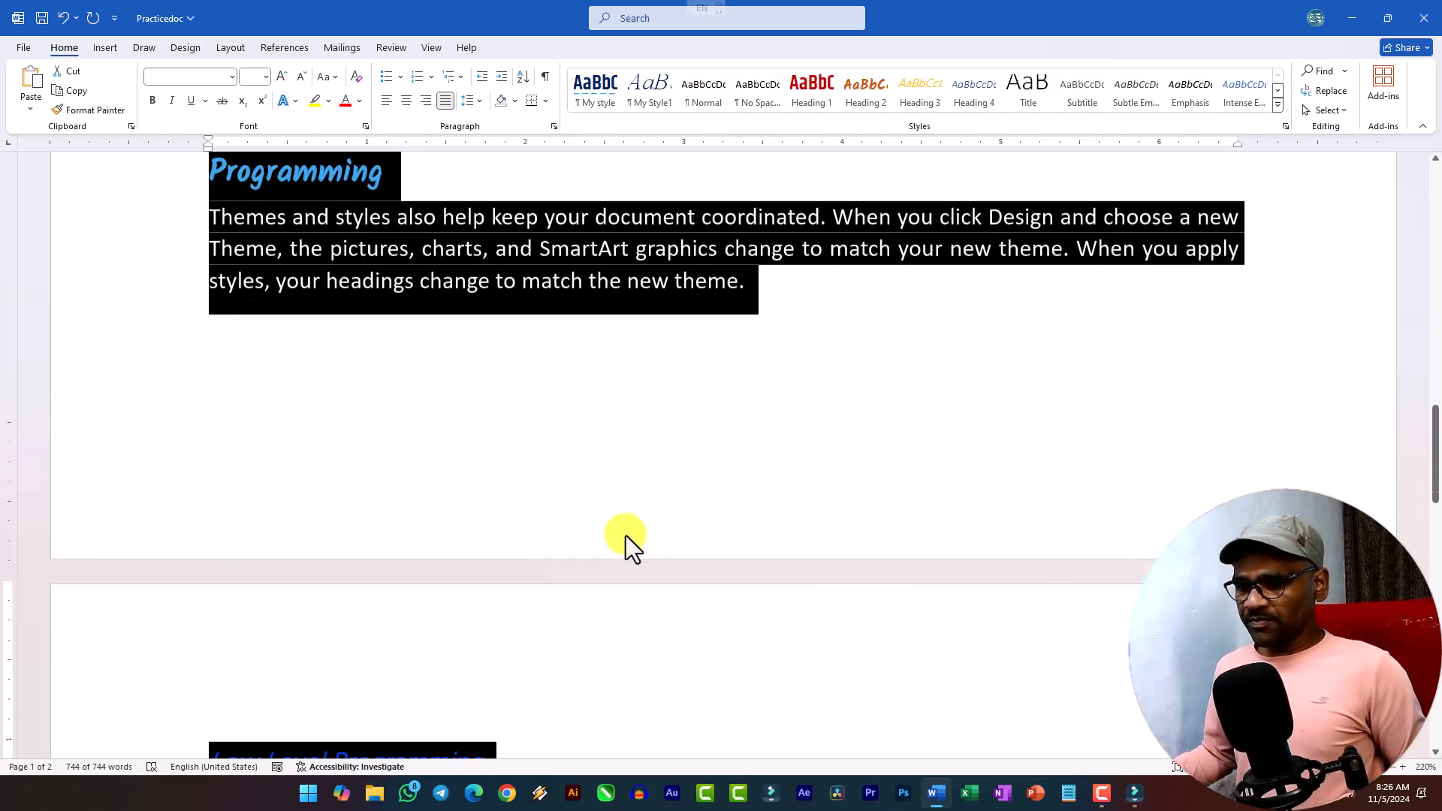
{"action": "scroll", "coordinate": [630, 529], "scroll_direction": "down", "scroll_amount": 10}
{"action": "left_click", "coordinate": [415, 408]}
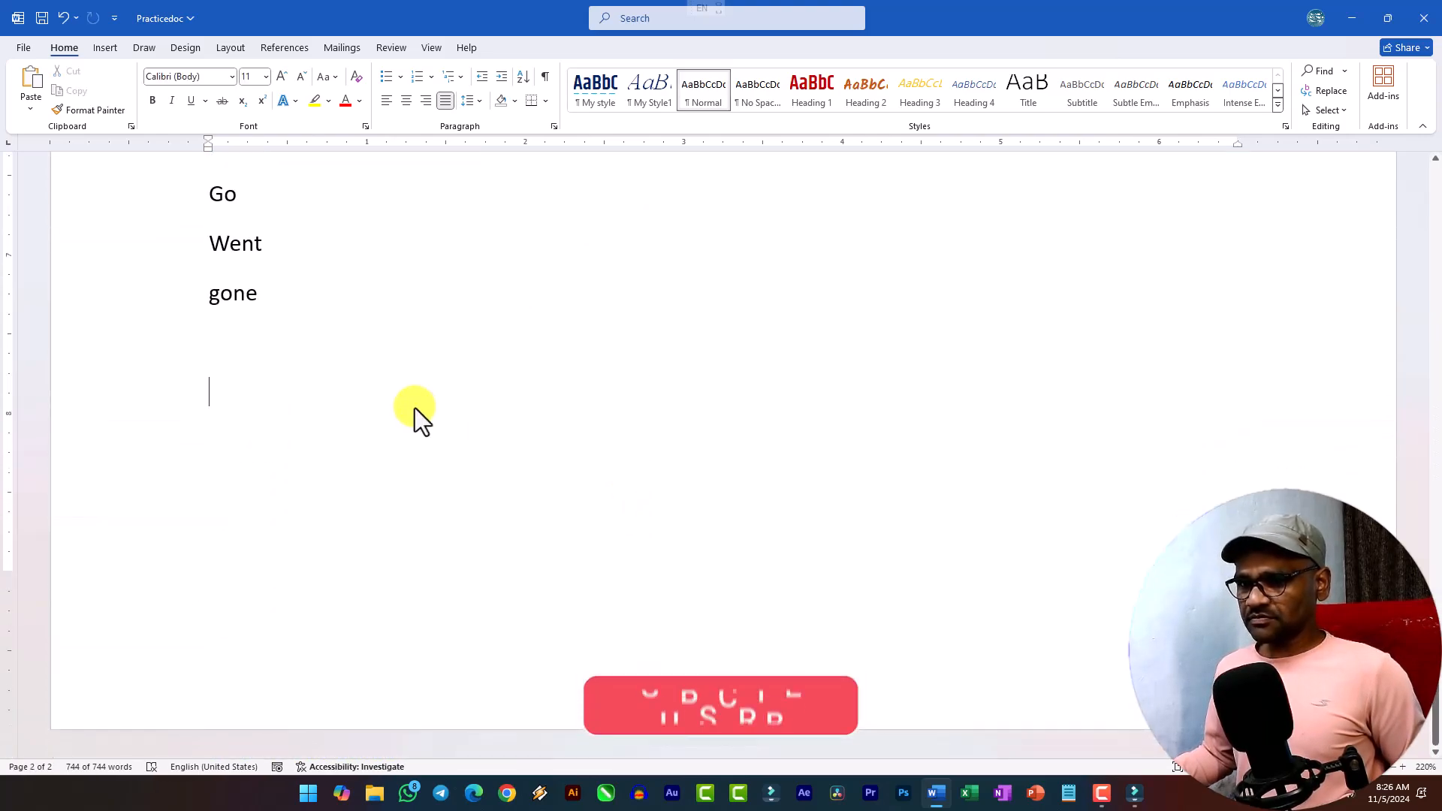
{"action": "key", "text": "ctrl+v"}
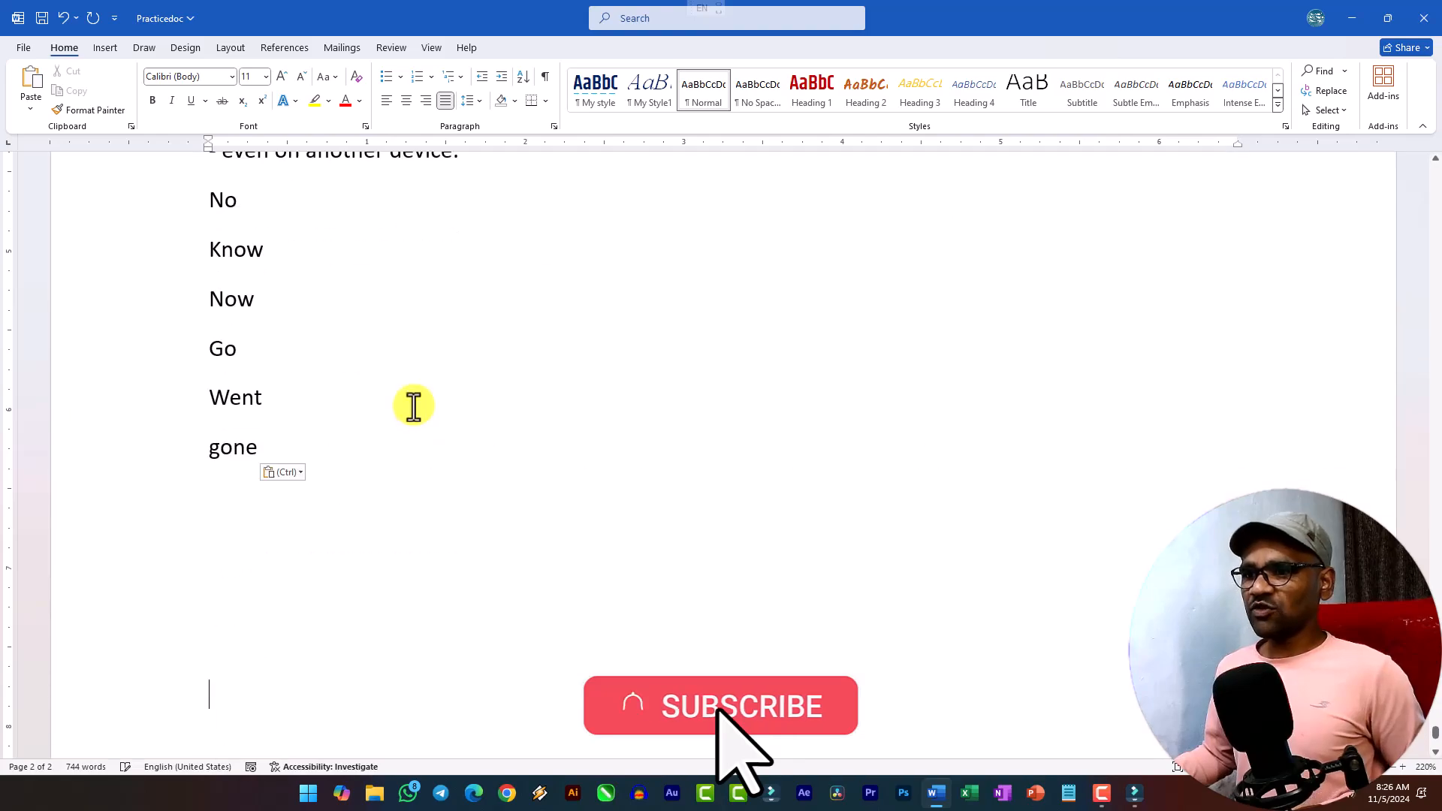
Step: From the start of the document, open Go To and compare it with the Find and Replace options
{"action": "scroll", "coordinate": [422, 403], "scroll_direction": "up", "scroll_amount": 15}
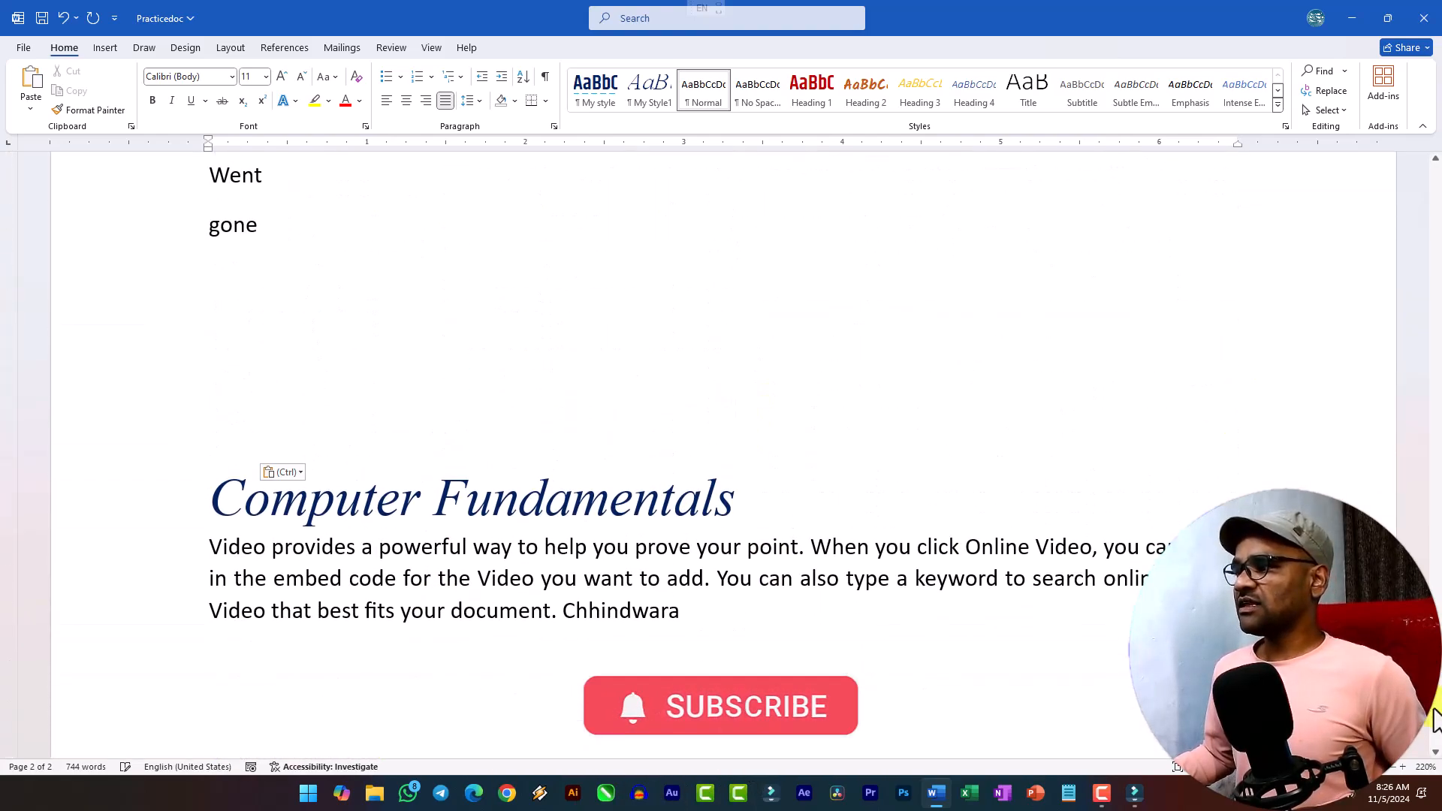
{"action": "scroll", "coordinate": [274, 472], "scroll_direction": "up", "scroll_amount": 20}
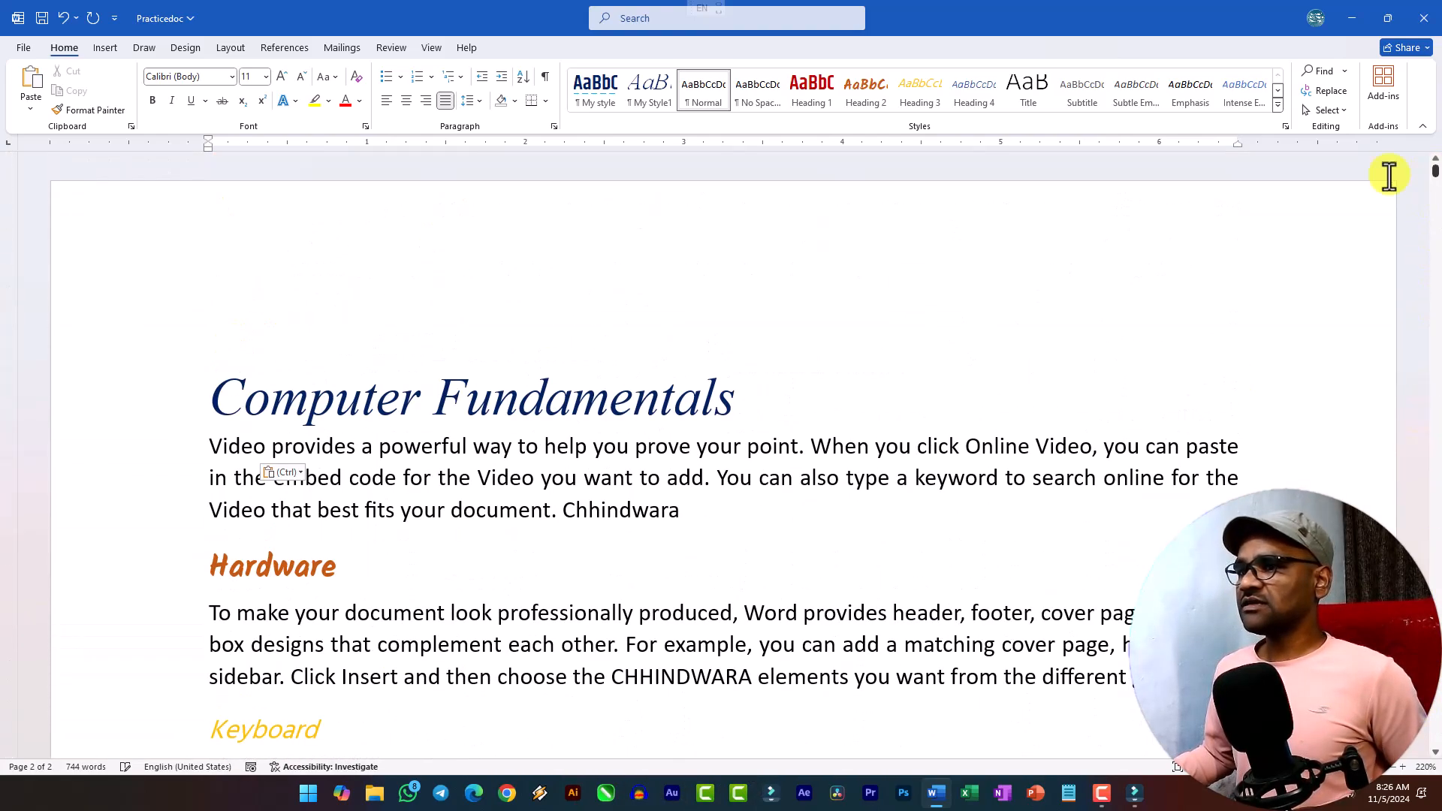
{"action": "left_click", "coordinate": [1349, 71]}
{"action": "left_click", "coordinate": [1341, 137]}
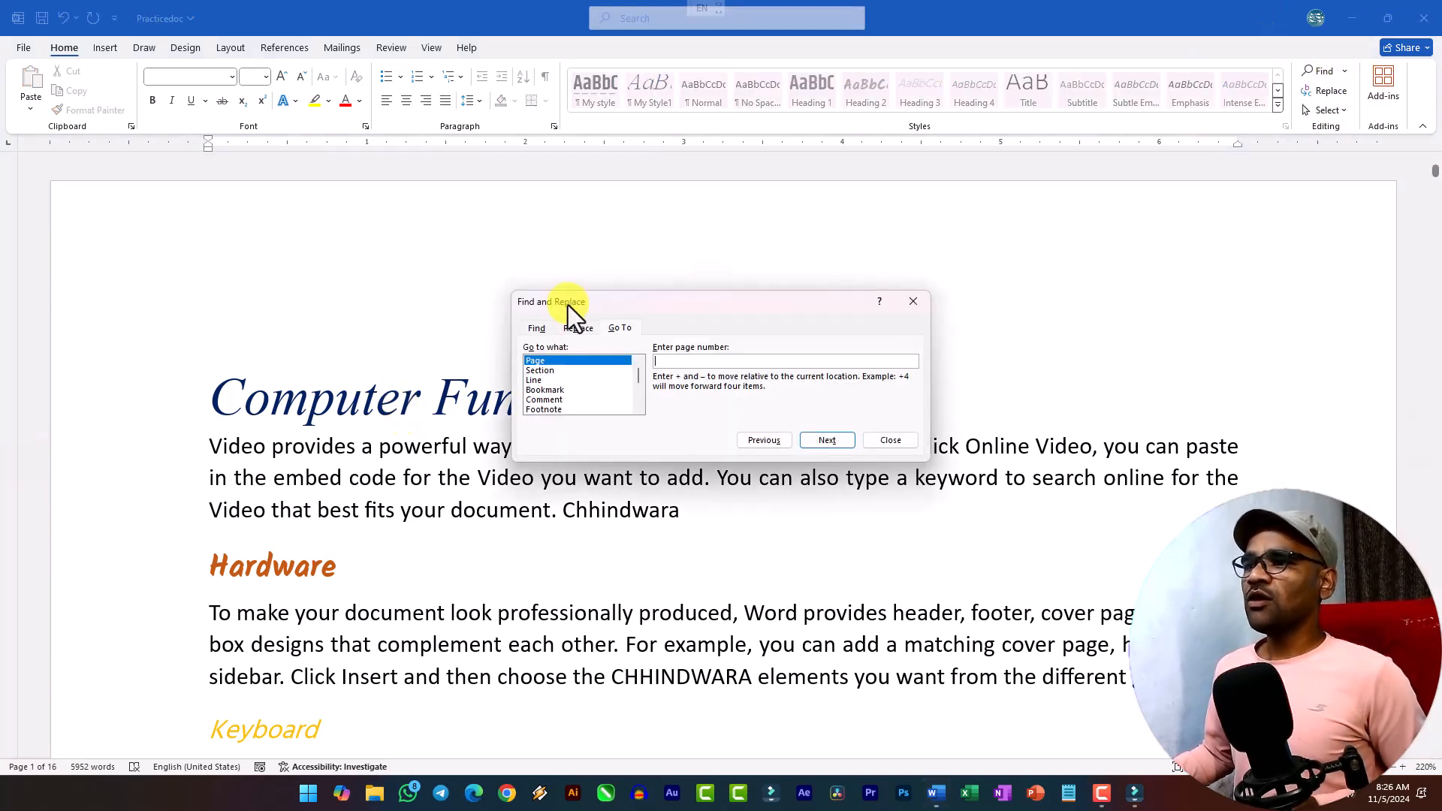
{"action": "left_click_drag", "start_coordinate": [697, 309], "coordinate": [361, 181]}
{"action": "left_click", "coordinate": [197, 202]}
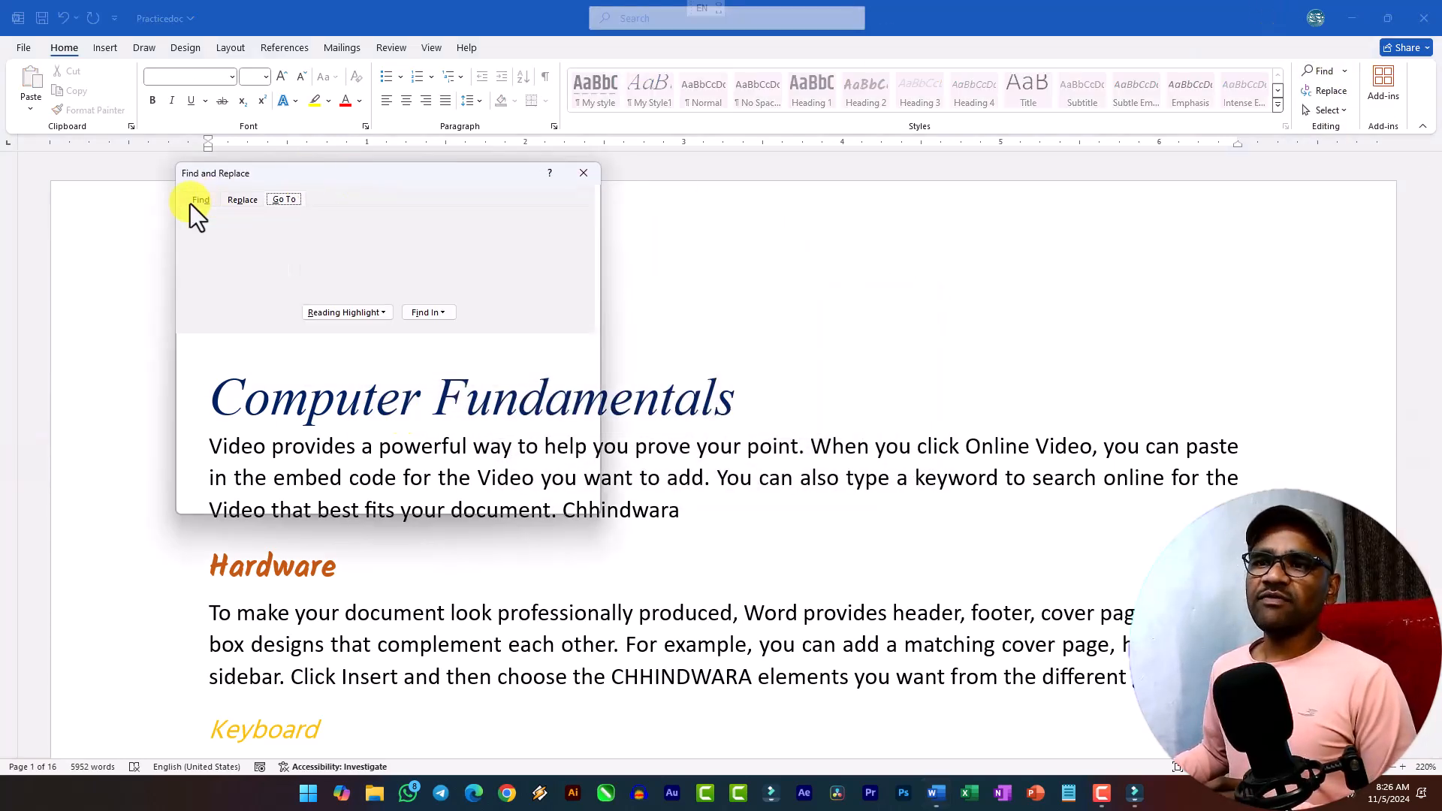
{"action": "left_click", "coordinate": [240, 201]}
{"action": "left_click", "coordinate": [285, 201]}
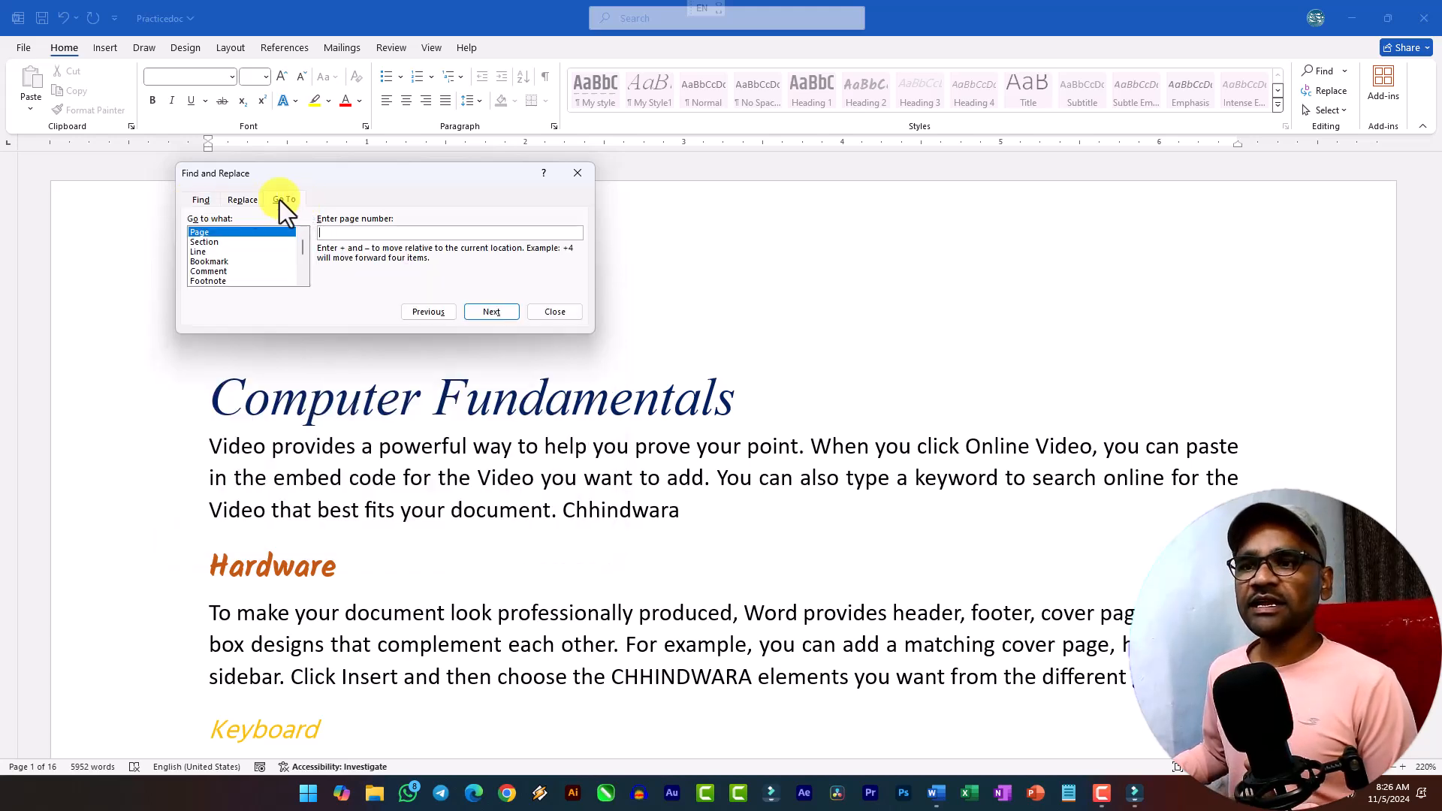
{"action": "left_click", "coordinate": [201, 201]}
{"action": "left_click", "coordinate": [243, 200]}
{"action": "left_click", "coordinate": [285, 201]}
Step: Jump to page 4 with Go To and close the dialog
{"action": "left_click", "coordinate": [331, 232]}
{"action": "type", "text": "4"}
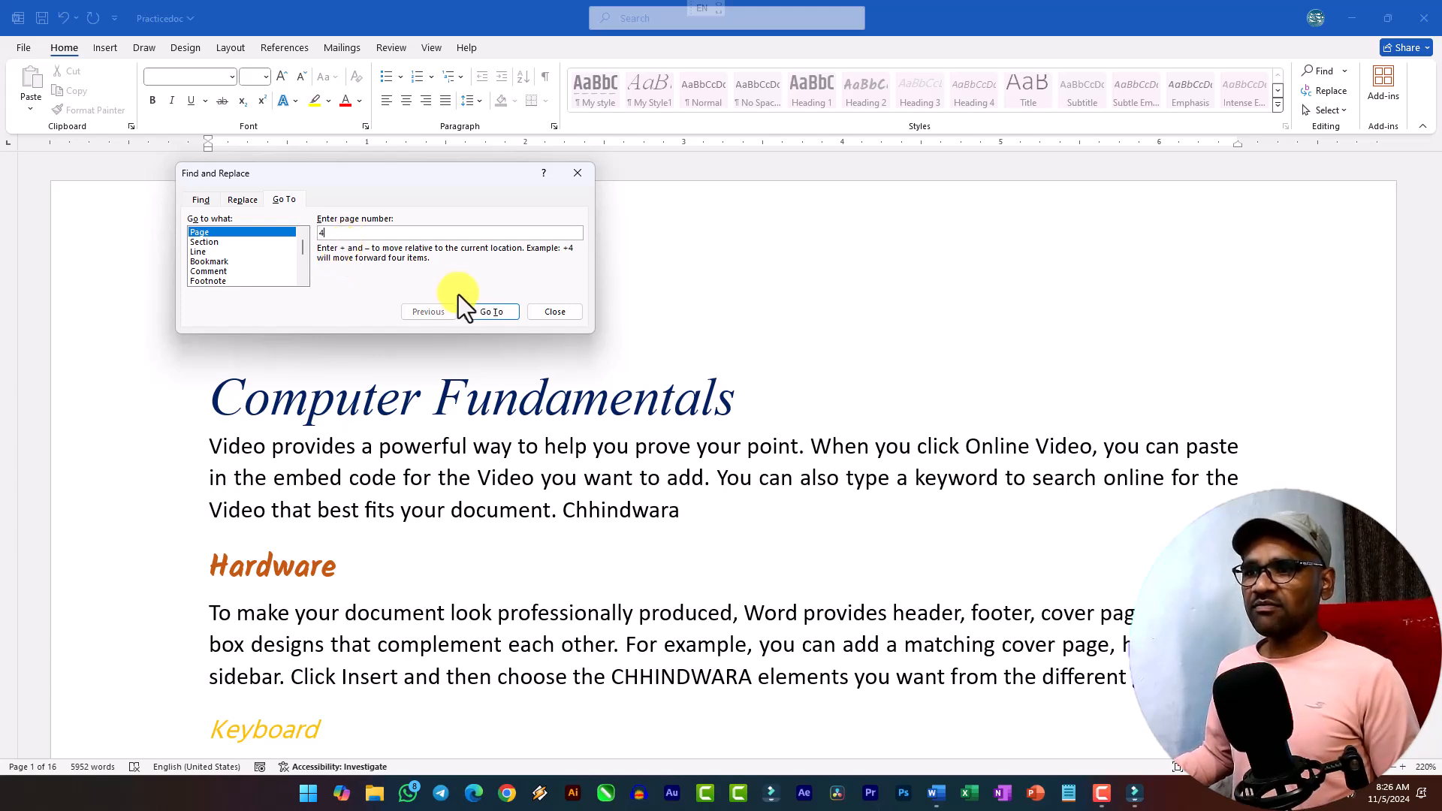
{"action": "left_click", "coordinate": [479, 311]}
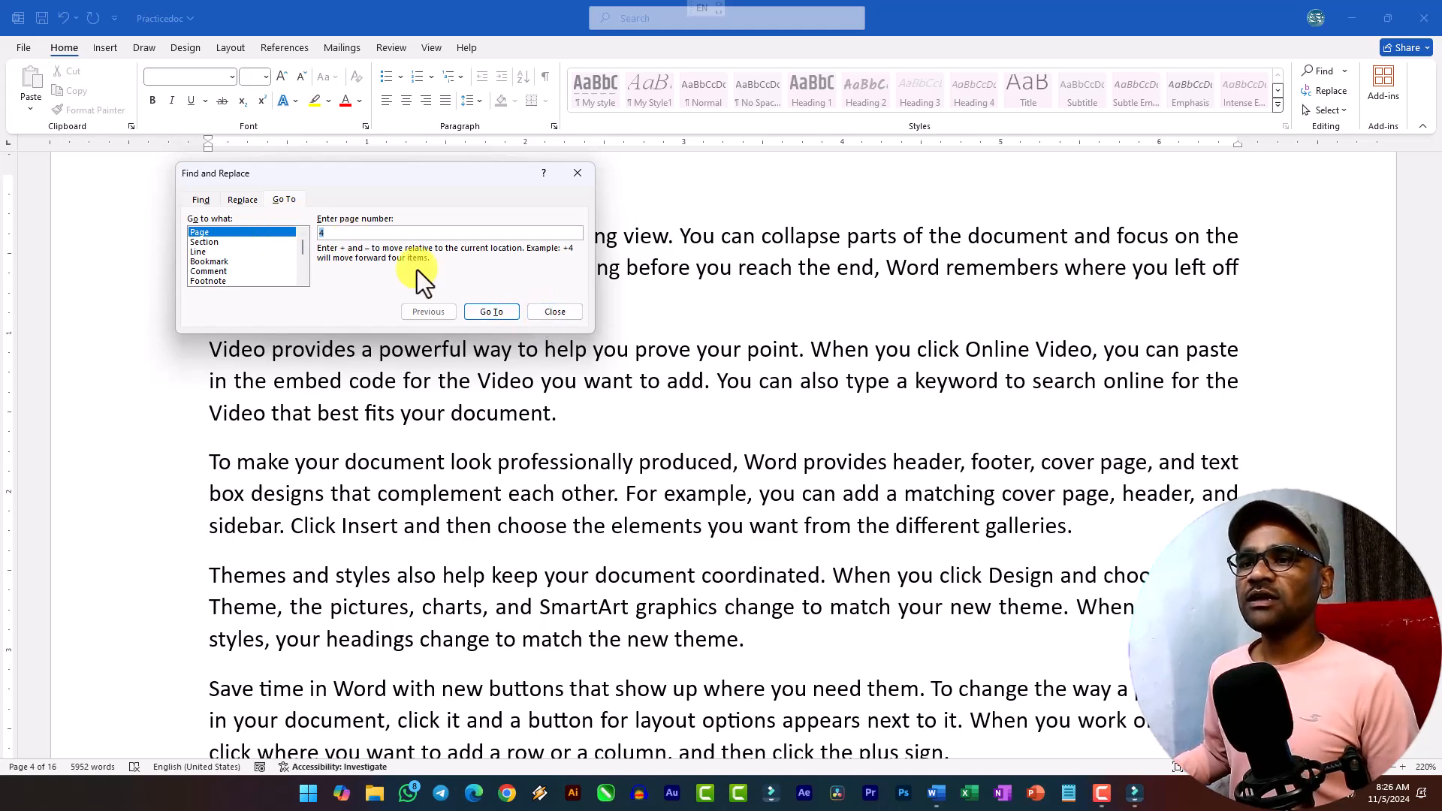
{"action": "left_click", "coordinate": [556, 312]}
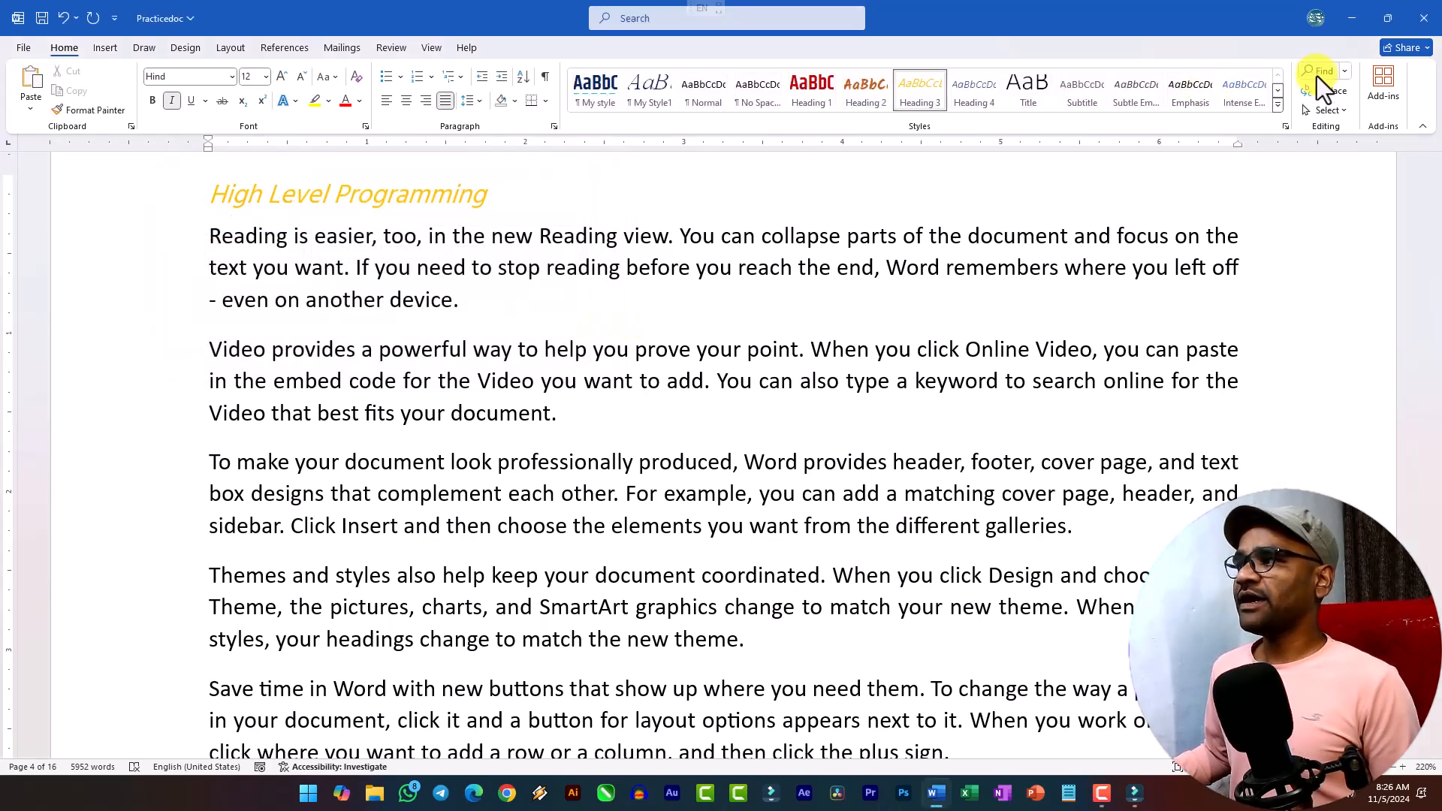
Step: Select the entire document's text and review the Select Objects option
{"action": "left_click", "coordinate": [1339, 114]}
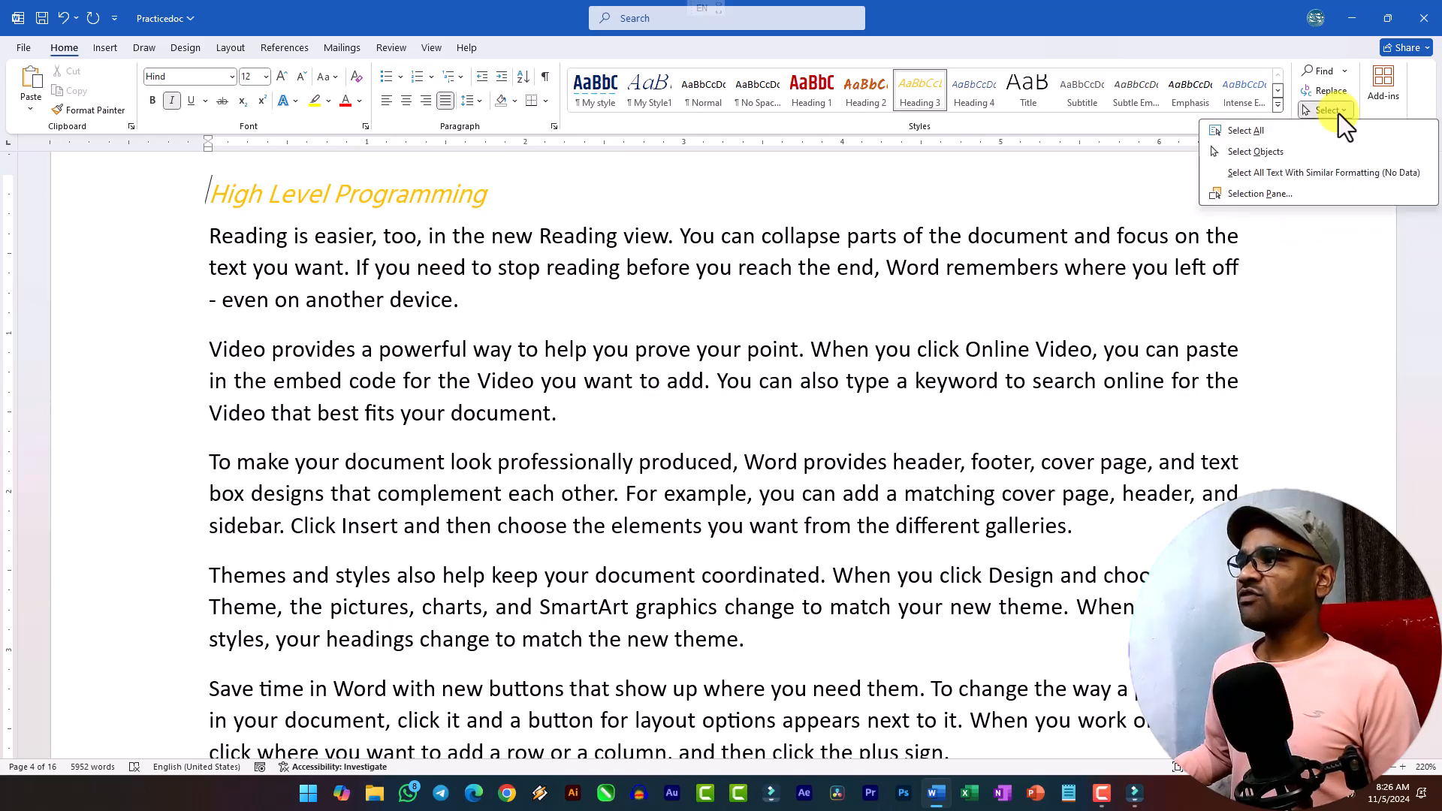
{"action": "left_click", "coordinate": [1243, 132]}
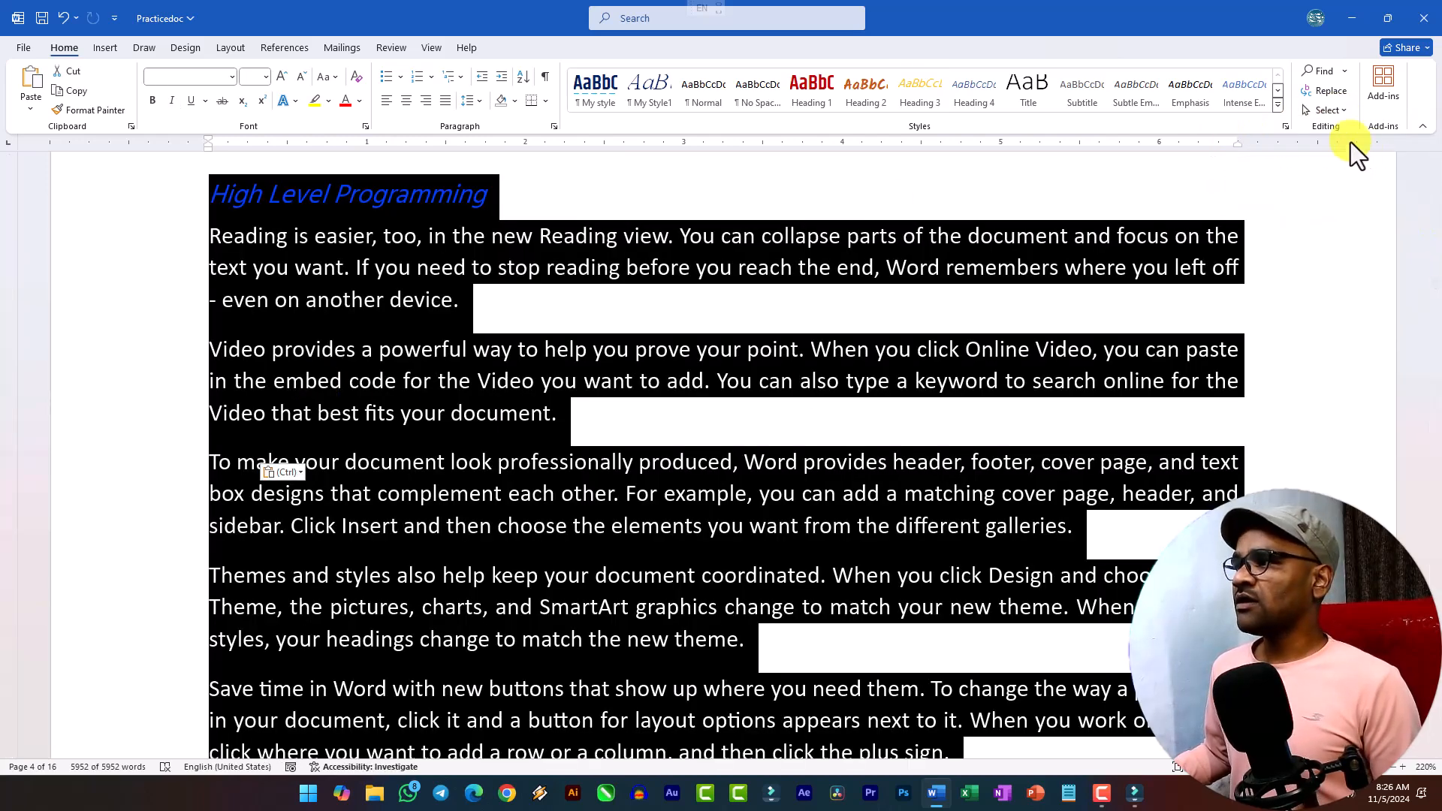
{"action": "left_click", "coordinate": [1332, 113]}
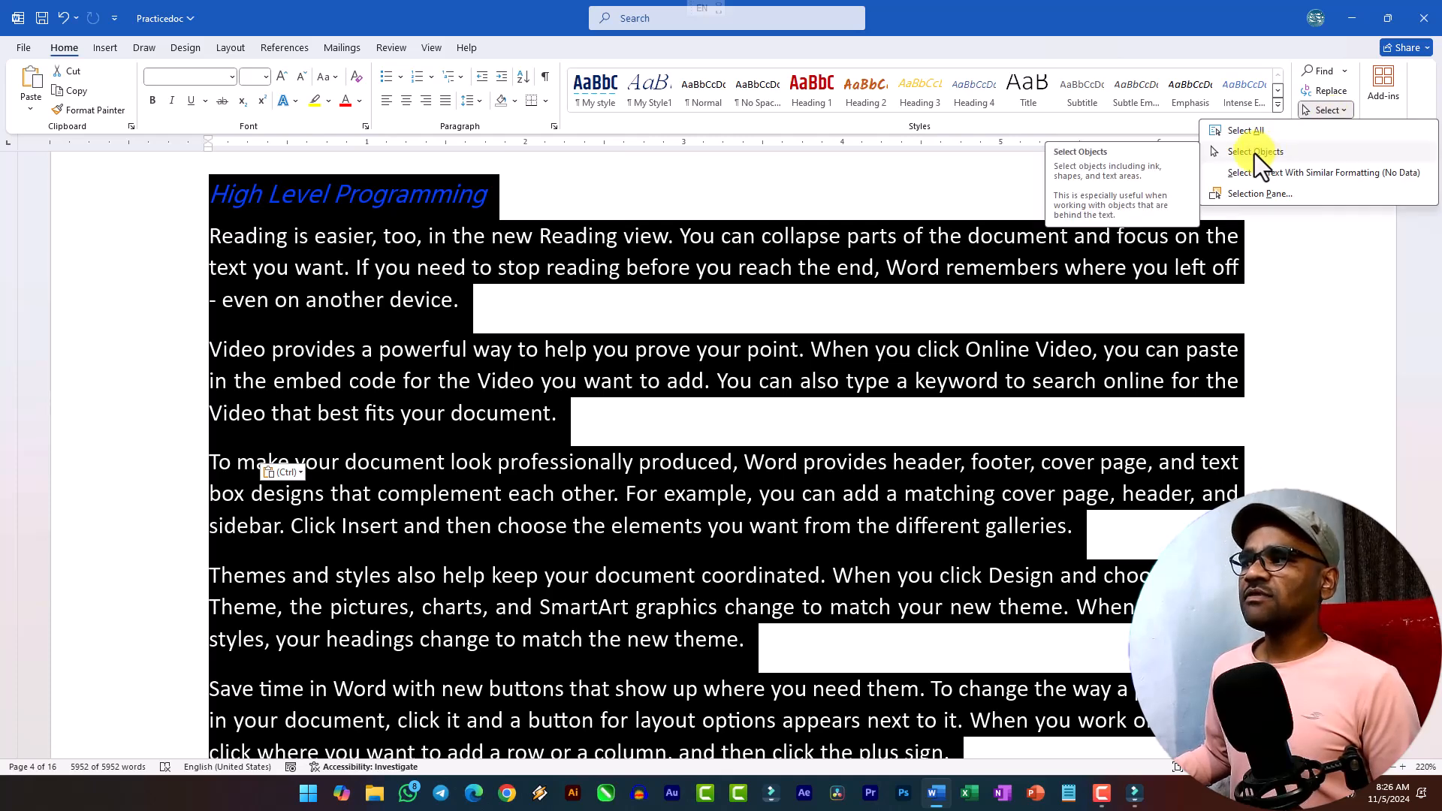
{"action": "left_click", "coordinate": [837, 294]}
Step: Select all text formatted like the High Level Programming heading and check which headings across the pages are included
{"action": "scroll", "coordinate": [466, 271], "scroll_direction": "up", "scroll_amount": 2}
{"action": "left_click", "coordinate": [494, 348]}
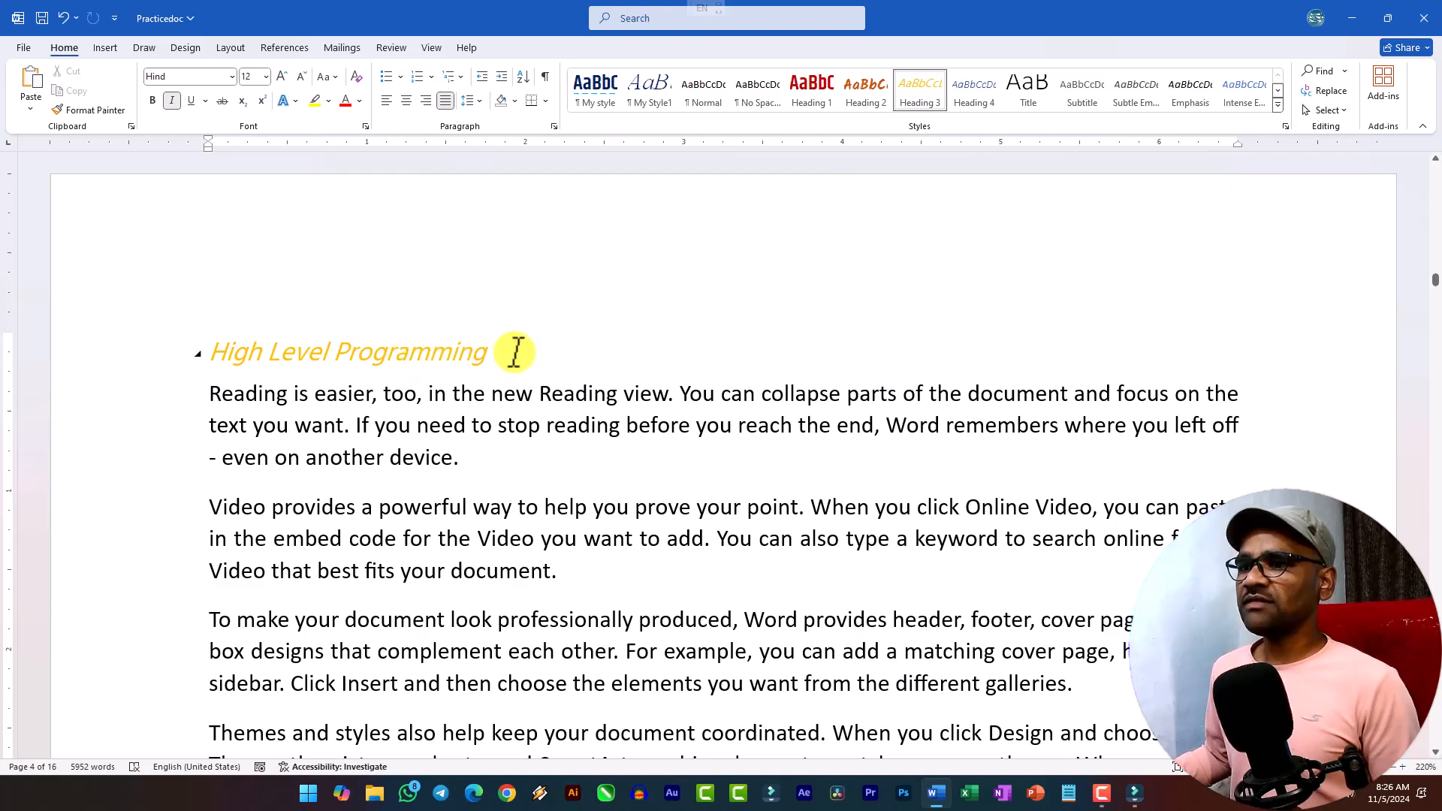
{"action": "left_click", "coordinate": [1340, 111]}
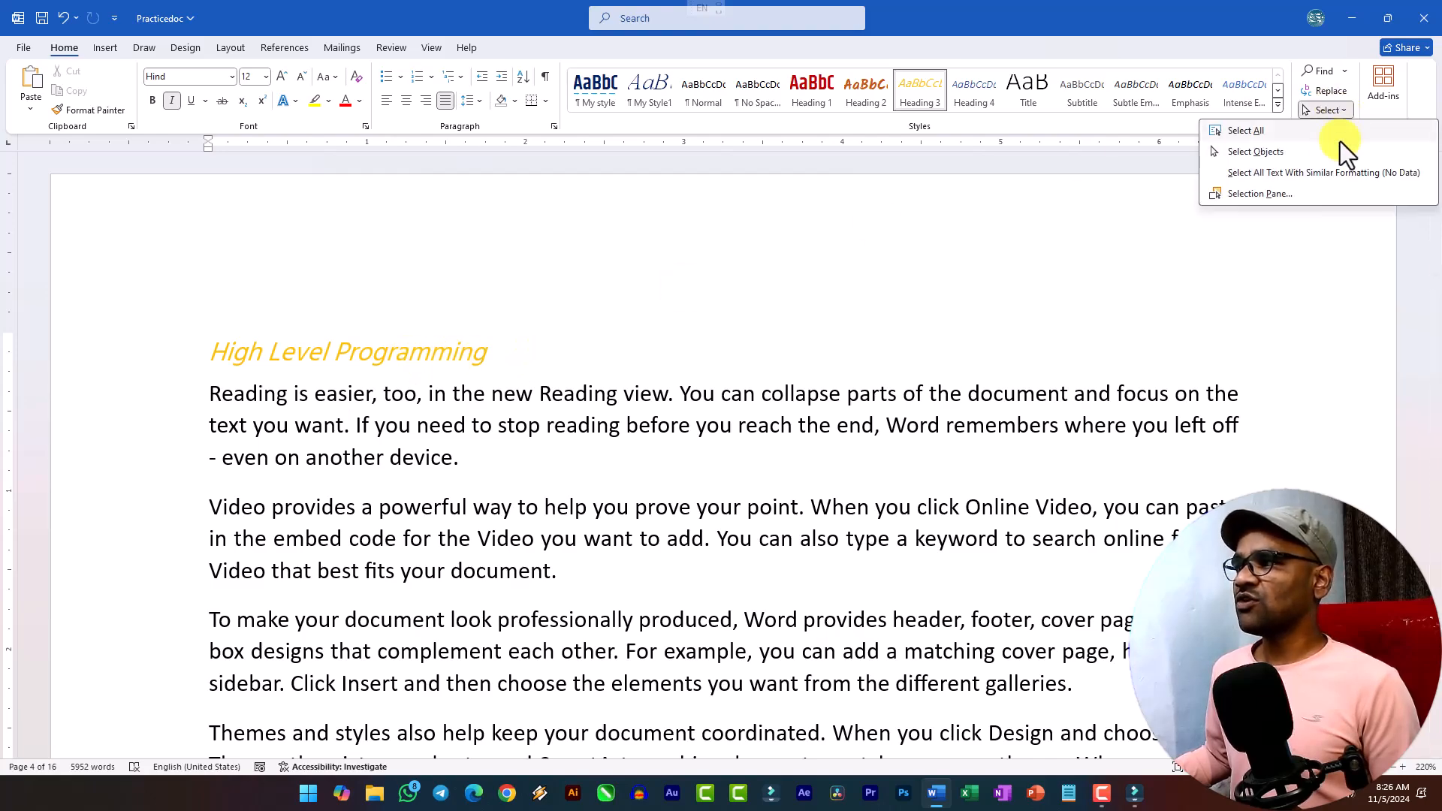
{"action": "left_click", "coordinate": [1328, 179]}
{"action": "scroll", "coordinate": [547, 344], "scroll_direction": "down", "scroll_amount": 5}
{"action": "scroll", "coordinate": [538, 330], "scroll_direction": "up", "scroll_amount": 10}
{"action": "scroll", "coordinate": [538, 323], "scroll_direction": "up", "scroll_amount": 6}
{"action": "scroll", "coordinate": [534, 332], "scroll_direction": "down", "scroll_amount": 12}
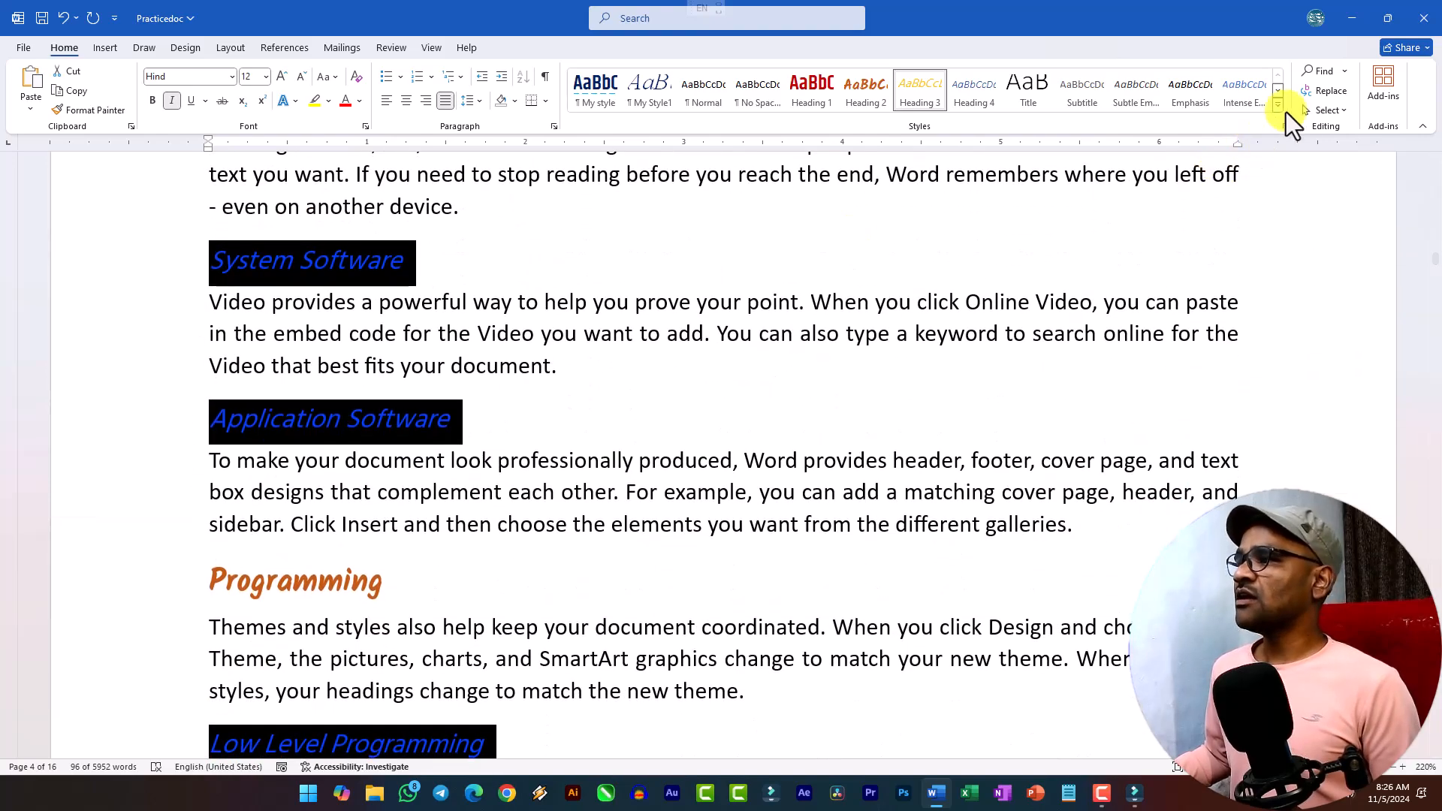
Step: Open the Selection Pane to view its object list, deselect the headings, and close the pane
{"action": "left_click", "coordinate": [1325, 112]}
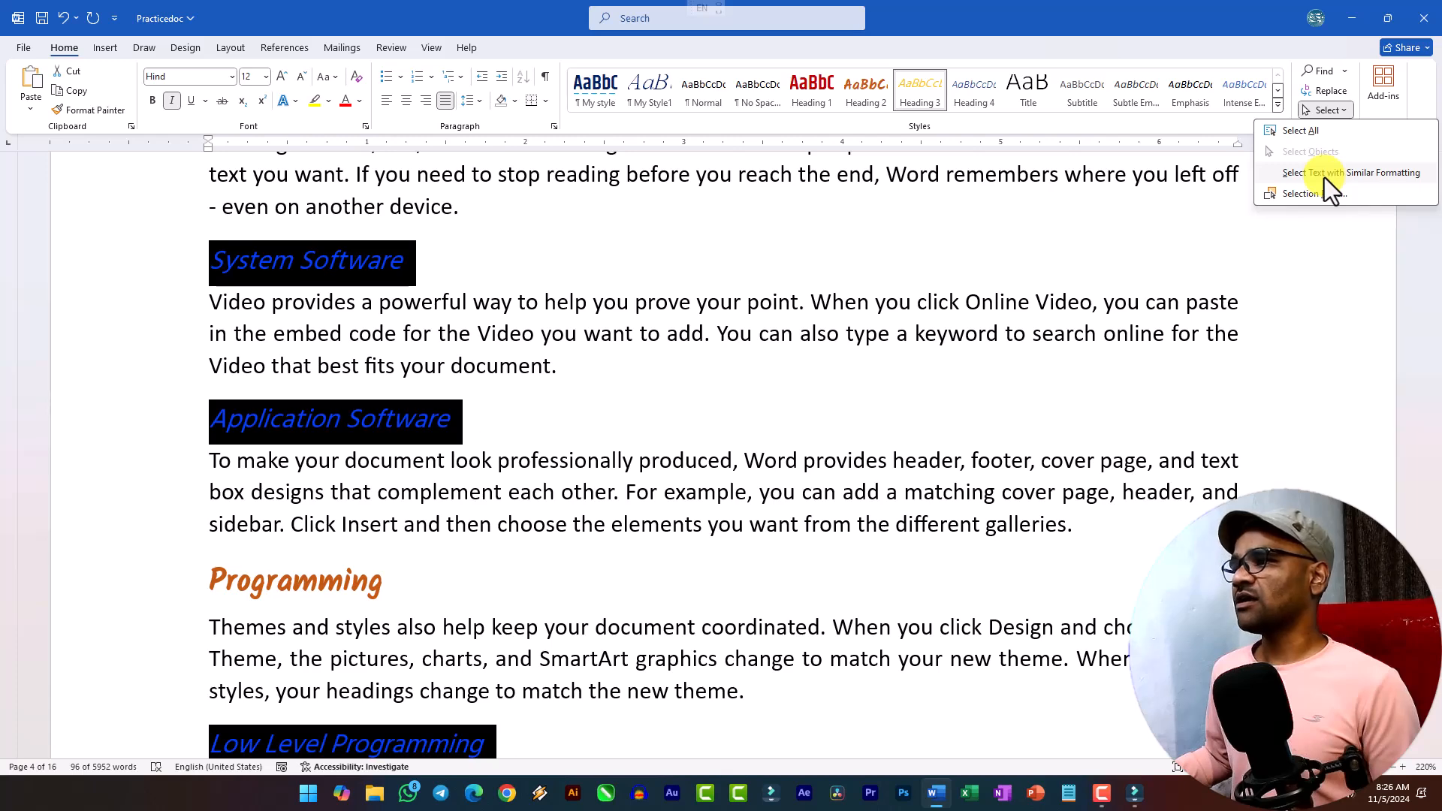
{"action": "left_click", "coordinate": [1292, 195]}
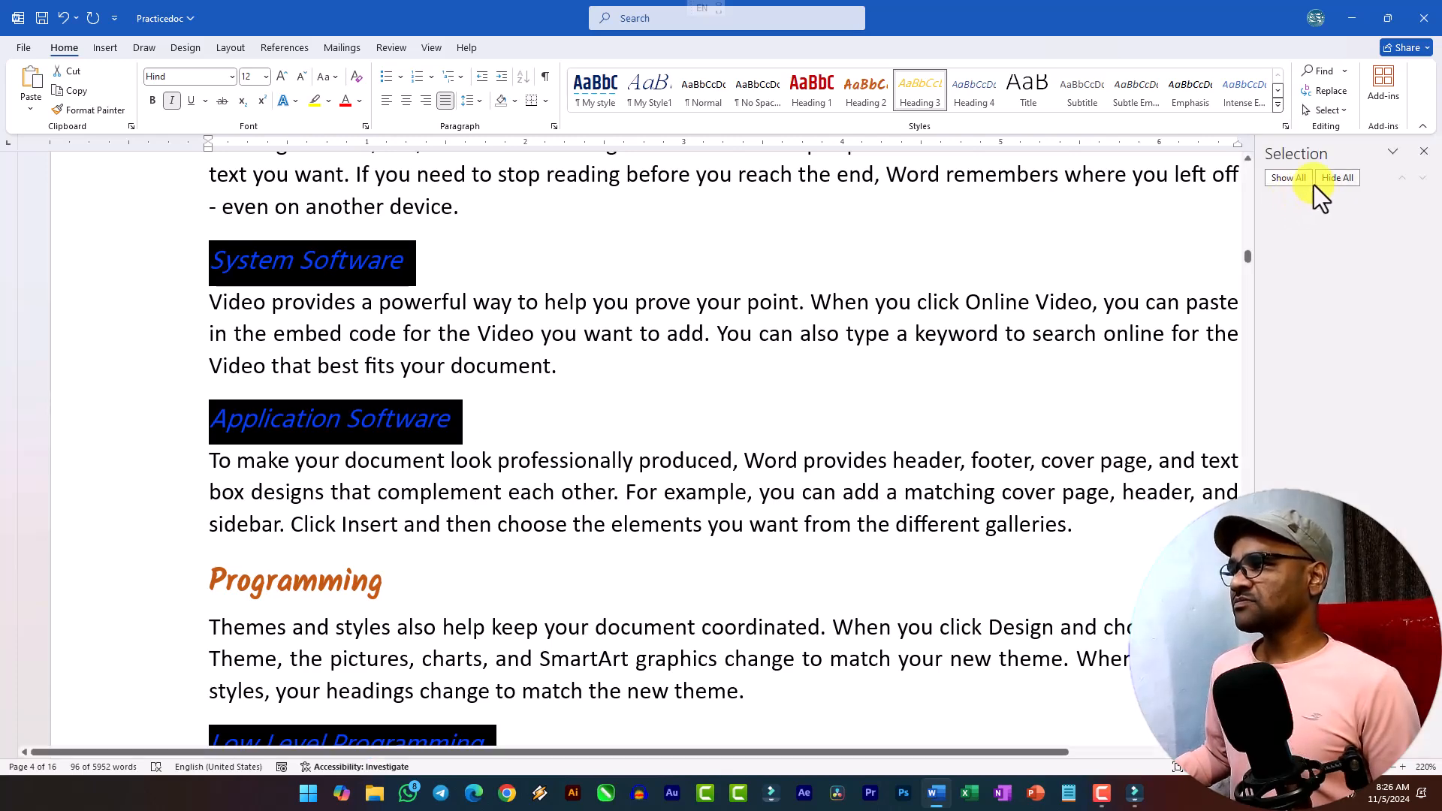
{"action": "left_click", "coordinate": [568, 259]}
{"action": "left_click", "coordinate": [1423, 152]}
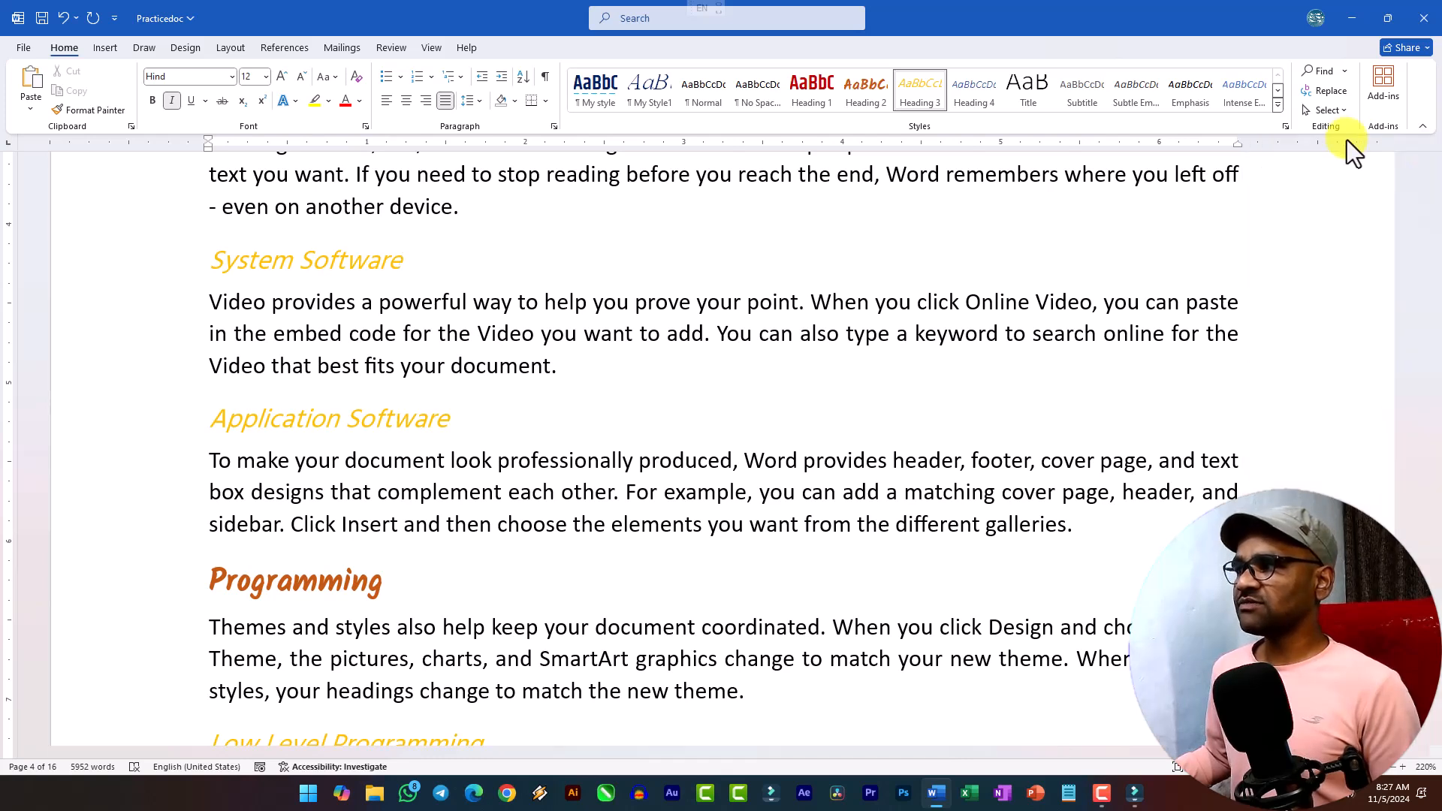
{"action": "left_click", "coordinate": [1328, 110]}
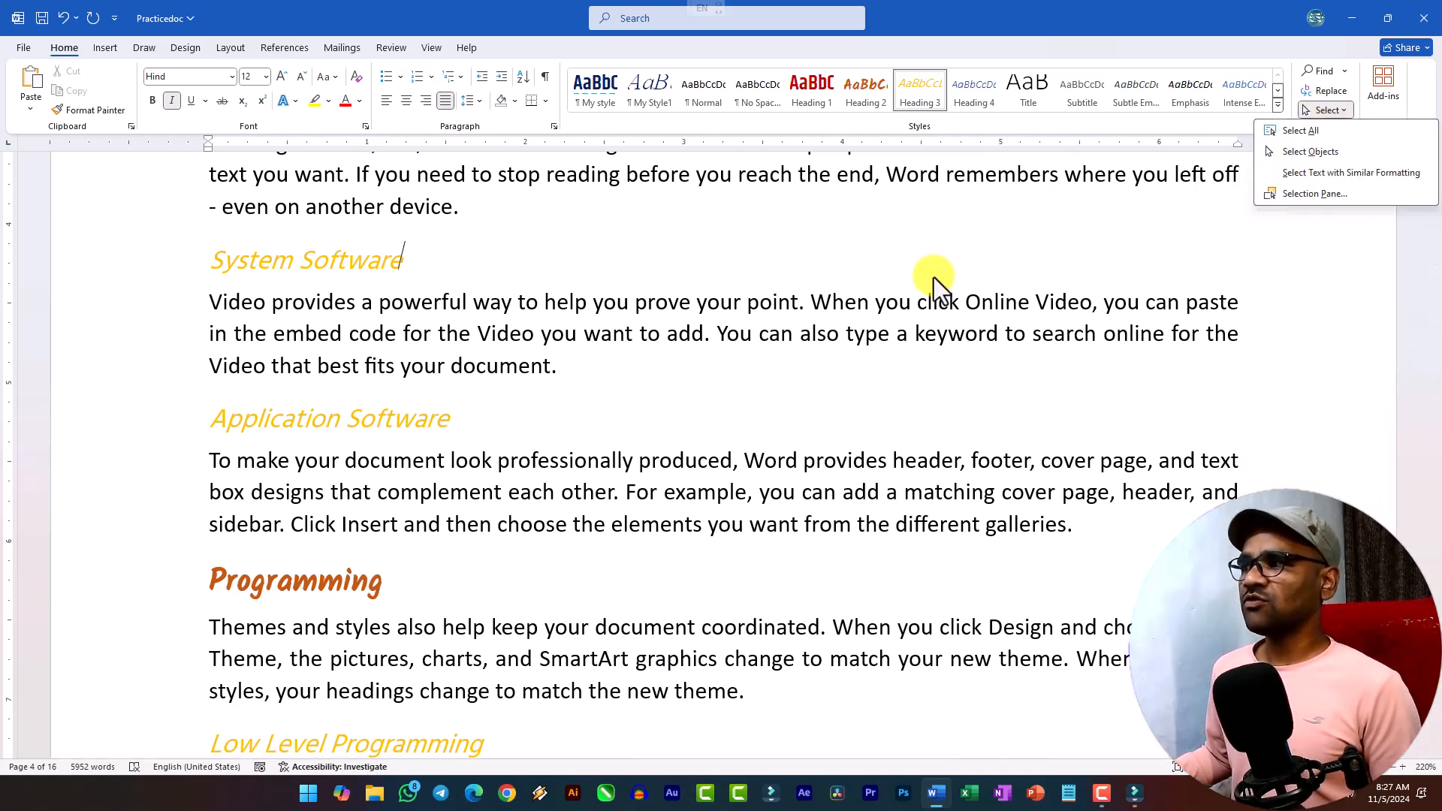
{"action": "left_click", "coordinate": [1001, 242]}
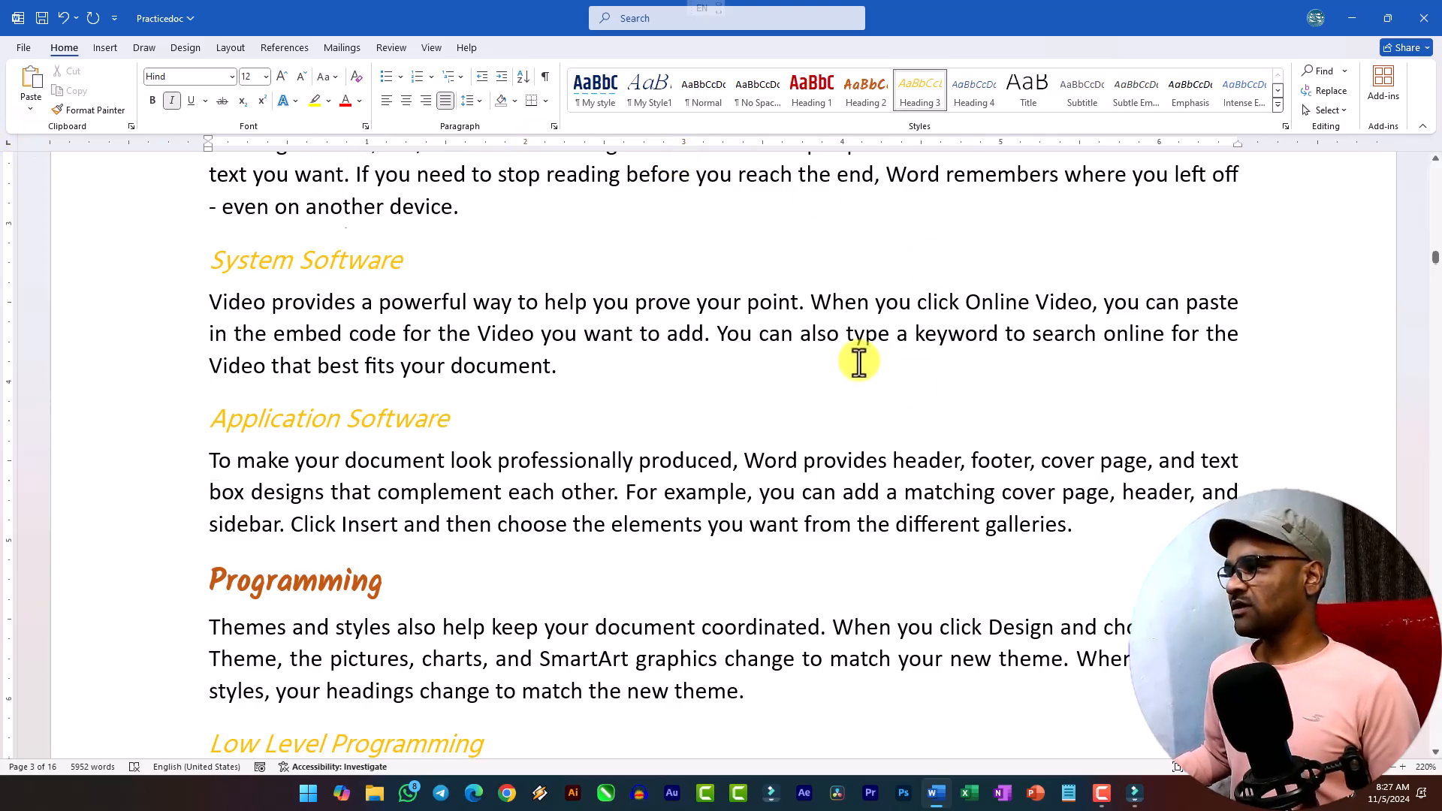
{"action": "scroll", "coordinate": [856, 363], "scroll_direction": "up", "scroll_amount": 15}
{"action": "scroll", "coordinate": [856, 363], "scroll_direction": "down", "scroll_amount": 10}
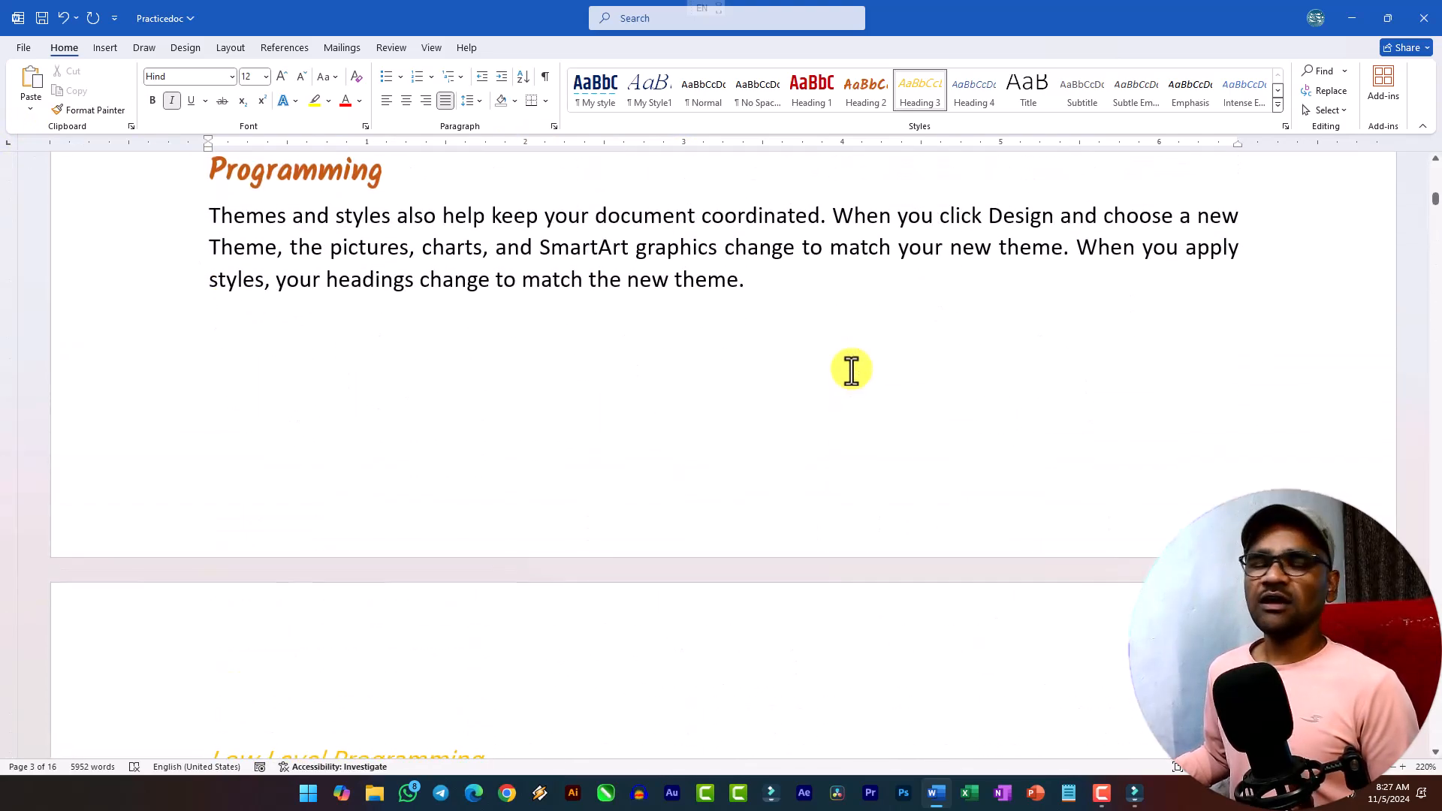
{"action": "scroll", "coordinate": [851, 370], "scroll_direction": "up", "scroll_amount": 4}
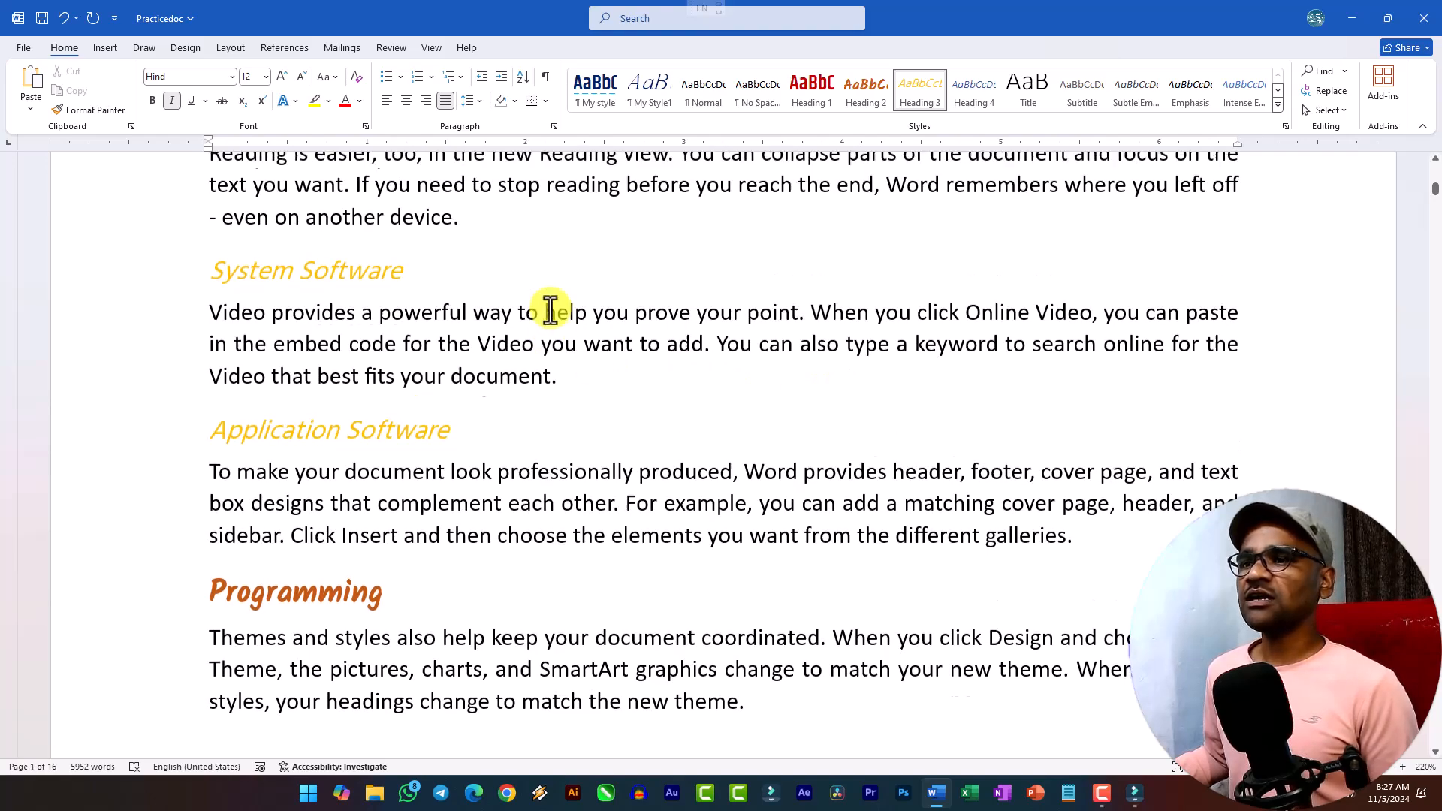